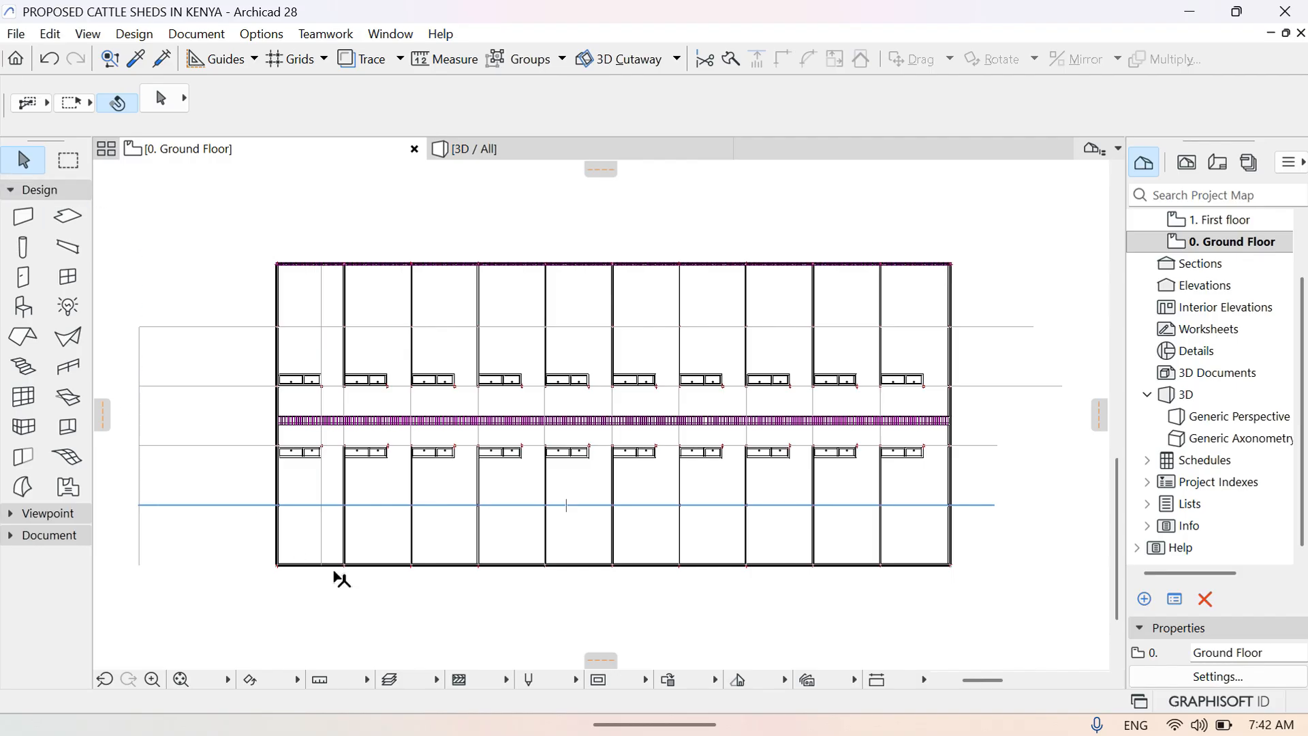
{"action": "left_click", "coordinate": [654, 541]}
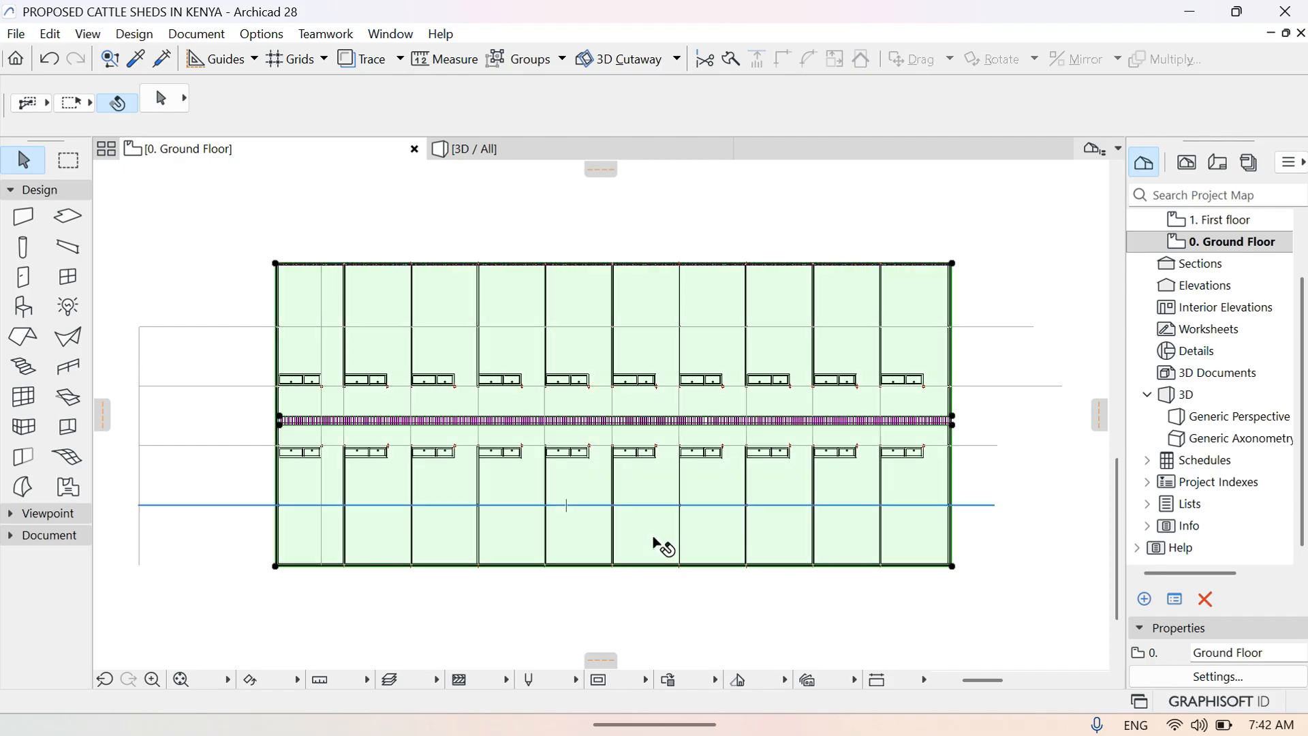
{"action": "left_click", "coordinate": [586, 515]}
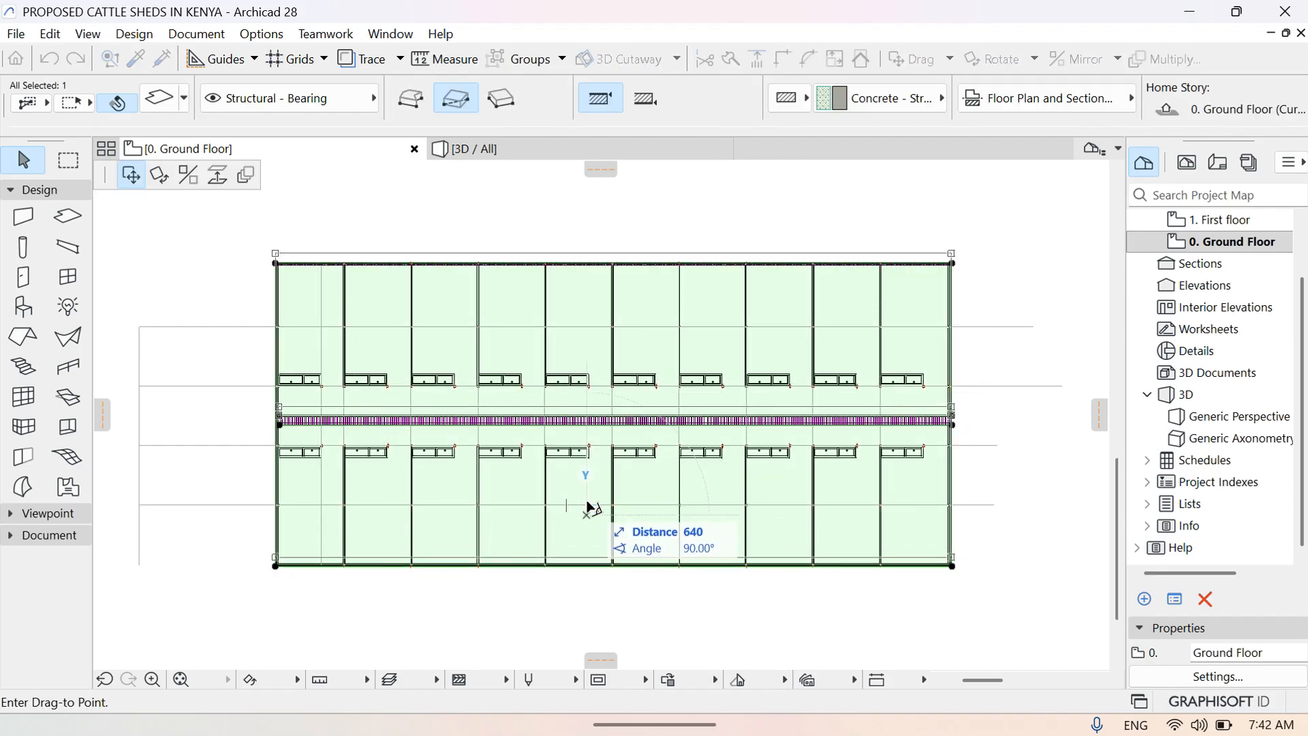
{"action": "left_click", "coordinate": [584, 513]}
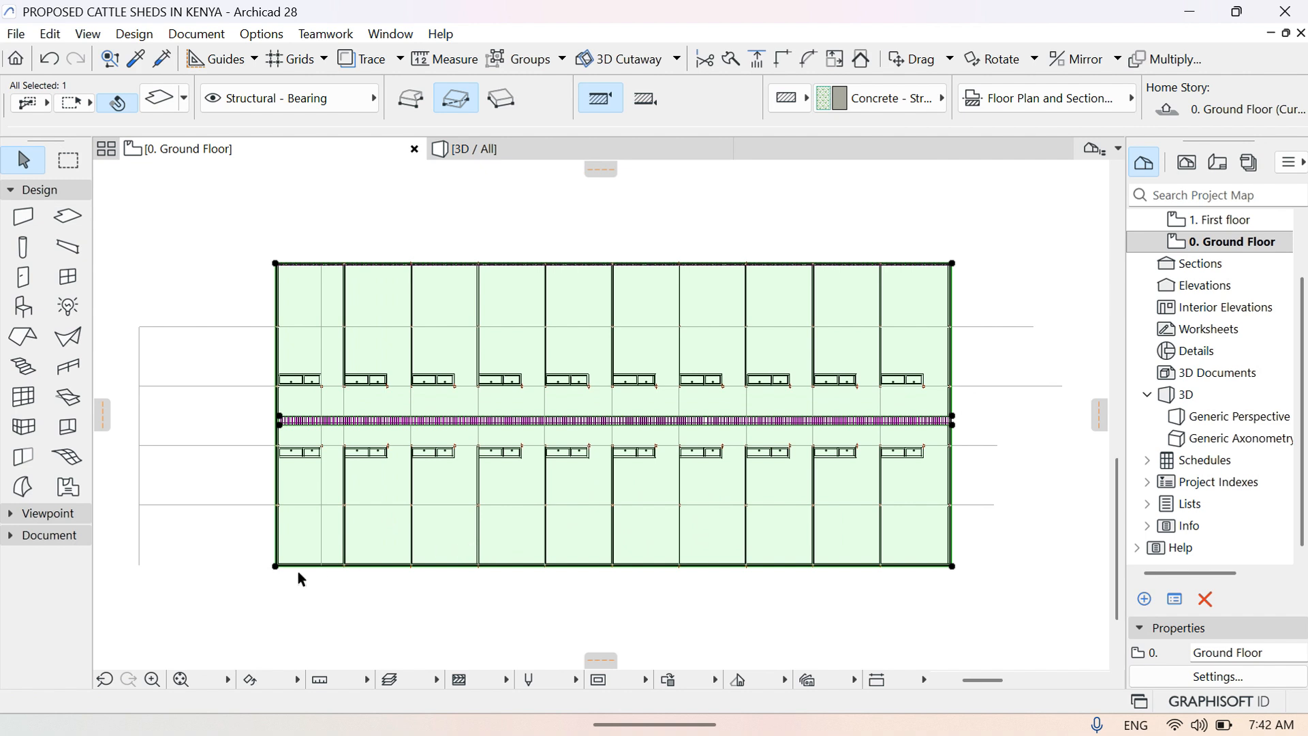
{"action": "left_click", "coordinate": [281, 590]}
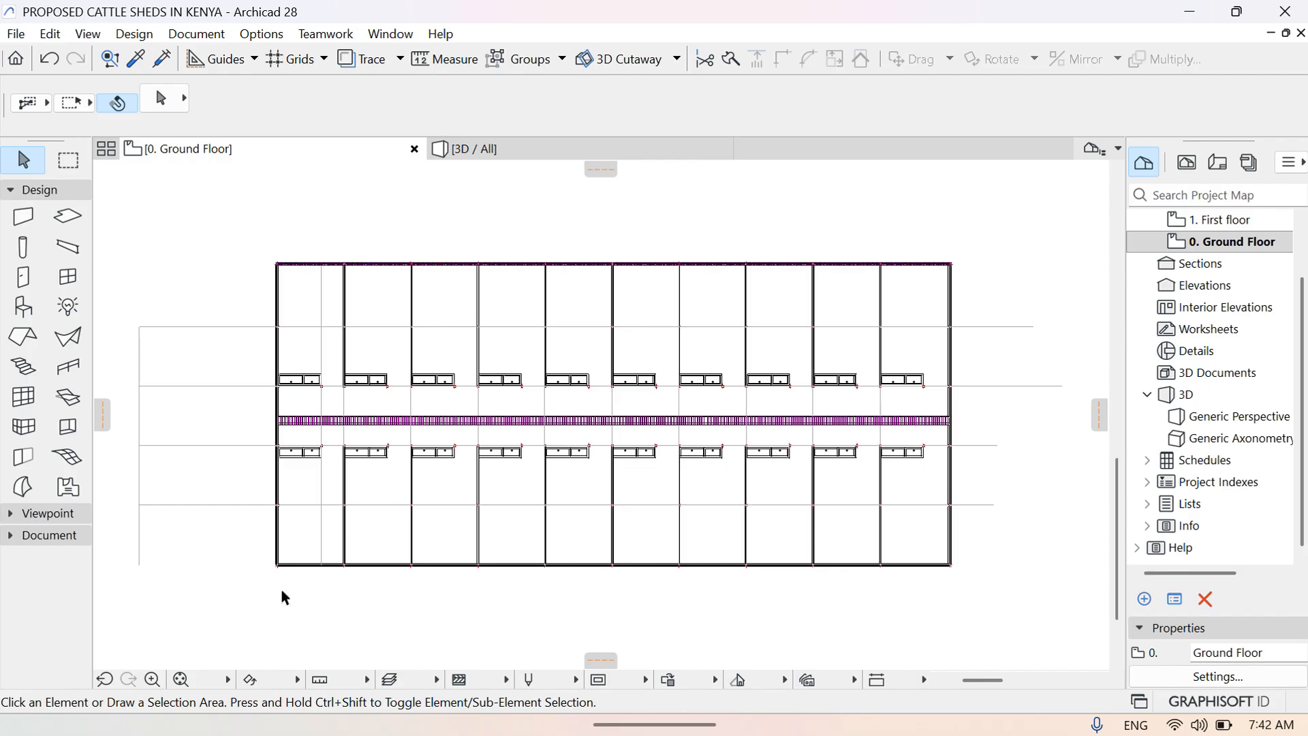
{"action": "left_click", "coordinate": [784, 406]}
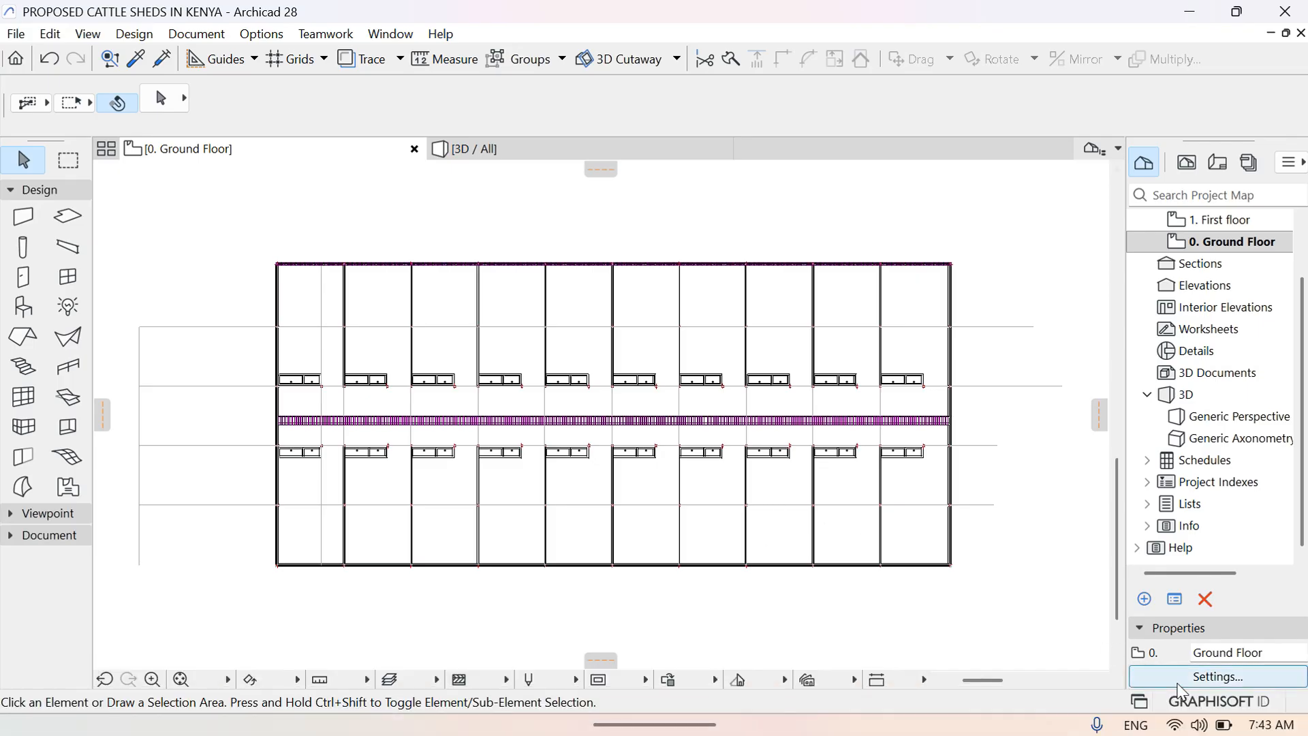
Name story 1 "First floor" in the story settings and open its floor plan
{"action": "left_click", "coordinate": [1218, 677]}
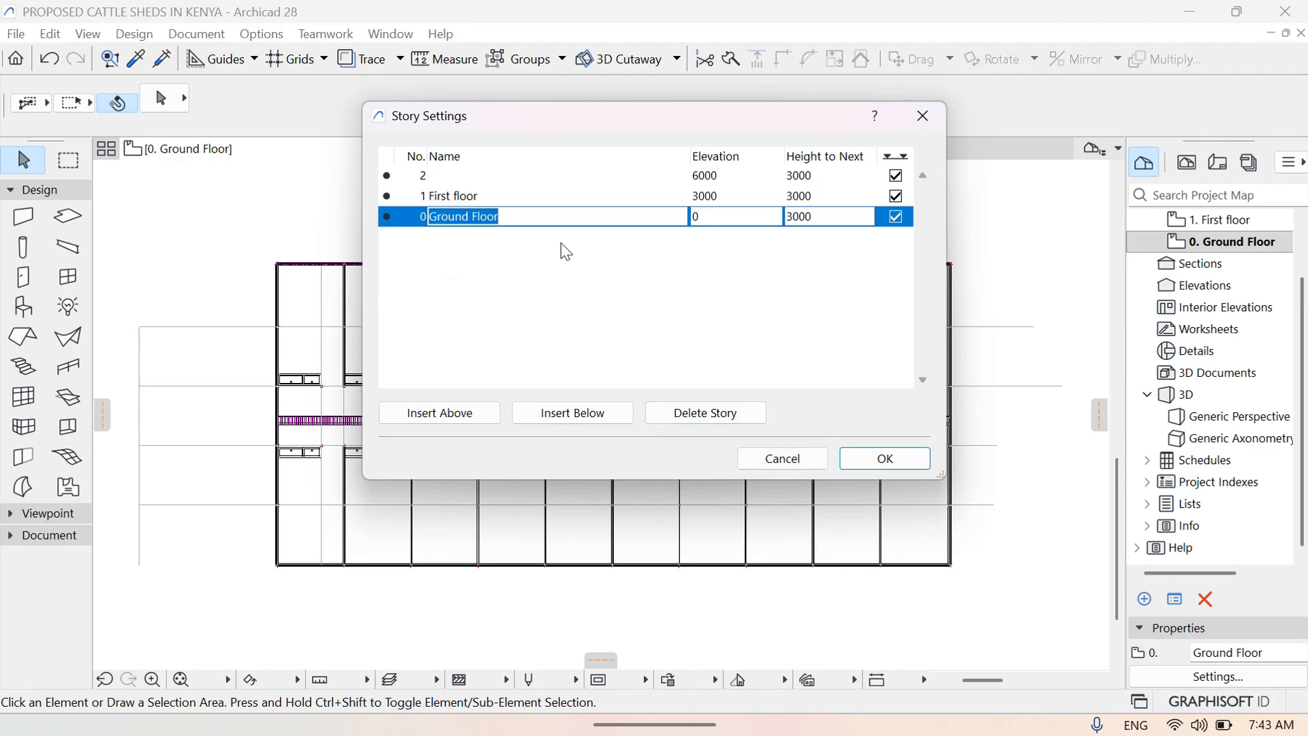
{"action": "left_click", "coordinate": [501, 196]}
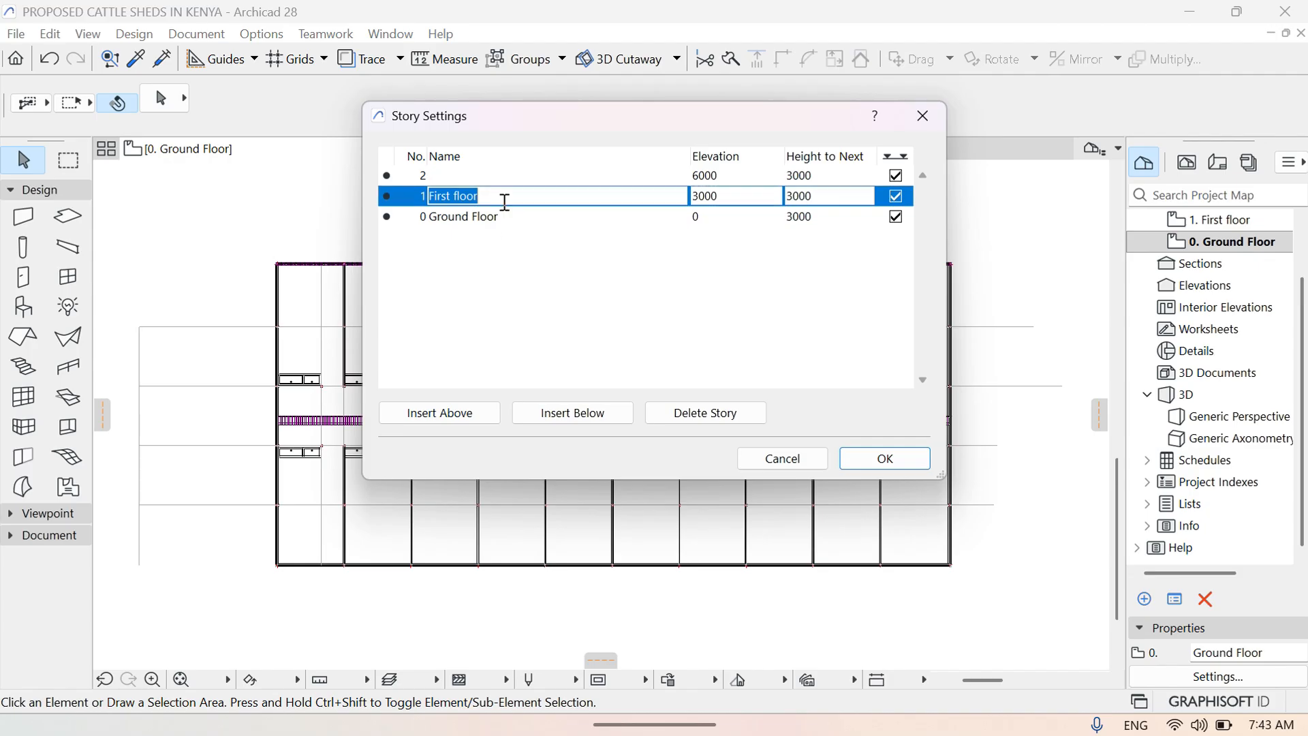
{"action": "key", "text": "BackSpace"}
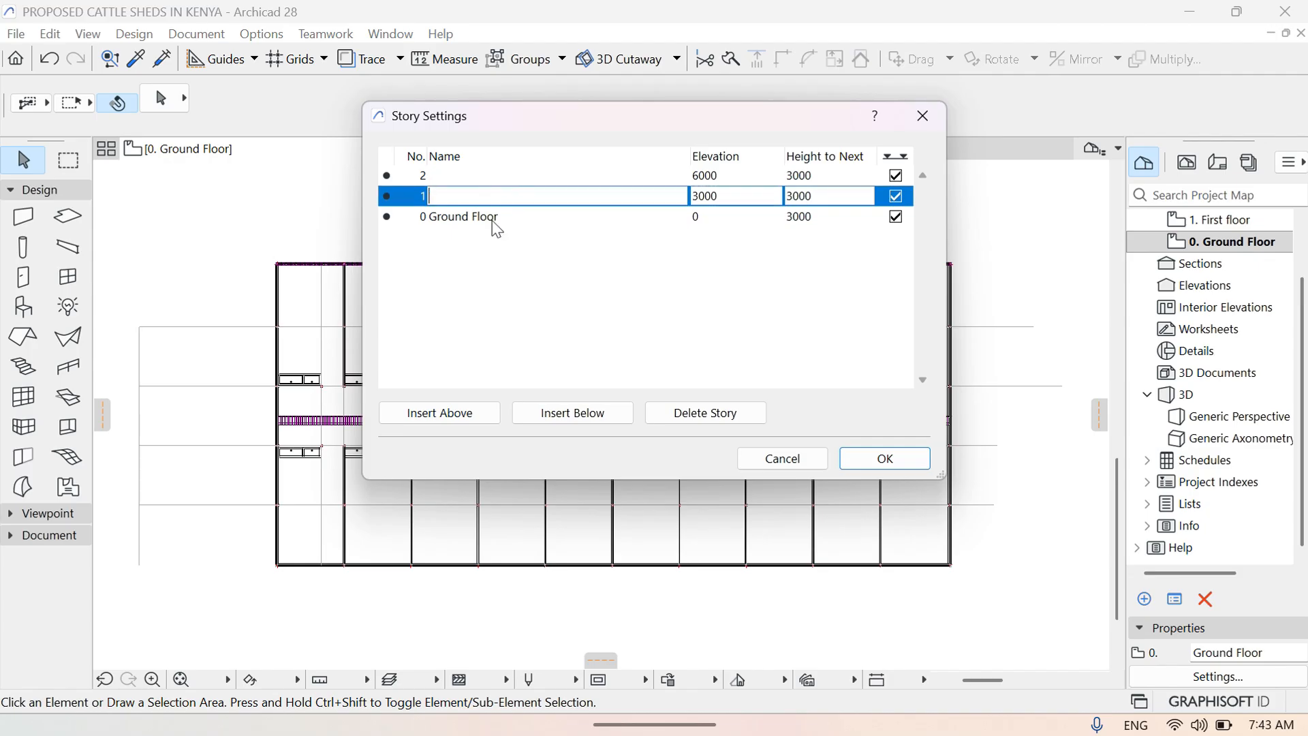
{"action": "type", "text": "First floor"}
{"action": "left_click", "coordinate": [886, 458]}
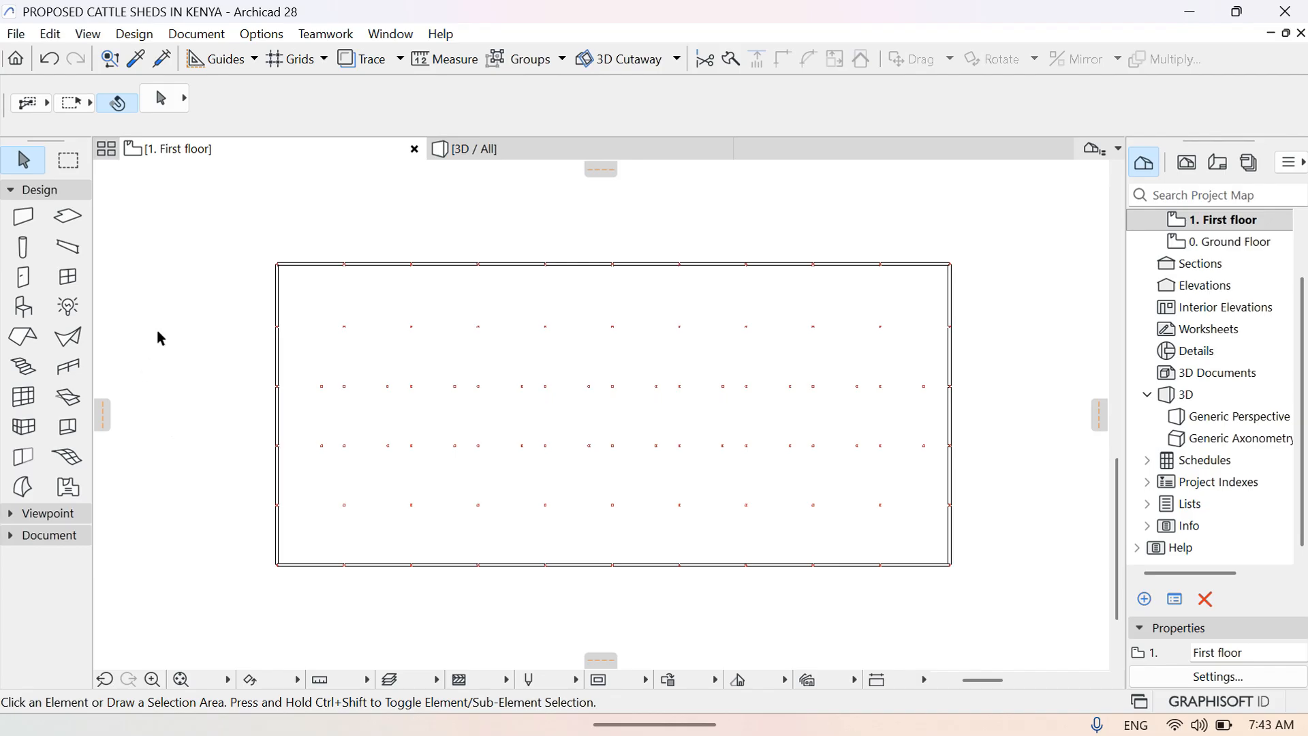
Set the beam defaults to a rectangular section with unlinked dimensions, 300 high and 200 wide, in Reinforced Concrete - Structural
{"action": "left_click", "coordinate": [69, 254]}
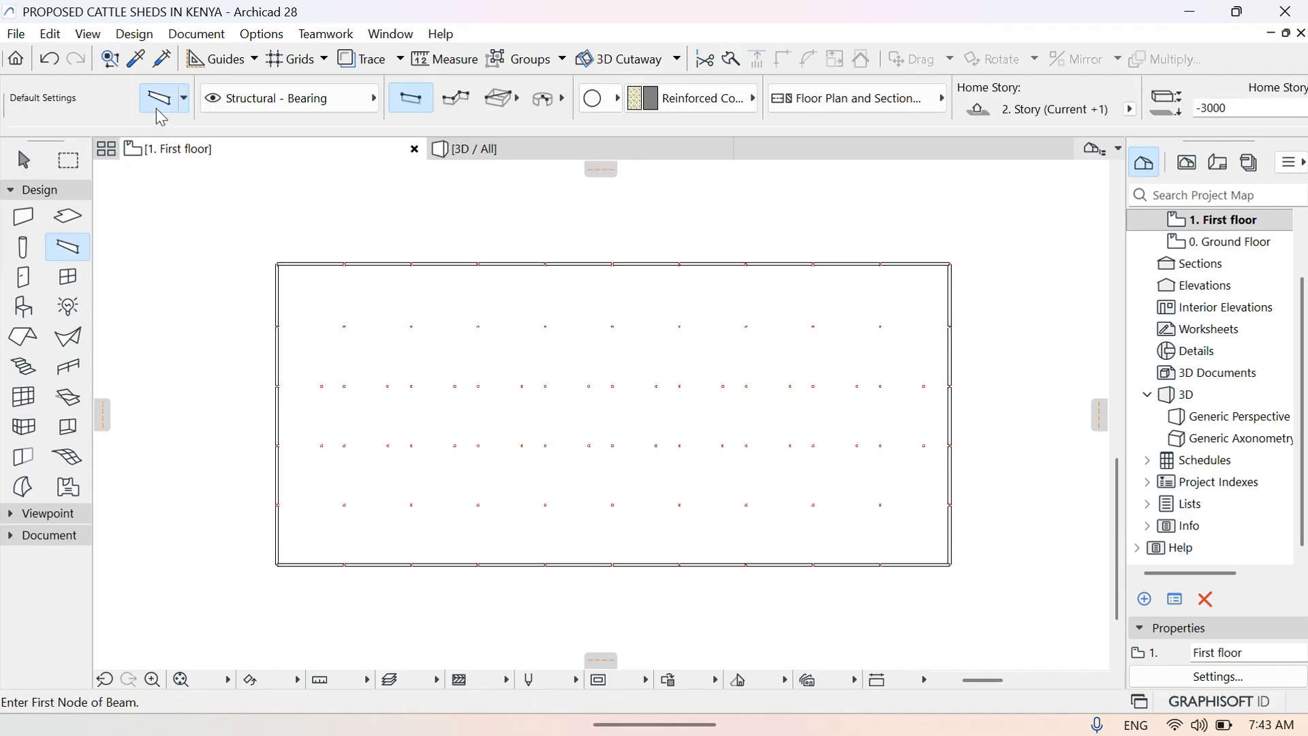
{"action": "left_click", "coordinate": [158, 111]}
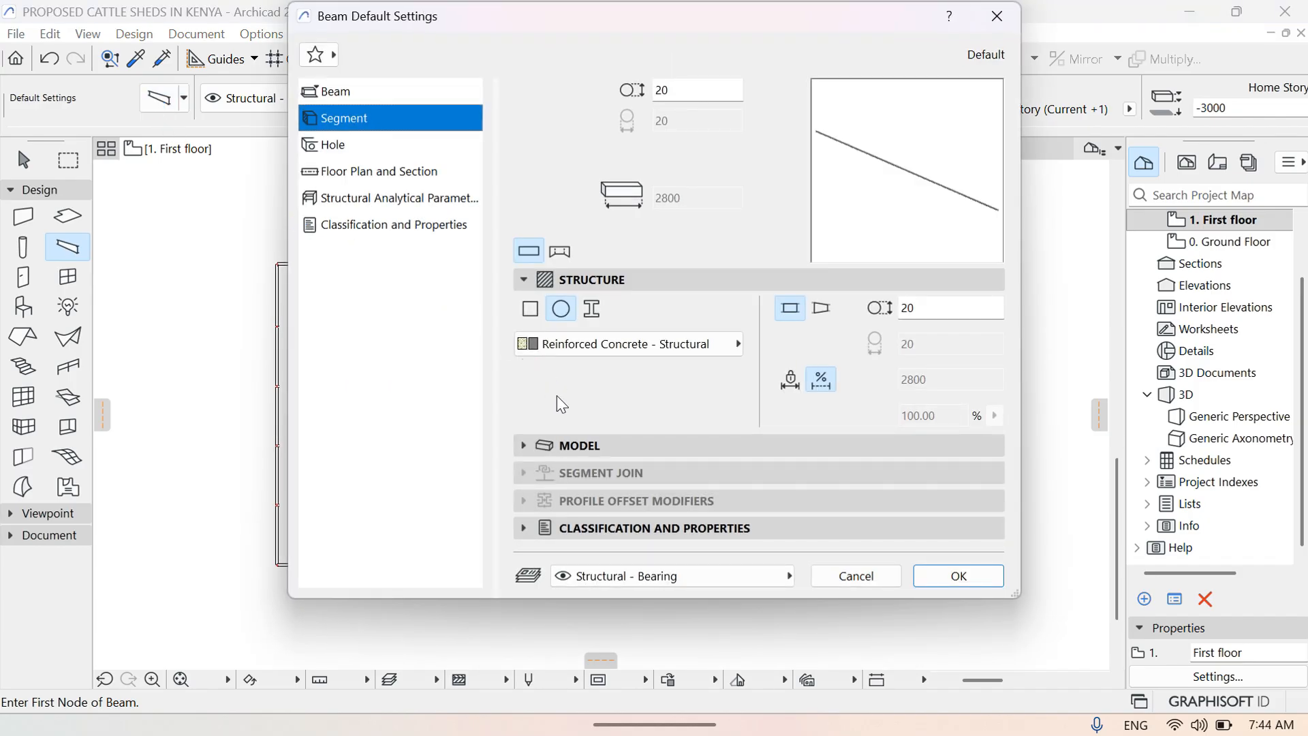
{"action": "left_click", "coordinate": [539, 310]}
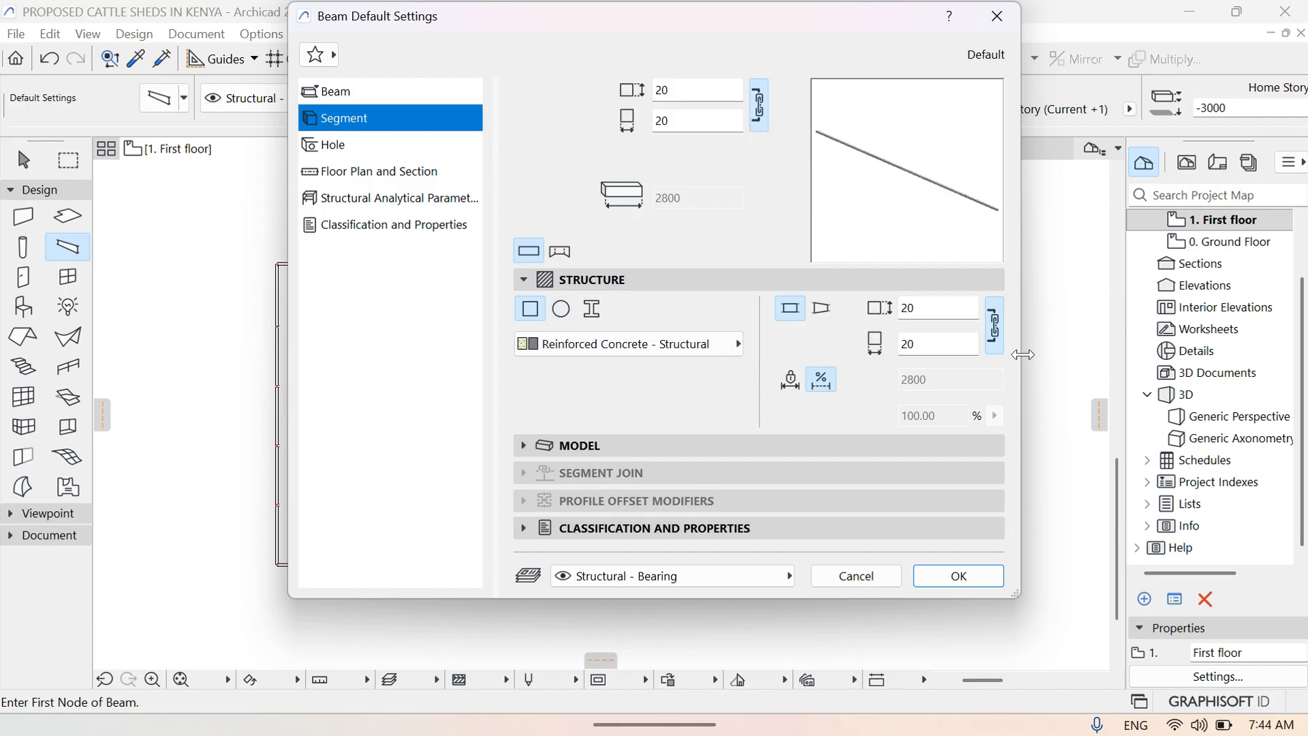
{"action": "left_click", "coordinate": [994, 327]}
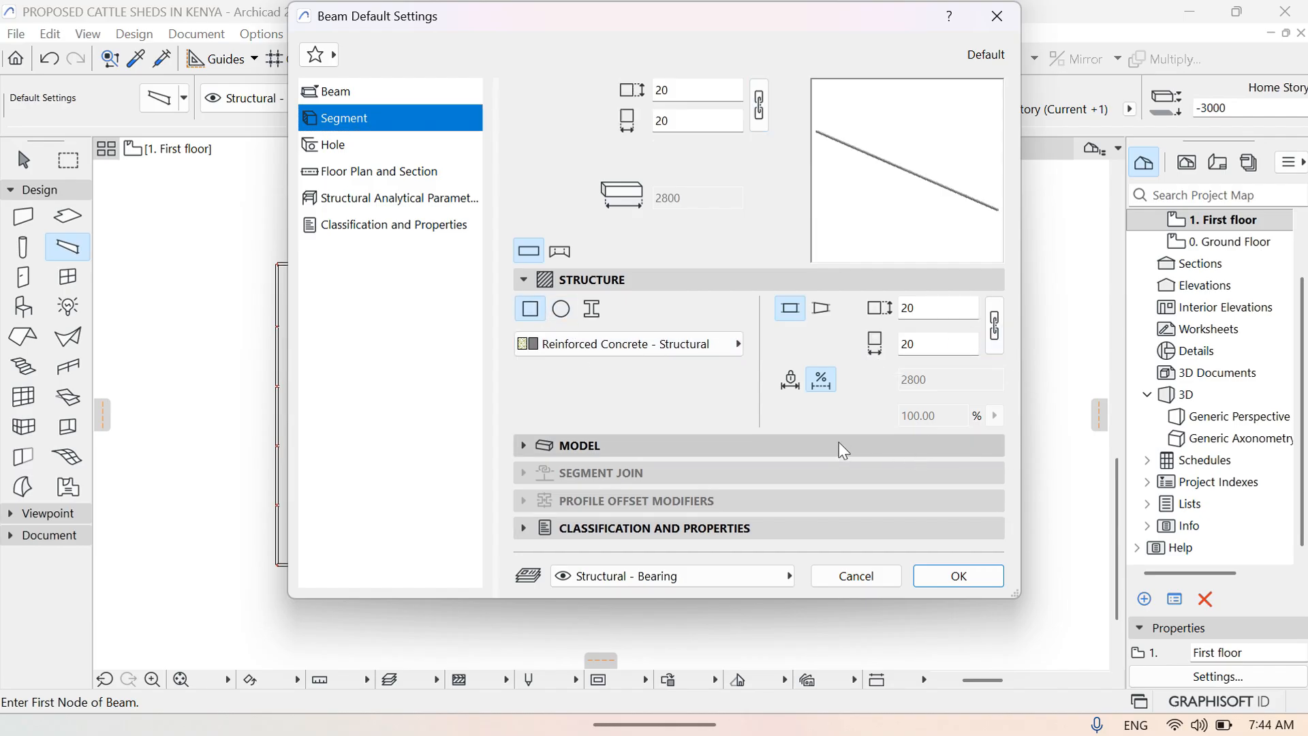
{"action": "double_click", "coordinate": [683, 99]}
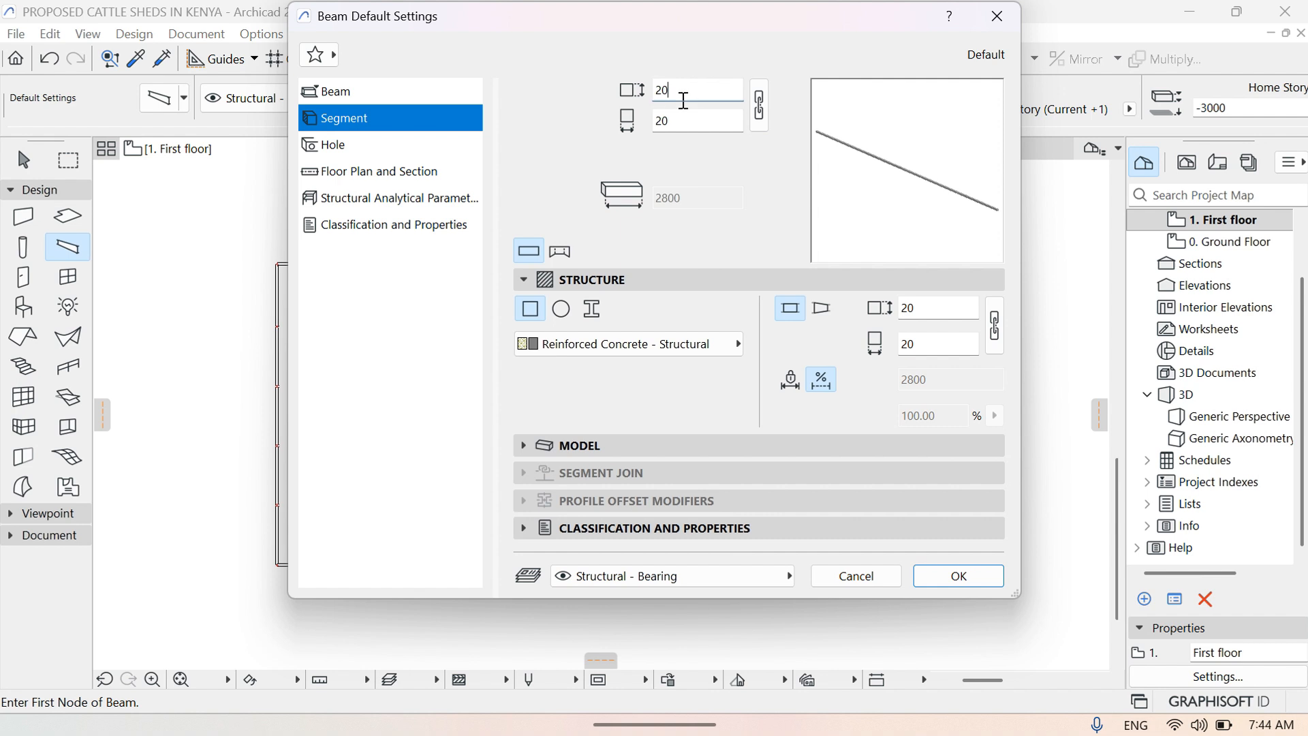
{"action": "key", "text": "BackSpace"}
{"action": "type", "text": "300"}
{"action": "left_click", "coordinate": [684, 123]}
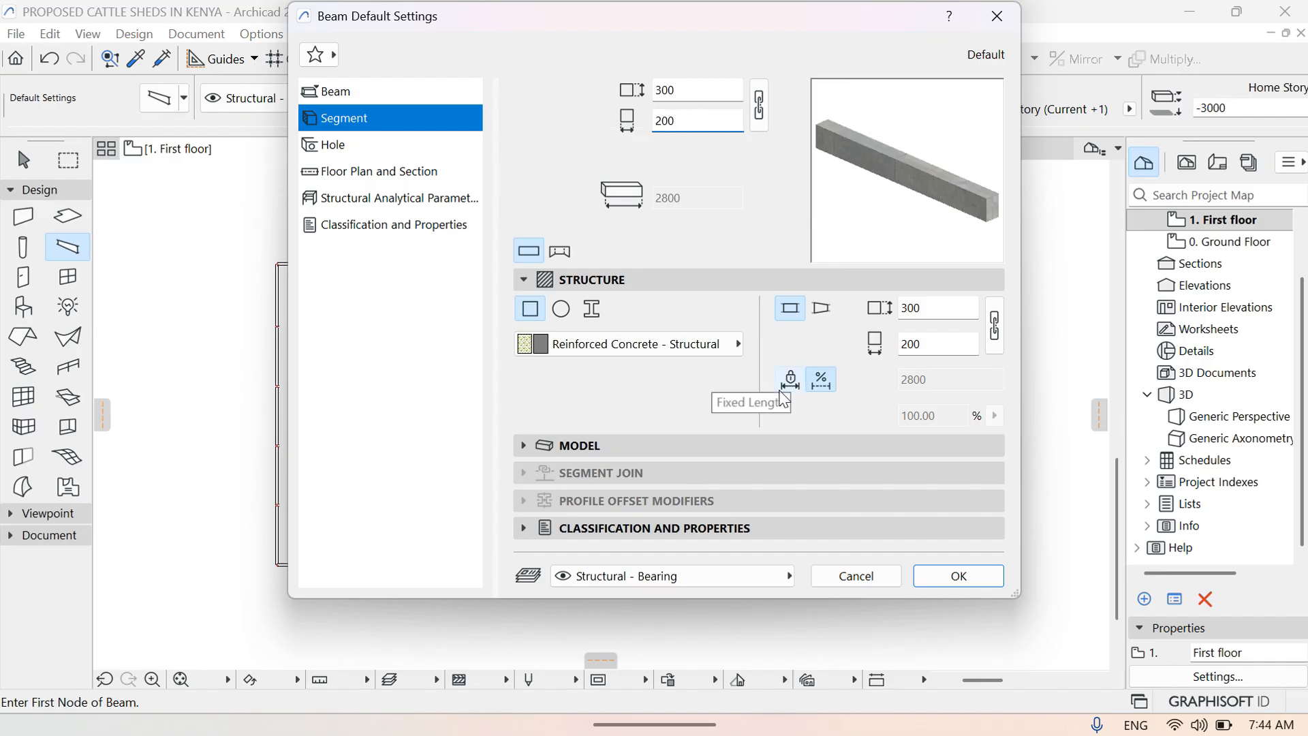
{"action": "left_click", "coordinate": [734, 354]}
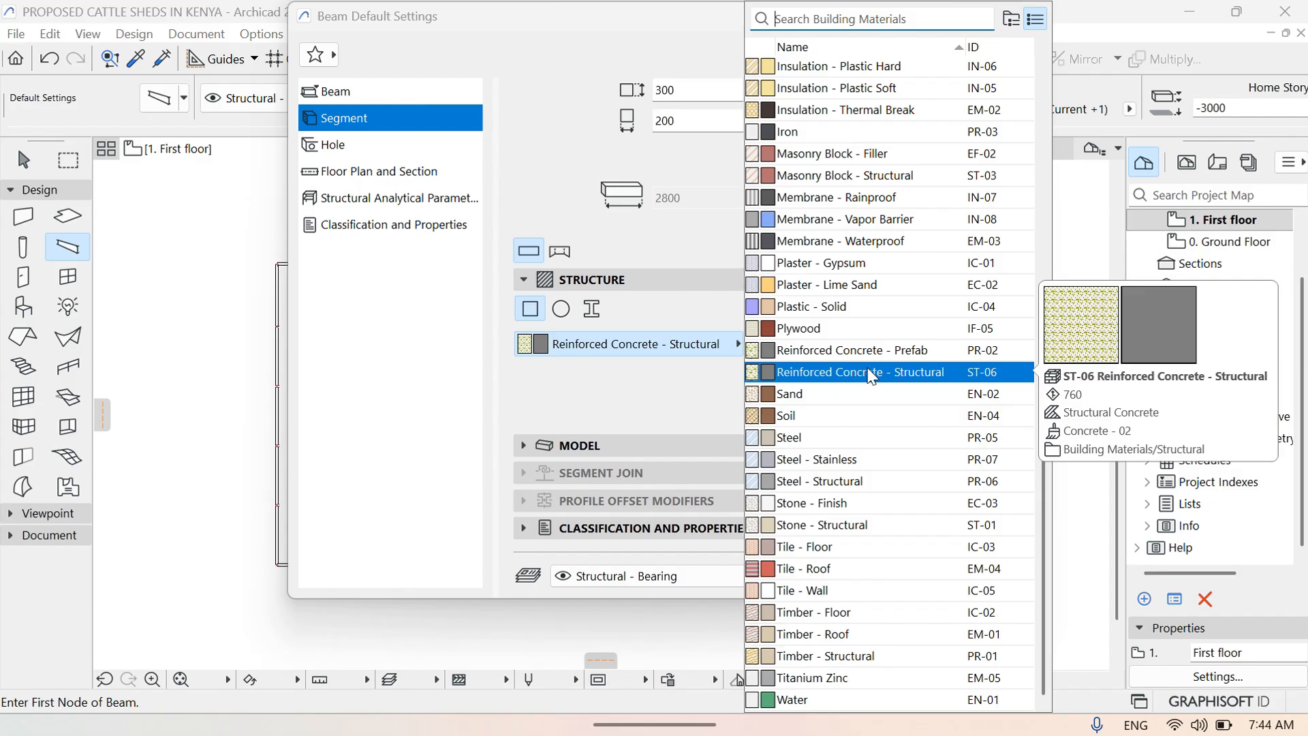
{"action": "left_click", "coordinate": [872, 373]}
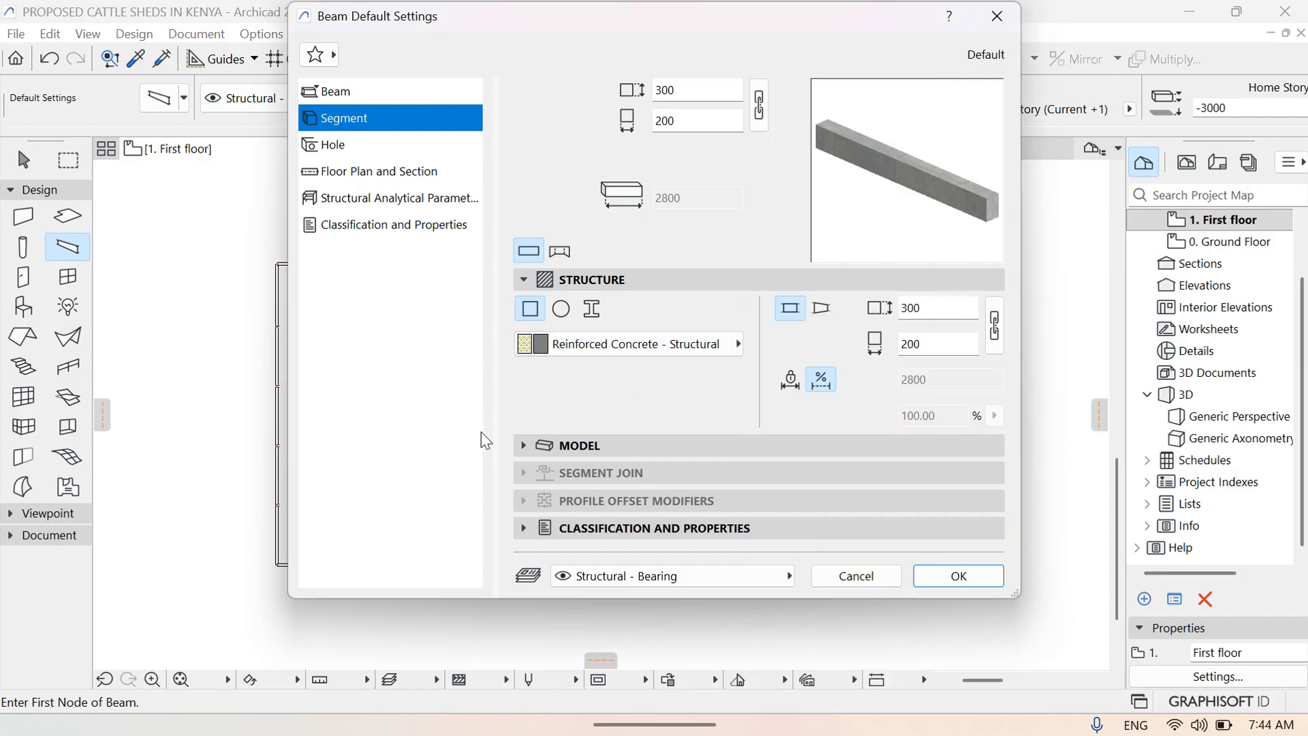
Set the default beam's reference line elevation to 3300 above project zero and accept the beam settings
{"action": "left_click", "coordinate": [355, 96]}
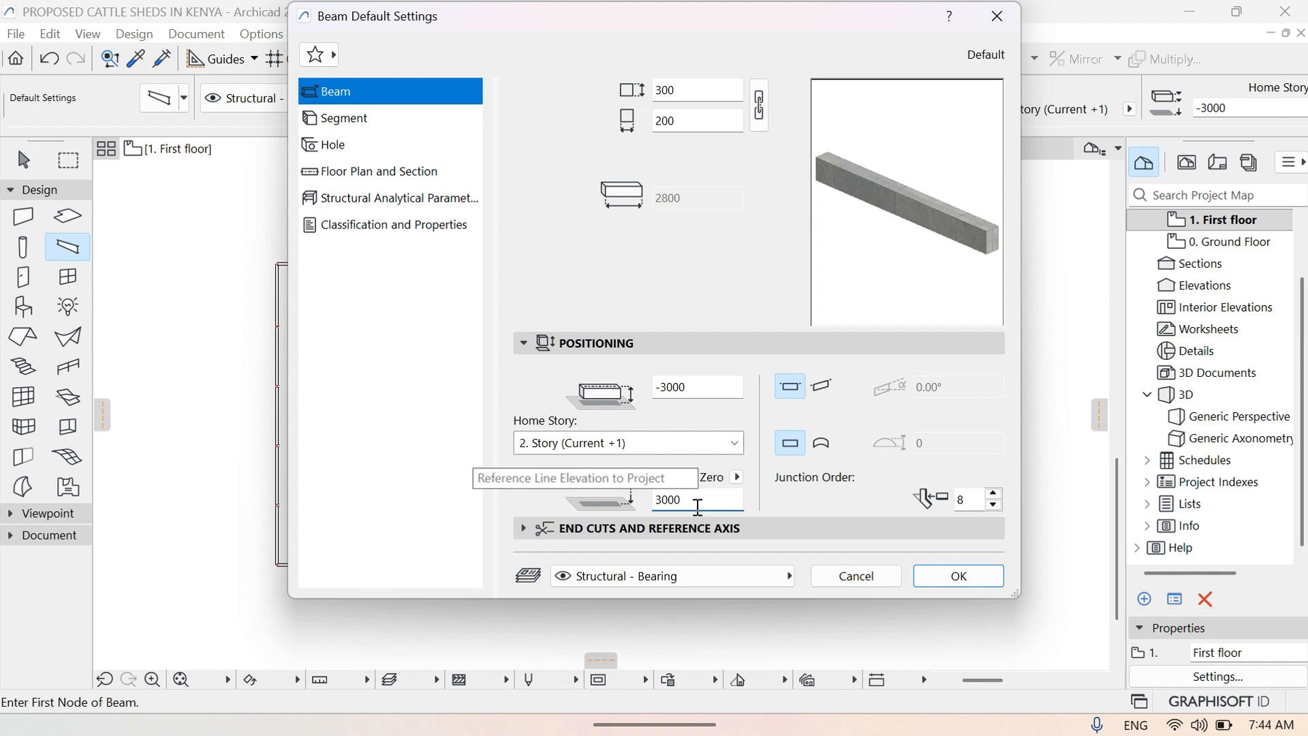
{"action": "key", "text": "BackSpace"}
{"action": "key", "text": "BackSpace"}
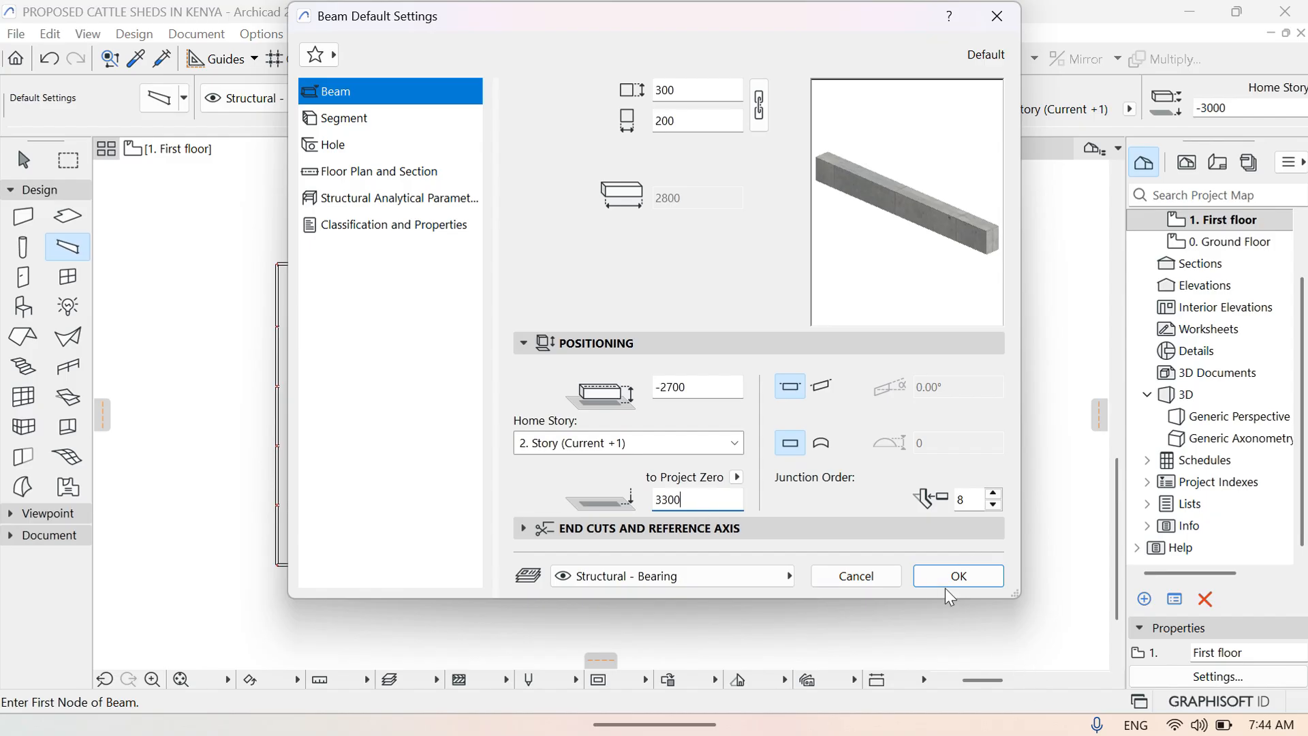
{"action": "left_click", "coordinate": [959, 576]}
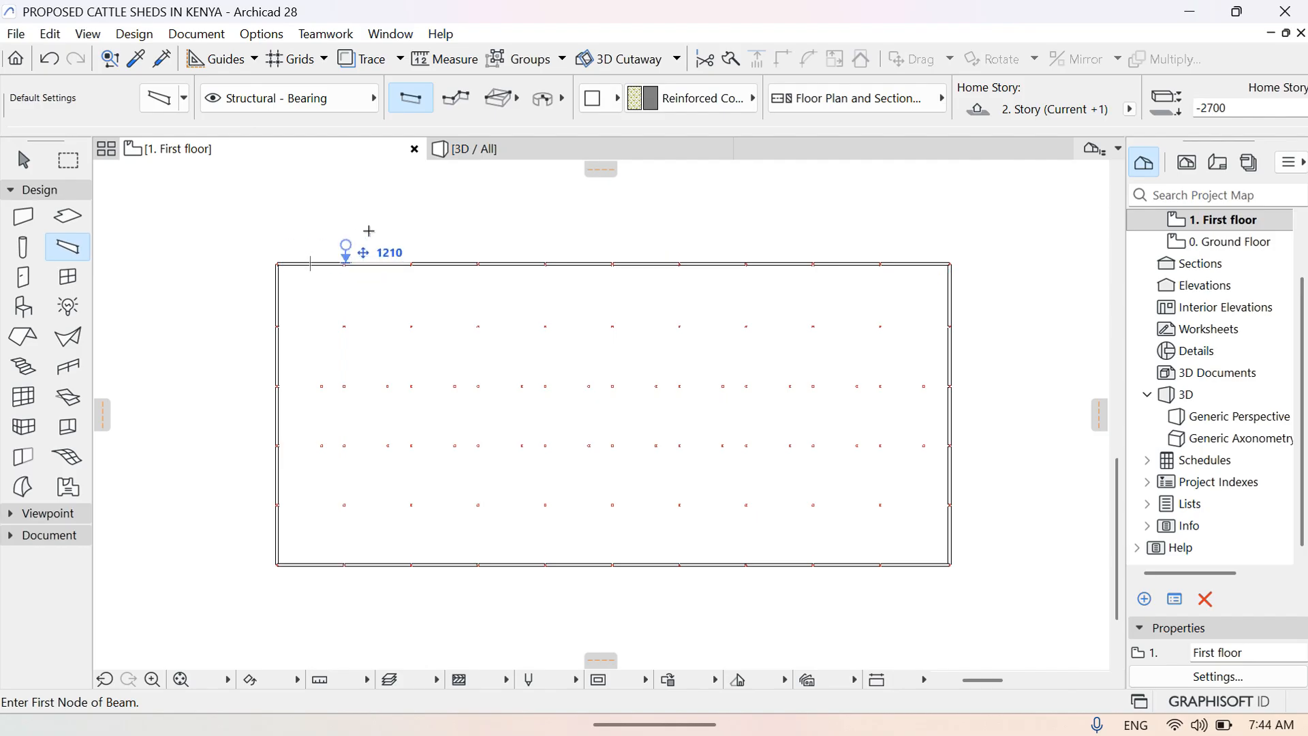
Draw a horizontal beam about 45300 long along the upper wall, from the upper-left corner column to the outer edge of the upper-right corner
{"action": "left_click", "coordinate": [151, 679]}
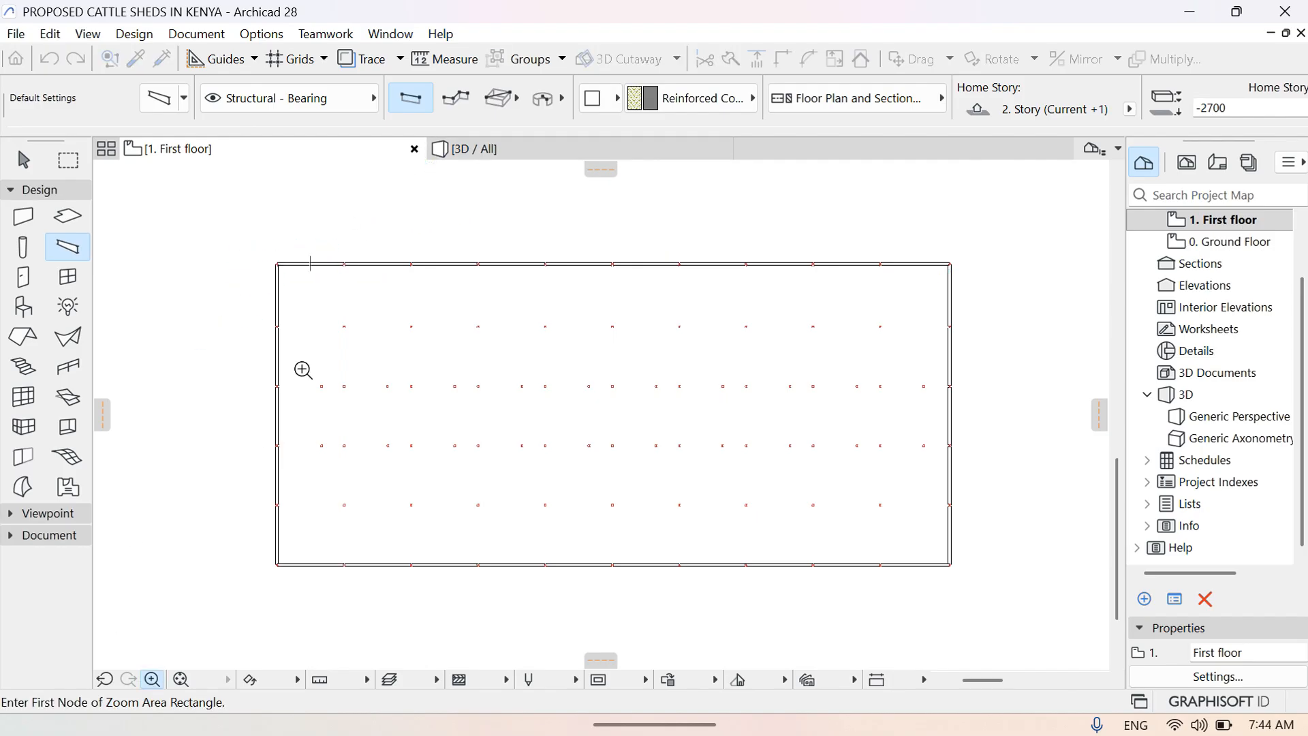
{"action": "left_click", "coordinate": [240, 232]}
{"action": "left_click", "coordinate": [295, 283]}
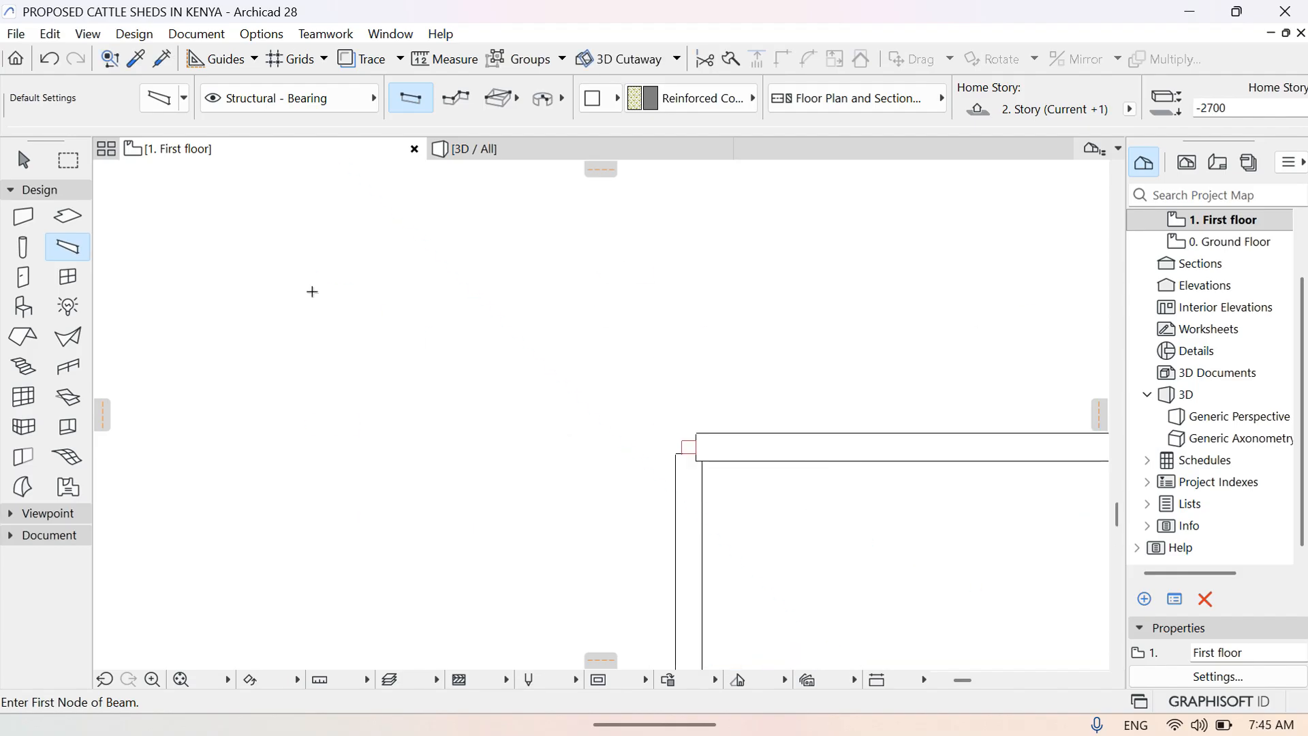
{"action": "middle_click_drag", "start_coordinate": [616, 534], "coordinate": [447, 479]}
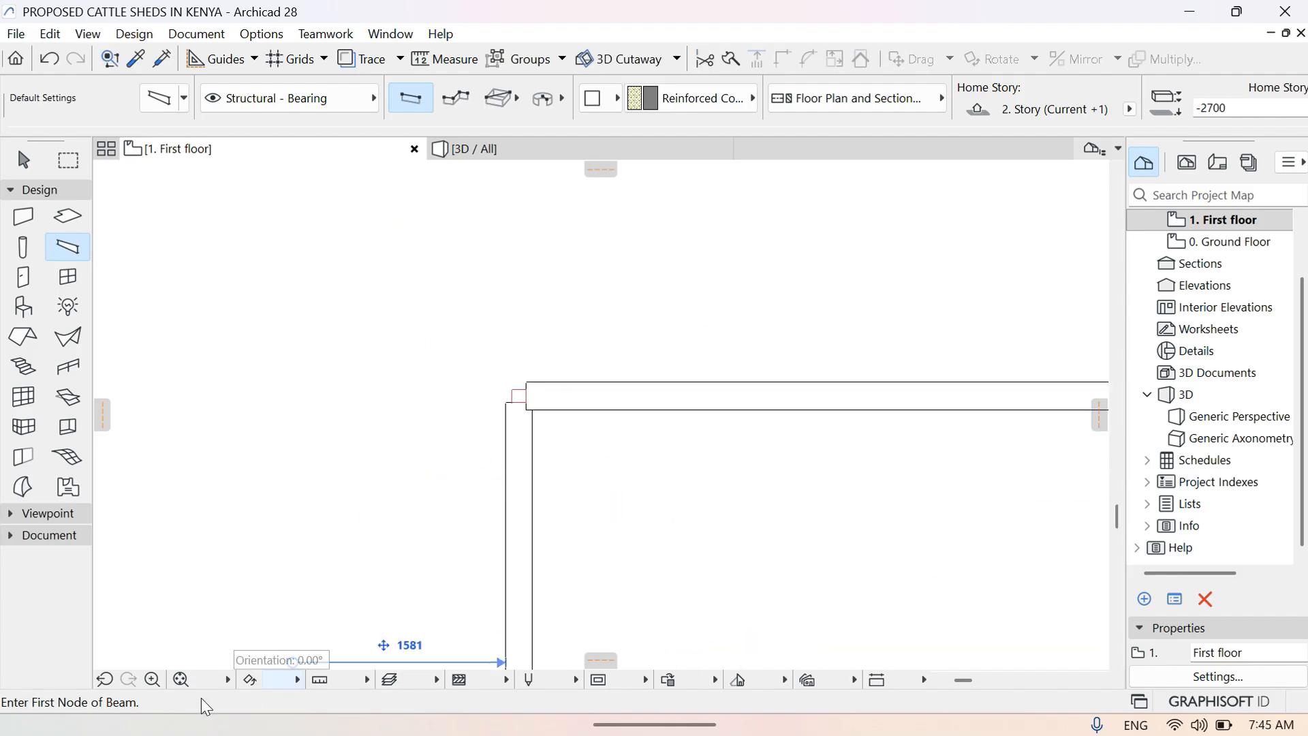
{"action": "left_click", "coordinate": [152, 679]}
{"action": "left_click", "coordinate": [474, 365]}
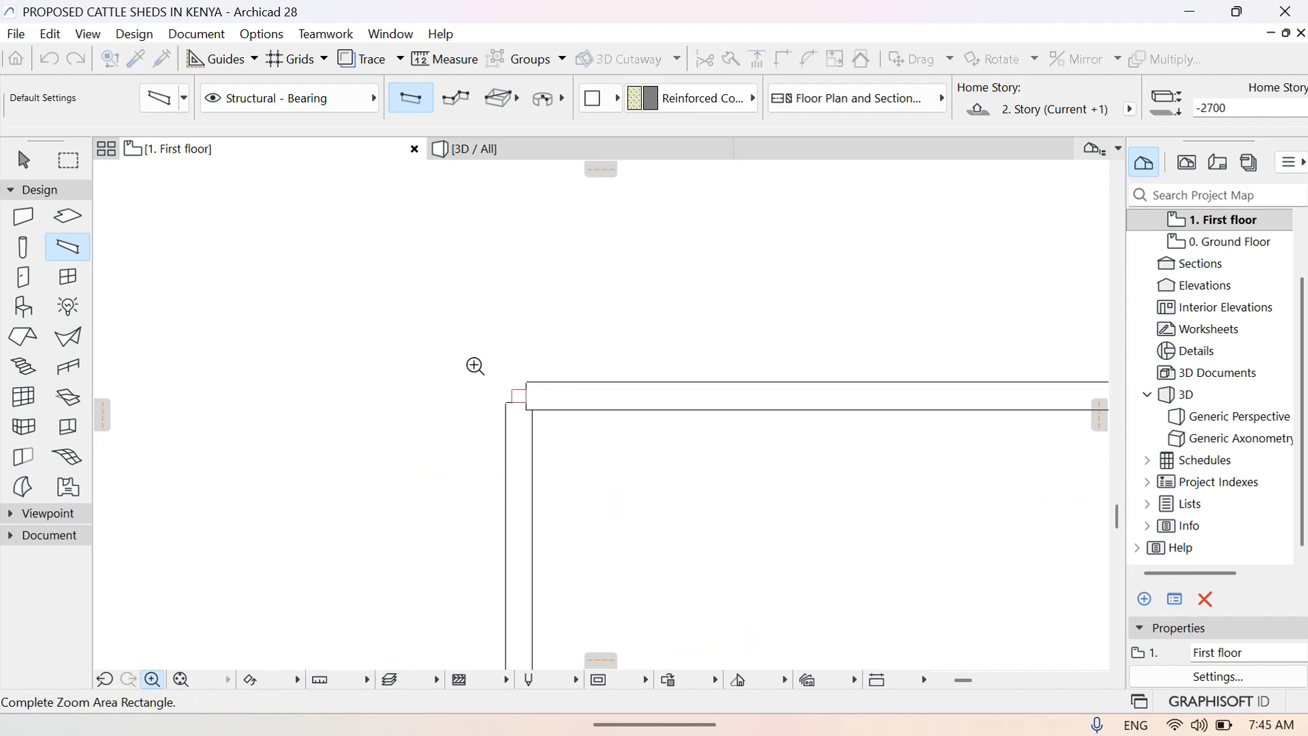
{"action": "left_click", "coordinate": [570, 438]}
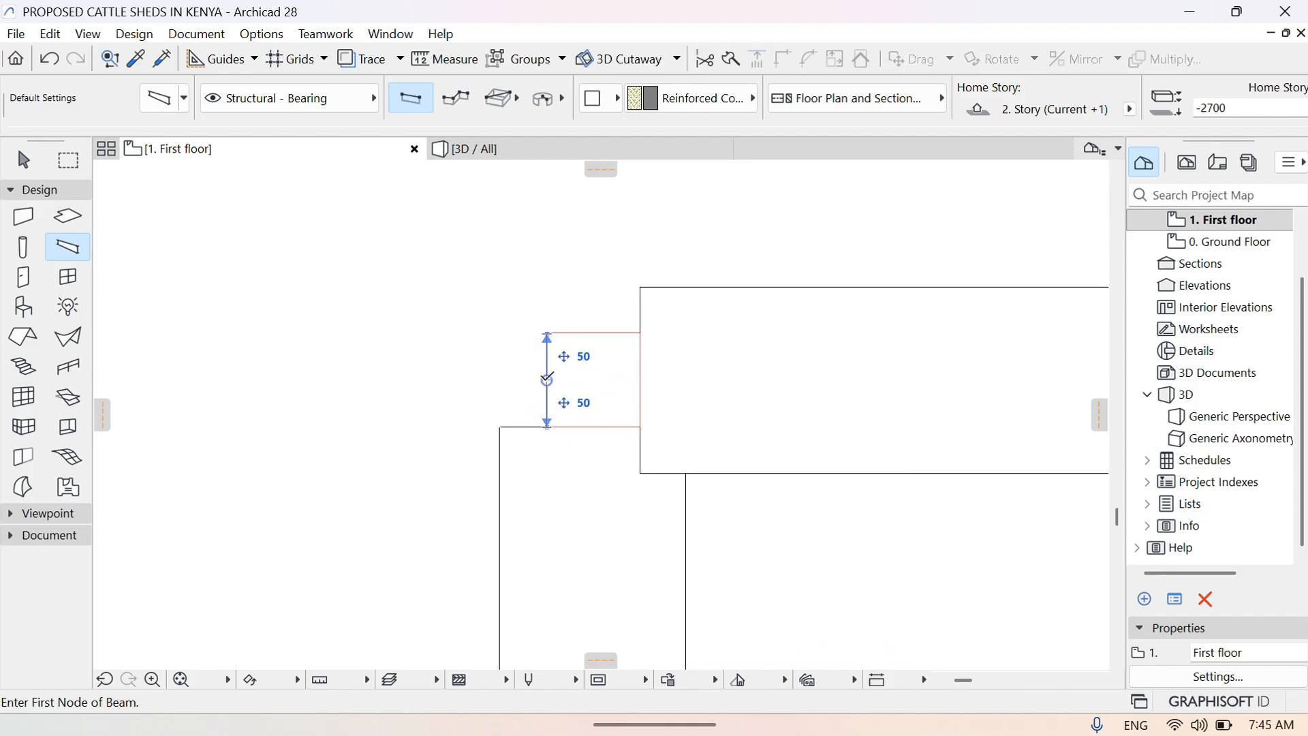
{"action": "left_click", "coordinate": [547, 380]}
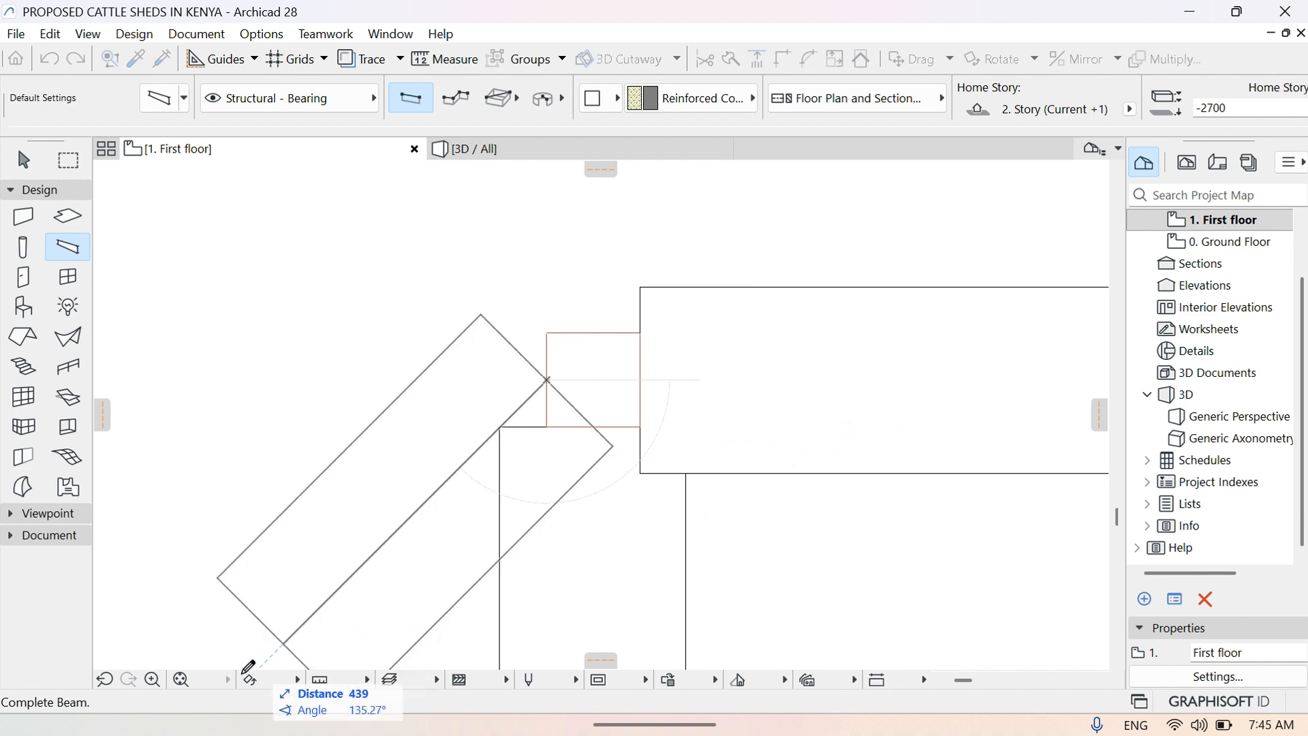
{"action": "left_click", "coordinate": [179, 680]}
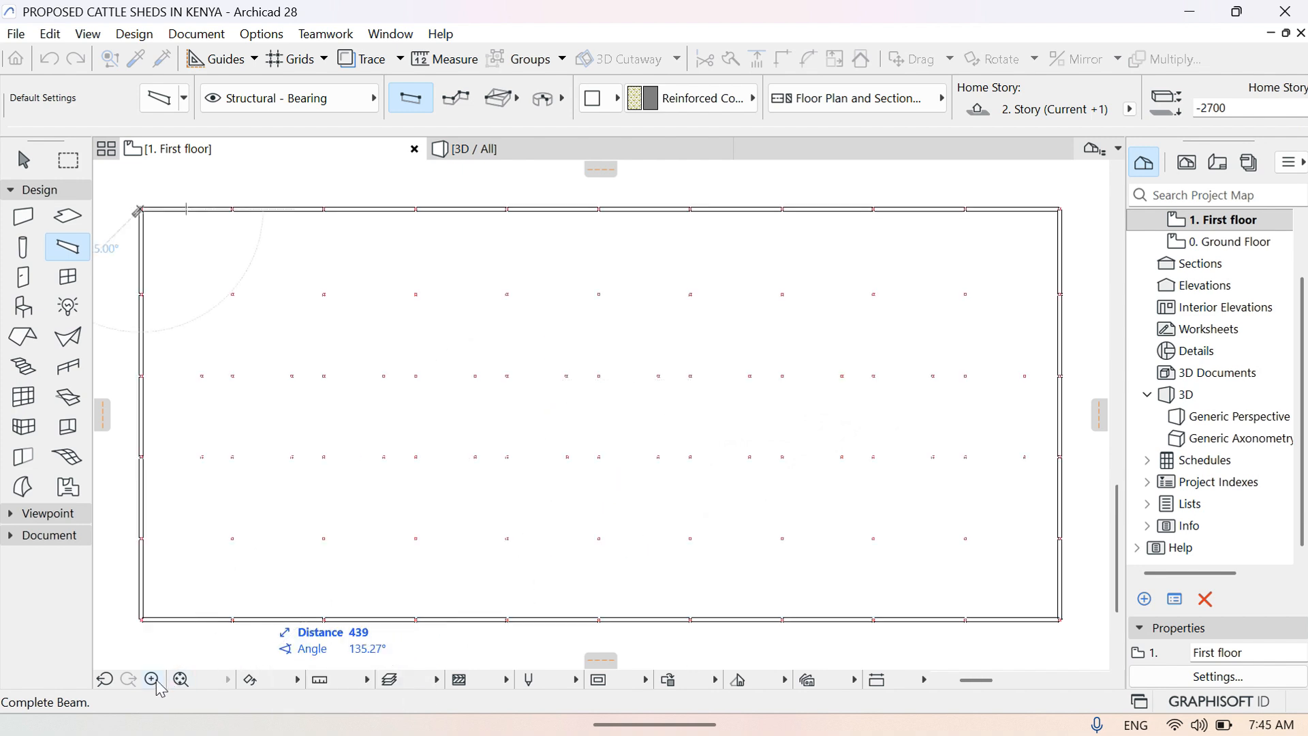
{"action": "left_click", "coordinate": [154, 681]}
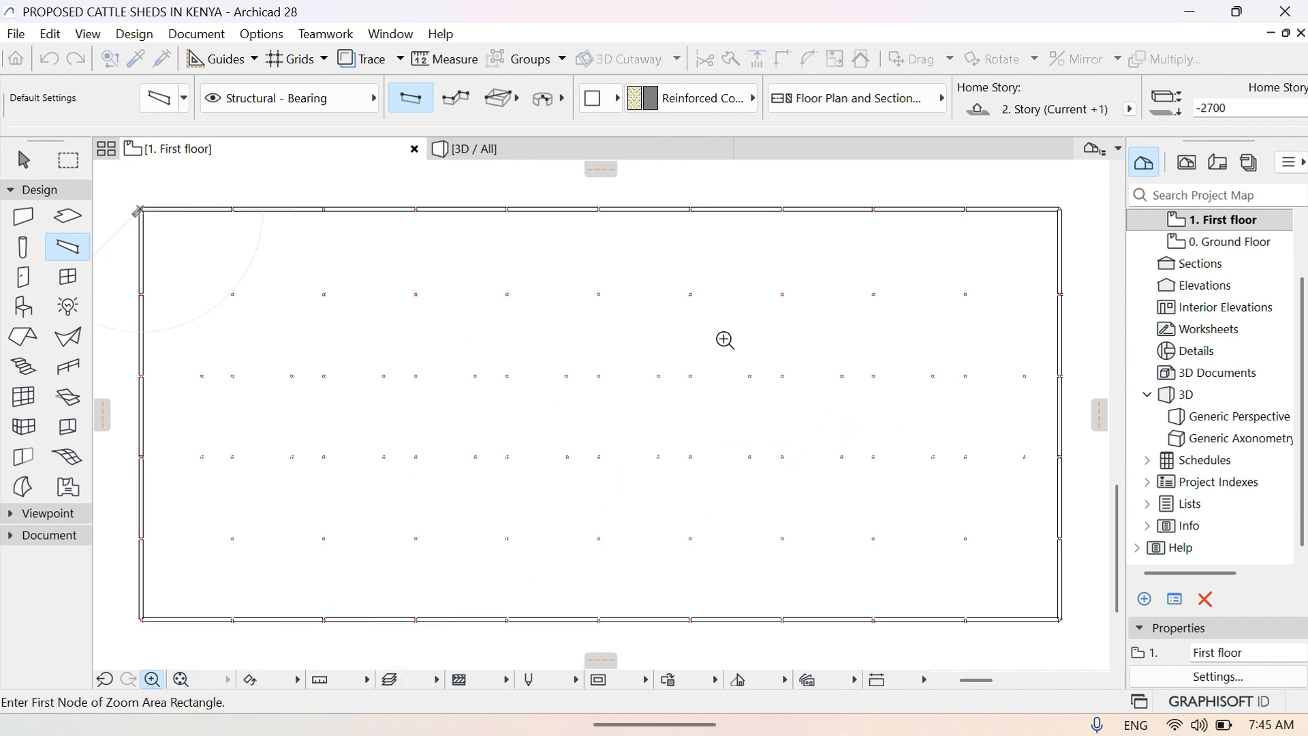
{"action": "left_click", "coordinate": [1027, 199]}
{"action": "left_click", "coordinate": [1087, 245]}
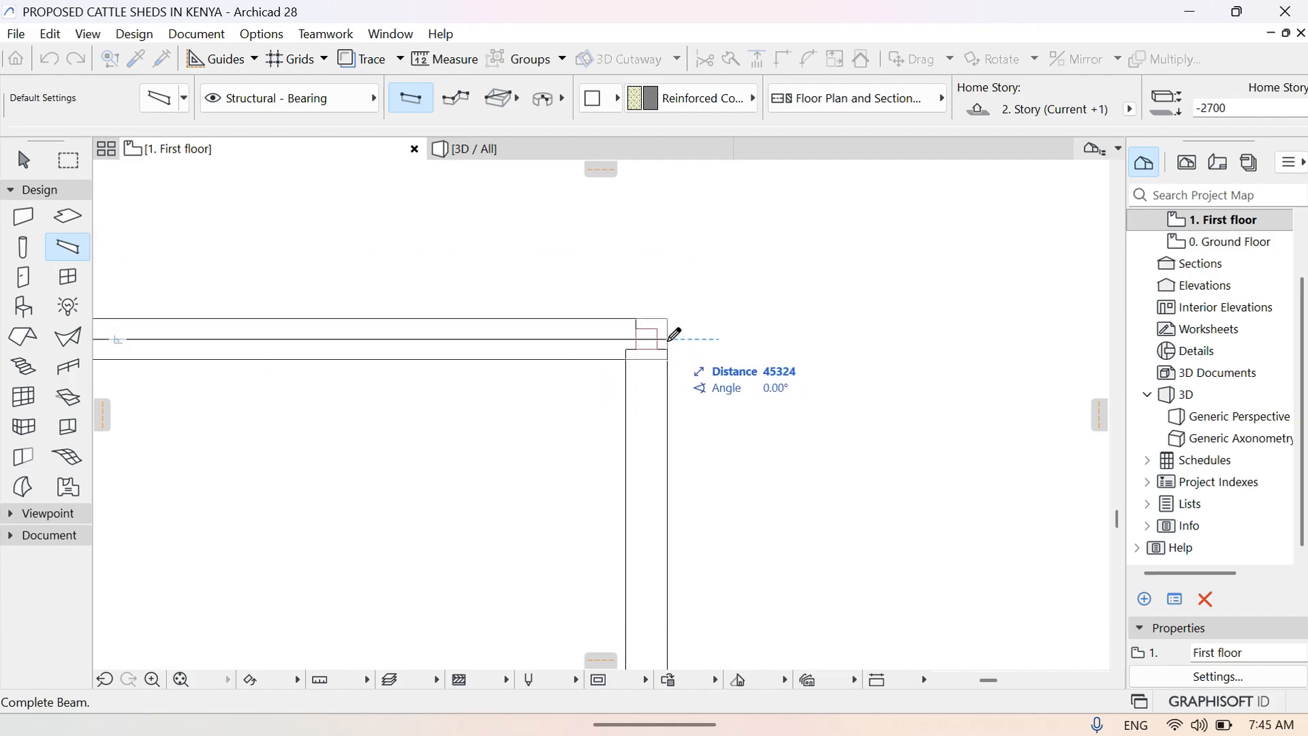
{"action": "left_click", "coordinate": [675, 334]}
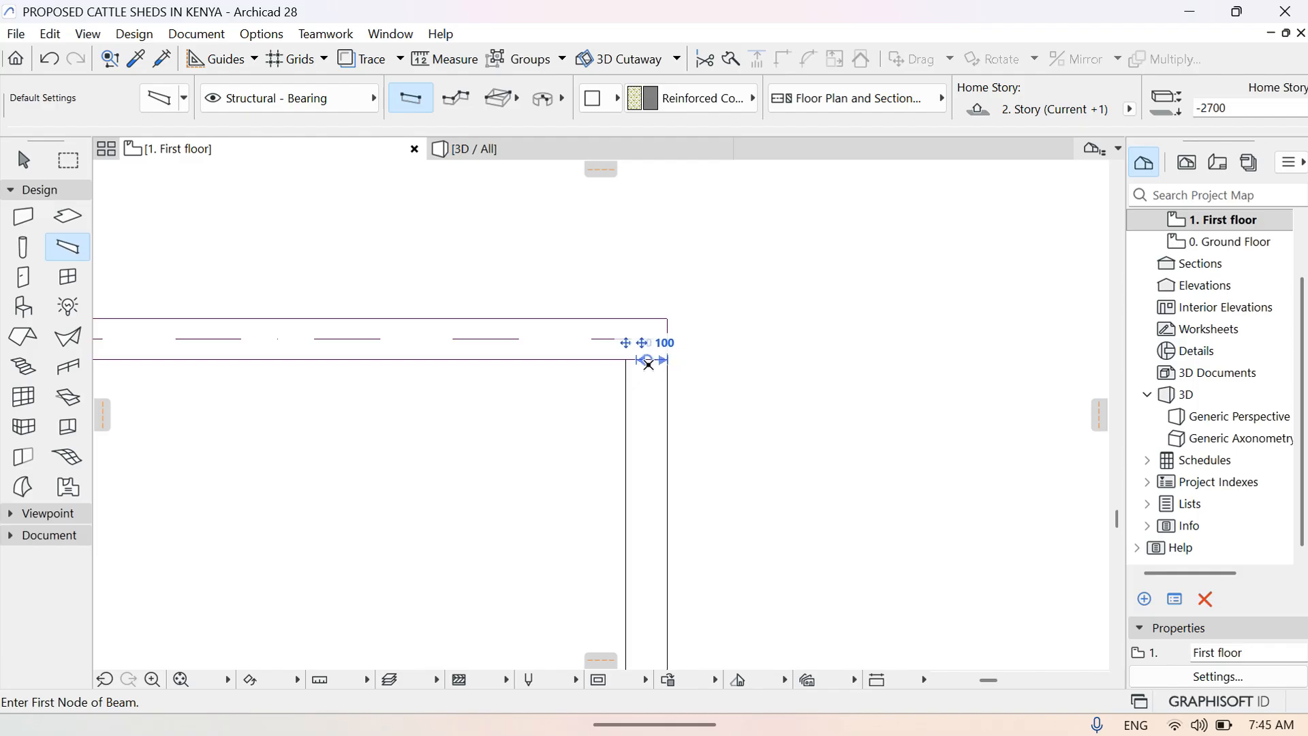
Draw a vertical beam about 20200 long along the right-hand wall, from the upper beam to the outer edge of the lower-right corner
{"action": "left_click", "coordinate": [647, 360]}
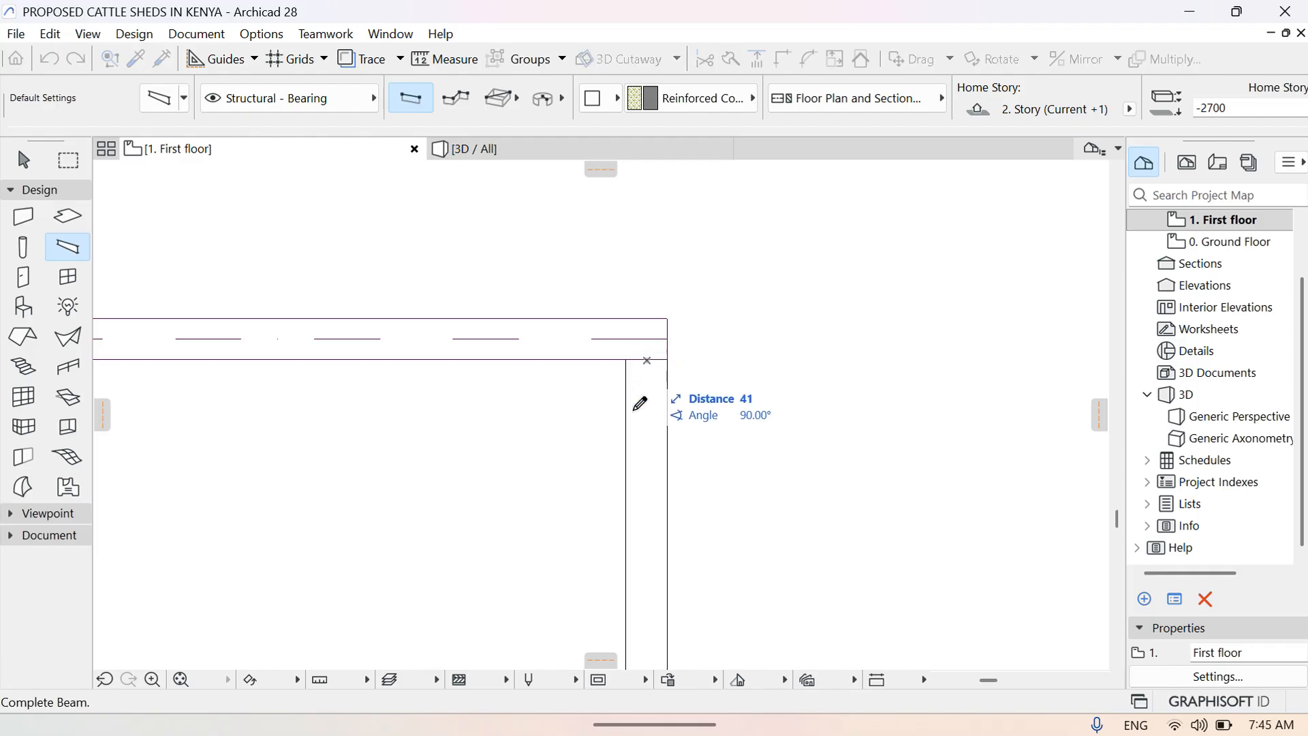
{"action": "left_click", "coordinate": [181, 679]}
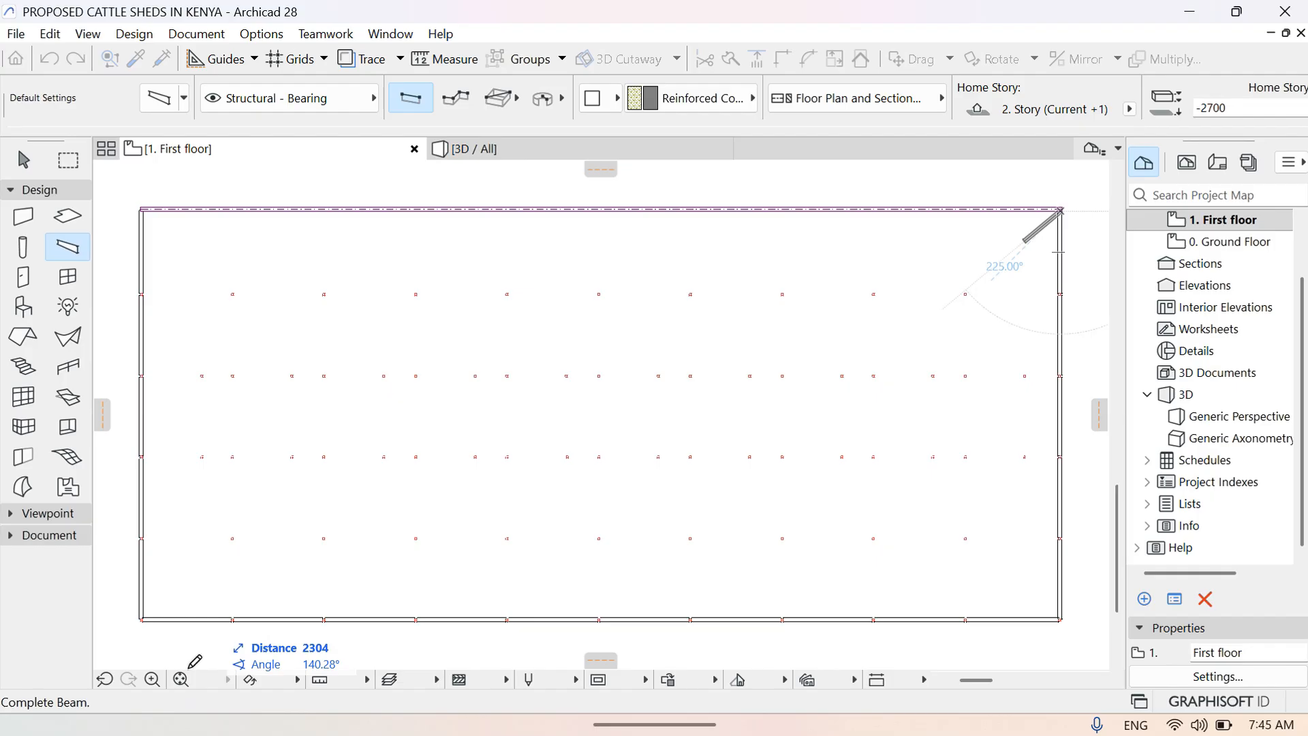
{"action": "left_click", "coordinate": [152, 680]}
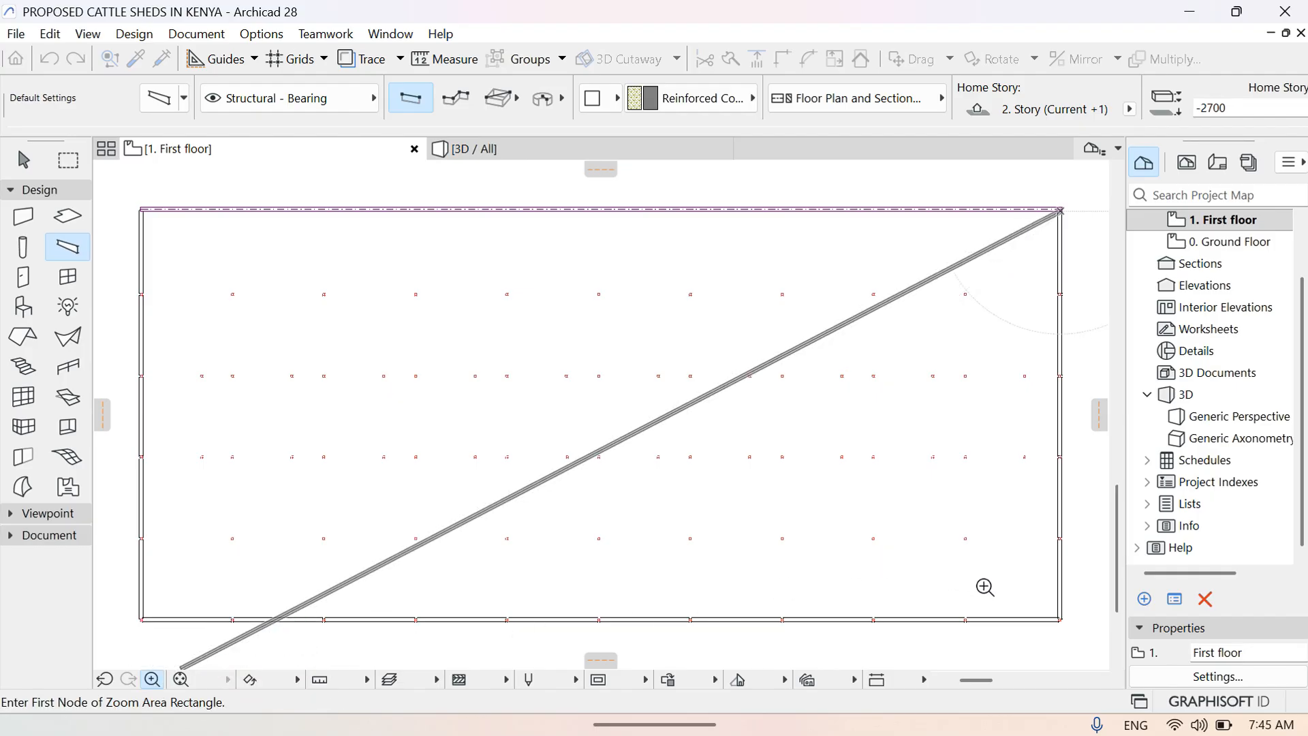
{"action": "left_click", "coordinate": [1032, 595]}
{"action": "left_click", "coordinate": [1080, 625]}
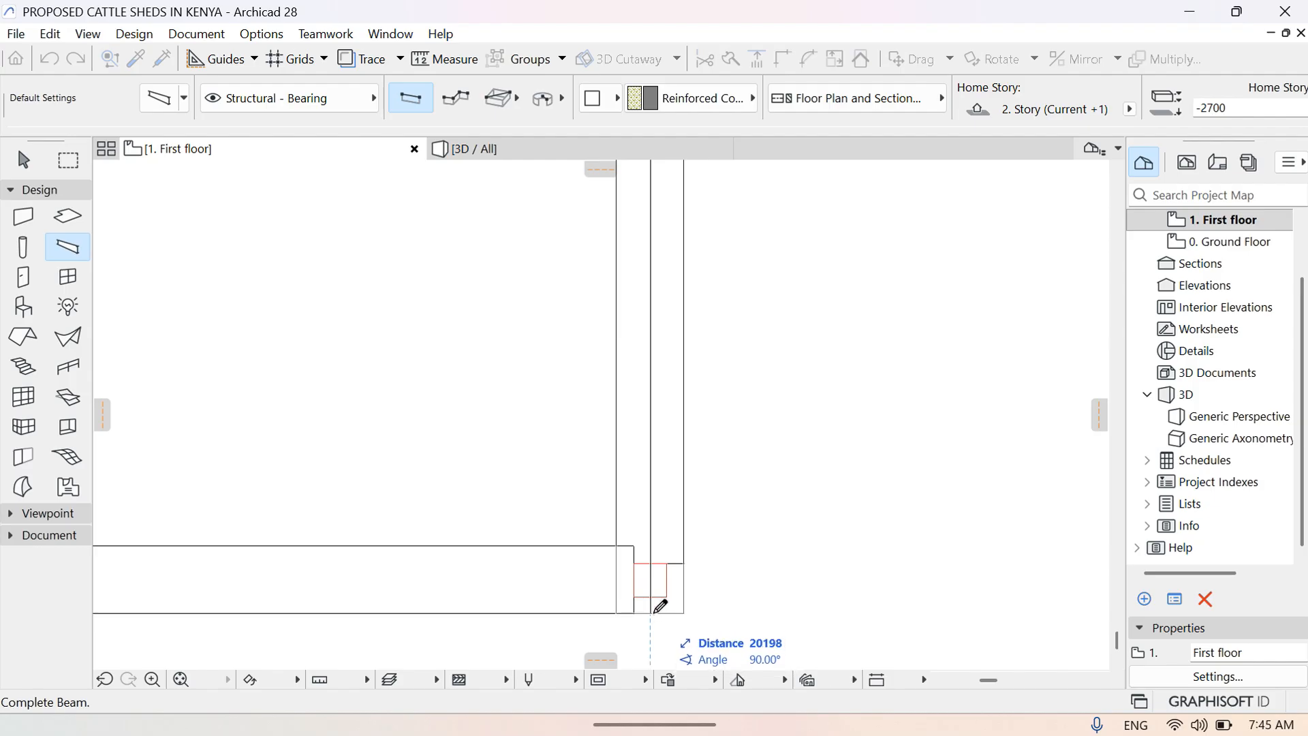
{"action": "left_click", "coordinate": [657, 611]}
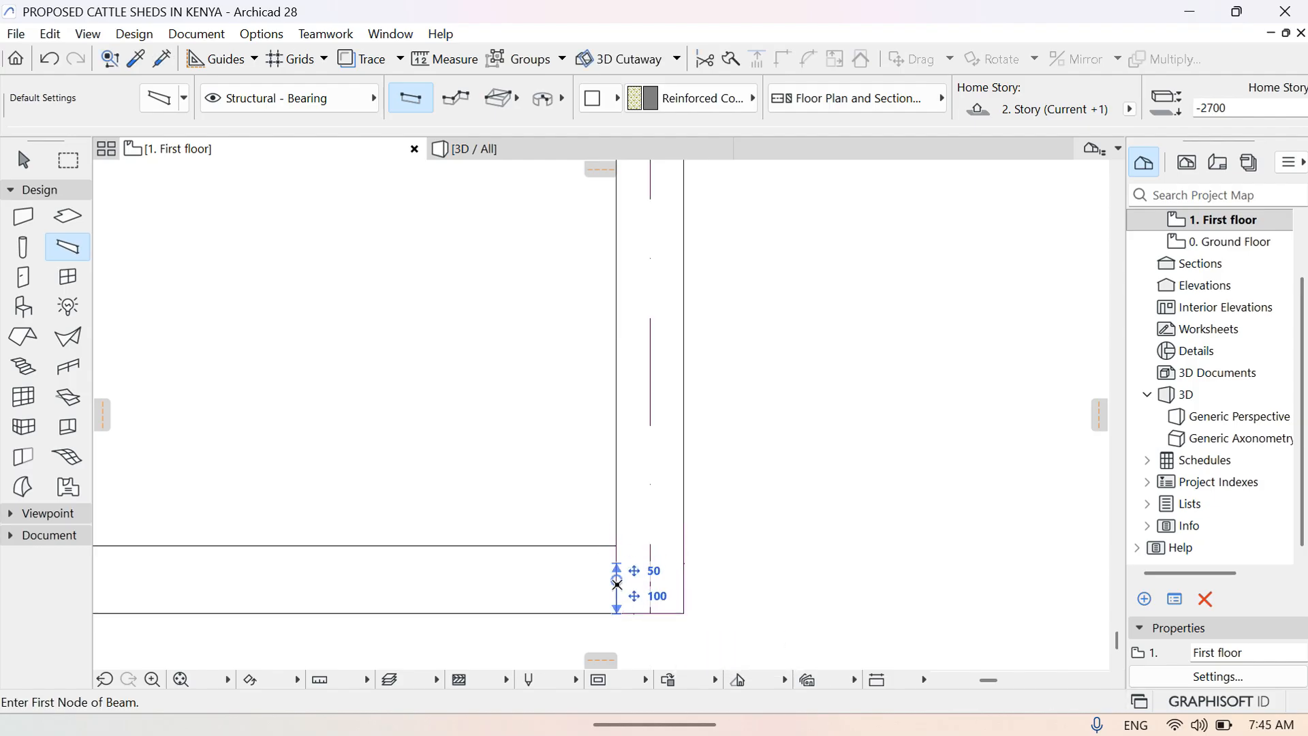
Draw a horizontal beam about 45177 long along the lower wall, from the right-hand beam's inner face to the lower-left corner's outer edge
{"action": "left_click", "coordinate": [617, 581]}
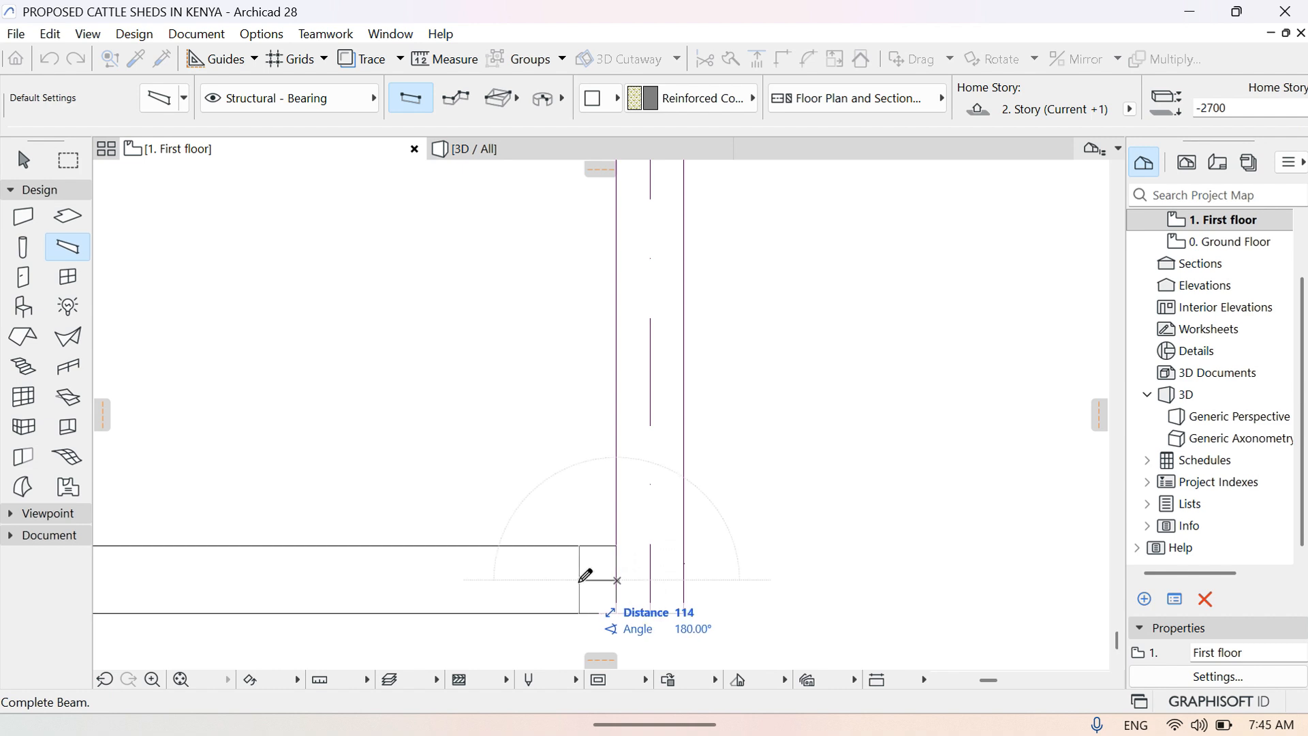
{"action": "left_click", "coordinate": [180, 680]}
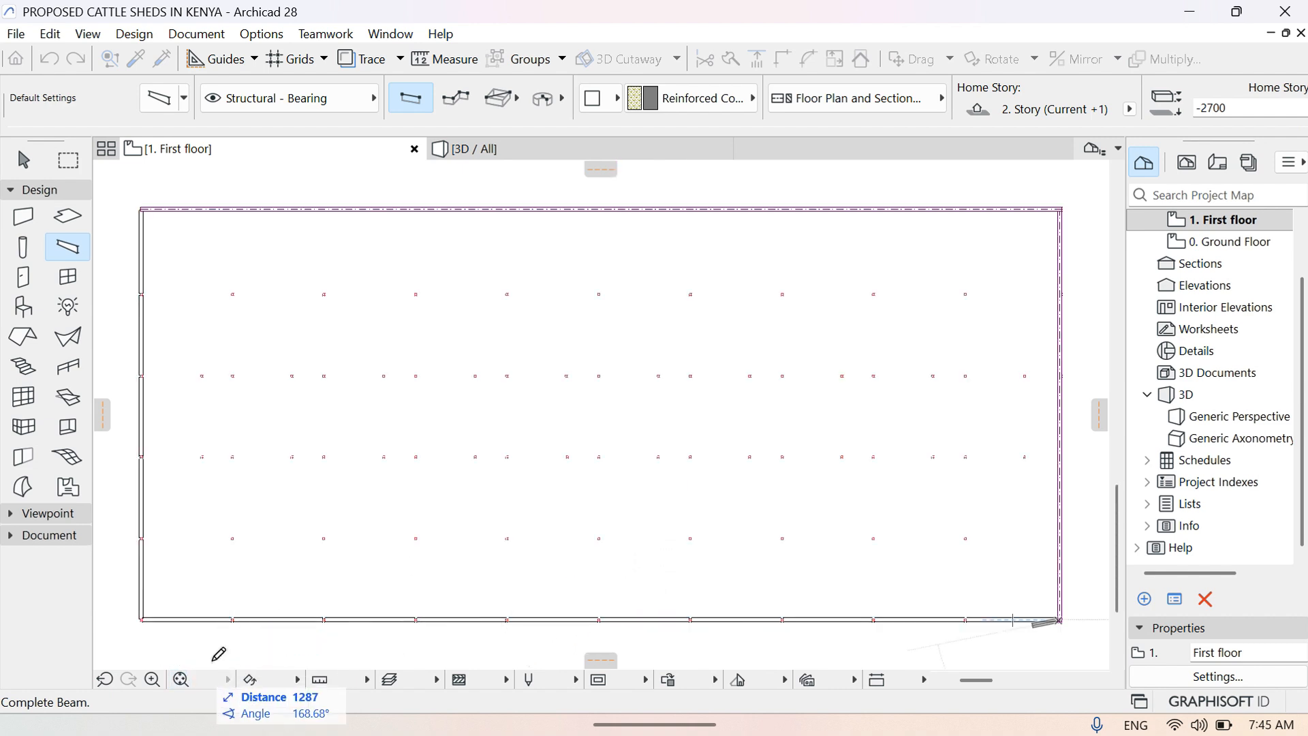
{"action": "left_click", "coordinate": [153, 680]}
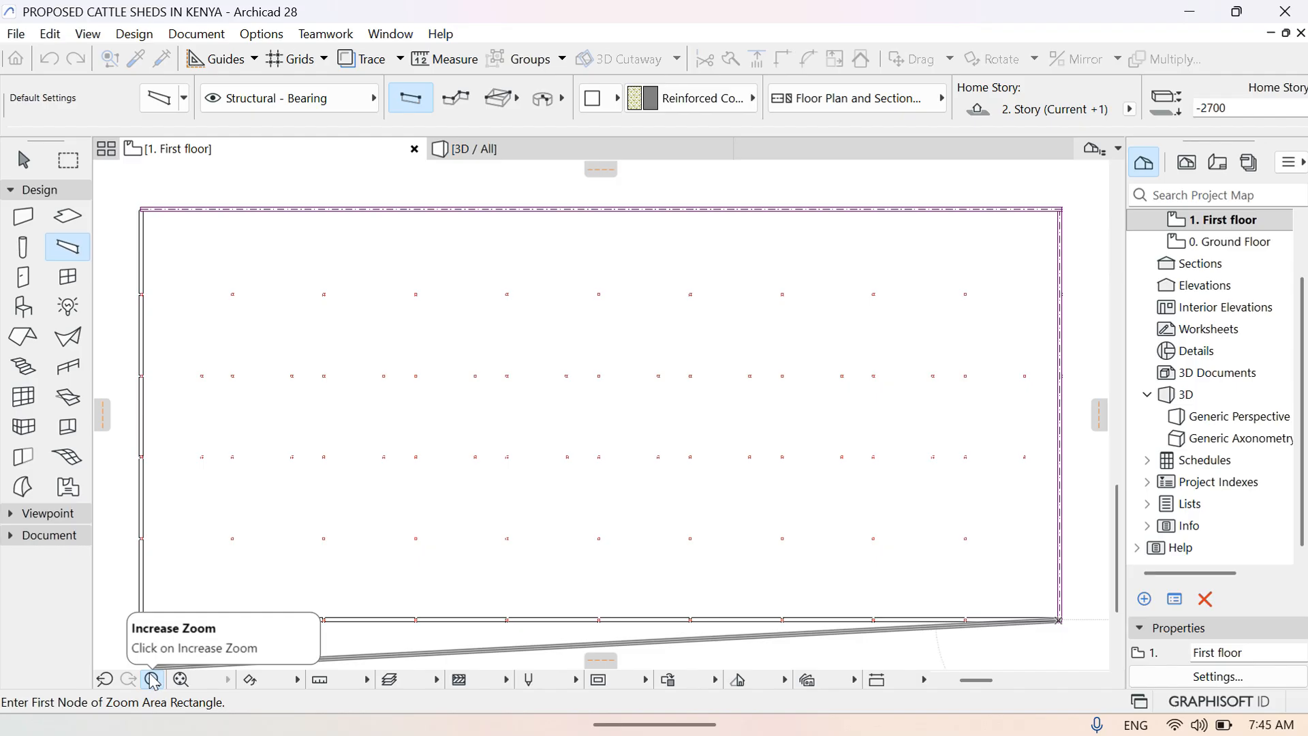
{"action": "left_click", "coordinate": [130, 608]}
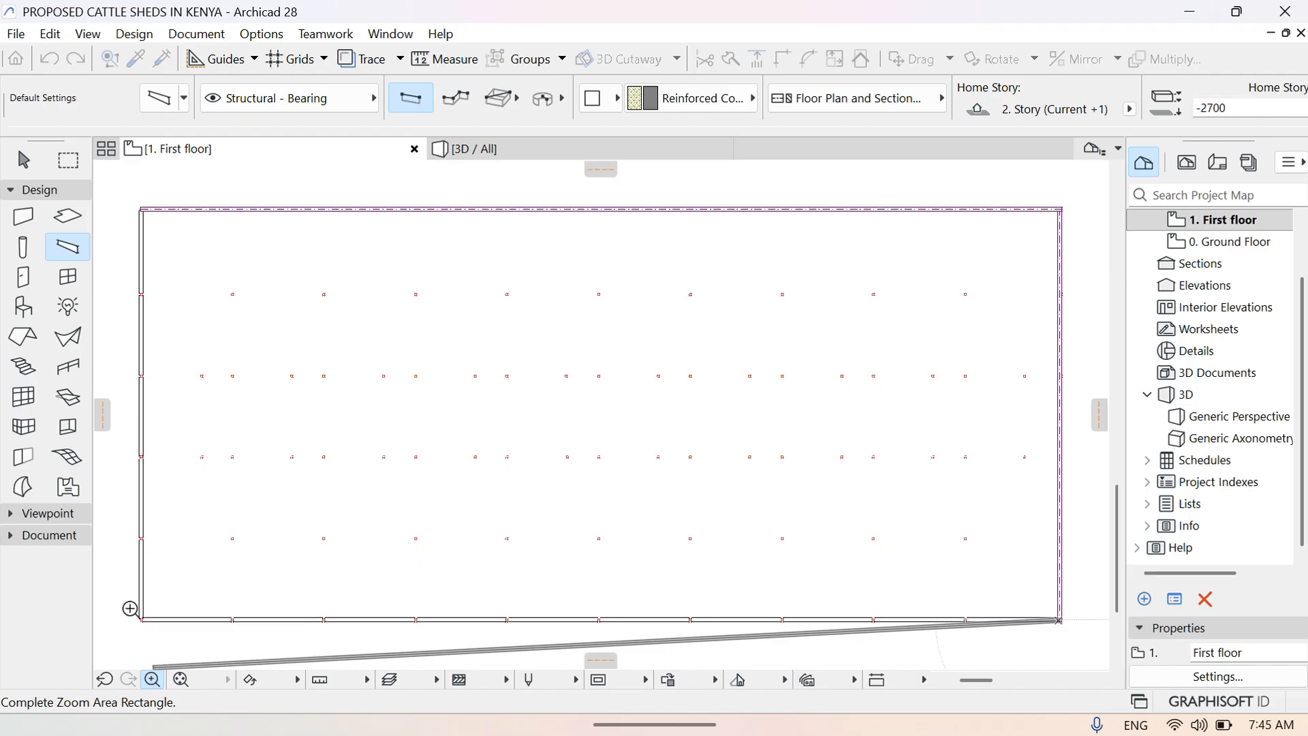
{"action": "left_click", "coordinate": [186, 630]}
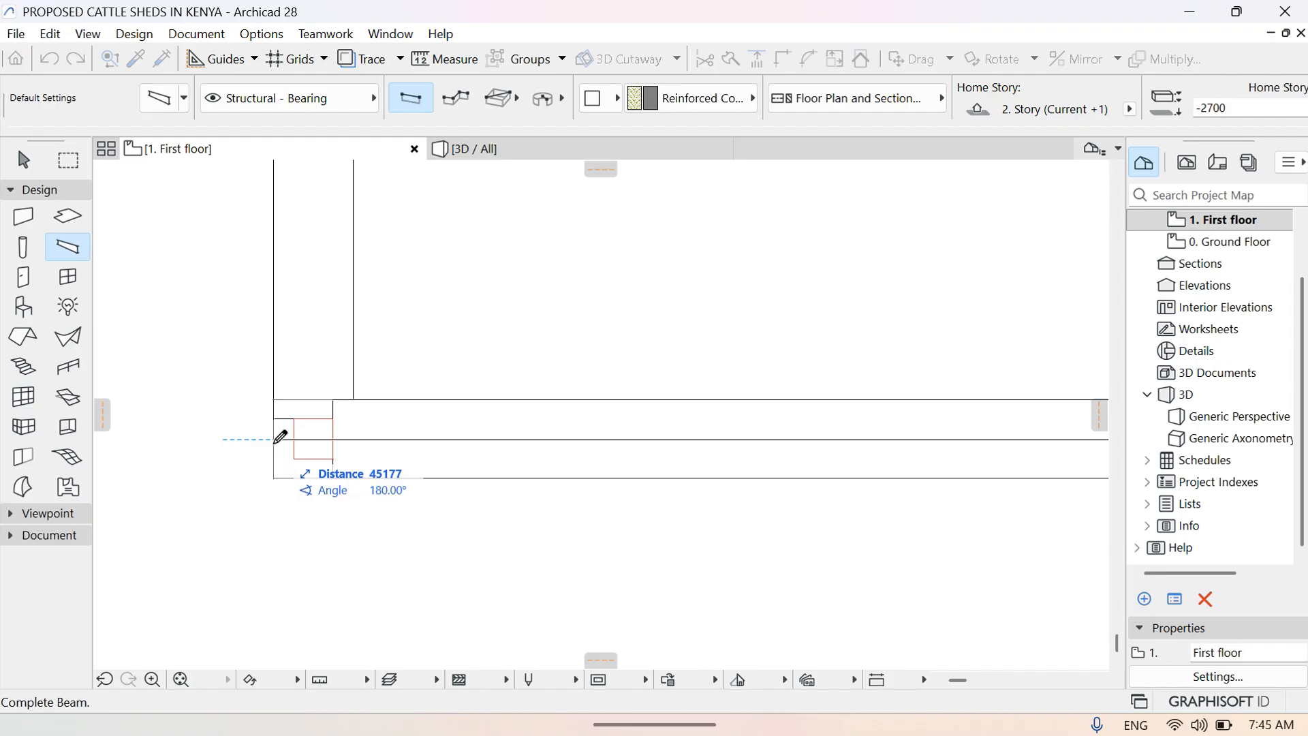
{"action": "left_click", "coordinate": [279, 437]}
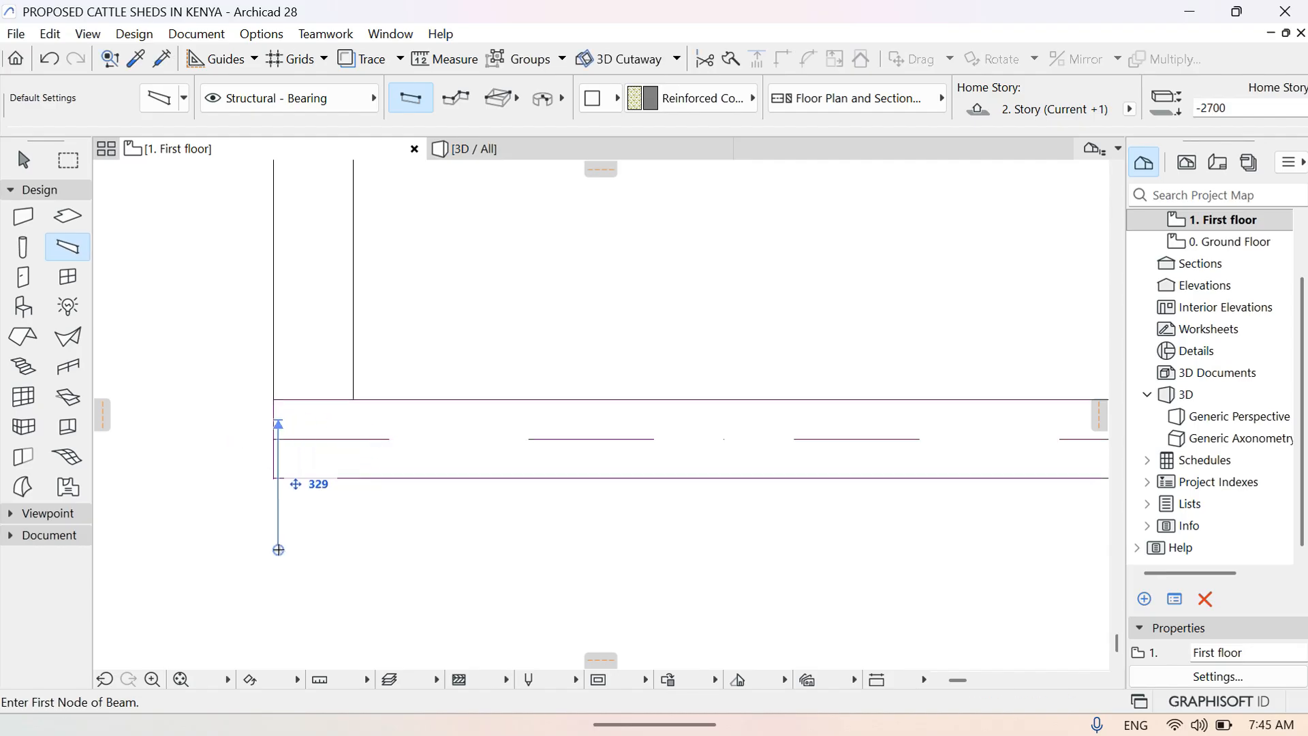
Draw a vertical beam about 20200 long along the left-hand wall, from the lower beam's inner face to the upper-left corner's outer edge
{"action": "left_click", "coordinate": [307, 400]}
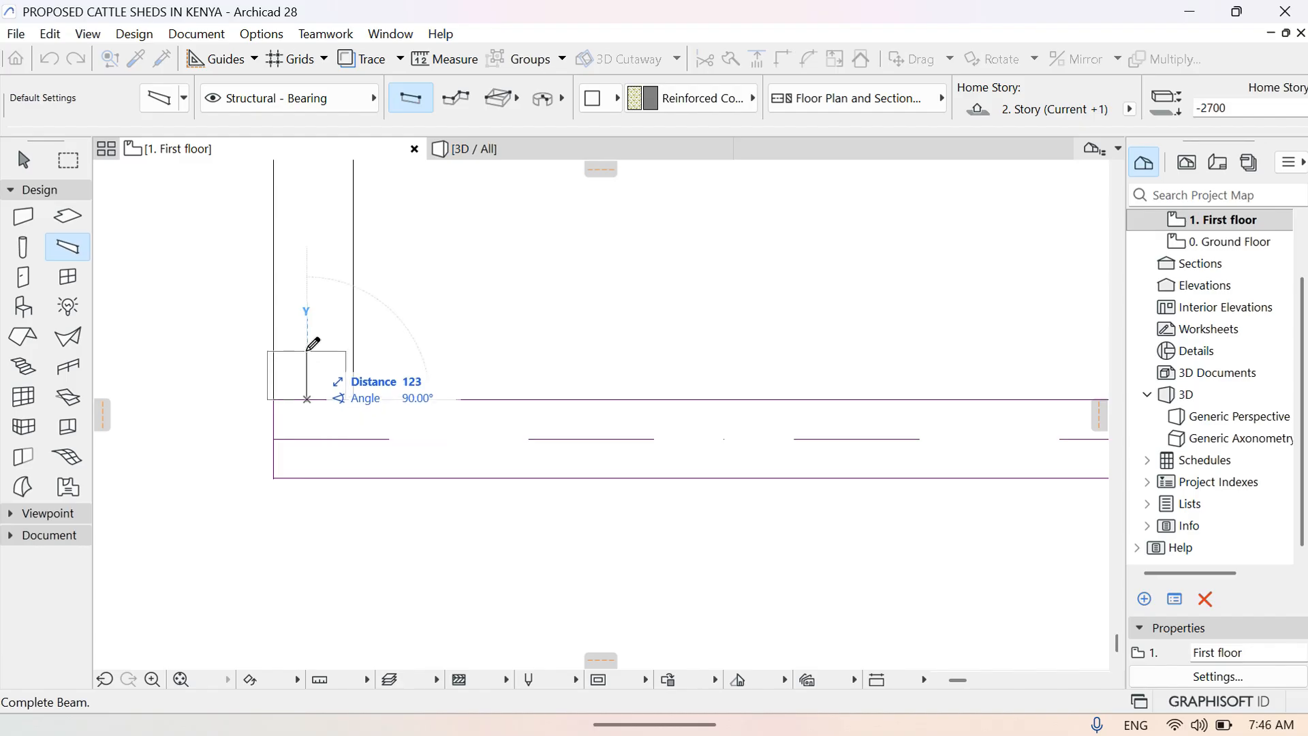
{"action": "left_click", "coordinate": [301, 247]}
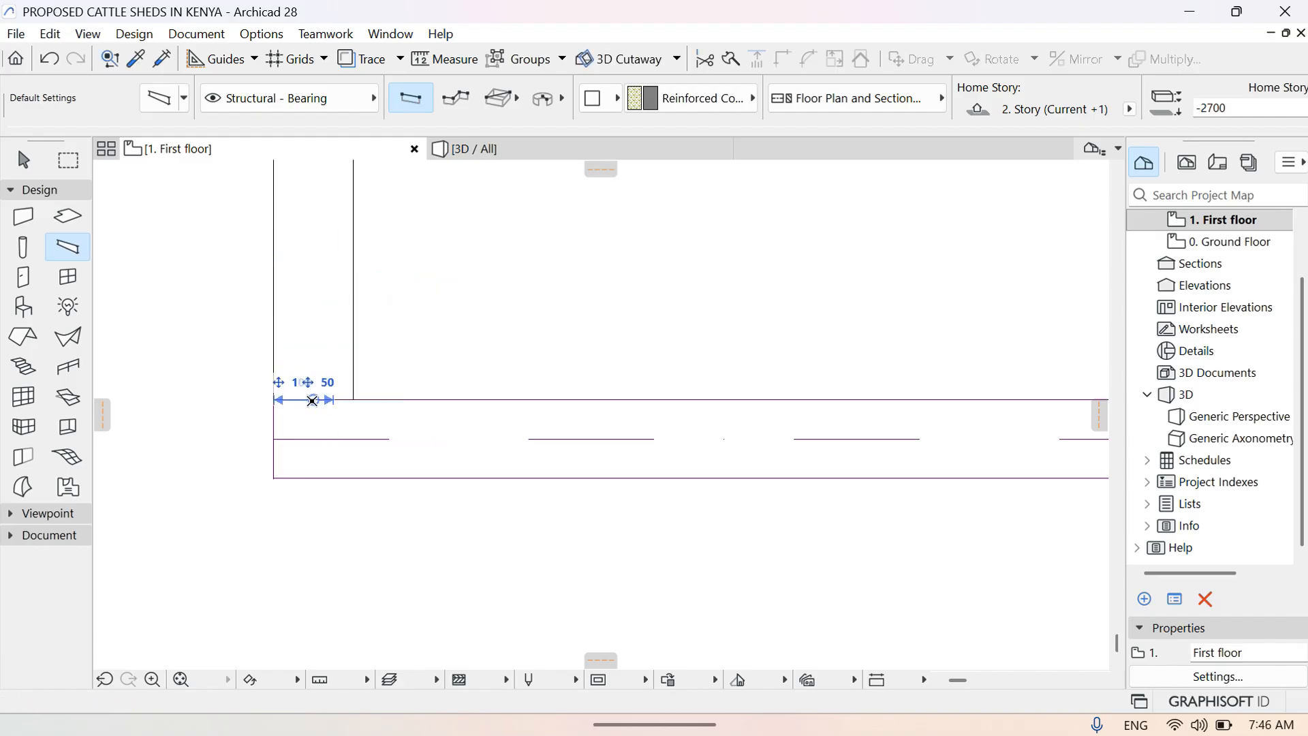
{"action": "left_click", "coordinate": [312, 400]}
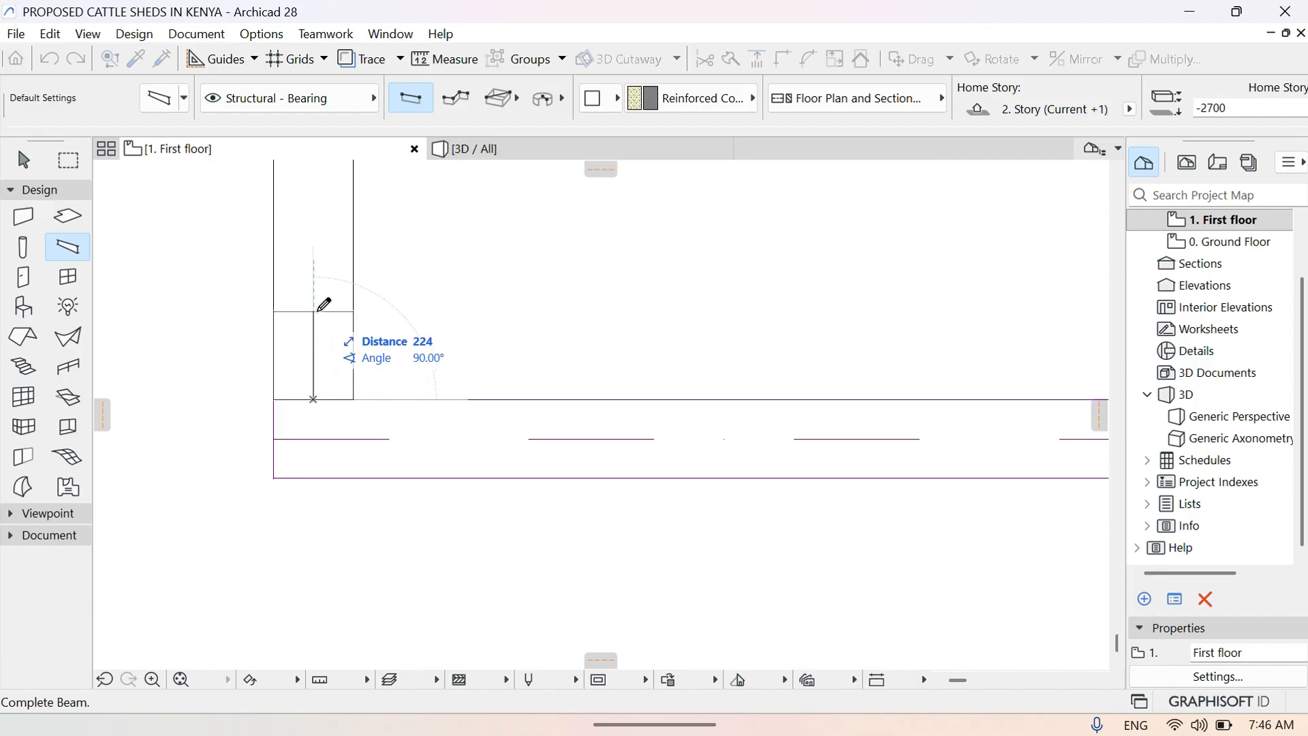
{"action": "left_click", "coordinate": [182, 681]}
{"action": "left_click", "coordinate": [153, 680]}
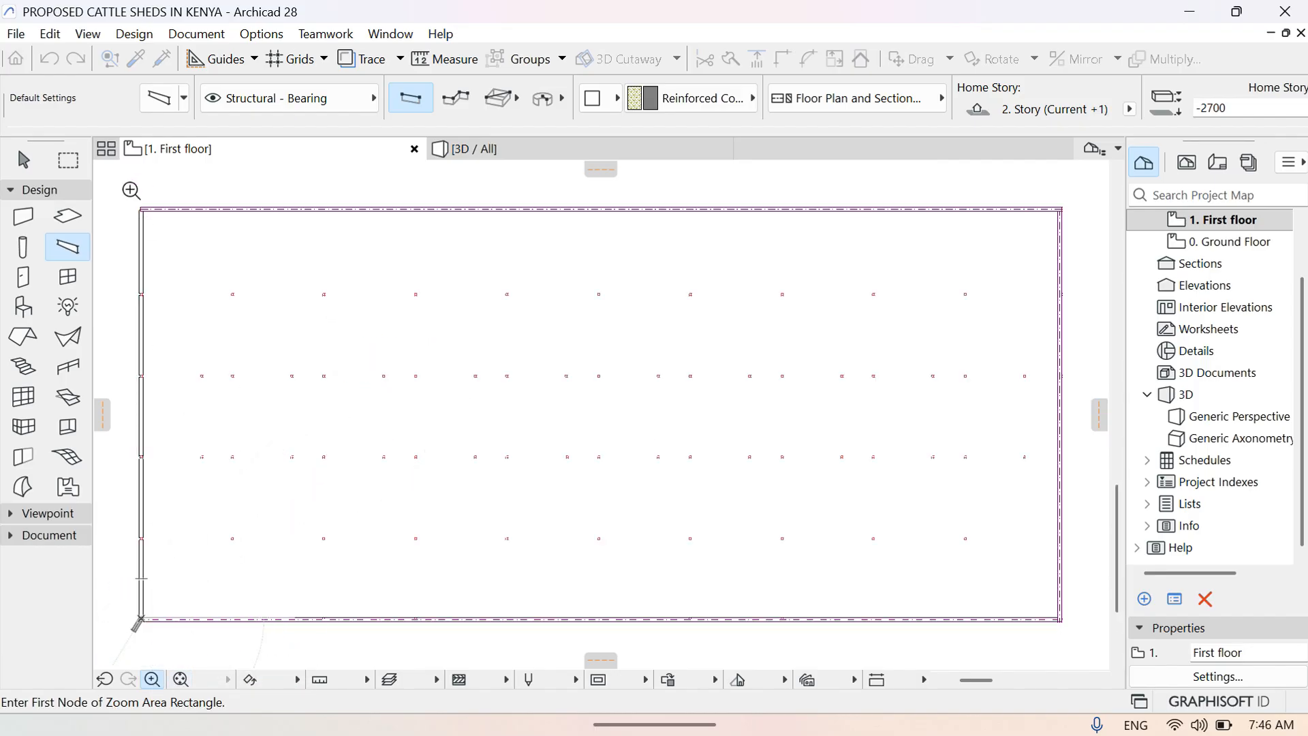
{"action": "left_click", "coordinate": [121, 198]}
{"action": "left_click", "coordinate": [195, 244]}
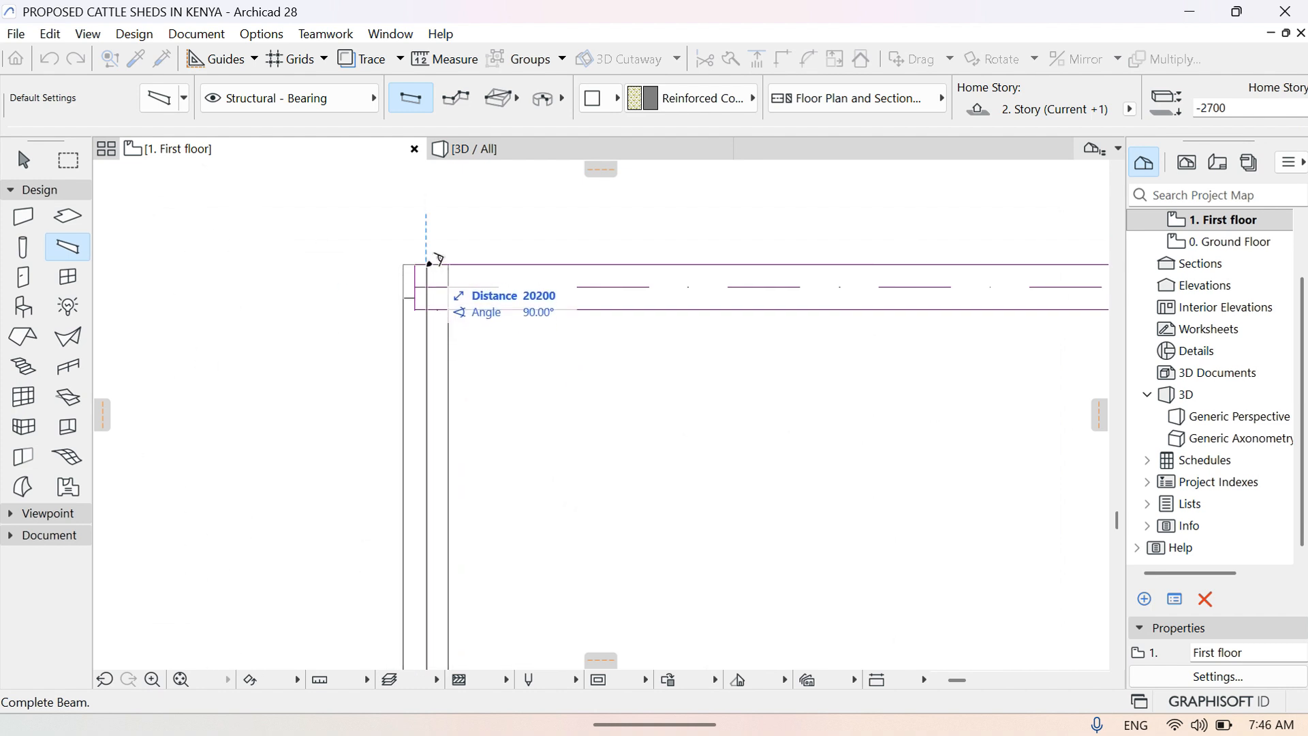
{"action": "left_click", "coordinate": [430, 263]}
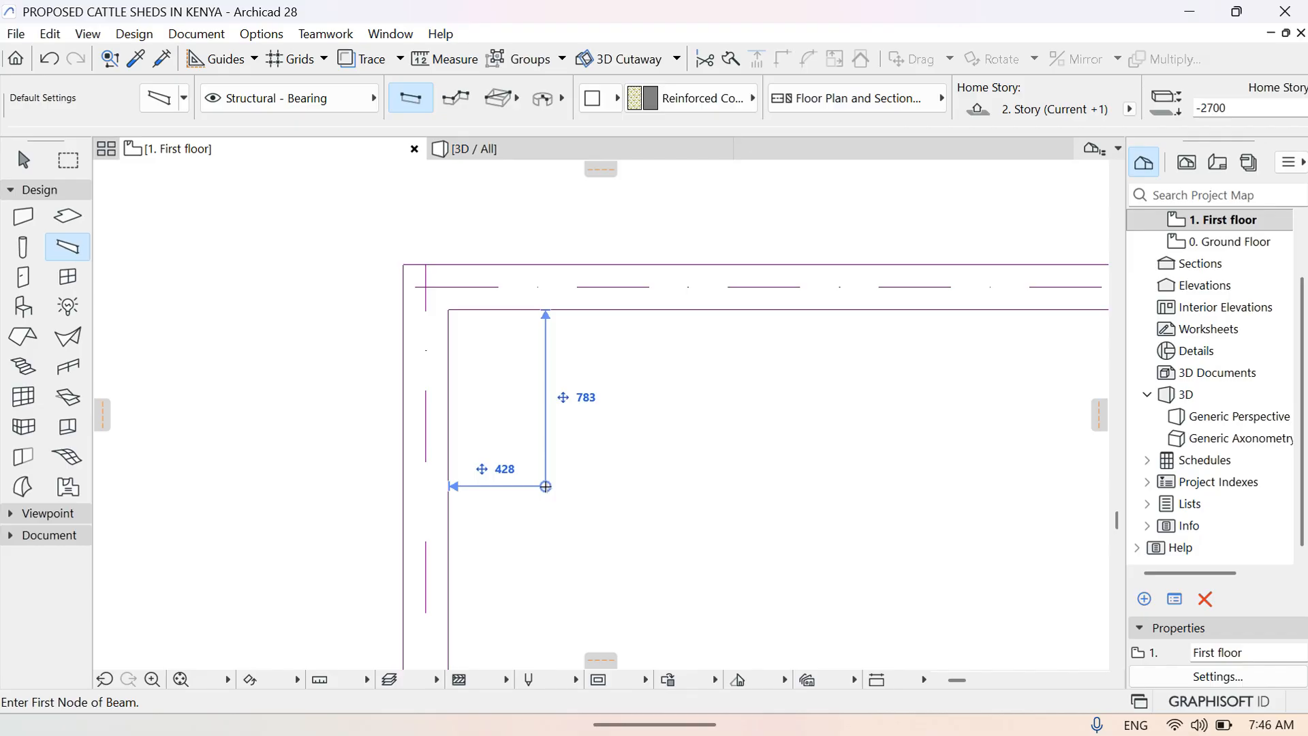
{"action": "key", "text": "Escape"}
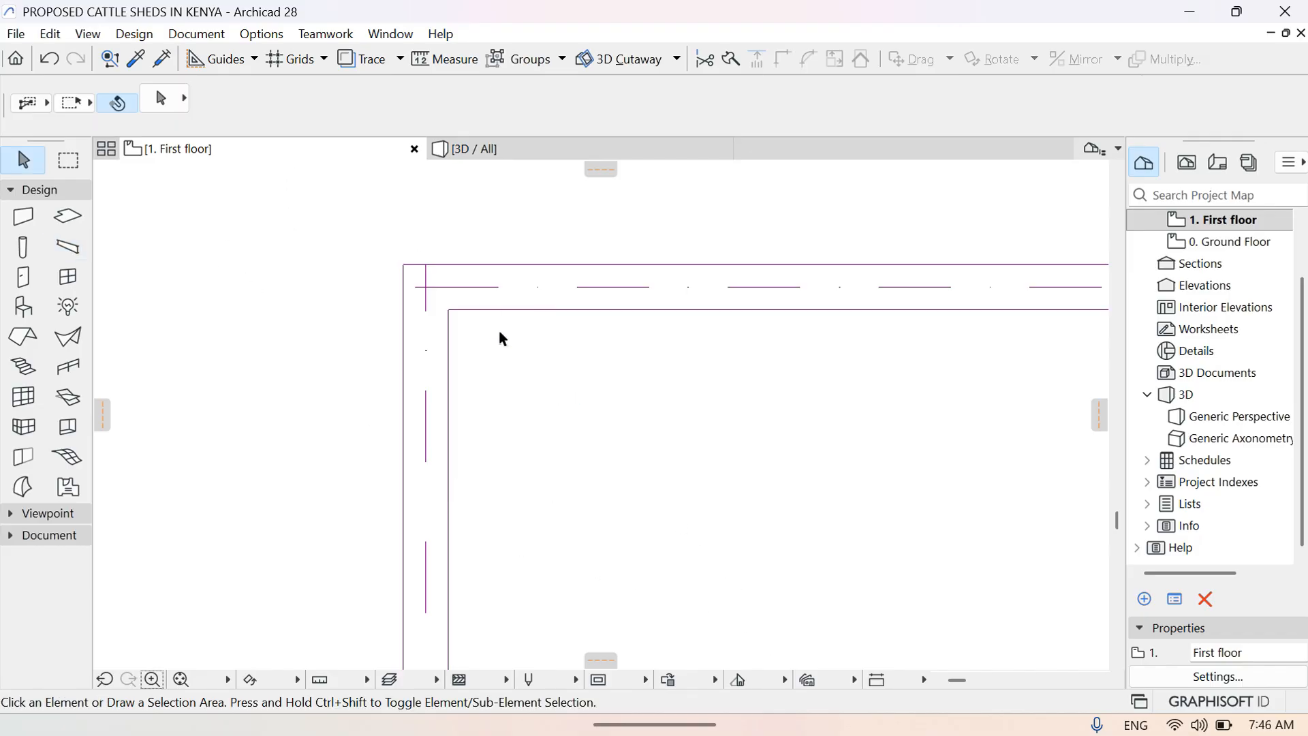
Fly through the 3D model and examine how the ring beam sits on the perimeter walls, at the corners and around the columns
{"action": "left_click", "coordinate": [524, 151]}
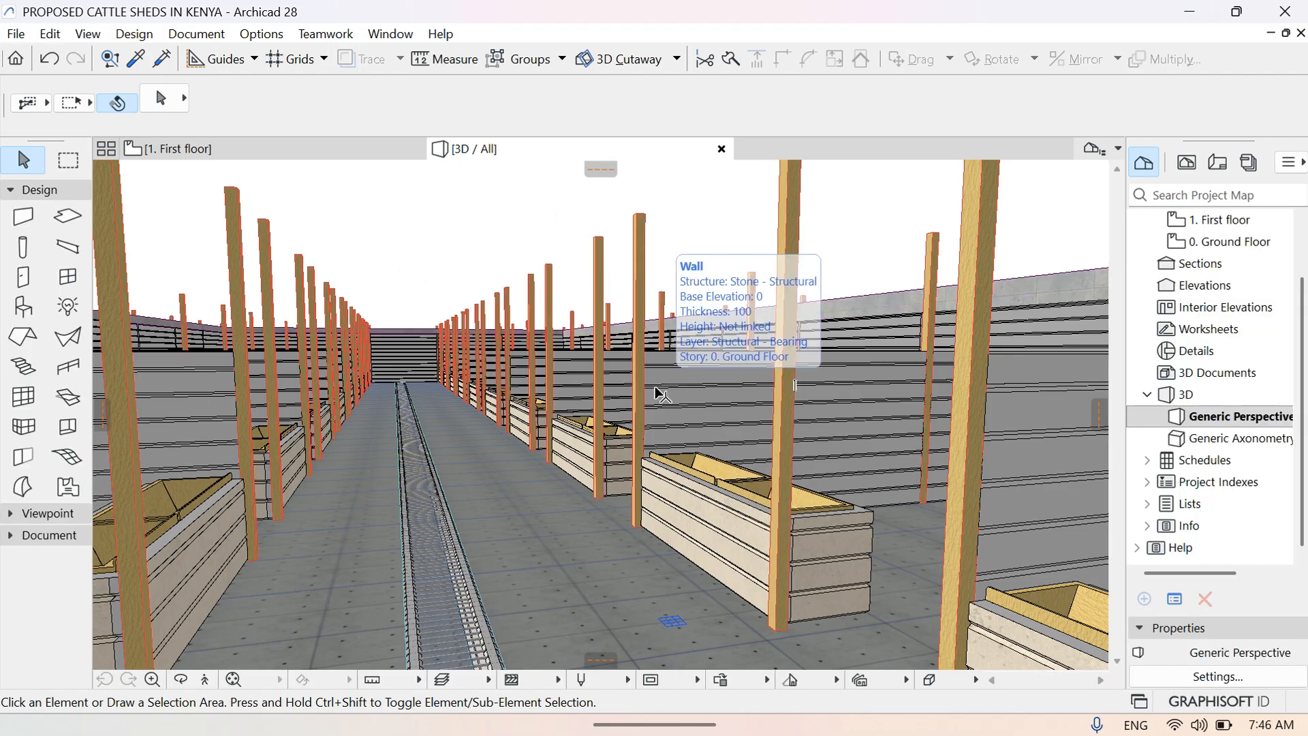
{"action": "left_click", "coordinate": [209, 679]}
{"action": "key", "text": "Up"}
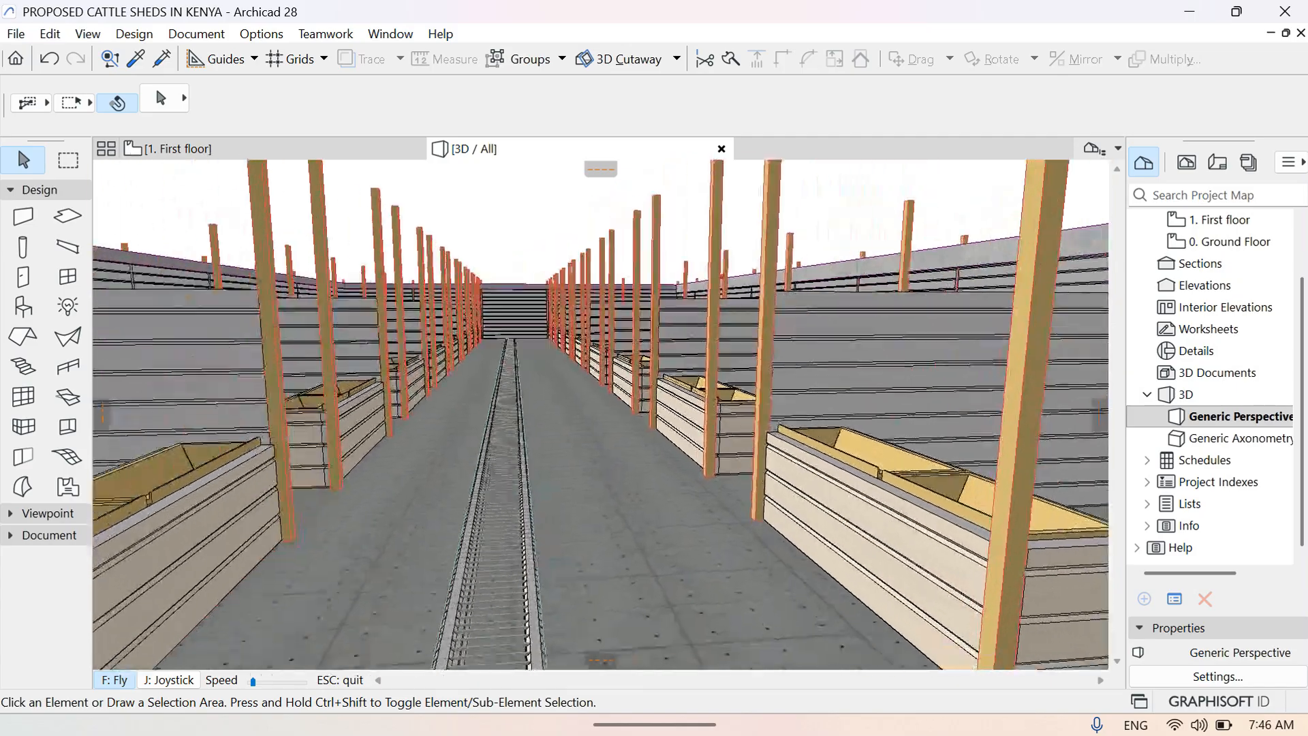
{"action": "key", "text": "Page_Up"}
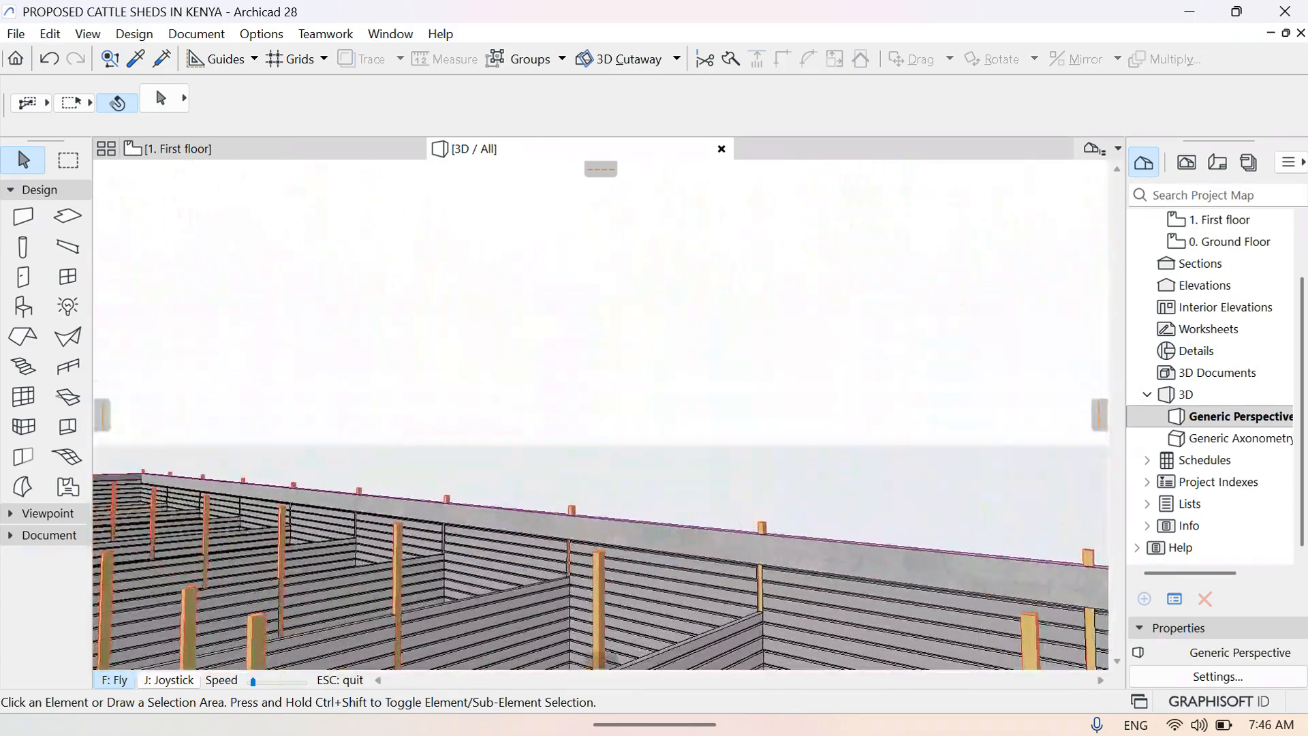
{"action": "key", "text": "Up"}
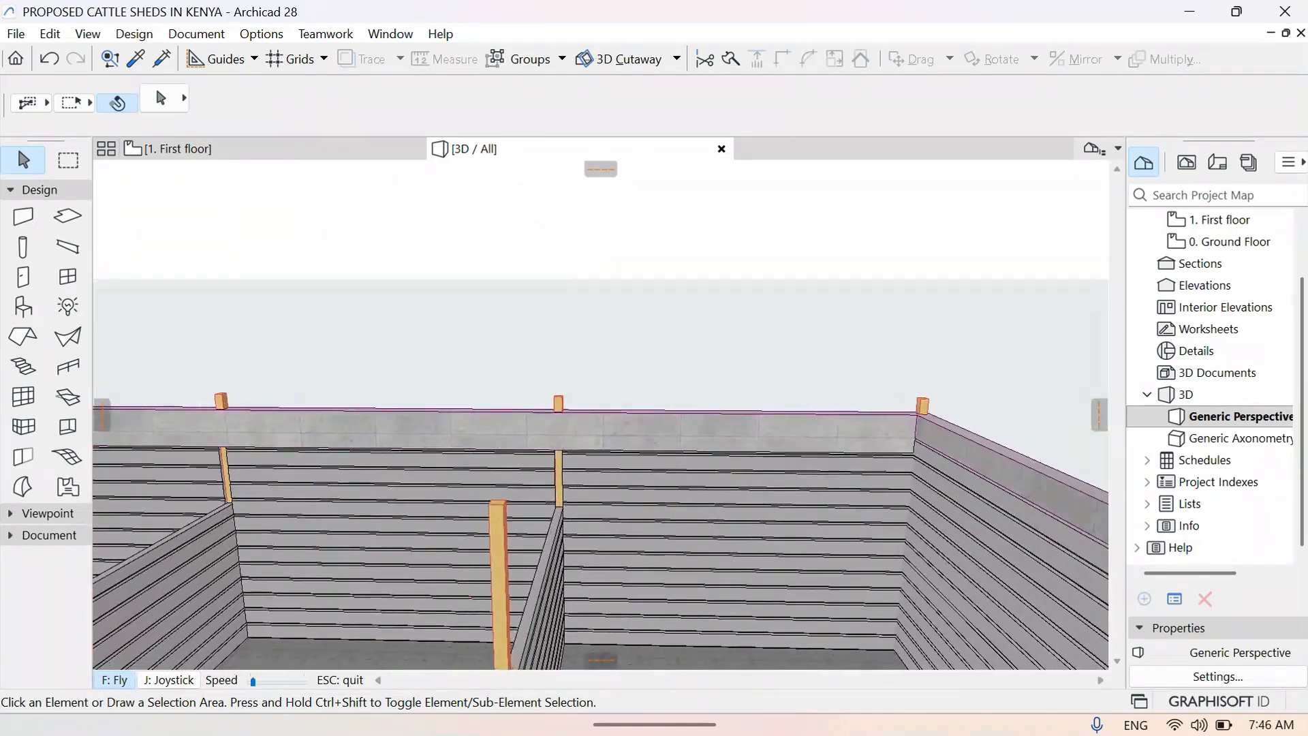
{"action": "key", "text": "Up"}
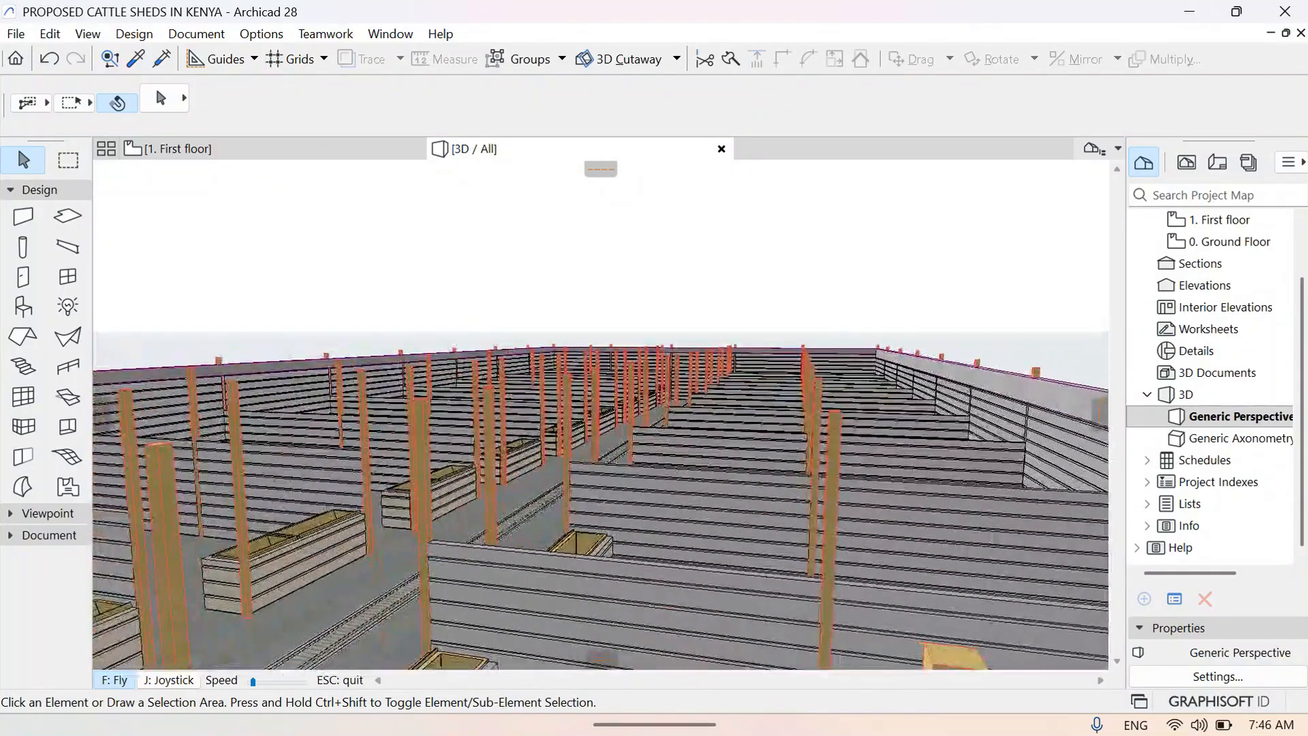
{"action": "key", "text": "Up"}
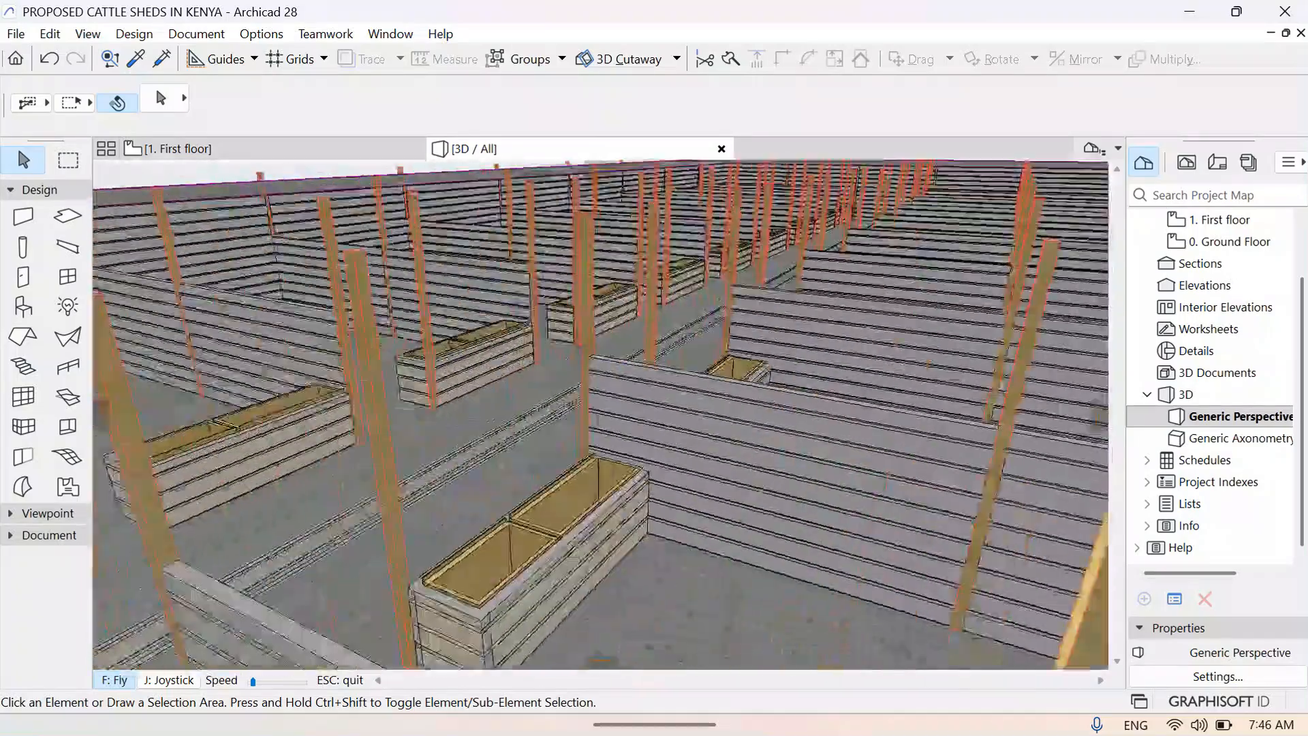
{"action": "key", "text": "Up"}
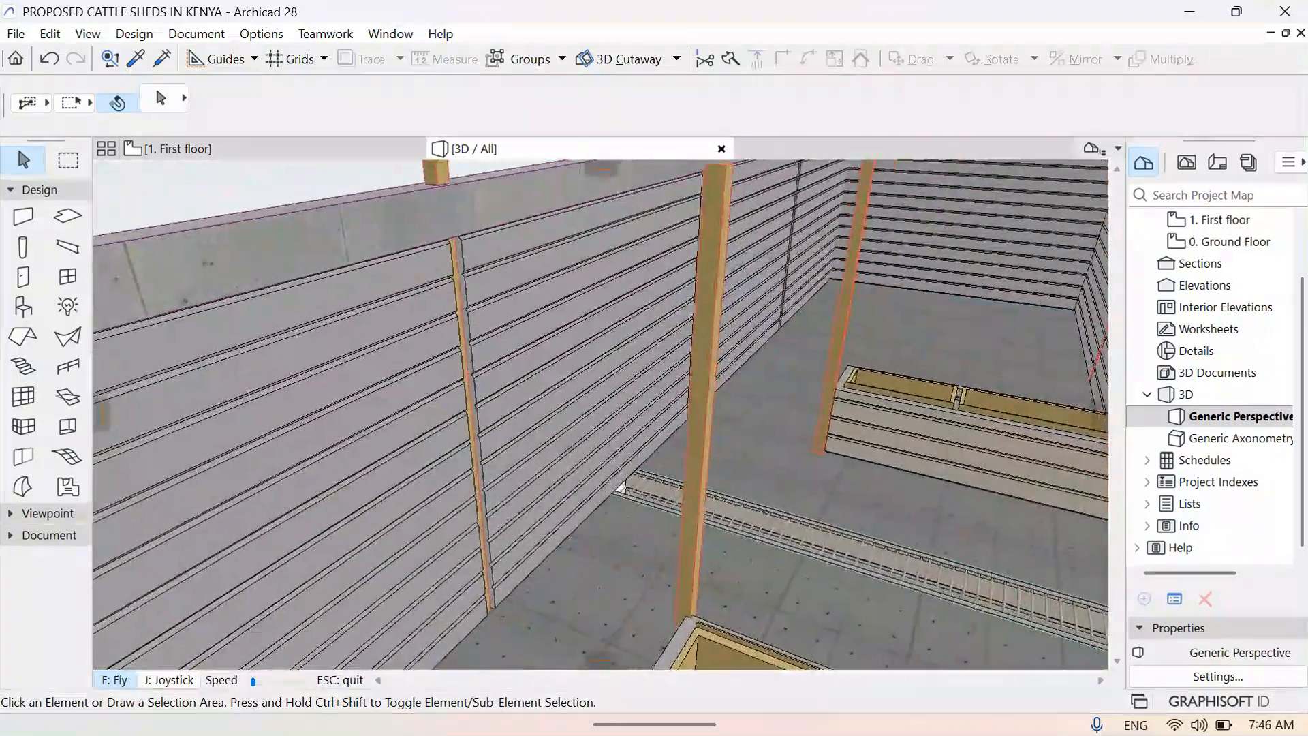
{"action": "key", "text": "Up"}
{"action": "key", "text": "Up"}
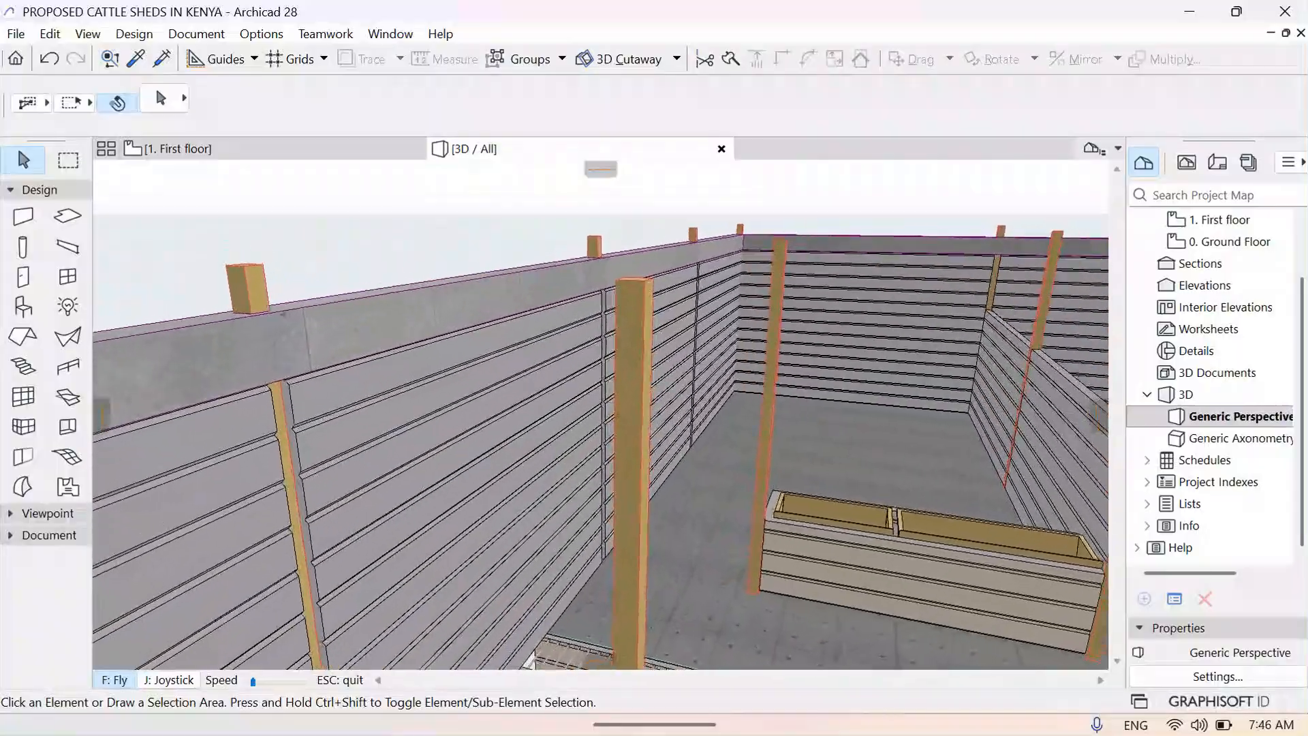
{"action": "key", "text": "Up"}
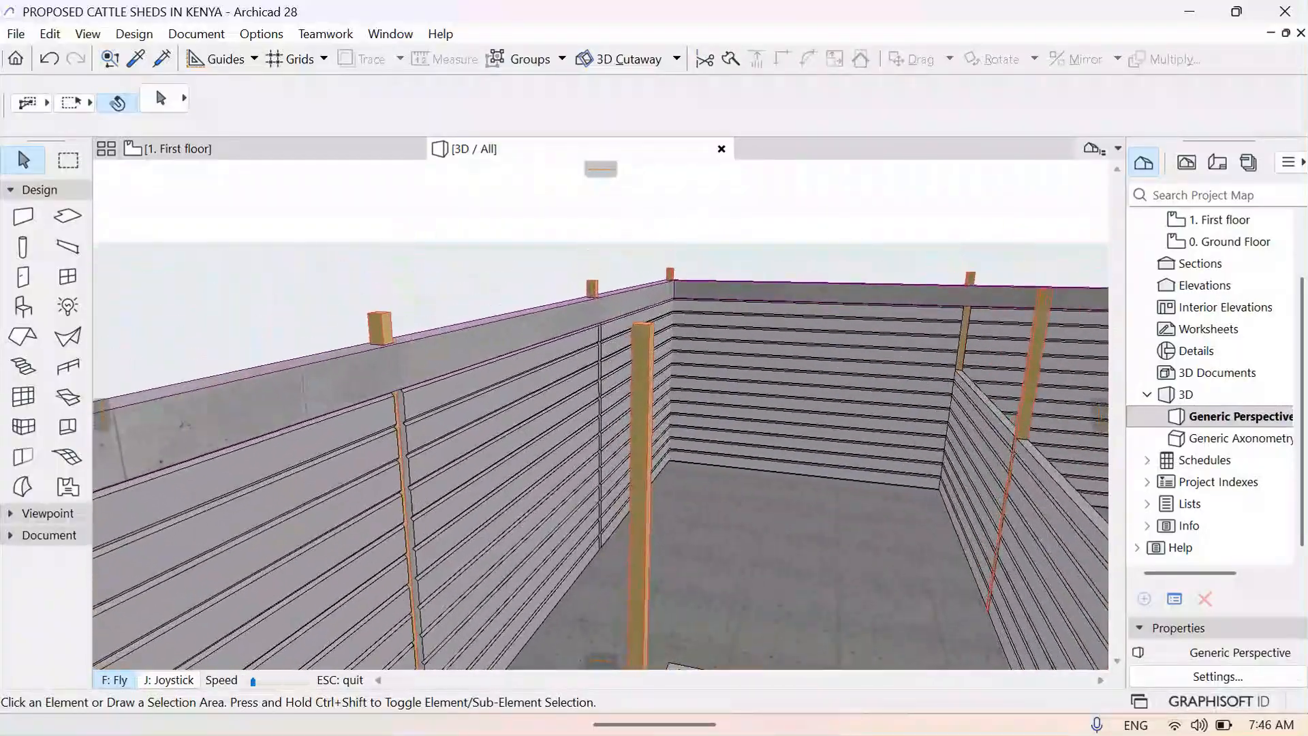
{"action": "key", "text": "Up"}
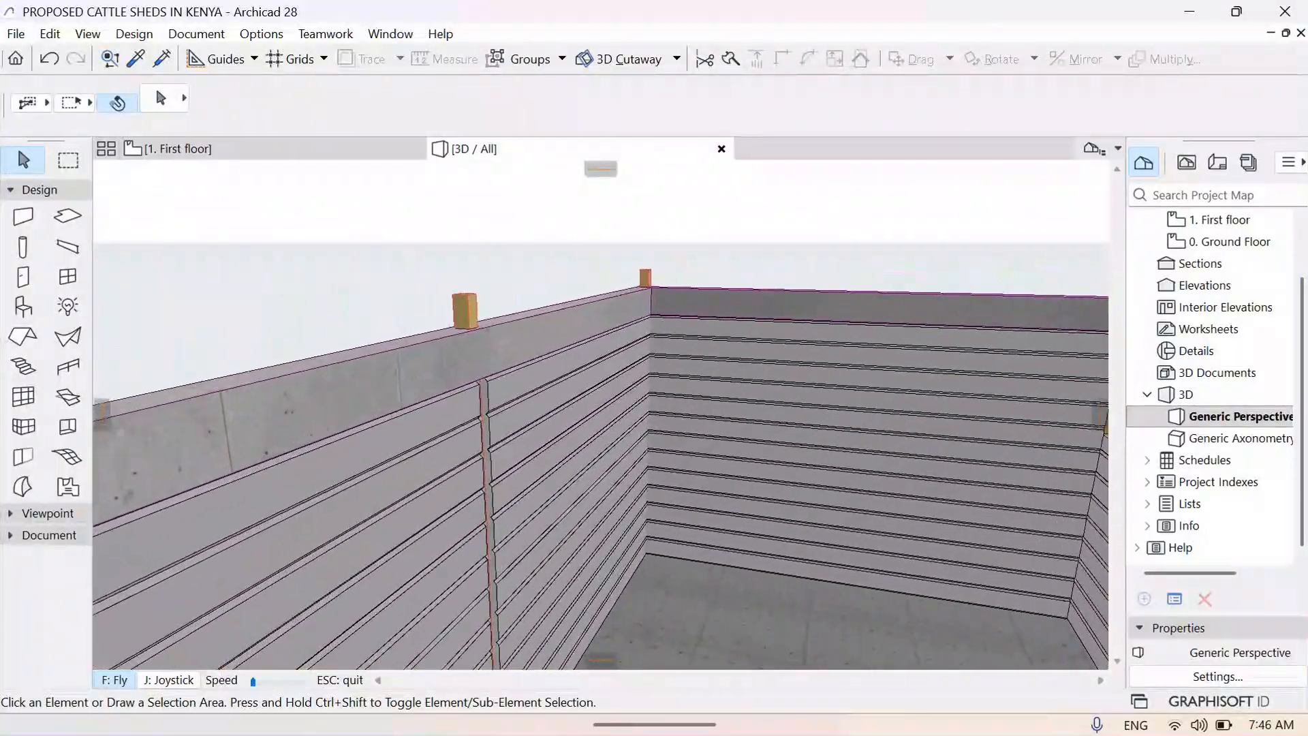
{"action": "key", "text": "Up"}
{"action": "key", "text": "Up"}
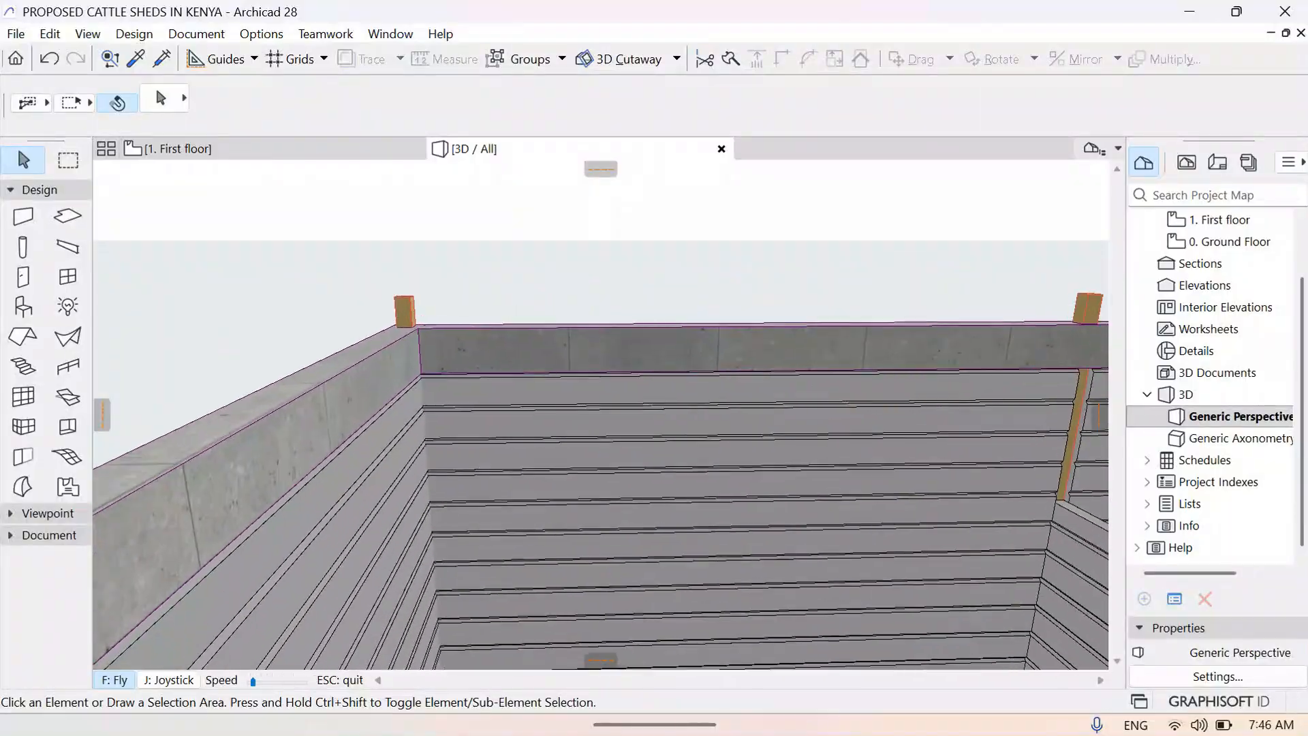
{"action": "key", "text": "Up"}
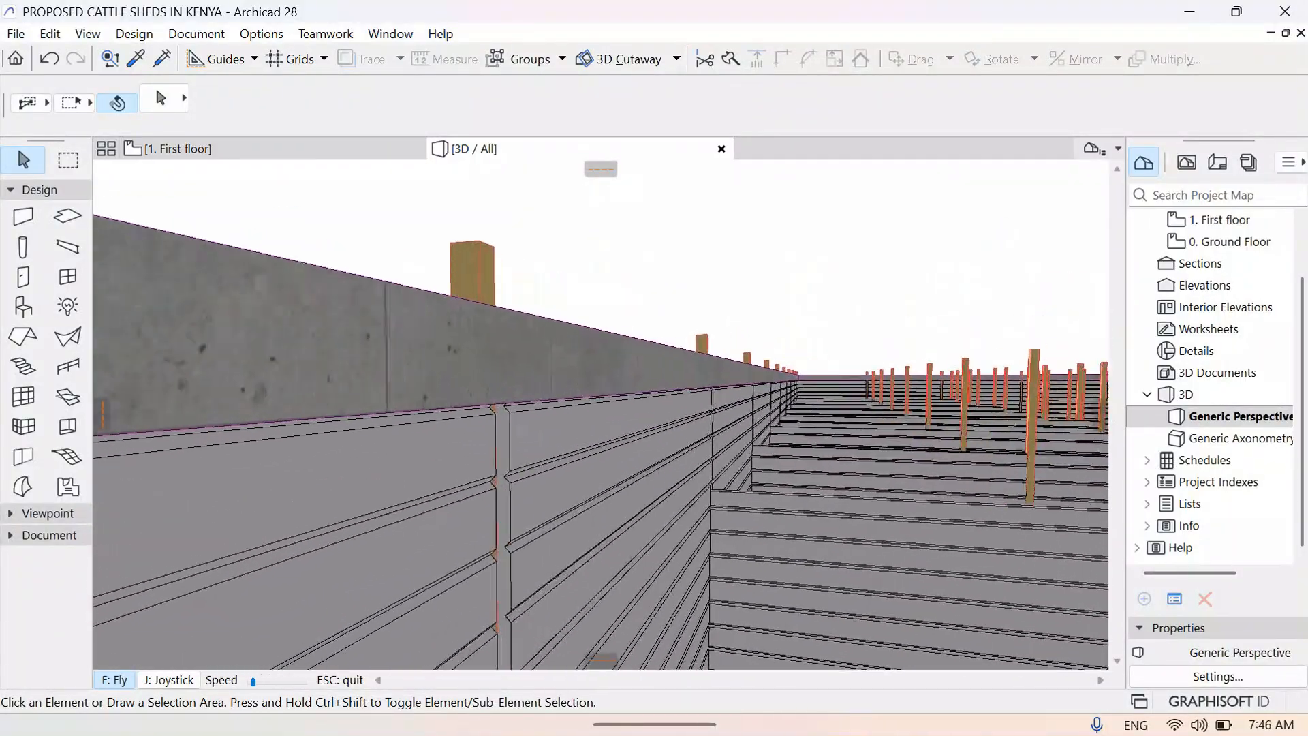
{"action": "key", "text": "Up"}
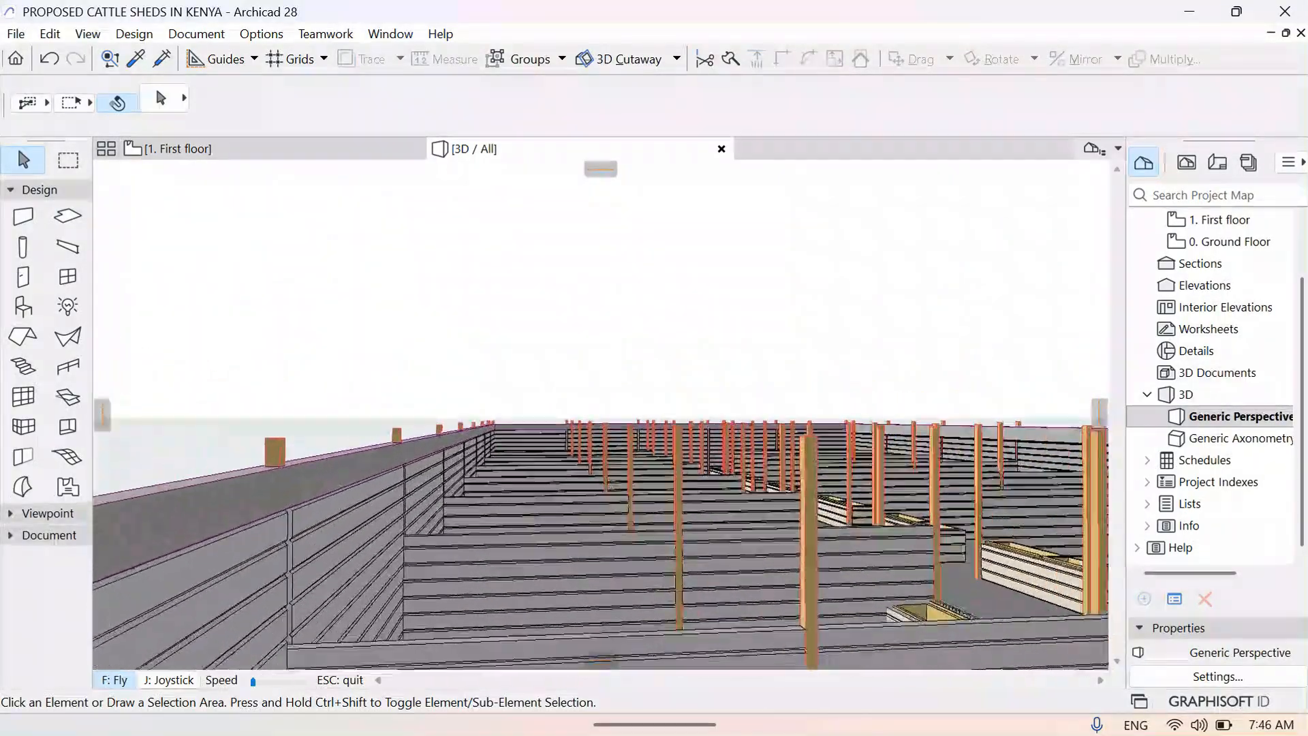
{"action": "key", "text": "Up"}
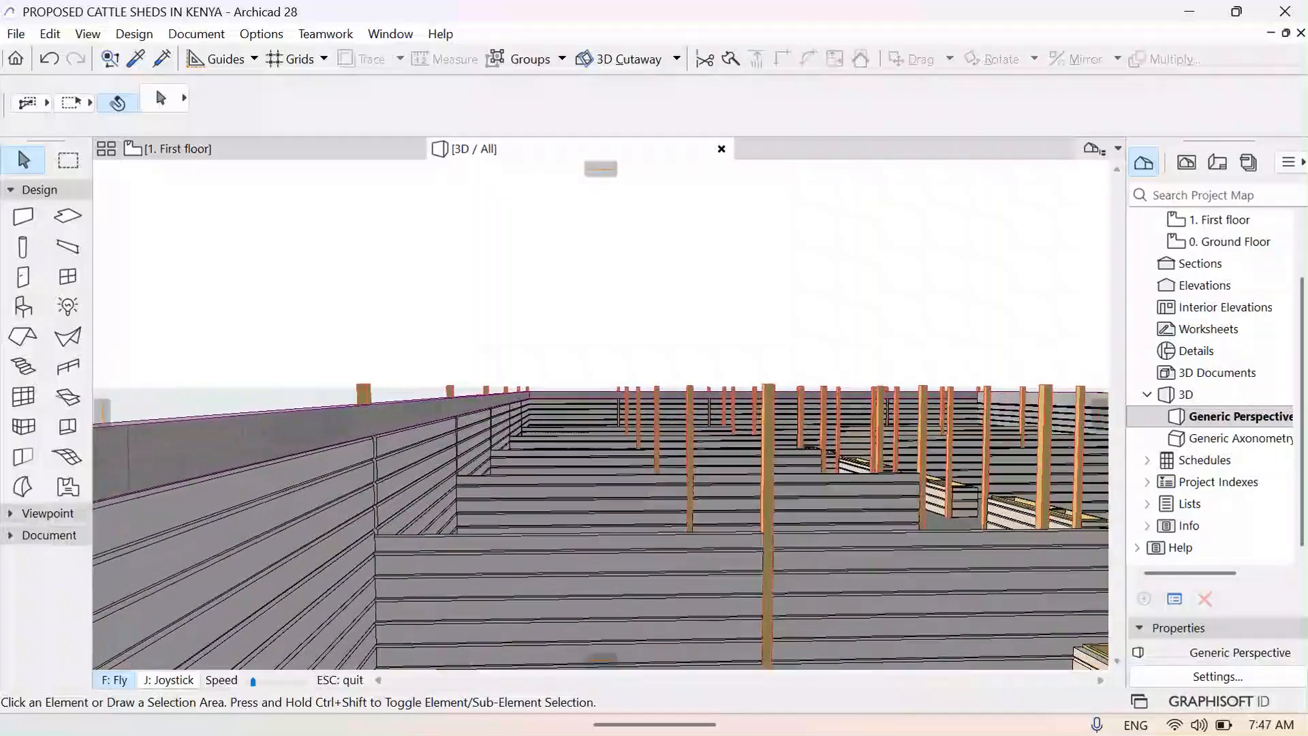
{"action": "key", "text": "Up"}
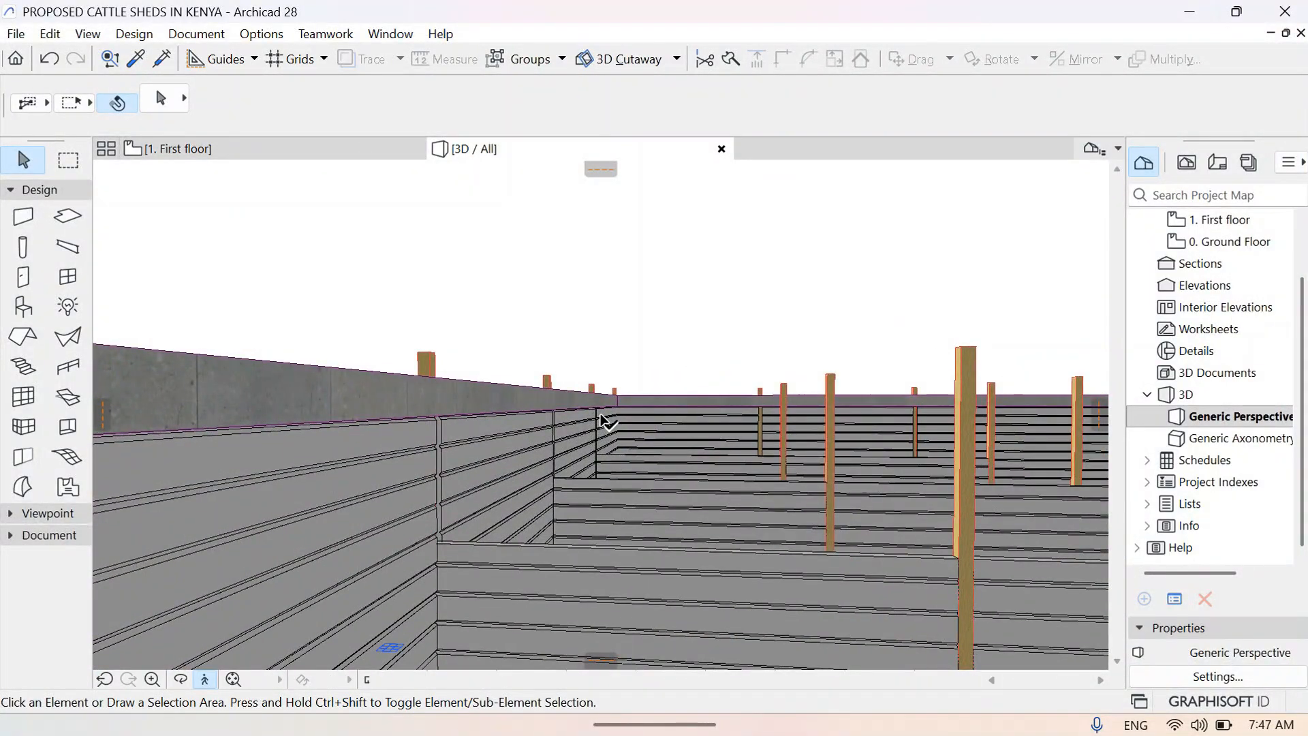
{"action": "key", "text": "Escape"}
Return to the first floor plan and set the default beam segment's building material to Steel - Structural
{"action": "left_click", "coordinate": [244, 149]}
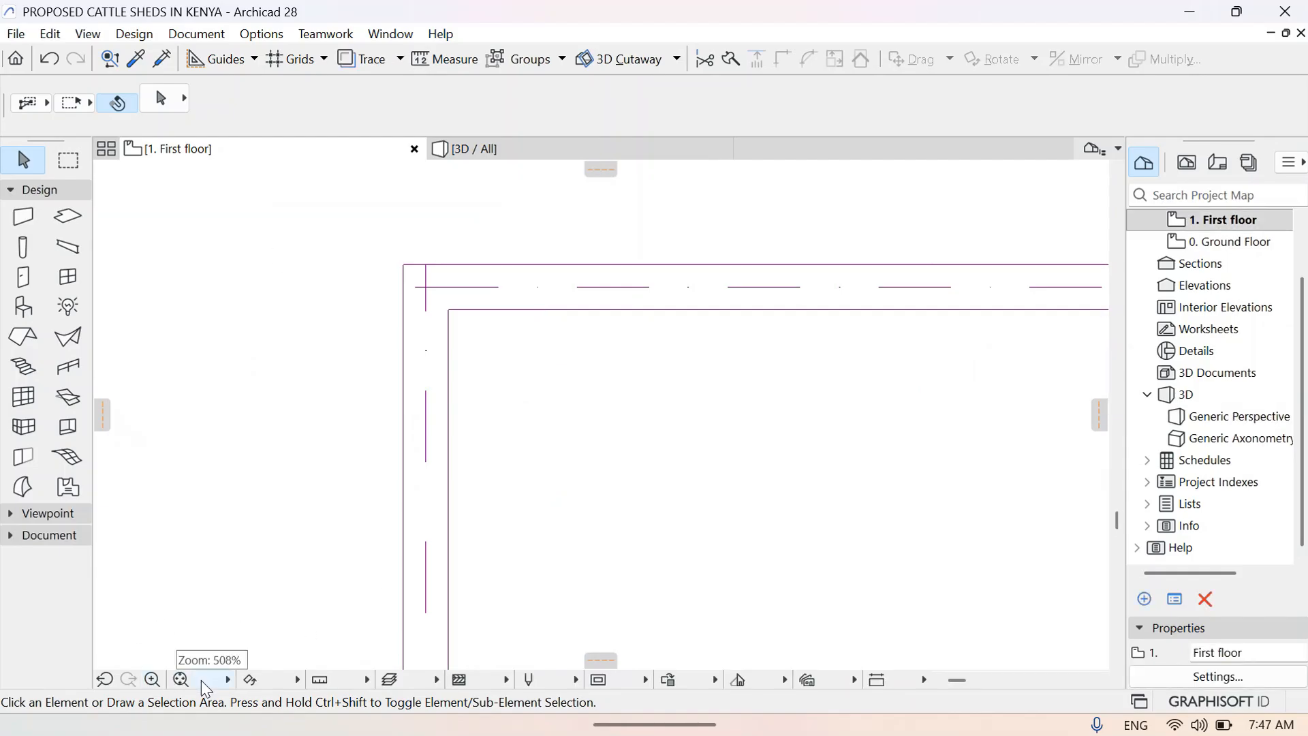
{"action": "left_click", "coordinate": [180, 679]}
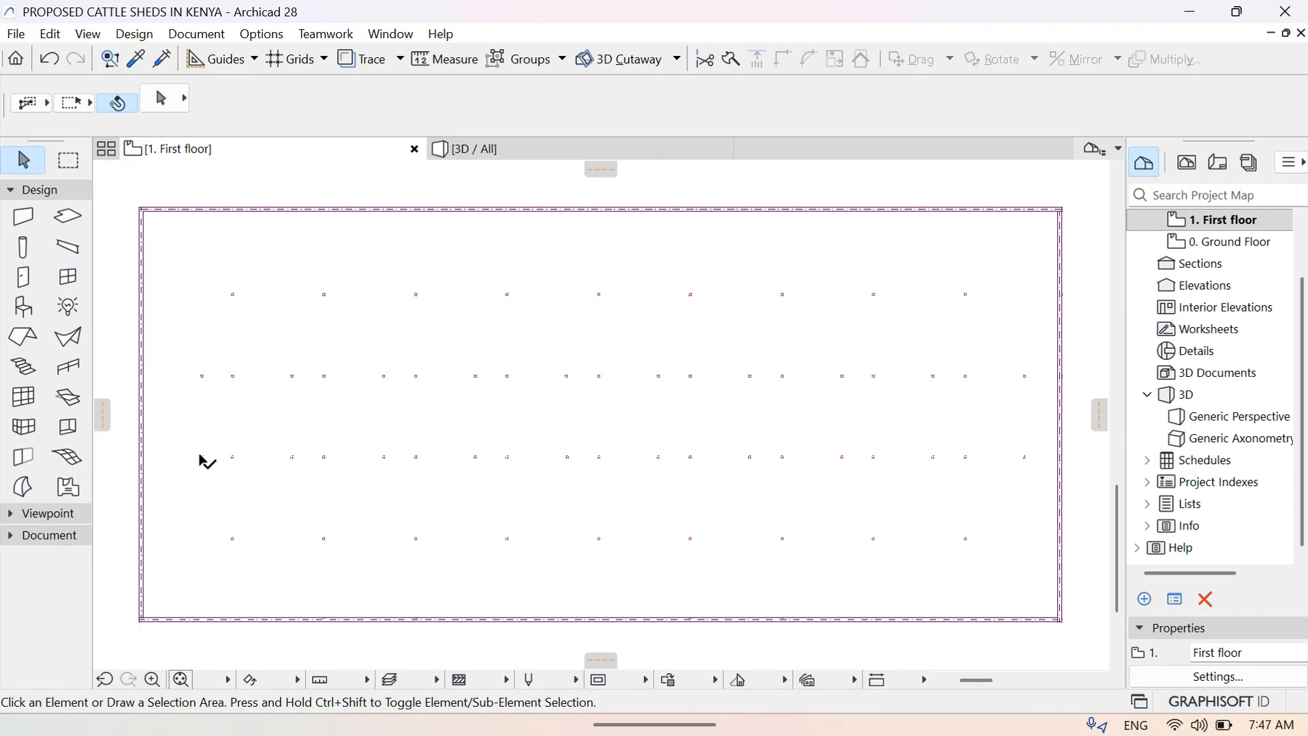
{"action": "left_click", "coordinate": [76, 248]}
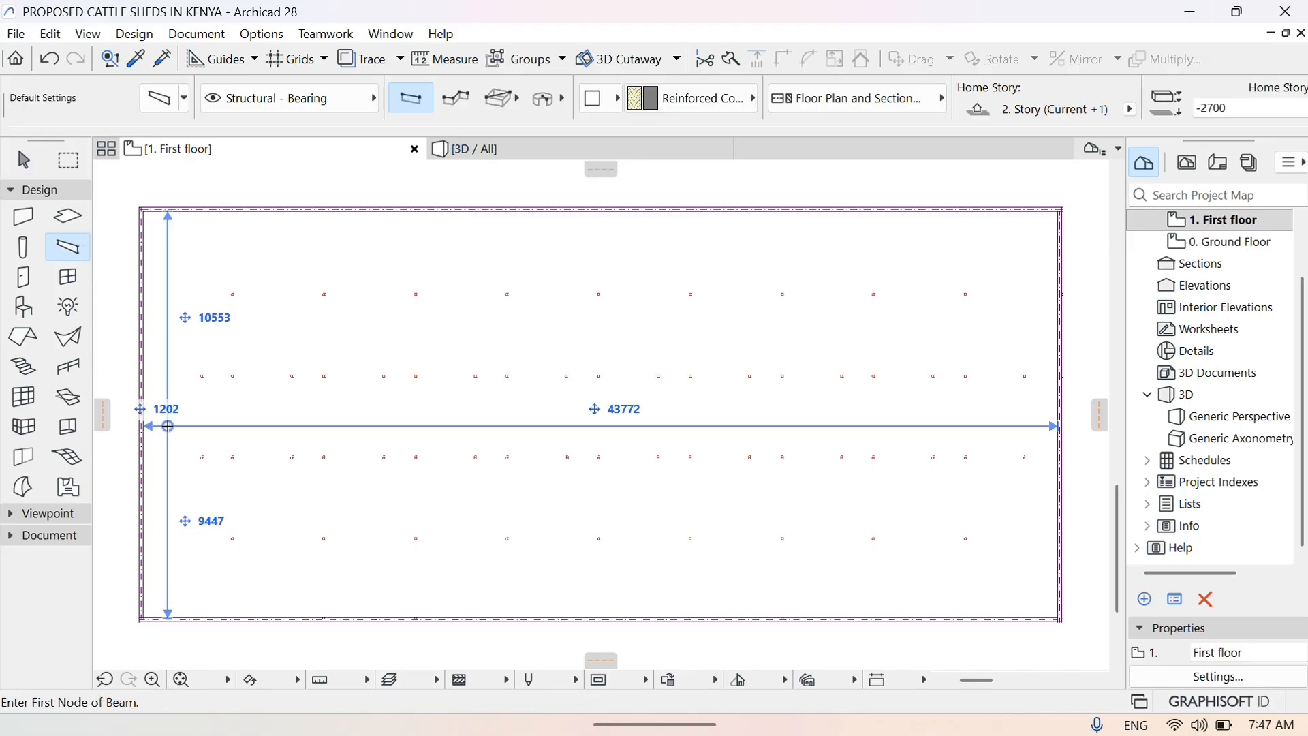
{"action": "left_click", "coordinate": [164, 111]}
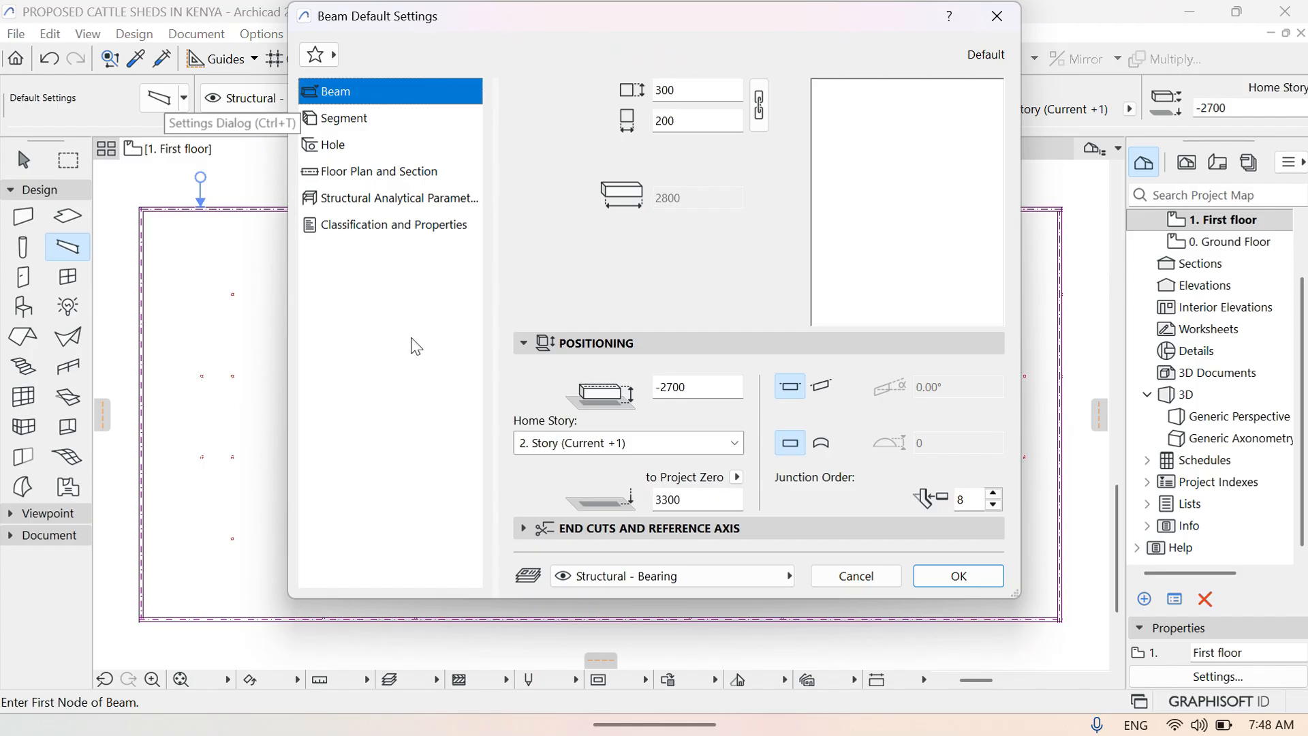
{"action": "left_click", "coordinate": [386, 146]}
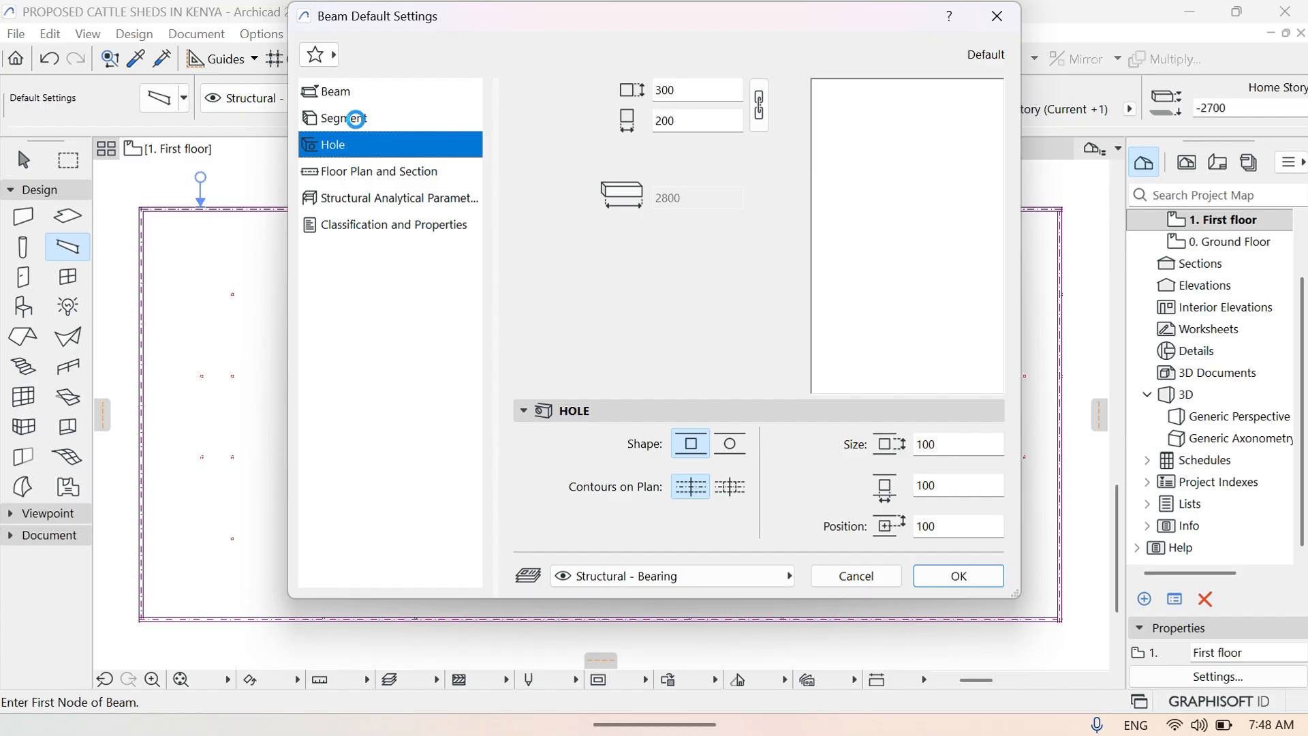
{"action": "left_click", "coordinate": [355, 119]}
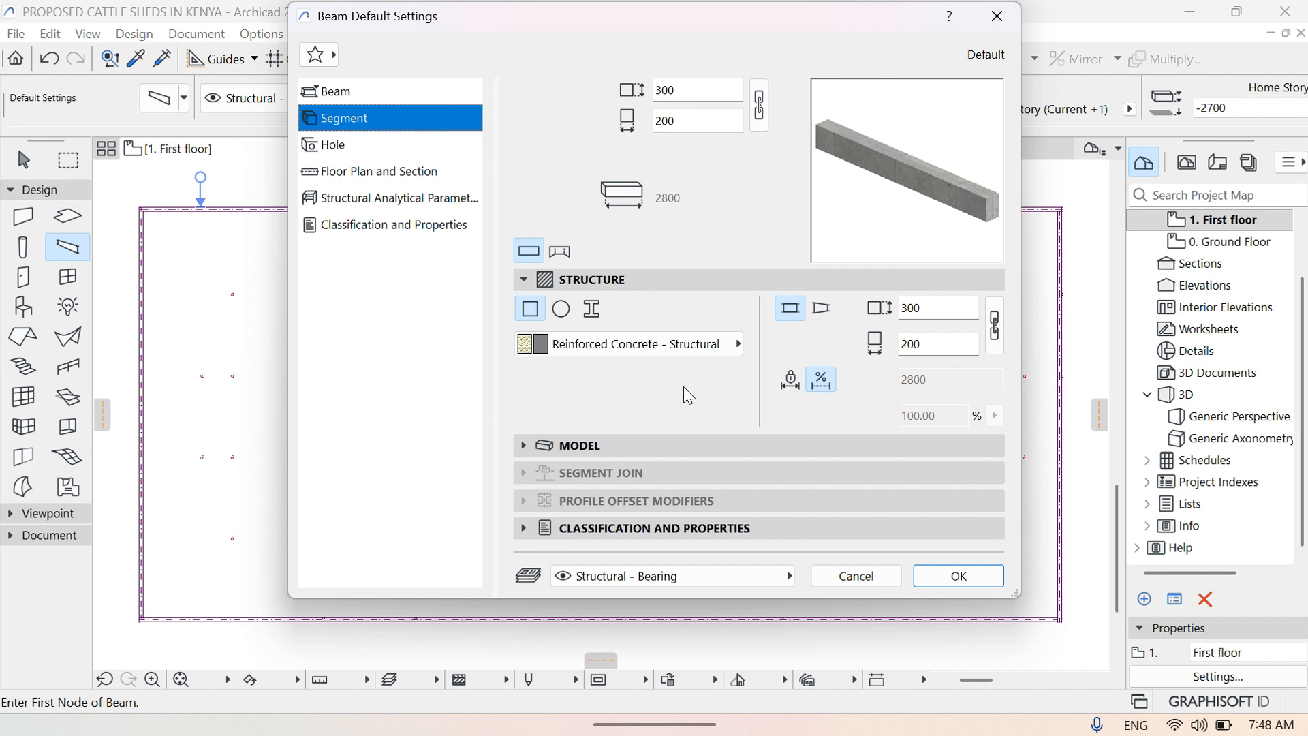
{"action": "left_click", "coordinate": [721, 351]}
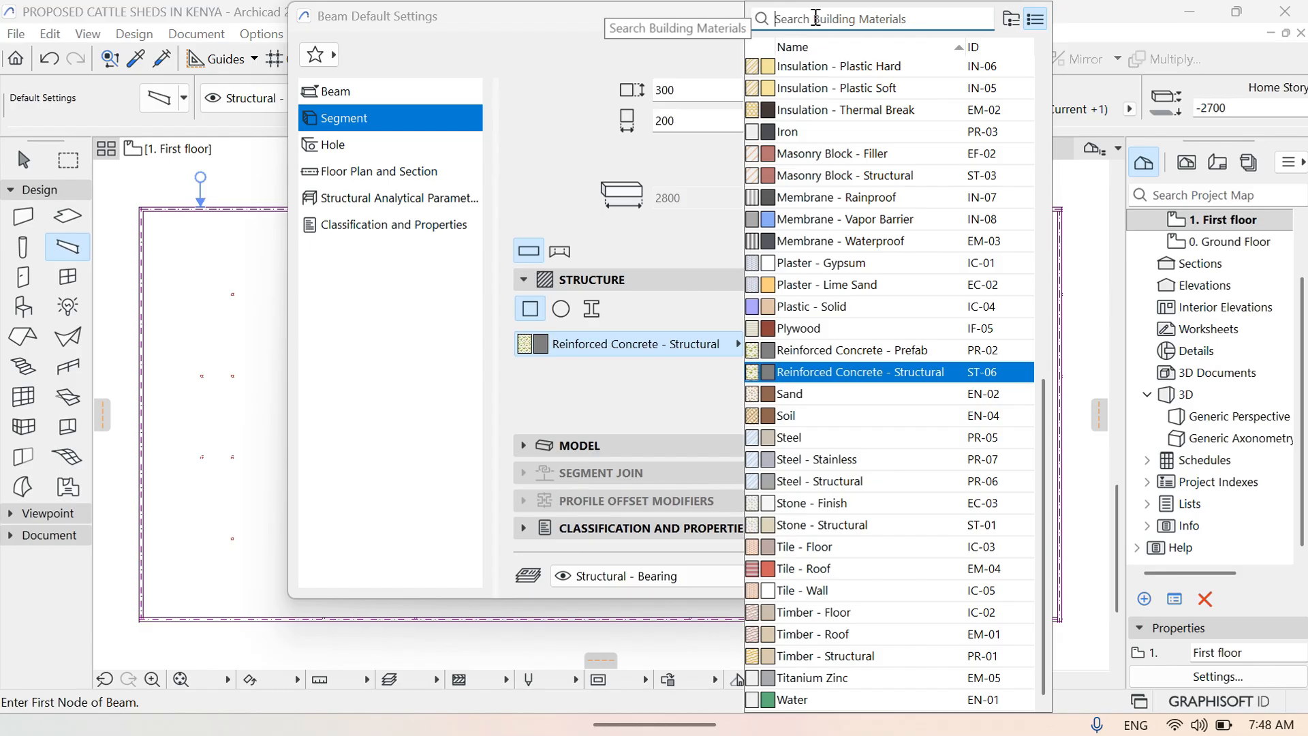
{"action": "type", "text": "steel"}
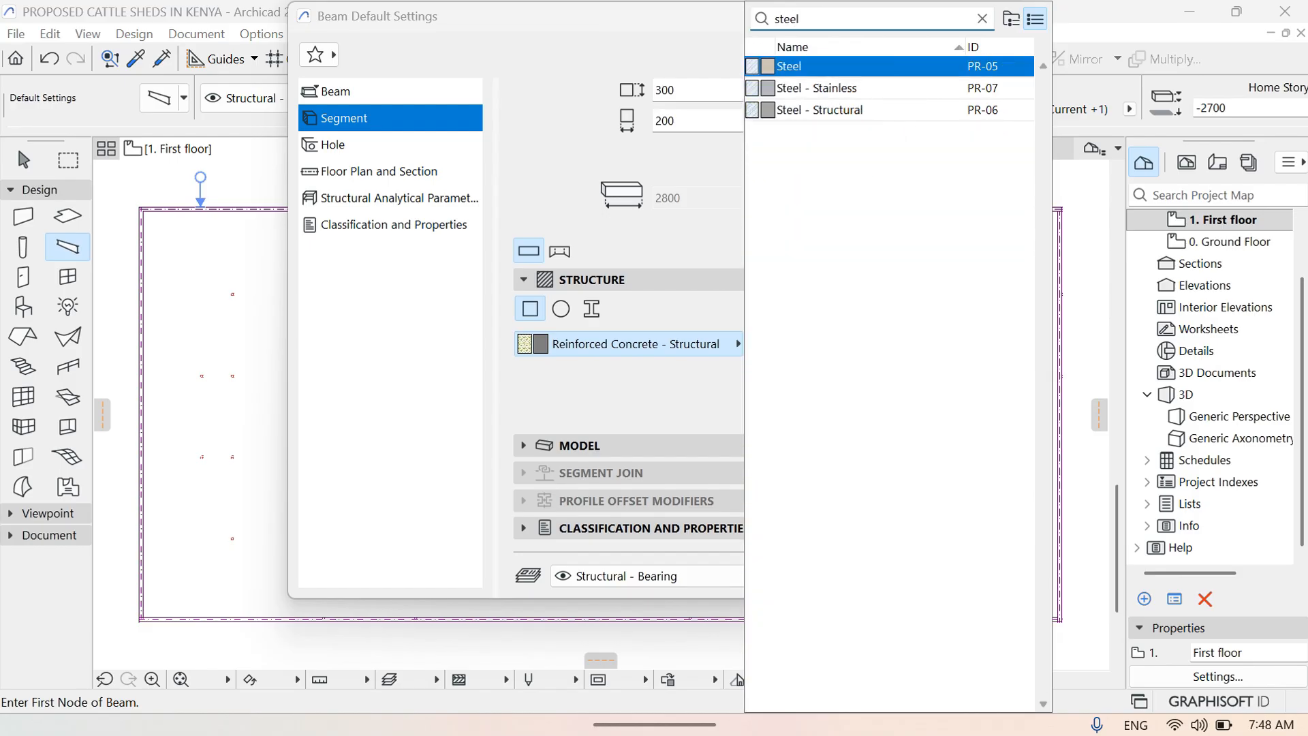
{"action": "key", "text": "Down"}
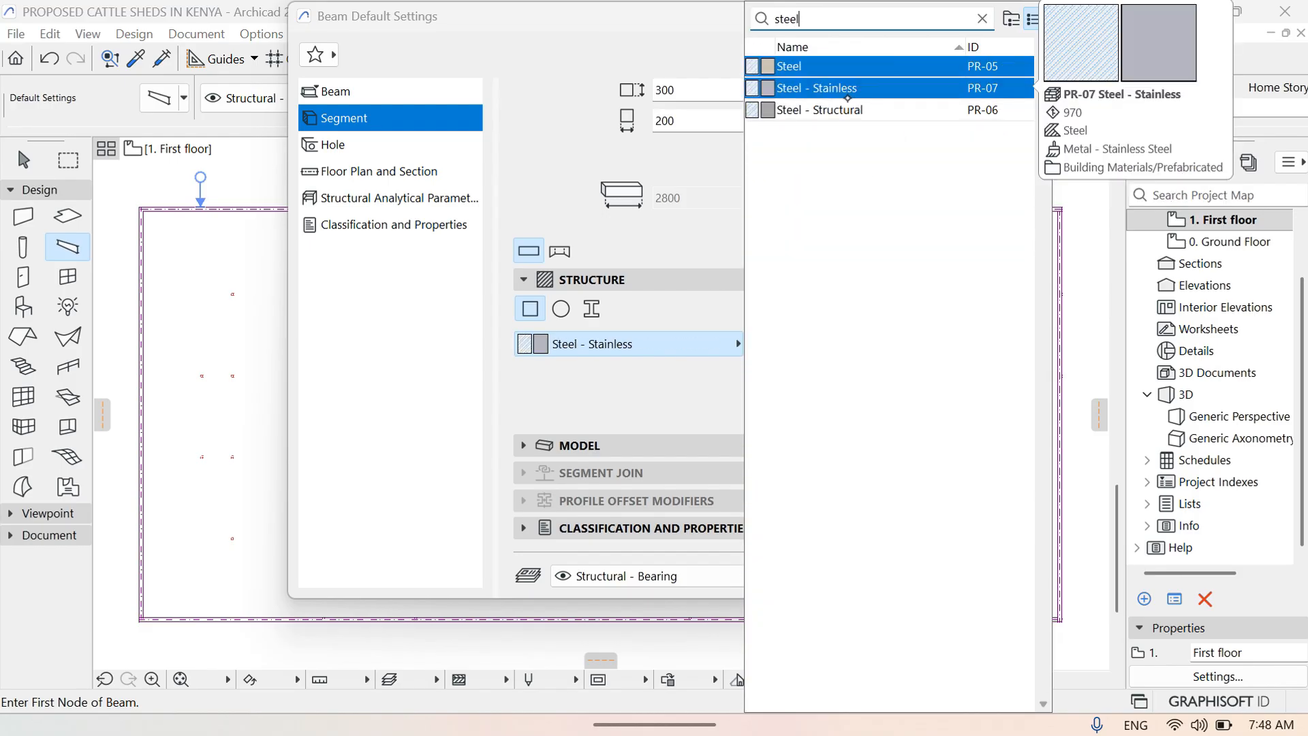
{"action": "key", "text": "Down"}
{"action": "key", "text": "Return"}
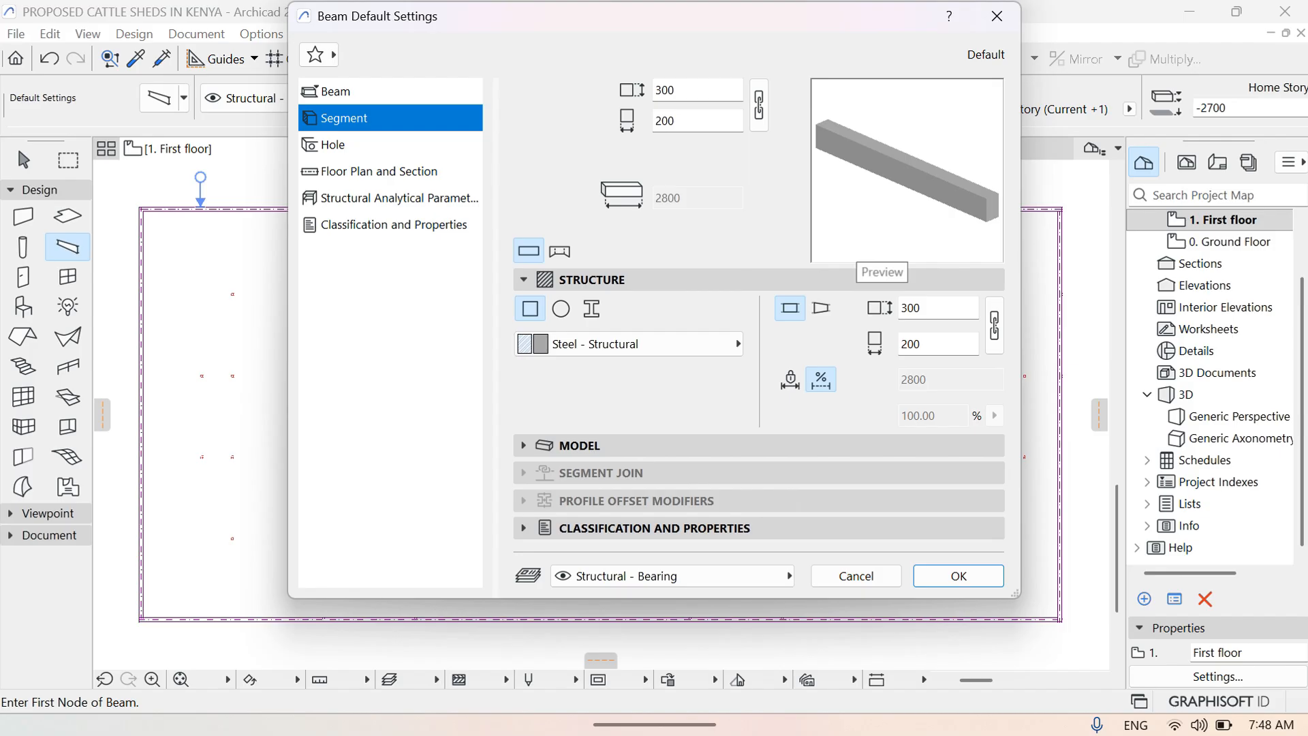
Set the default beam's cross-section to 75 high and 50 wide
{"action": "left_click", "coordinate": [695, 91]}
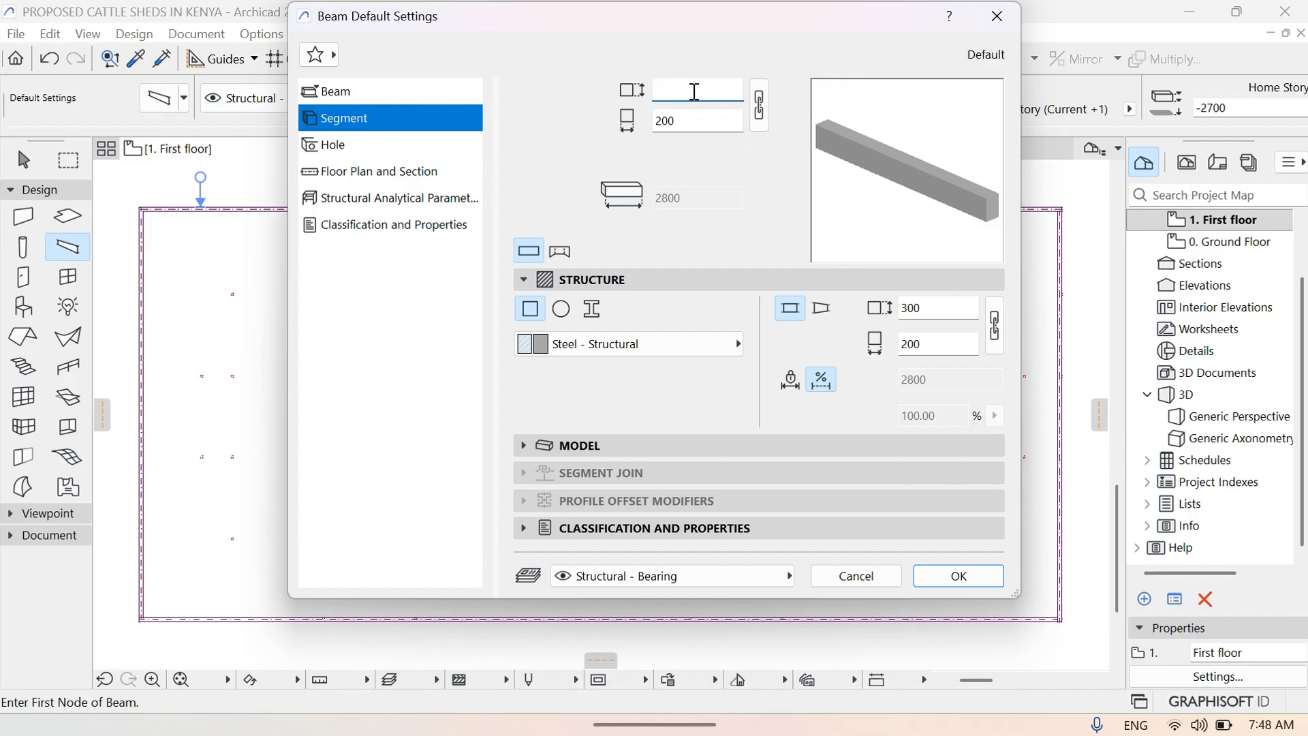
{"action": "type", "text": "75"}
{"action": "left_click", "coordinate": [695, 118]}
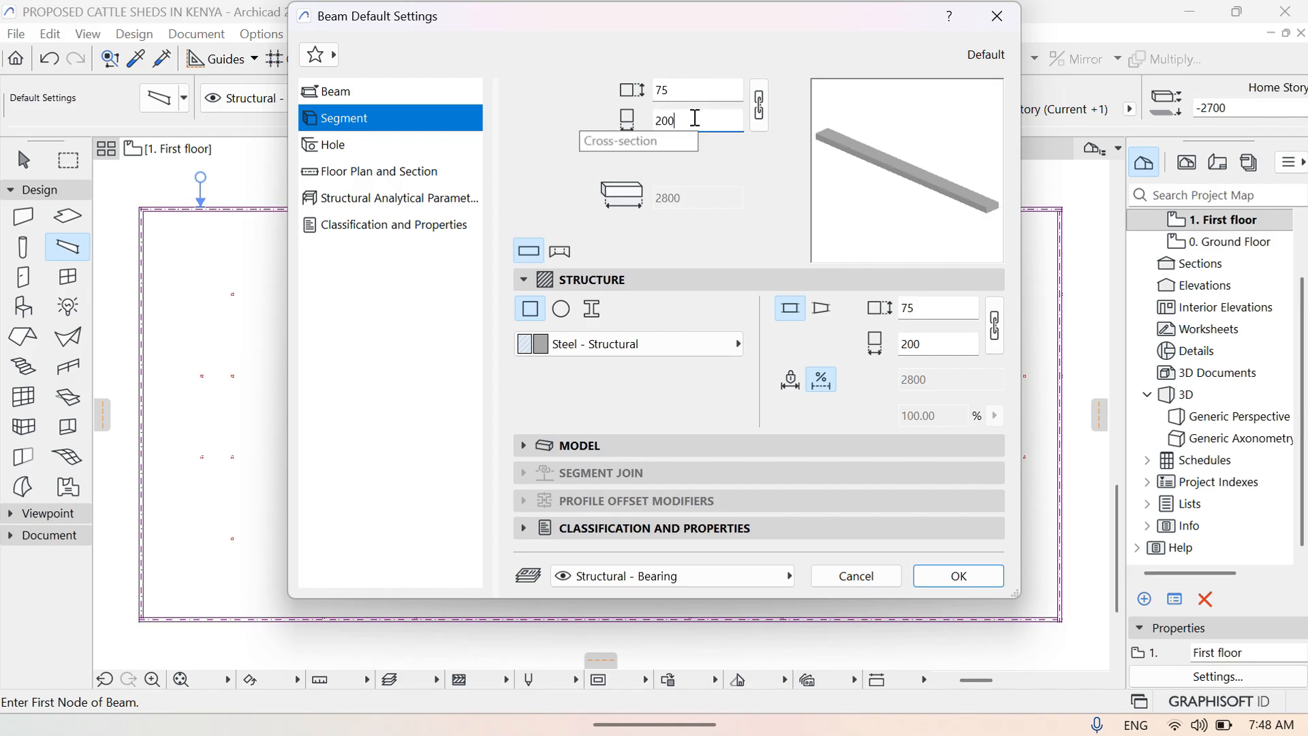
{"action": "key", "text": "BackSpace"}
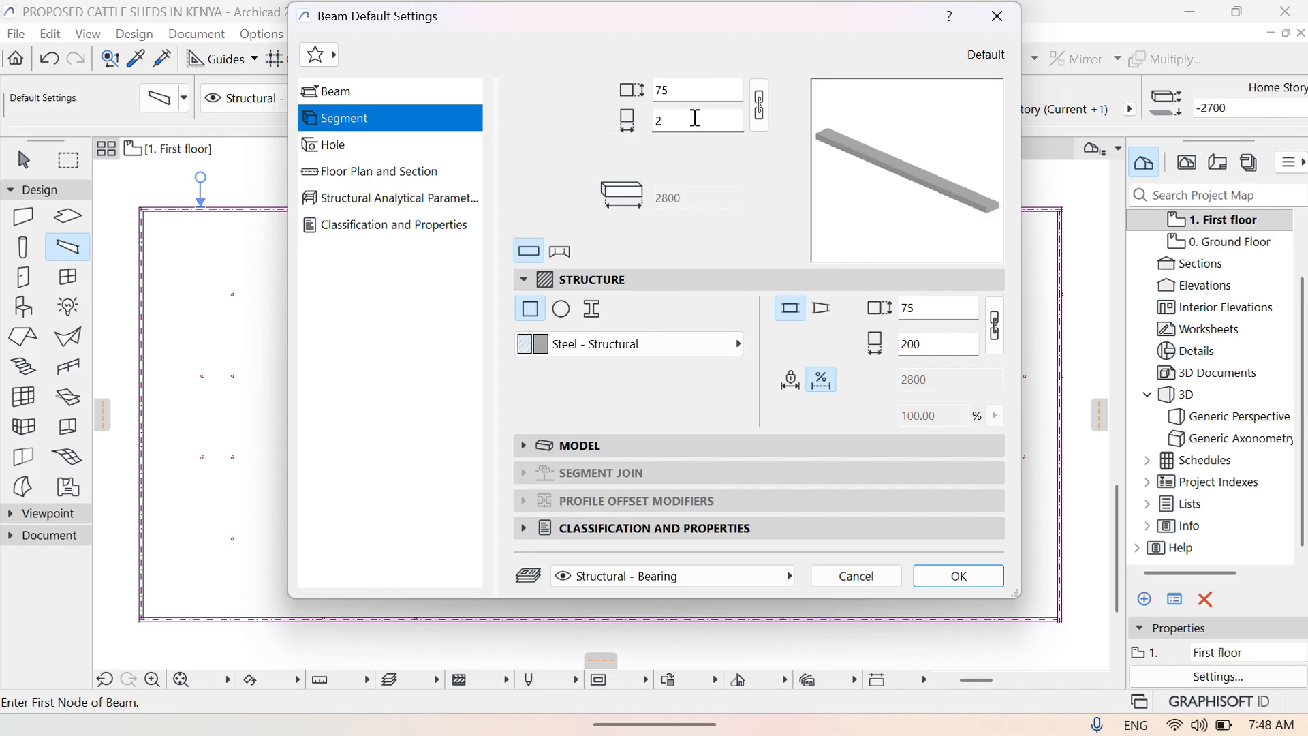
{"action": "type", "text": "50"}
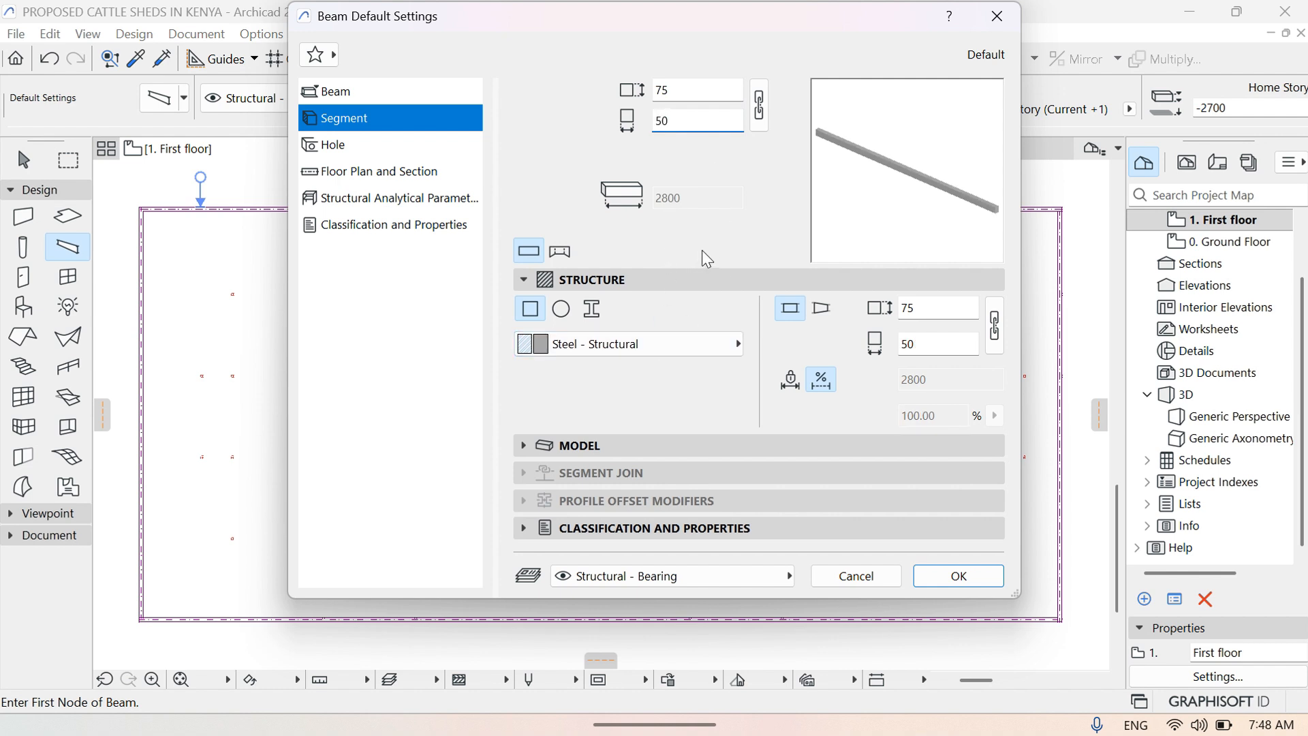
Set the default beam's elevation to project zero to 3500 and apply the settings
{"action": "left_click", "coordinate": [373, 93]}
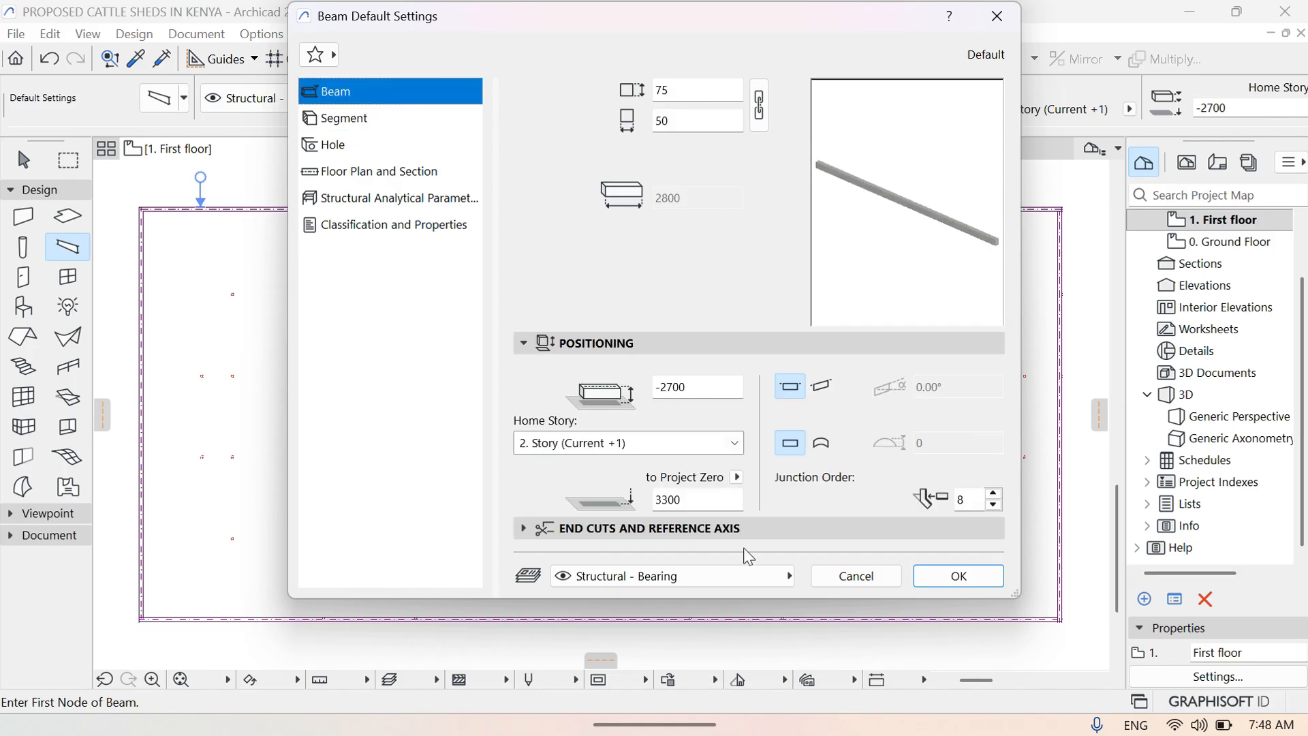
{"action": "left_click", "coordinate": [687, 499]}
{"action": "key", "text": "BackSpace"}
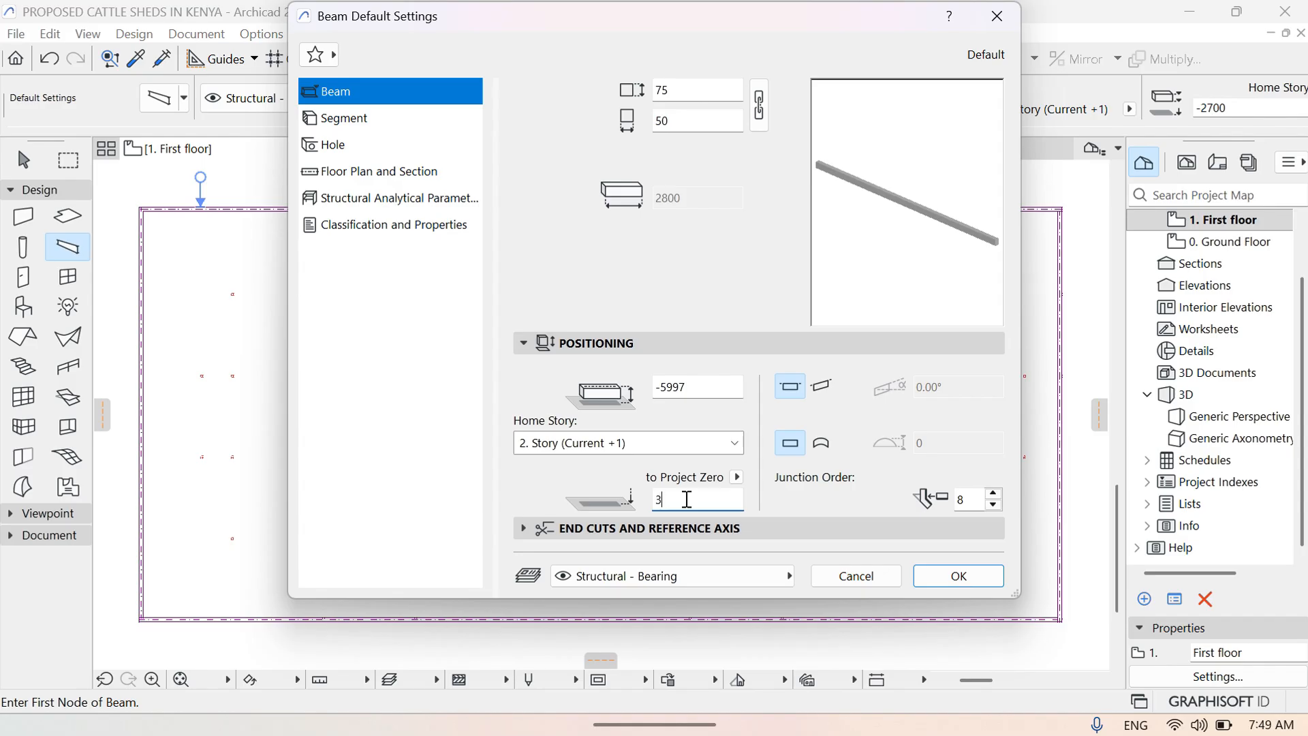
{"action": "type", "text": "3500"}
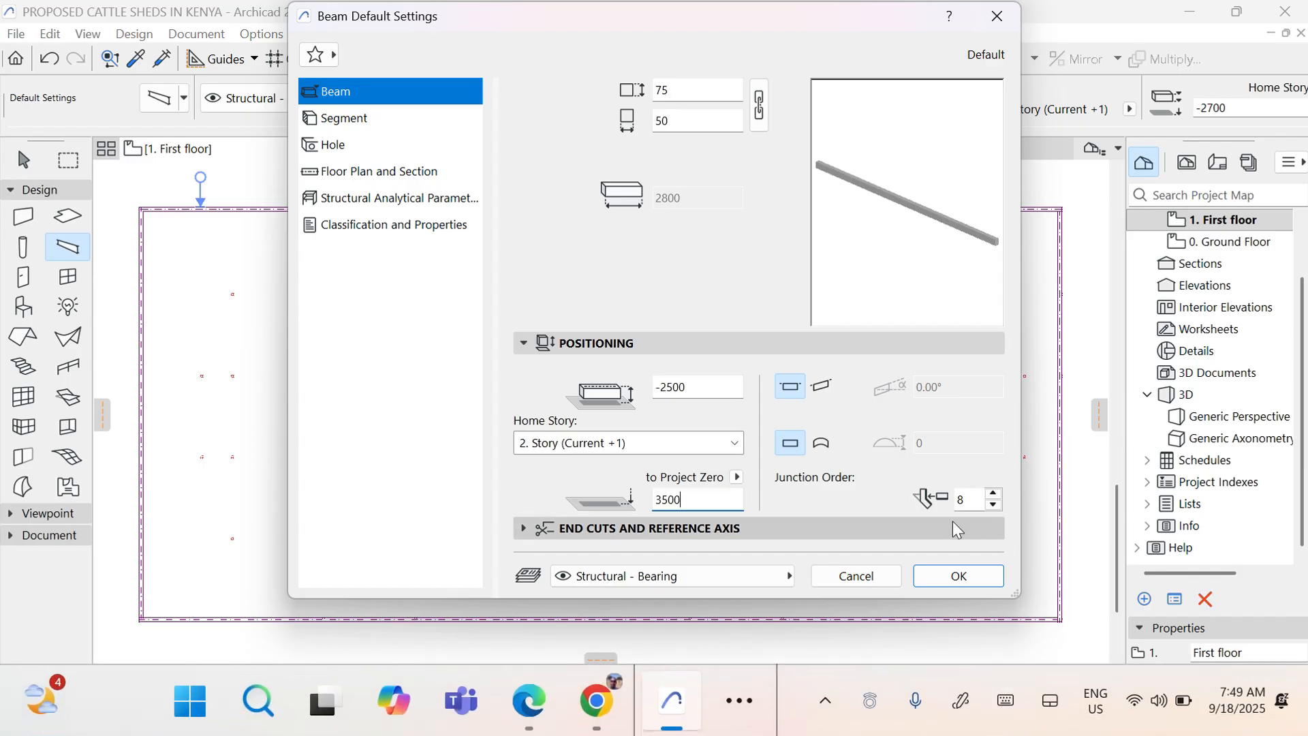
{"action": "left_click", "coordinate": [955, 587]}
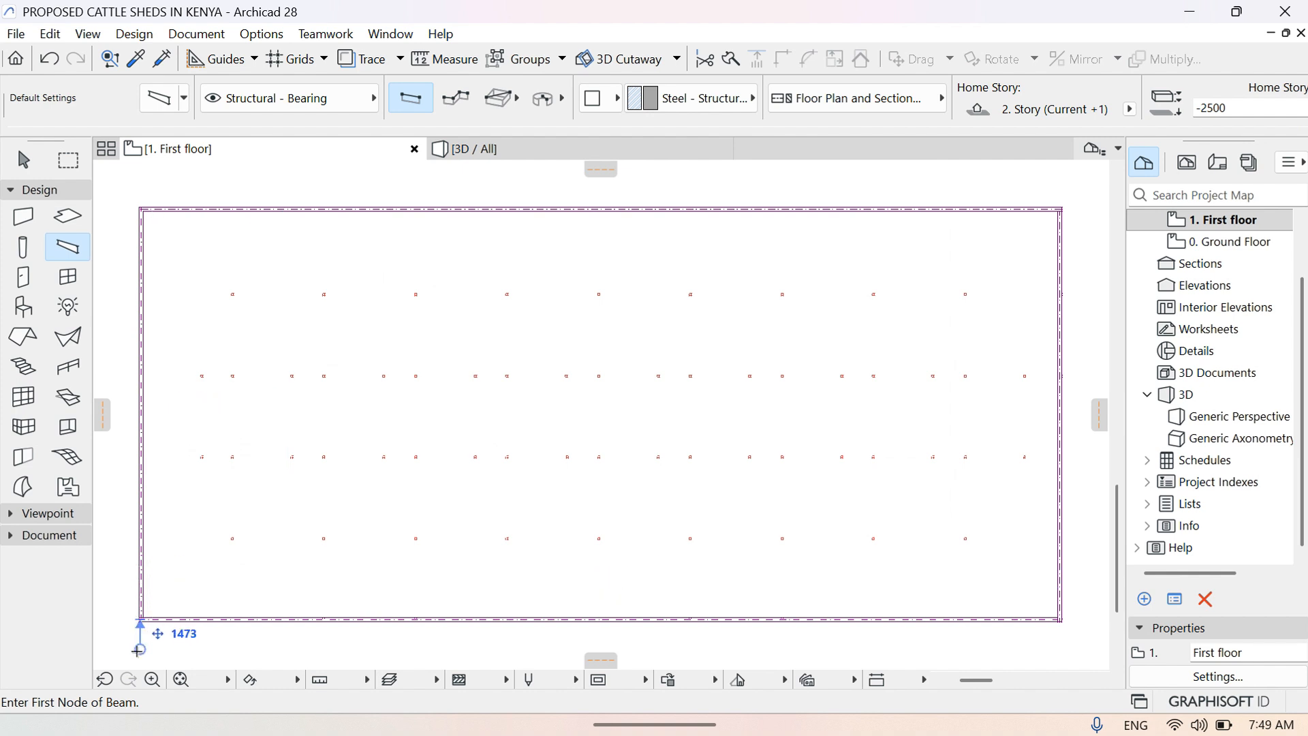
Draw a horizontal steel beam along the lowest interior column row, from the leftmost column's left face to the centreline of the right-hand ring beam
{"action": "left_click", "coordinate": [152, 680]}
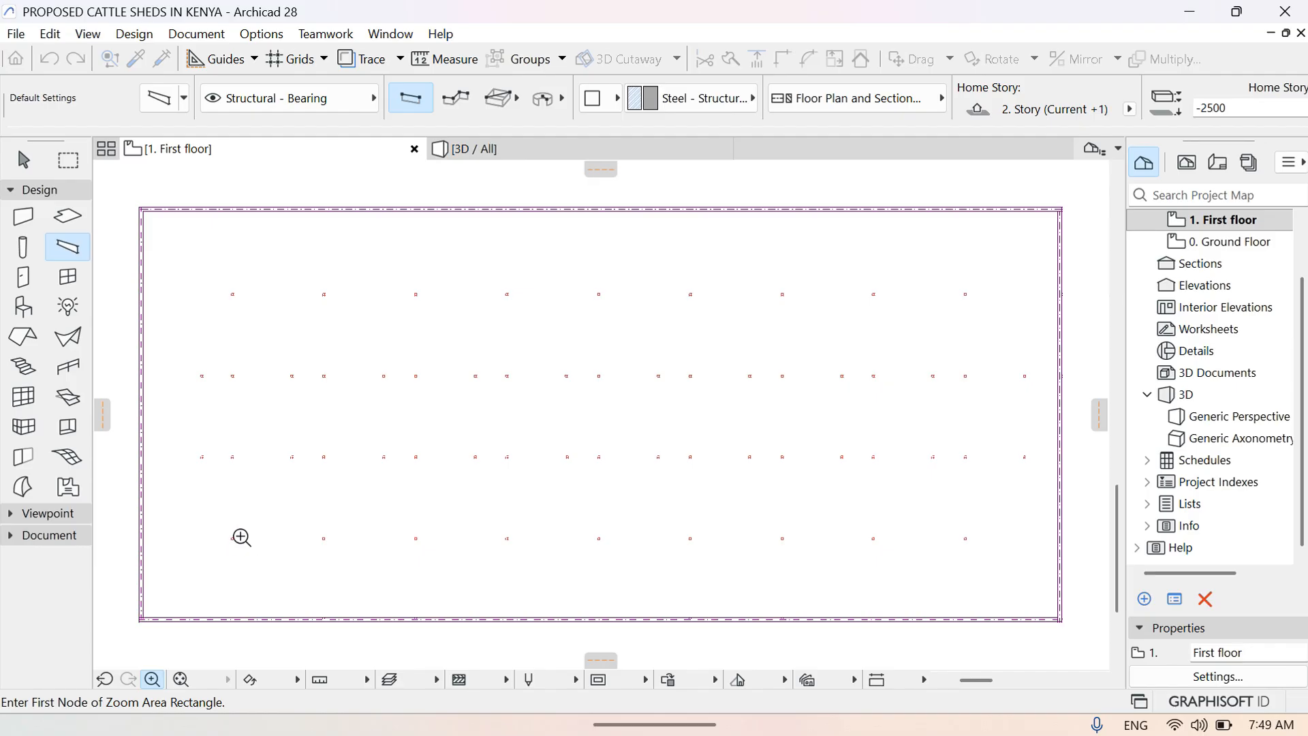
{"action": "left_click", "coordinate": [203, 524]}
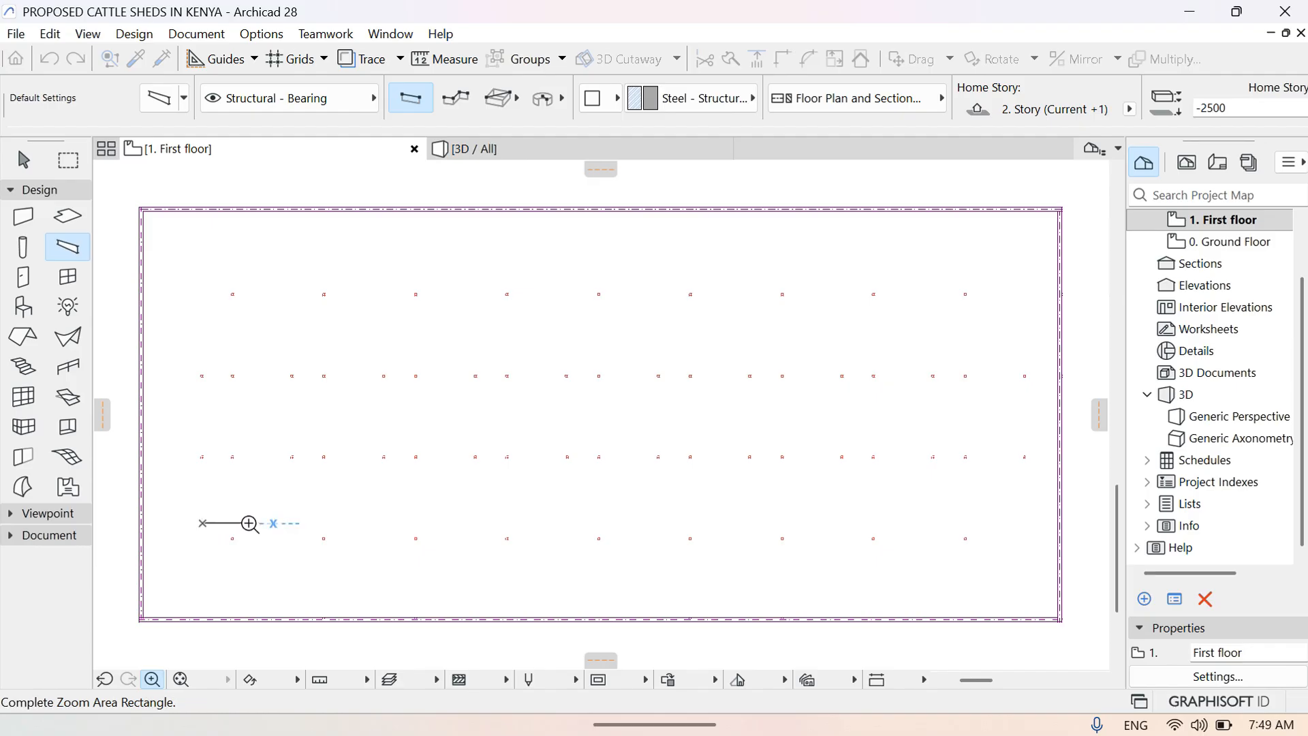
{"action": "left_click", "coordinate": [267, 569]}
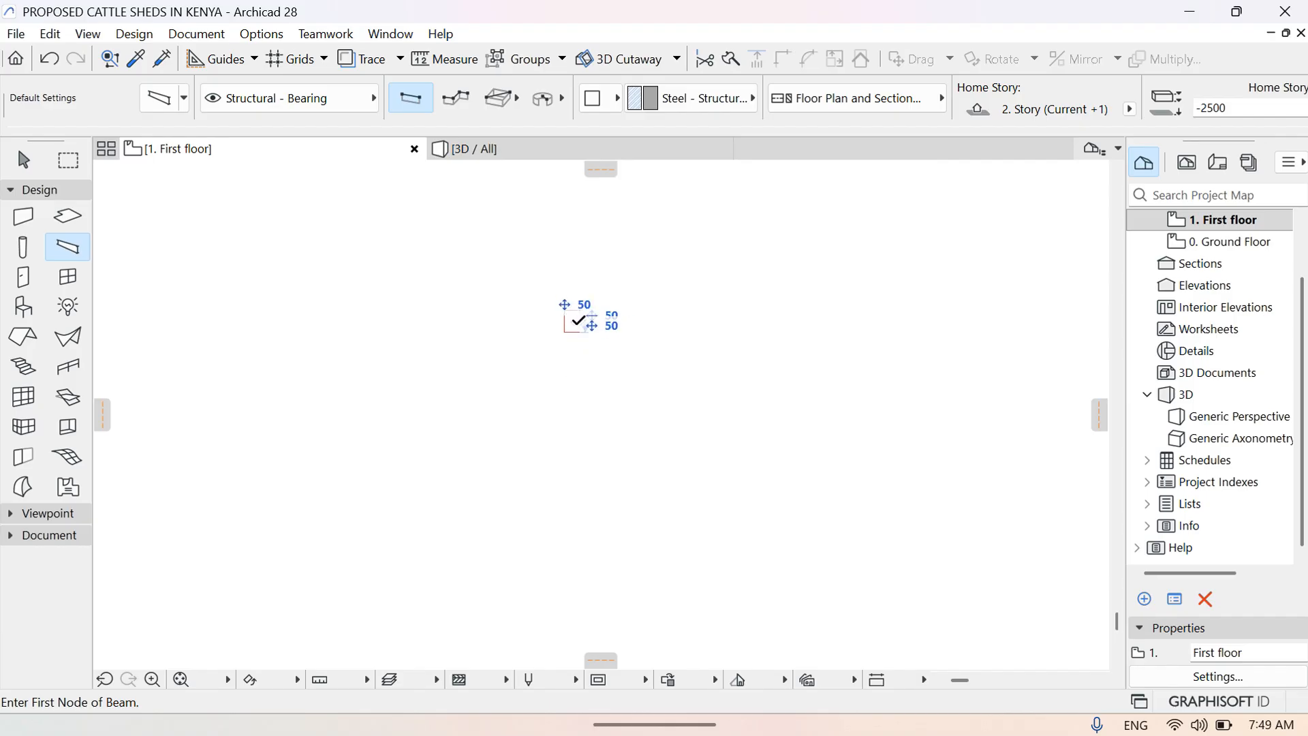
{"action": "left_click", "coordinate": [564, 319]}
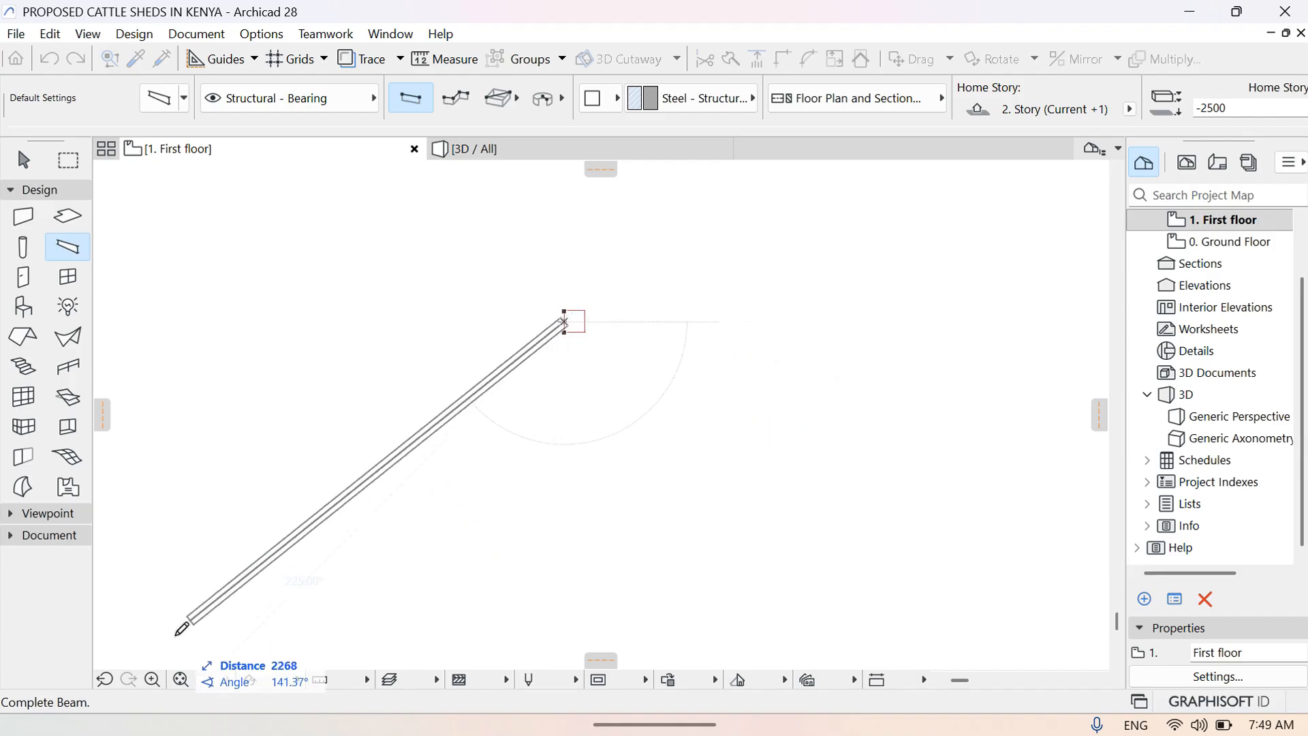
{"action": "left_click", "coordinate": [233, 539]}
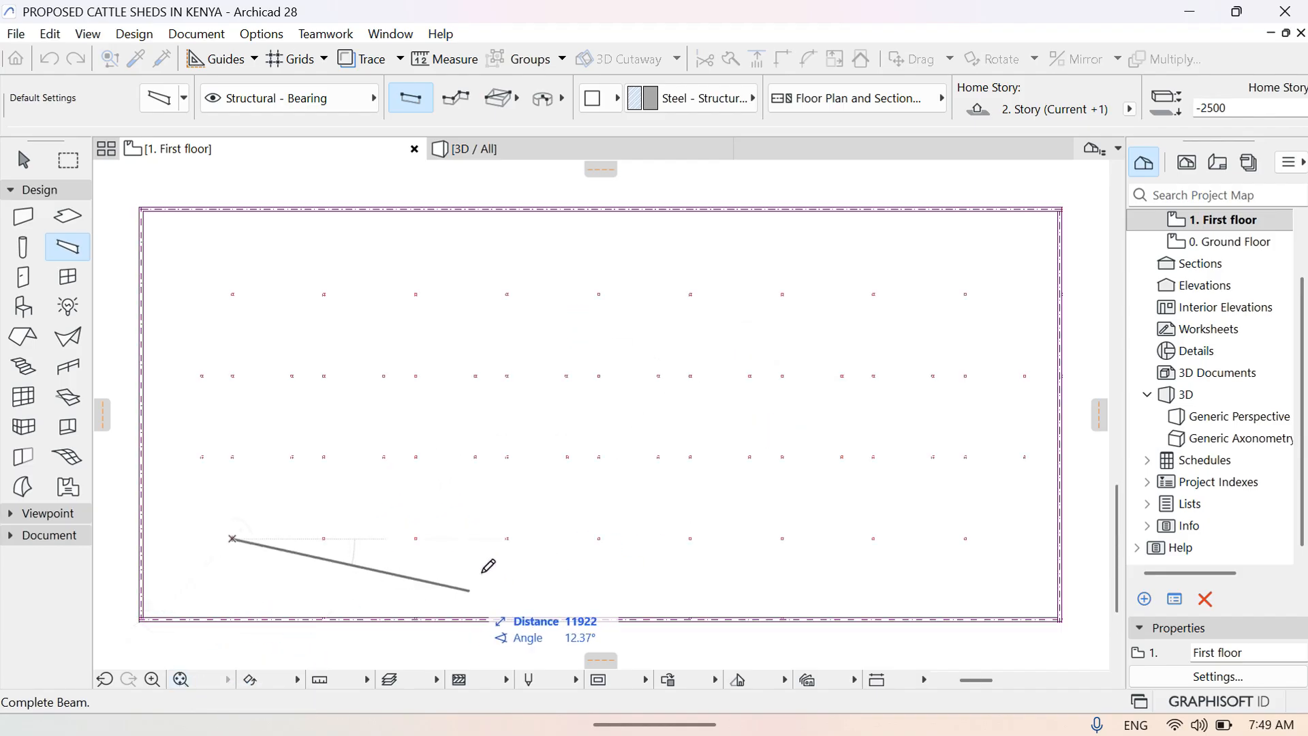
{"action": "left_click", "coordinate": [152, 679]}
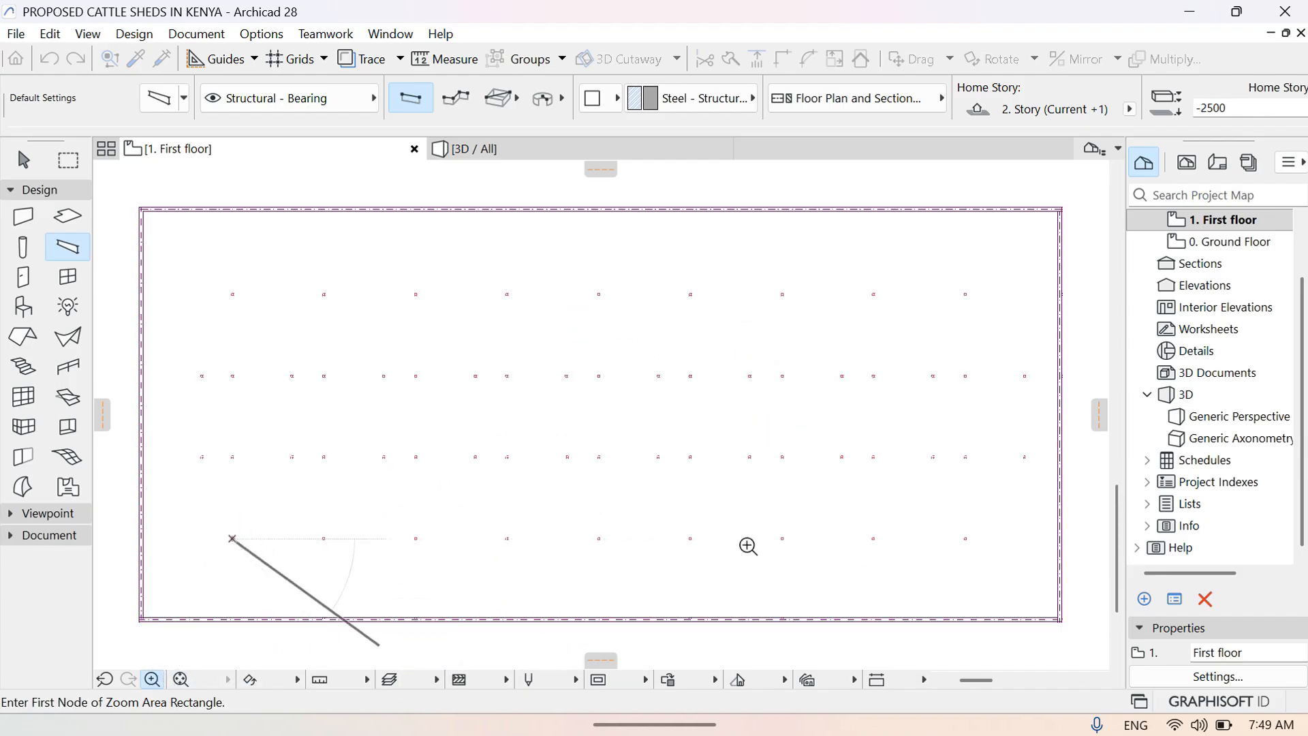
{"action": "left_click", "coordinate": [1041, 505]}
{"action": "left_click", "coordinate": [1098, 563]}
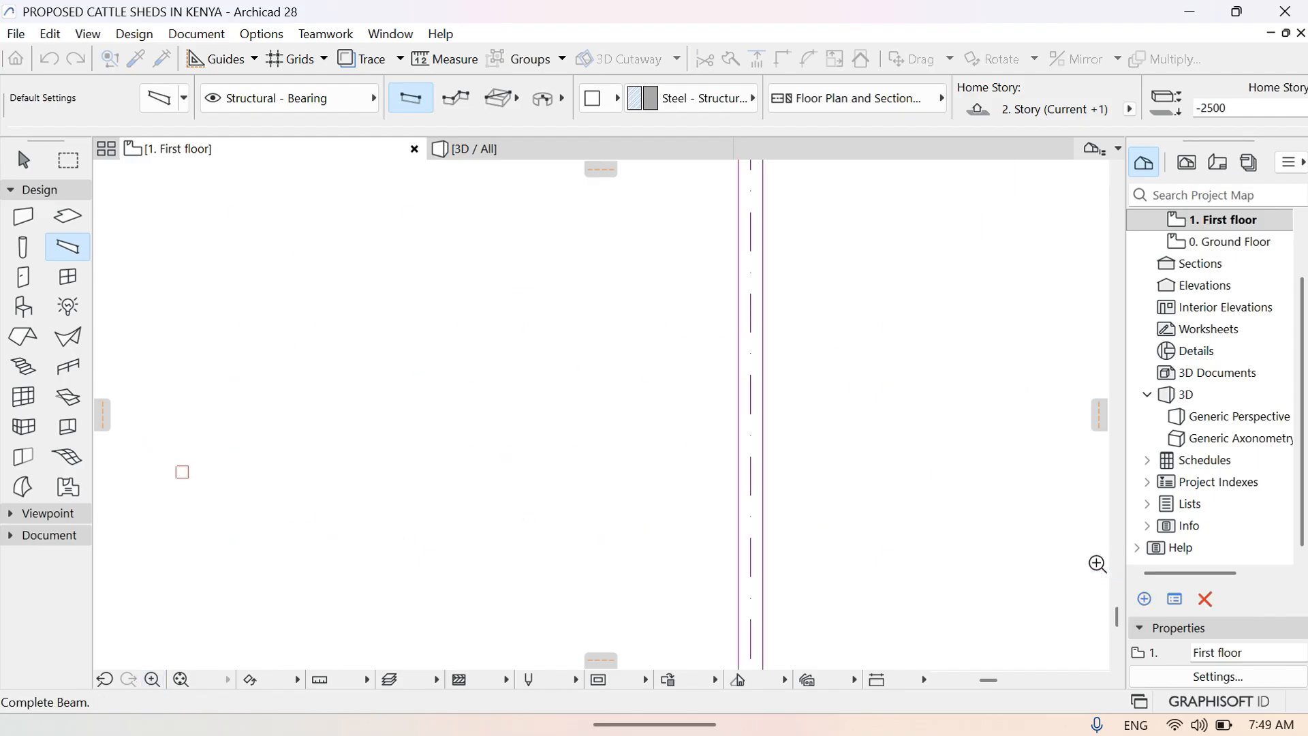
{"action": "mouse_move", "coordinate": [654, 527]}
{"action": "middle_mouse_down"}
{"action": "mouse_move", "coordinate": [455, 519]}
{"action": "mouse_move", "coordinate": [1057, 573]}
{"action": "mouse_move", "coordinate": [1129, 566]}
{"action": "middle_mouse_up"}
{"action": "middle_click_drag", "start_coordinate": [810, 447], "coordinate": [885, 441]}
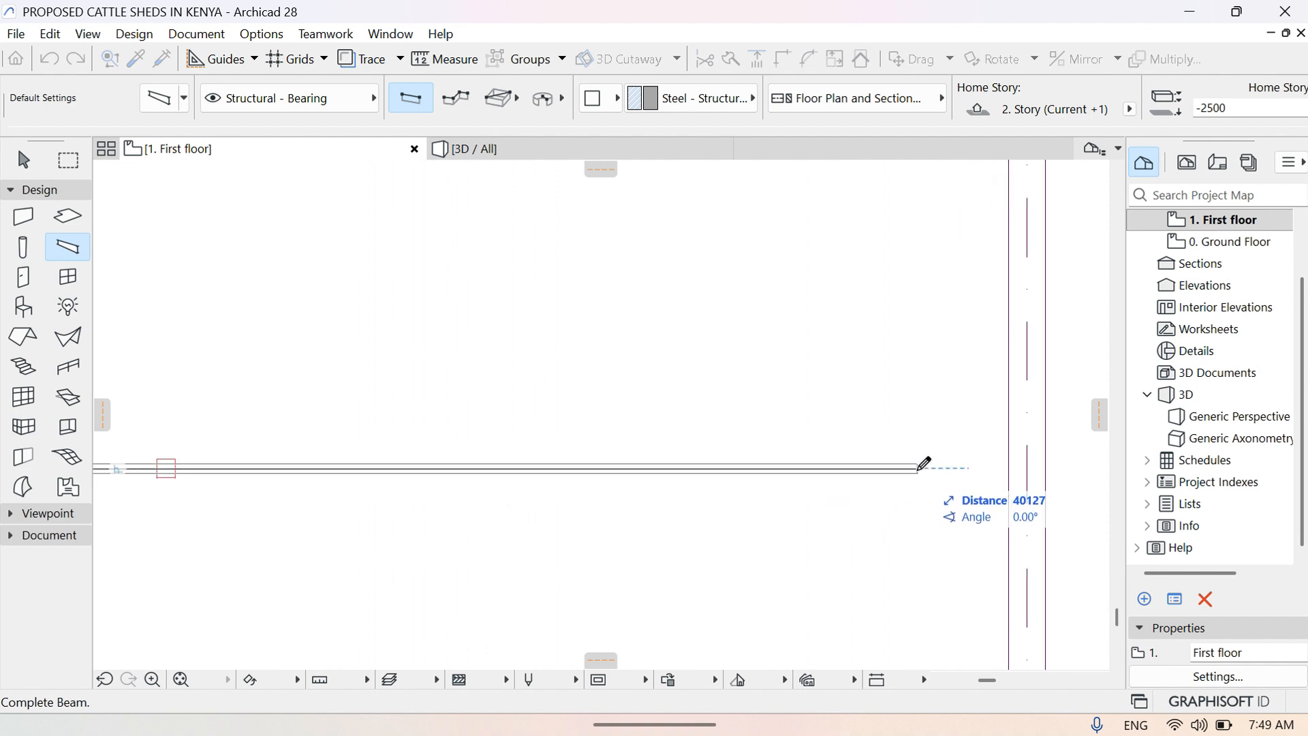
{"action": "left_click", "coordinate": [1029, 468]}
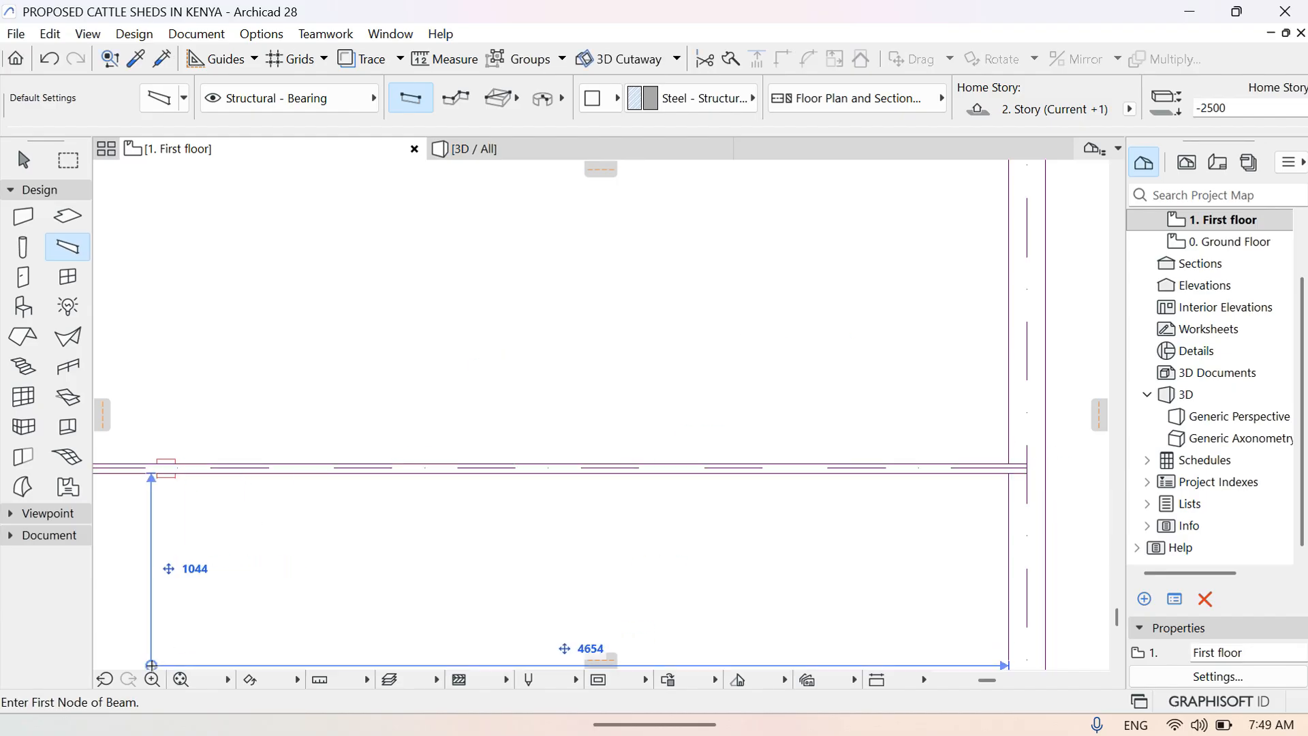
Draw a 4450 long steel beam from the leftmost column's left face in the lowest interior row to the left-hand ring beam's centreline
{"action": "left_click", "coordinate": [181, 680]}
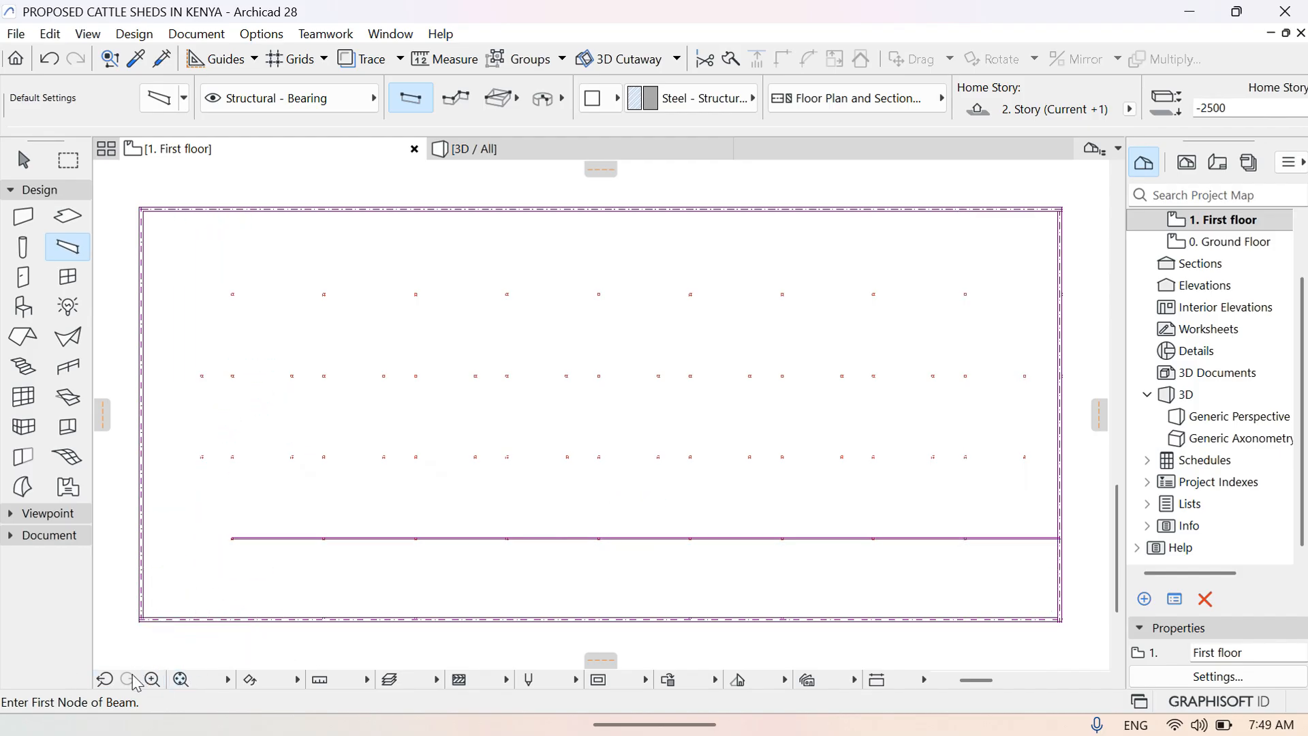
{"action": "left_click", "coordinate": [152, 679]}
{"action": "left_click", "coordinate": [211, 516]}
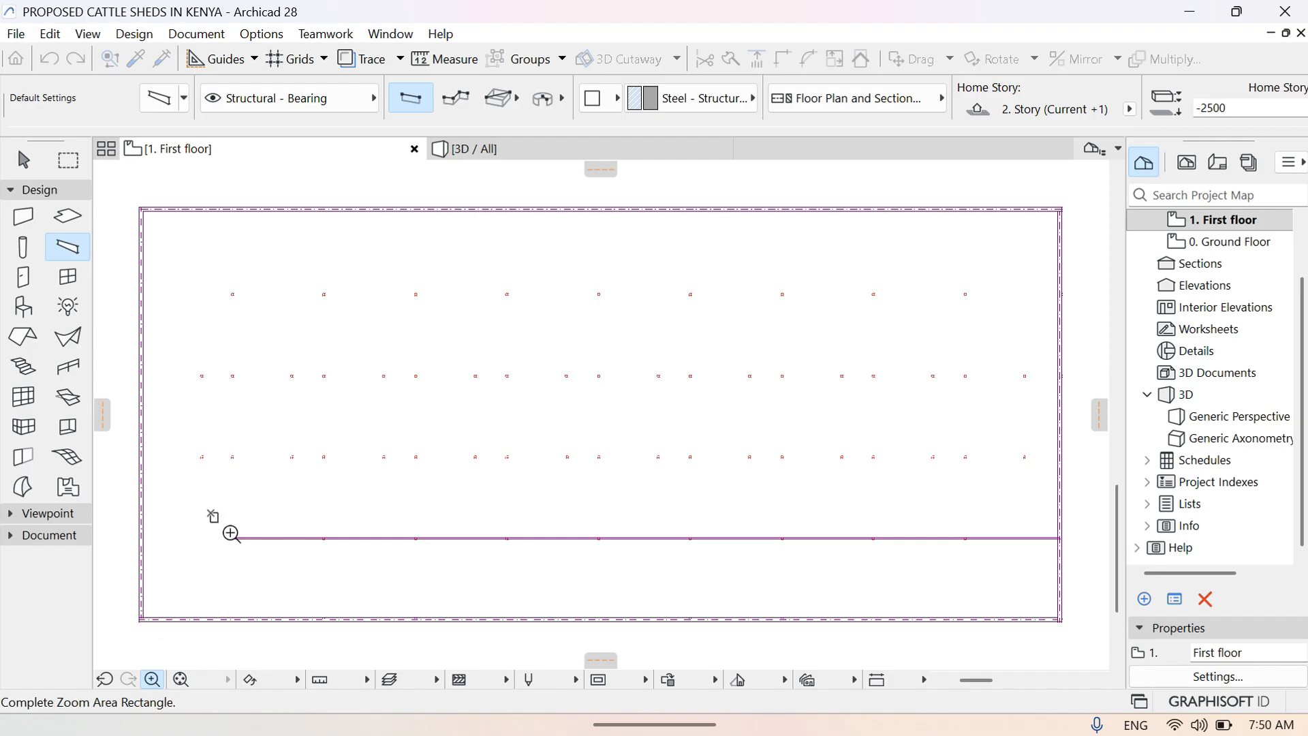
{"action": "left_click", "coordinate": [272, 572]}
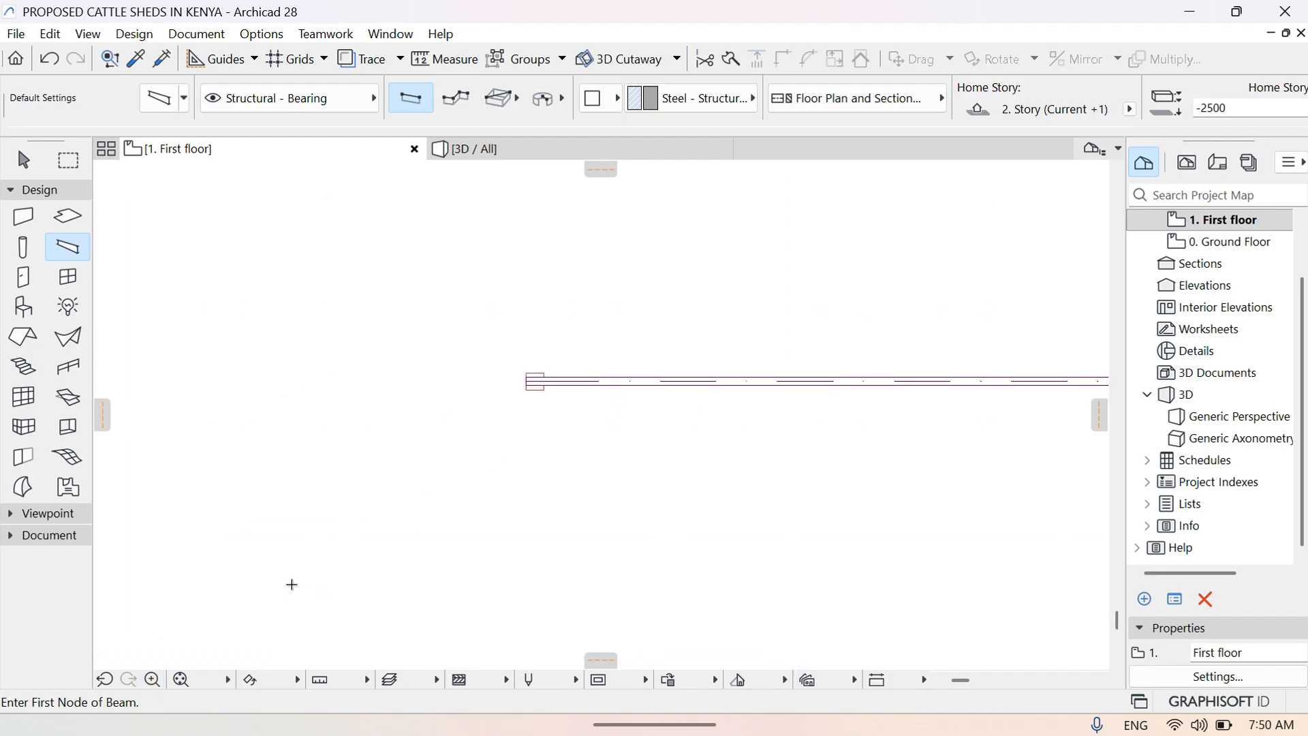
{"action": "left_click", "coordinate": [459, 295]}
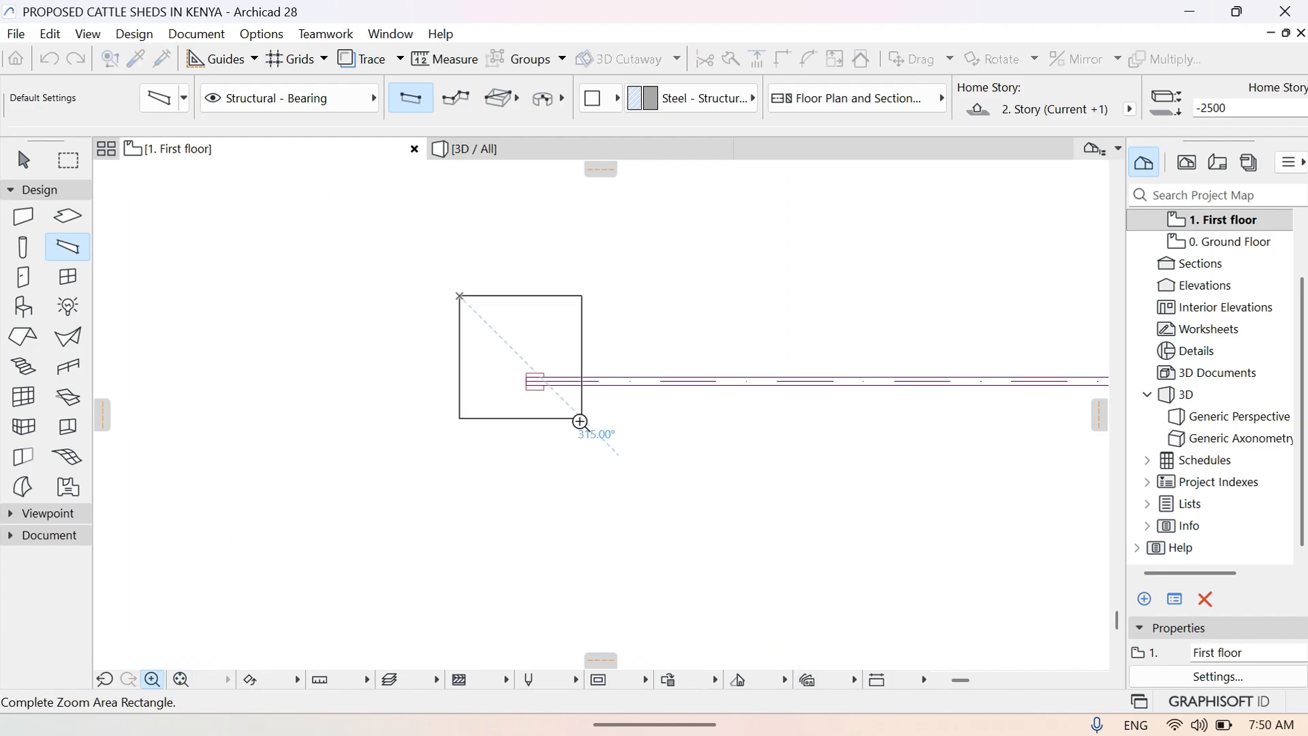
{"action": "left_click", "coordinate": [582, 424]}
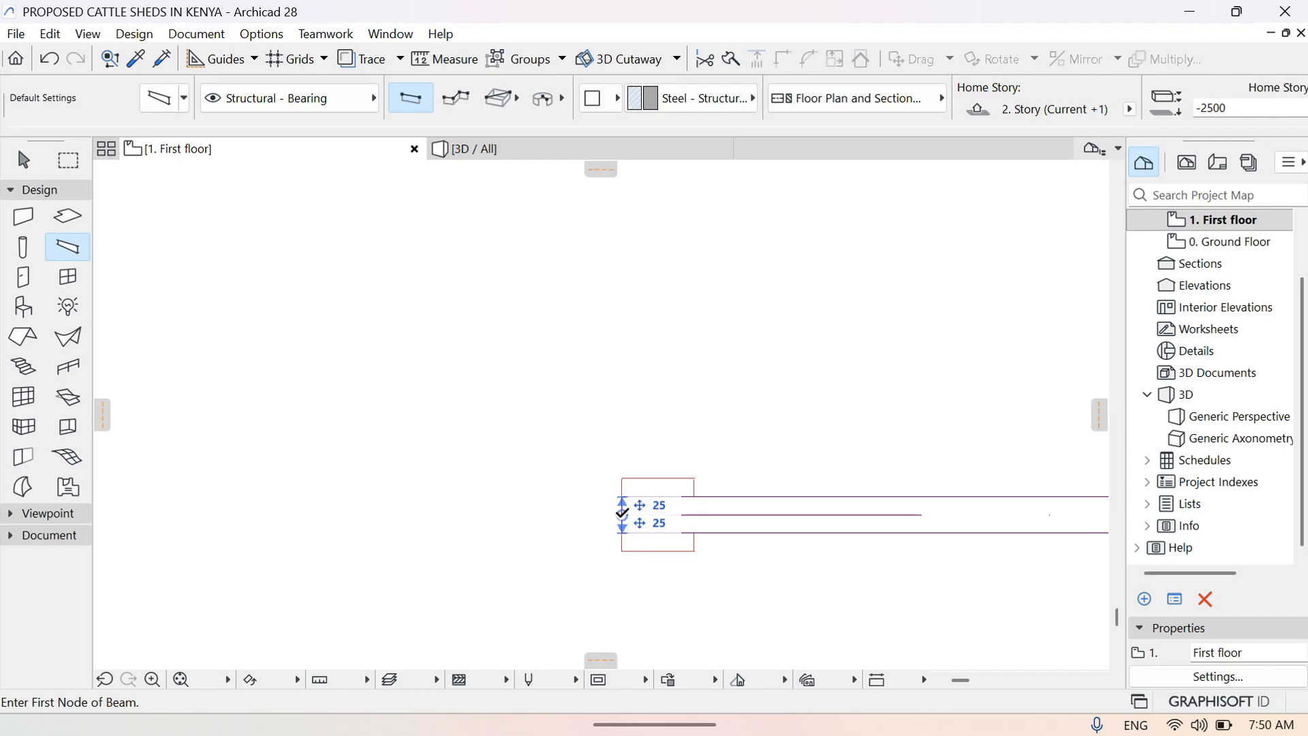
{"action": "left_click", "coordinate": [622, 514]}
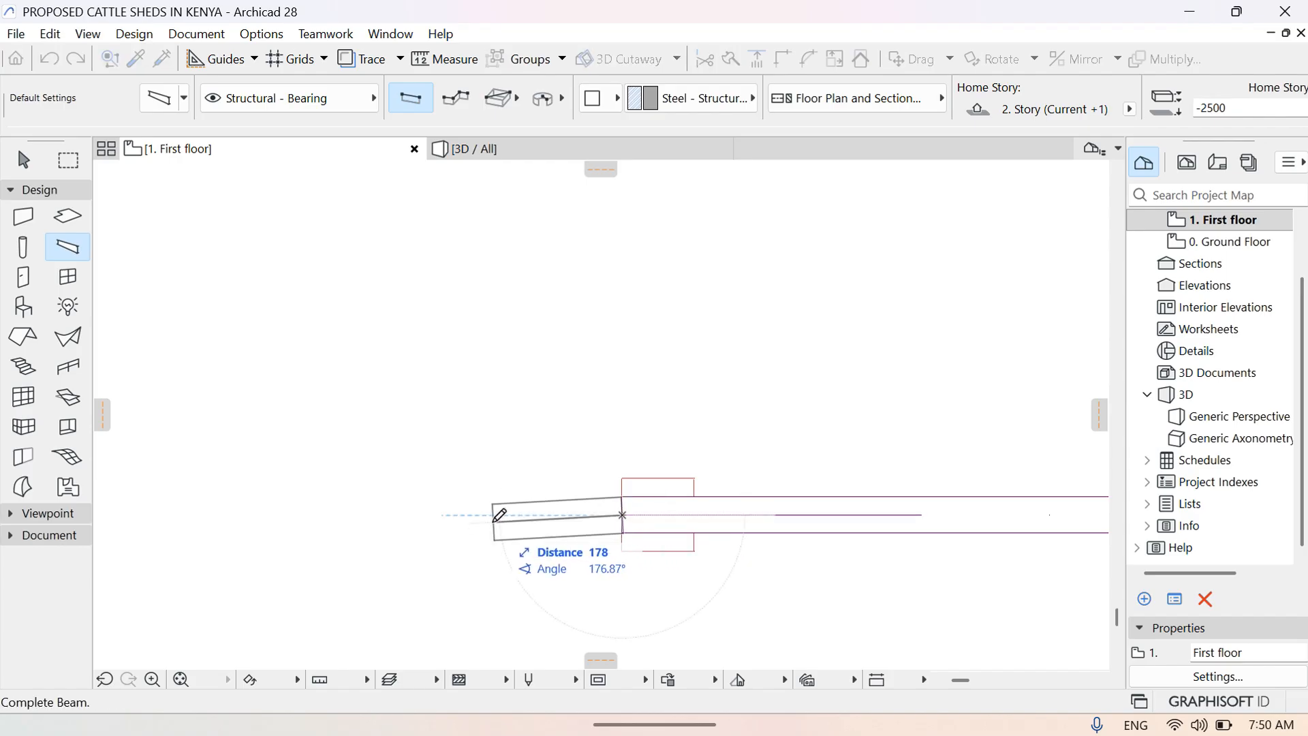
{"action": "left_click", "coordinate": [180, 685]}
{"action": "left_click", "coordinate": [152, 681]}
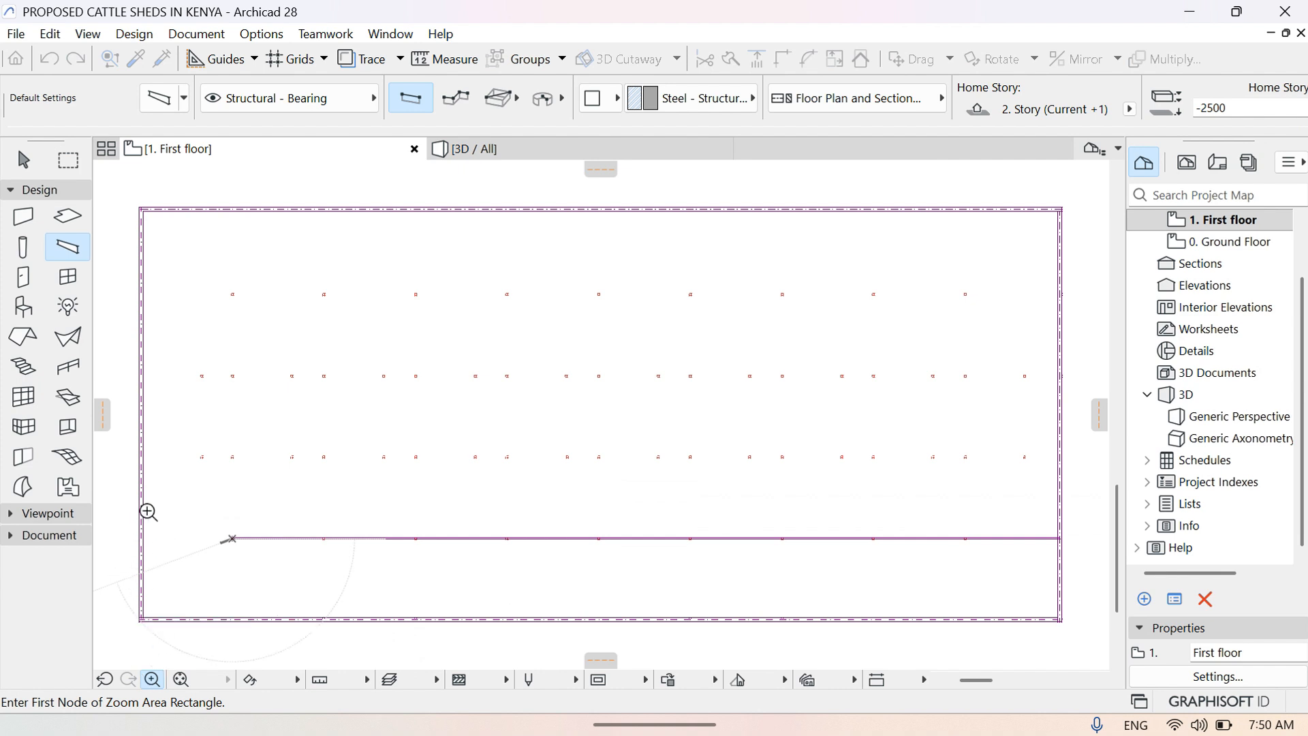
{"action": "left_click", "coordinate": [129, 524]}
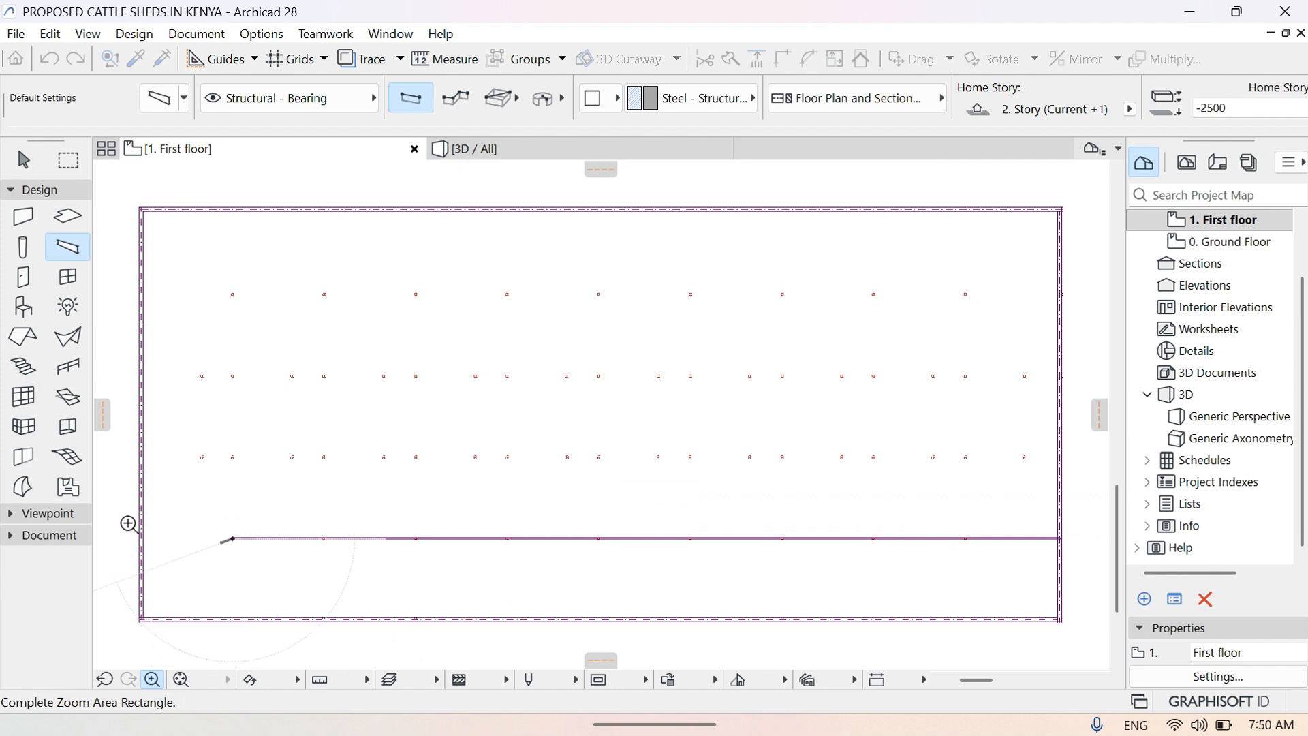
{"action": "left_click", "coordinate": [178, 553]}
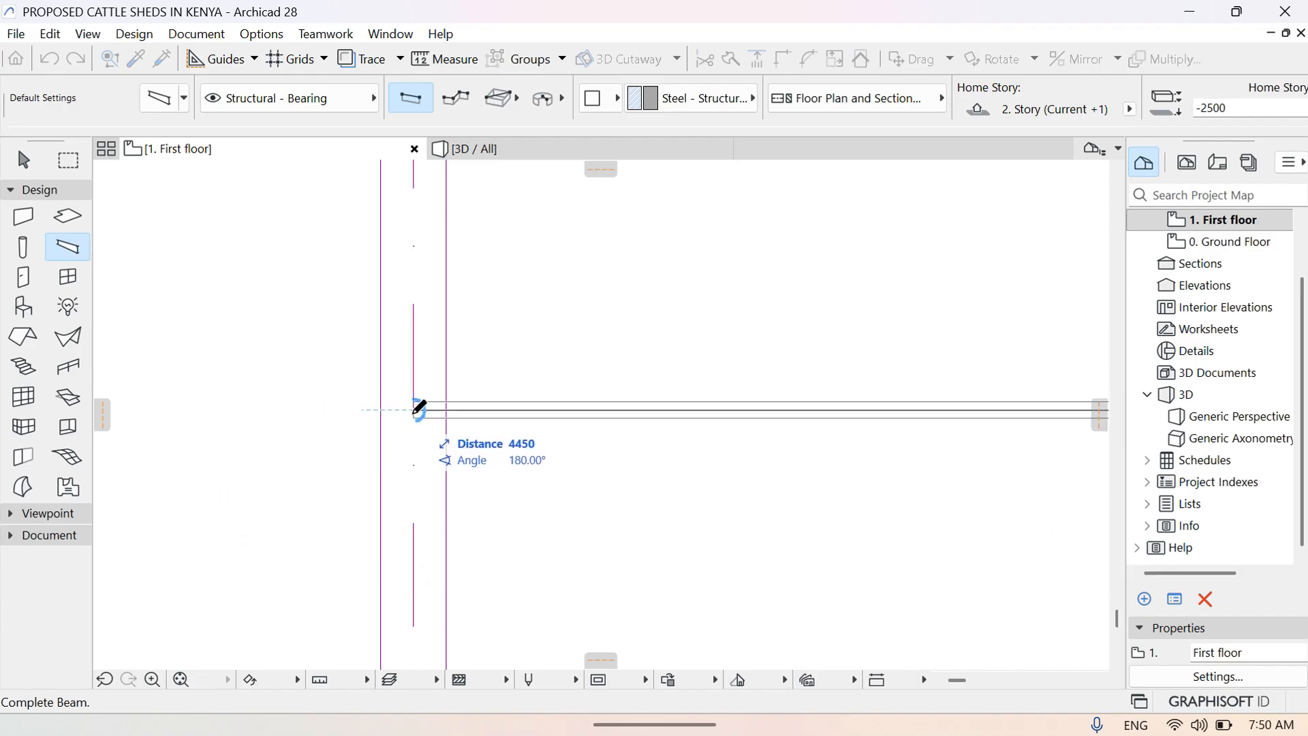
{"action": "left_click", "coordinate": [419, 409]}
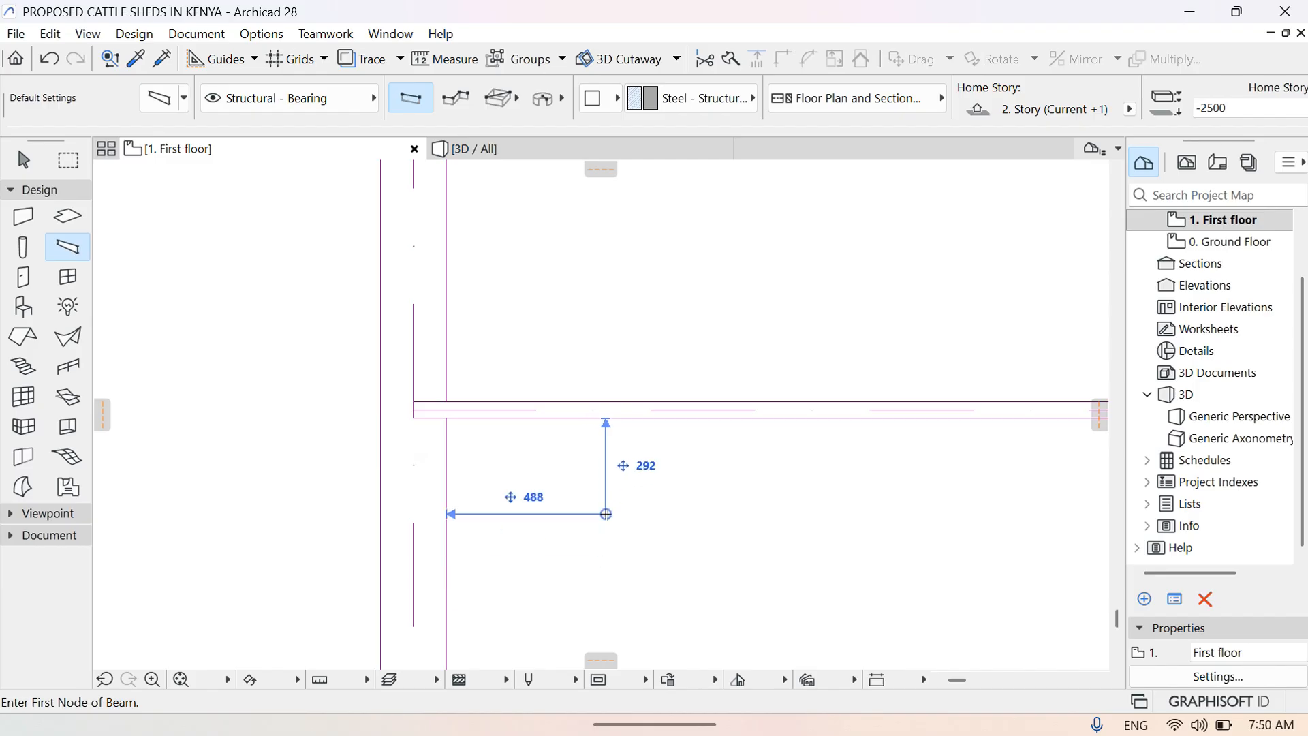
{"action": "key", "text": "Escape"}
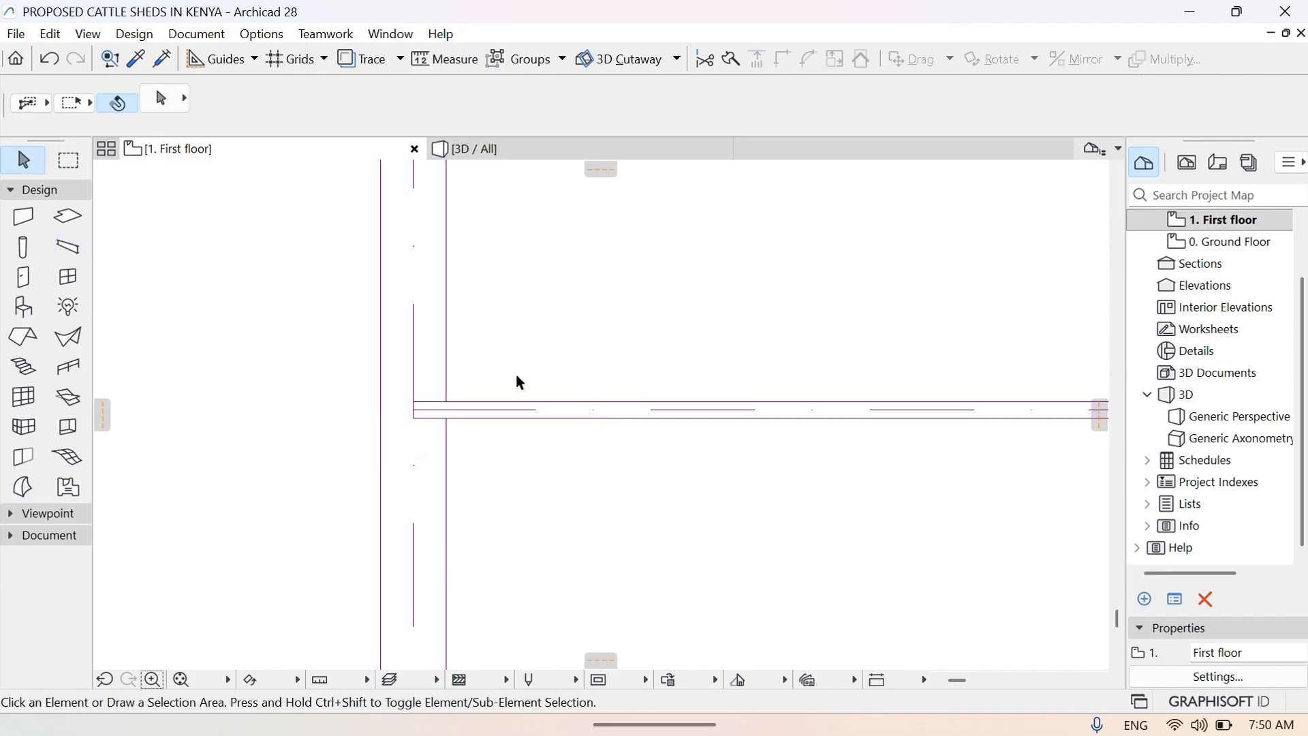
Fly through the whole cattle shed in the 3D perspective to examine the new steel beam along its column row
{"action": "left_click", "coordinate": [477, 153]}
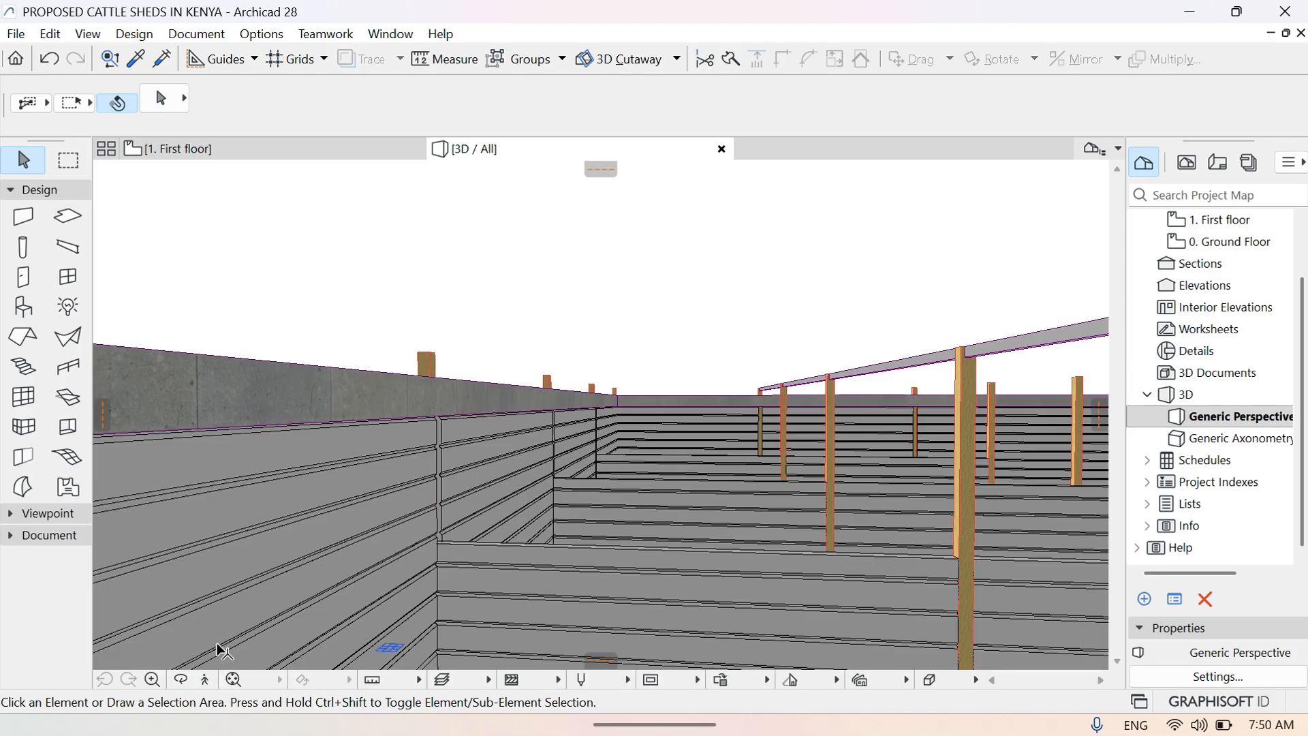
{"action": "left_click", "coordinate": [233, 680]}
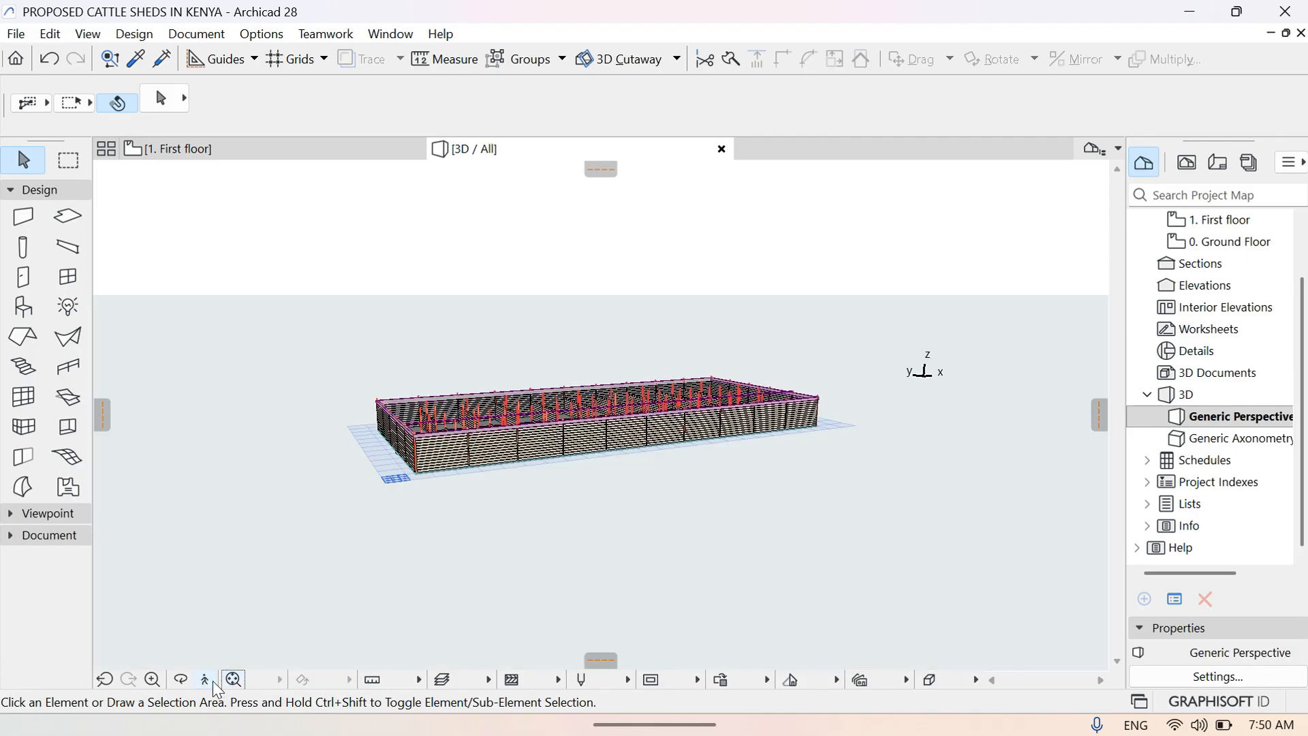
{"action": "left_click", "coordinate": [205, 680]}
{"action": "key", "text": "Up"}
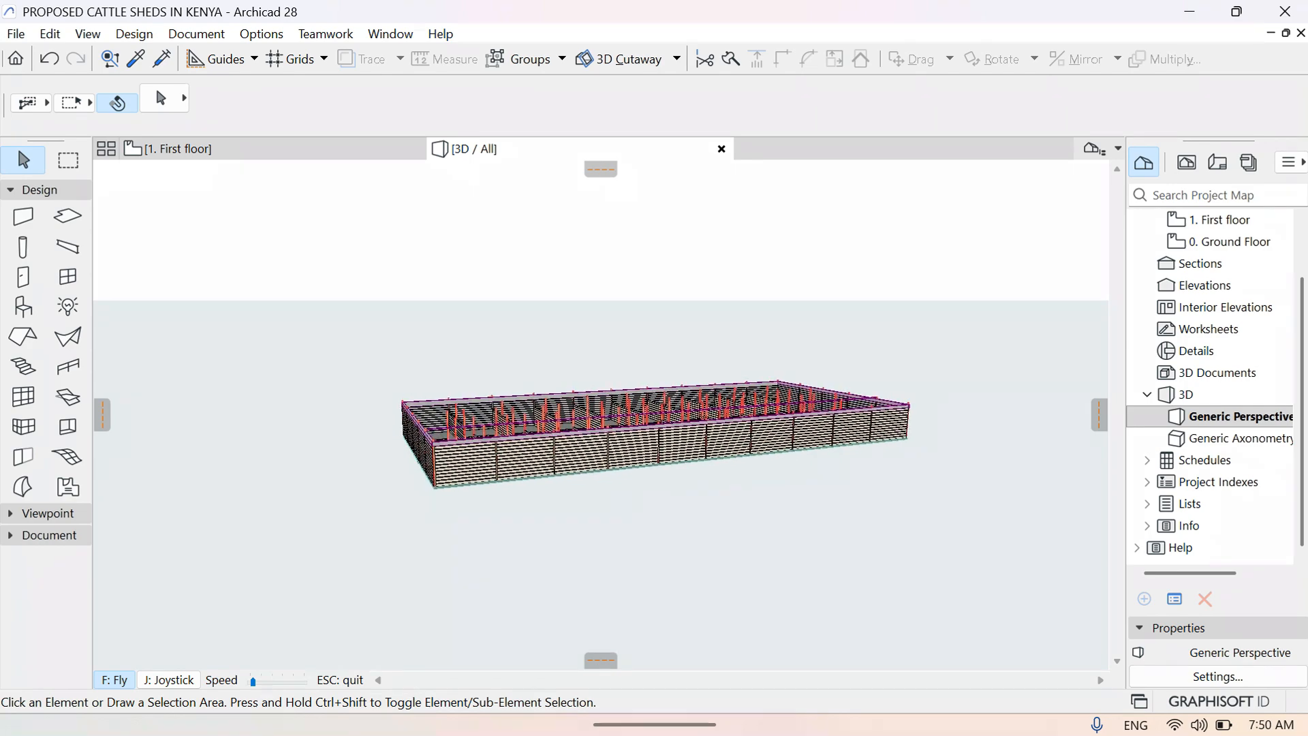
{"action": "key", "text": "Up"}
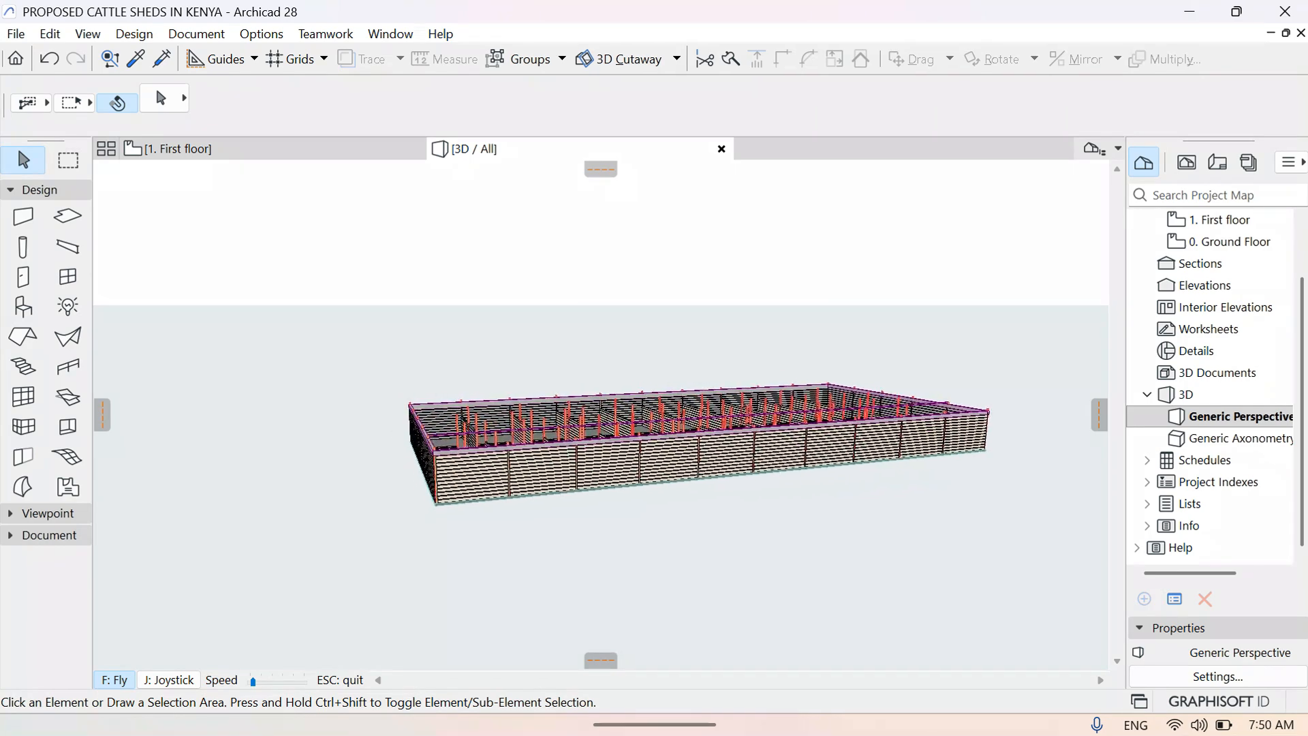
{"action": "key", "text": "Up"}
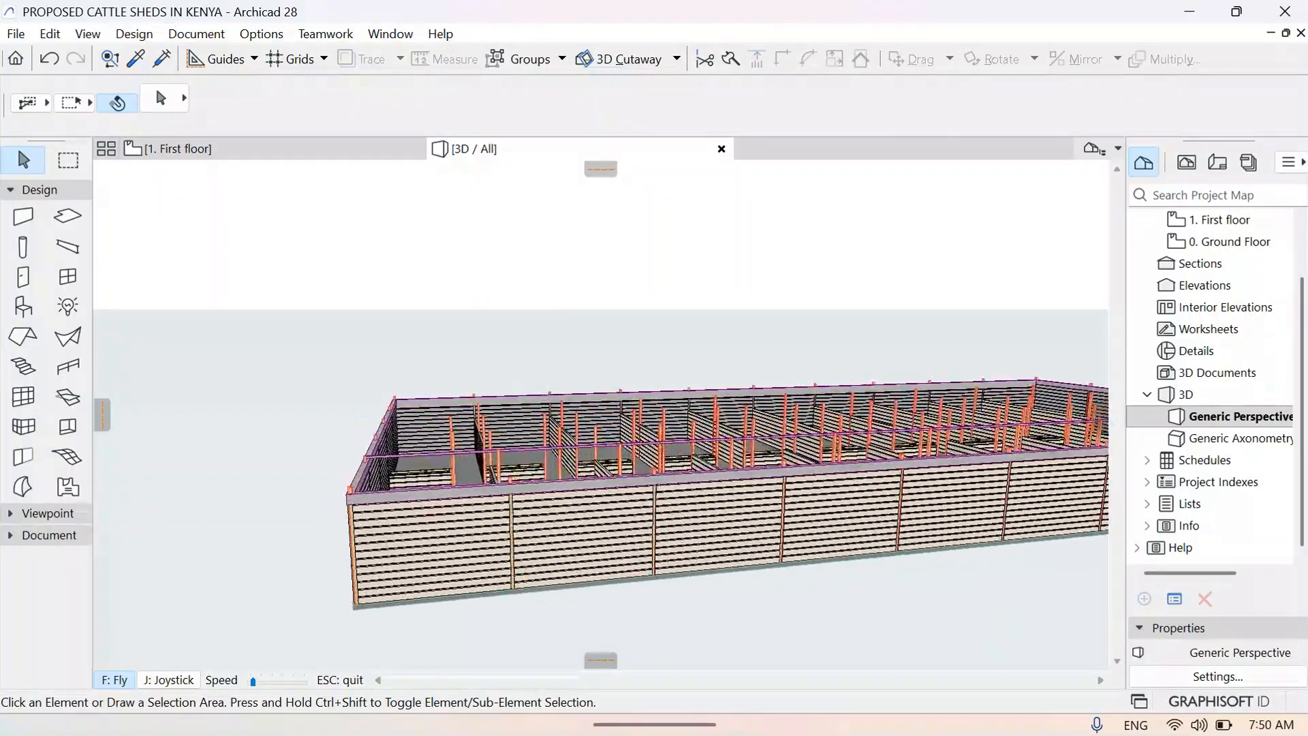
{"action": "key", "text": "Up"}
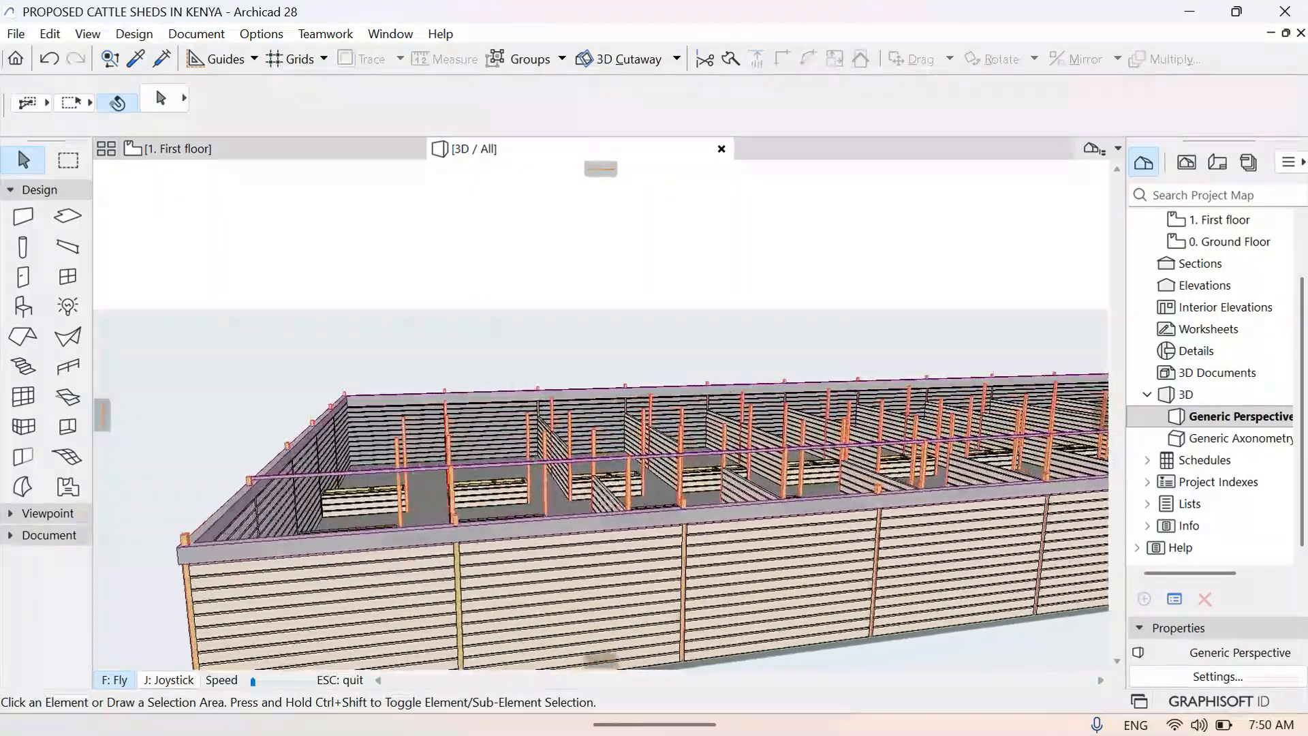
{"action": "key", "text": "Up"}
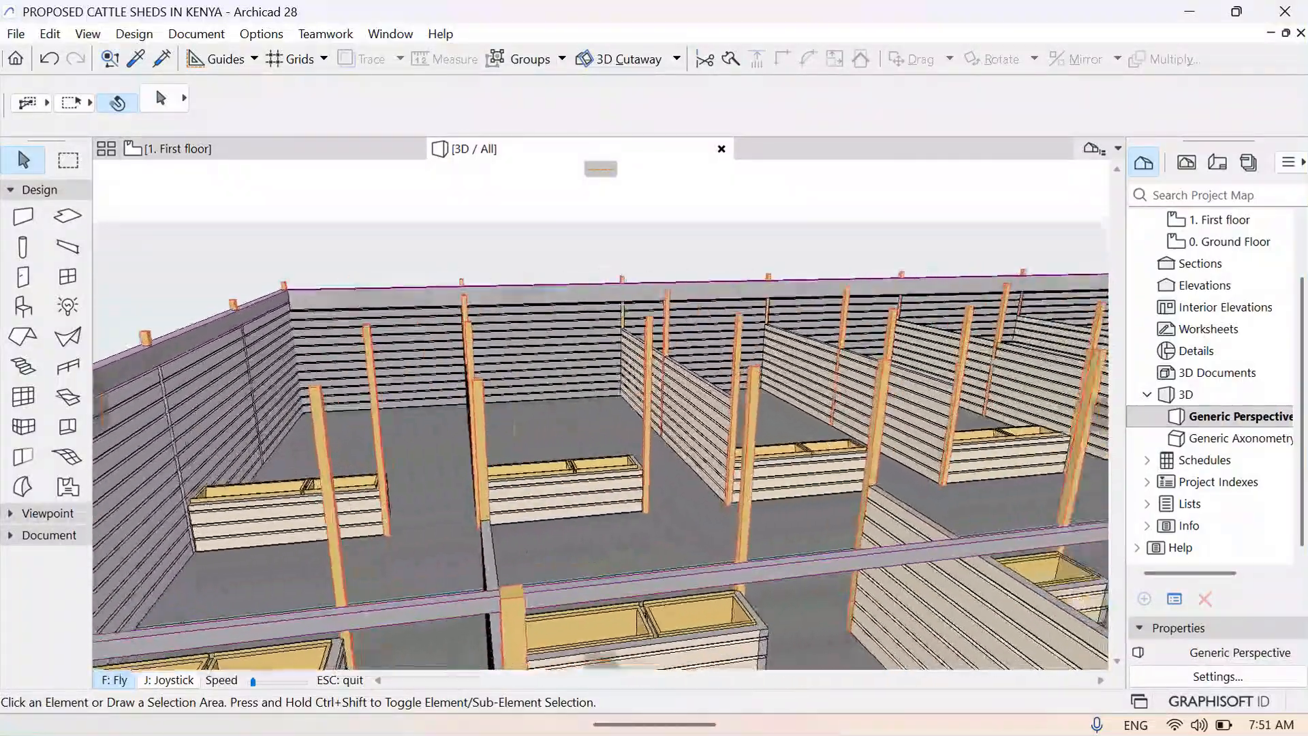
{"action": "key", "text": "Up"}
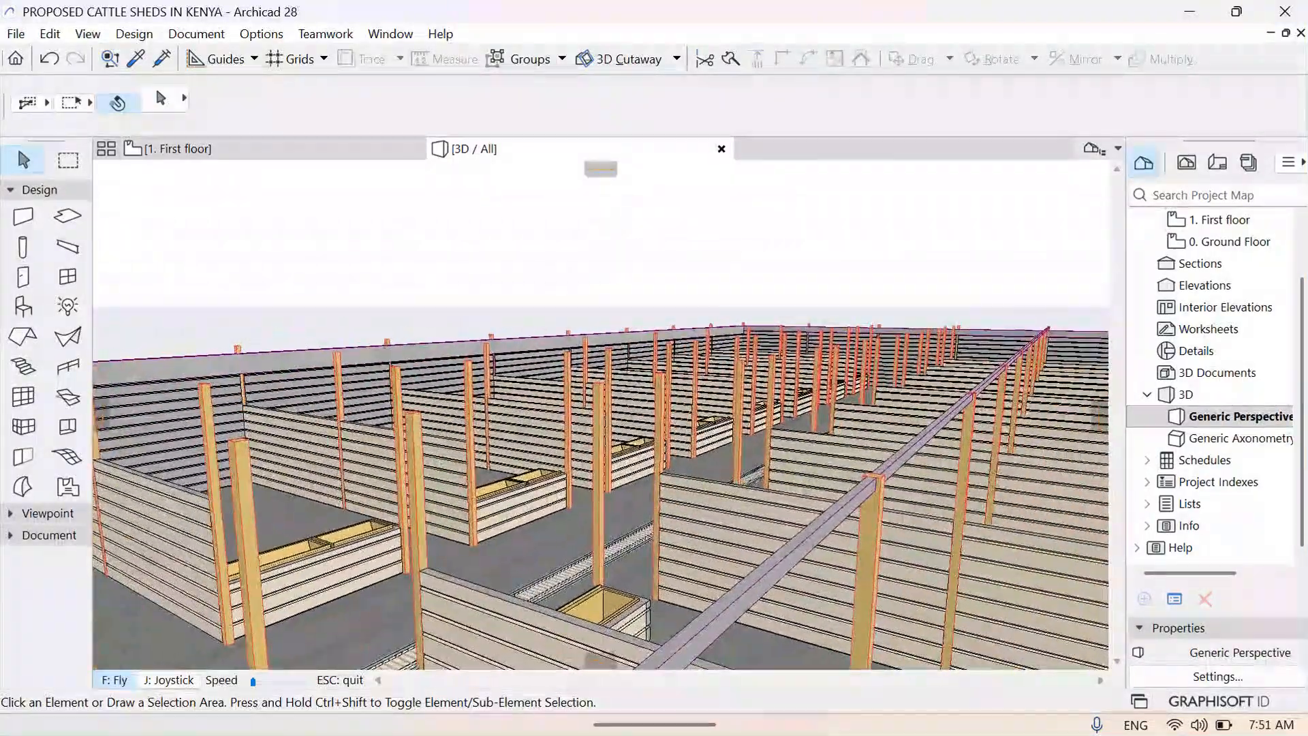
{"action": "key", "text": "Up"}
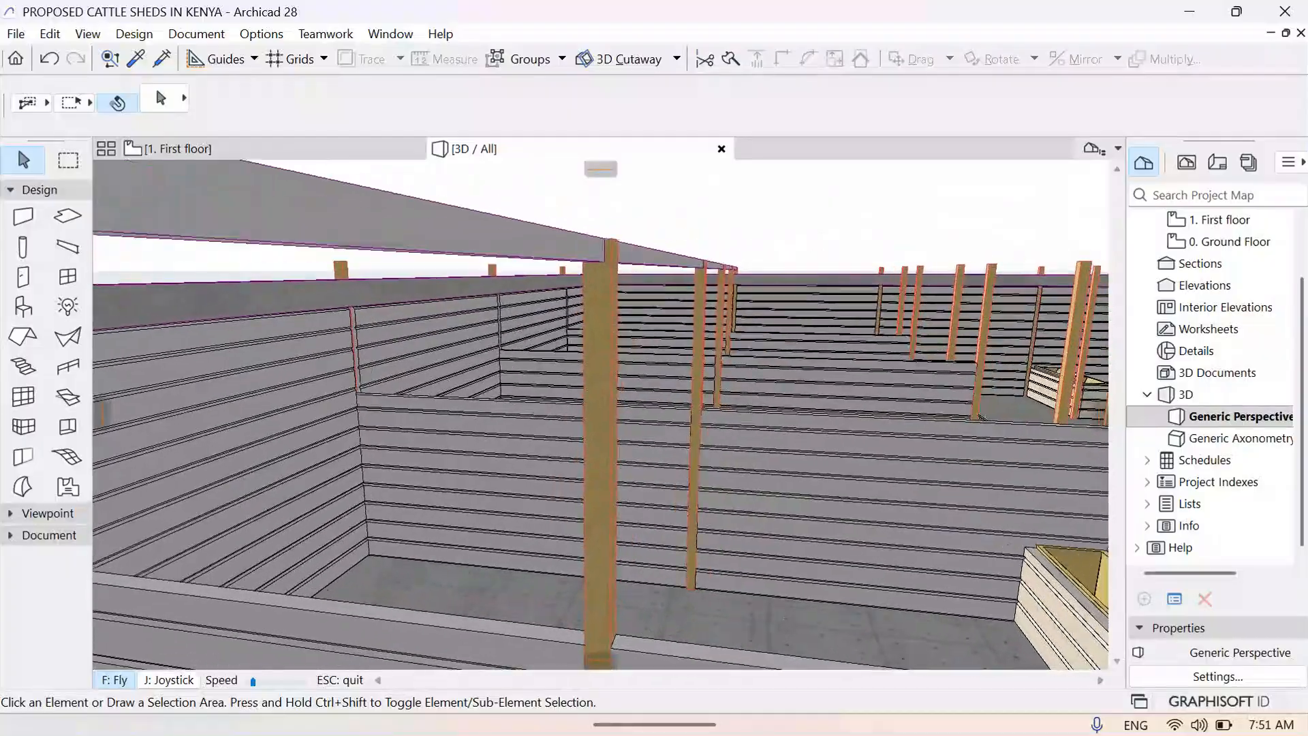
{"action": "key", "text": "Up"}
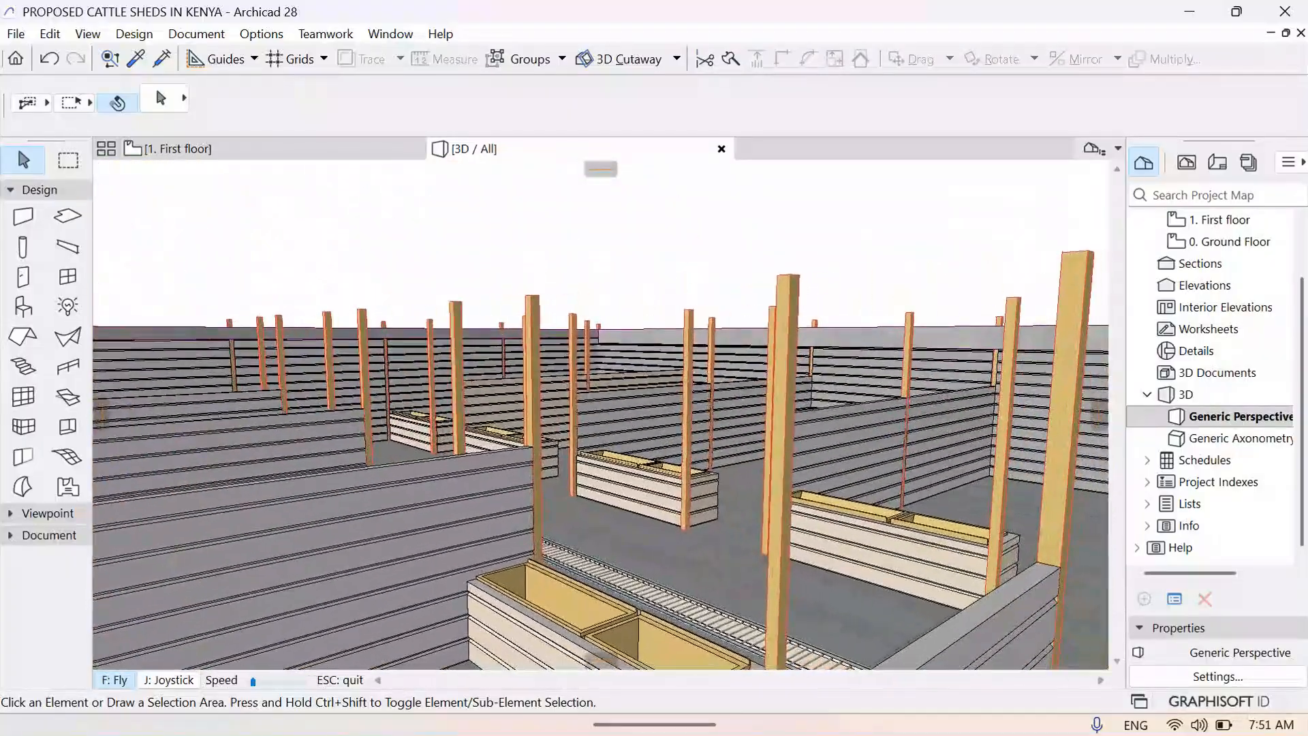
{"action": "key", "text": "Up"}
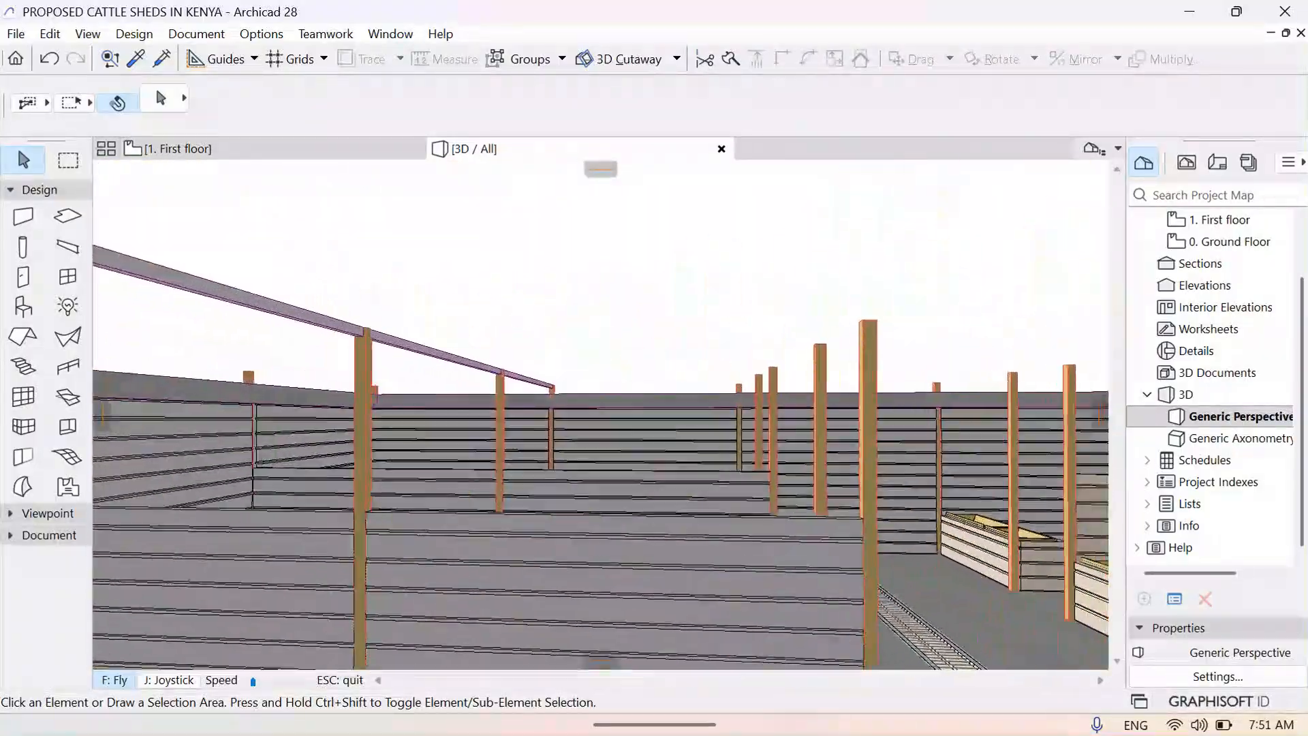
{"action": "key", "text": "Up"}
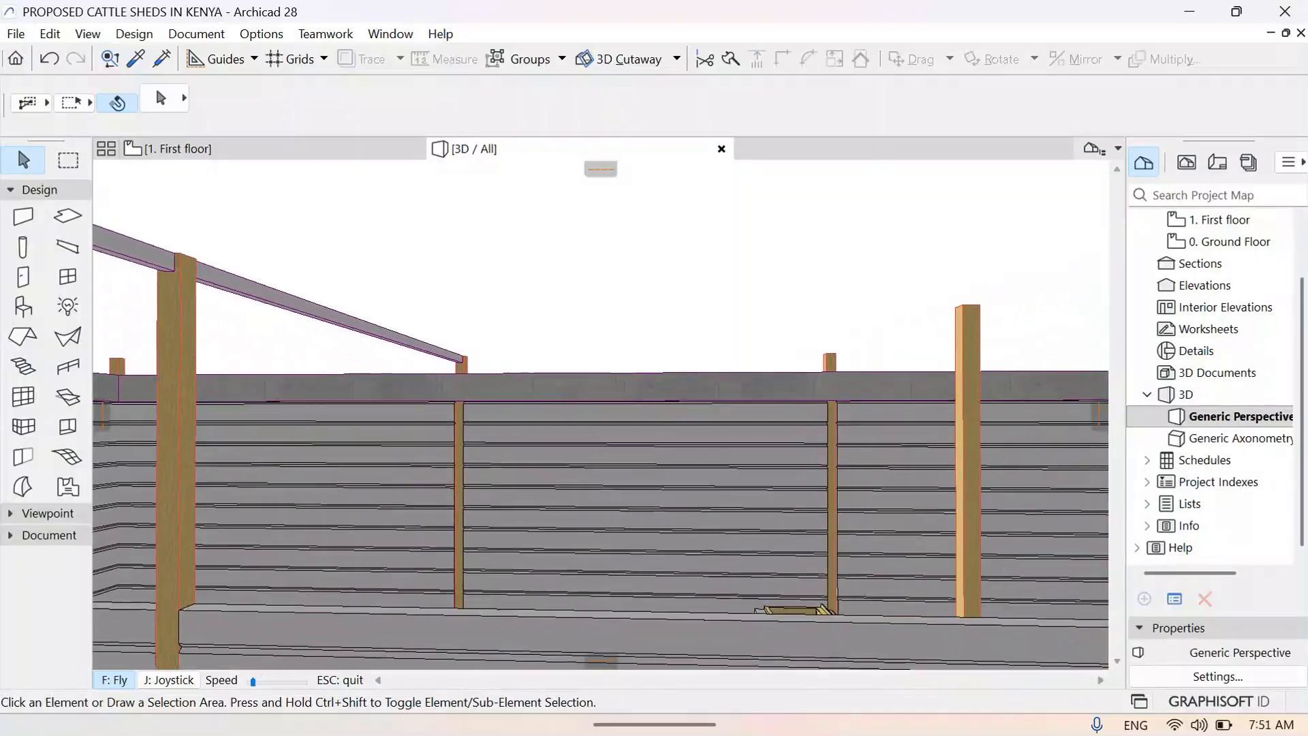
{"action": "key", "text": "Up"}
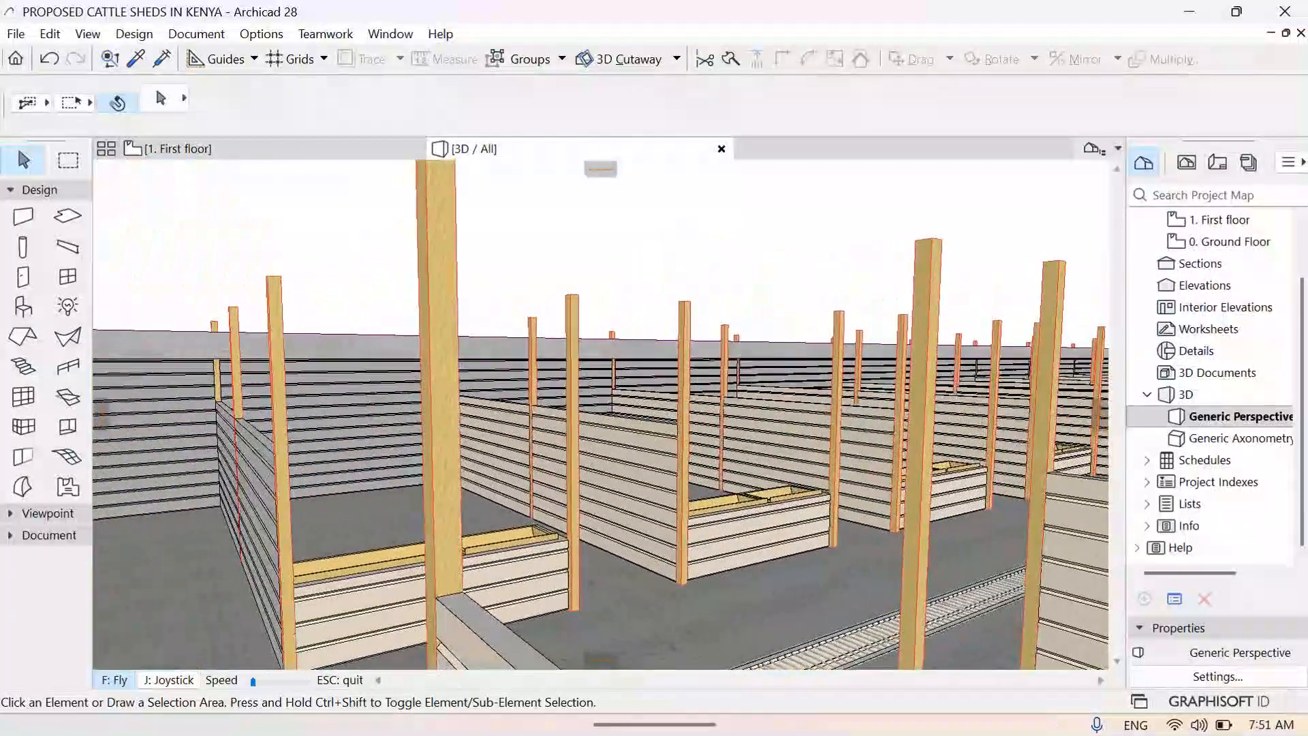
{"action": "key", "text": "Escape"}
On the first-floor plan, start dragging multiple copies of the long steel beam and place one about 4000 above, centred on the second column row
{"action": "left_click", "coordinate": [269, 151]}
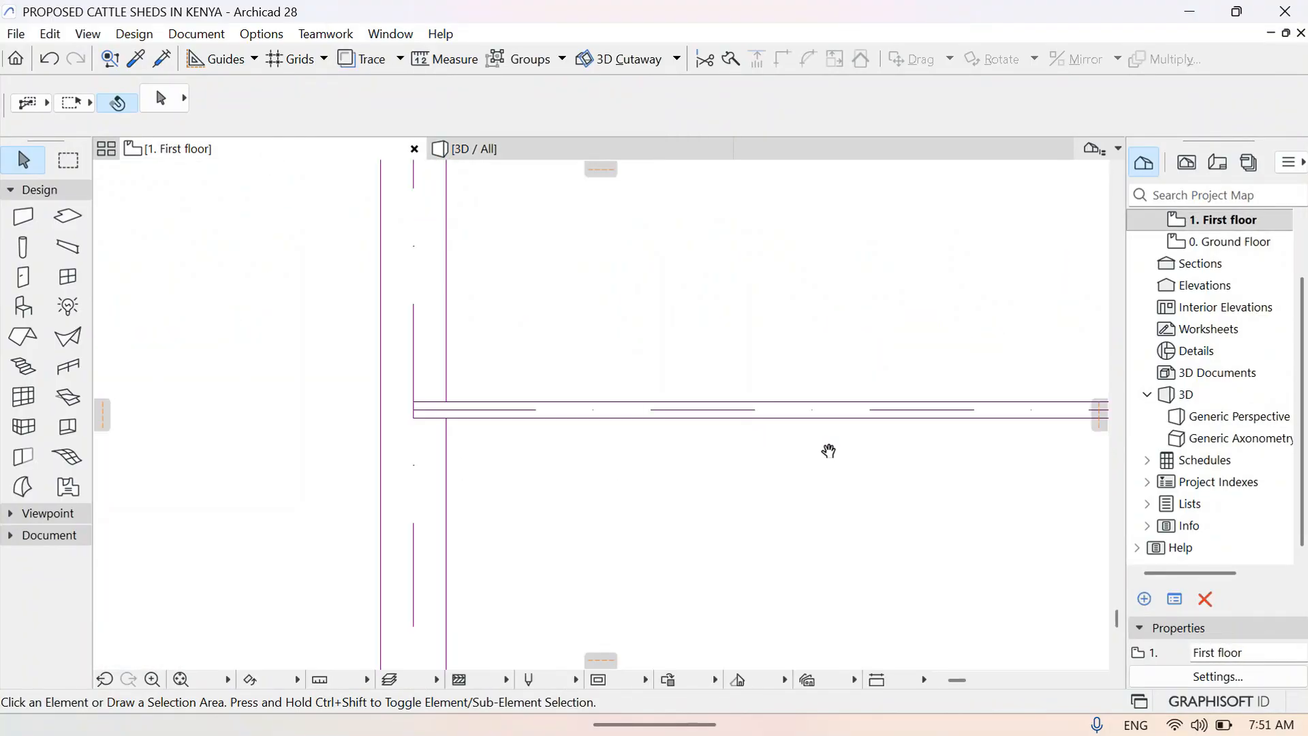
{"action": "middle_click_drag", "start_coordinate": [830, 451], "coordinate": [200, 473]}
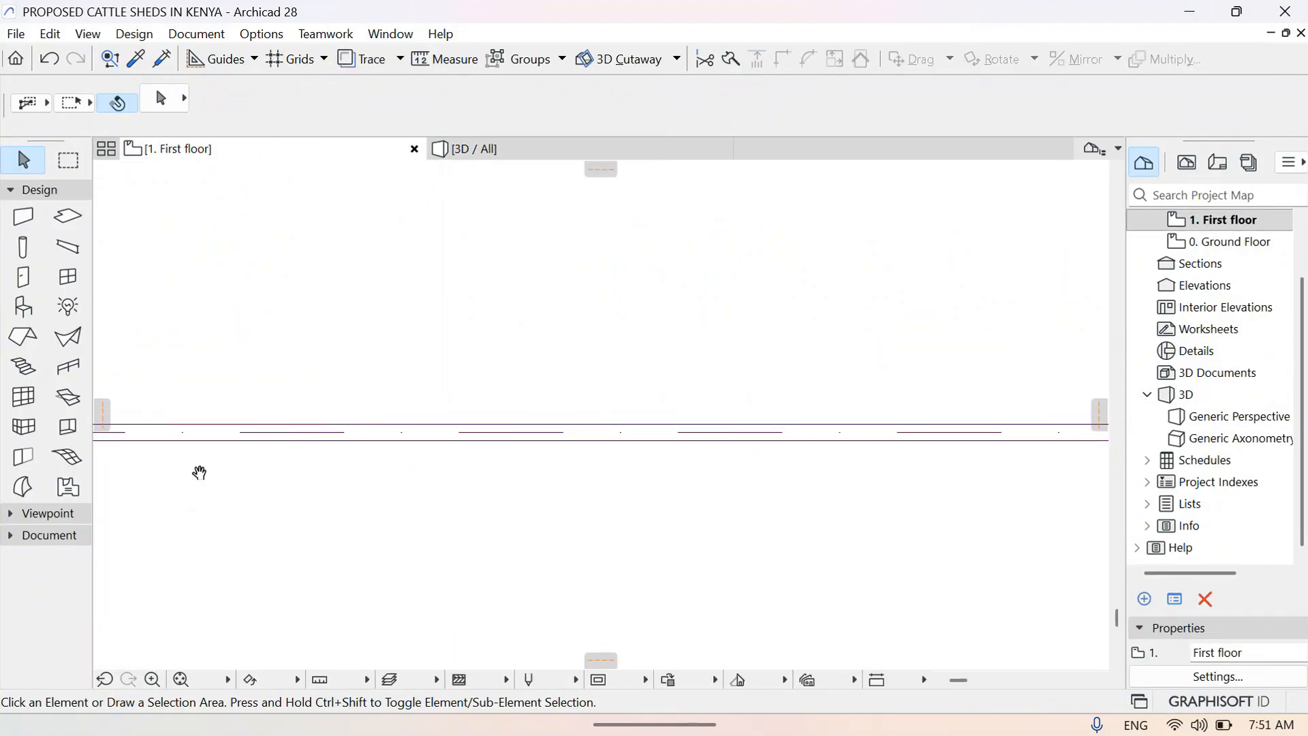
{"action": "left_click", "coordinate": [181, 680]}
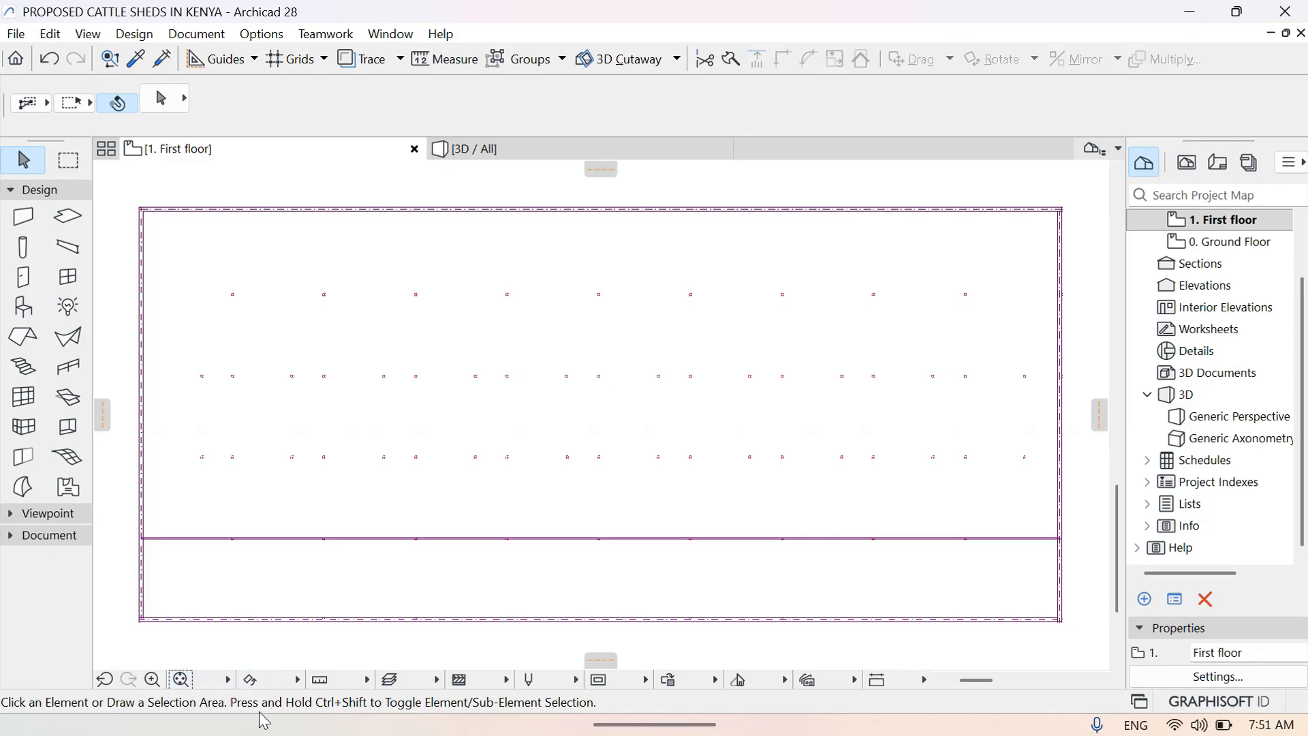
{"action": "left_click", "coordinate": [488, 543]}
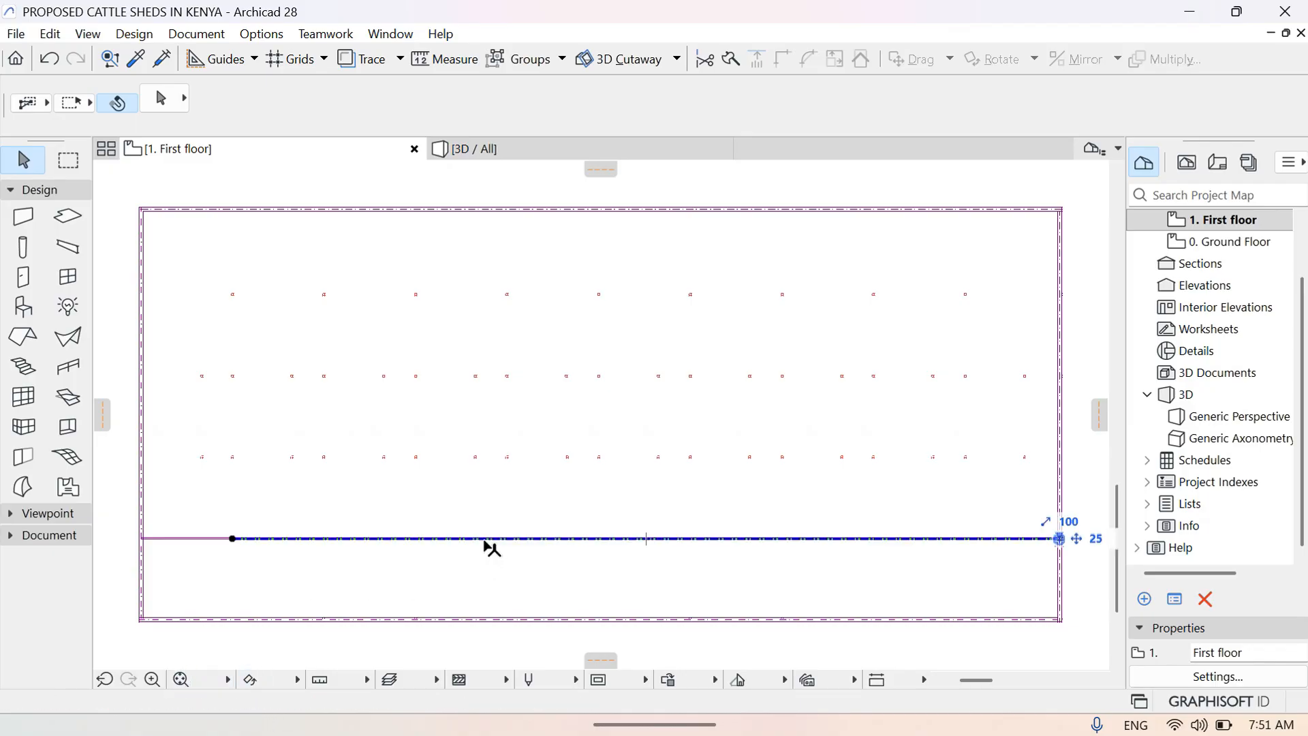
{"action": "right_click", "coordinate": [490, 546]}
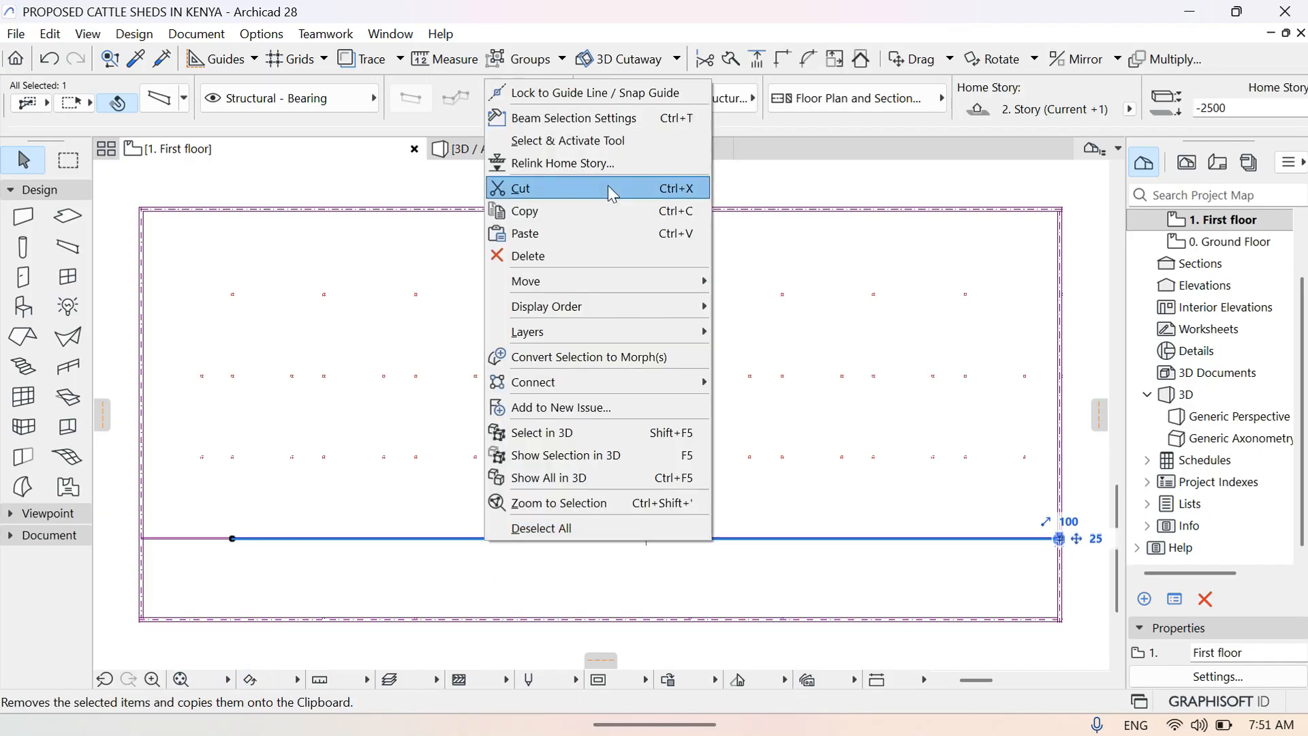
{"action": "mouse_move", "coordinate": [611, 281]}
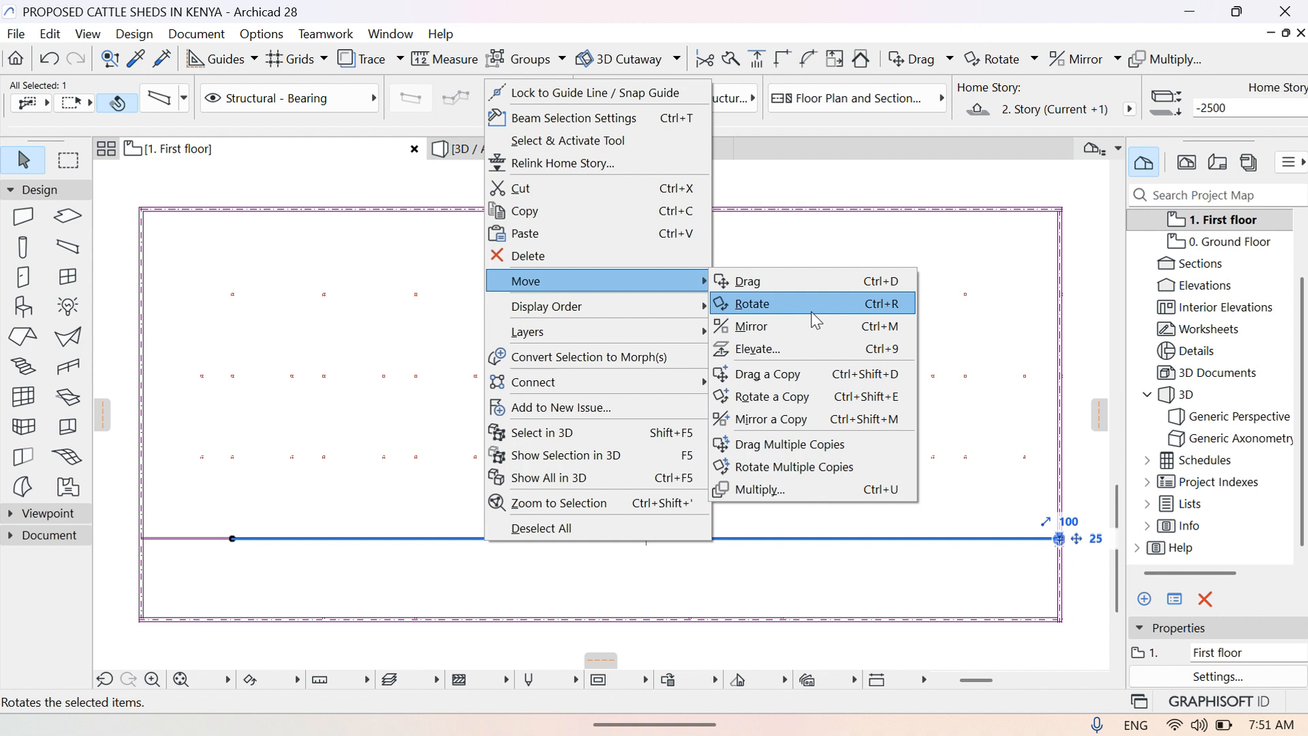
{"action": "left_click", "coordinate": [813, 444]}
{"action": "left_click", "coordinate": [430, 538]}
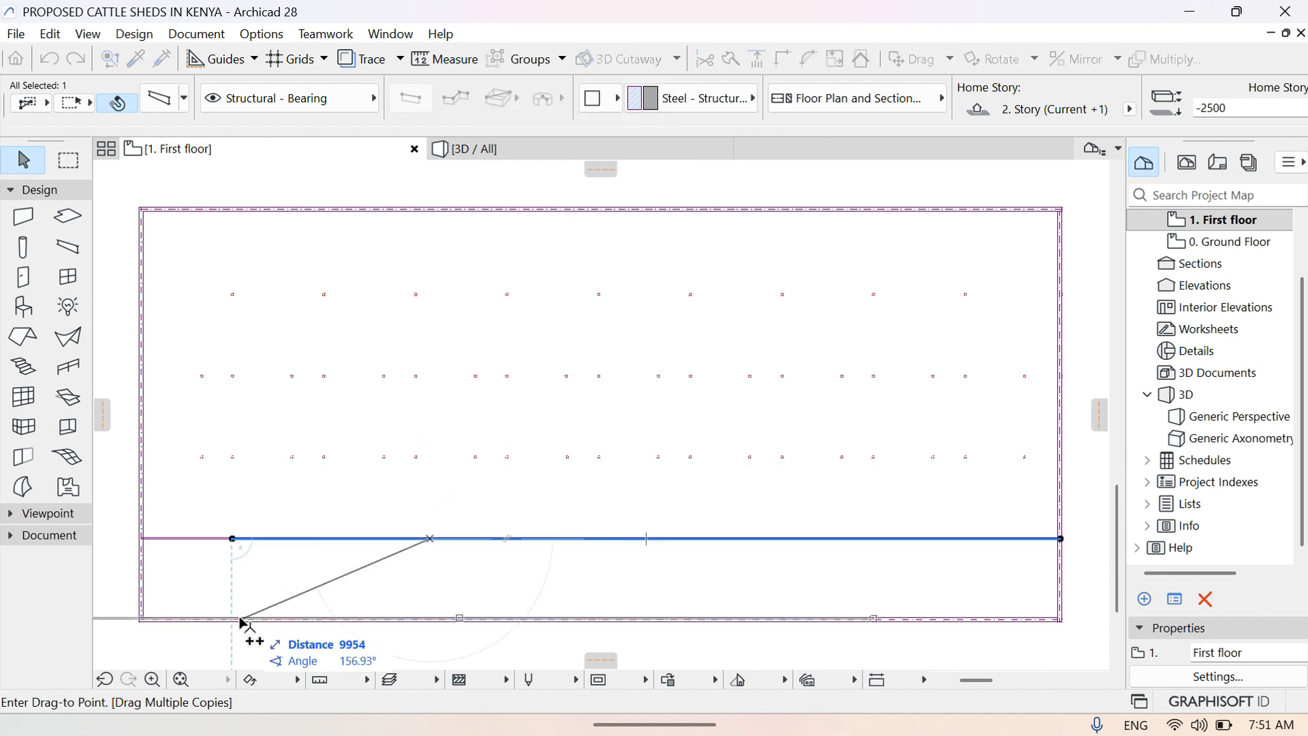
{"action": "left_click", "coordinate": [152, 679]}
{"action": "left_click", "coordinate": [402, 438]}
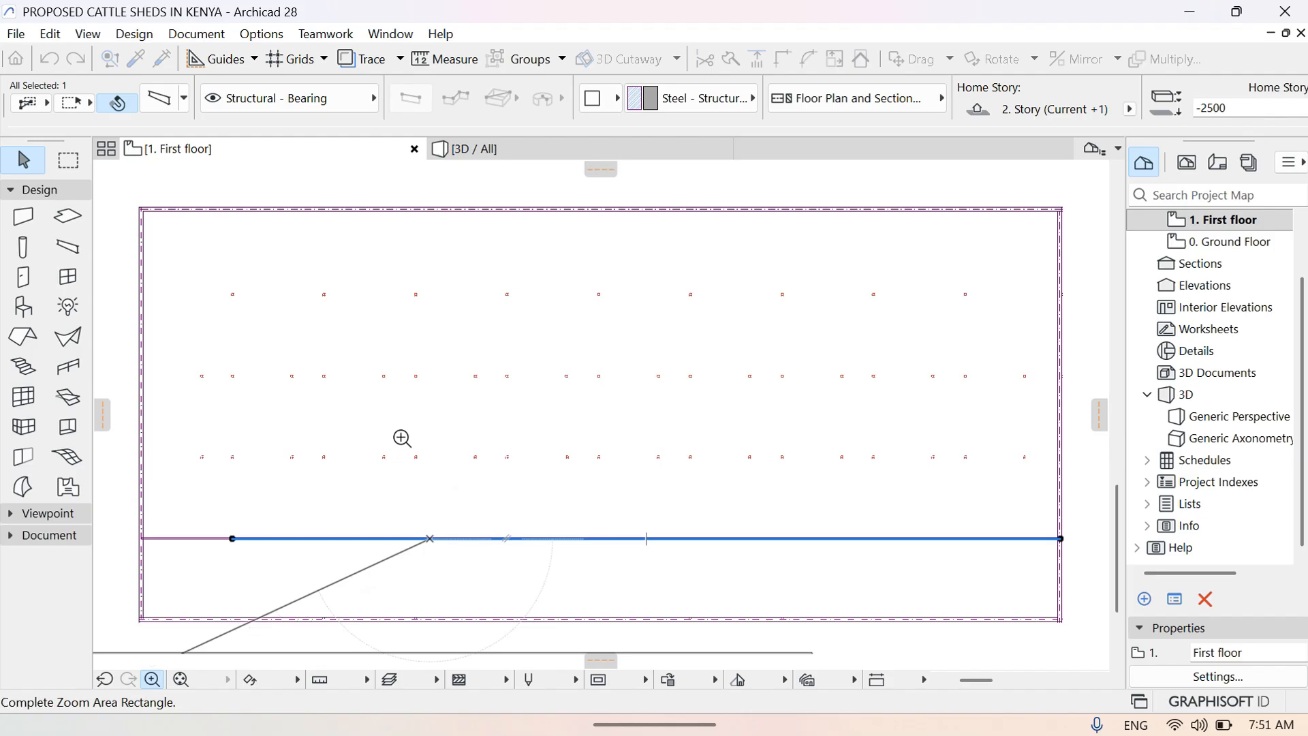
{"action": "left_click", "coordinate": [467, 488]}
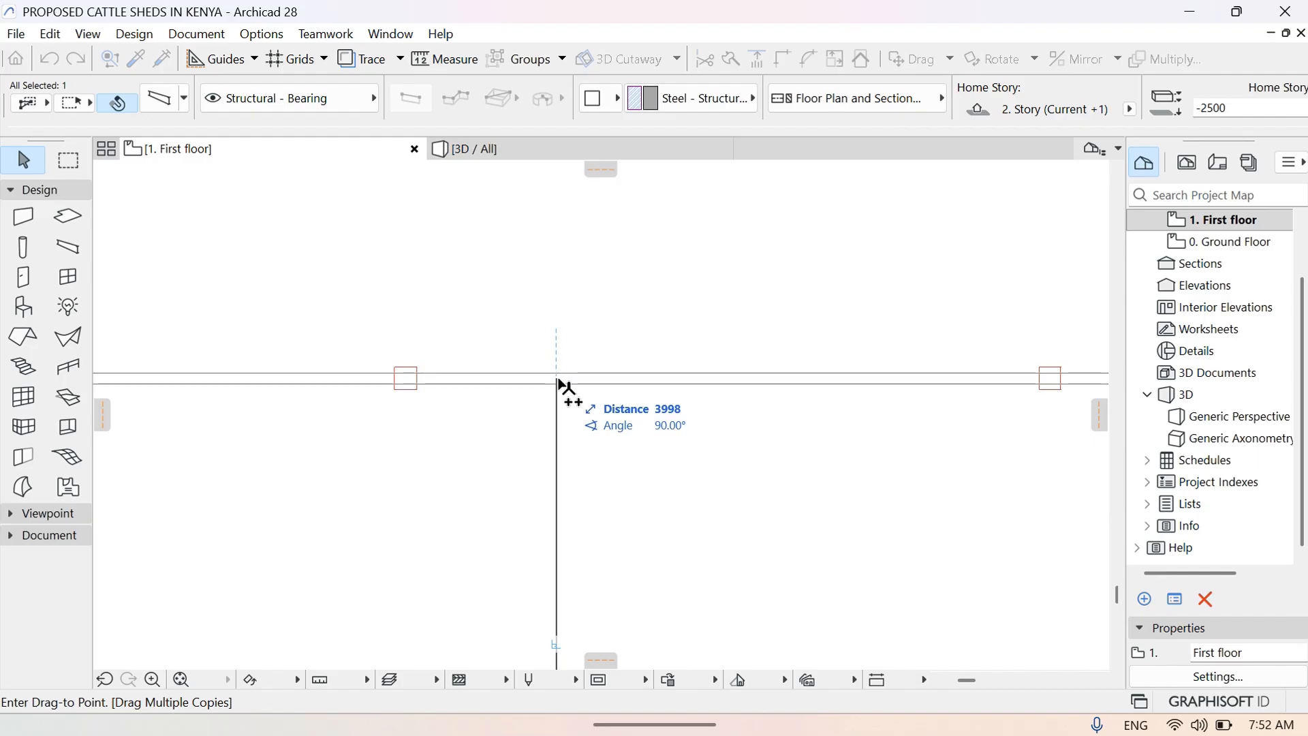
{"action": "left_click", "coordinate": [558, 380]}
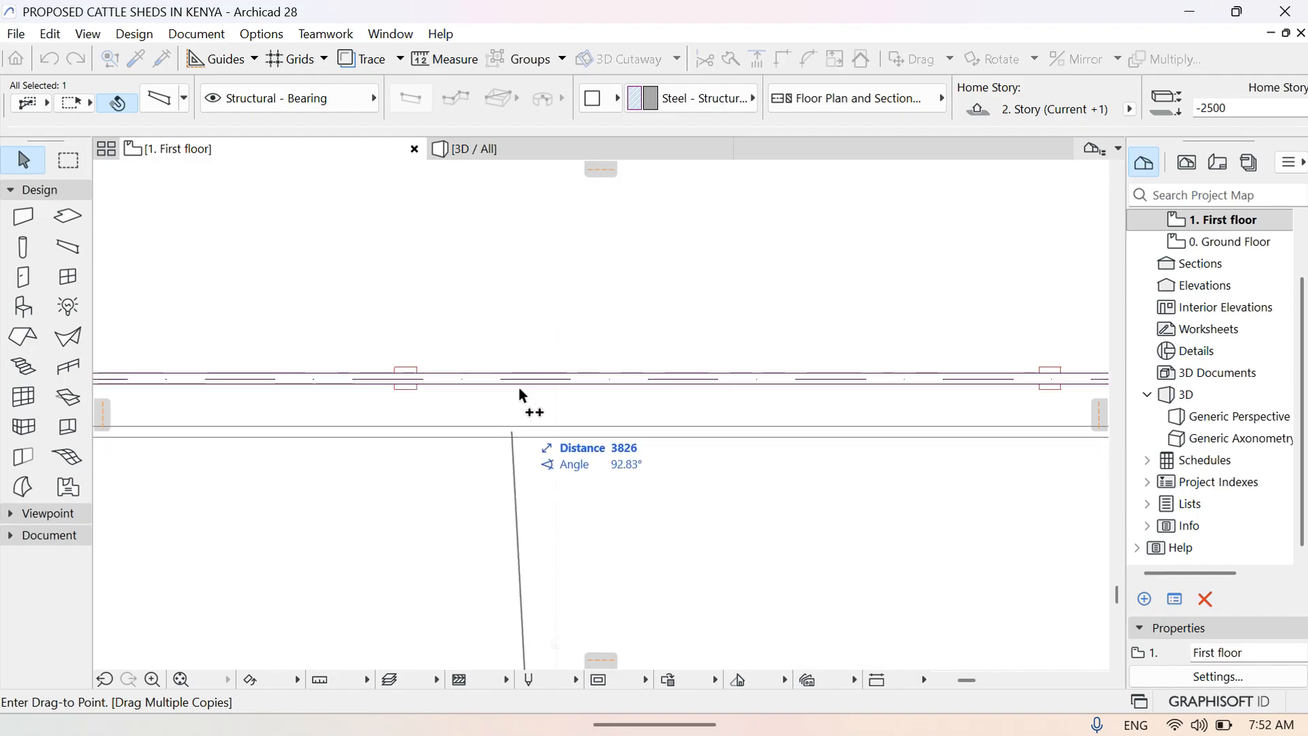
Place another copy of the long beam about 8000 above the original, centred on the third column row
{"action": "left_click", "coordinate": [181, 678]}
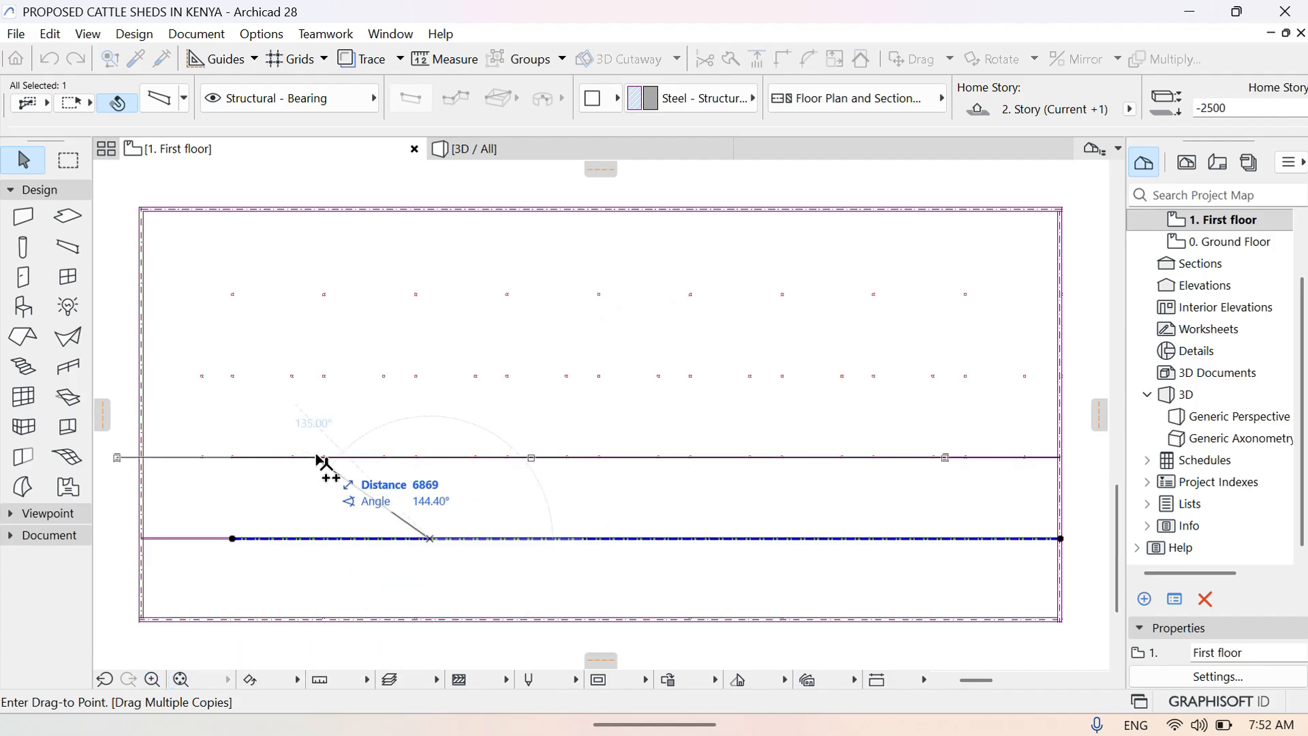
{"action": "left_click", "coordinate": [153, 679]}
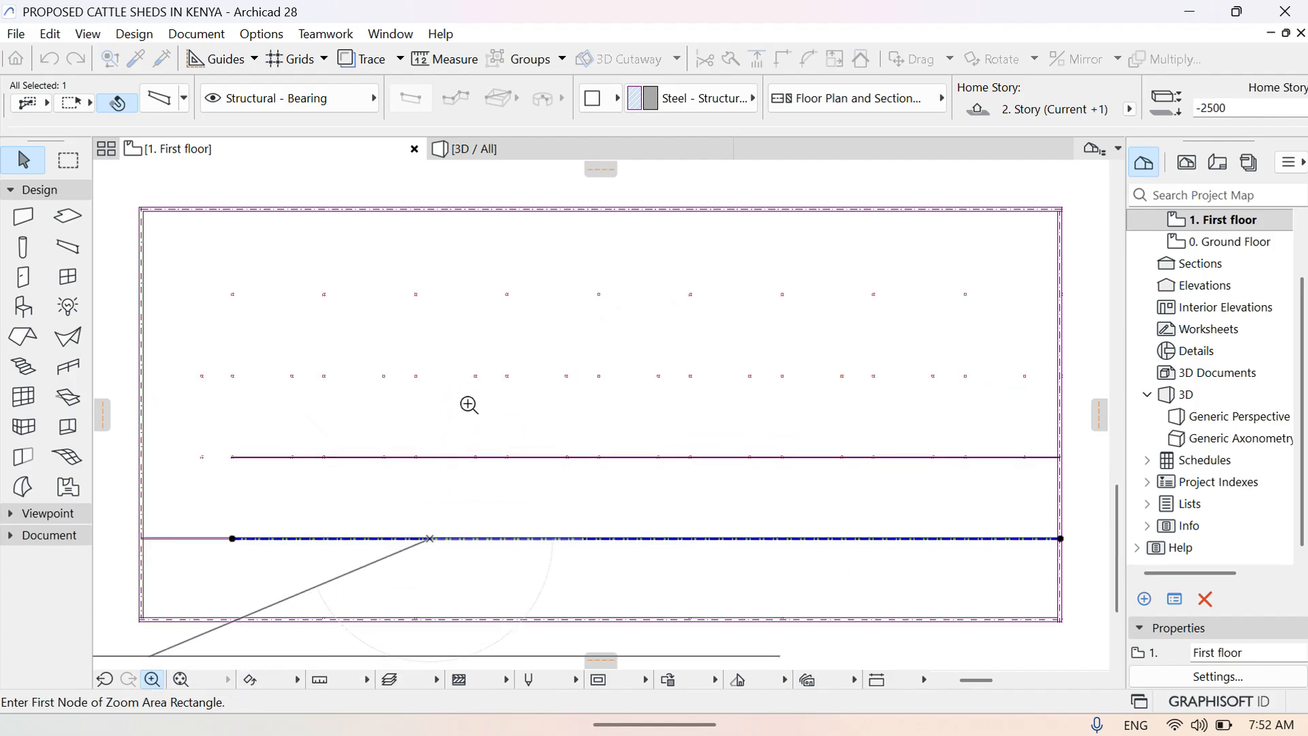
{"action": "left_click", "coordinate": [461, 358]}
{"action": "left_click", "coordinate": [535, 395]}
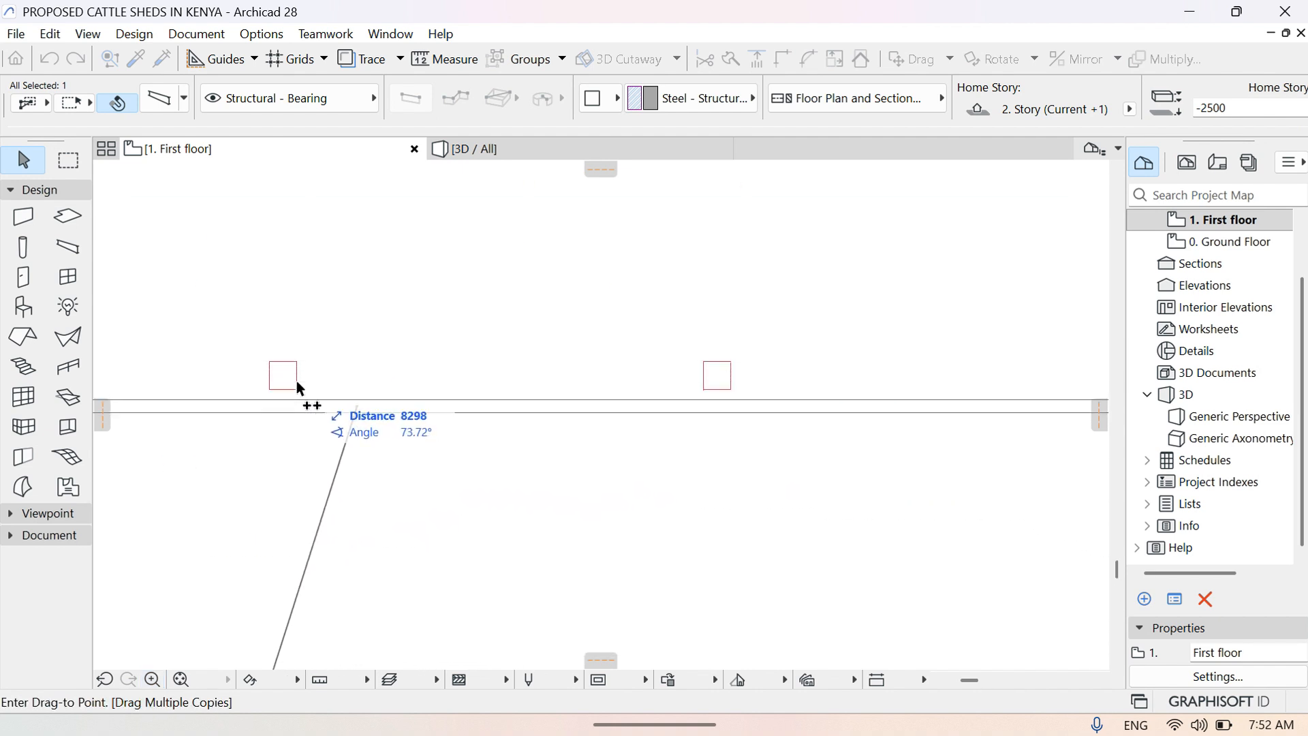
{"action": "middle_click_drag", "start_coordinate": [150, 348], "coordinate": [150, 348]}
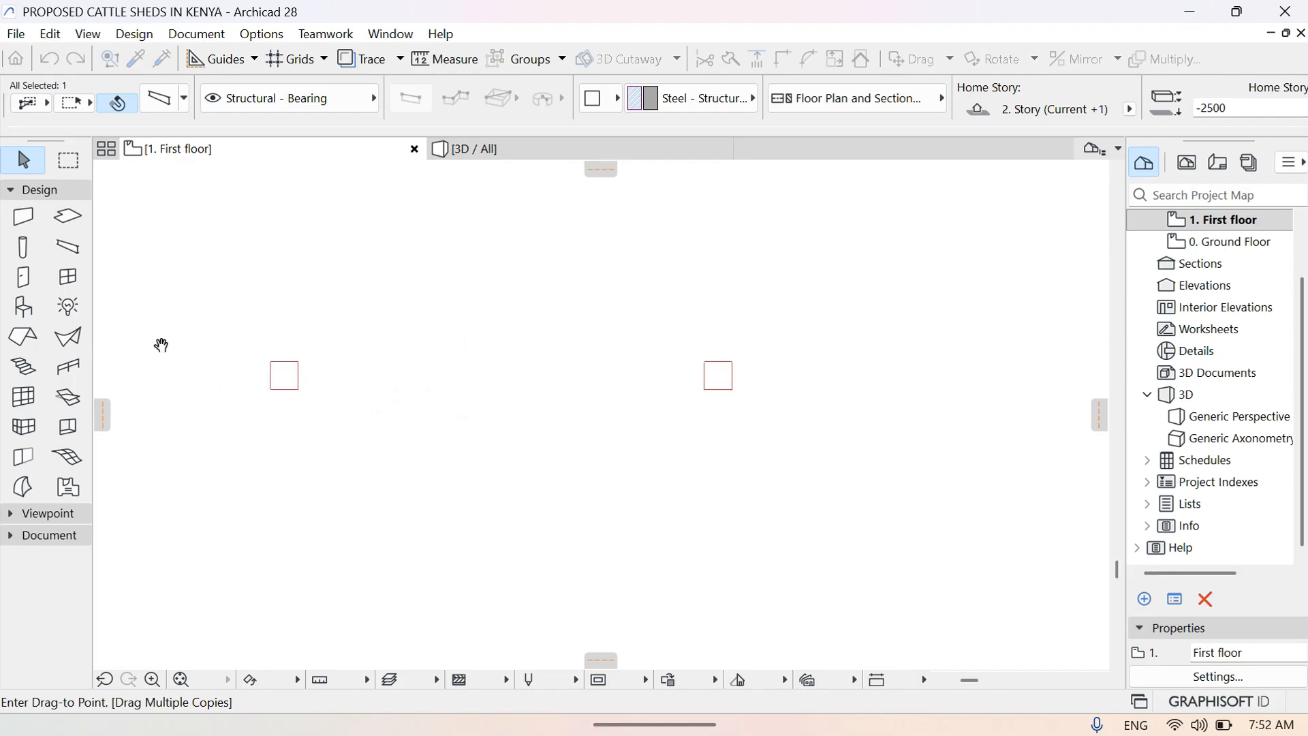
{"action": "middle_click_drag", "start_coordinate": [563, 280], "coordinate": [914, 280]}
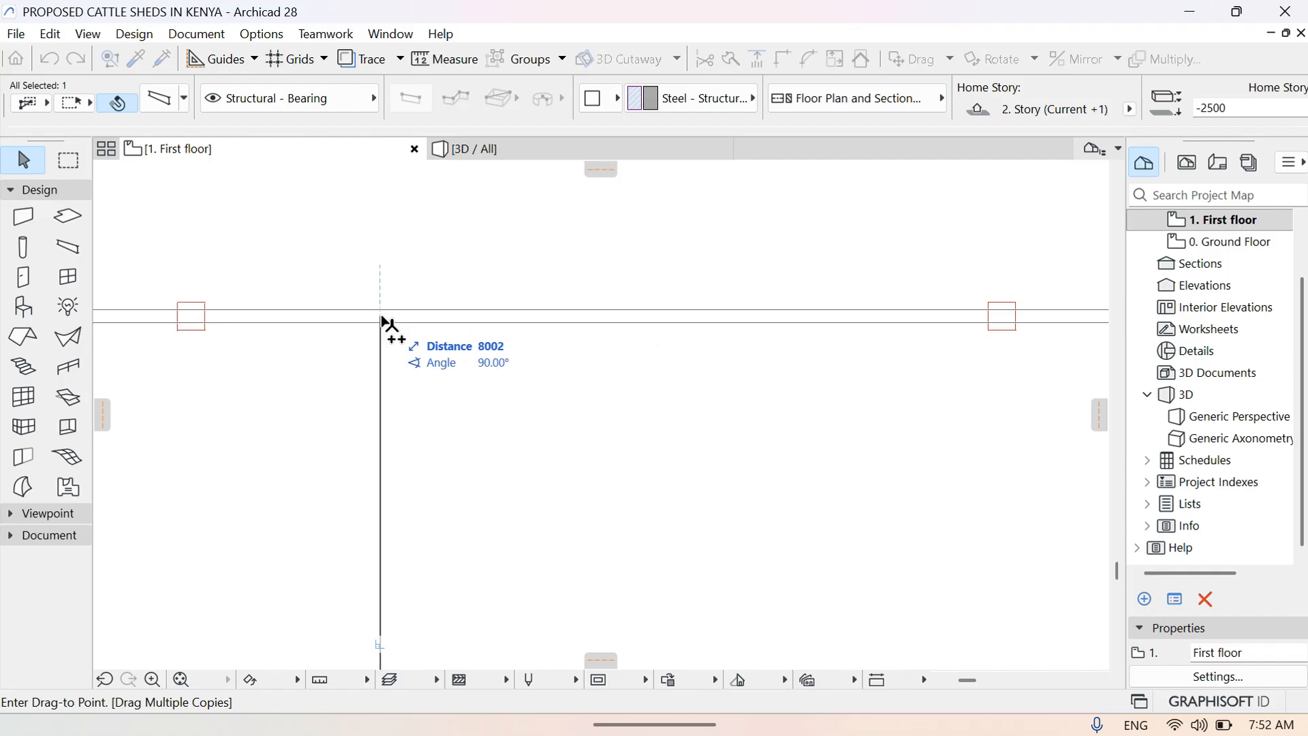
{"action": "left_click", "coordinate": [382, 320]}
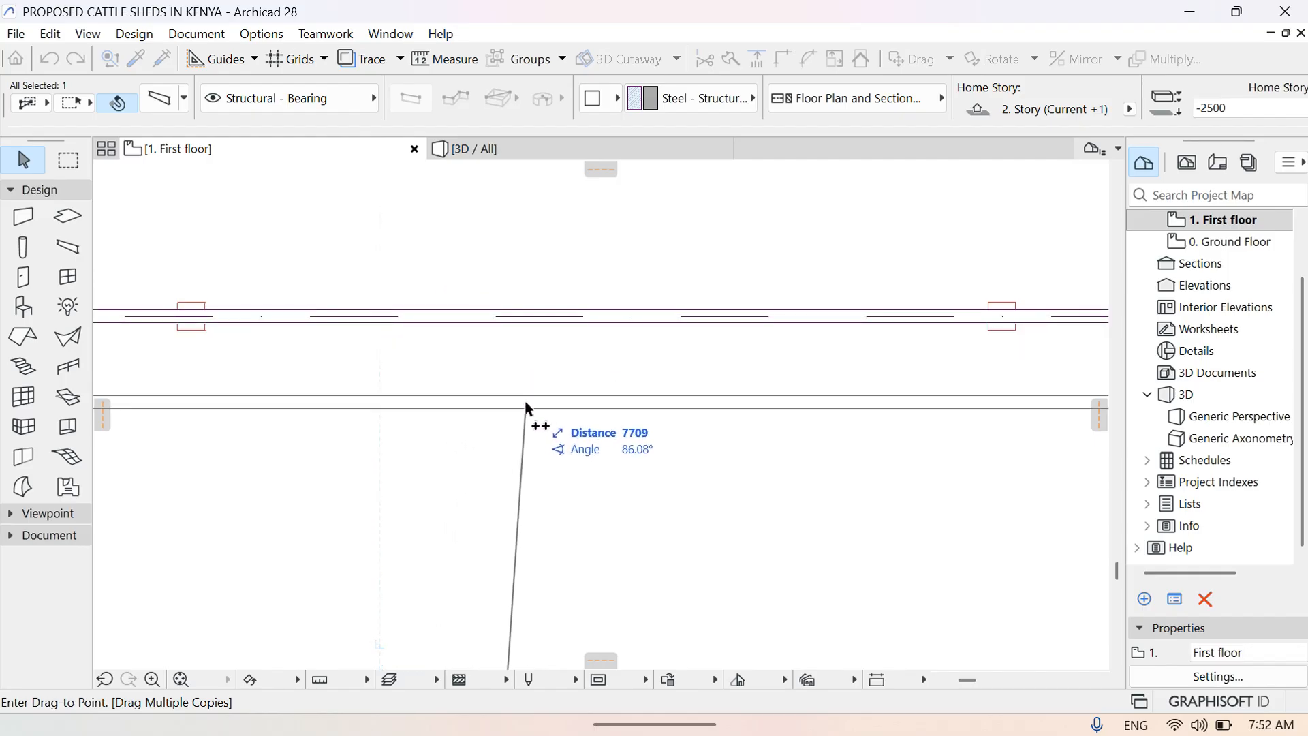
Place the last copy of the long beam about 12000 above the original on the uppermost column row and finish copying
{"action": "middle_click_drag", "start_coordinate": [527, 405], "coordinate": [521, 582]}
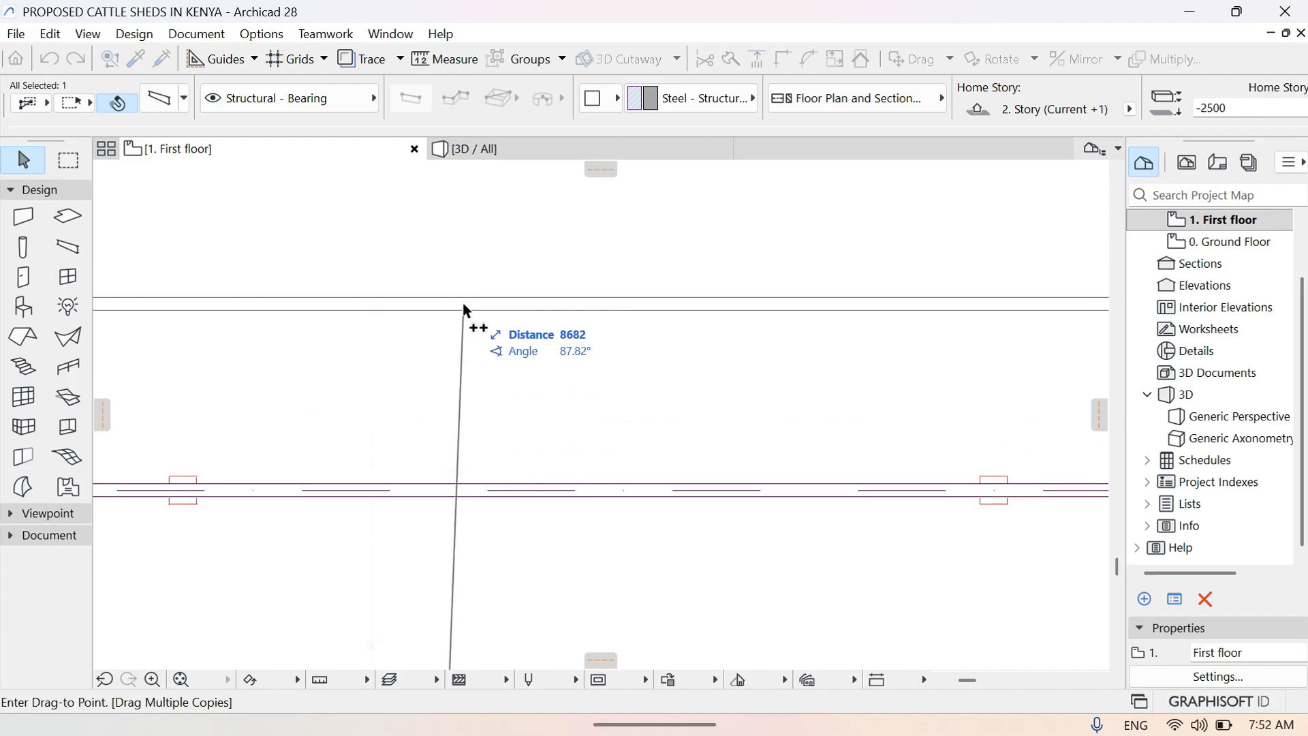
{"action": "middle_click_drag", "start_coordinate": [466, 311], "coordinate": [526, 262]}
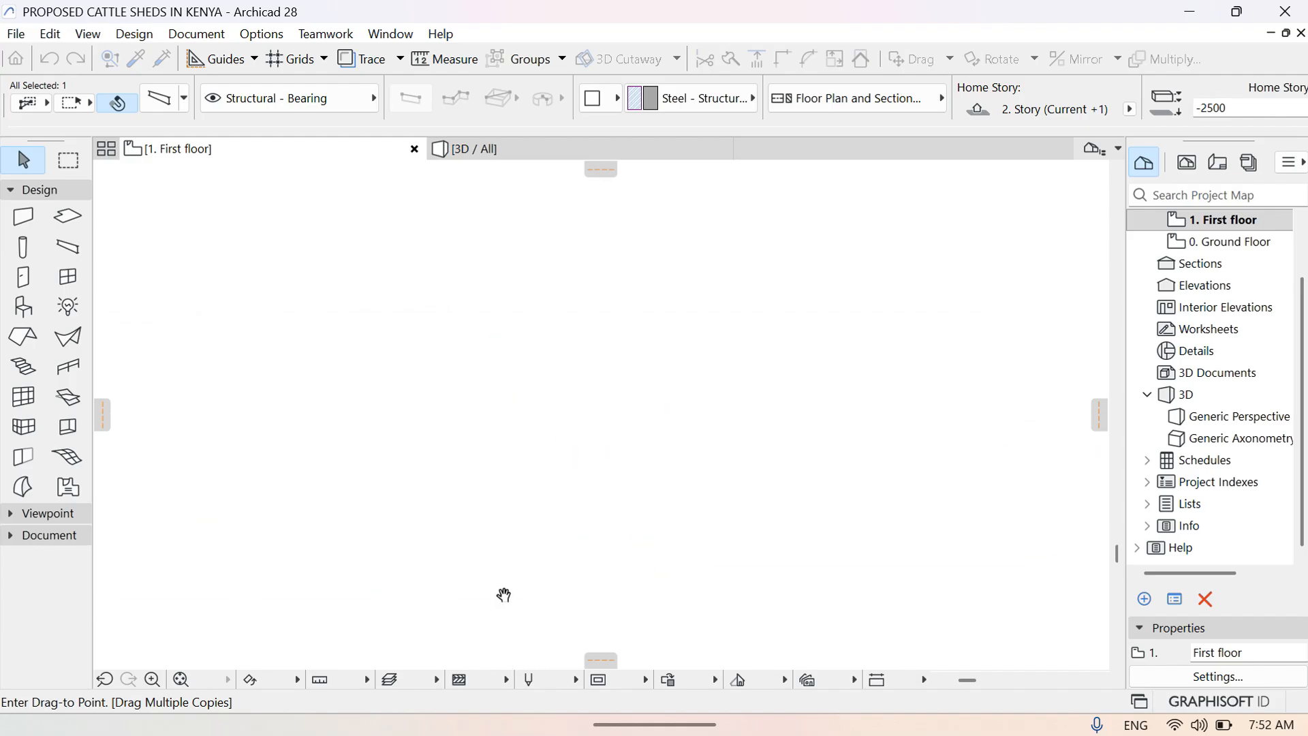
{"action": "mouse_move", "coordinate": [505, 595]}
{"action": "middle_mouse_down"}
{"action": "mouse_move", "coordinate": [488, 345]}
{"action": "mouse_move", "coordinate": [400, 365]}
{"action": "mouse_move", "coordinate": [430, 525]}
{"action": "middle_mouse_up"}
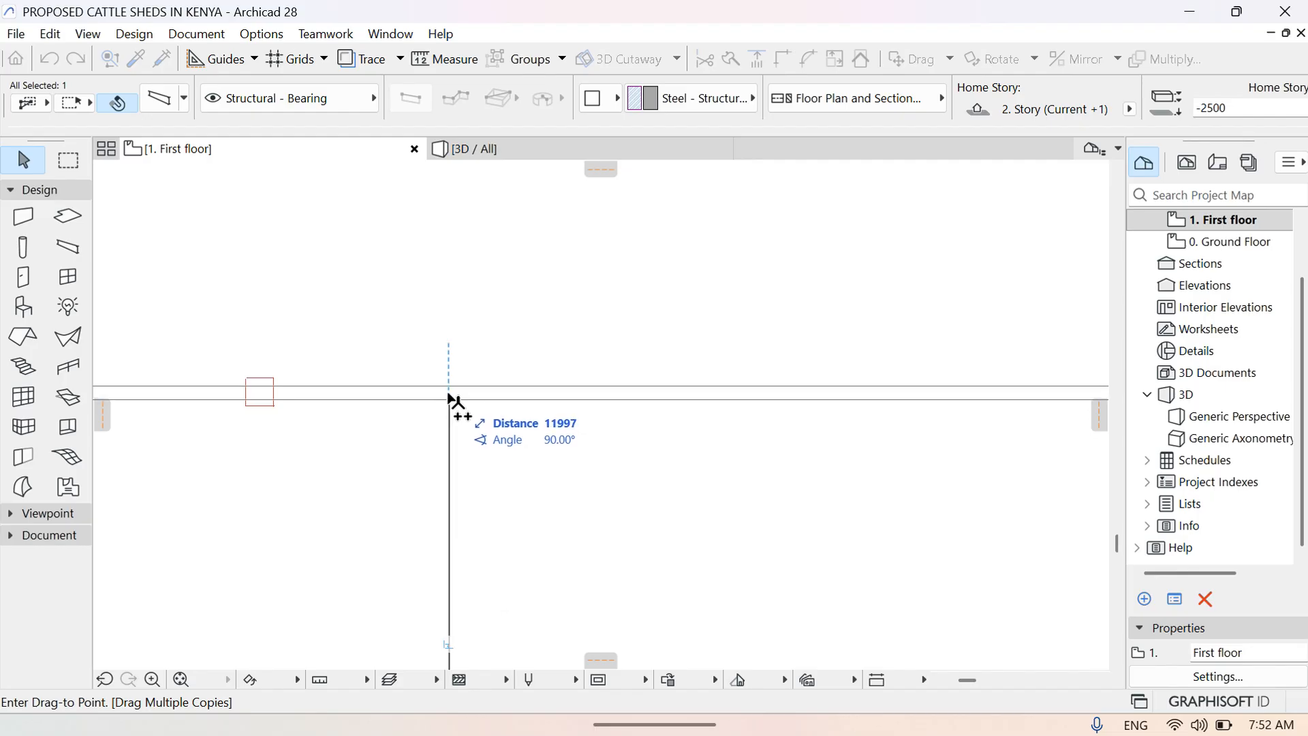
{"action": "middle_click_drag", "start_coordinate": [464, 315], "coordinate": [507, 536]}
{"action": "middle_click_drag", "start_coordinate": [471, 268], "coordinate": [452, 435]}
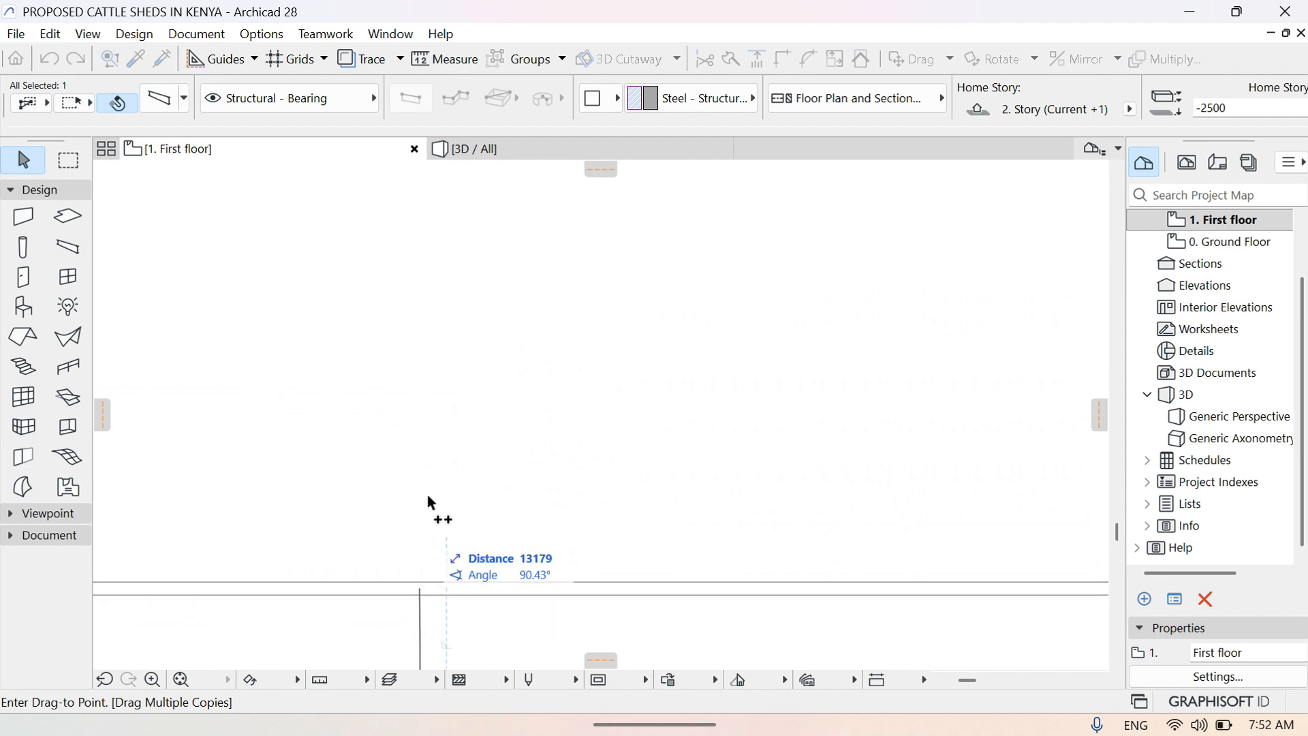
{"action": "middle_click_drag", "start_coordinate": [432, 509], "coordinate": [513, 206]}
{"action": "middle_click_drag", "start_coordinate": [494, 435], "coordinate": [492, 428]}
{"action": "middle_click_drag", "start_coordinate": [453, 313], "coordinate": [380, 598]}
{"action": "middle_click_drag", "start_coordinate": [396, 359], "coordinate": [334, 398]}
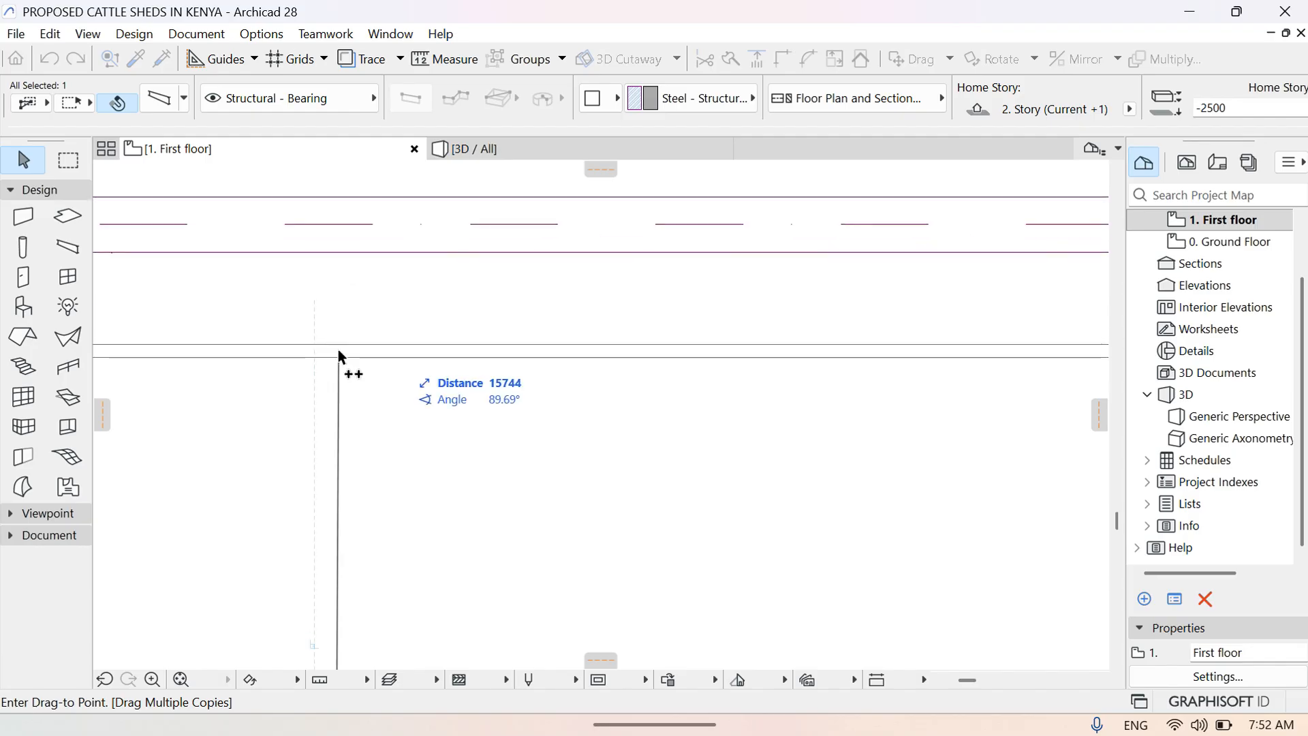
{"action": "left_click", "coordinate": [316, 466]}
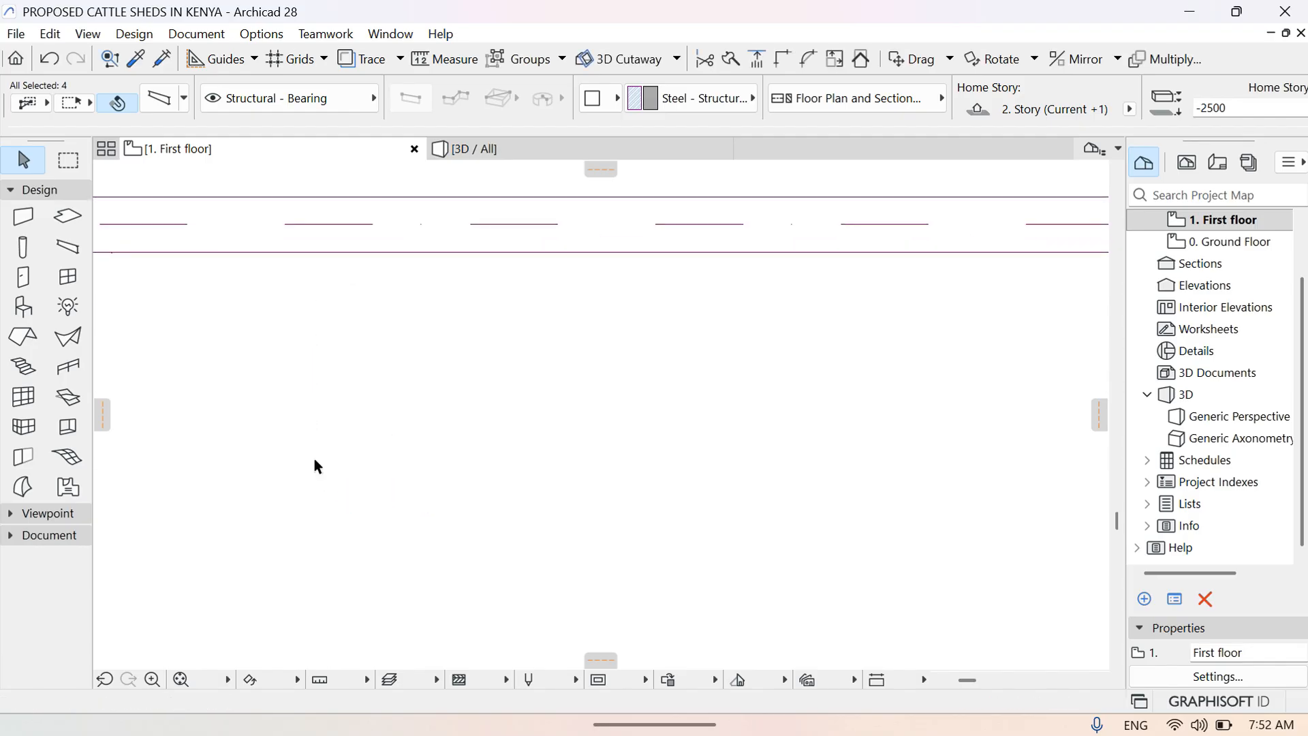
{"action": "left_click", "coordinate": [180, 680]}
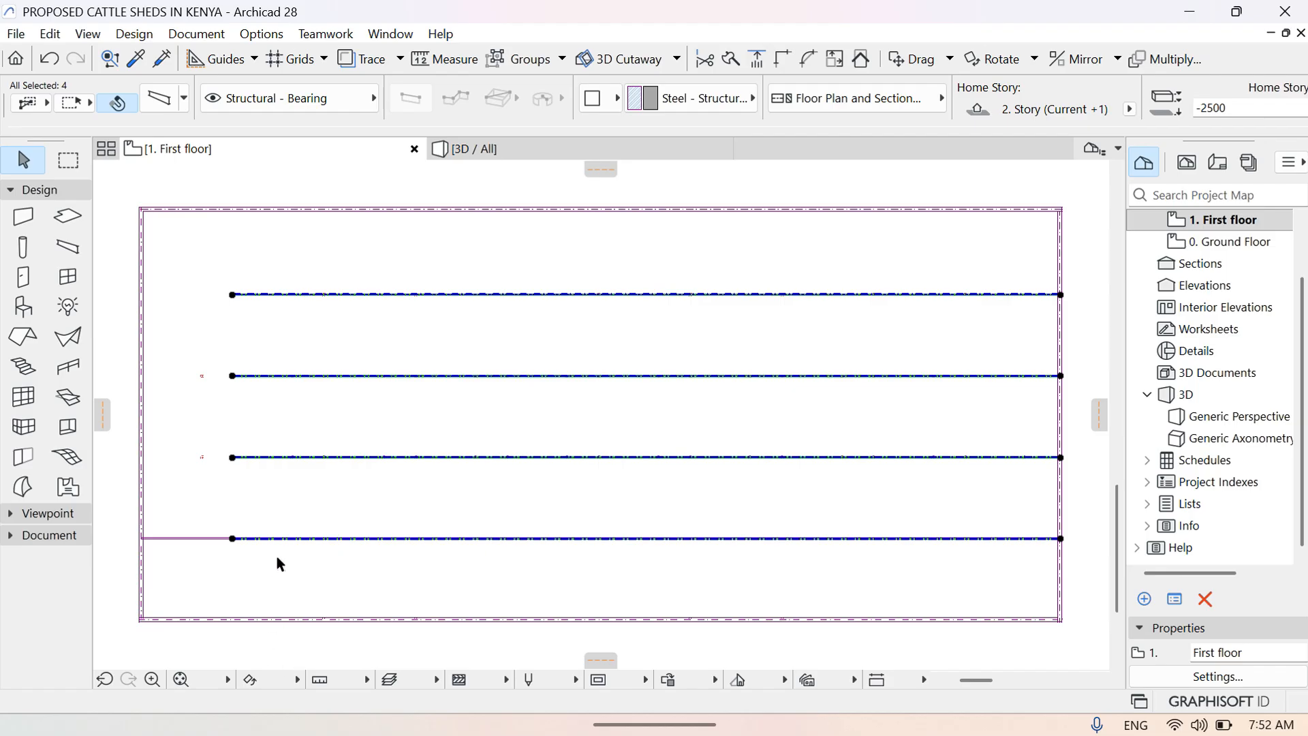
Drag a copy of the short left-hand steel beam straight up about 4000 onto the second column row
{"action": "left_click", "coordinate": [190, 539]}
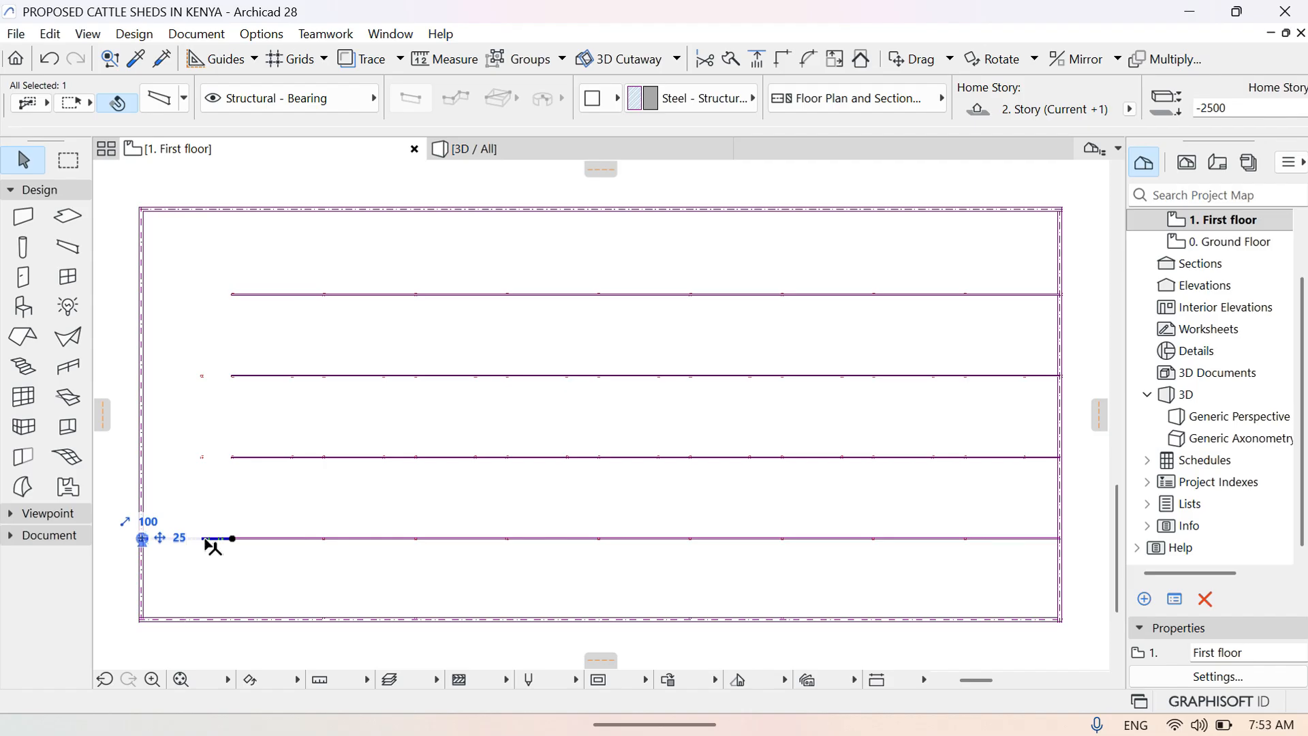
{"action": "right_click", "coordinate": [212, 546]}
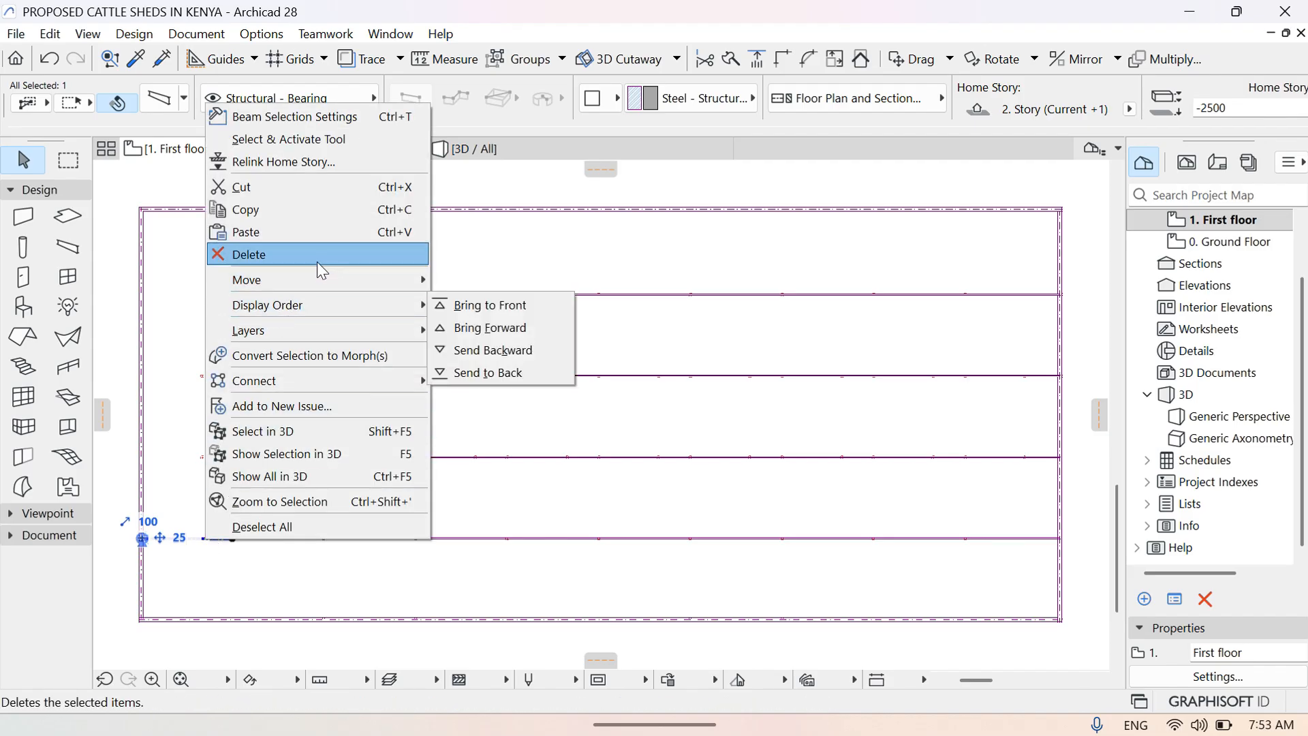
{"action": "mouse_move", "coordinate": [336, 276]}
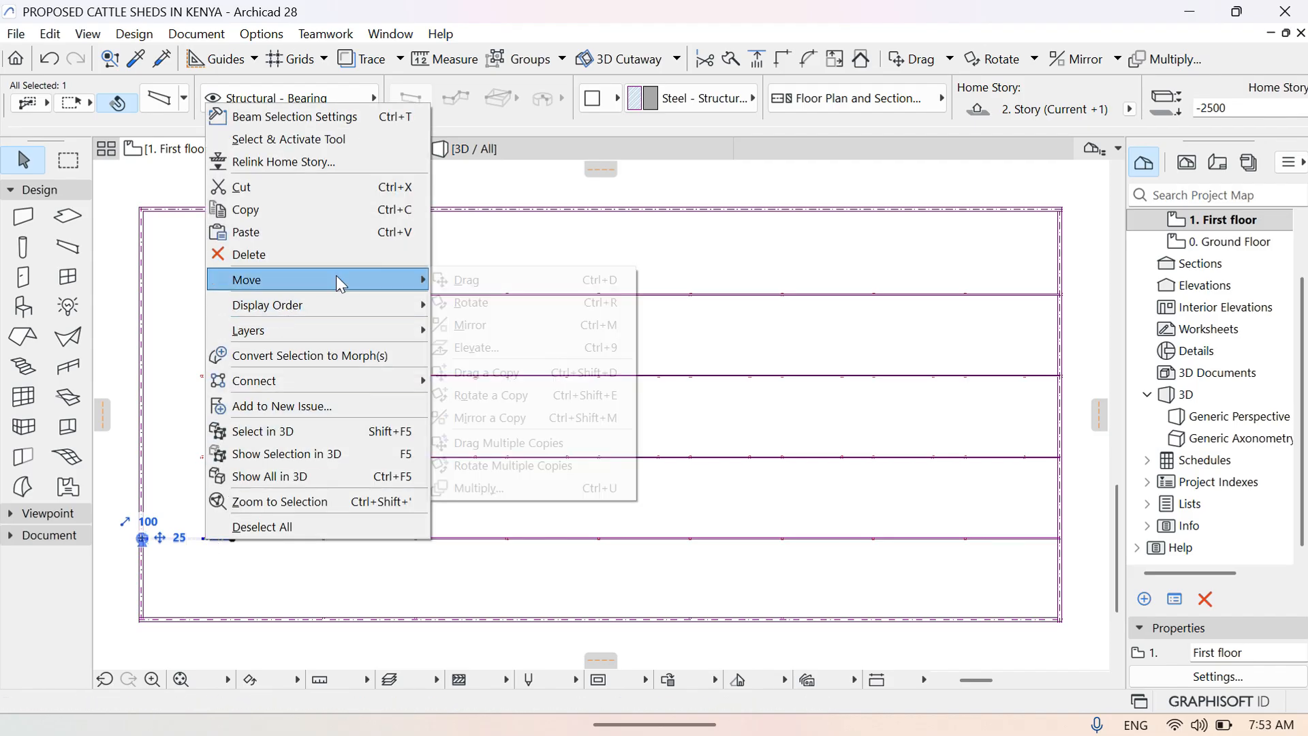
{"action": "left_click", "coordinate": [529, 376]}
{"action": "left_click", "coordinate": [177, 538]}
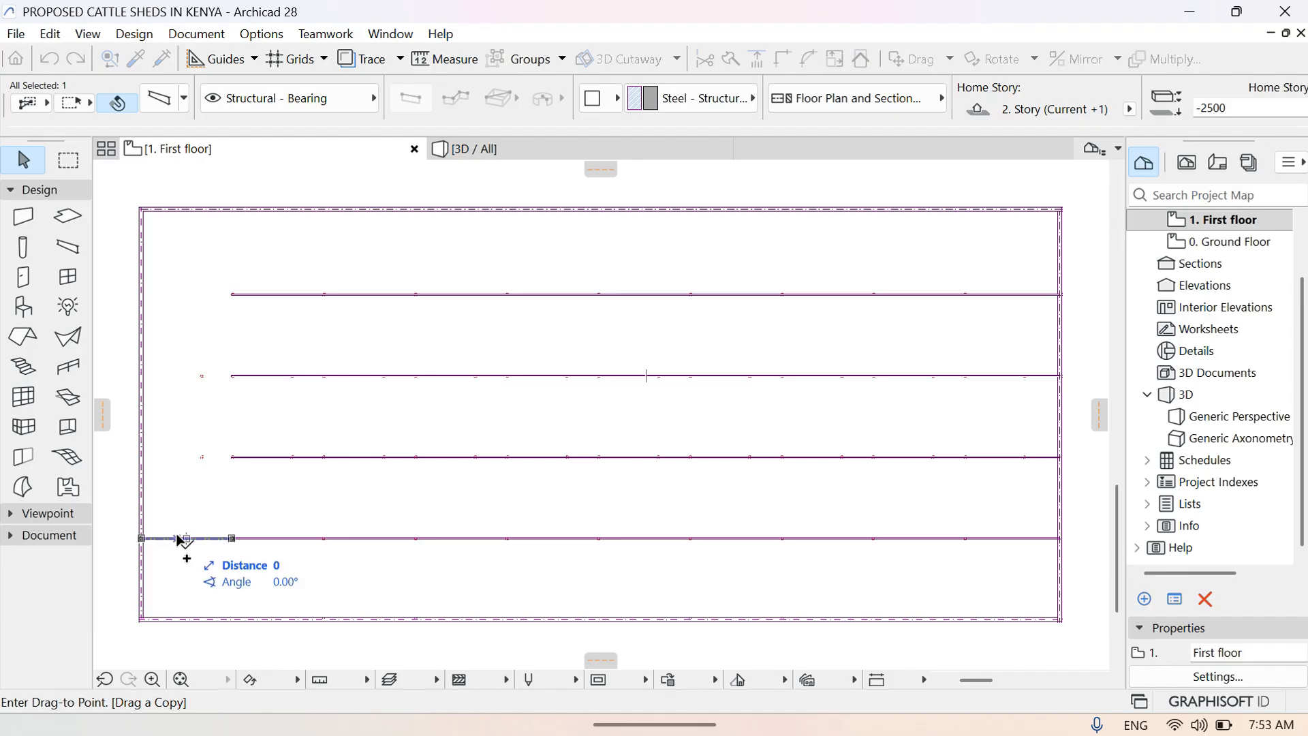
{"action": "left_click", "coordinate": [154, 681]}
{"action": "left_click", "coordinate": [139, 439]}
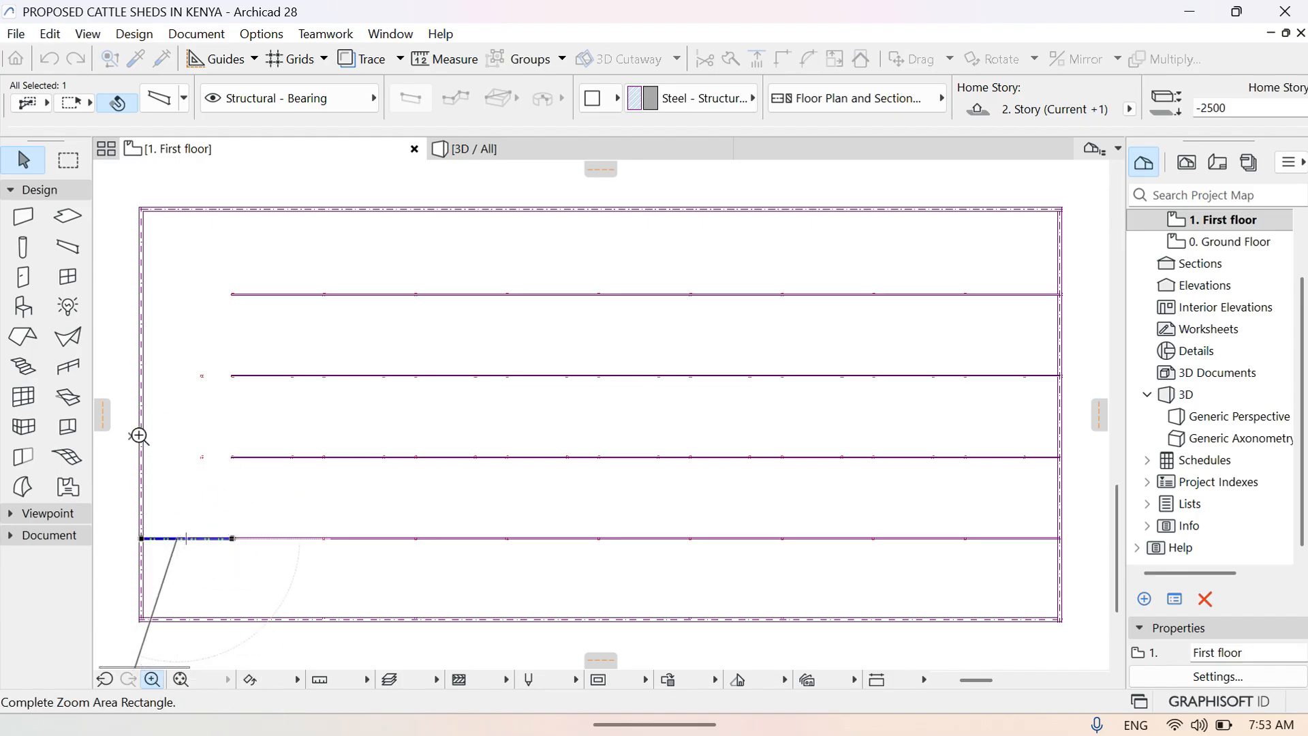
{"action": "left_click", "coordinate": [282, 473]}
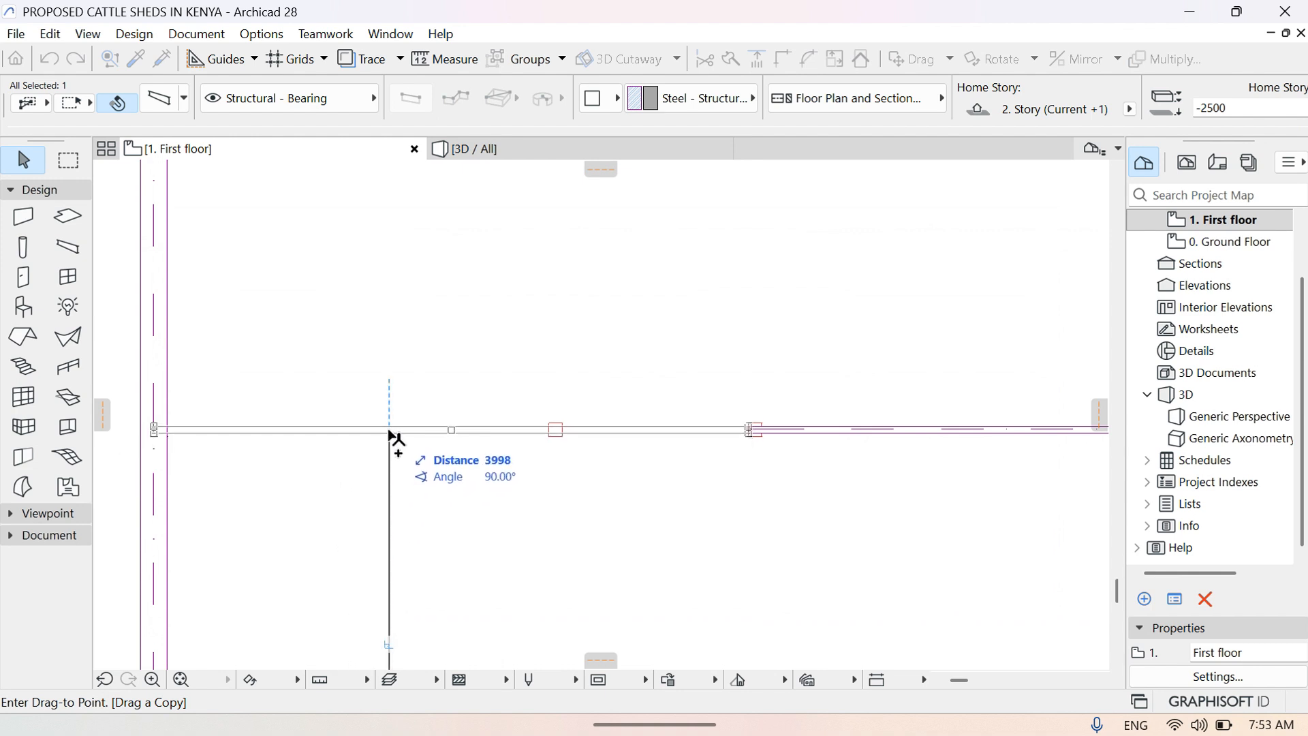
{"action": "left_click", "coordinate": [390, 430]}
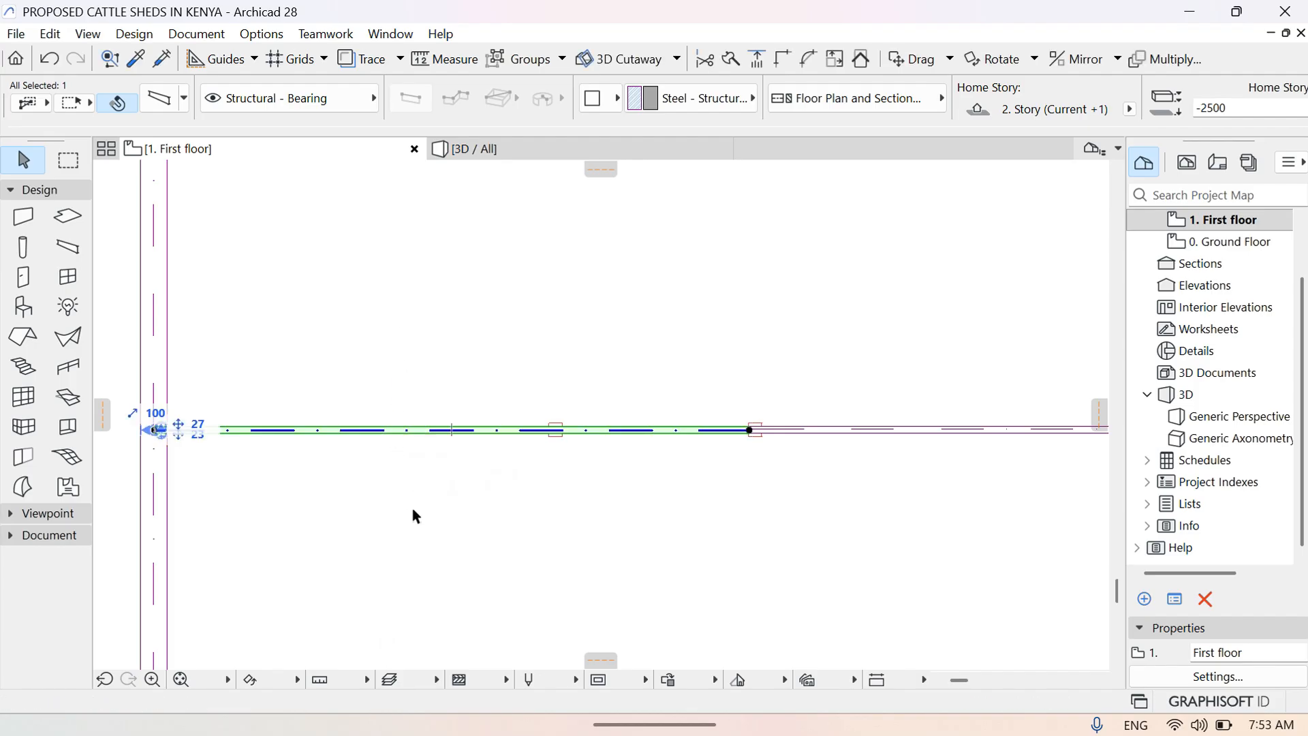
Start dragging multiple copies of the short steel beam on the second column row and place one about 3990 above, on the third row
{"action": "middle_click_drag", "start_coordinate": [417, 516], "coordinate": [365, 307]}
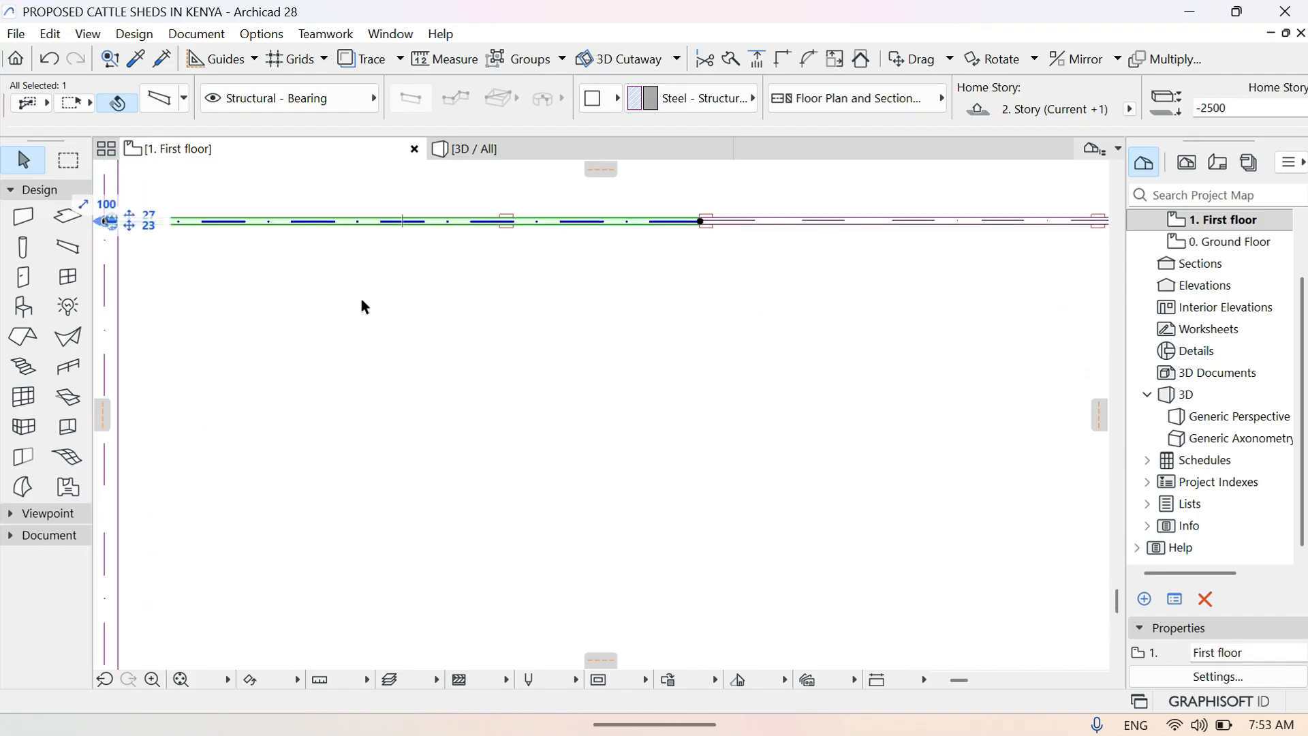
{"action": "middle_click_drag", "start_coordinate": [386, 554], "coordinate": [374, 646]}
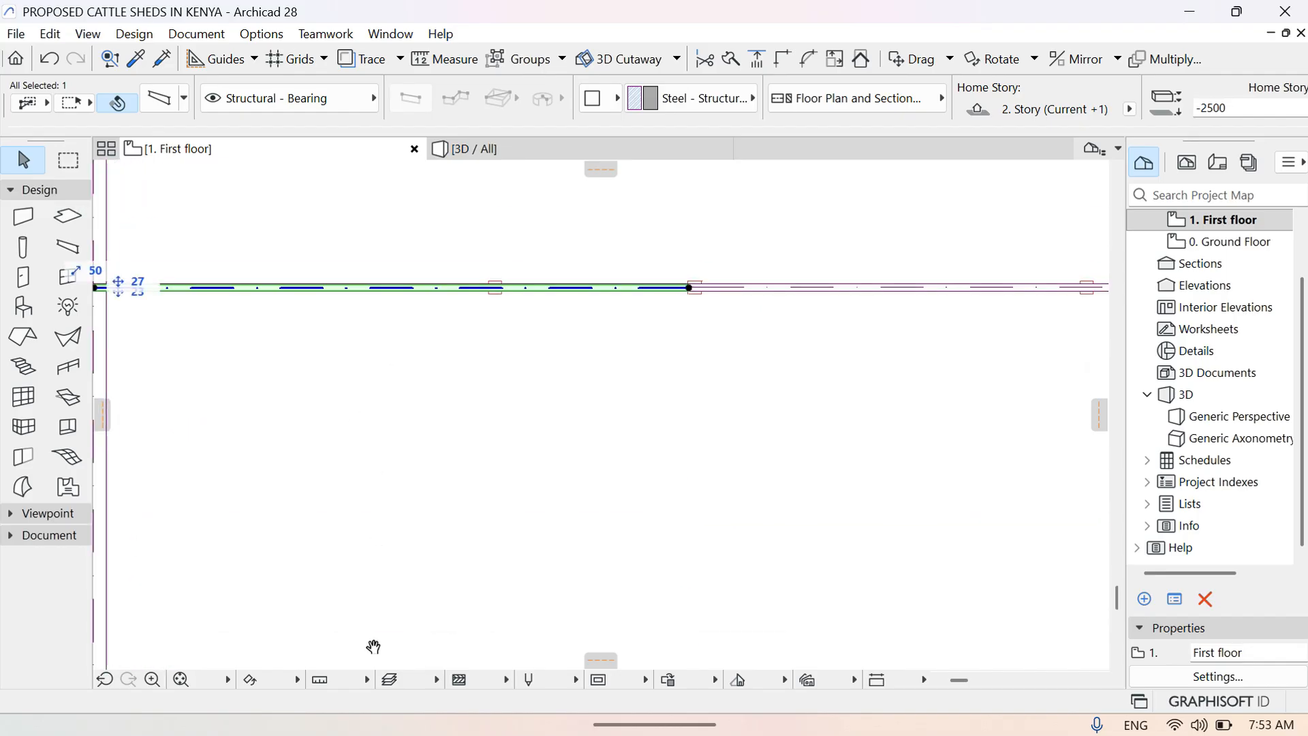
{"action": "middle_click_drag", "start_coordinate": [356, 354], "coordinate": [432, 479]}
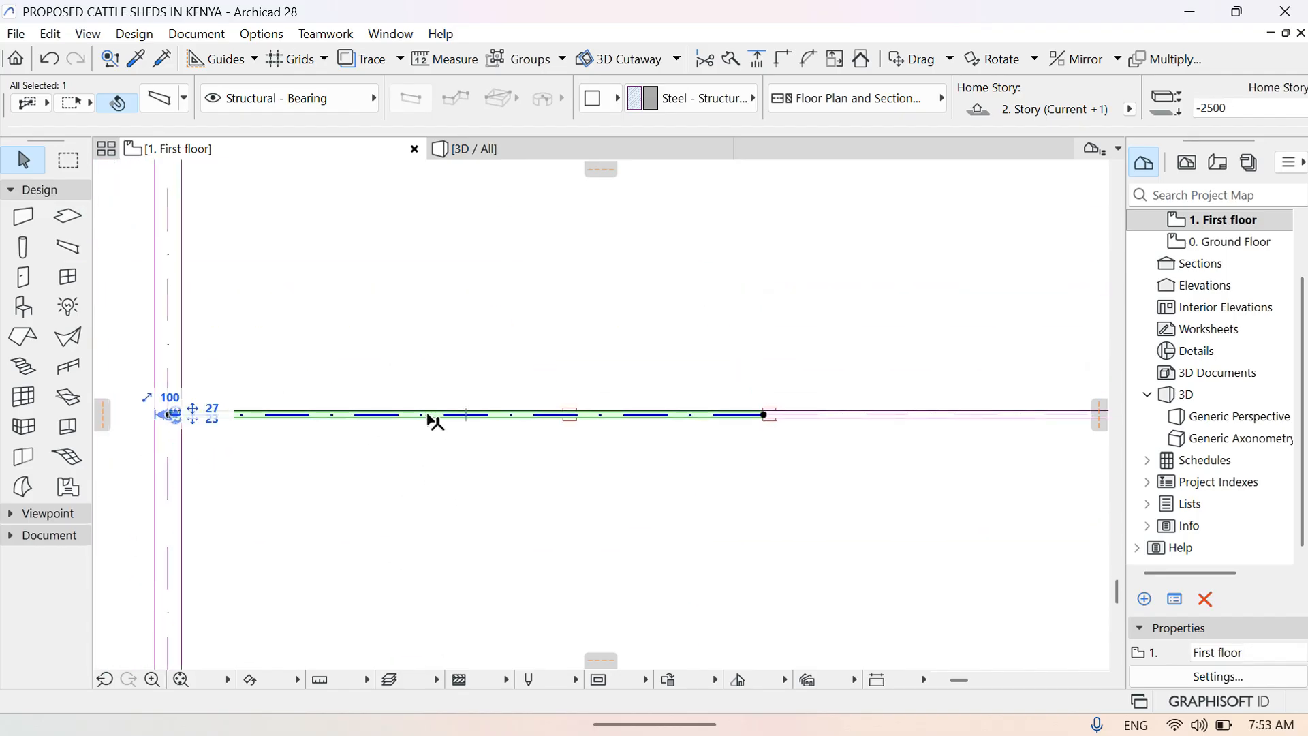
{"action": "right_click", "coordinate": [432, 421]}
{"action": "mouse_move", "coordinate": [541, 452]}
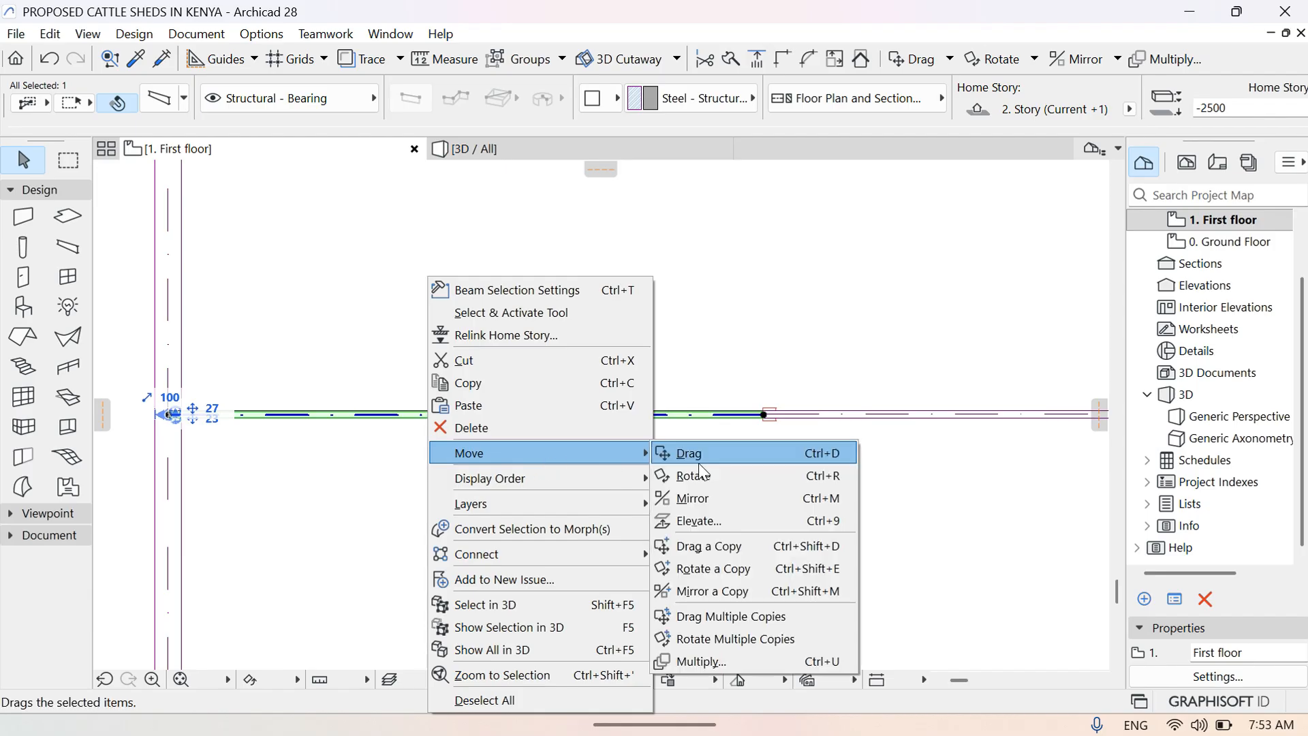
{"action": "left_click", "coordinate": [750, 618]}
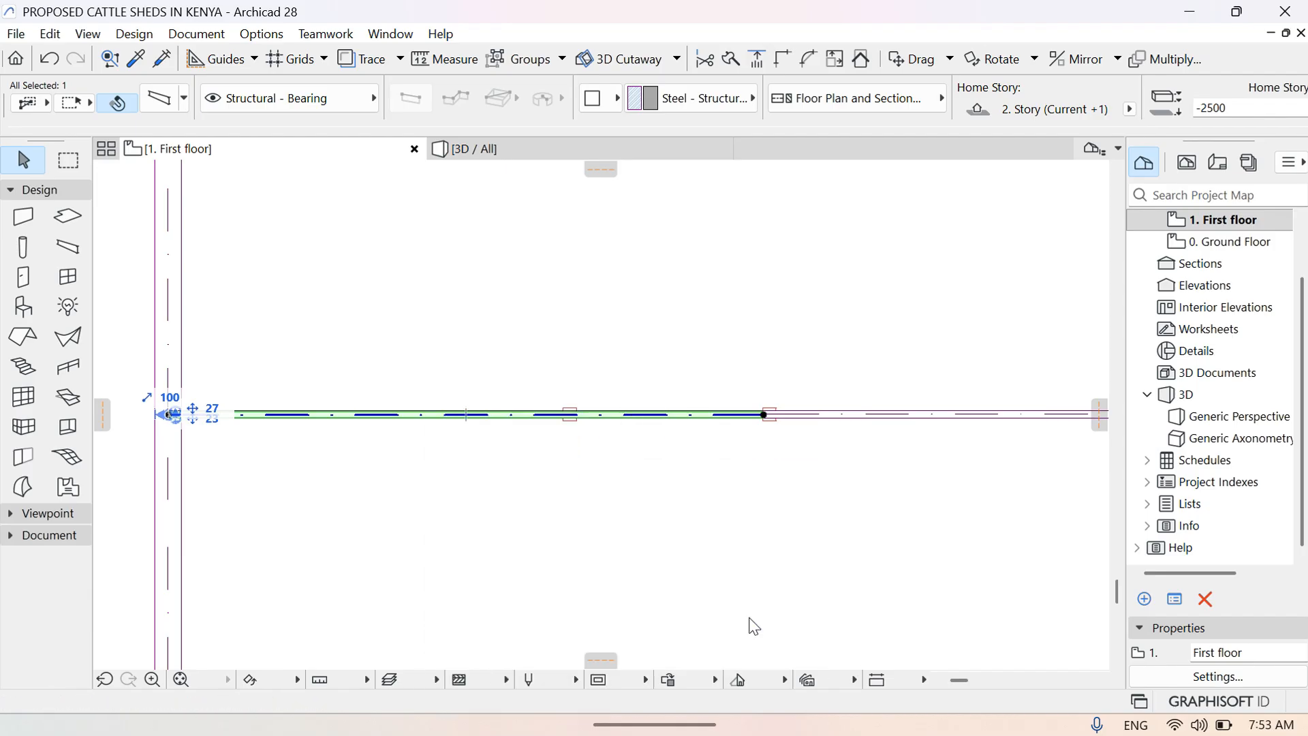
{"action": "left_click", "coordinate": [382, 414]}
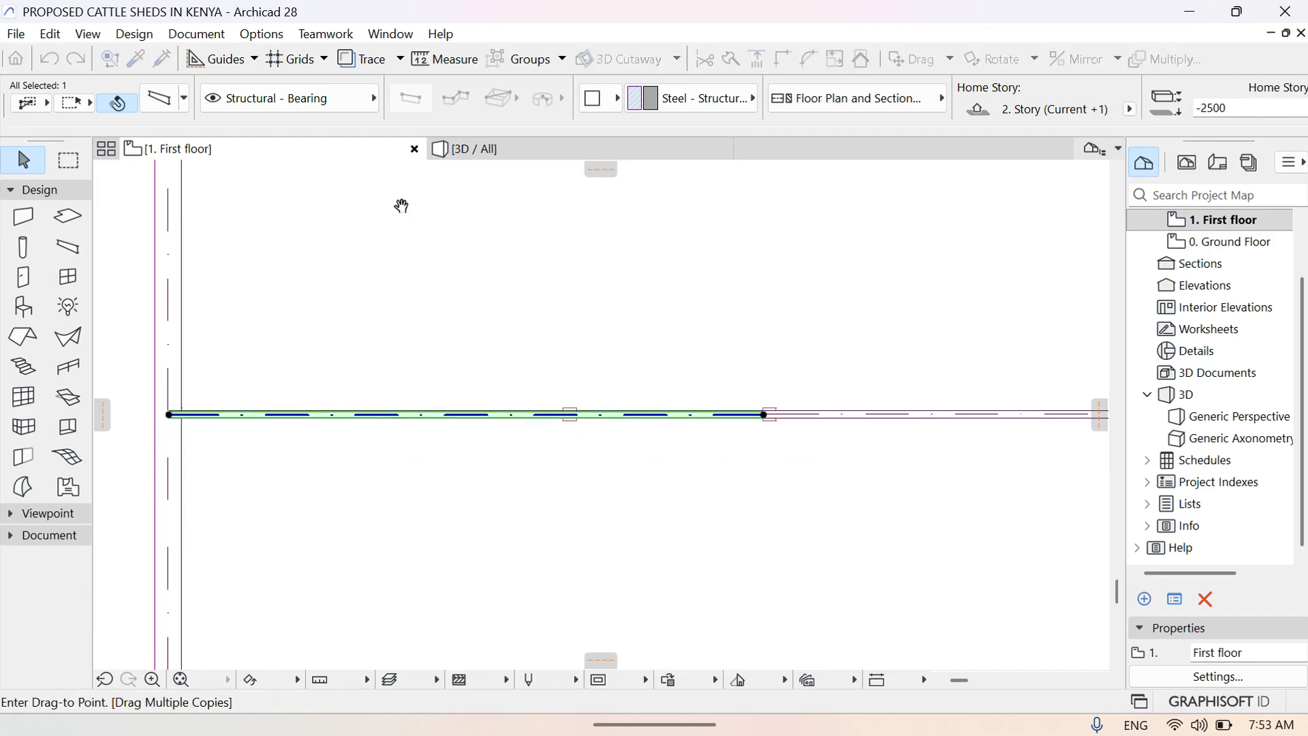
{"action": "middle_click_drag", "start_coordinate": [403, 204], "coordinate": [473, 584]}
{"action": "middle_click_drag", "start_coordinate": [459, 389], "coordinate": [452, 575]}
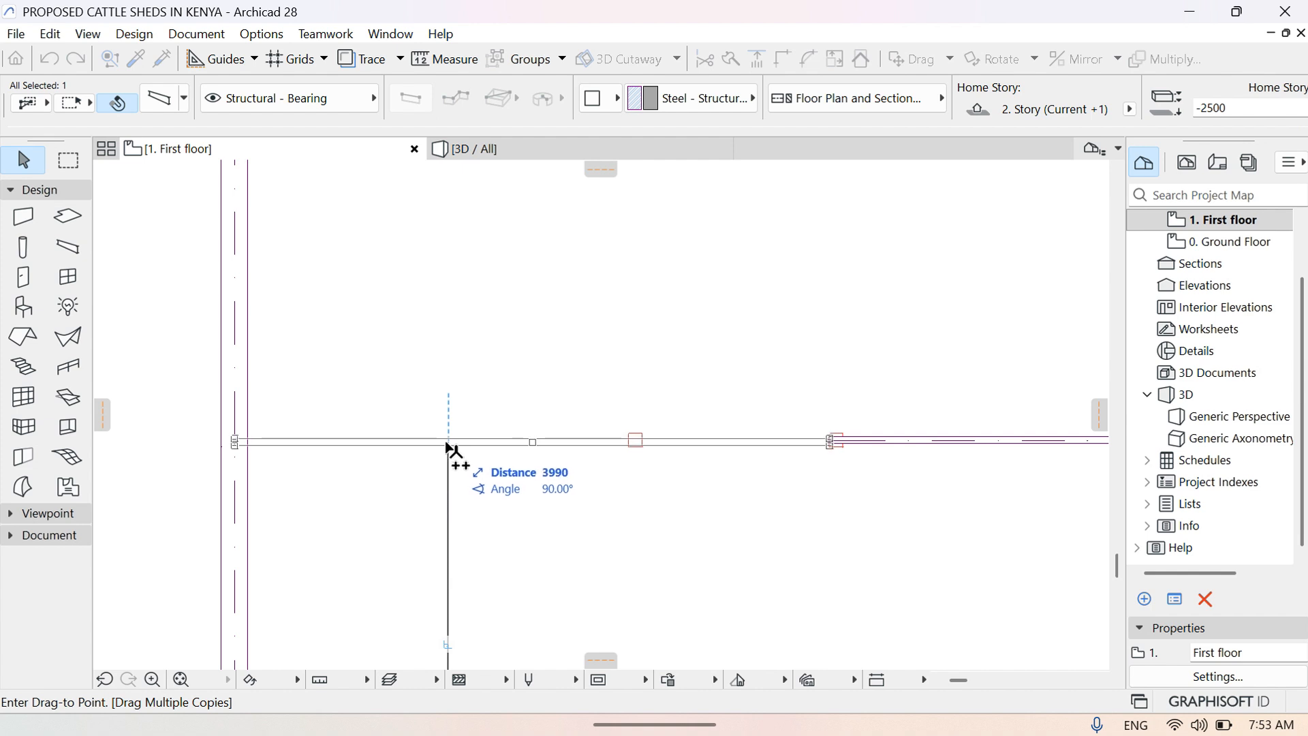
{"action": "left_click", "coordinate": [448, 444]}
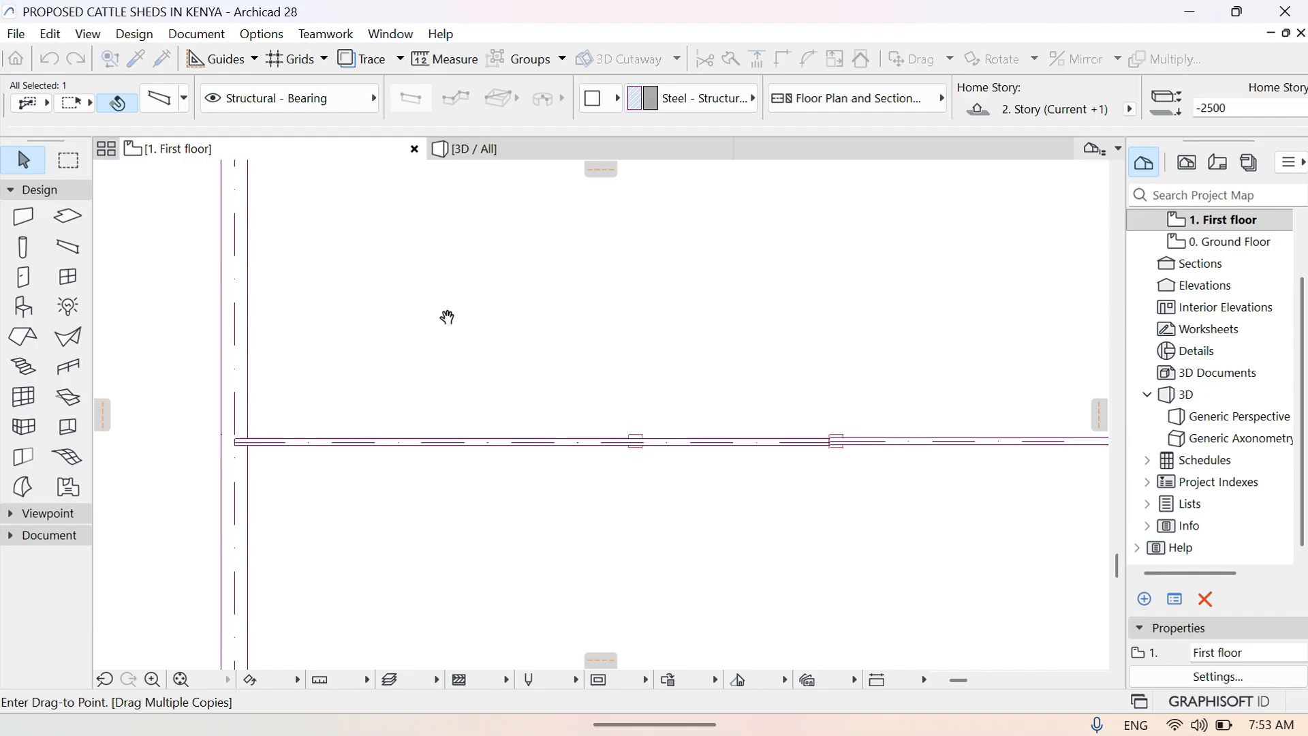
Place another copy of the short beam about 7996 above the original on the uppermost column row, finish copying and clear the selection
{"action": "middle_click_drag", "start_coordinate": [447, 312], "coordinate": [503, 629]}
{"action": "middle_click_drag", "start_coordinate": [520, 284], "coordinate": [433, 458]}
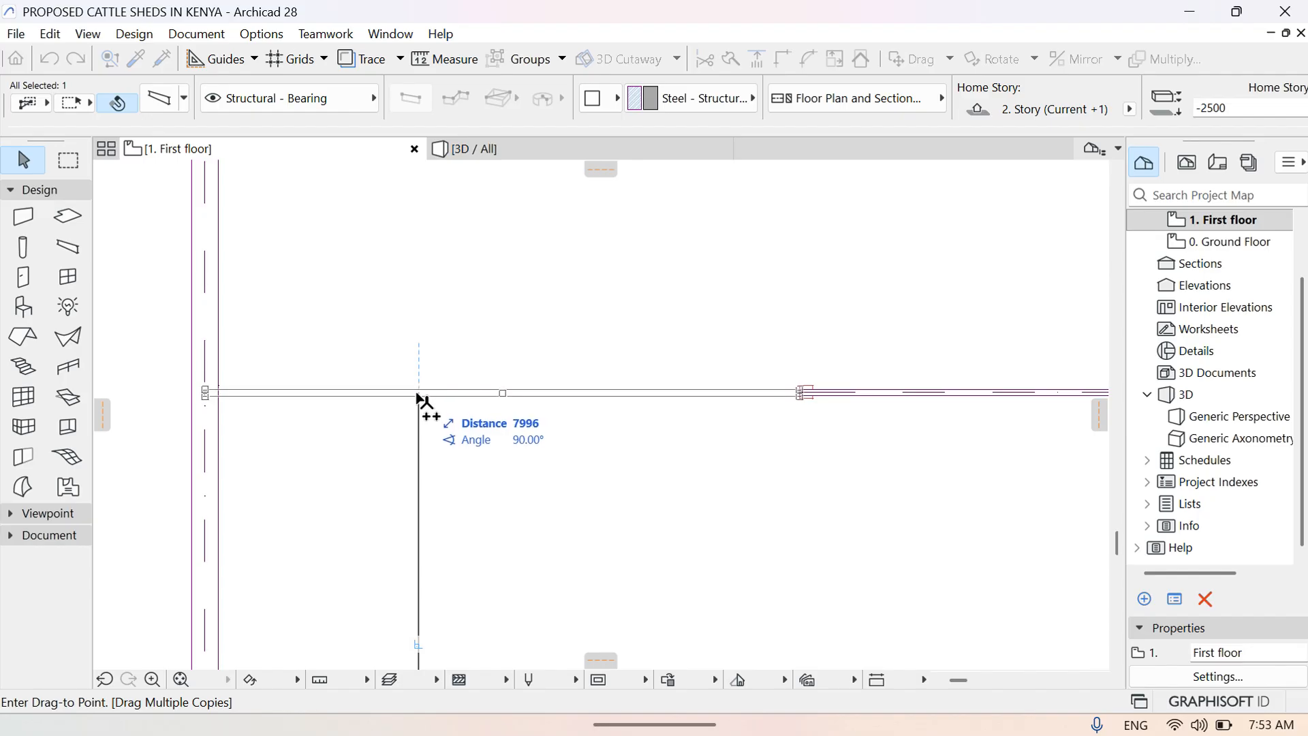
{"action": "left_click", "coordinate": [417, 394]}
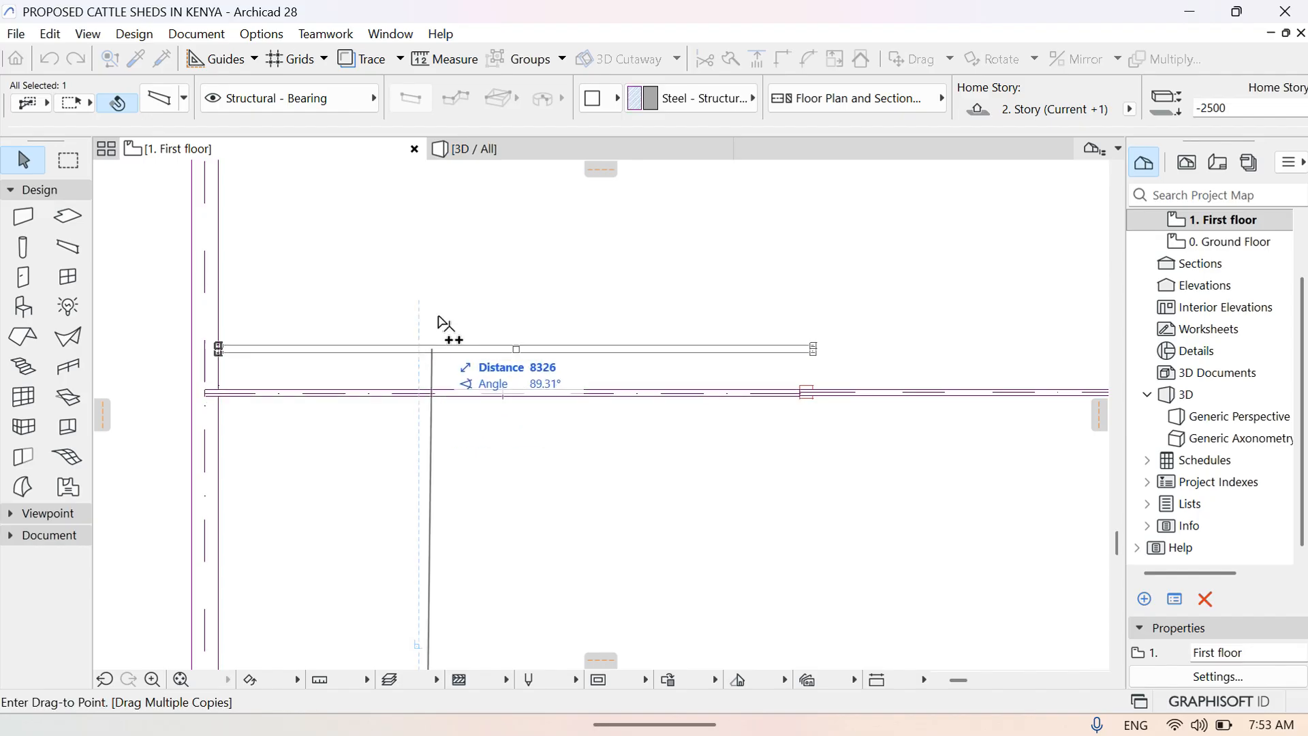
{"action": "middle_click_drag", "start_coordinate": [443, 299], "coordinate": [410, 605]}
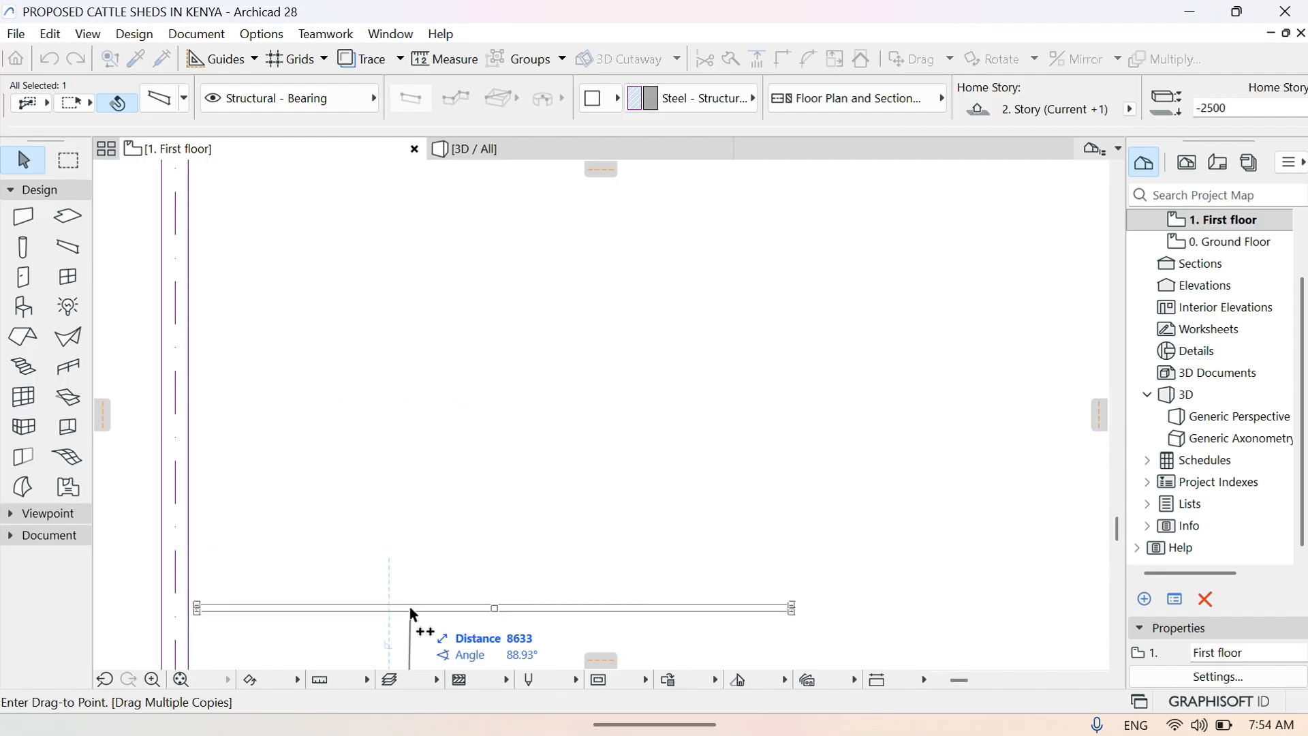
{"action": "middle_click_drag", "start_coordinate": [350, 309], "coordinate": [339, 576]}
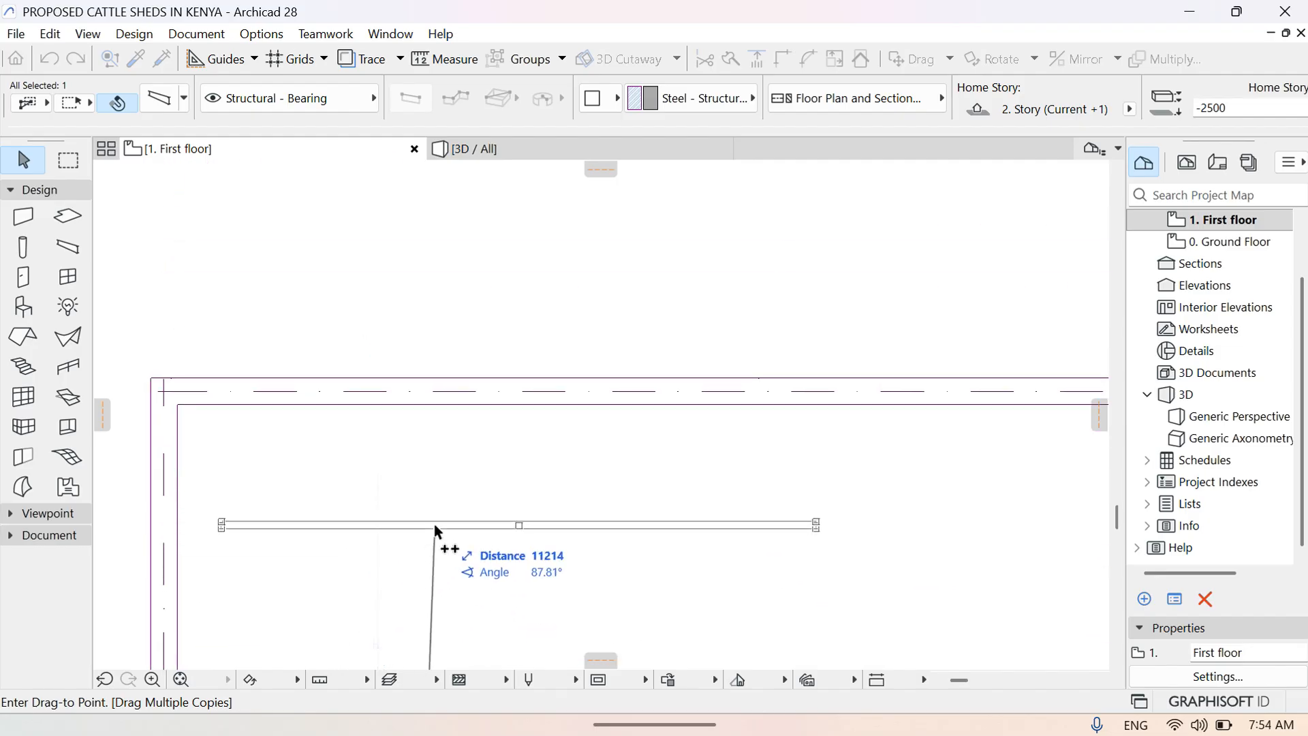
{"action": "double_click", "coordinate": [435, 526]}
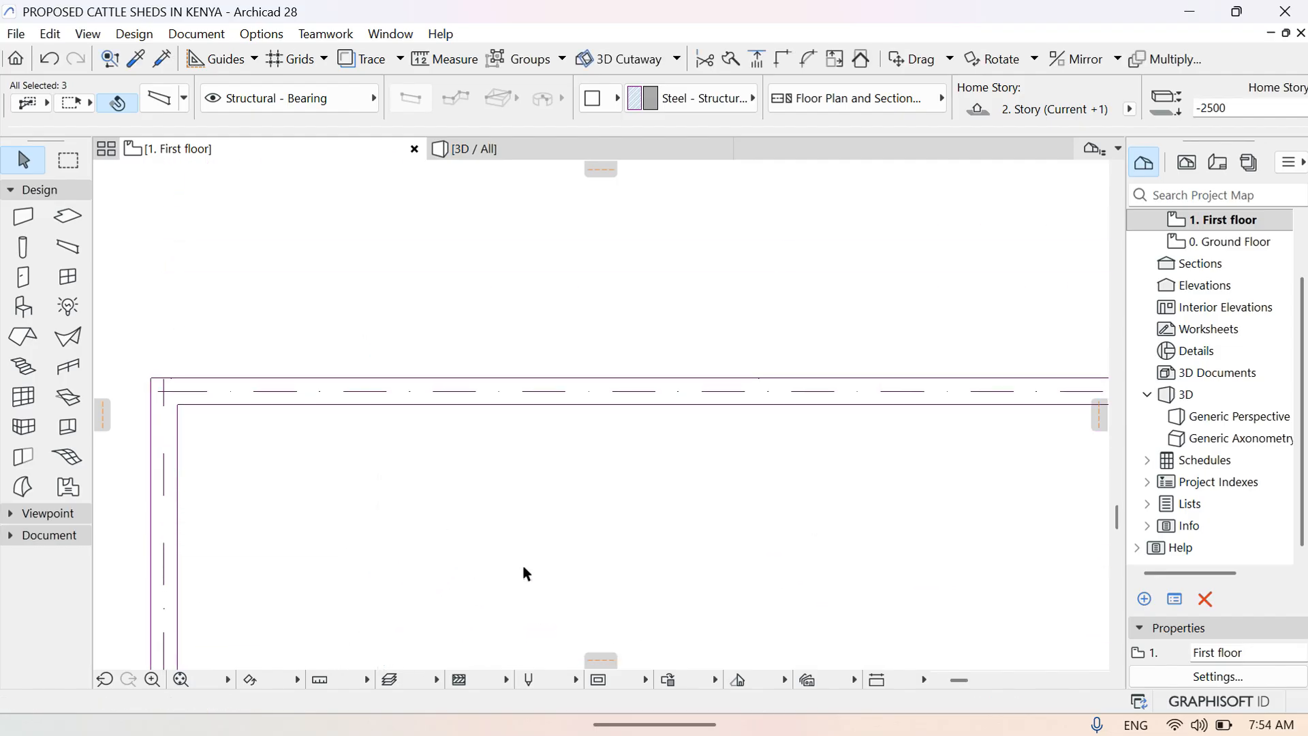
{"action": "middle_click_drag", "start_coordinate": [529, 573], "coordinate": [514, 172]}
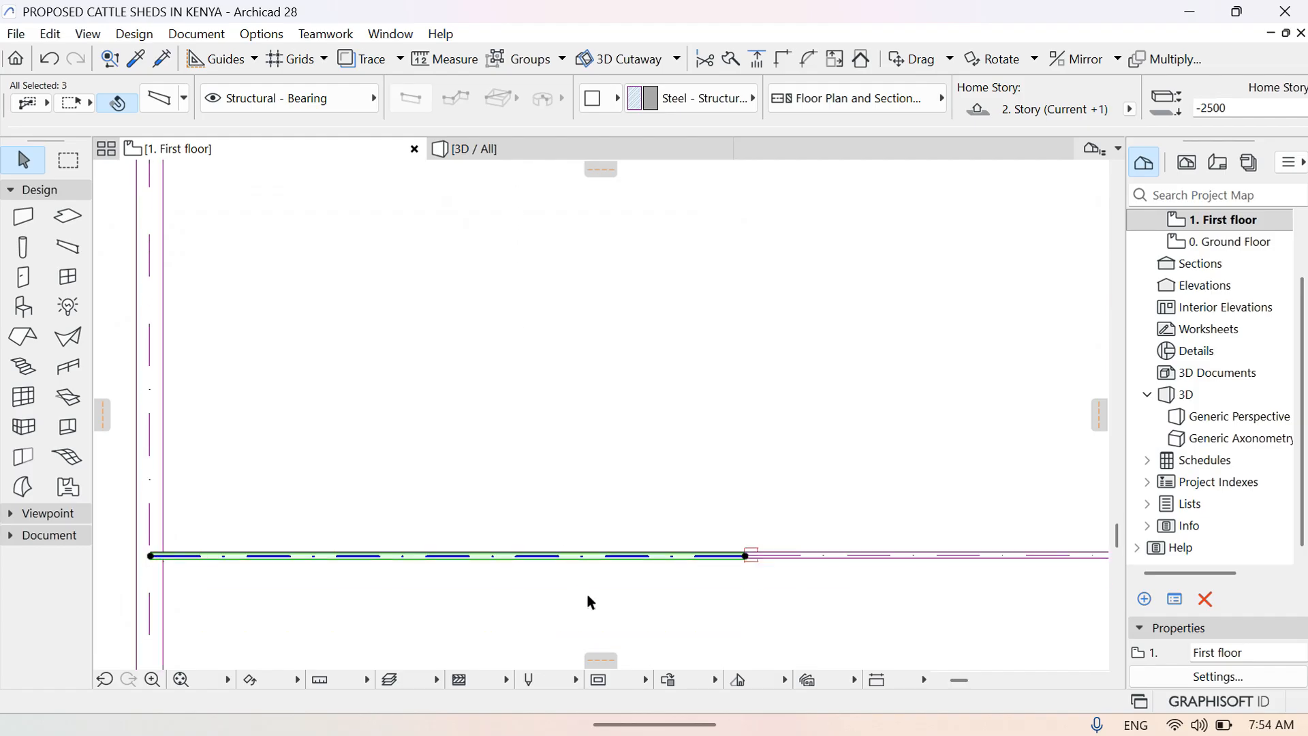
{"action": "left_click", "coordinate": [535, 444]}
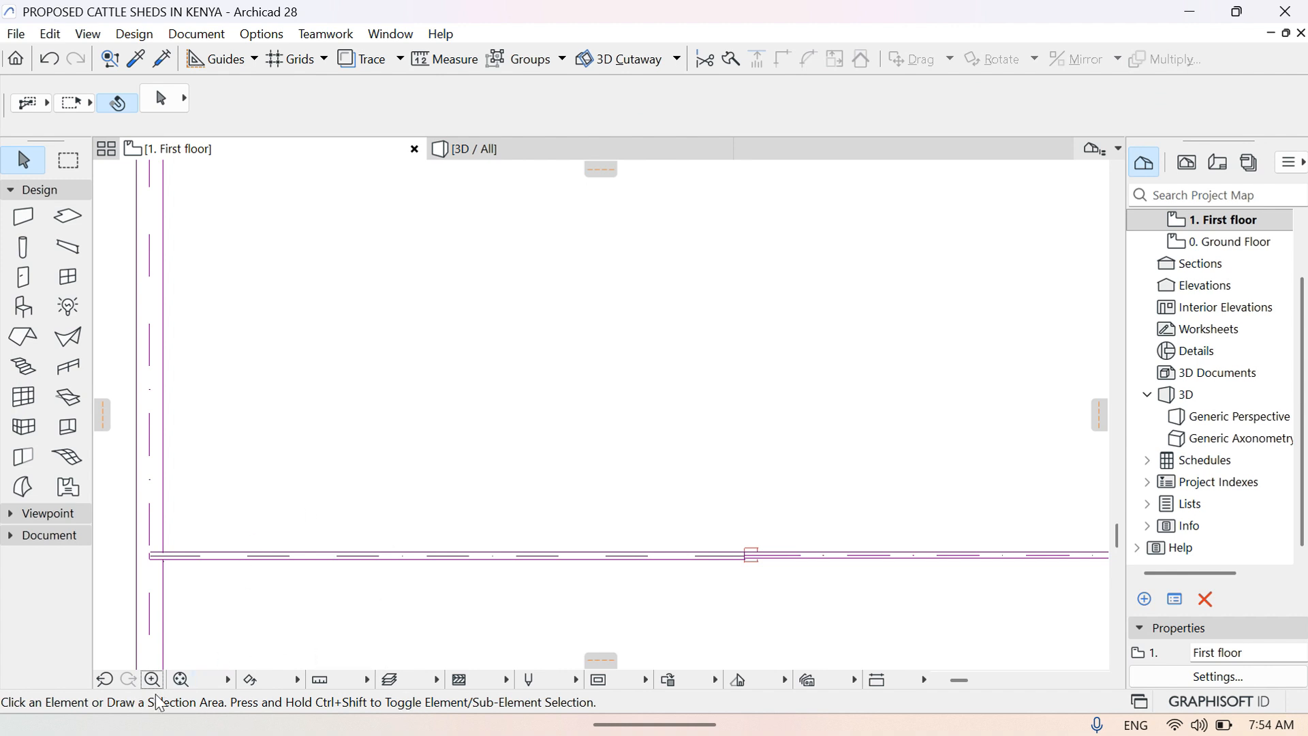
Check the whole beam layout on plan and fly through the 3D model to examine how the steel beams meet the columns and ring beam
{"action": "left_click", "coordinate": [181, 680]}
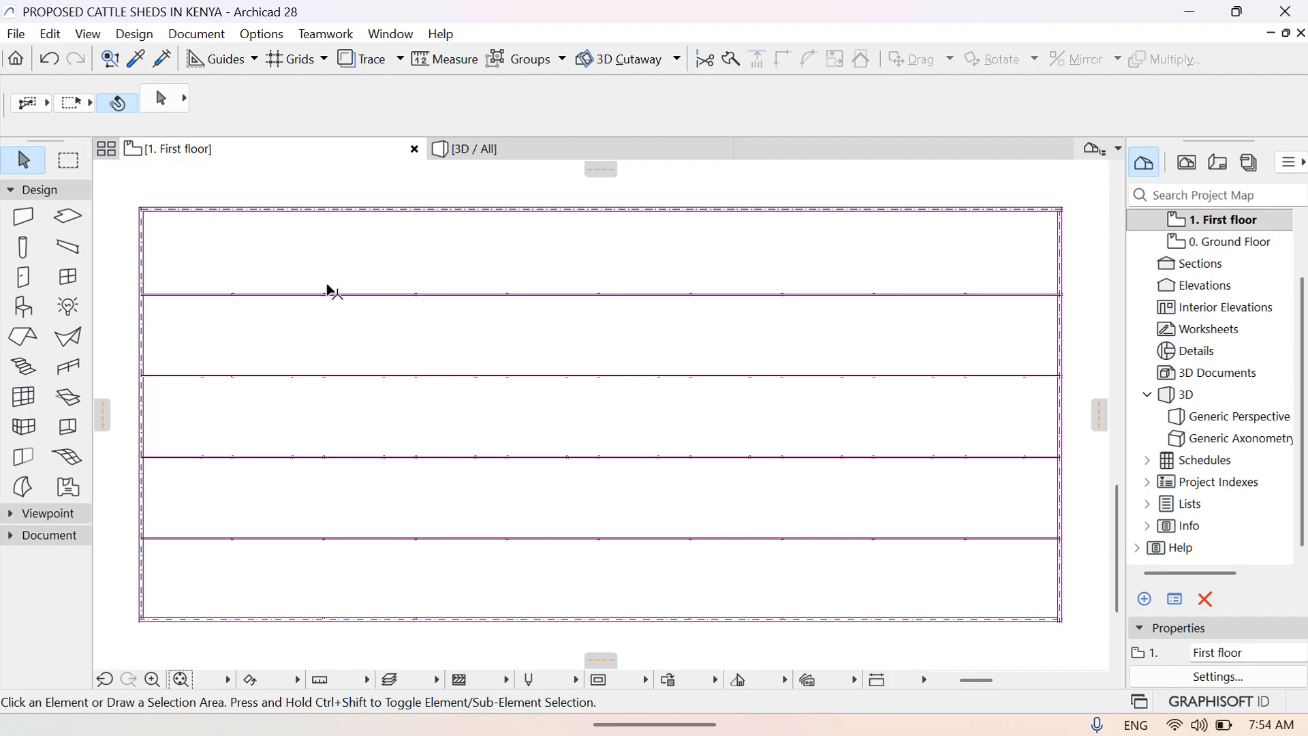
{"action": "left_click", "coordinate": [538, 150]}
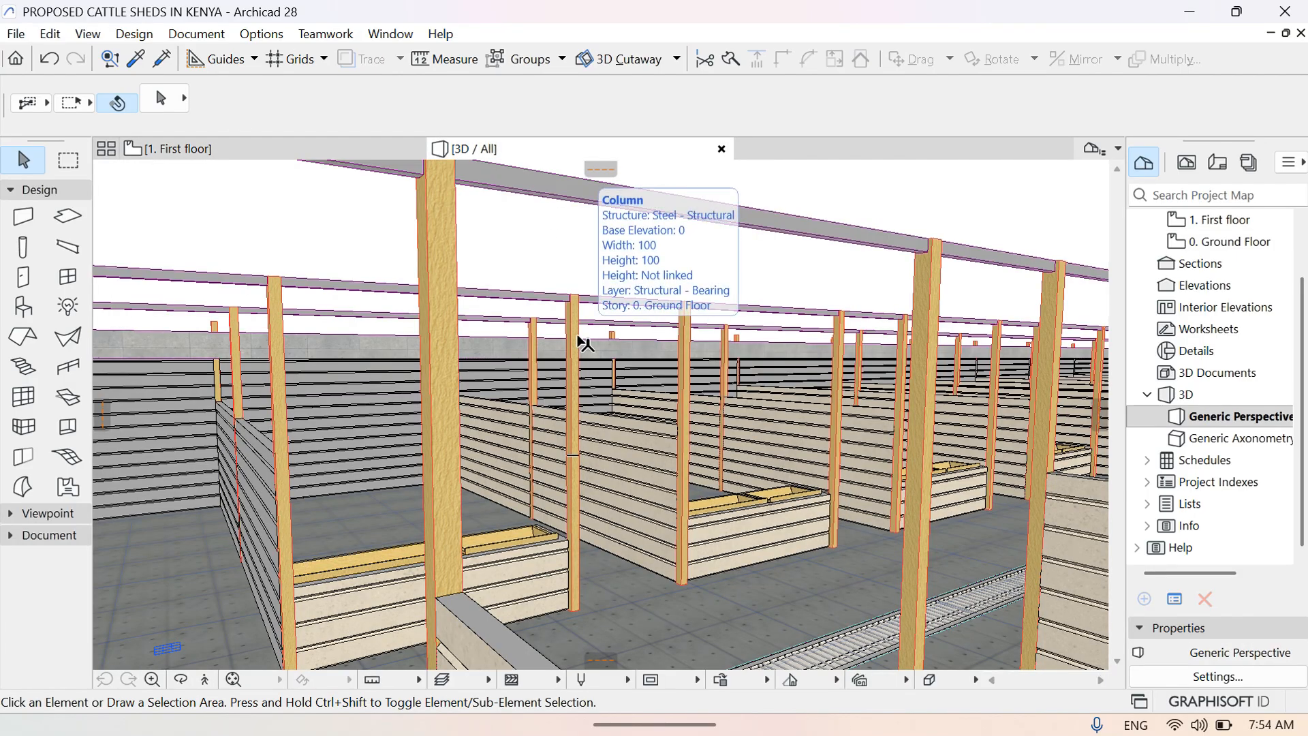
{"action": "left_click", "coordinate": [204, 680]}
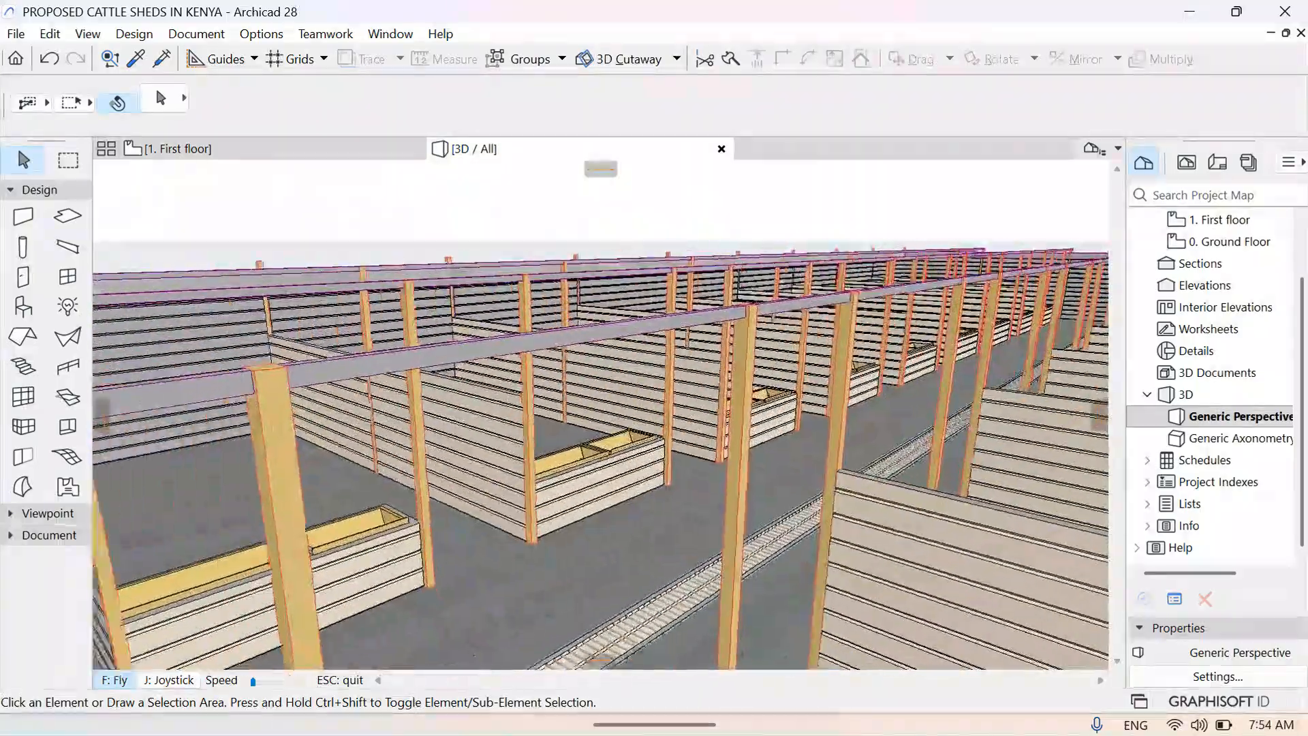
{"action": "key", "text": "Up"}
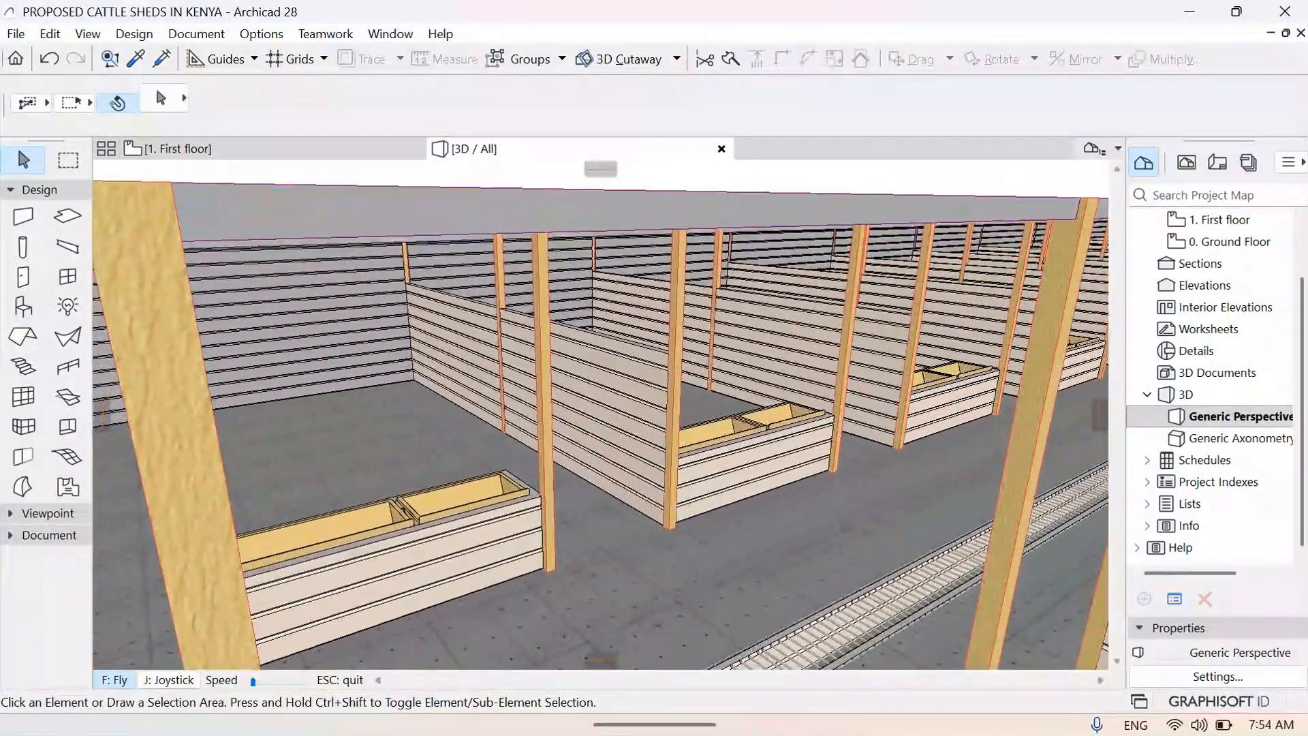
{"action": "key", "text": "Page_Up"}
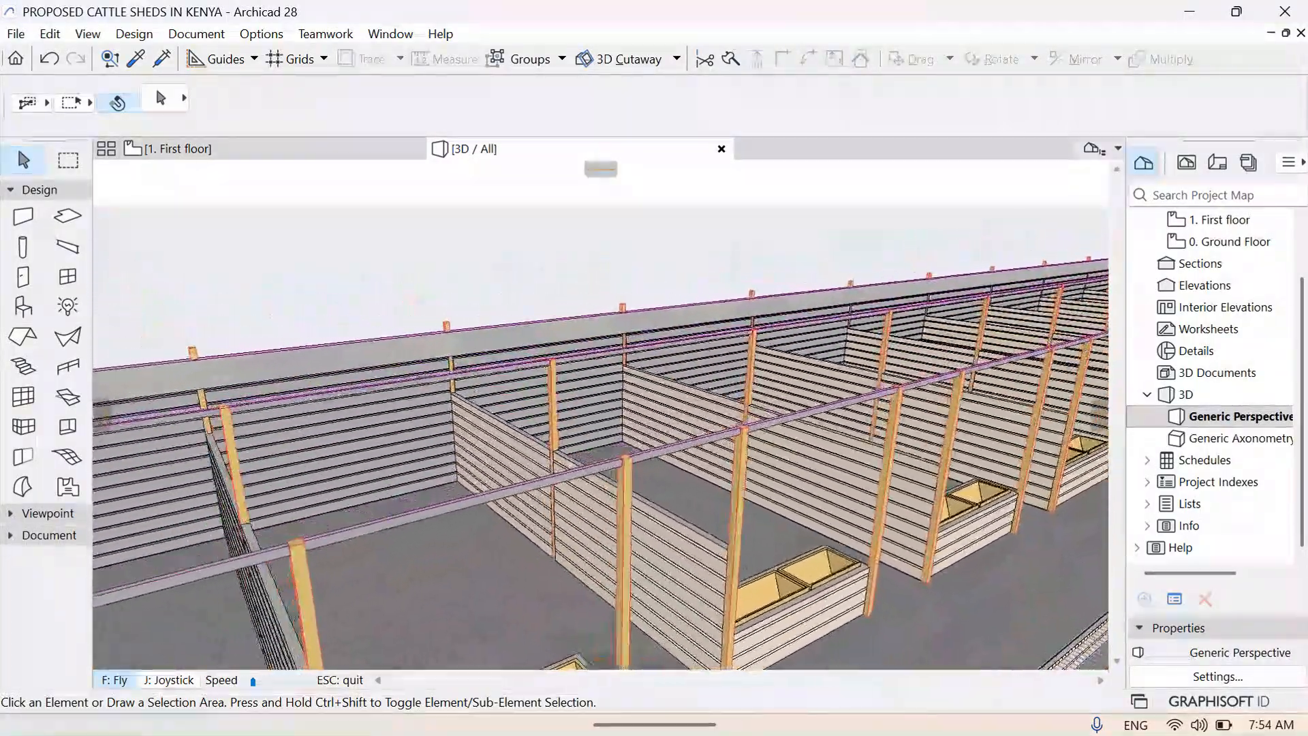
{"action": "key", "text": "Up"}
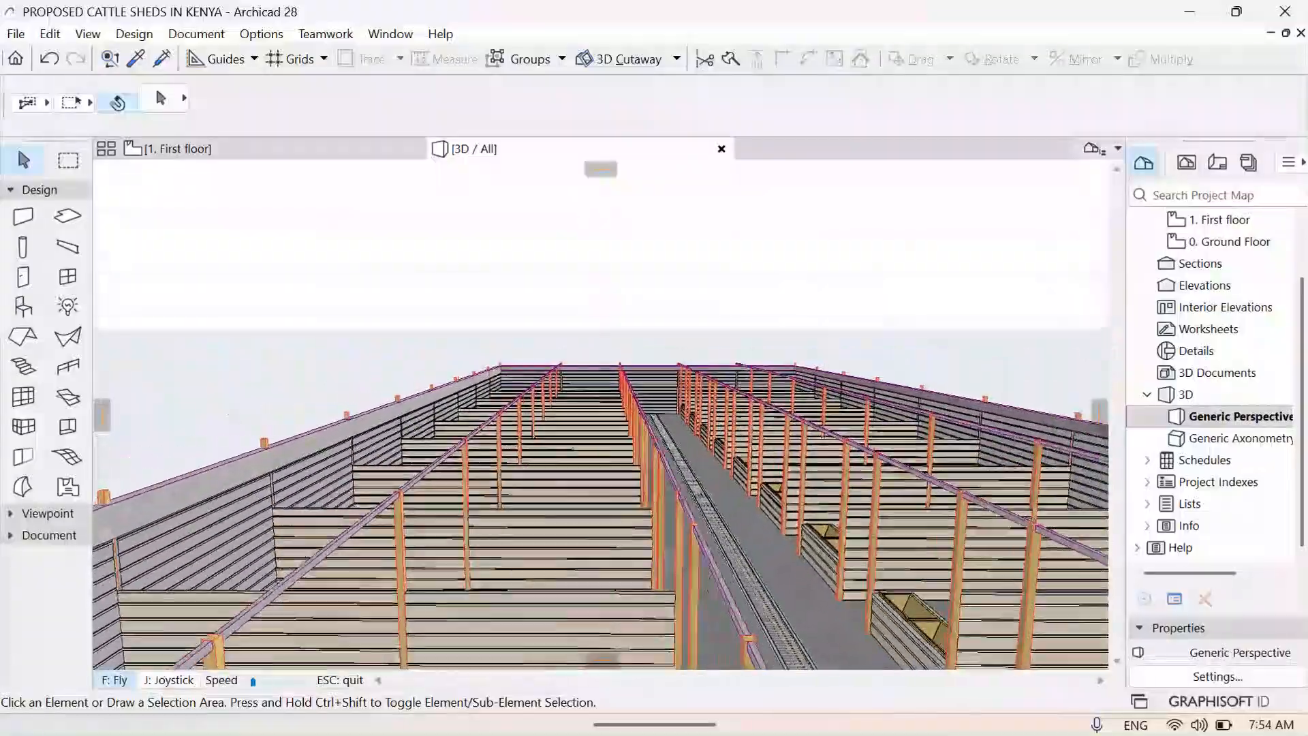
{"action": "key", "text": "Left"}
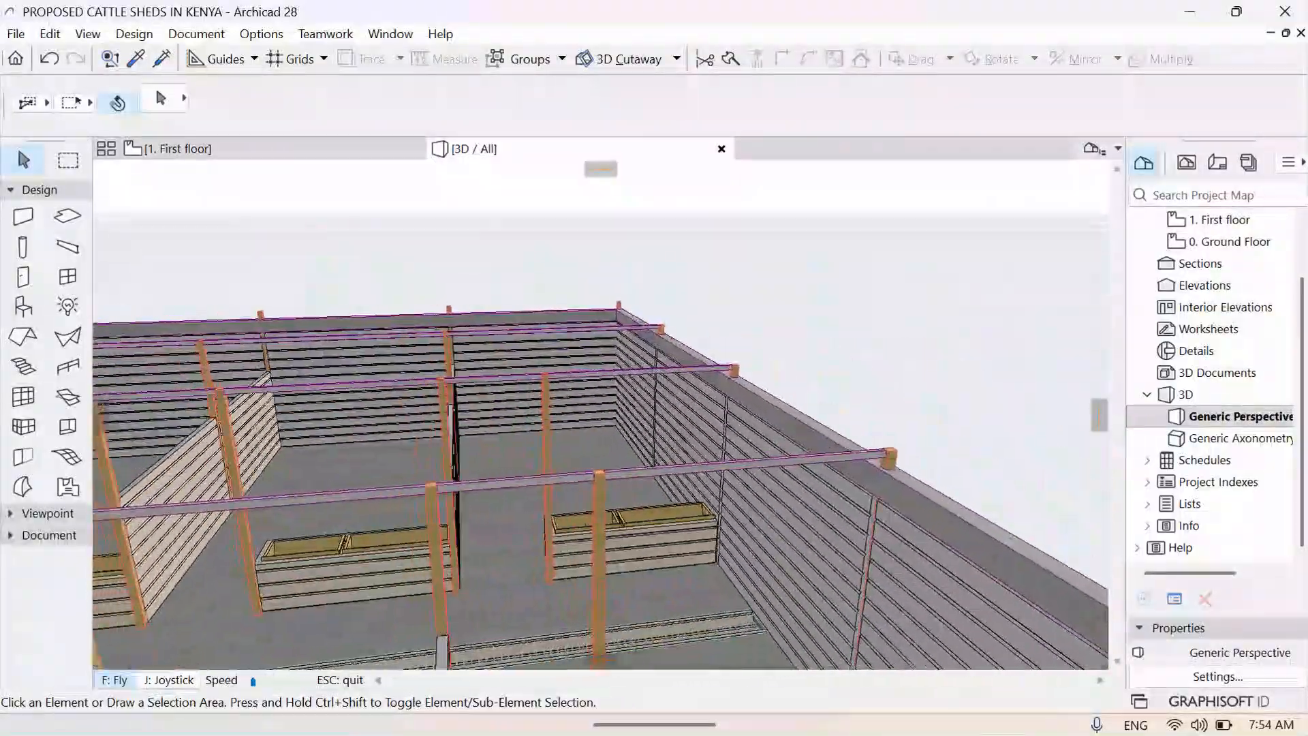
{"action": "key", "text": "Left"}
{"action": "key", "text": "Left"}
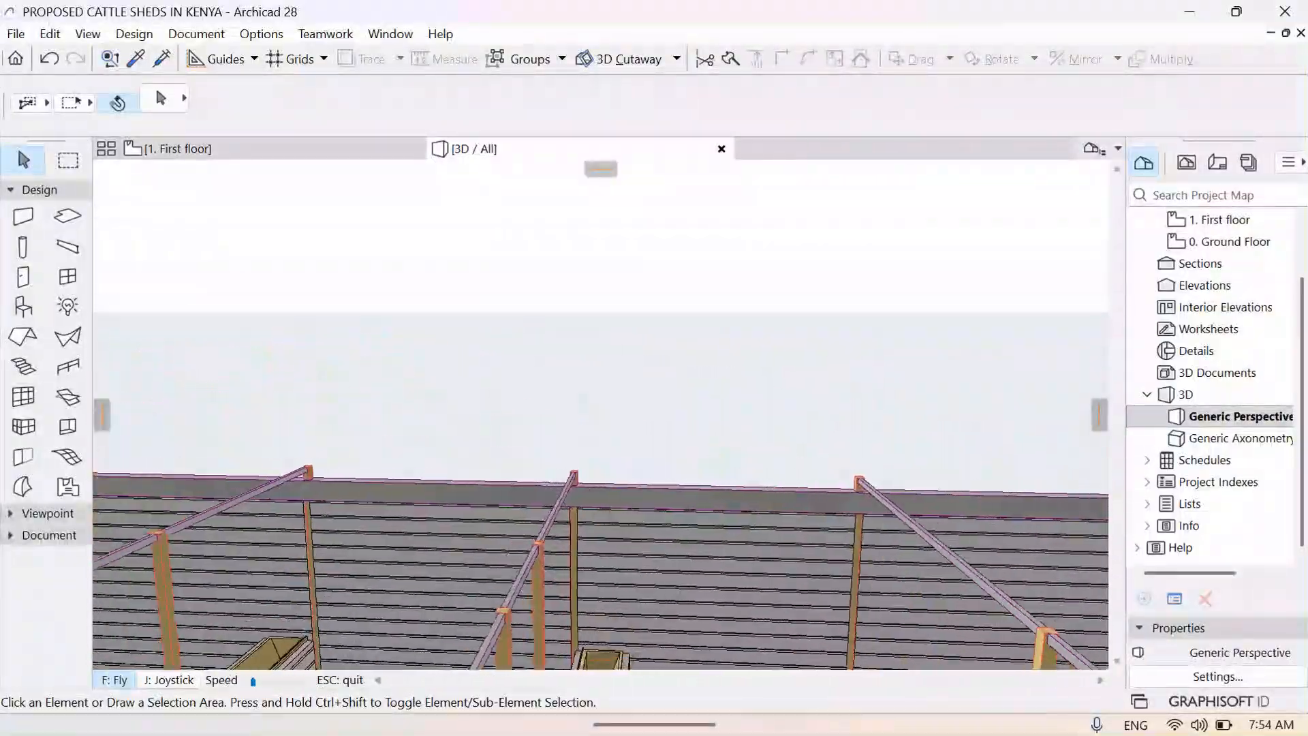
{"action": "key", "text": "Left"}
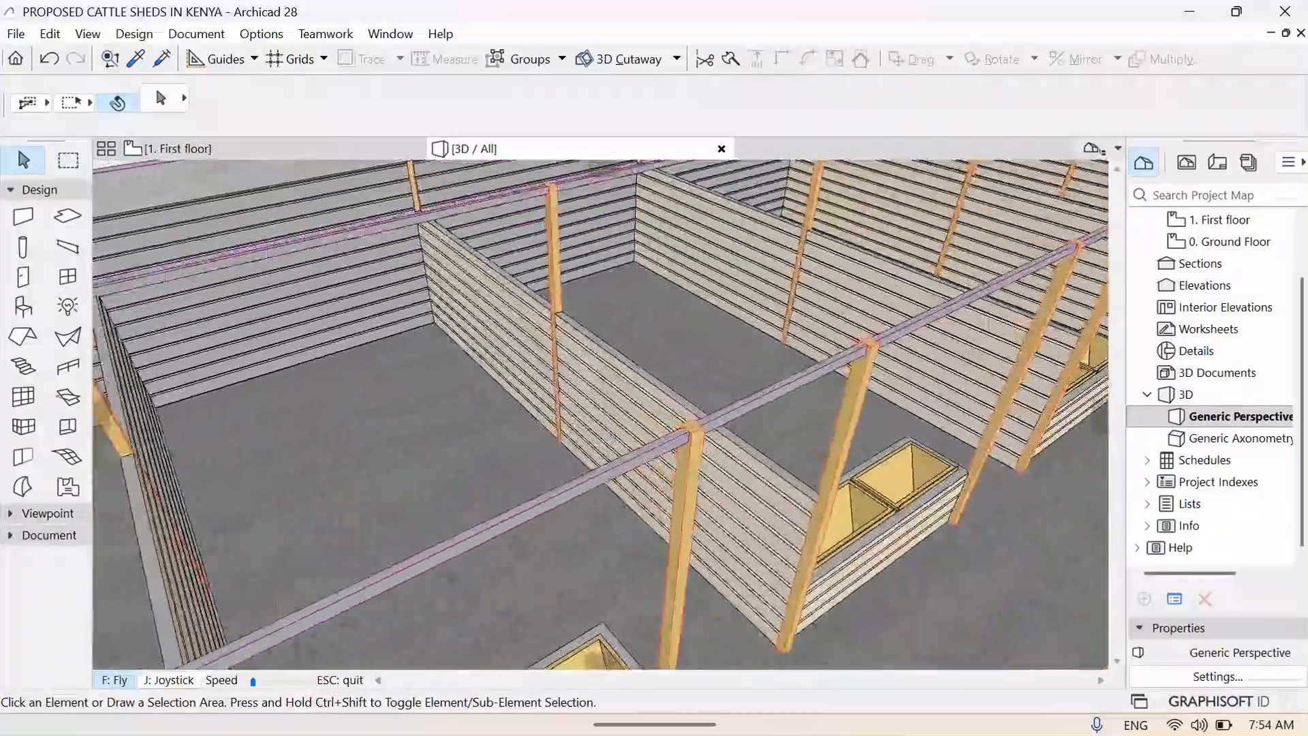
{"action": "key", "text": "Left"}
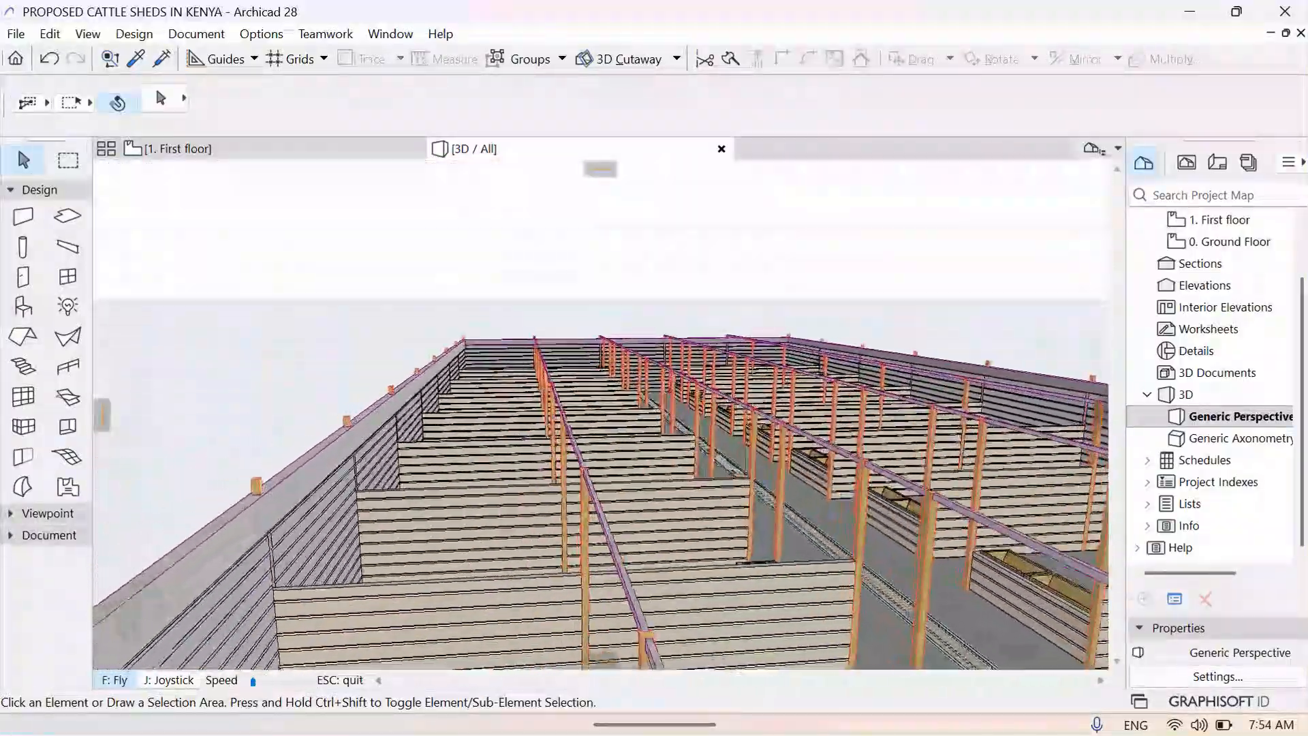
{"action": "key", "text": "Left"}
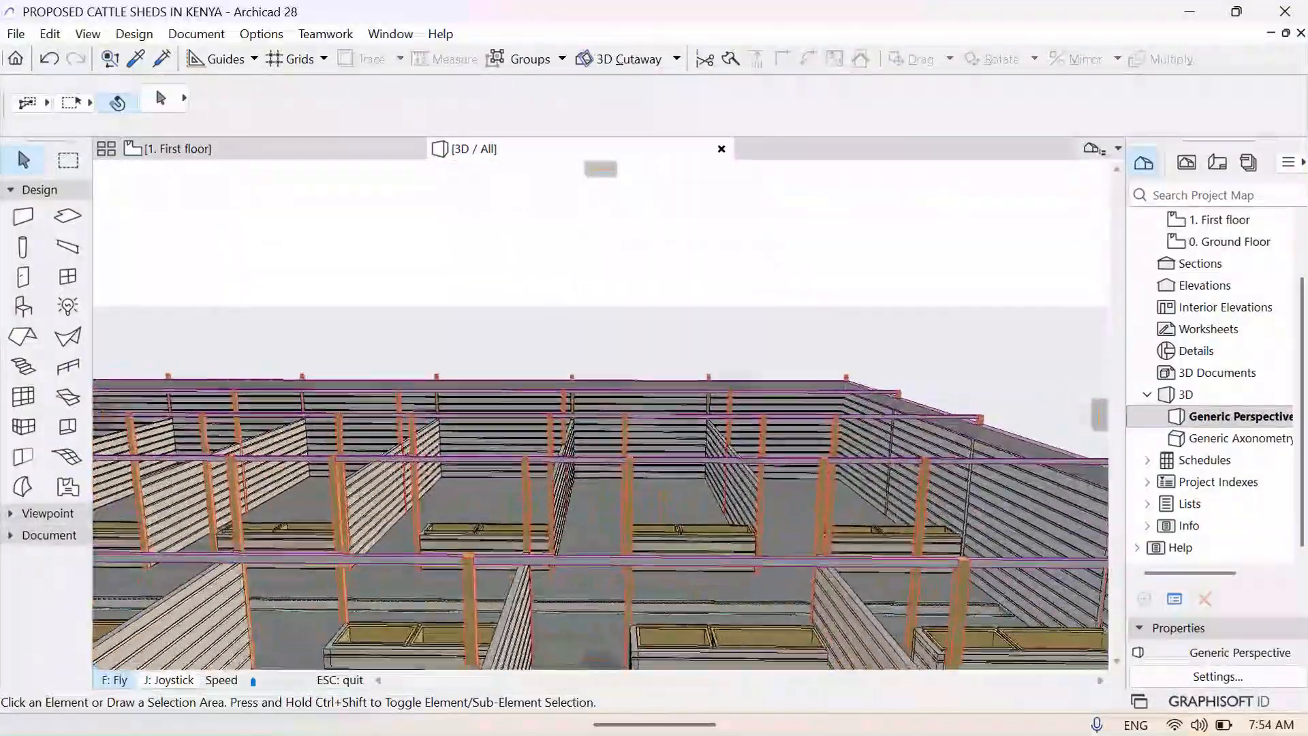
{"action": "key", "text": "Left"}
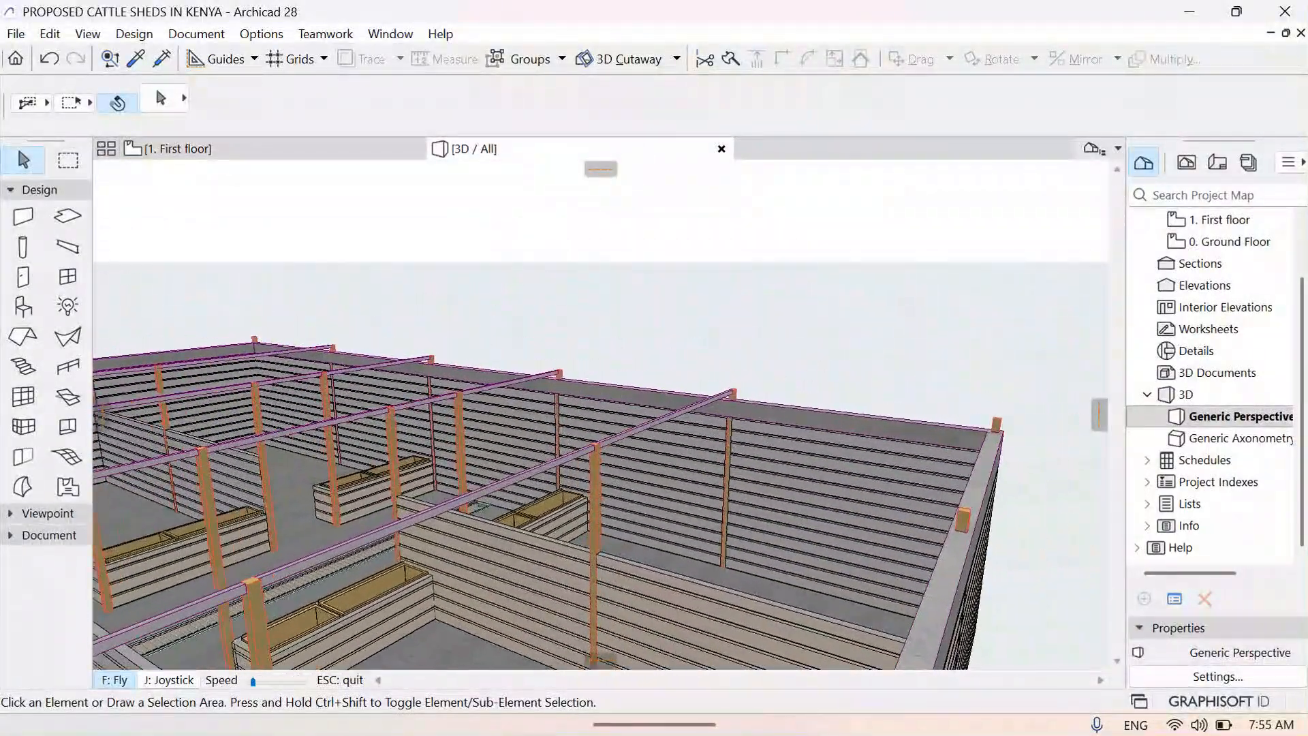
{"action": "key", "text": "Escape"}
Back on the first-floor plan, select all four reinforced concrete perimeter beams together and change their height in the beam settings
{"action": "left_click", "coordinate": [233, 149]}
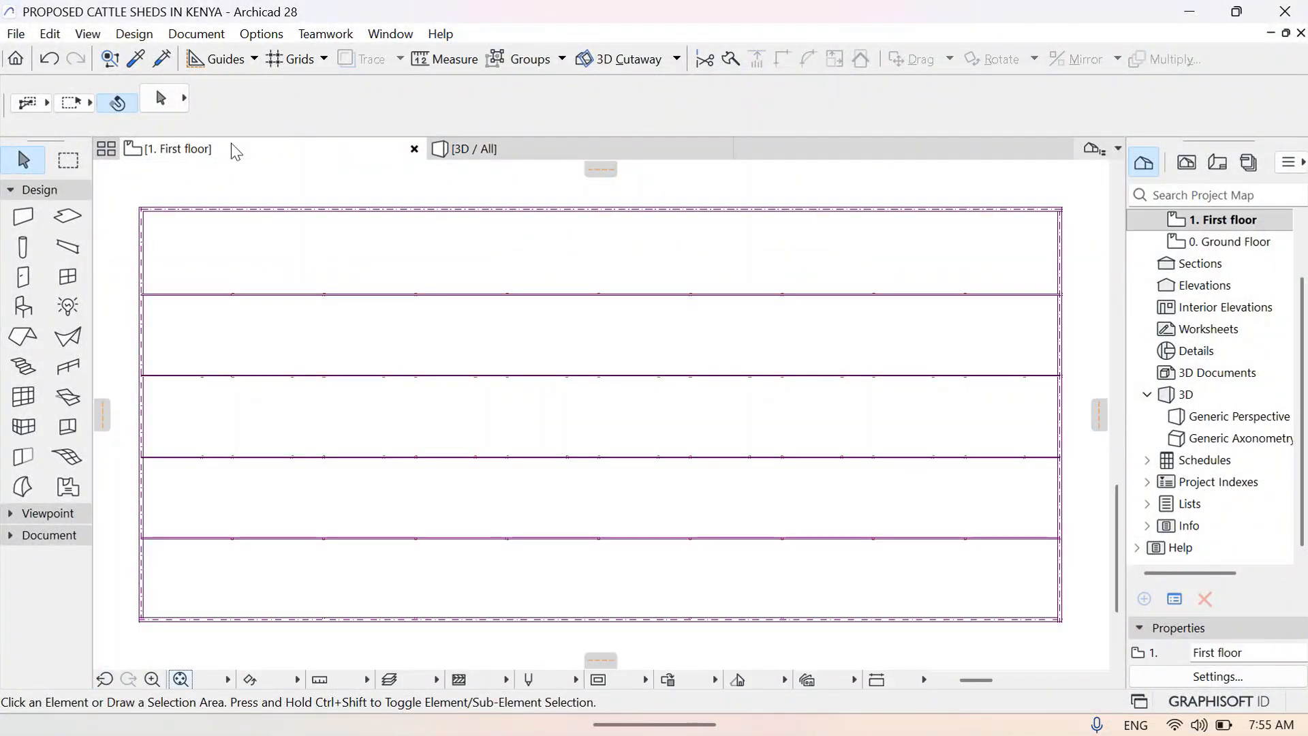
{"action": "left_click", "coordinate": [143, 351]}
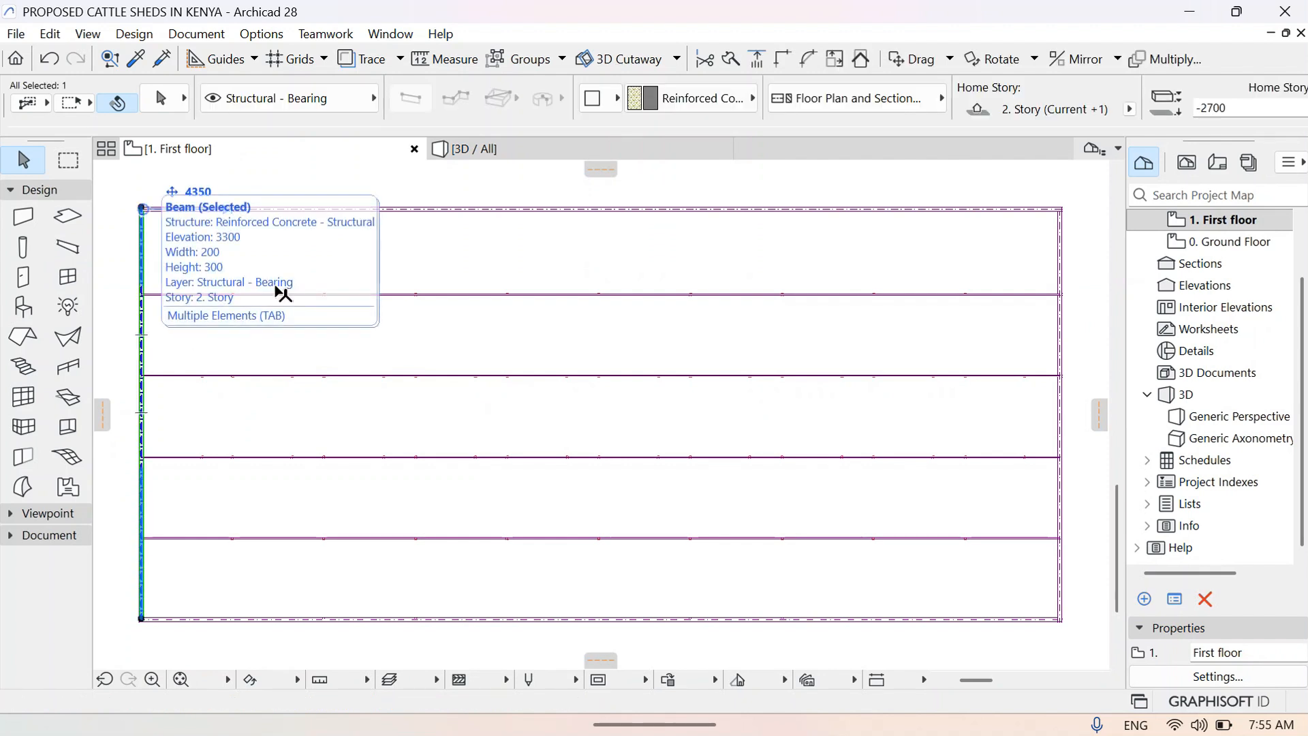
{"action": "left_click", "coordinate": [491, 210], "text": "shift"}
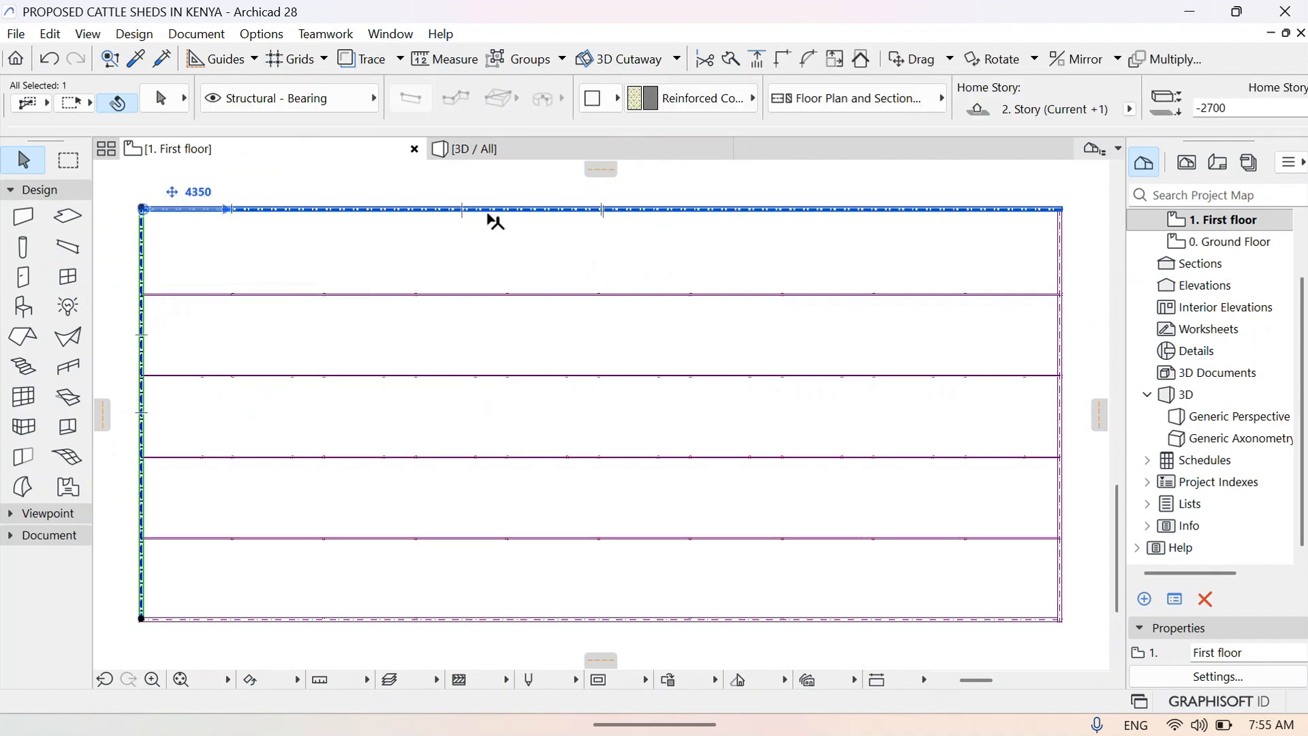
{"action": "left_click", "coordinate": [1063, 353], "text": "shift"}
{"action": "left_click", "coordinate": [570, 622], "text": "shift"}
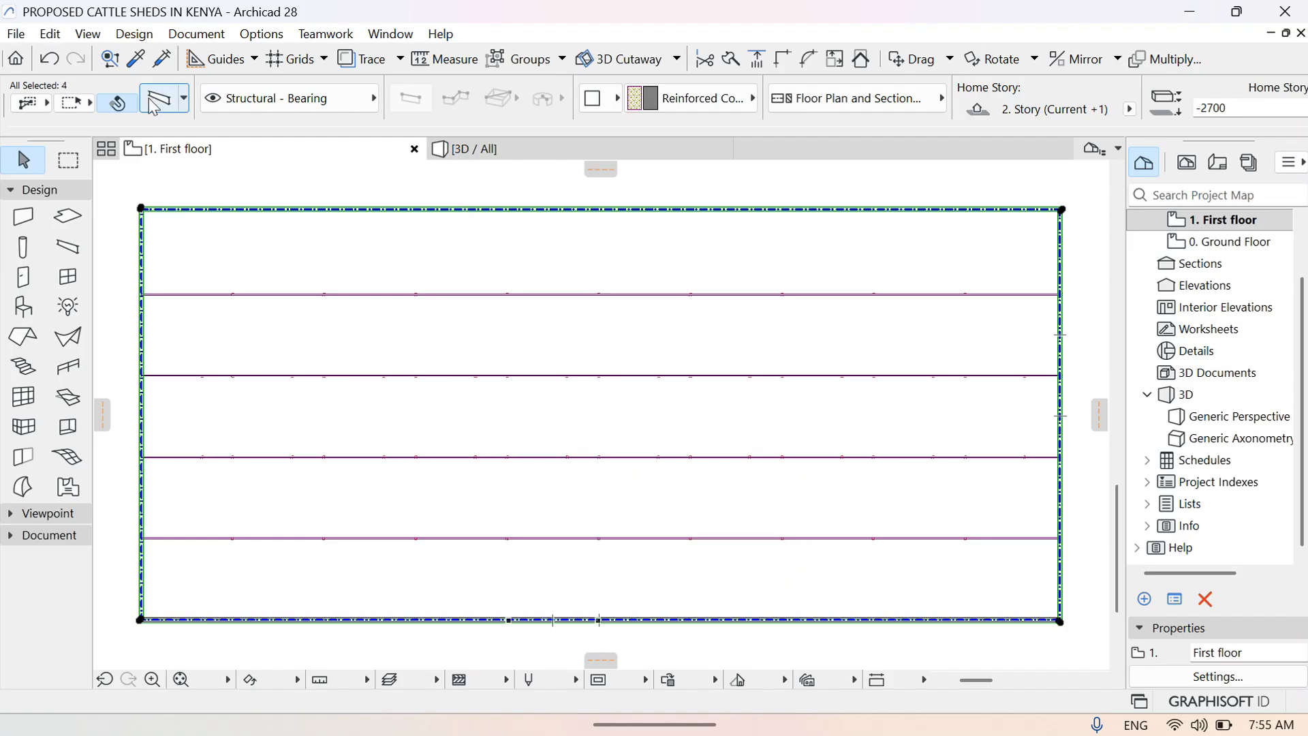
{"action": "left_click", "coordinate": [157, 102]}
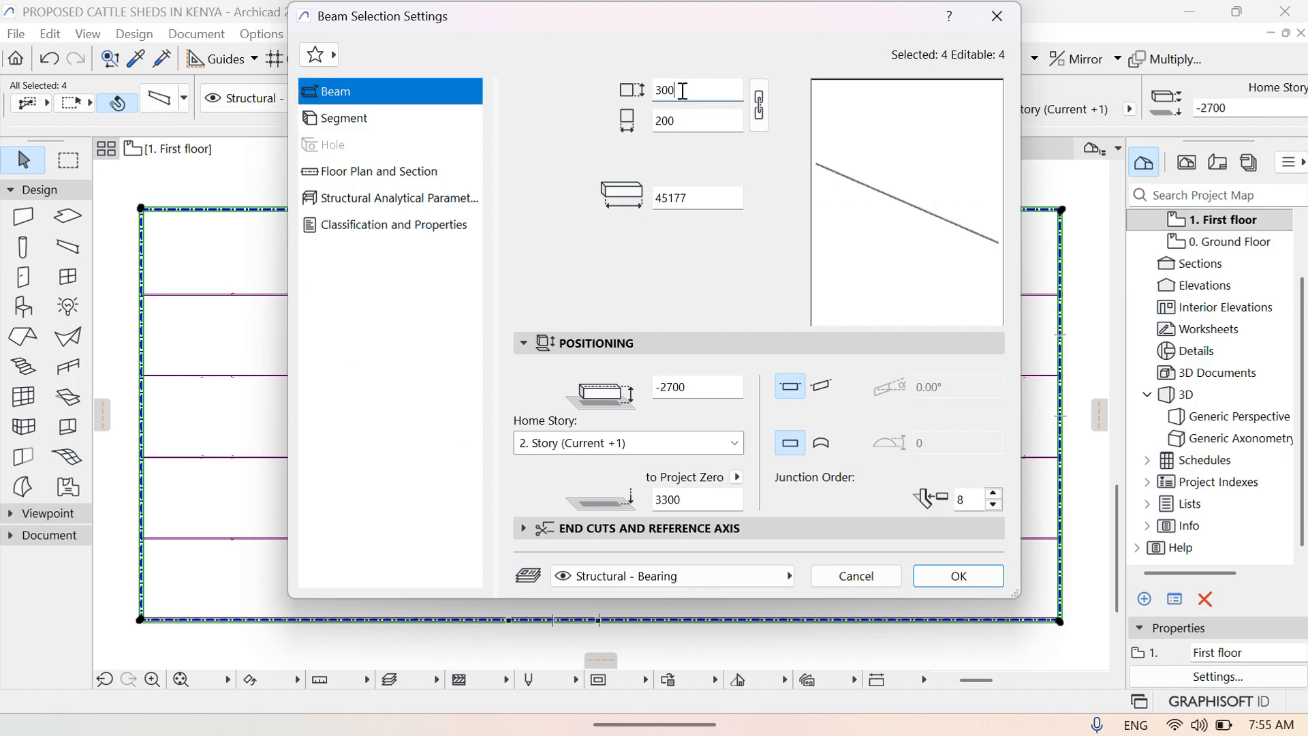
{"action": "key", "text": "BackSpace"}
{"action": "key", "text": "BackSpace"}
{"action": "left_click", "coordinate": [977, 582]}
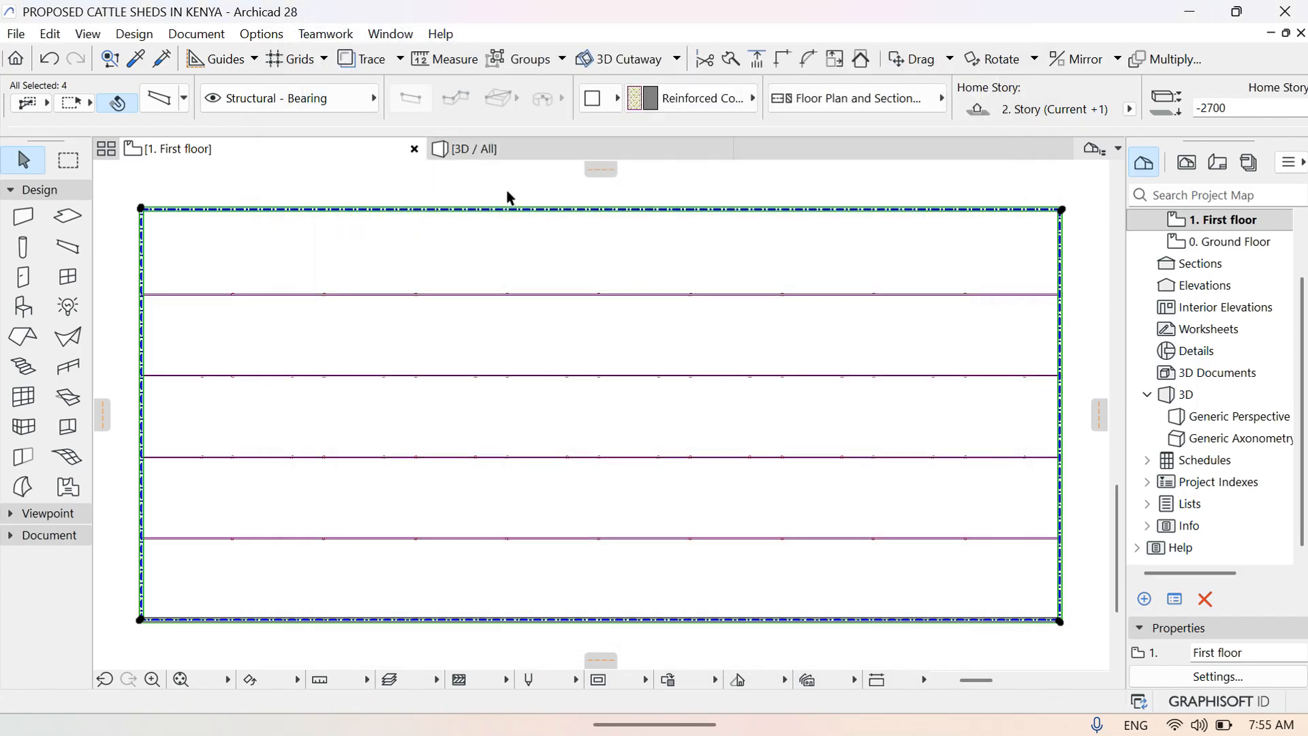
{"action": "key", "text": "Escape"}
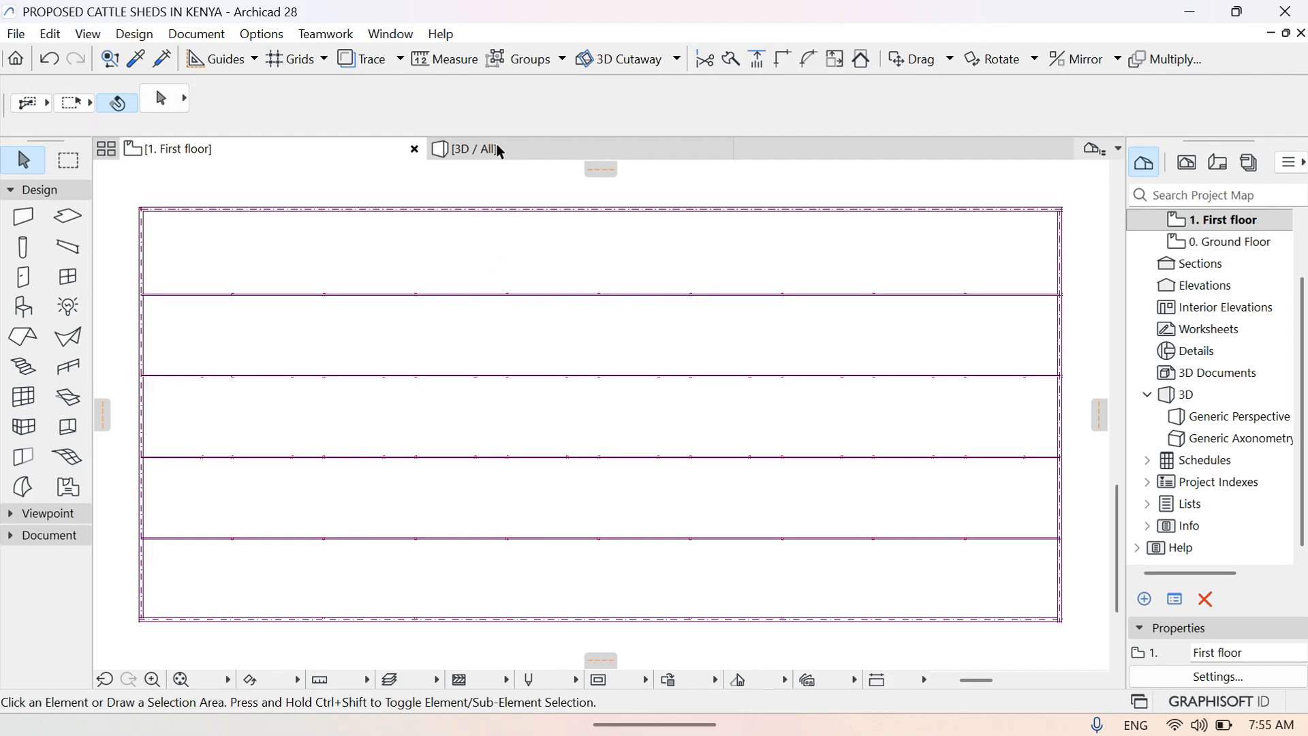
Fly through the 3D model to examine how the perimeter concrete beam meets the columns and steel beams, and check the concrete beam's properties
{"action": "left_click", "coordinate": [494, 149]}
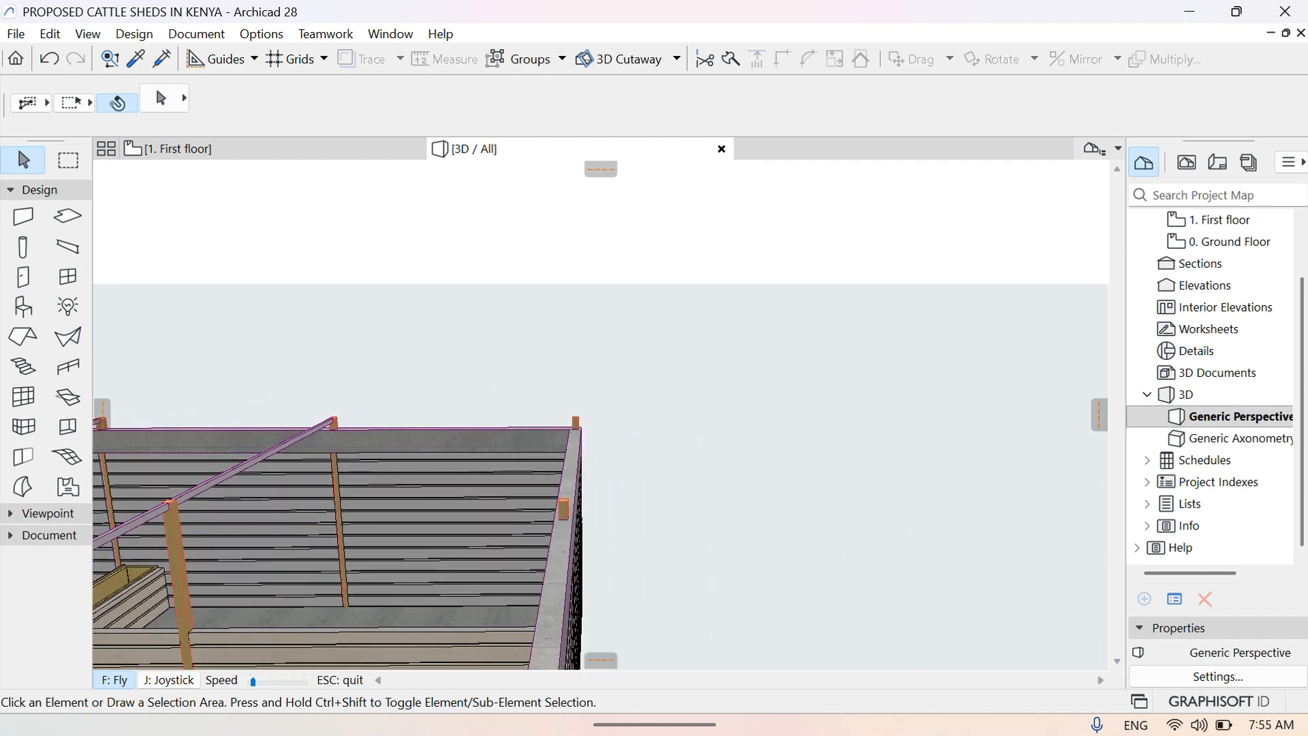
{"action": "key", "text": "Left"}
{"action": "key", "text": "Left"}
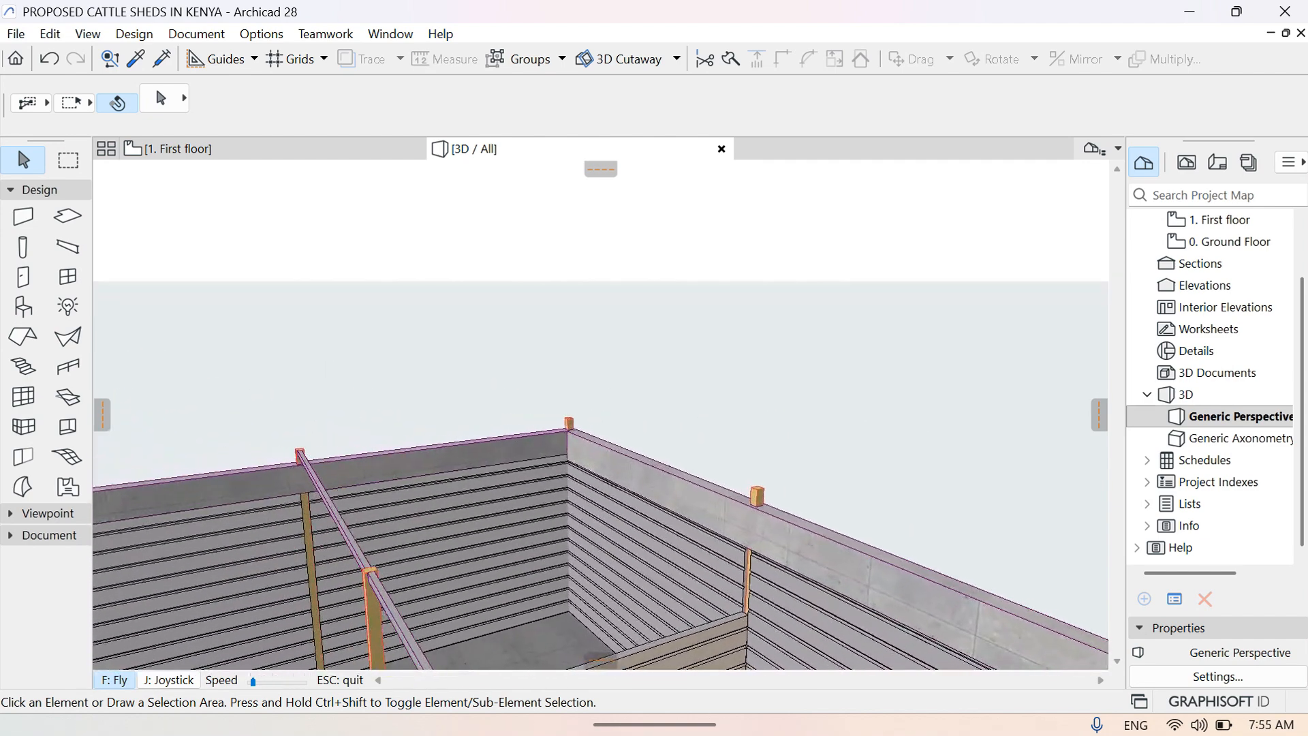
{"action": "key", "text": "Left"}
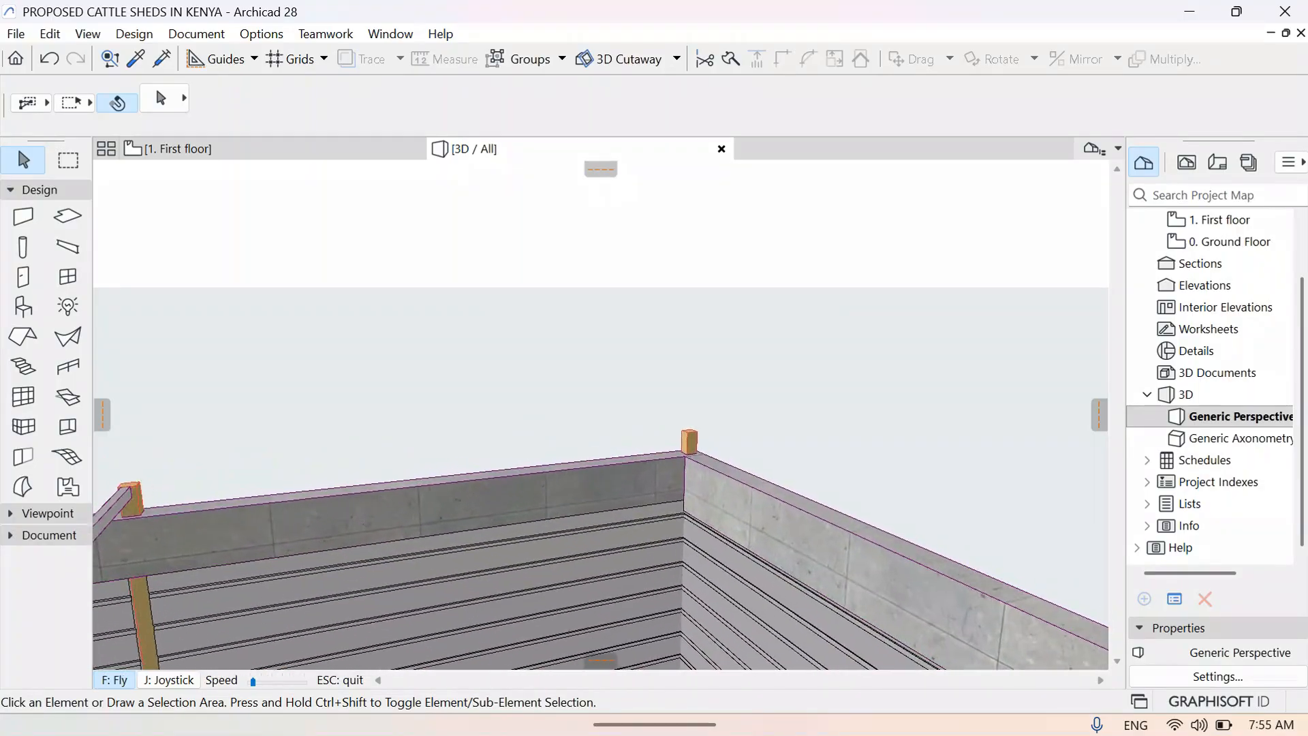
{"action": "key", "text": "Left"}
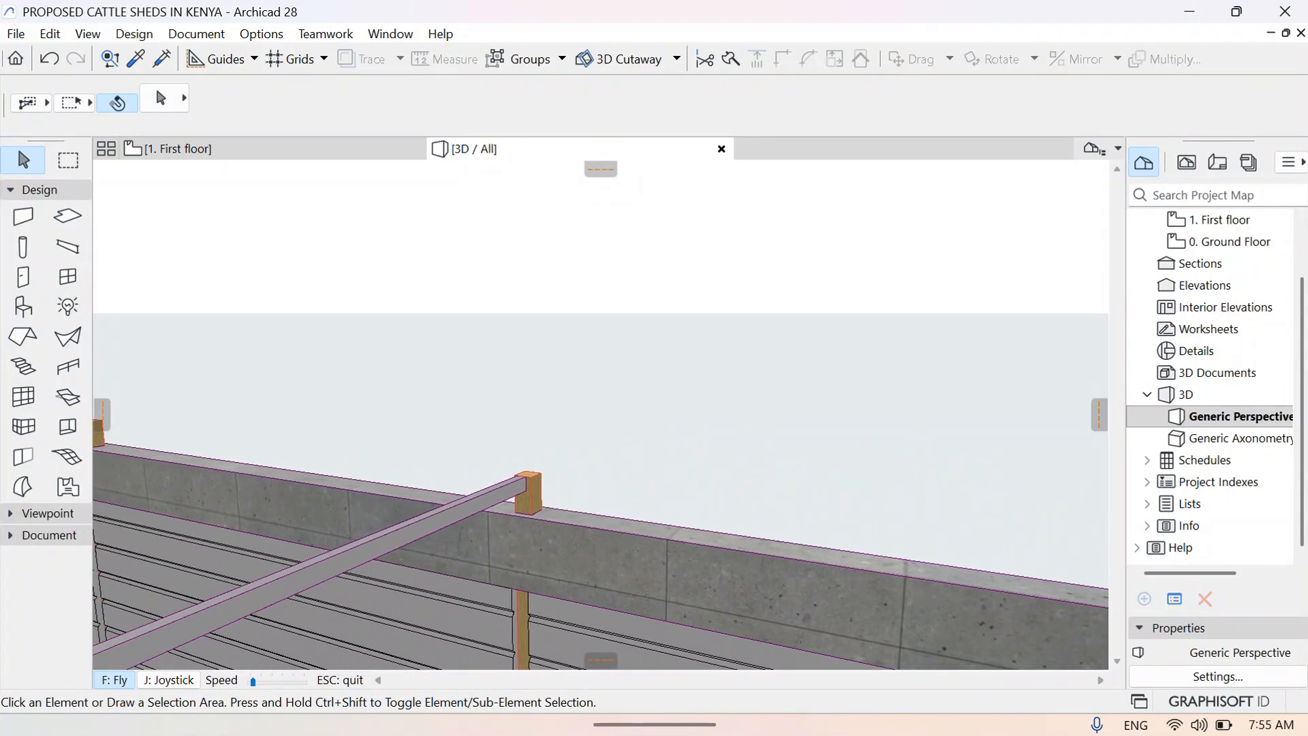
{"action": "key", "text": "Page_Up"}
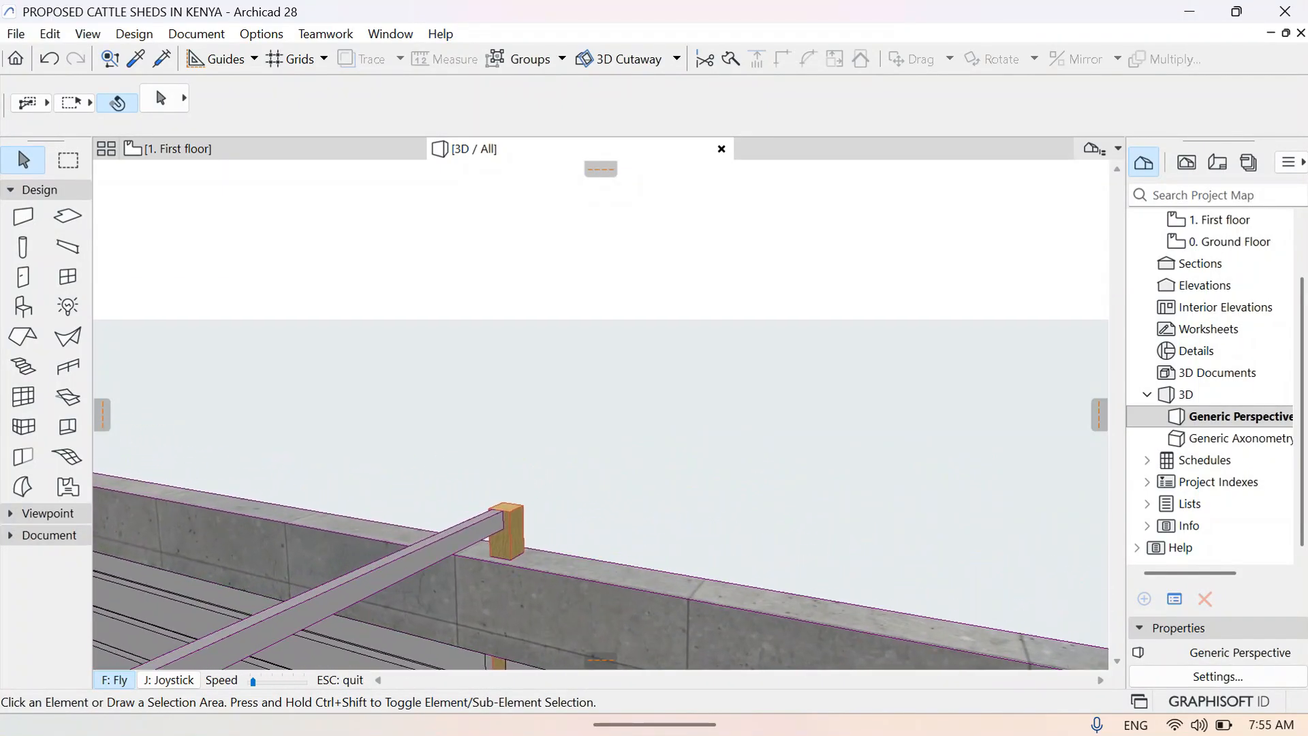
{"action": "key", "text": "Page_Down"}
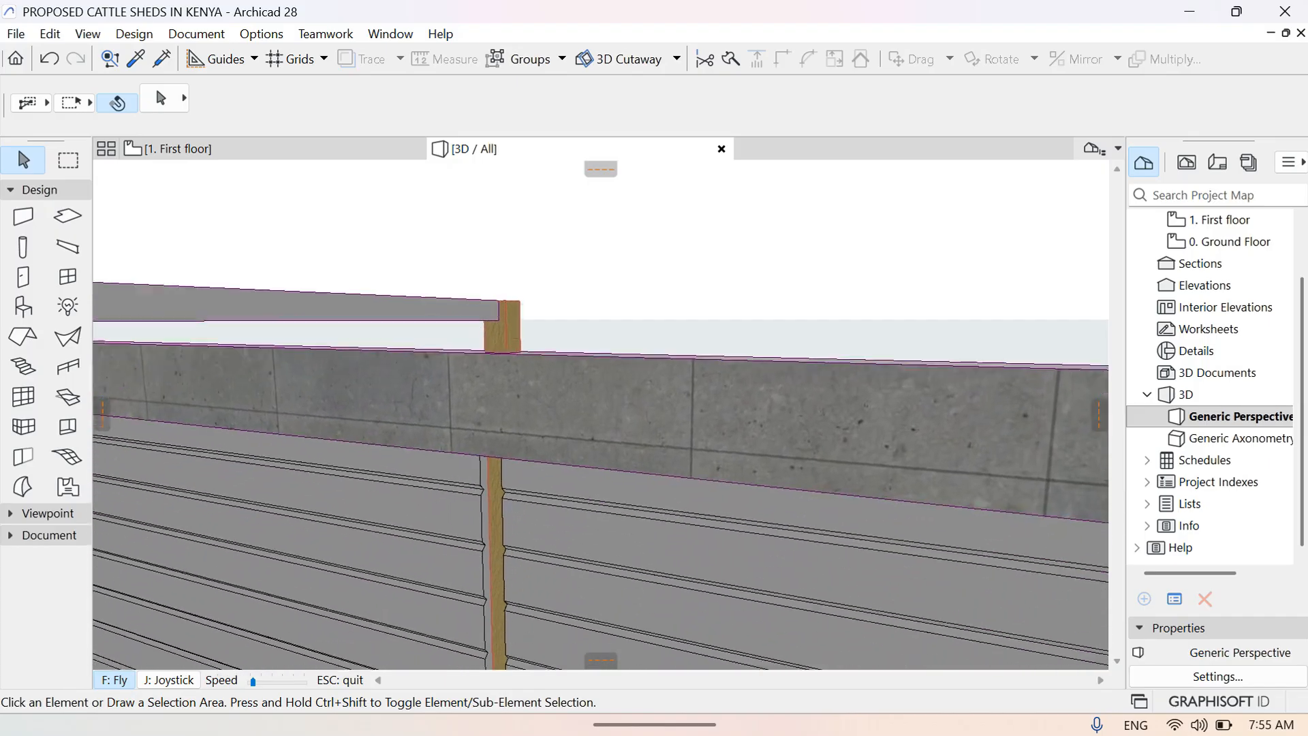
{"action": "key", "text": "Page_Down"}
{"action": "key", "text": "Escape"}
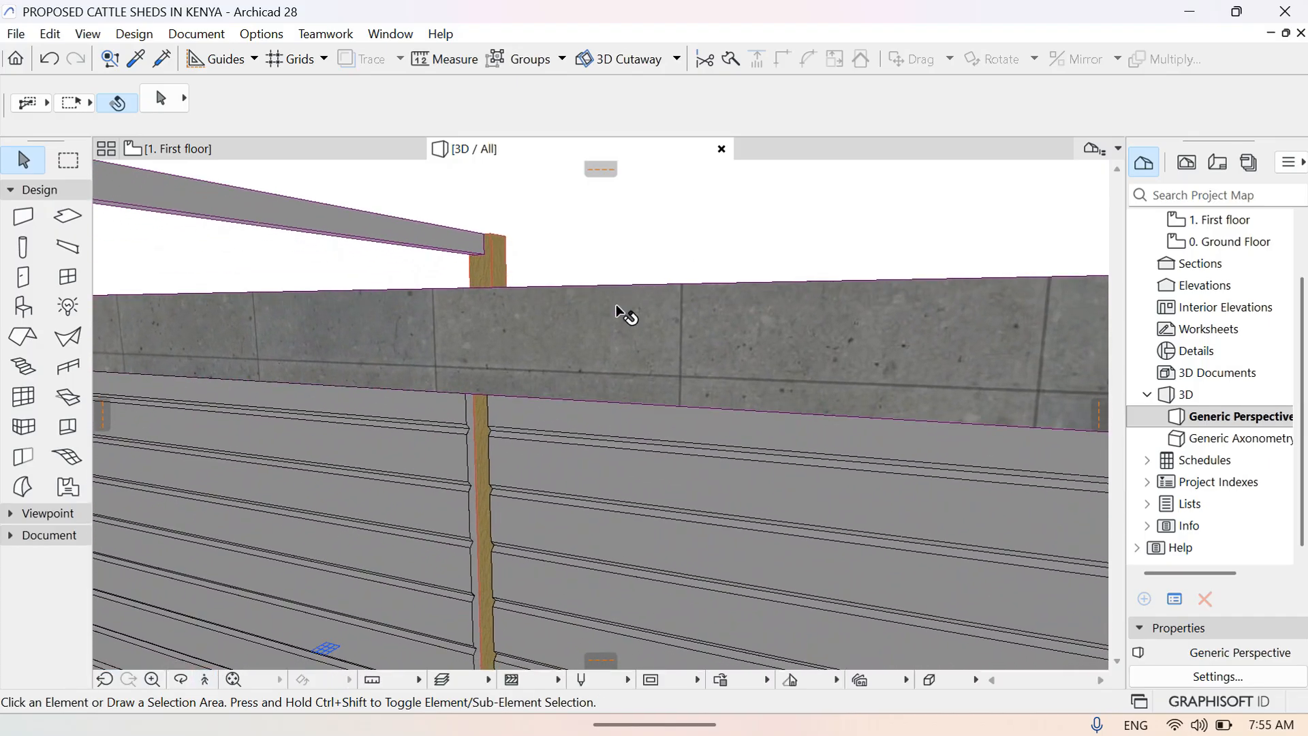
{"action": "mouse_move", "coordinate": [617, 312]}
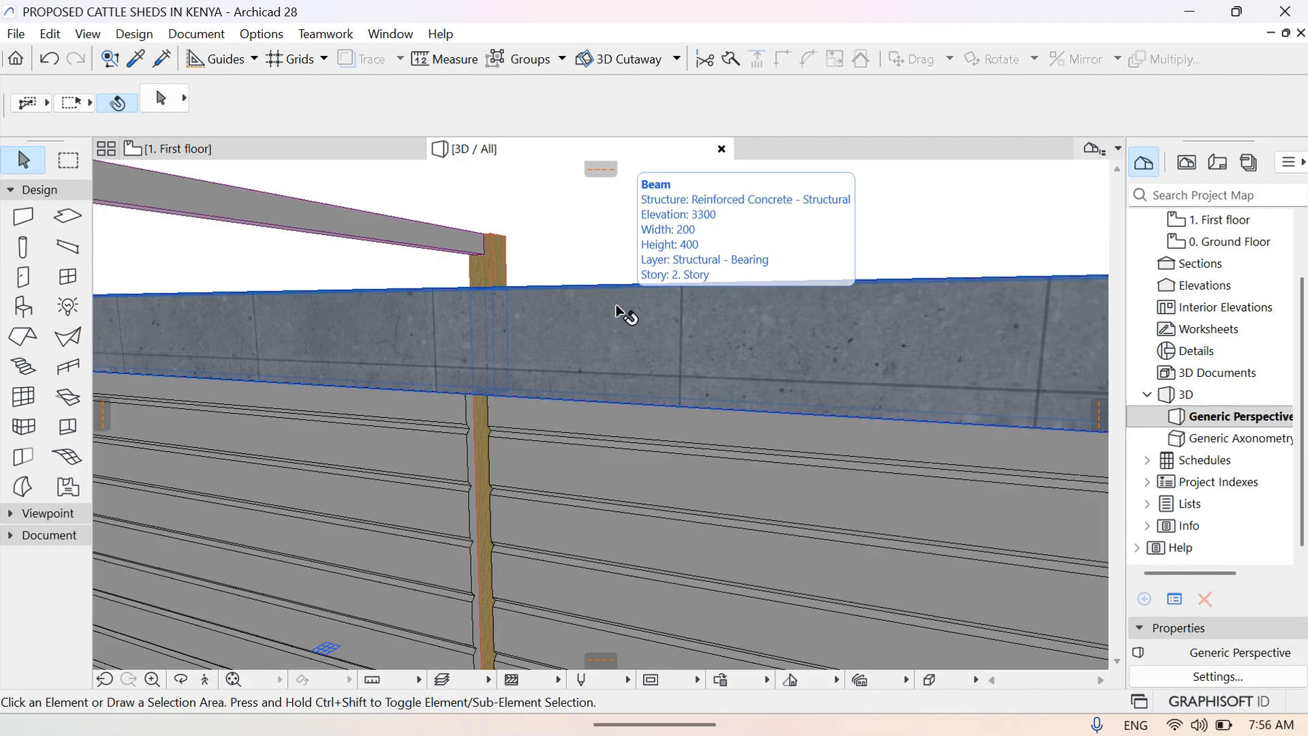
Back on the first-floor plan, start the Beam tool and confirm a default steel cross-section 75 high and 50 wide
{"action": "left_click", "coordinate": [229, 151]}
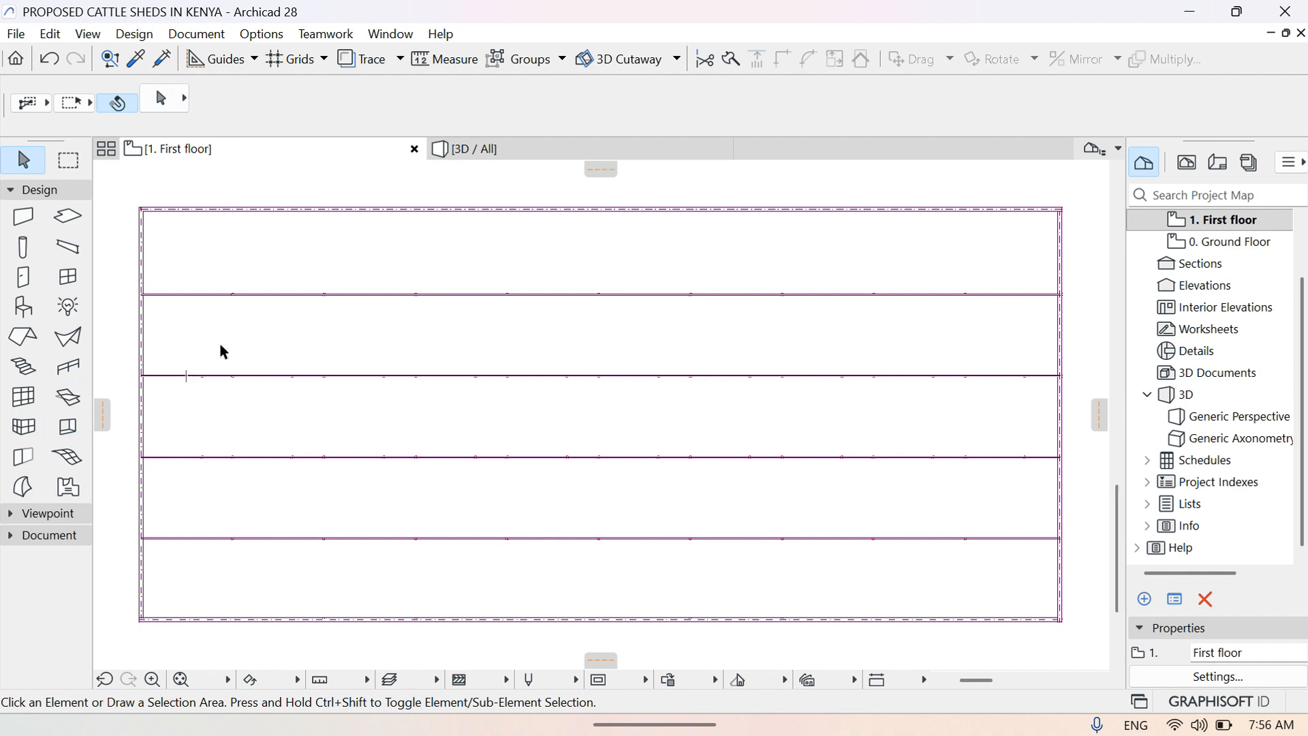
{"action": "left_click", "coordinate": [67, 247]}
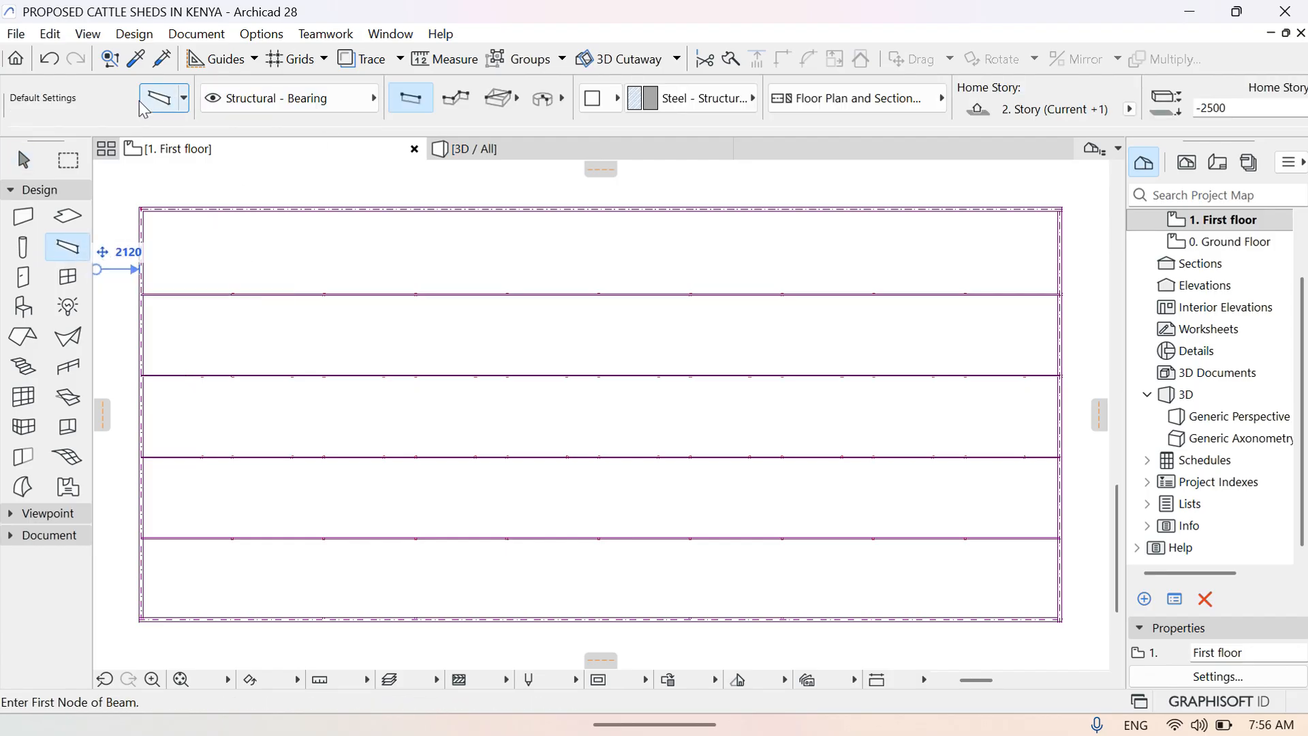
{"action": "left_click", "coordinate": [159, 101]}
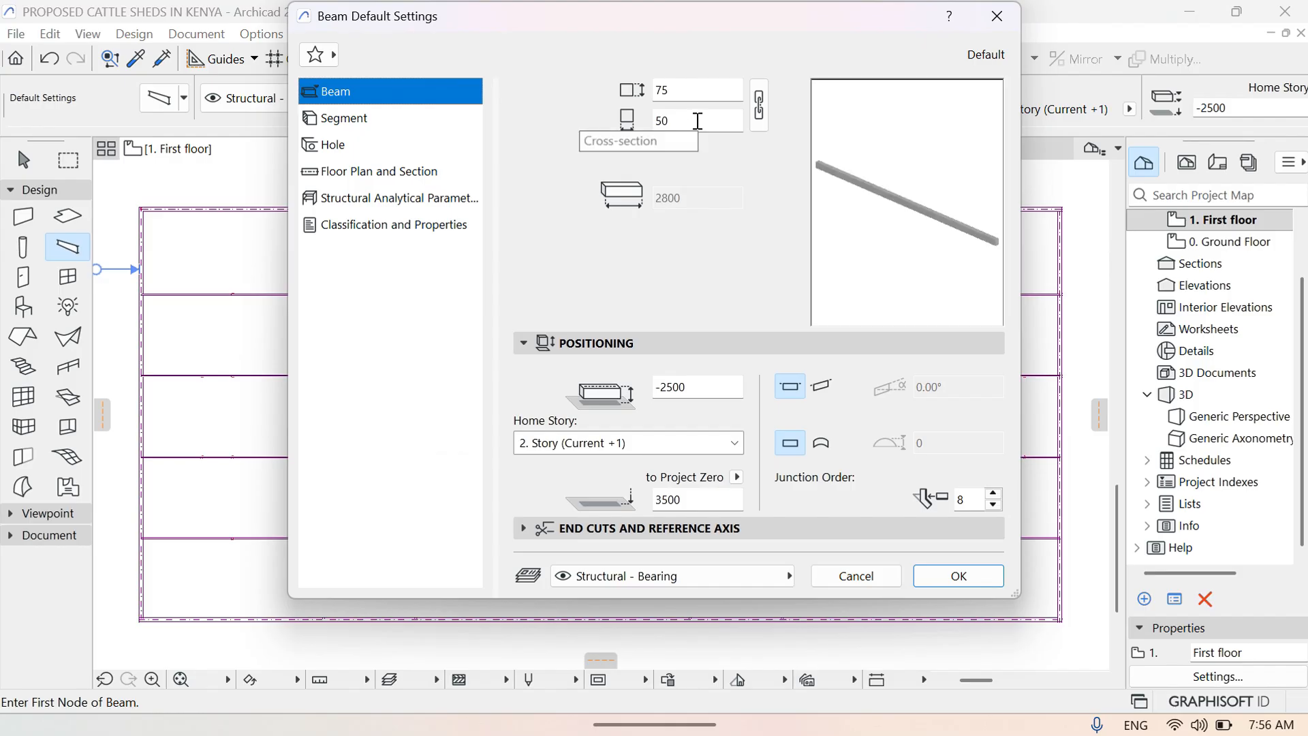
{"action": "left_click", "coordinate": [681, 91]}
{"action": "key", "text": "BackSpace"}
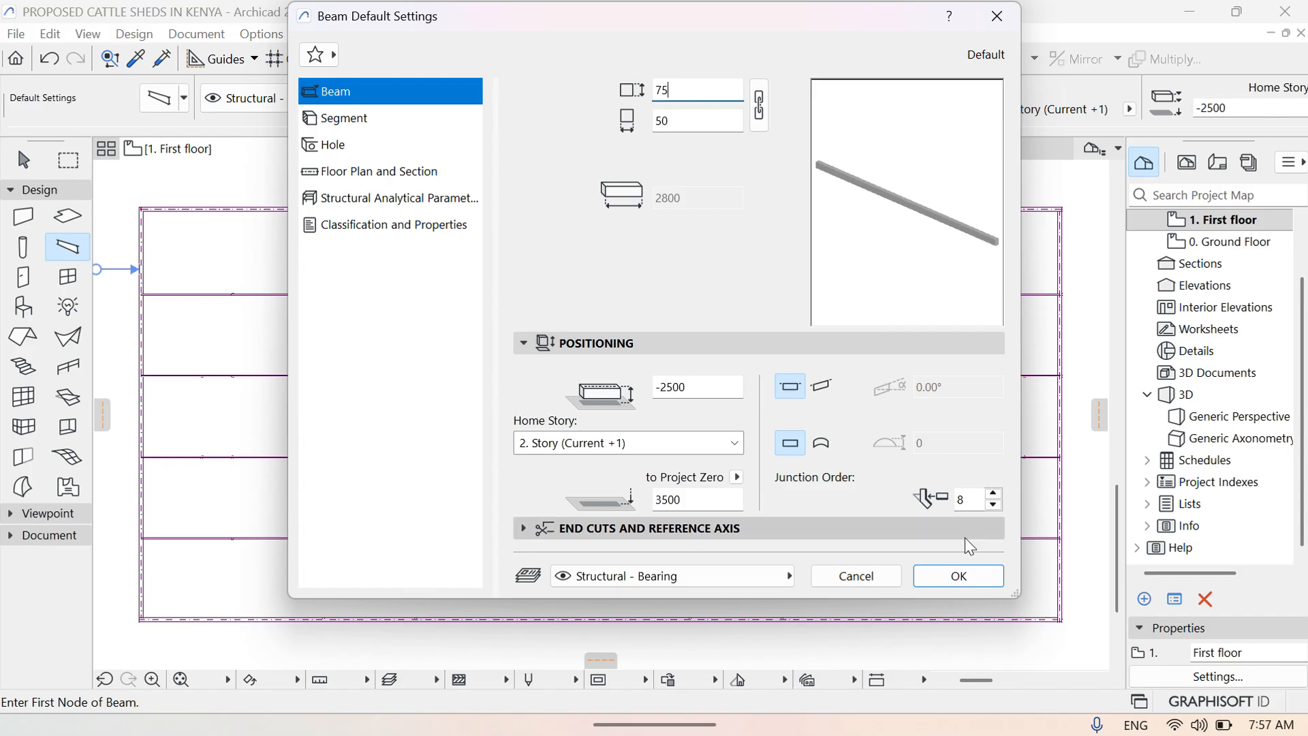
{"action": "left_click", "coordinate": [954, 576]}
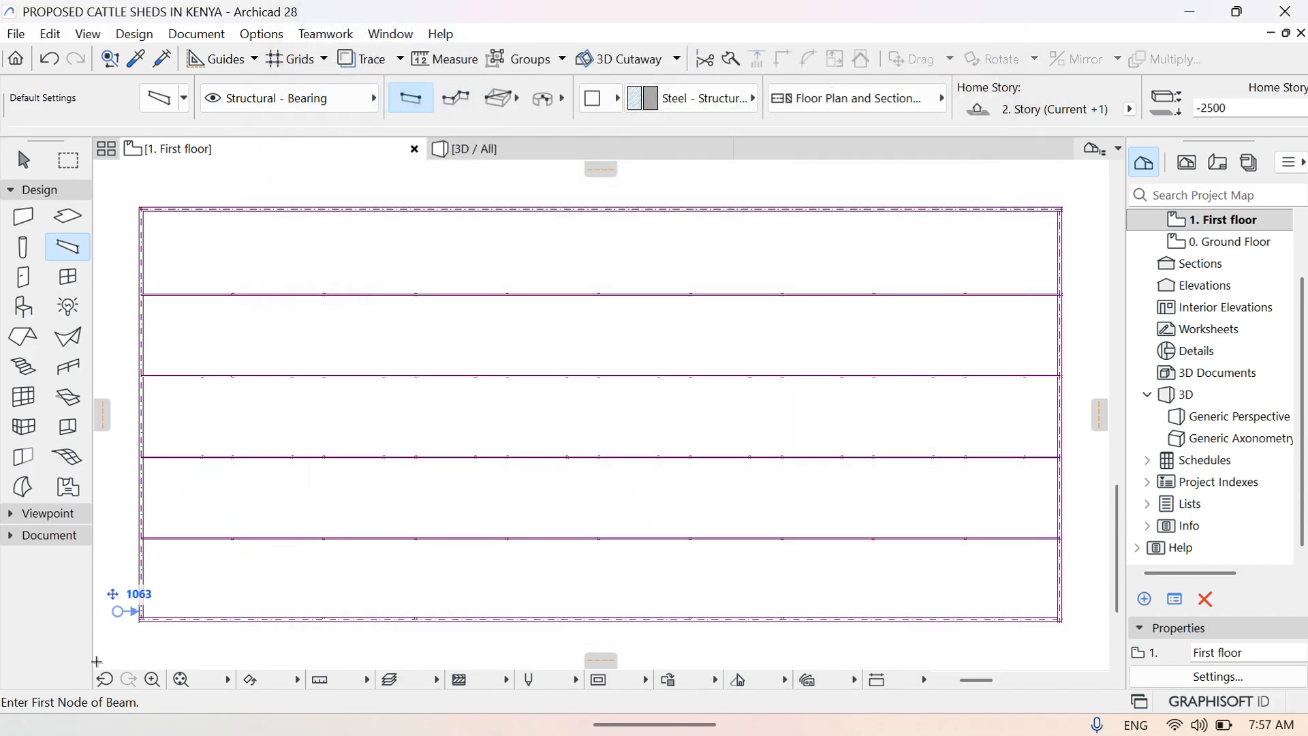
Draw a steel beam about 45277 long along the centreline of the lower perimeter concrete beam, from its left end to the right-hand corner
{"action": "left_click", "coordinate": [152, 680]}
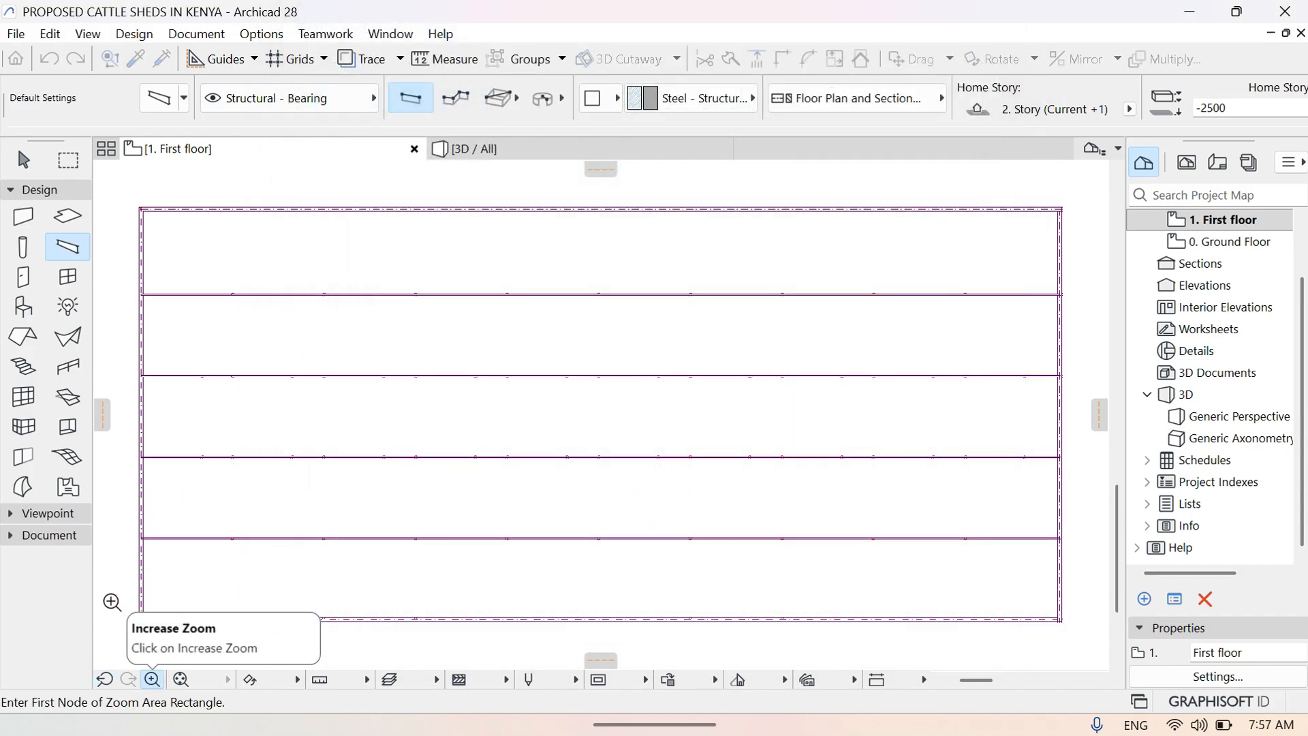
{"action": "left_click", "coordinate": [112, 599]}
{"action": "left_click", "coordinate": [184, 636]}
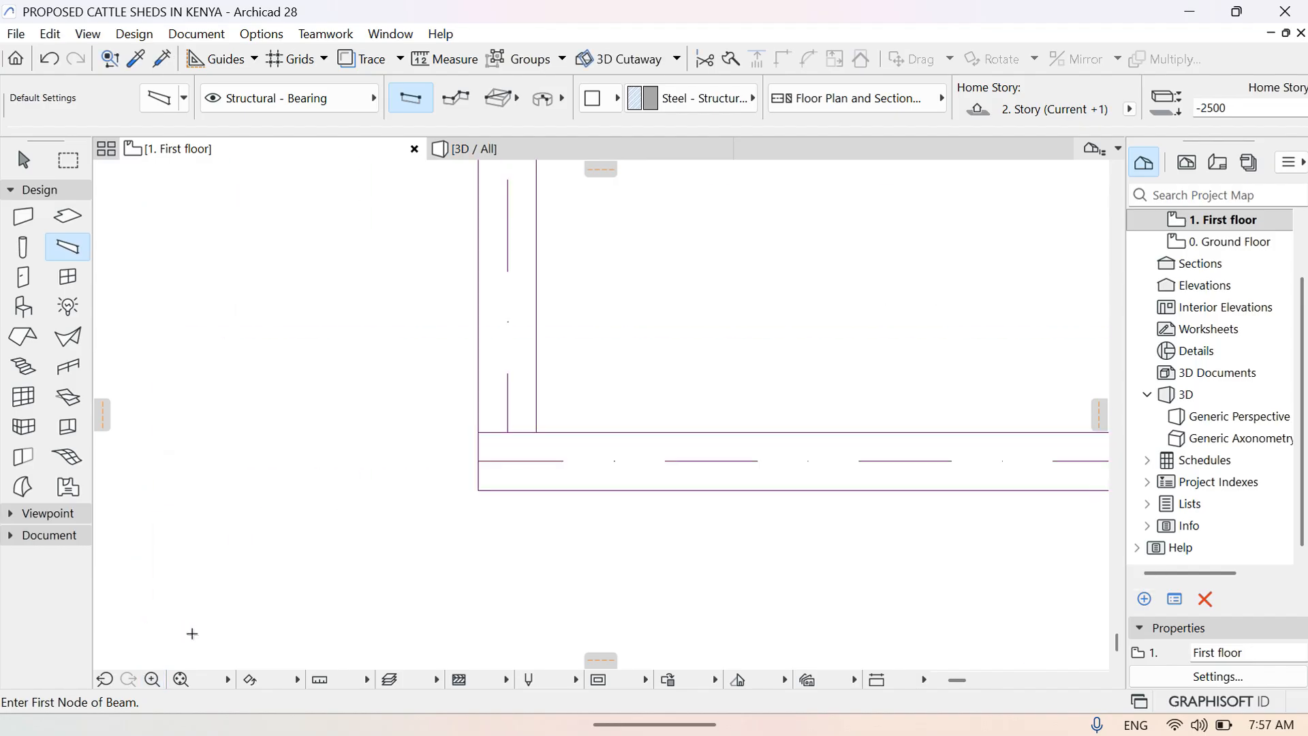
{"action": "left_click", "coordinate": [479, 462]}
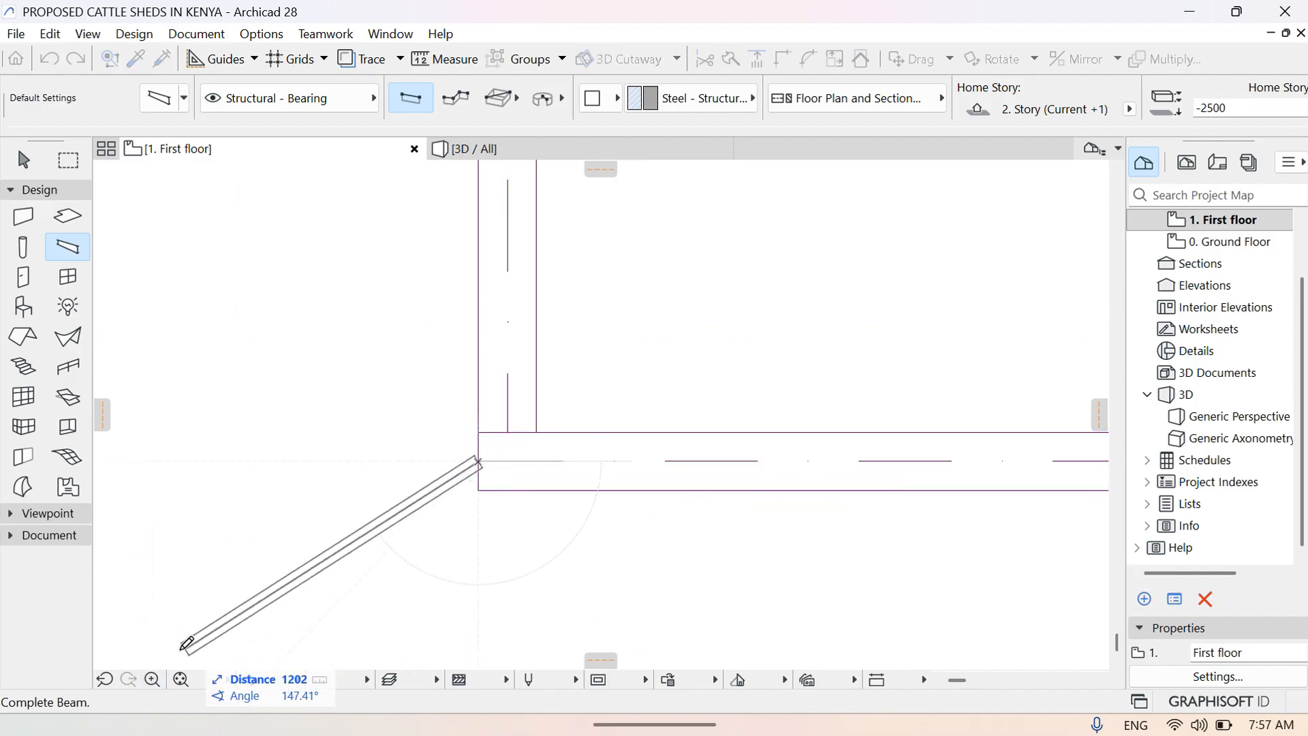
{"action": "left_click", "coordinate": [153, 683]}
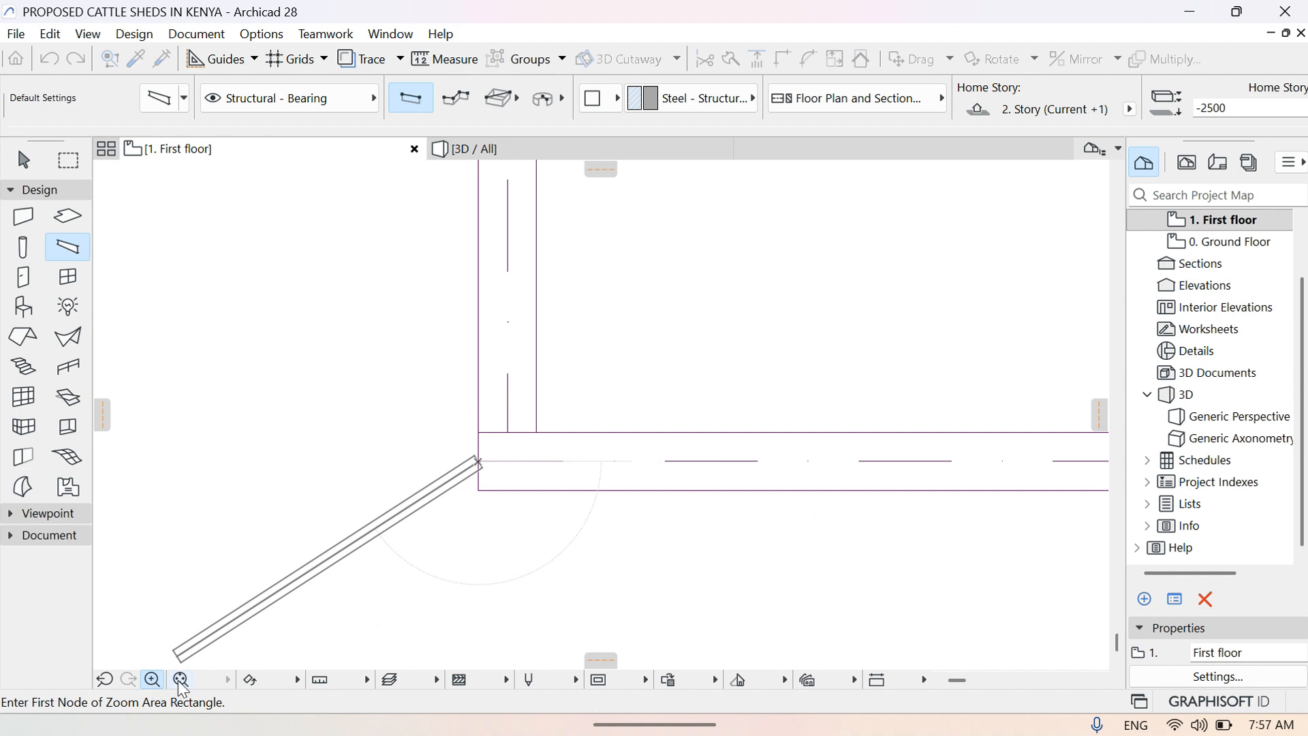
{"action": "left_click", "coordinate": [181, 681]}
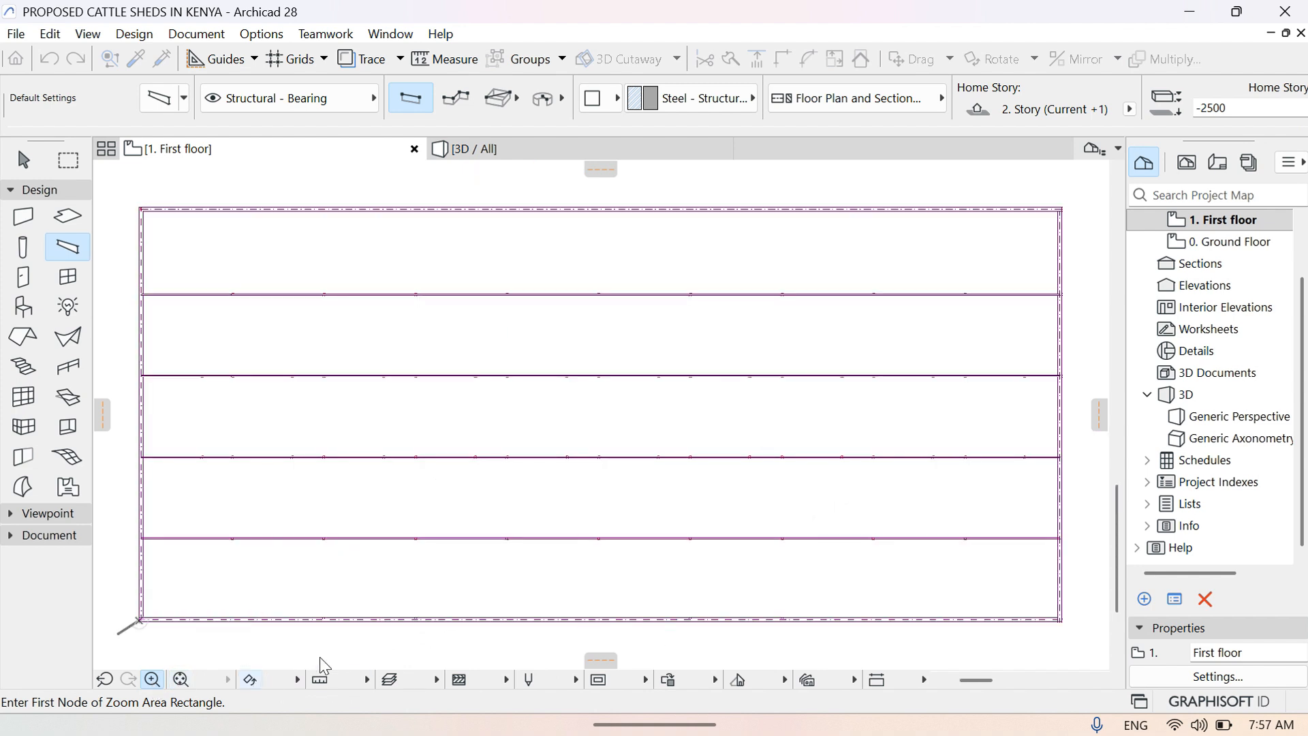
{"action": "left_click", "coordinate": [1029, 601]}
{"action": "left_click", "coordinate": [1078, 634]}
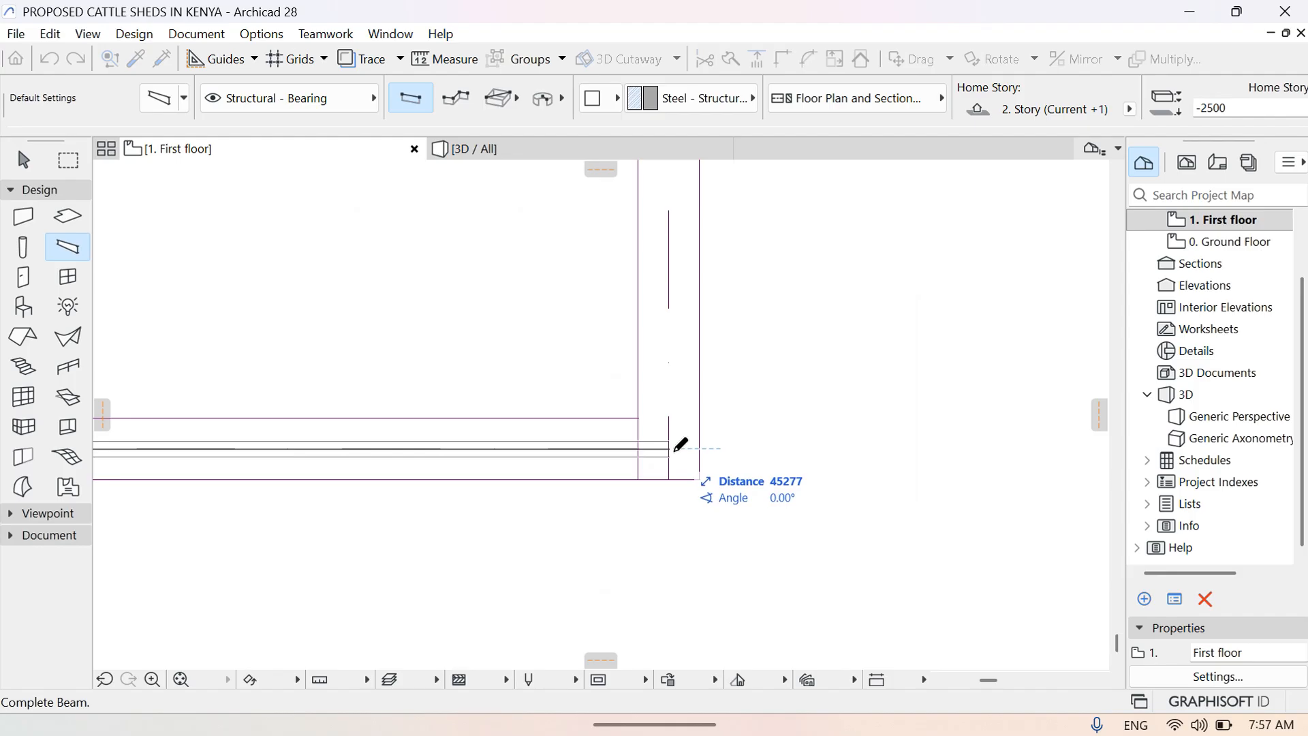
{"action": "left_click", "coordinate": [675, 448]}
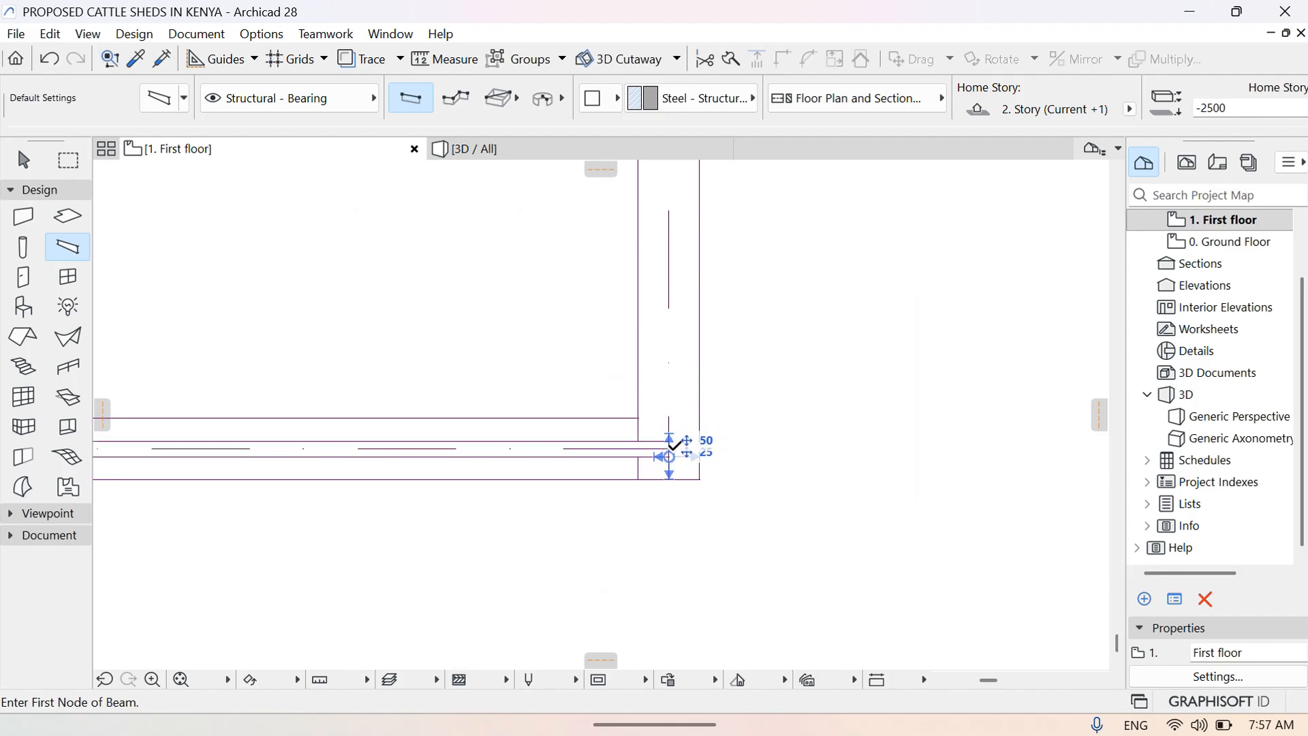
Draw a steel beam about 20175 long up the right-hand perimeter concrete beam, from the lower steel beam's end to the upper corner
{"action": "left_click", "coordinate": [670, 442]}
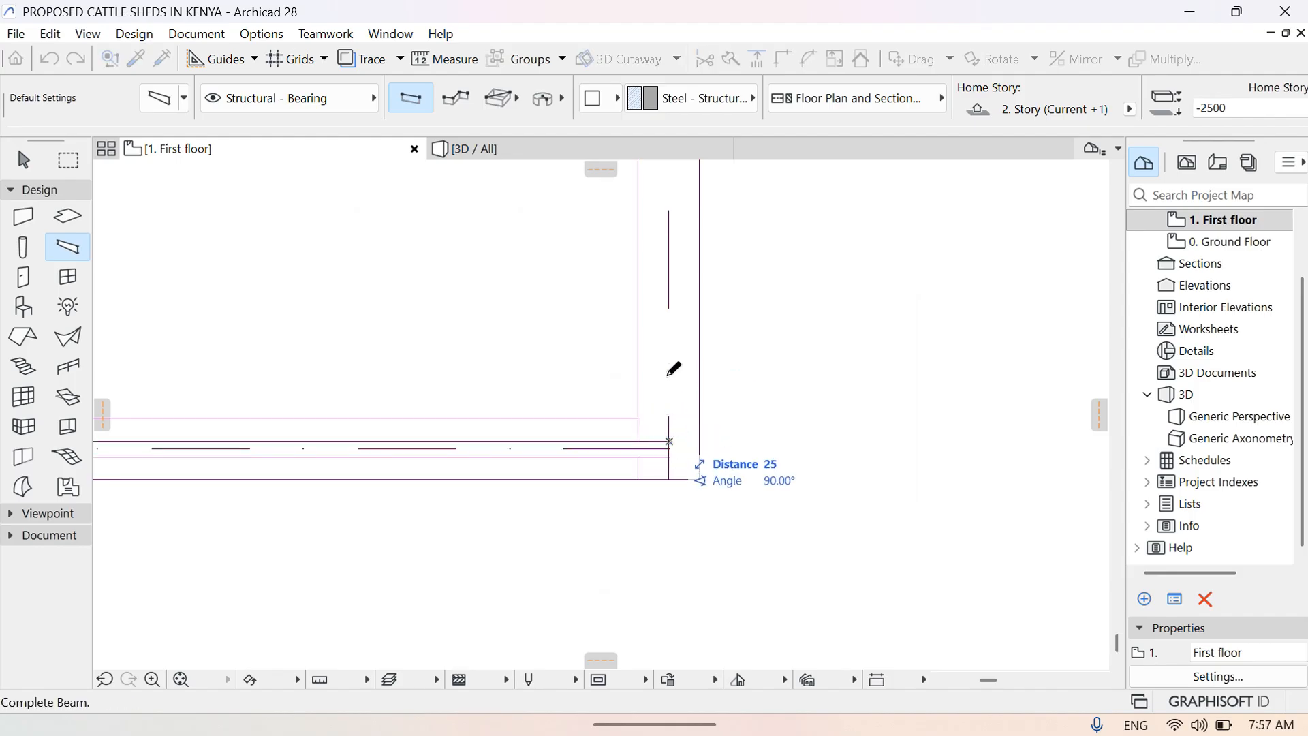
{"action": "left_click", "coordinate": [180, 679]}
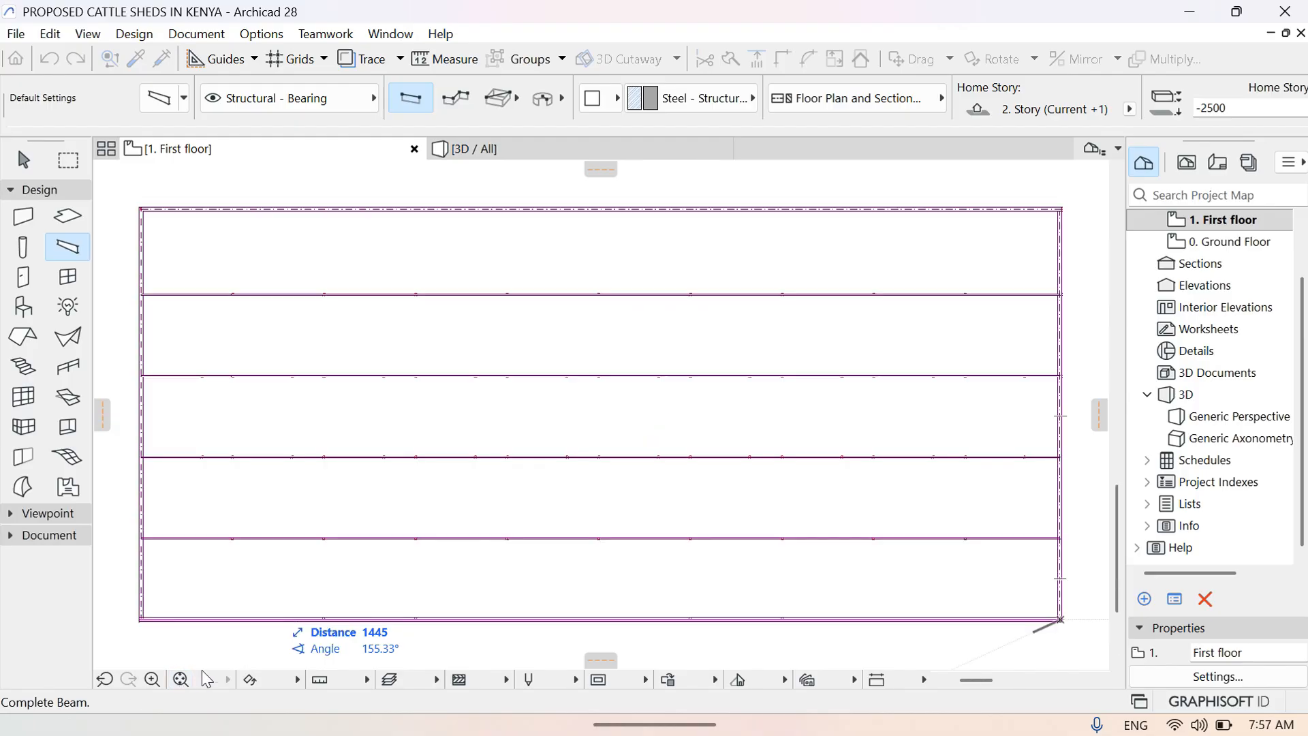
{"action": "left_click", "coordinate": [152, 680]}
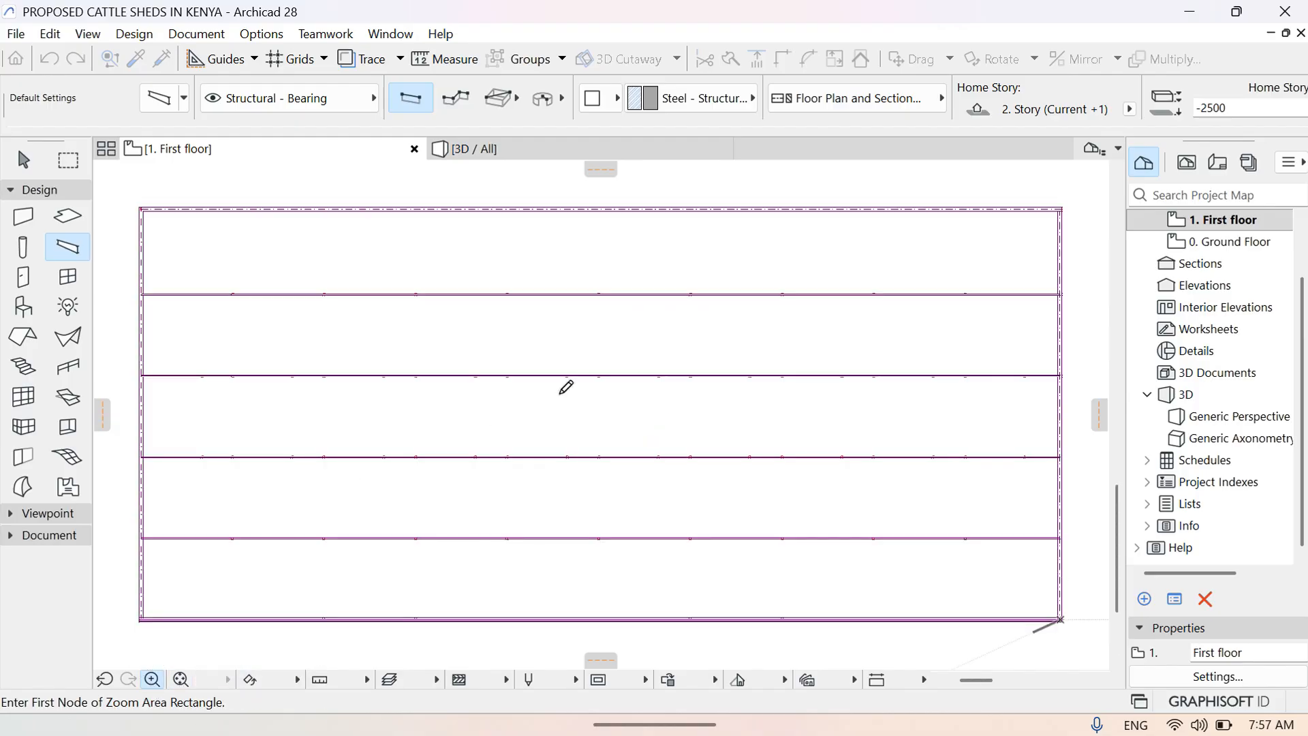
{"action": "left_click", "coordinate": [1015, 178]}
{"action": "left_click", "coordinate": [1086, 246]}
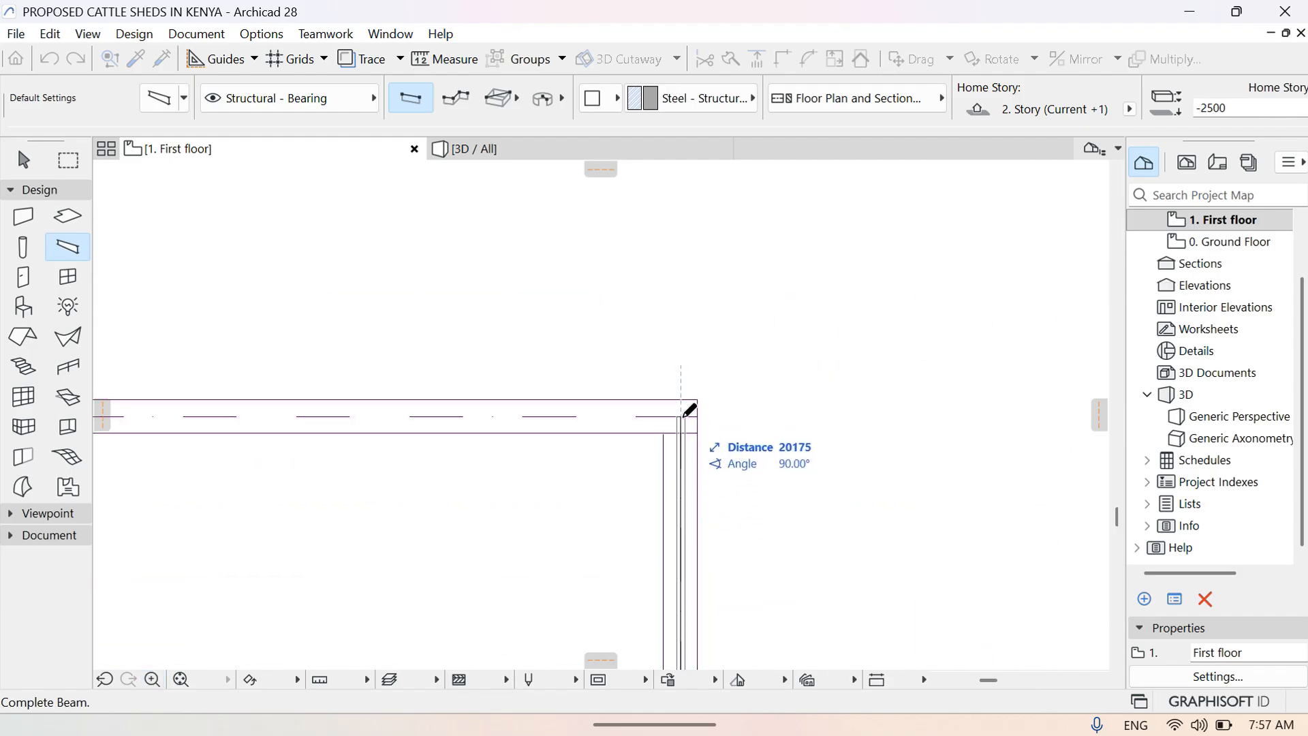
{"action": "left_click", "coordinate": [689, 409]}
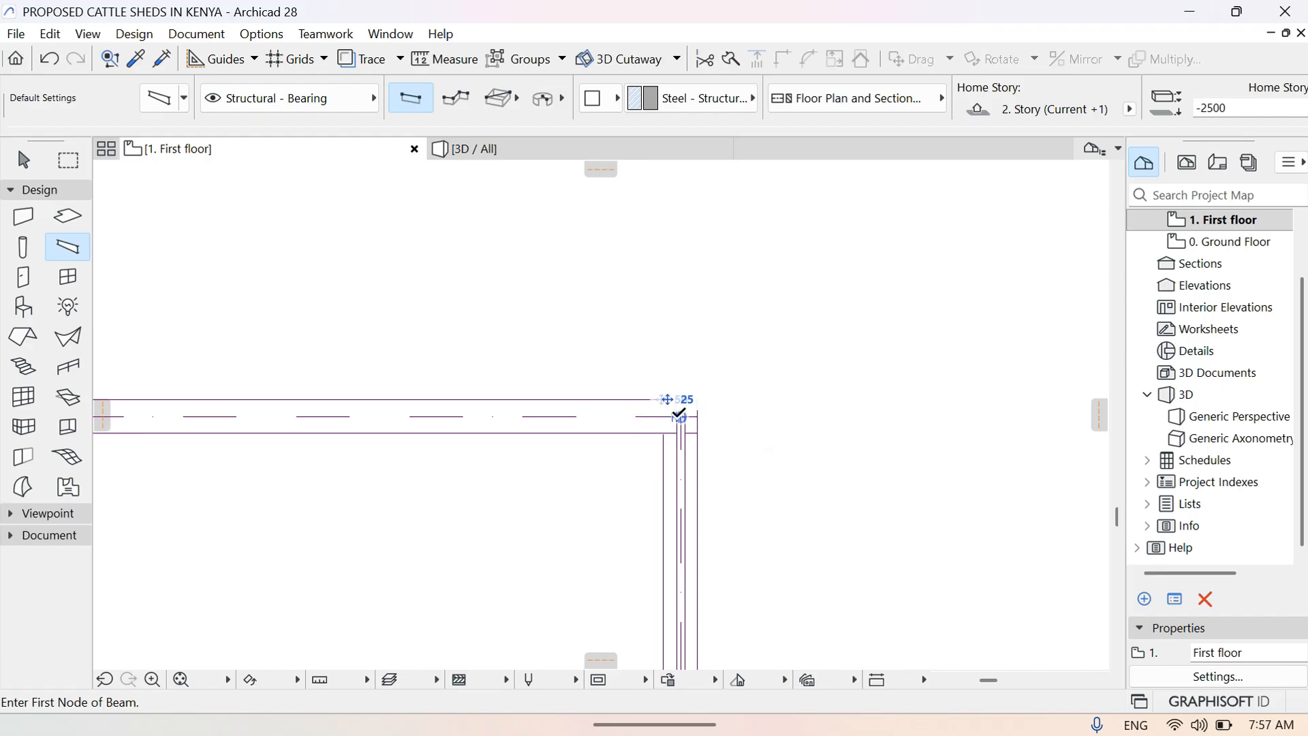
Draw a steel beam about 45175 long along the upper perimeter concrete beam, from the upper right corner to the upper left corner
{"action": "left_click", "coordinate": [681, 415]}
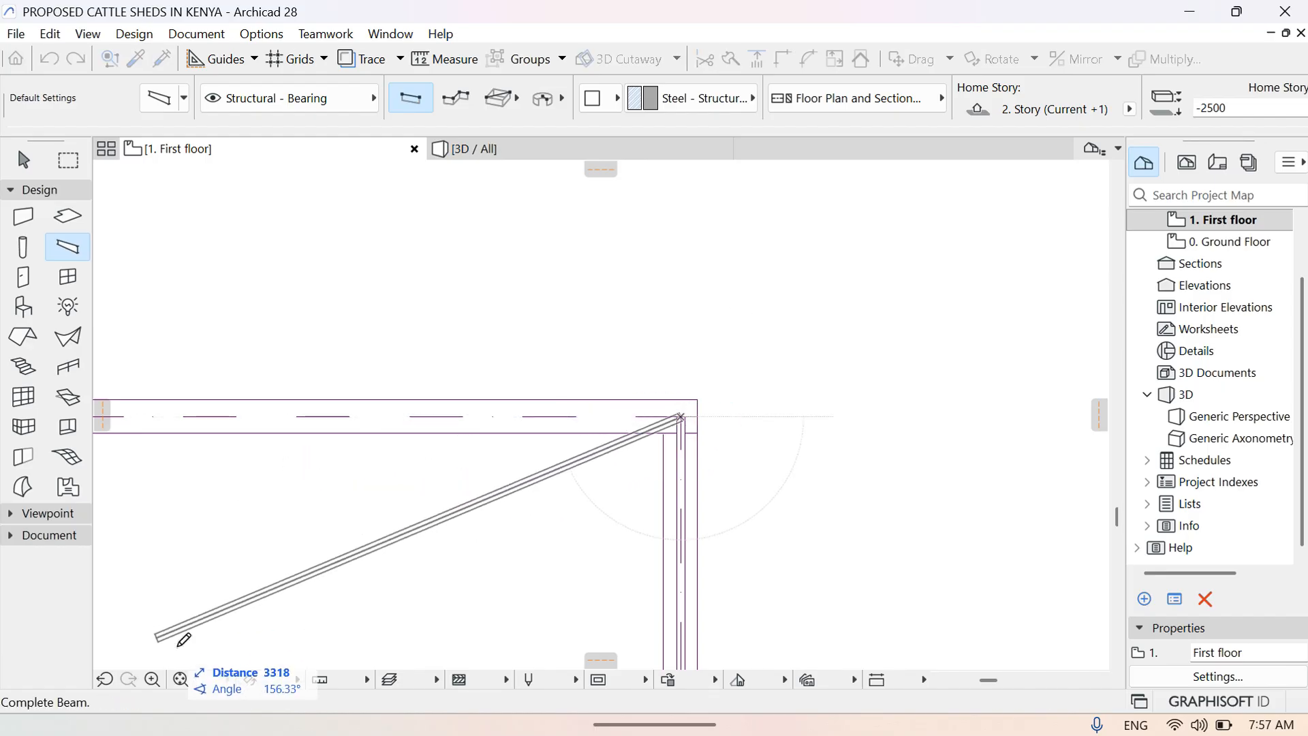
{"action": "left_click", "coordinate": [181, 680]}
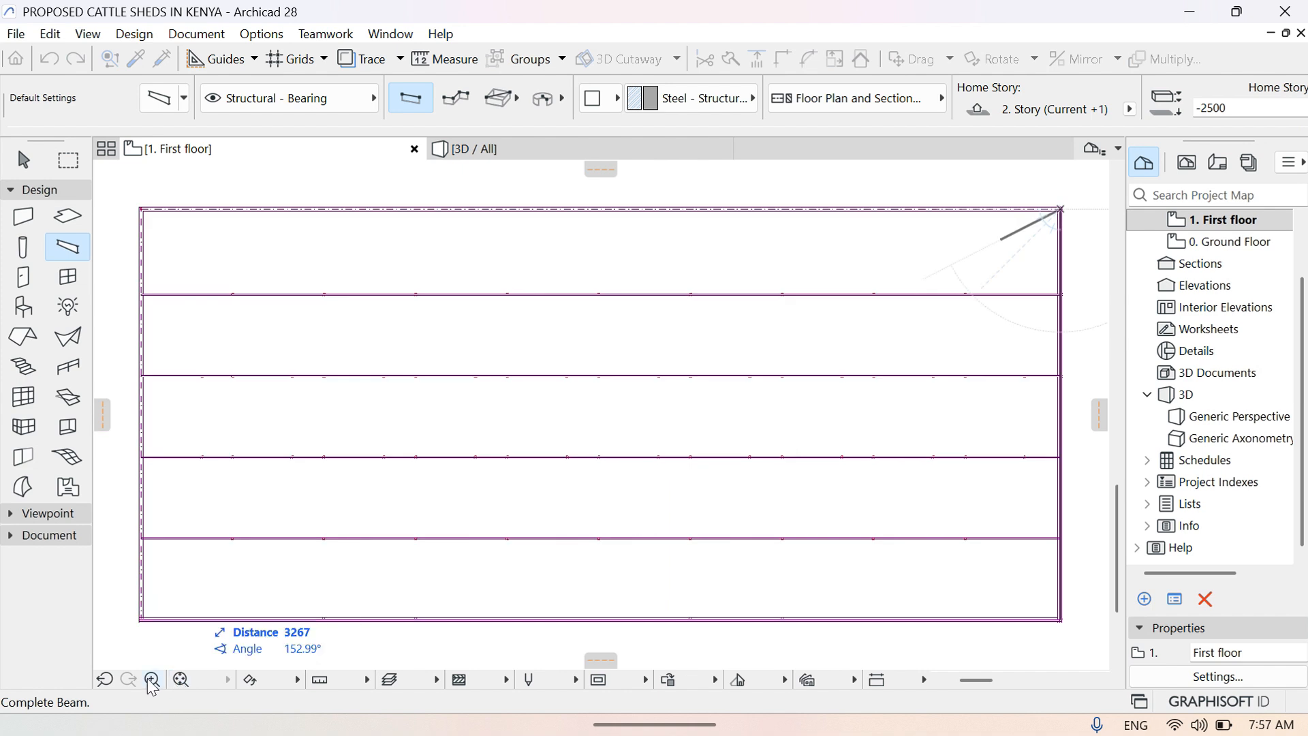
{"action": "left_click", "coordinate": [153, 679]}
{"action": "left_click", "coordinate": [116, 183]}
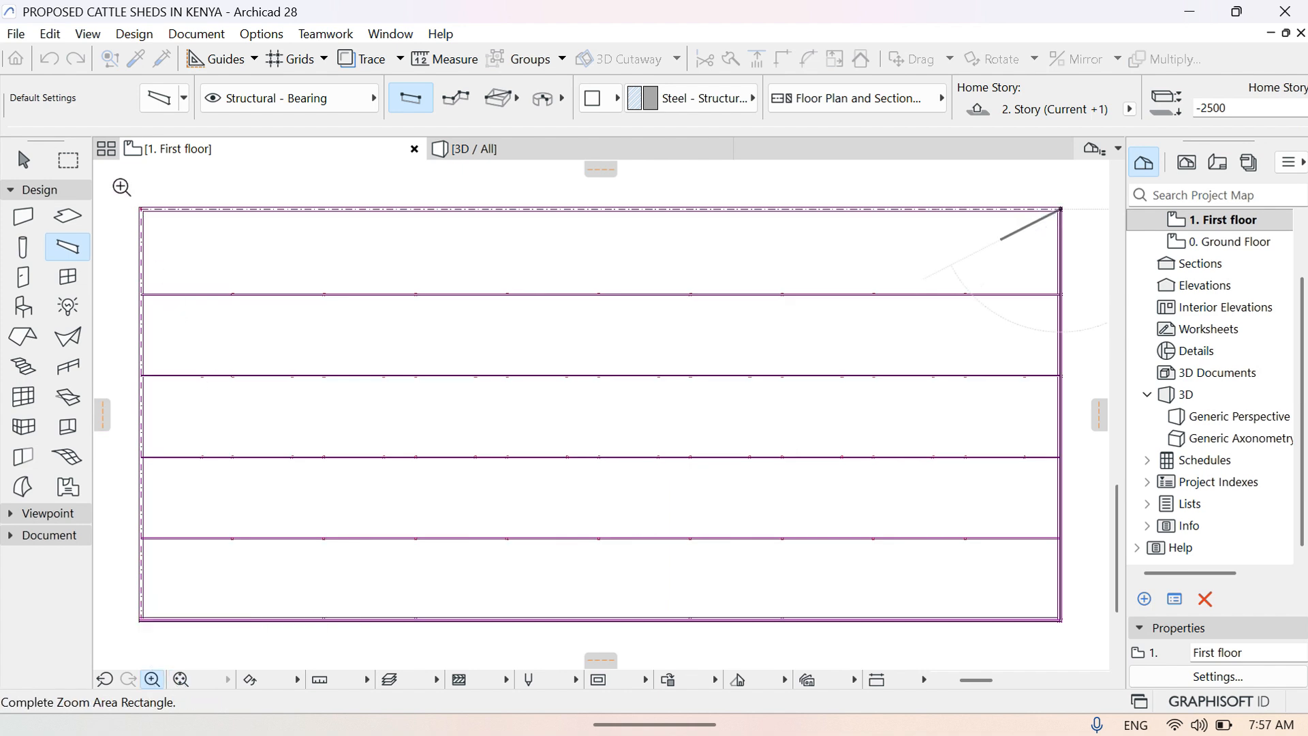
{"action": "left_click", "coordinate": [170, 229]}
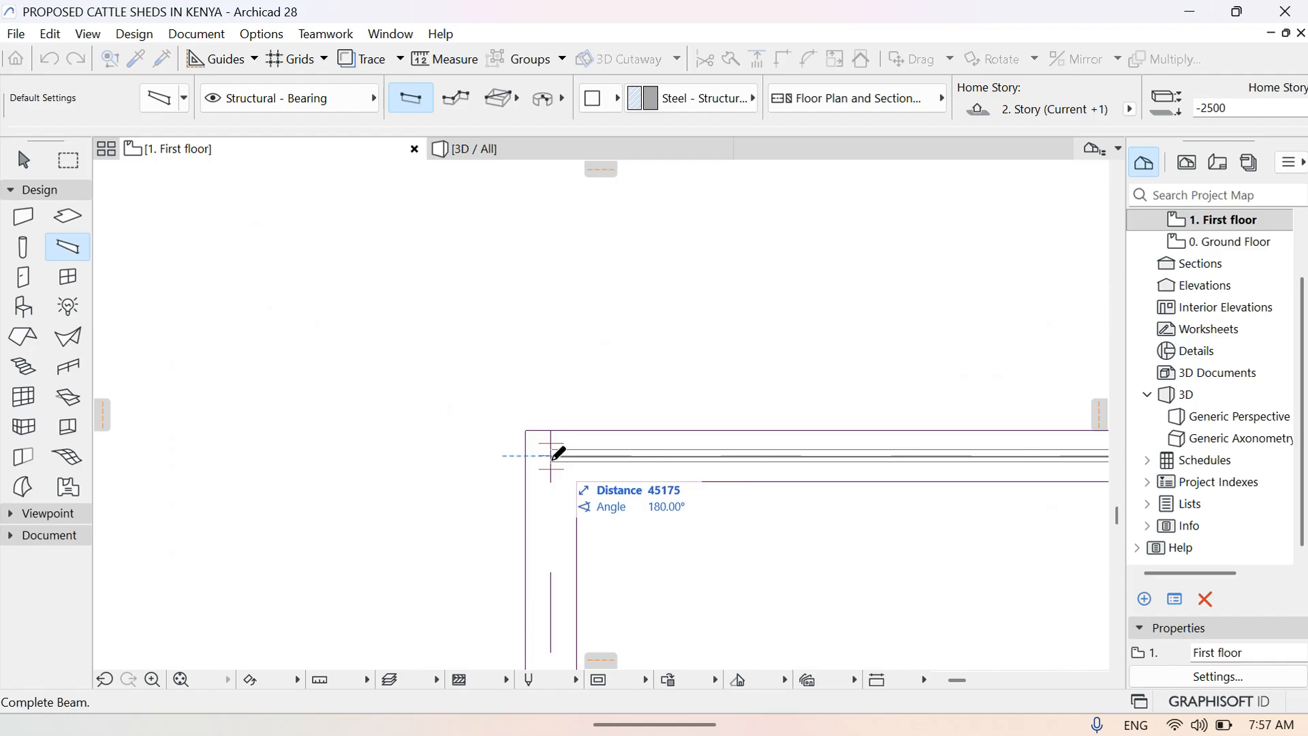
{"action": "left_click", "coordinate": [560, 455]}
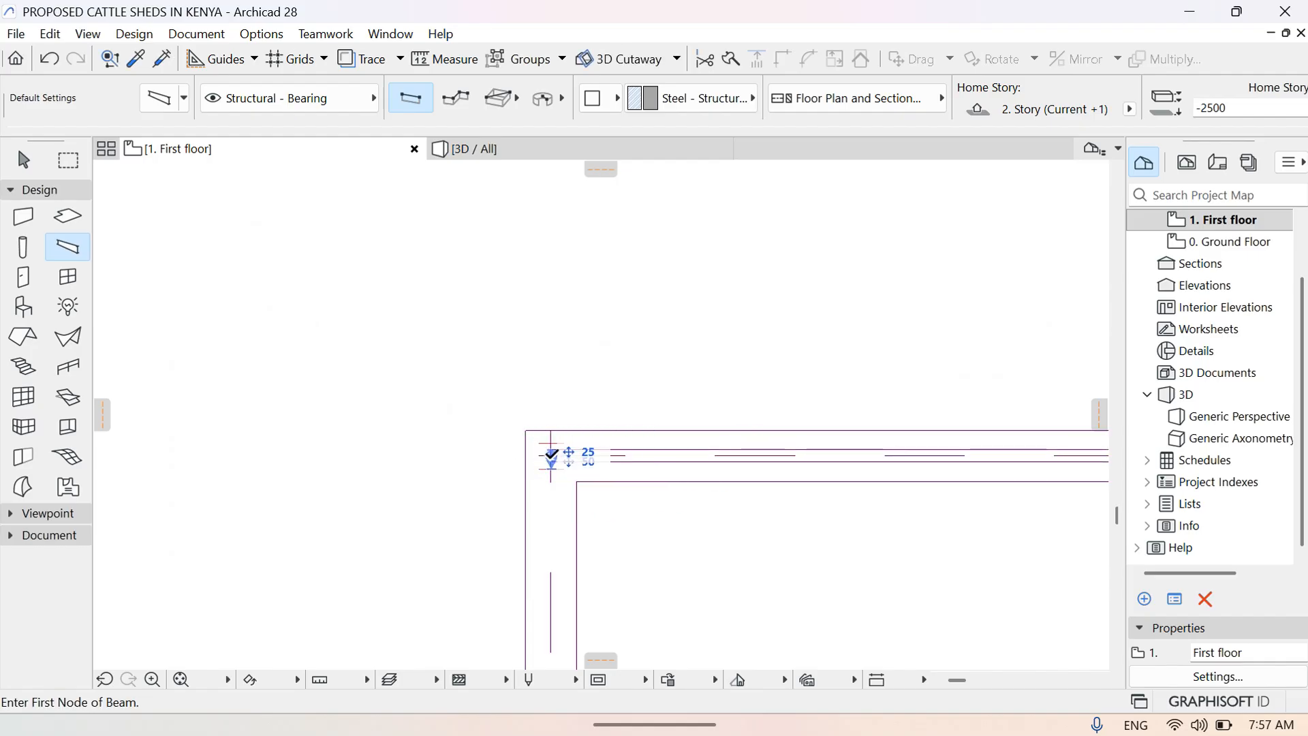
Close the perimeter with a steel beam about 20175 long down the left-hand concrete beam, ending at the lower steel beam
{"action": "left_click", "coordinate": [552, 456]}
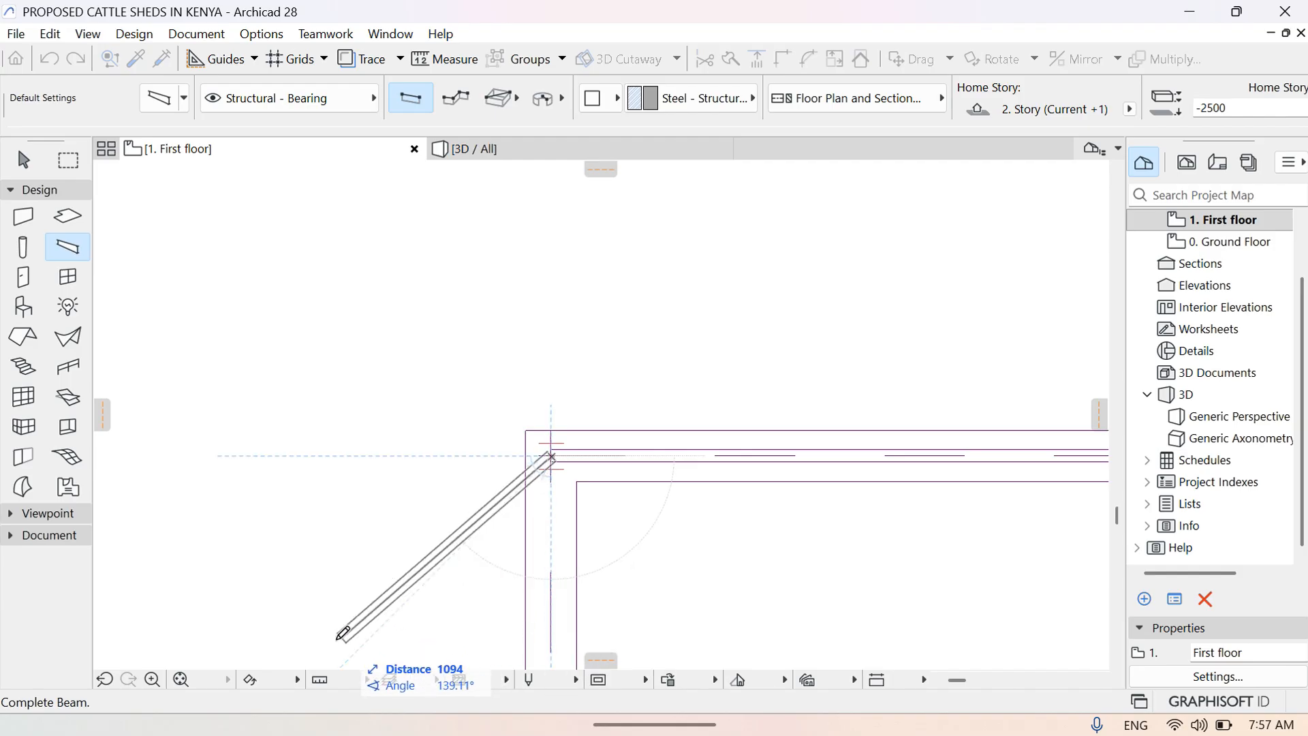
{"action": "left_click", "coordinate": [179, 682]}
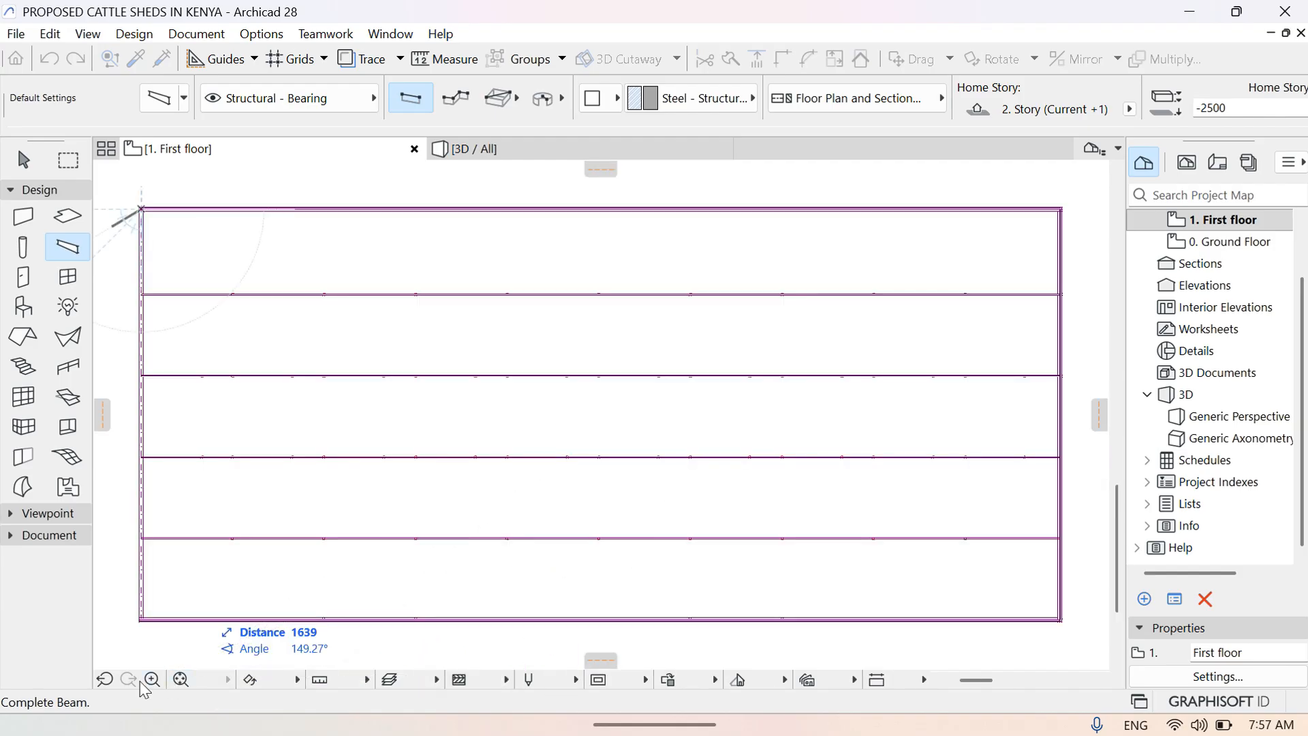
{"action": "left_click", "coordinate": [153, 679]}
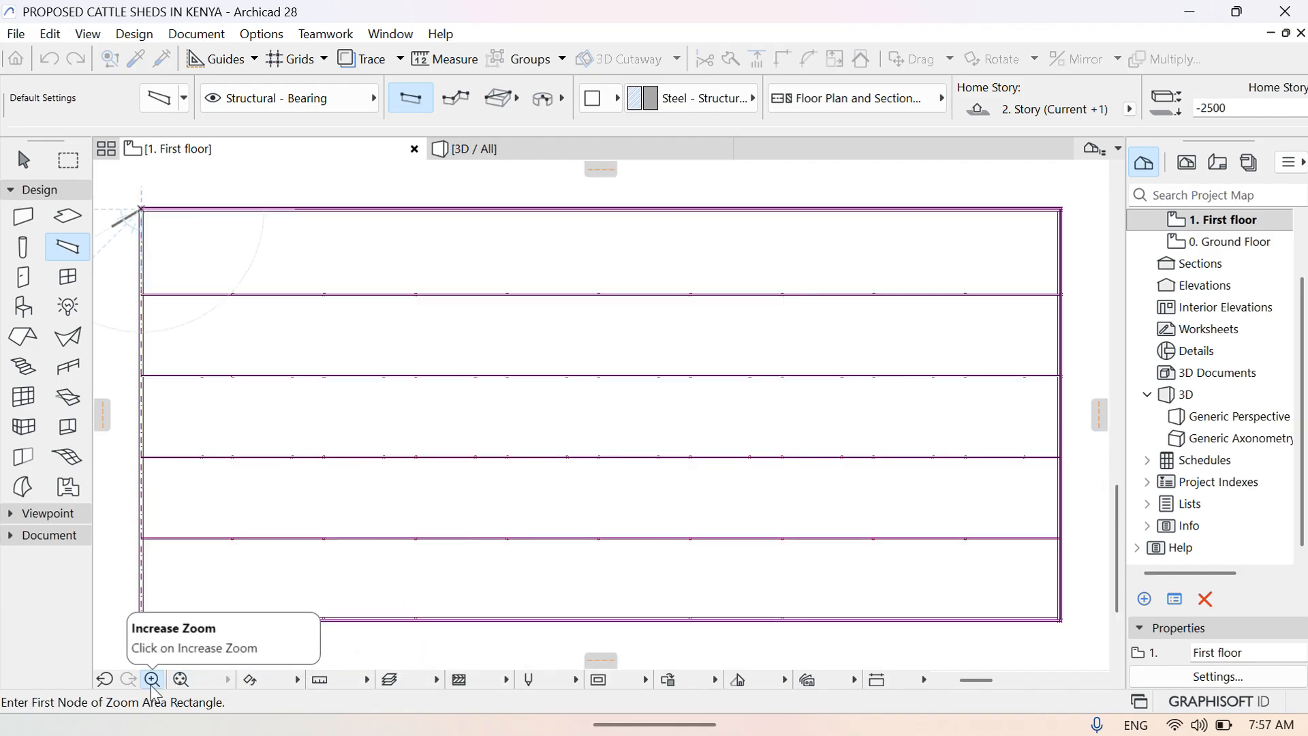
{"action": "left_click", "coordinate": [124, 604]}
{"action": "left_click", "coordinate": [172, 623]}
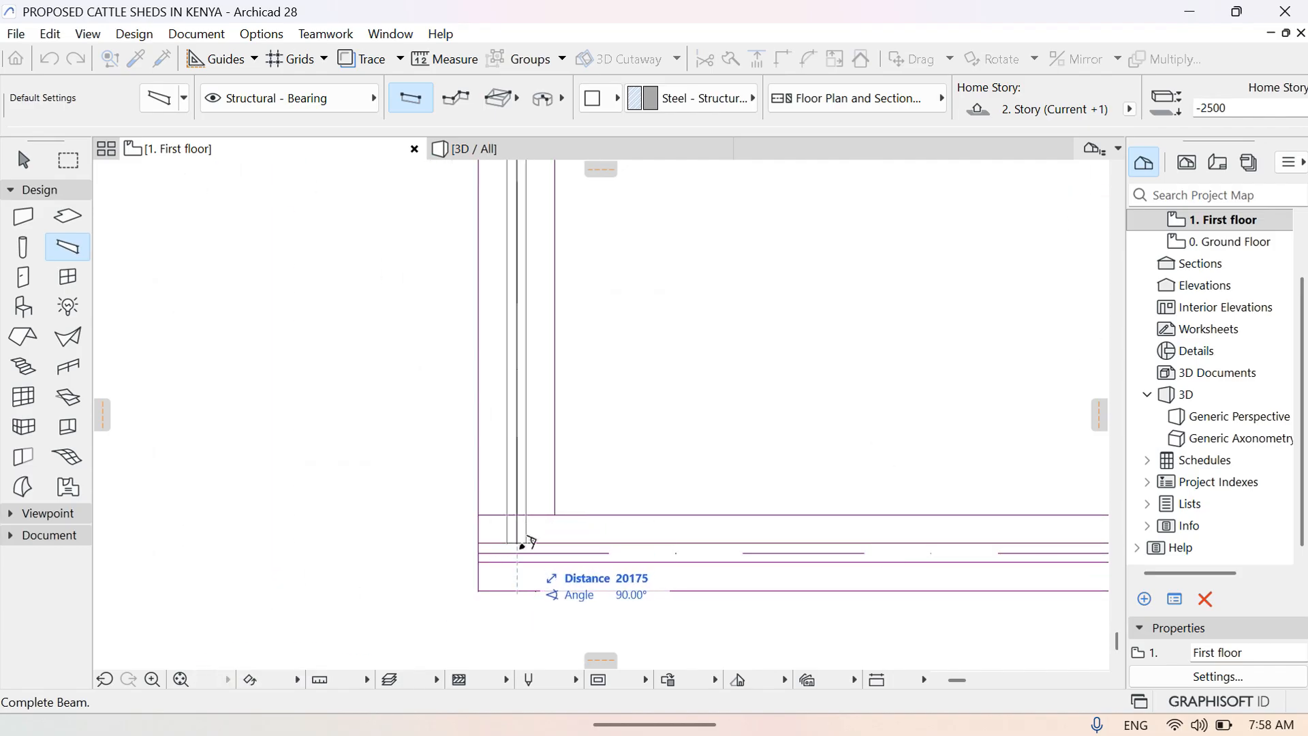
{"action": "left_click", "coordinate": [526, 543]}
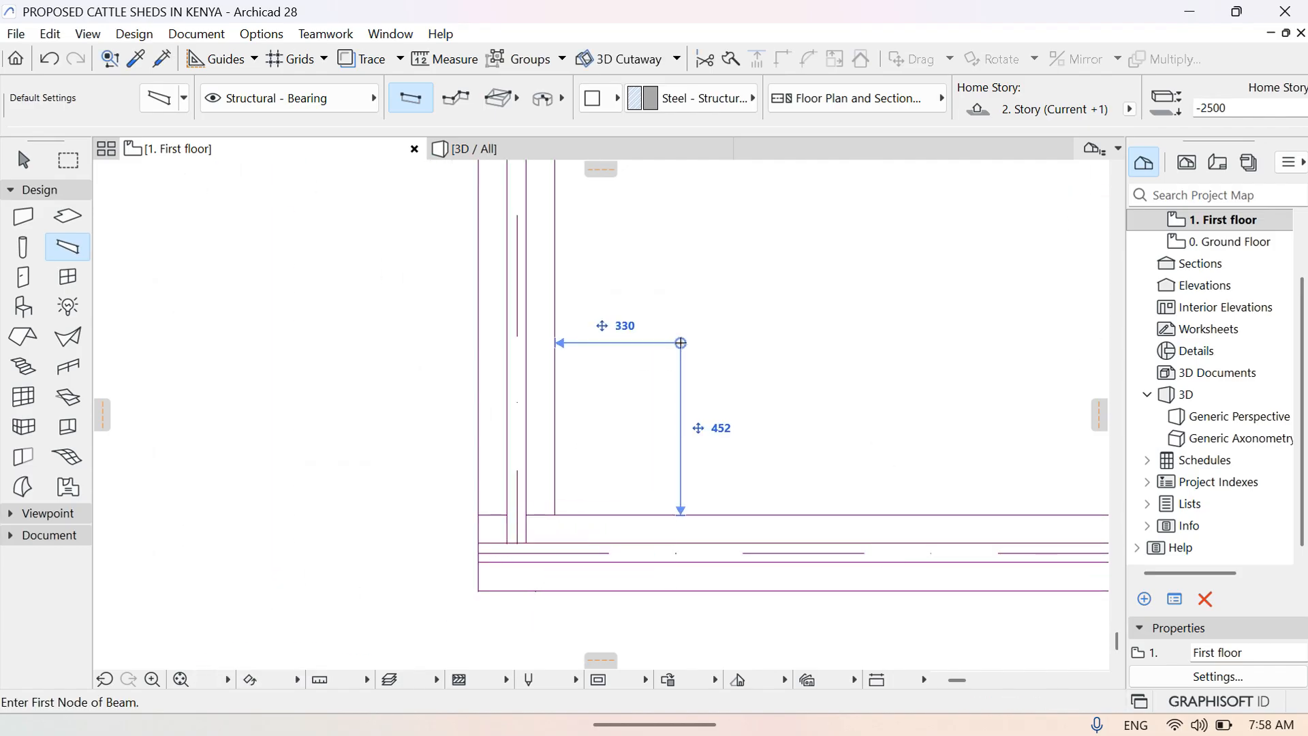
Examine in 3D the perimeter steel beams, the concrete ring beam beneath them and the column connections around the shed
{"action": "key", "text": "Escape"}
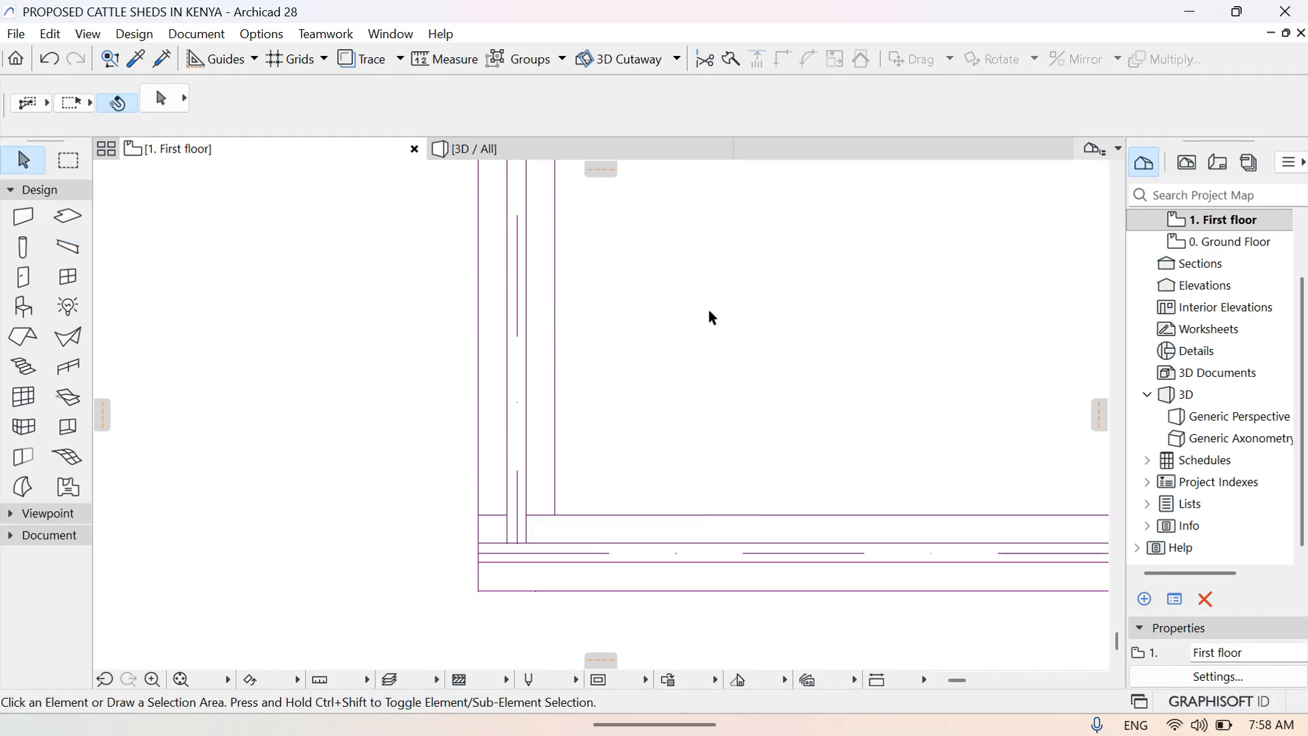
{"action": "left_click", "coordinate": [547, 154]}
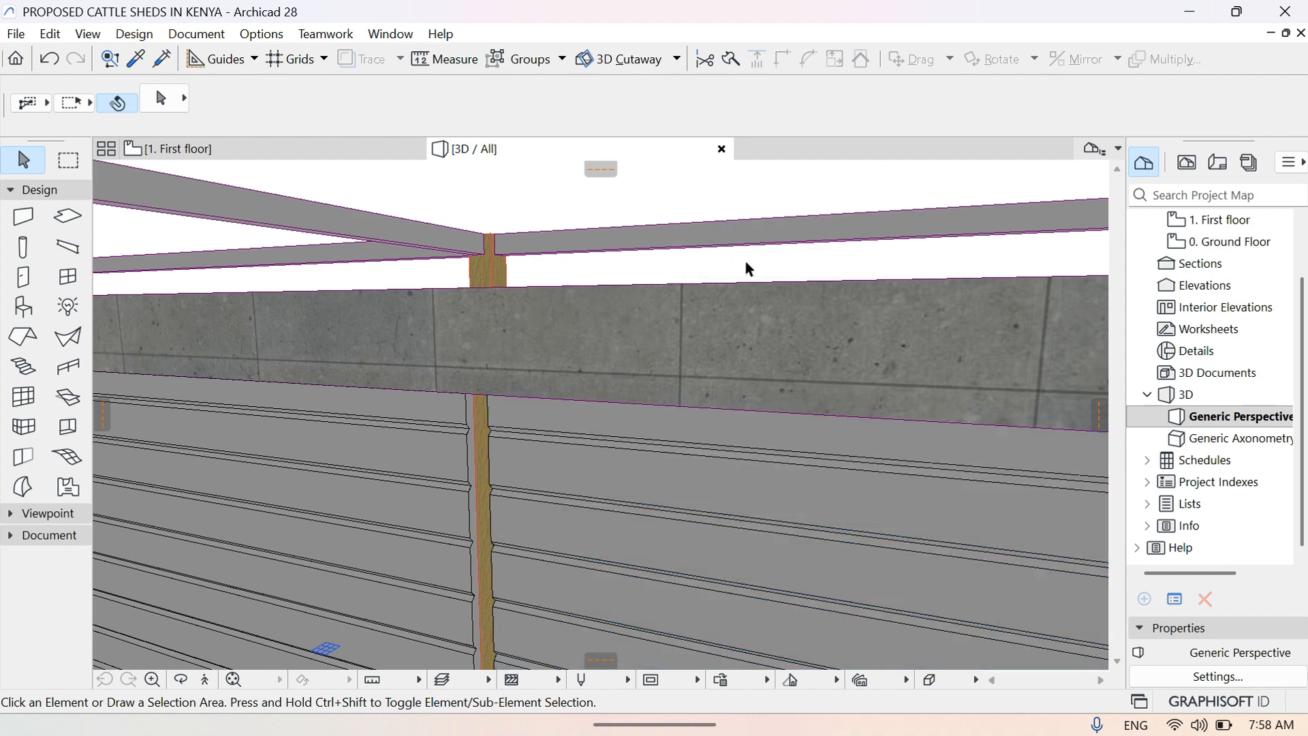
{"action": "mouse_move", "coordinate": [700, 292]}
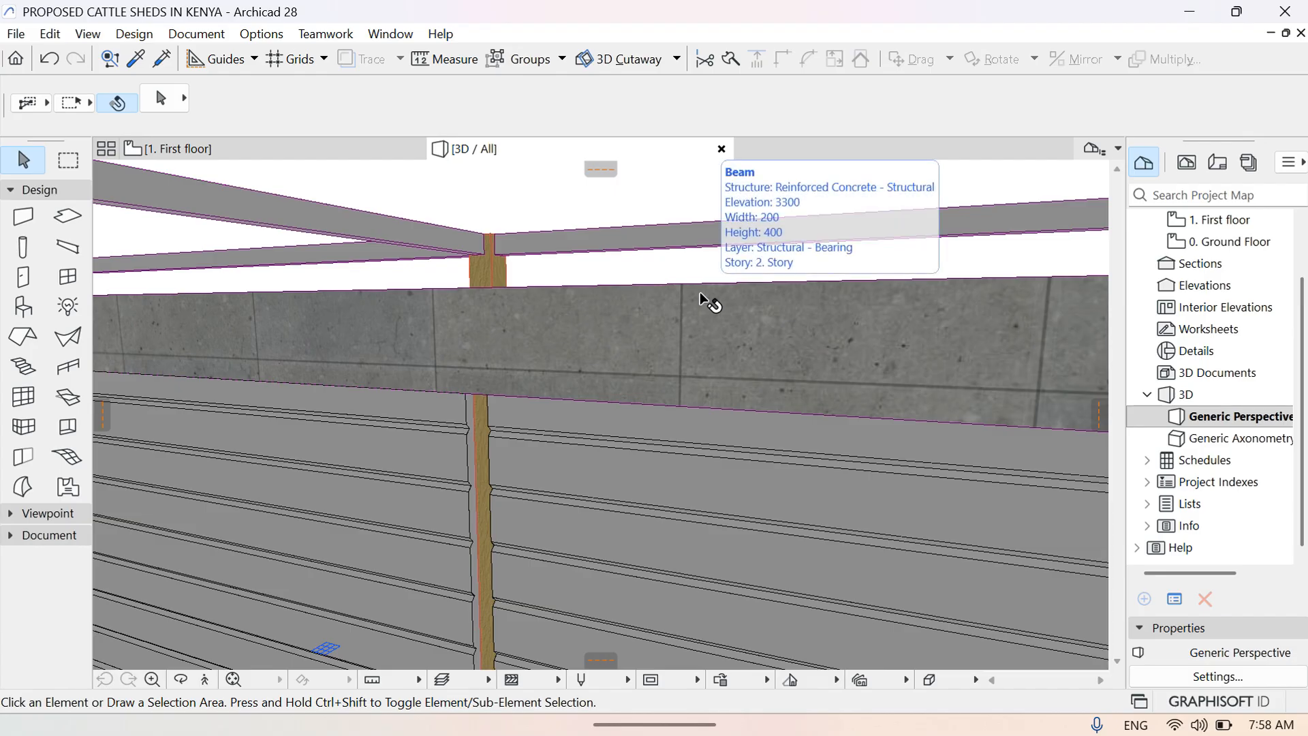
{"action": "mouse_move", "coordinate": [490, 430]}
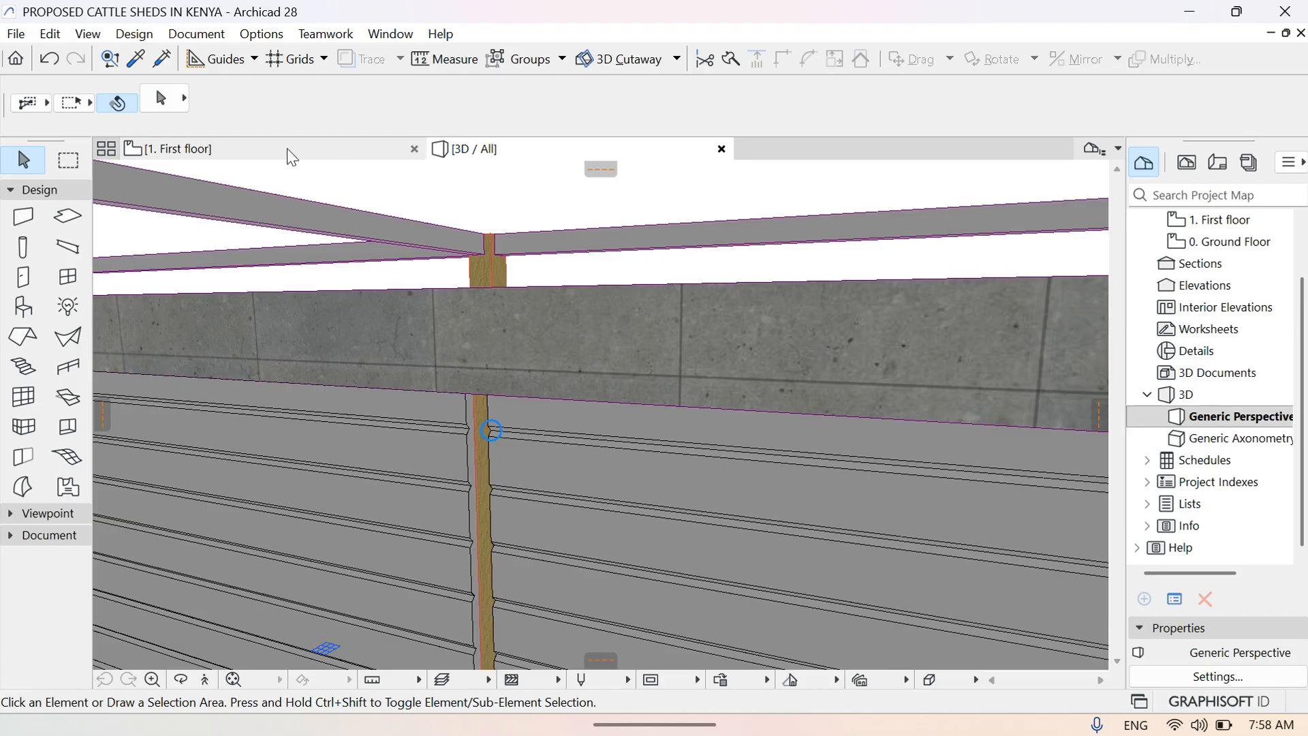
{"action": "left_click", "coordinate": [205, 679]}
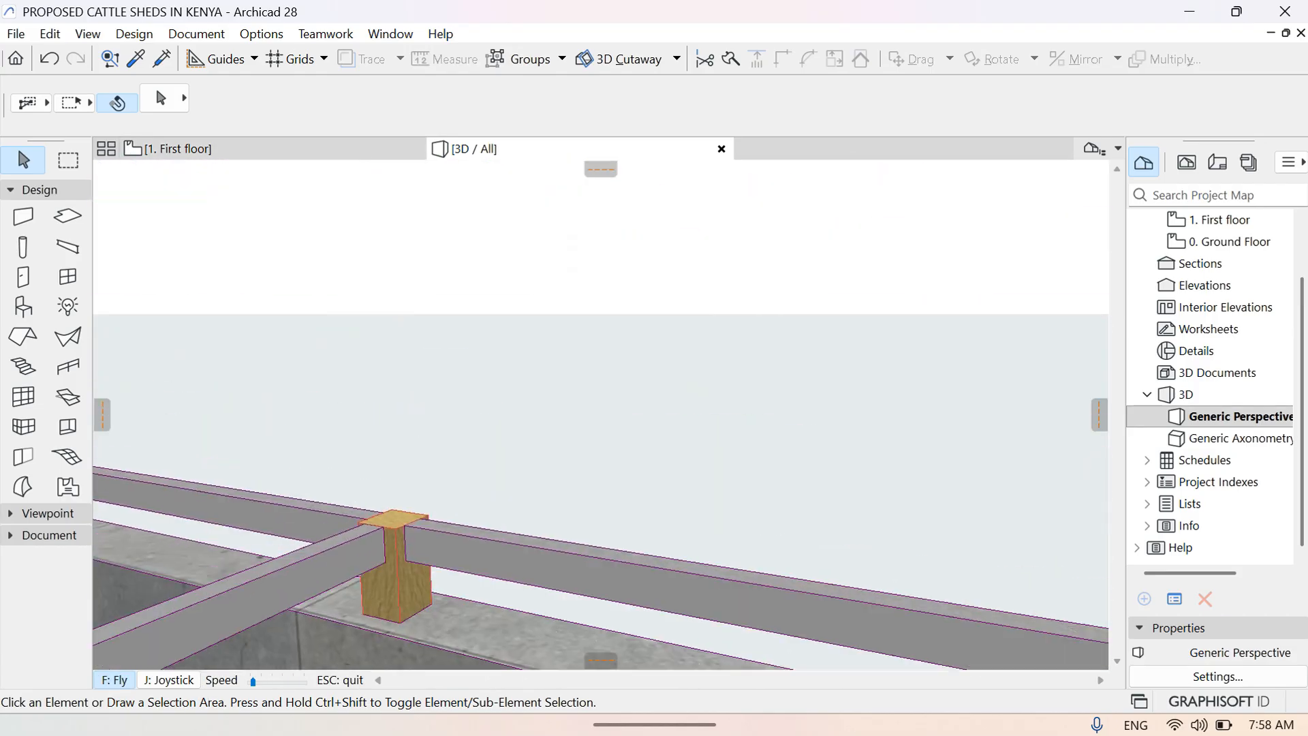
{"action": "key", "text": "Page_Up"}
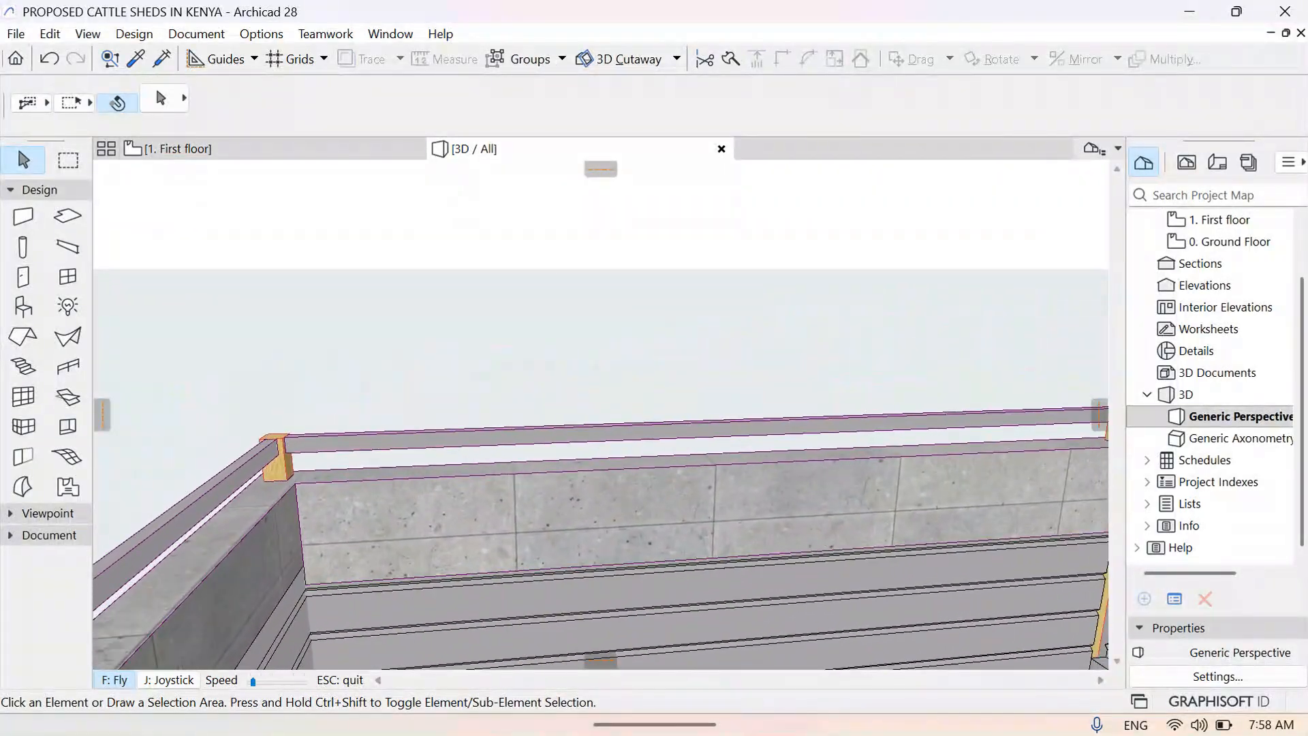
{"action": "key", "text": "Up"}
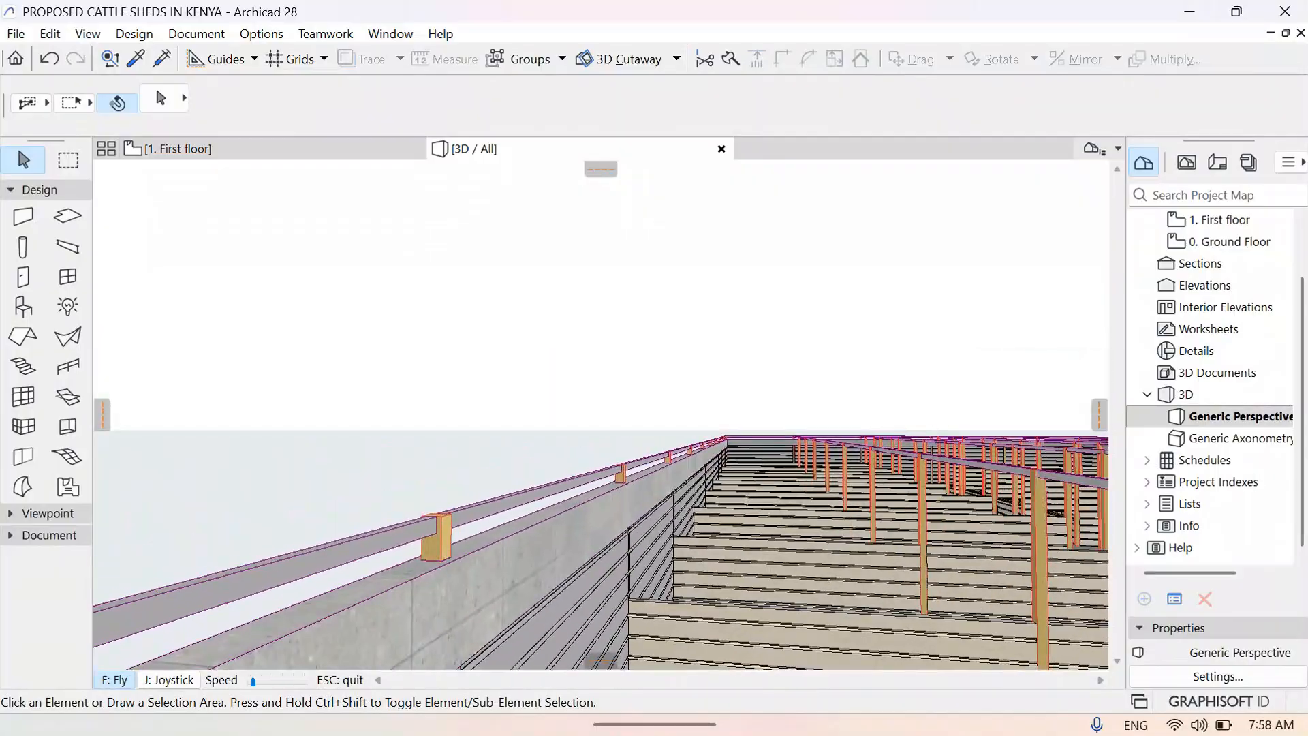
{"action": "key", "text": "Up"}
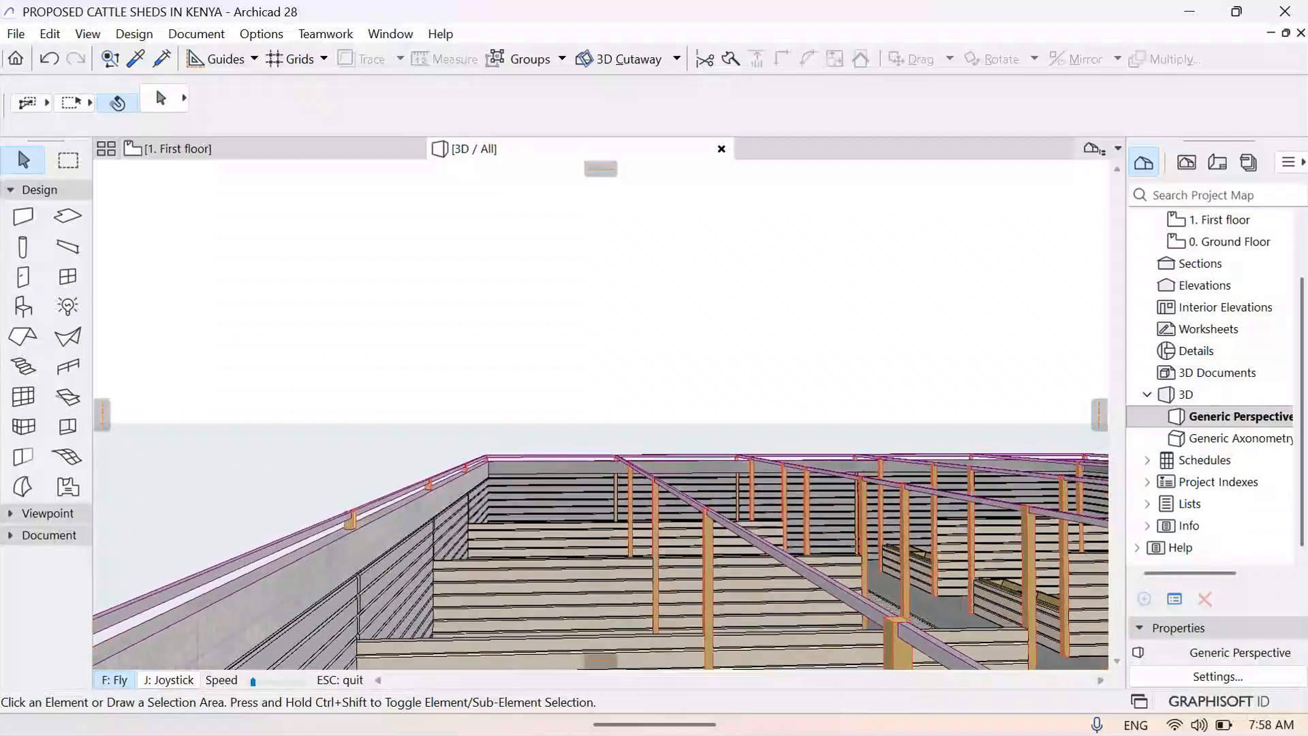
{"action": "key", "text": "Up"}
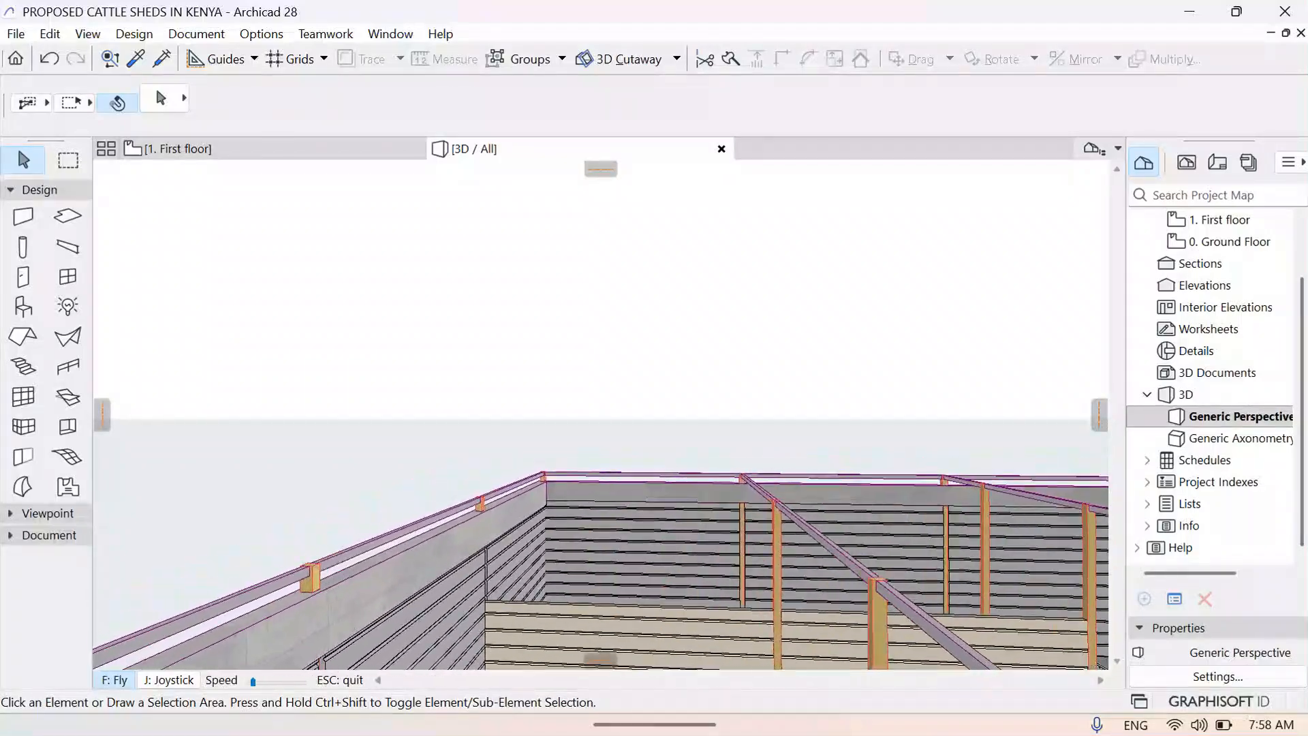
{"action": "key", "text": "Up"}
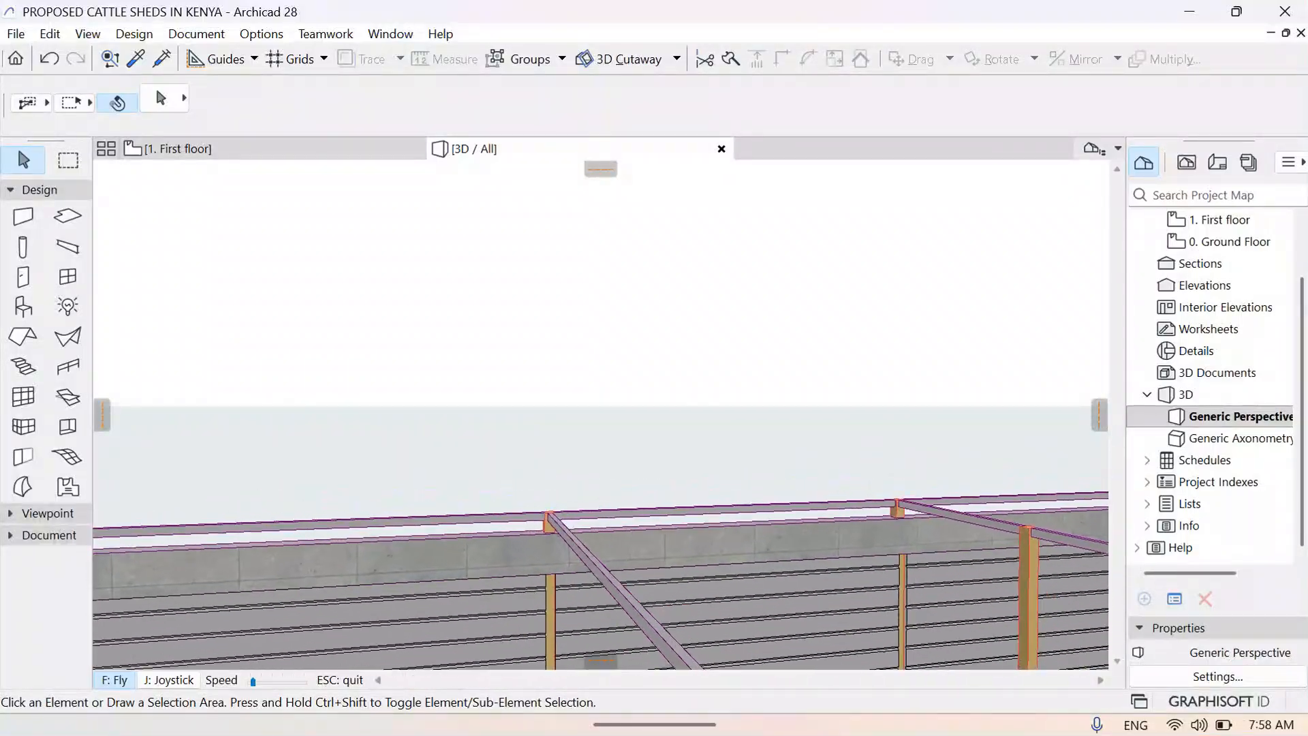
{"action": "key", "text": "Up"}
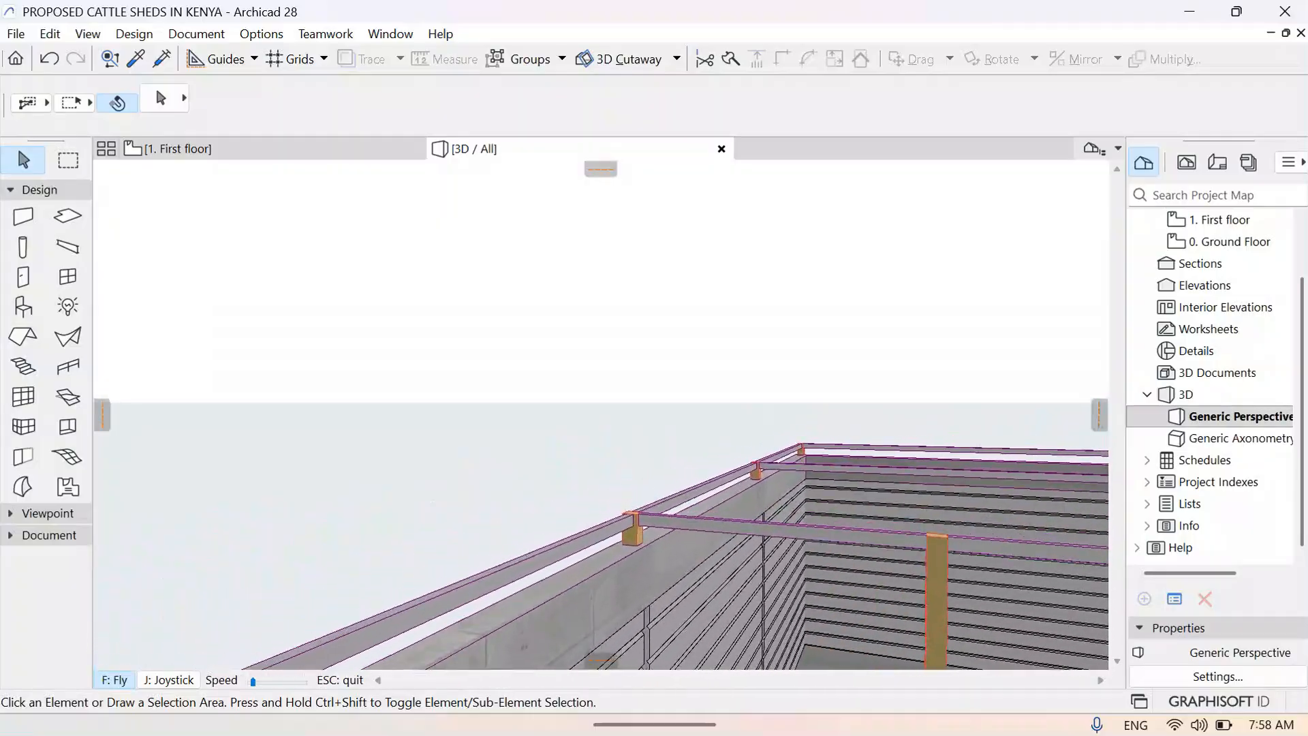
{"action": "key", "text": "Up"}
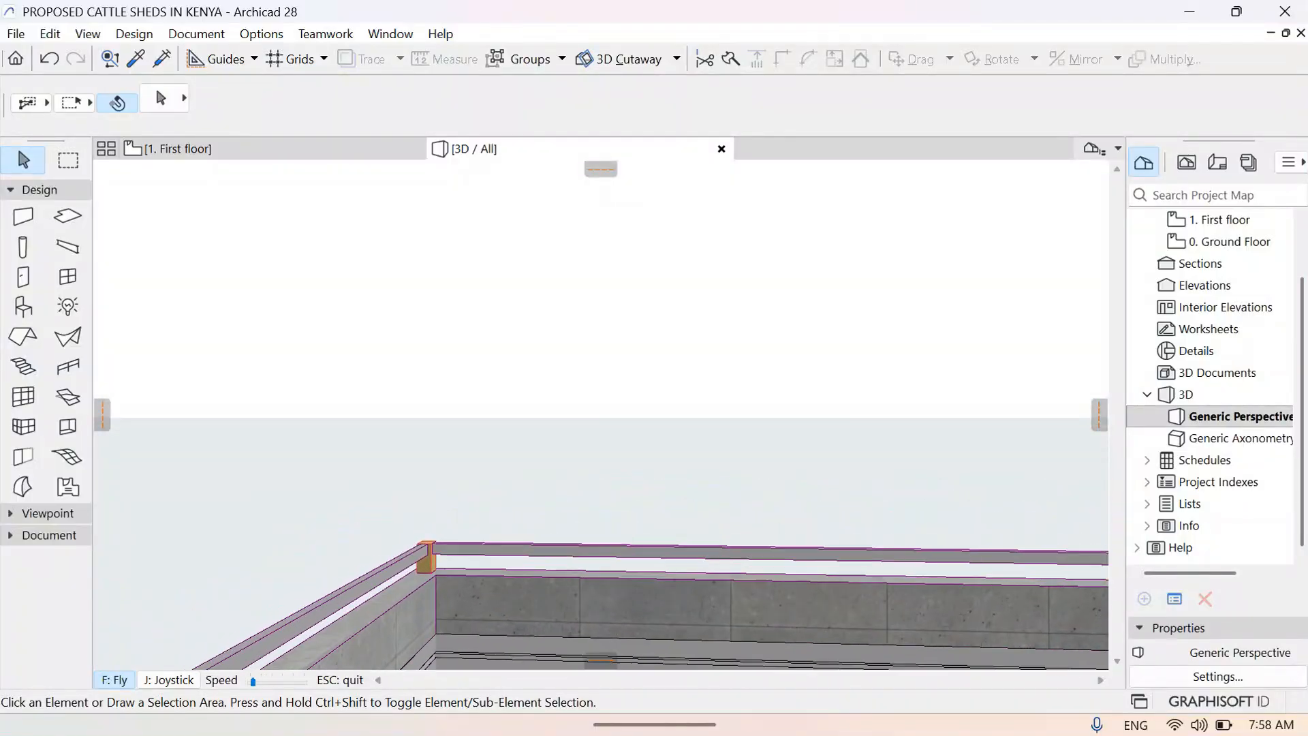
{"action": "key", "text": "Up"}
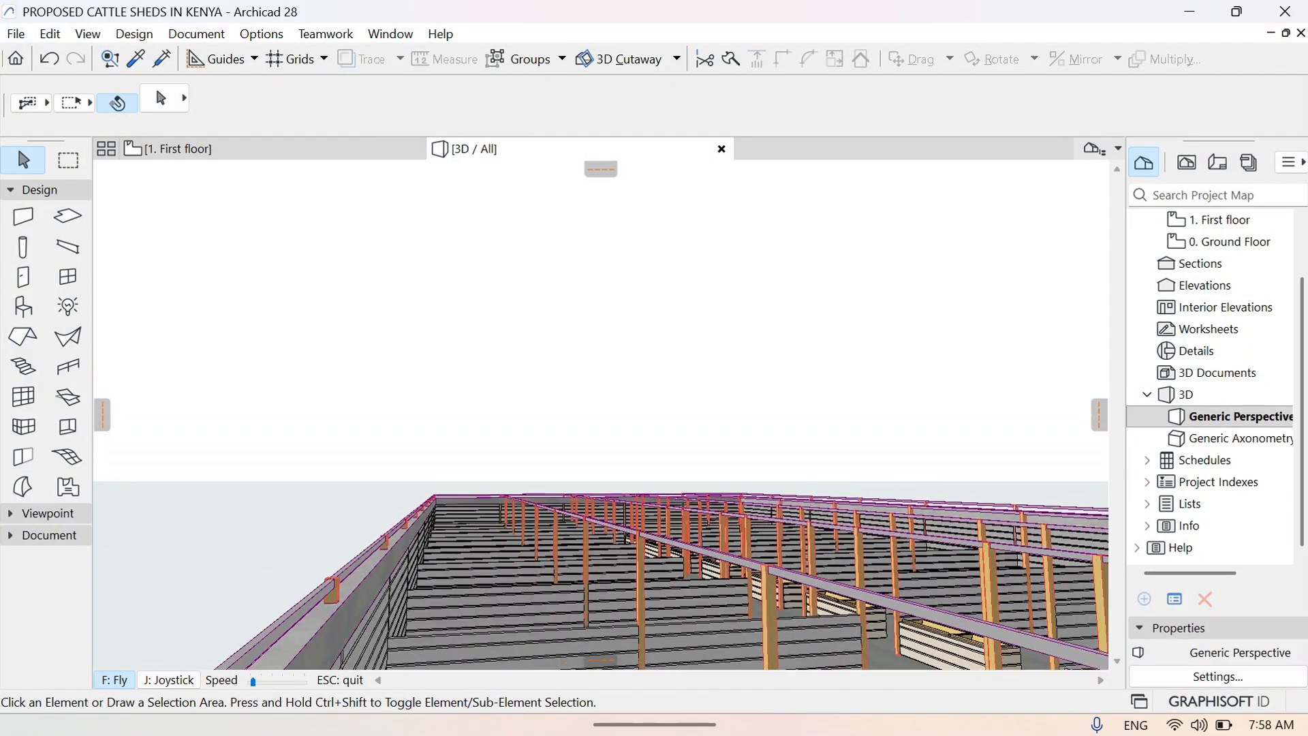
{"action": "key", "text": "Escape"}
Open the Ground Floor plan and fit the whole shed layout in the view
{"action": "left_click", "coordinate": [307, 150]}
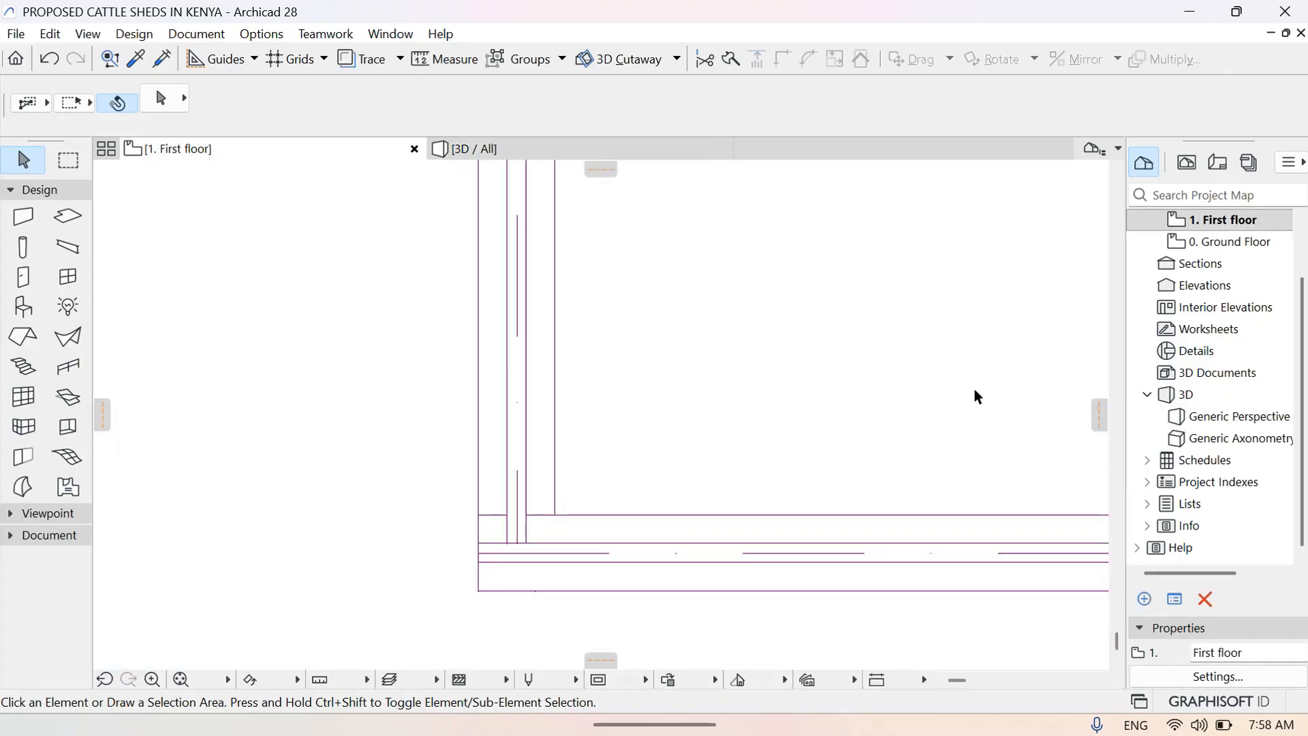
{"action": "left_click", "coordinate": [1215, 251]}
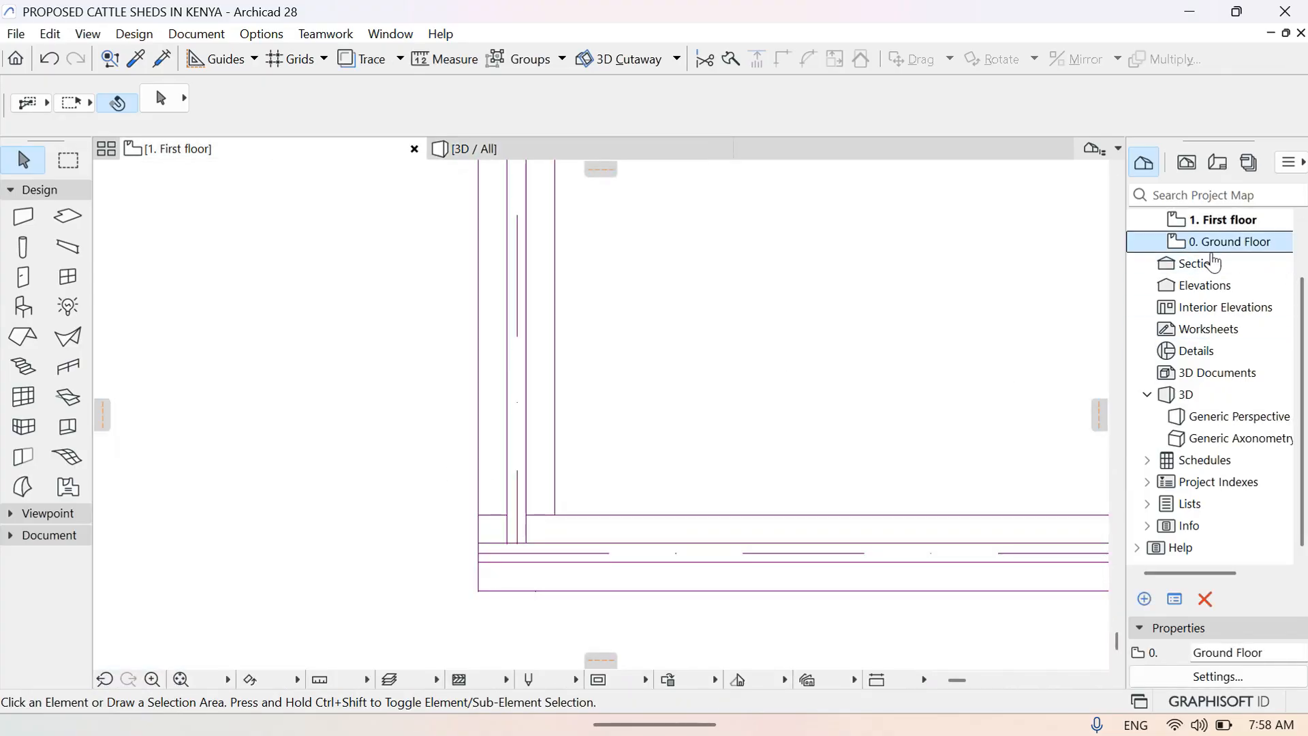
{"action": "double_click", "coordinate": [1214, 252]}
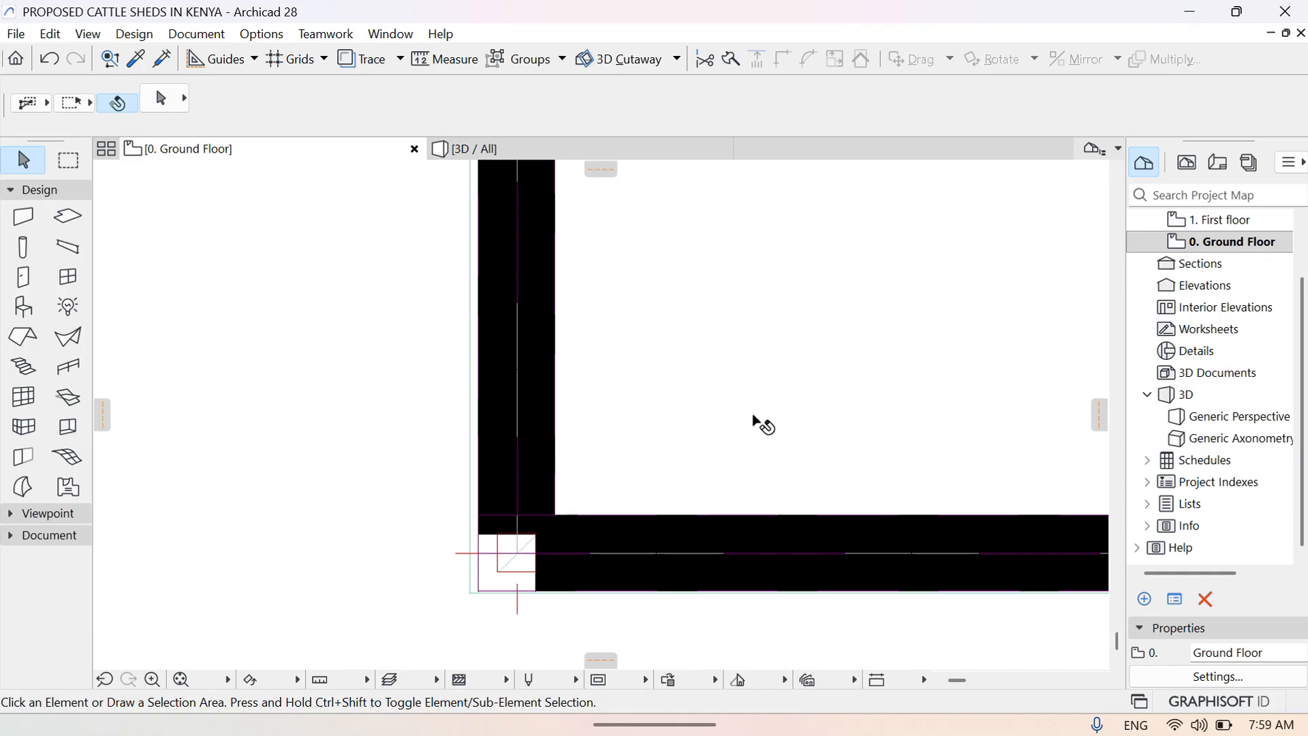
{"action": "left_click", "coordinate": [181, 679]}
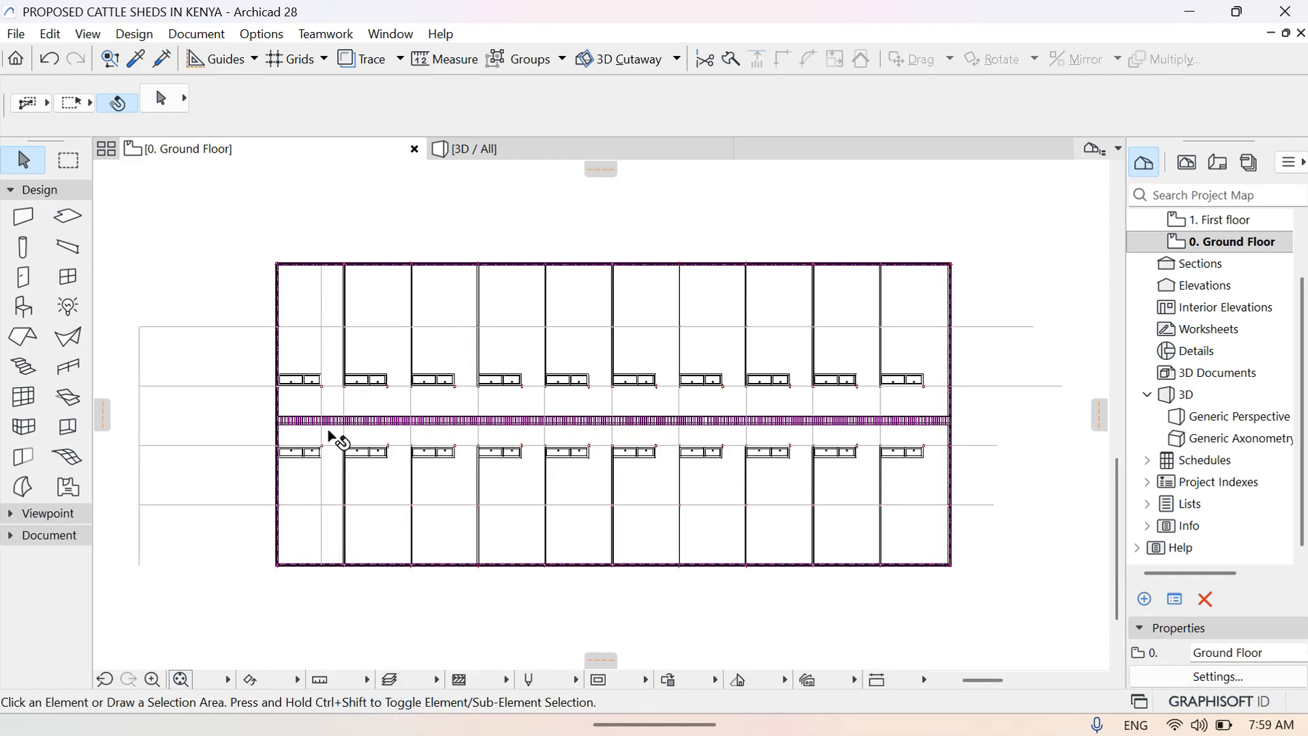
{"action": "left_click", "coordinate": [279, 351]}
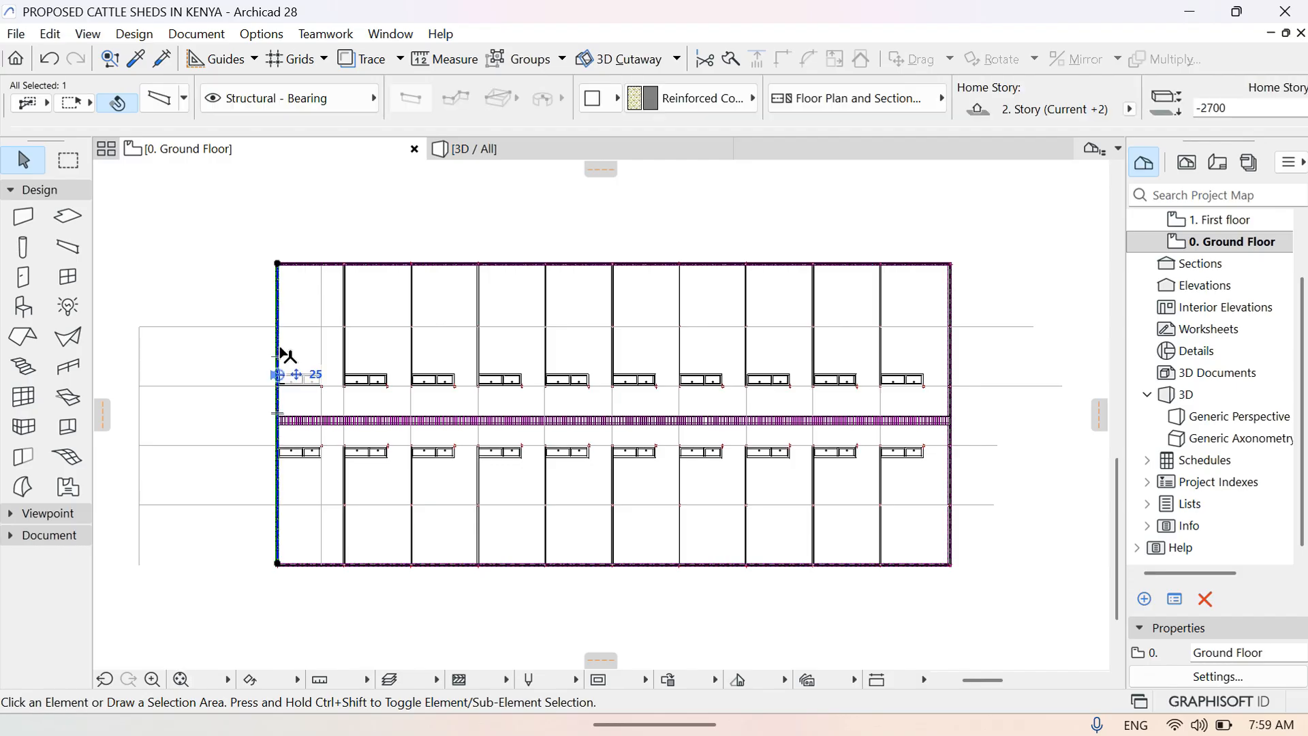
{"action": "left_click", "coordinate": [437, 264], "text": "shift"}
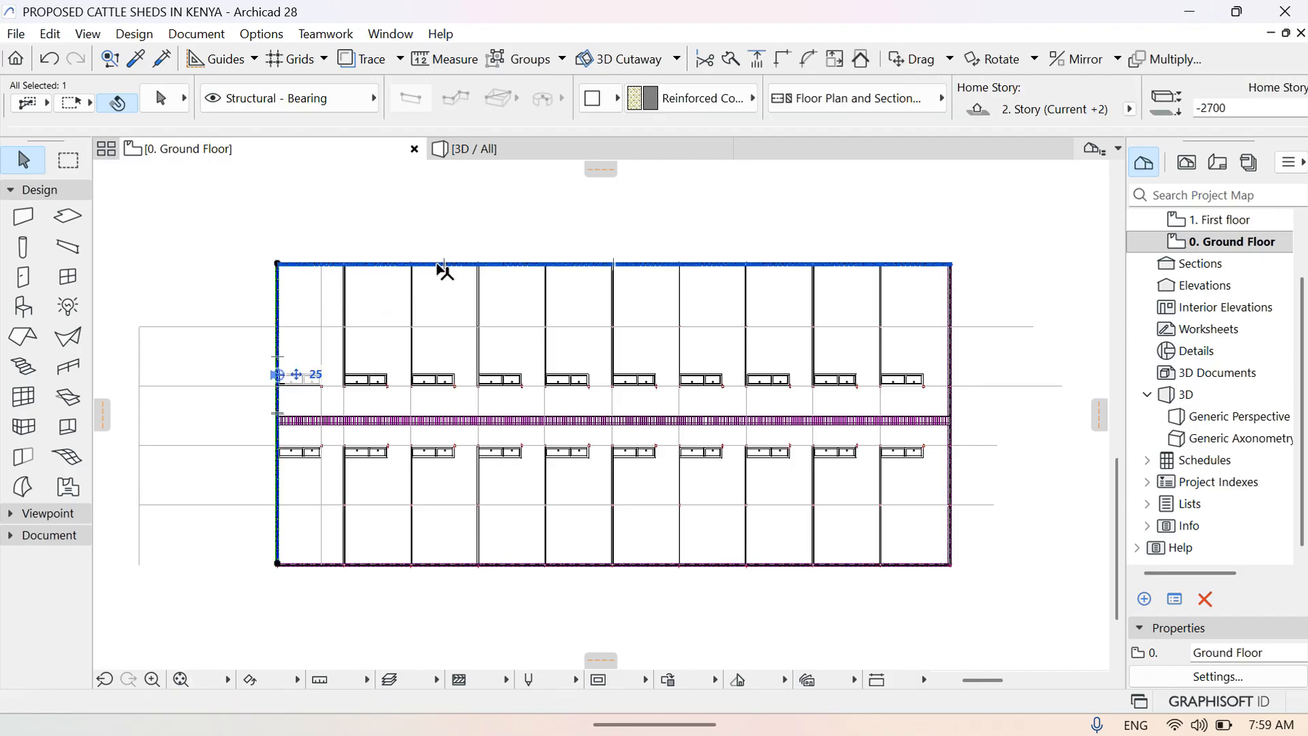
{"action": "left_click", "coordinate": [956, 355], "text": "shift"}
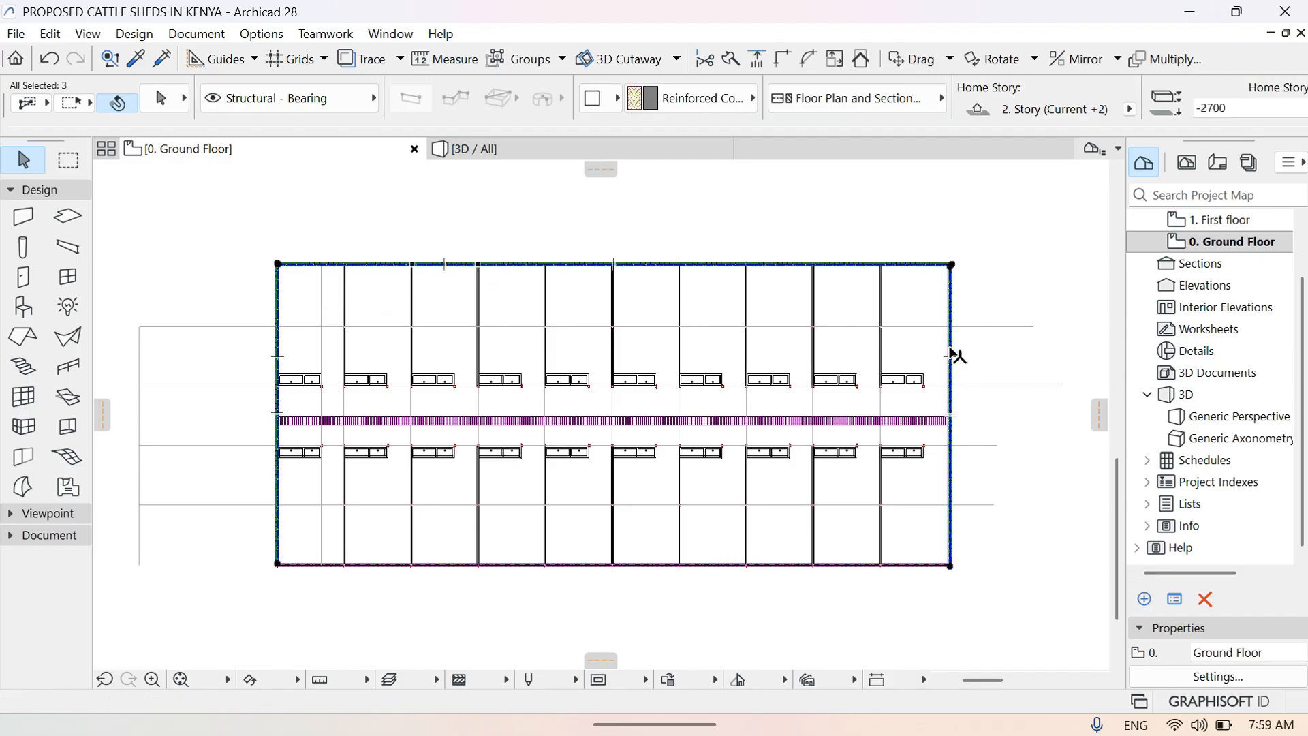
{"action": "left_click", "coordinate": [452, 565], "text": "shift"}
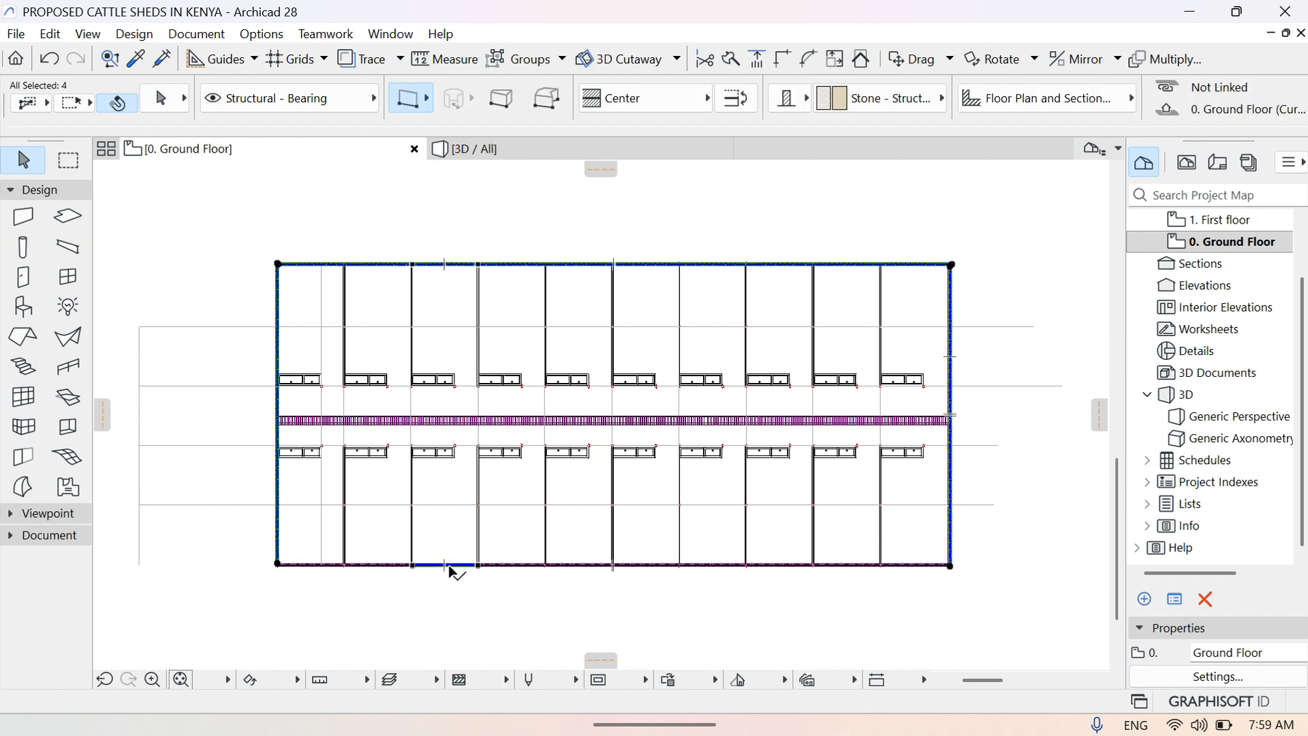
{"action": "left_click", "coordinate": [332, 564], "text": "shift"}
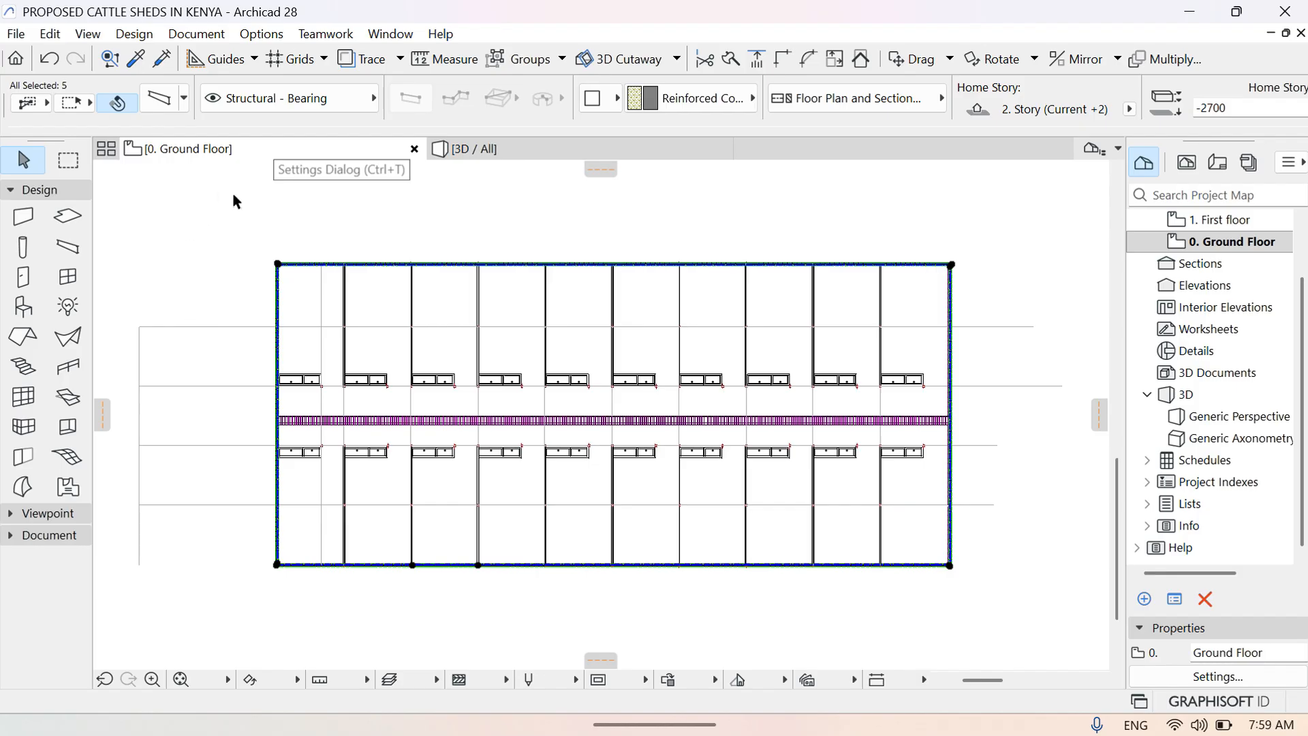
{"action": "right_click", "coordinate": [390, 268]}
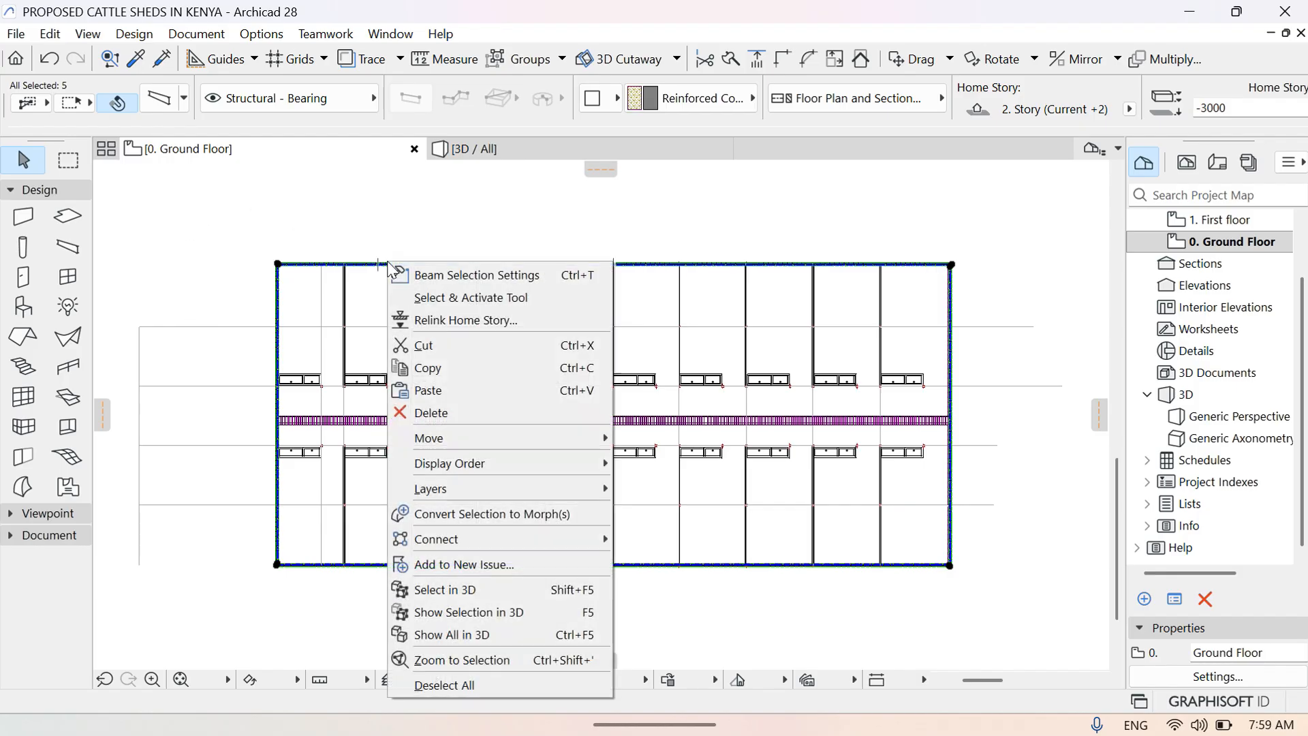
{"action": "left_click", "coordinate": [503, 219]}
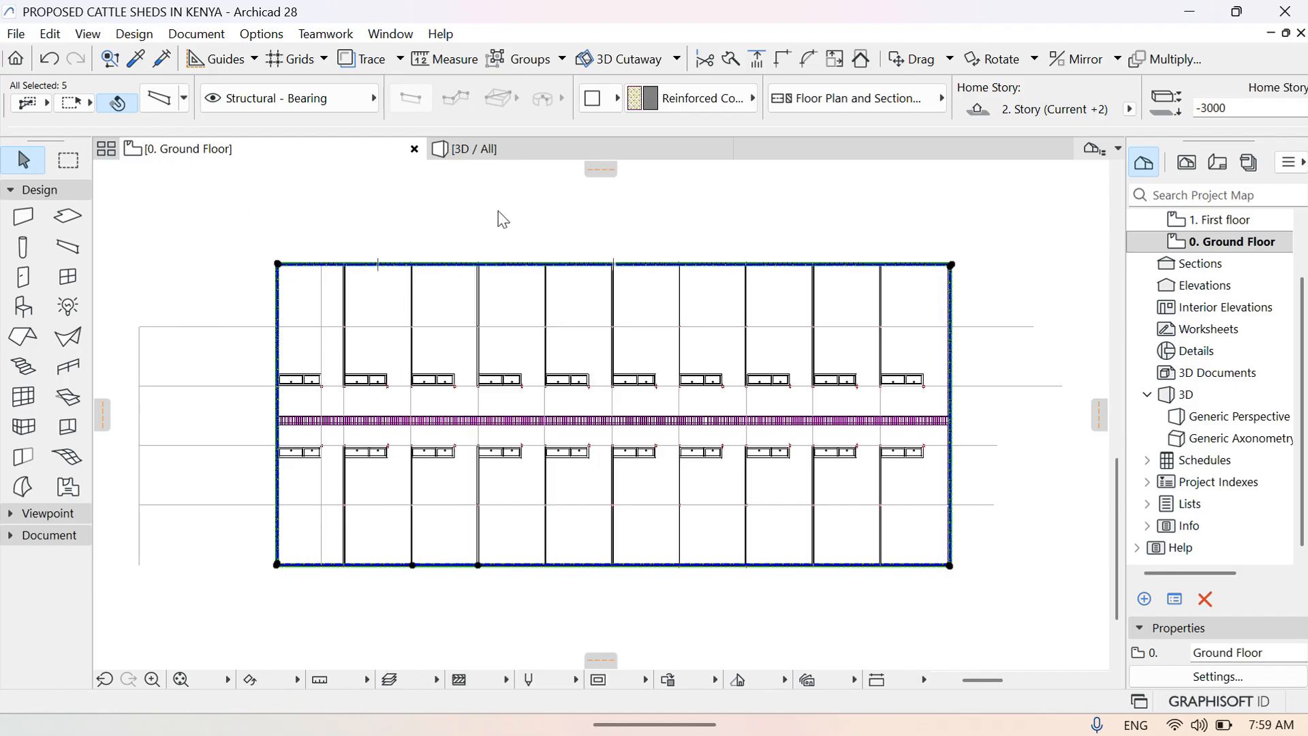
{"action": "left_click", "coordinate": [497, 211]}
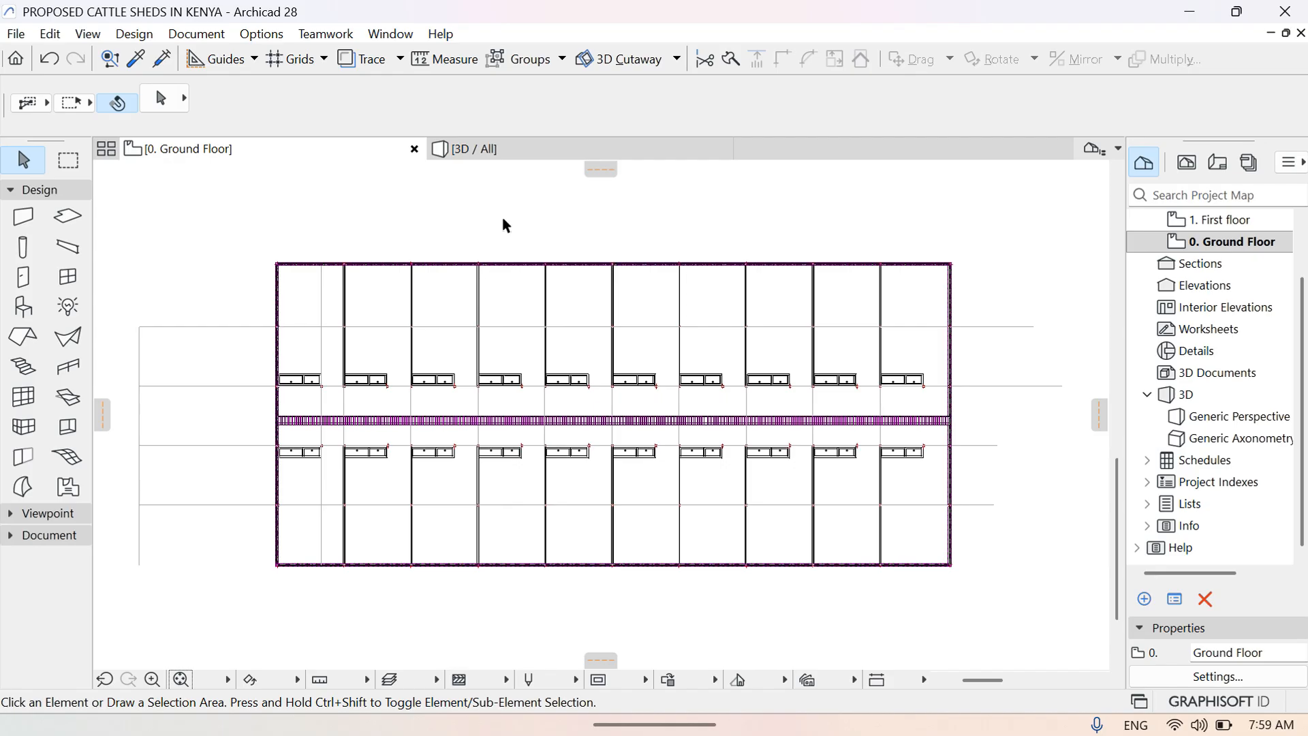
{"action": "left_click", "coordinate": [565, 265]}
{"action": "left_click", "coordinate": [920, 270]}
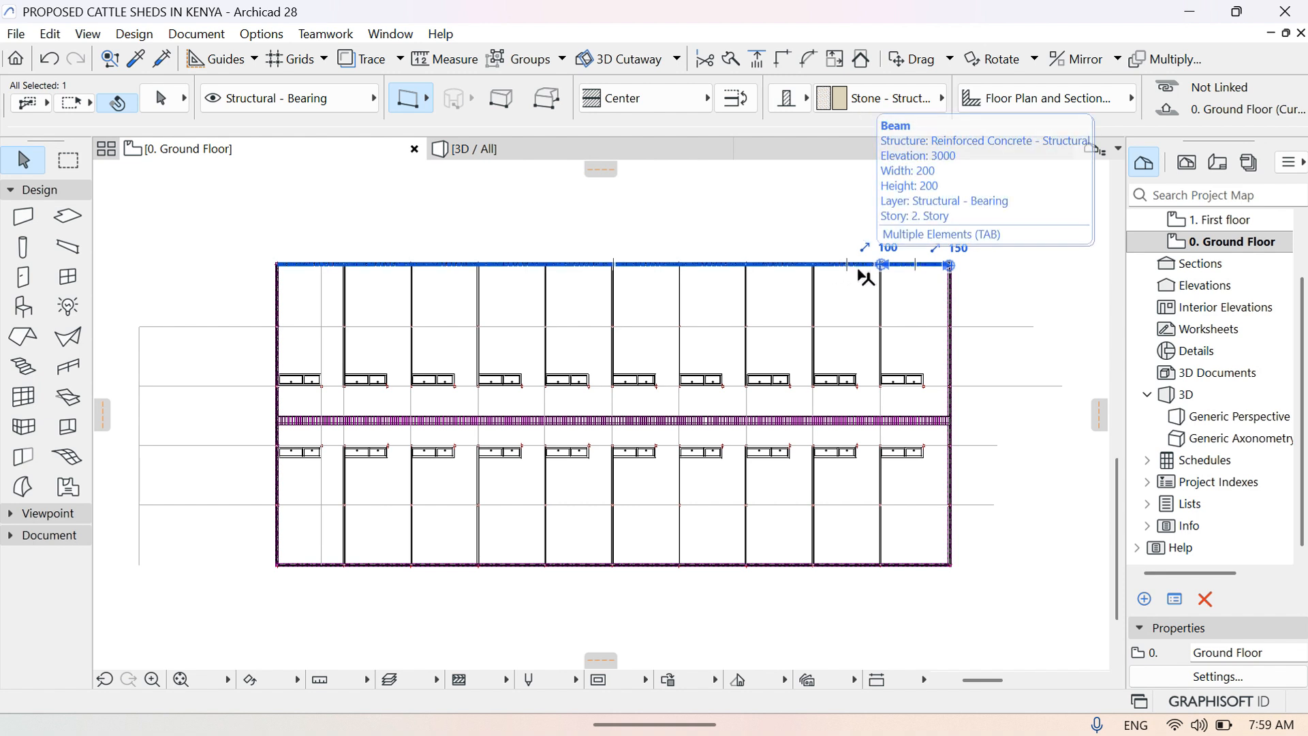
{"action": "left_click", "coordinate": [914, 358]}
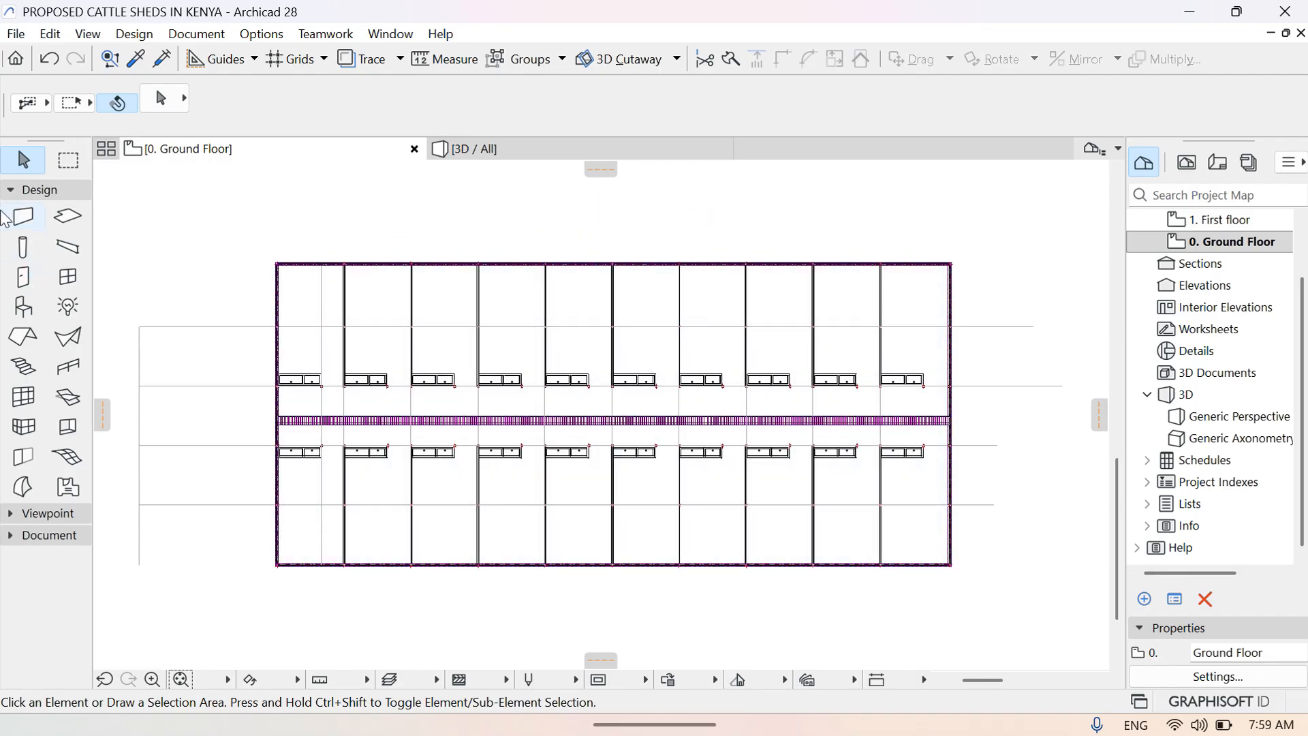
Configure the default stone wall with a height of 100, a bottom offset of 3400 to the Ground Floor and a thickness of 200
{"action": "left_click", "coordinate": [24, 217]}
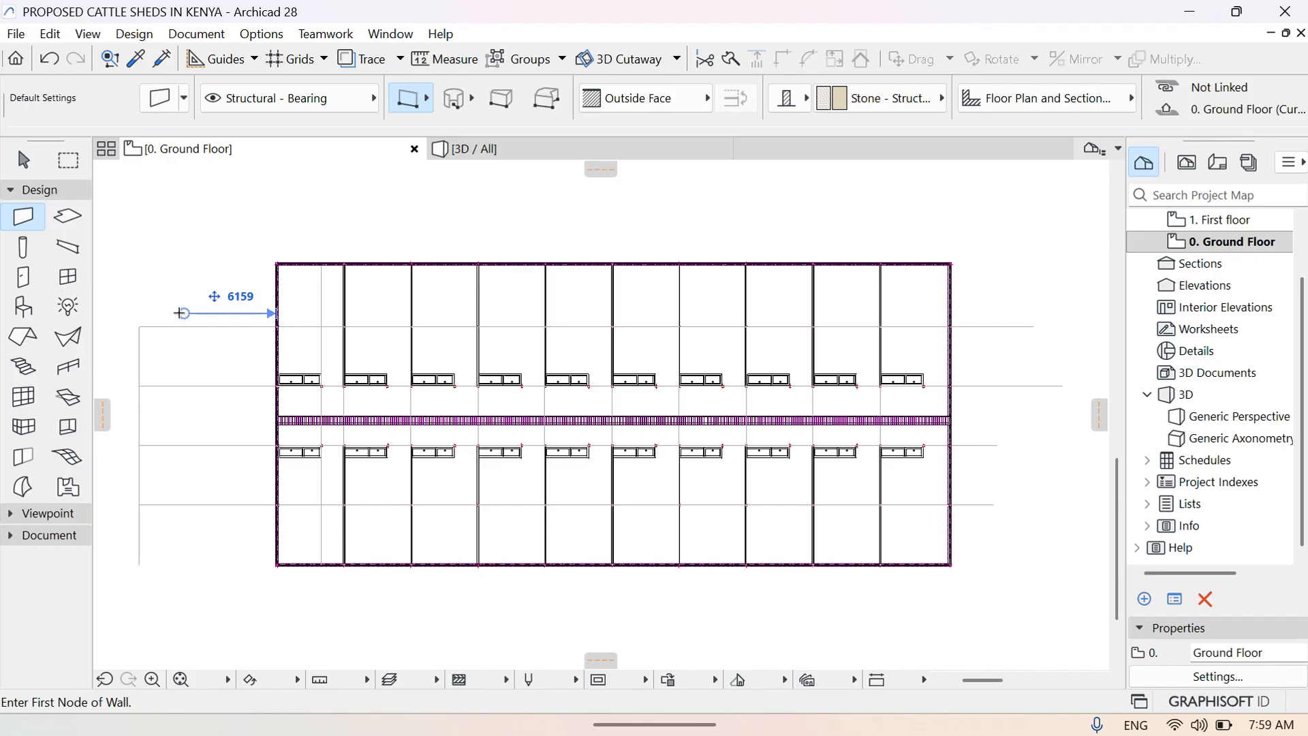
{"action": "left_click", "coordinate": [152, 104]}
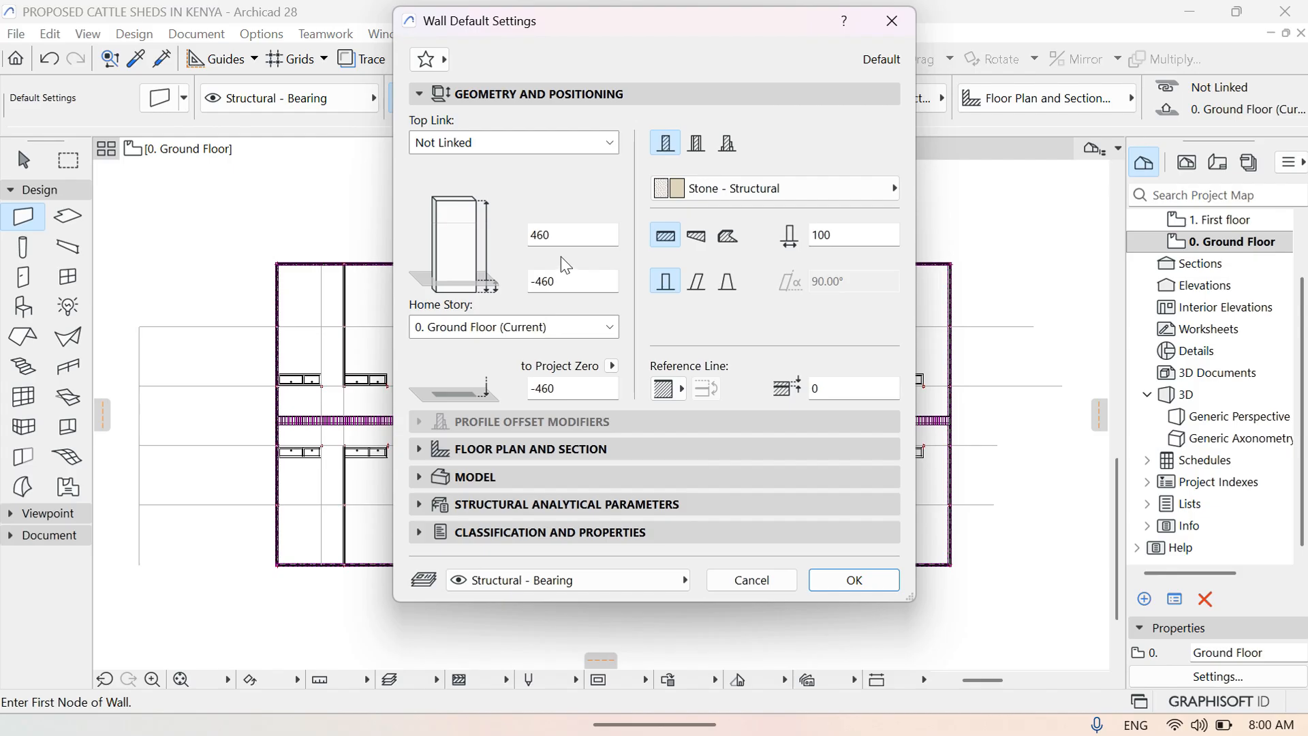
{"action": "key", "text": "BackSpace"}
{"action": "key", "text": "BackSpace"}
{"action": "left_click", "coordinate": [574, 282]}
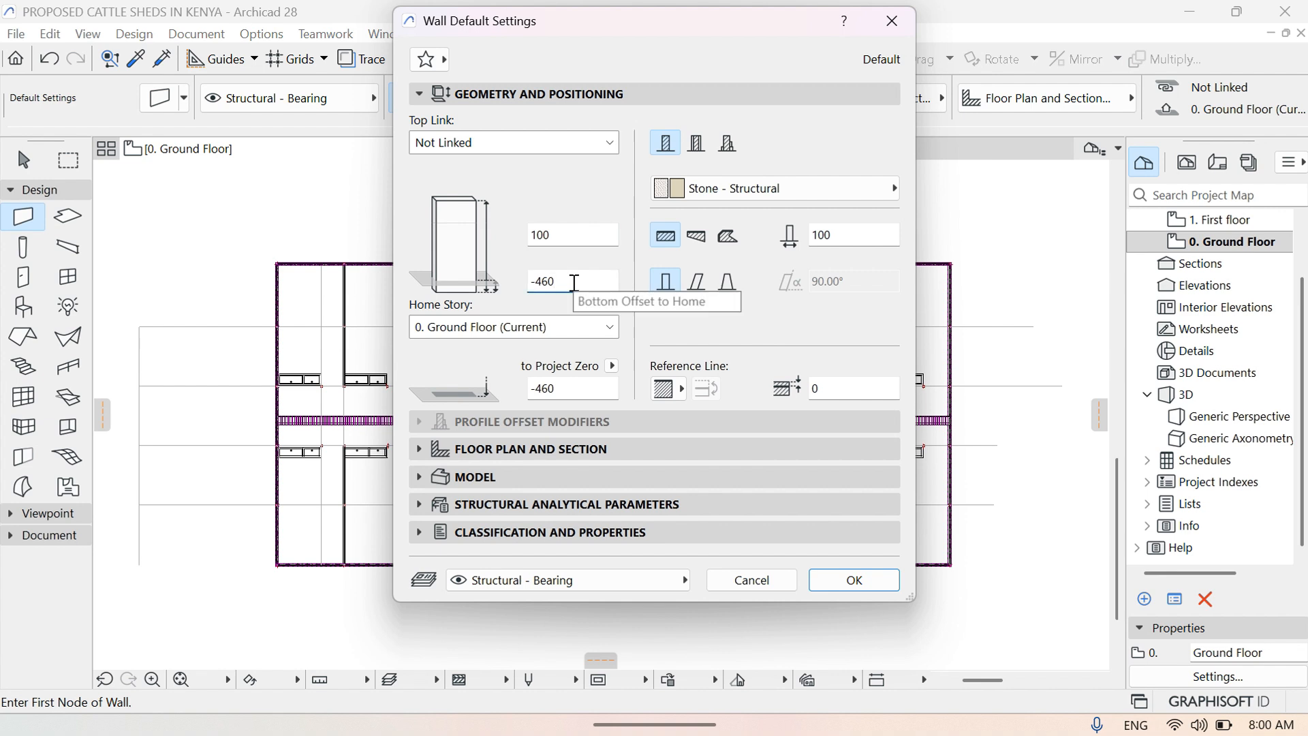
{"action": "type", "text": "3"}
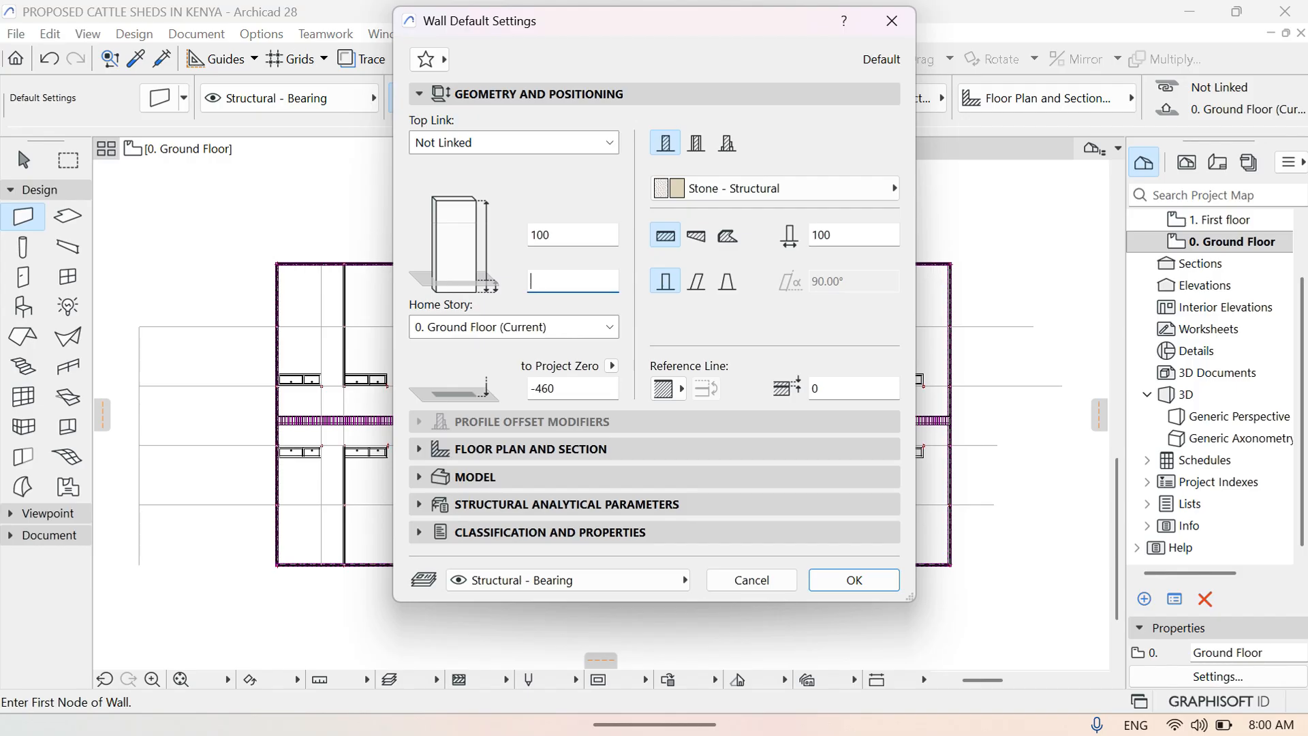
{"action": "left_click", "coordinate": [587, 389]}
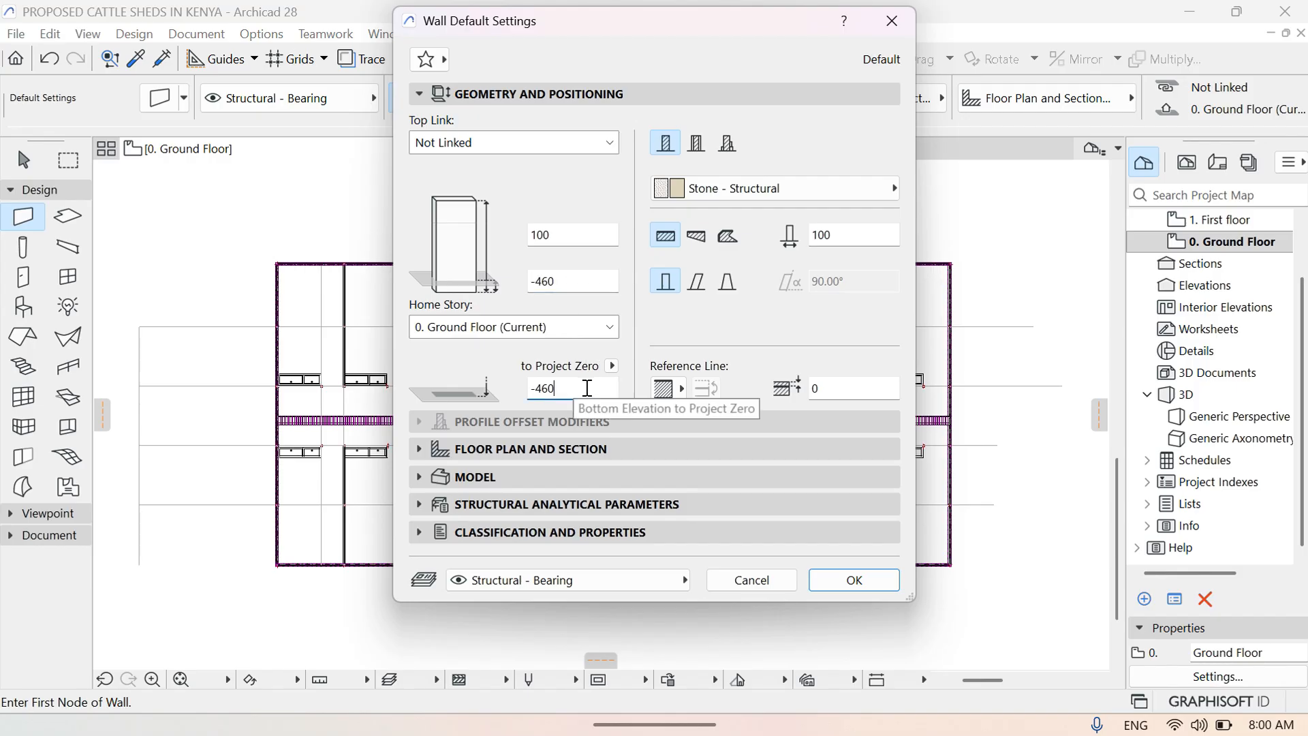
{"action": "left_click", "coordinate": [565, 281]}
{"action": "type", "text": "-4"}
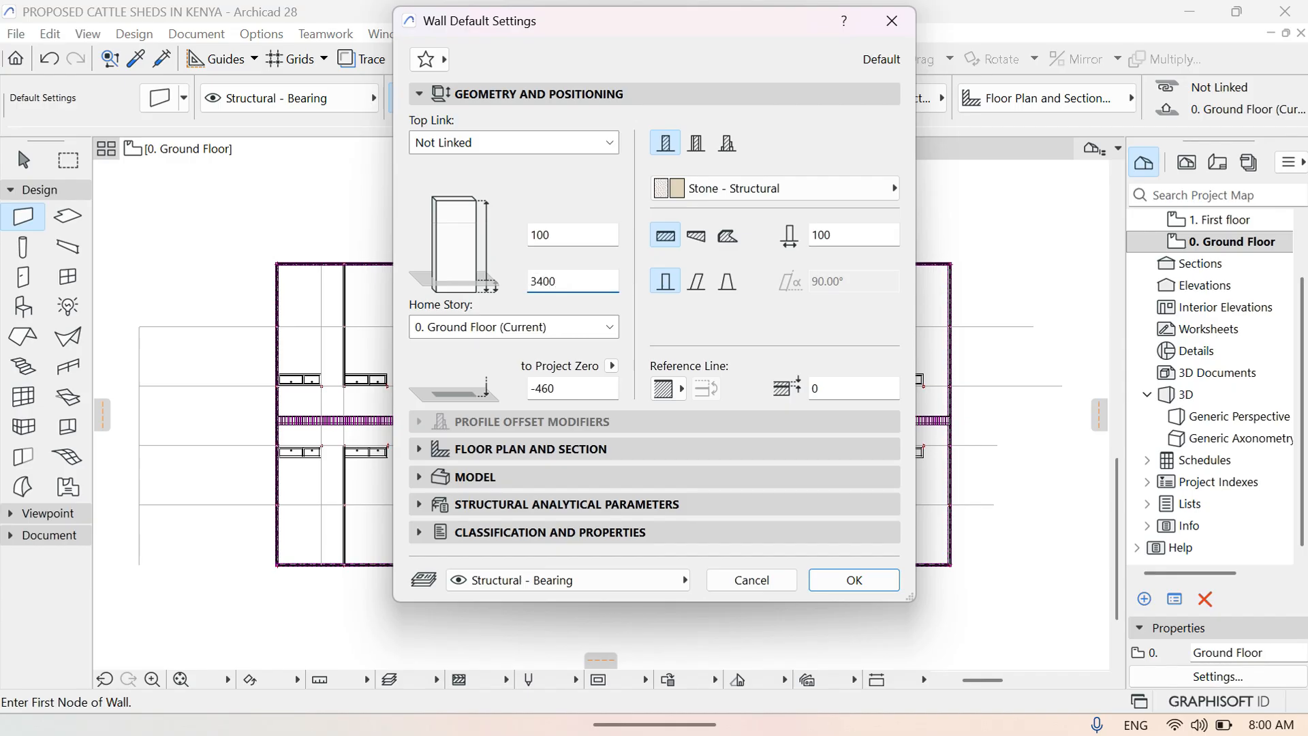
{"action": "left_click", "coordinate": [856, 233]}
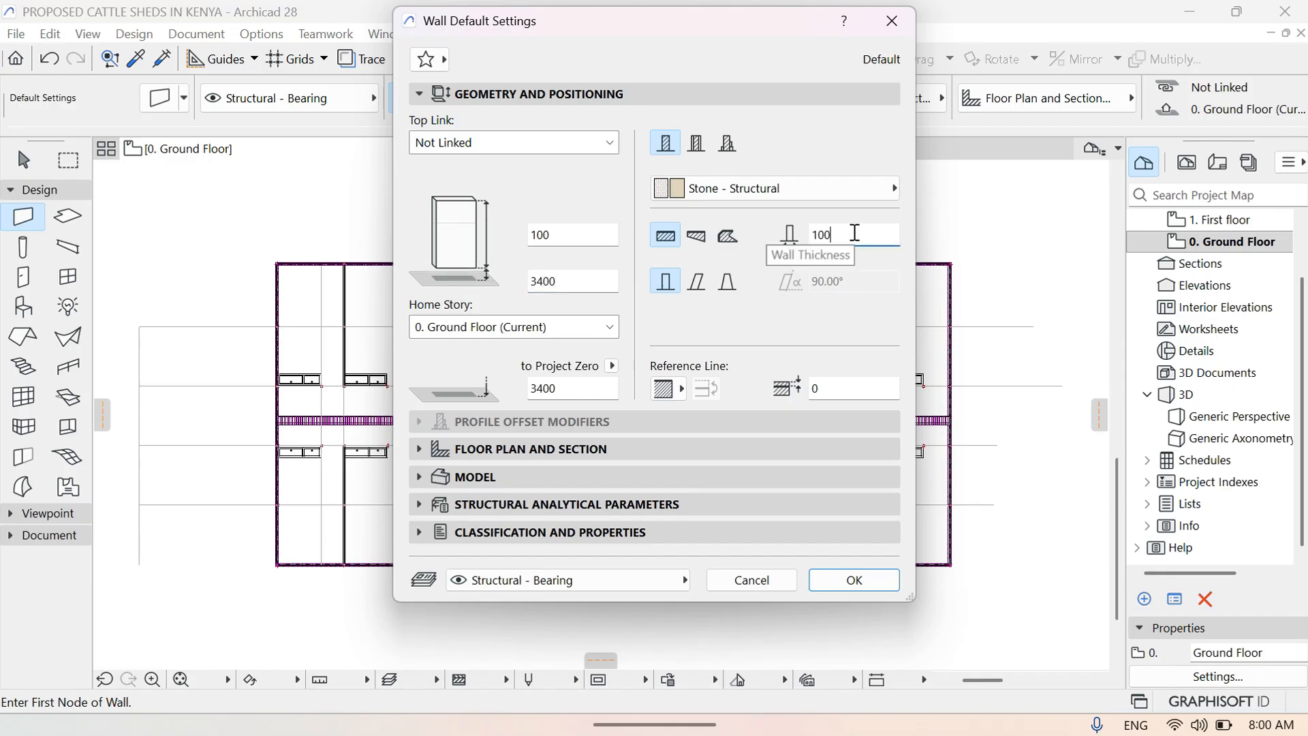
{"action": "key", "text": "BackSpace"}
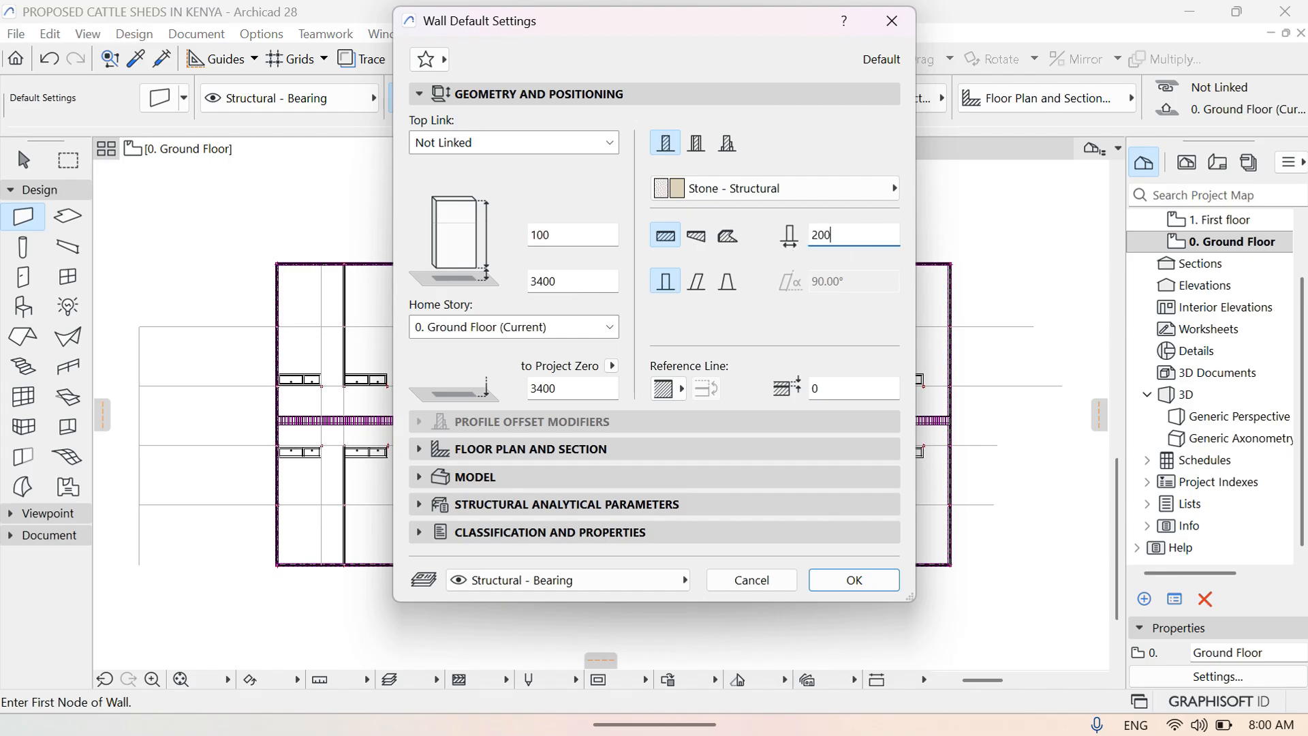
{"action": "left_click", "coordinate": [866, 579]}
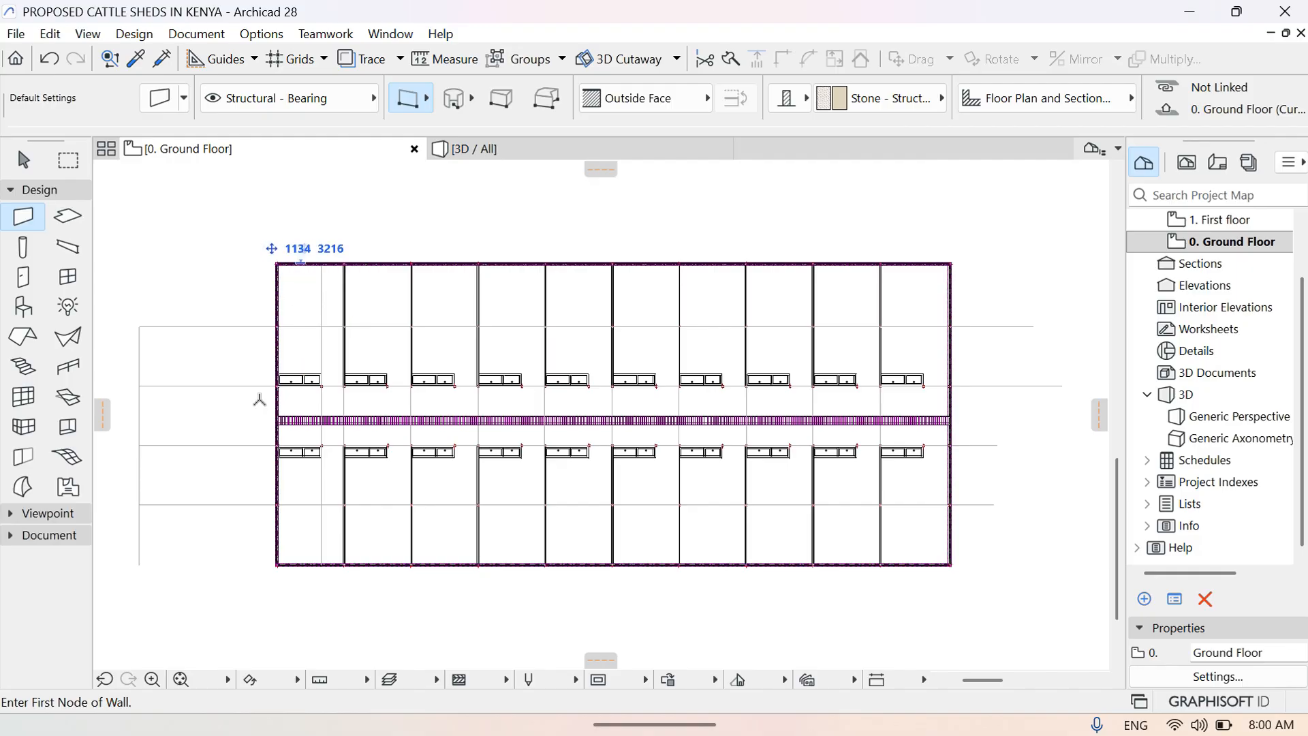
Set the reference line for the new stone wall to Center
{"action": "left_click", "coordinate": [151, 682]}
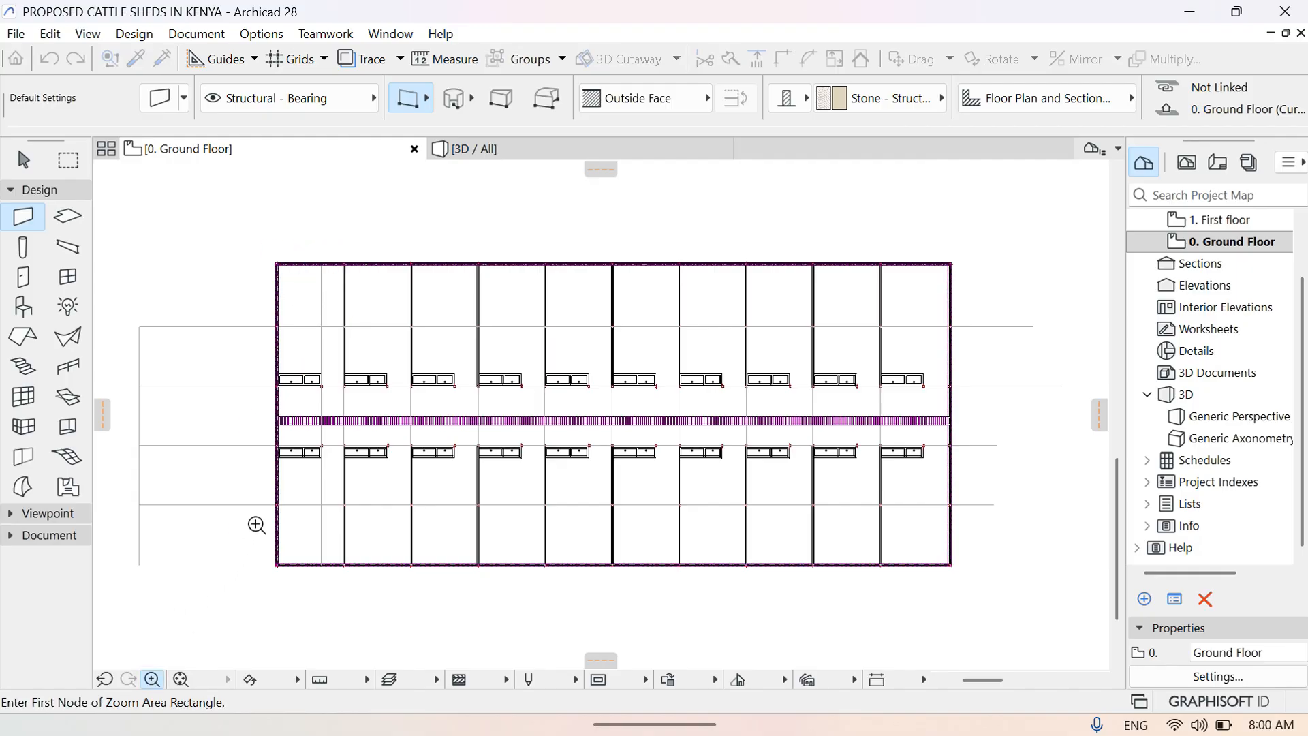
{"action": "left_click", "coordinate": [255, 524]}
{"action": "left_click", "coordinate": [349, 633]}
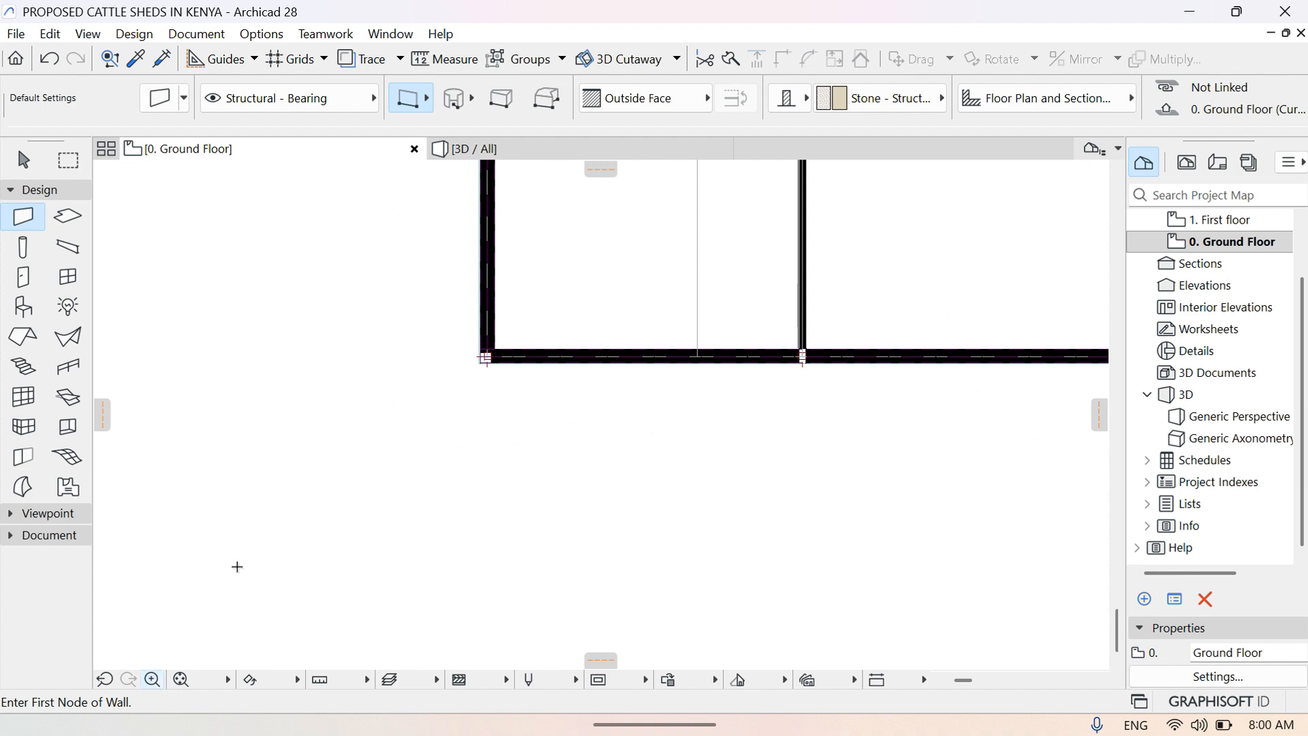
{"action": "left_click", "coordinate": [152, 680]}
{"action": "left_click", "coordinate": [437, 306]}
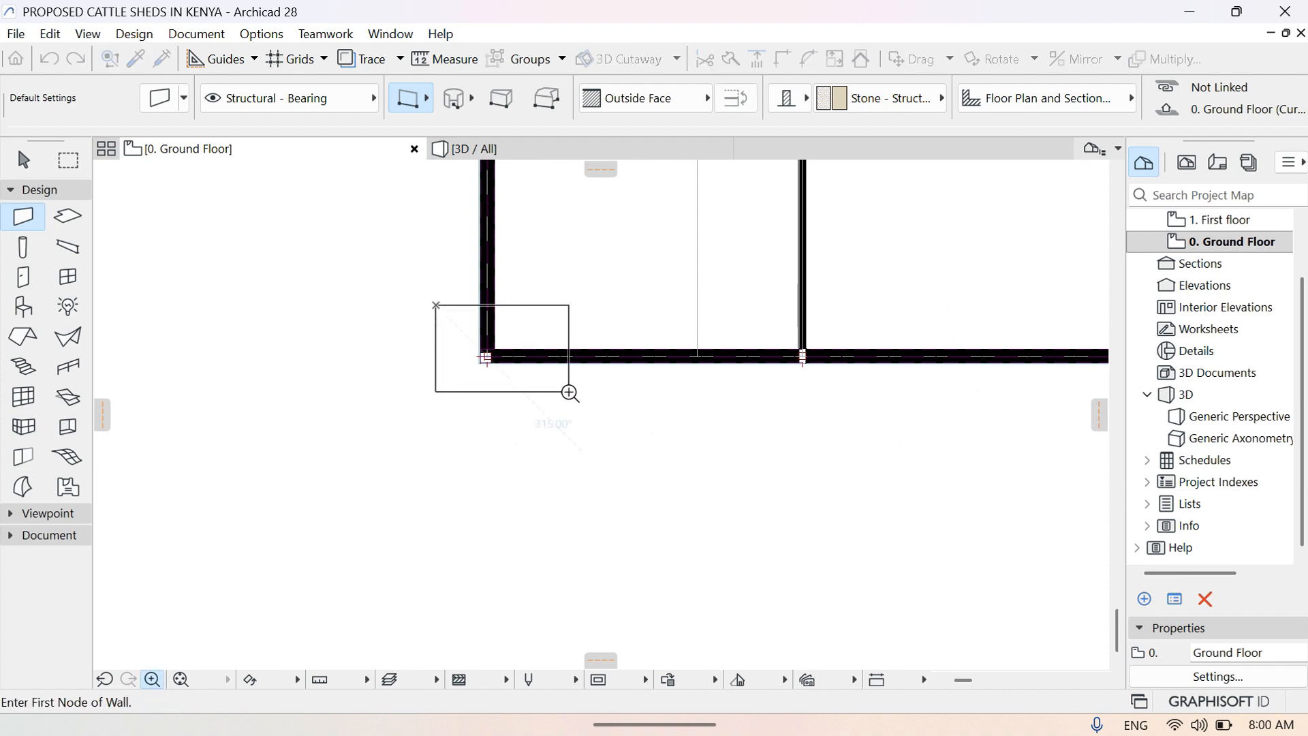
{"action": "left_click", "coordinate": [569, 391]}
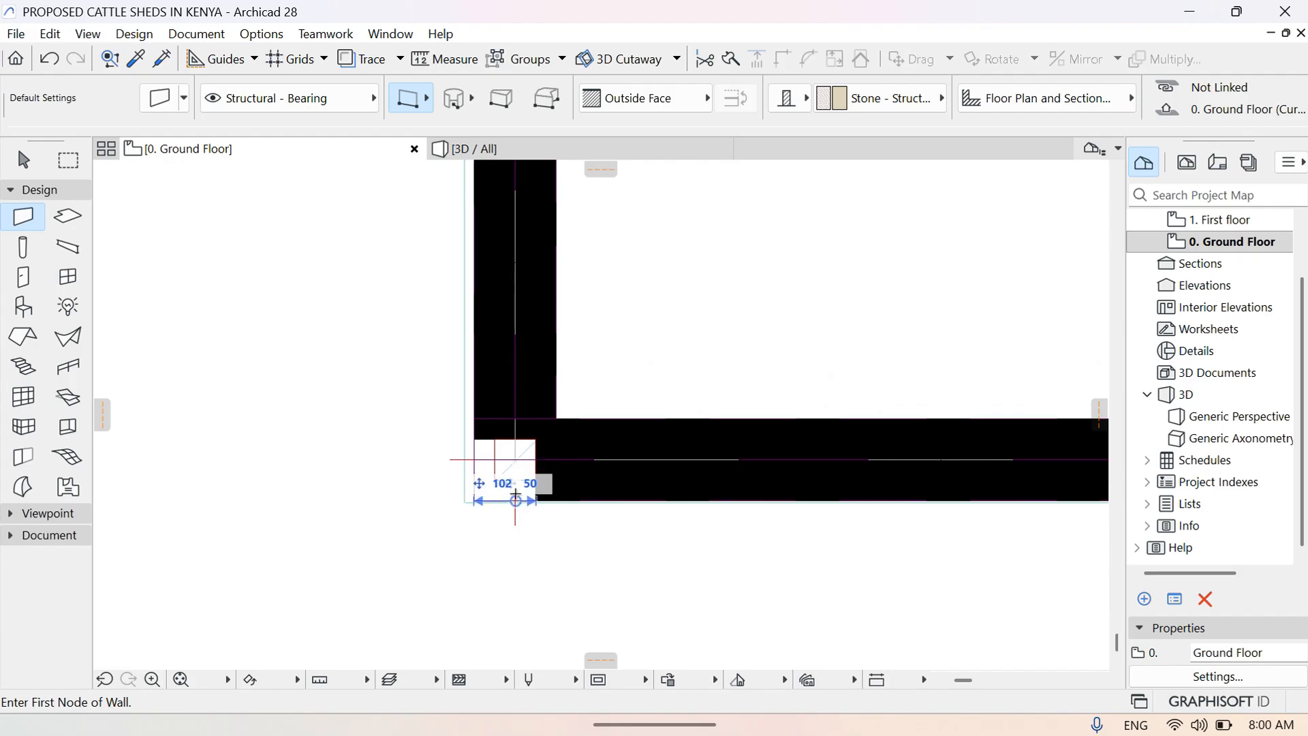
{"action": "left_click", "coordinate": [515, 503]}
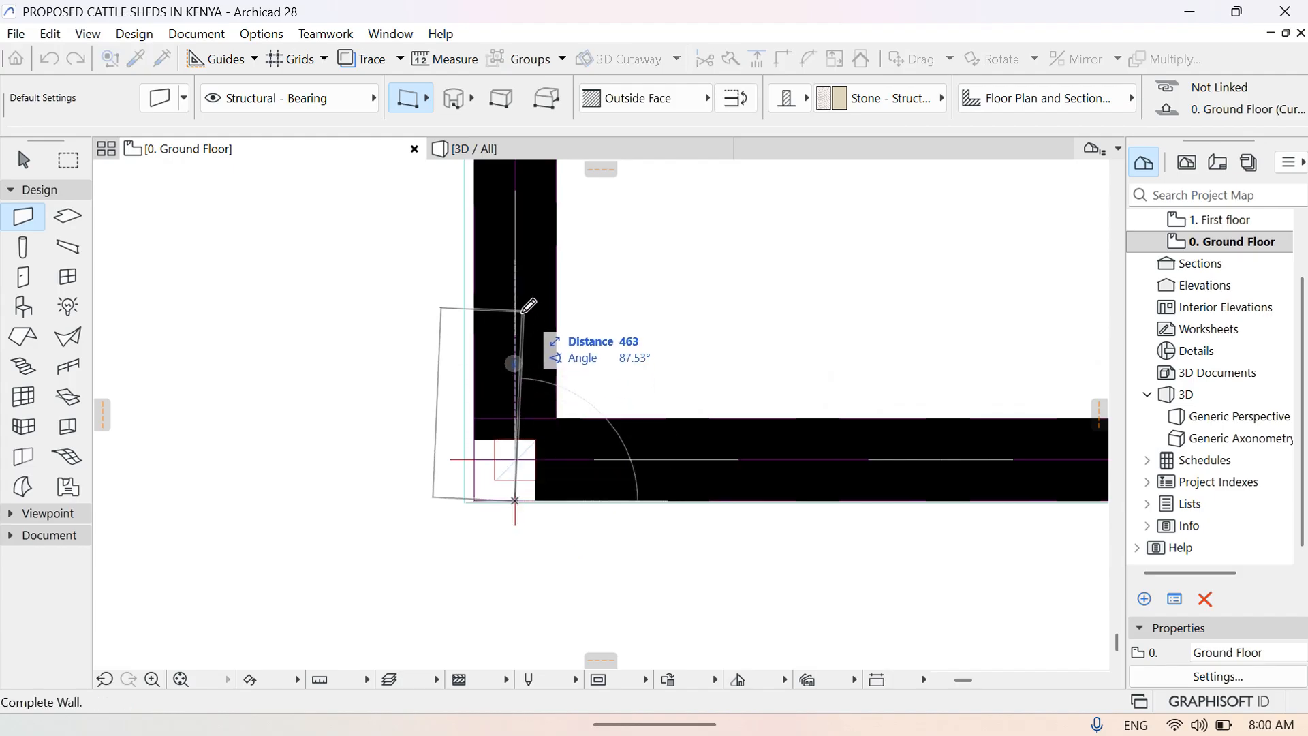
{"action": "key", "text": "Escape"}
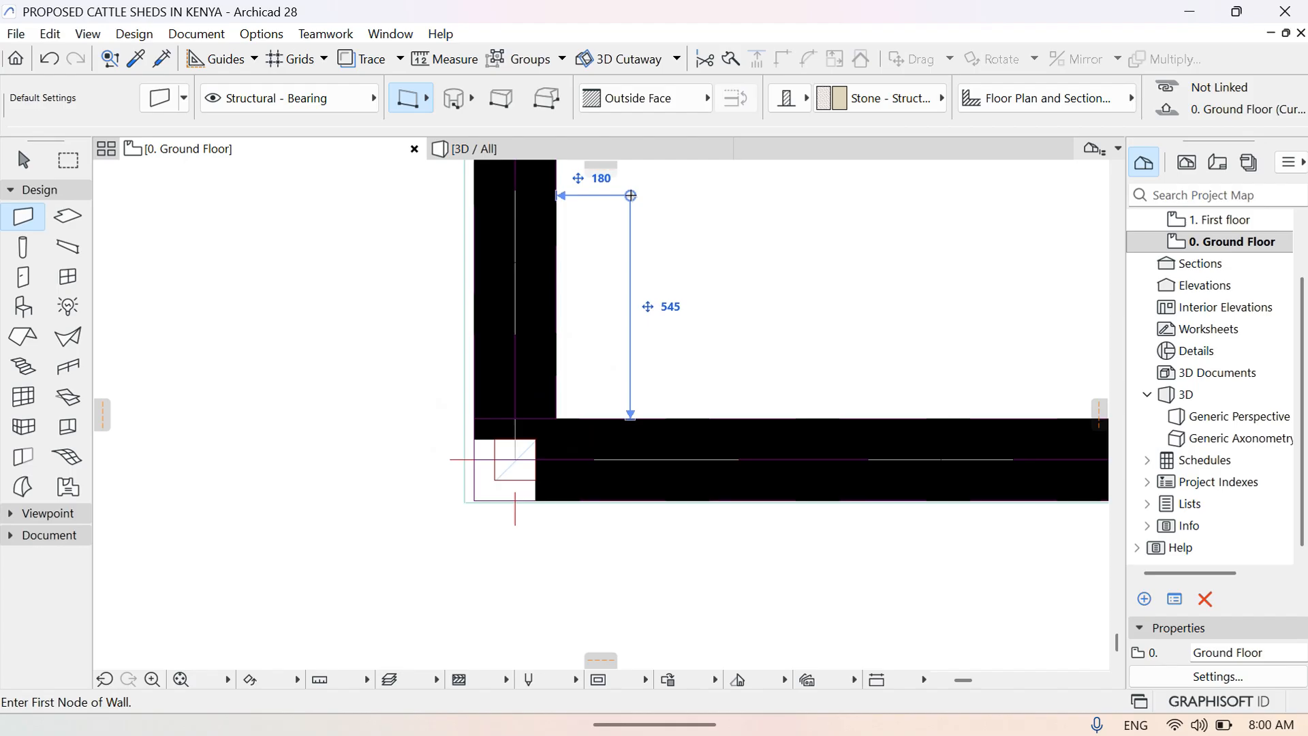
{"action": "left_click", "coordinate": [705, 98]}
{"action": "left_click", "coordinate": [768, 124]}
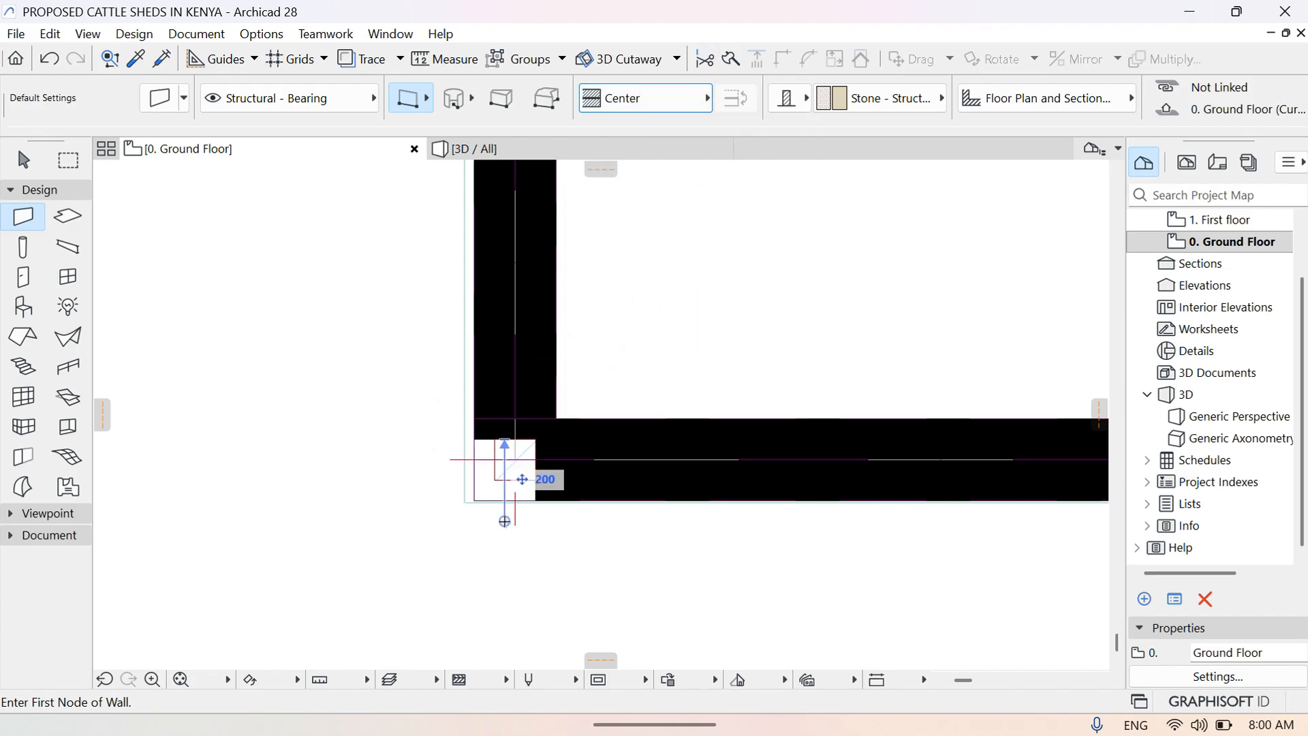
Draw a stone wall about 20400 long along the left-hand perimeter beam, from the shed's lower left corner to its upper left corner
{"action": "left_click", "coordinate": [515, 501]}
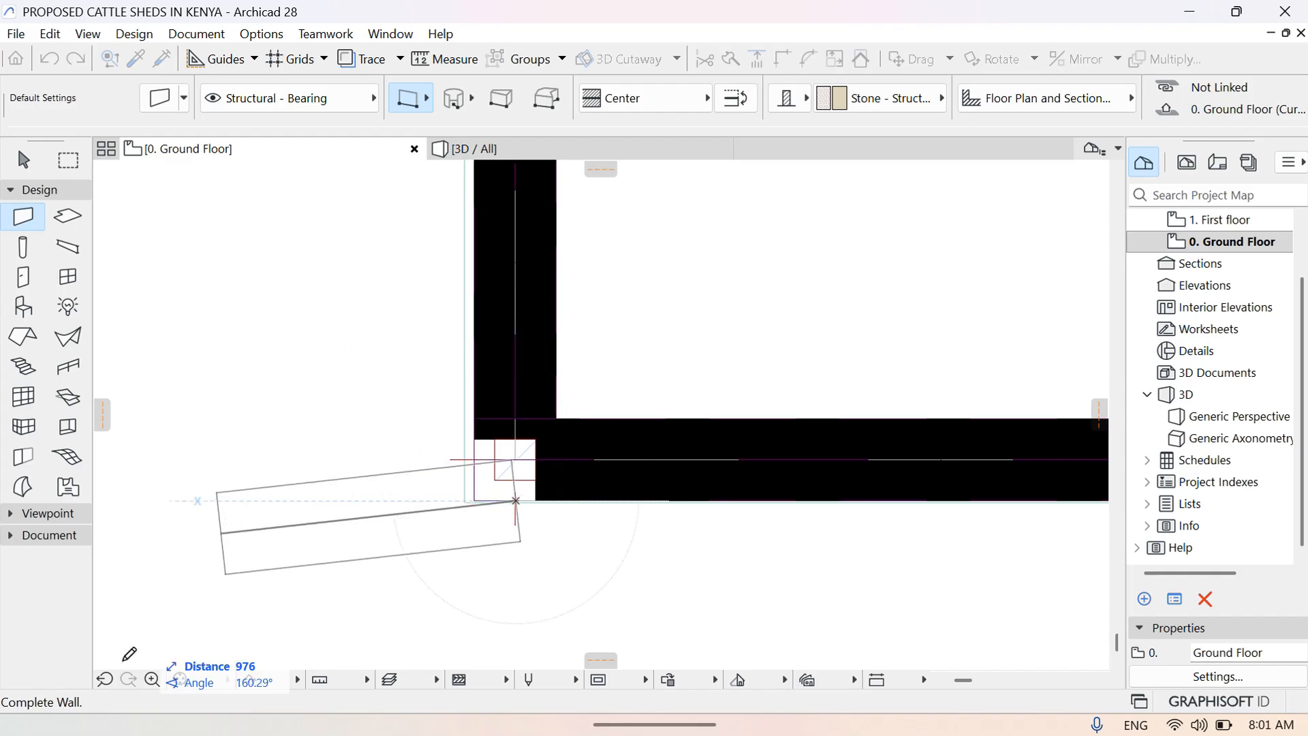
{"action": "left_click", "coordinate": [181, 680]}
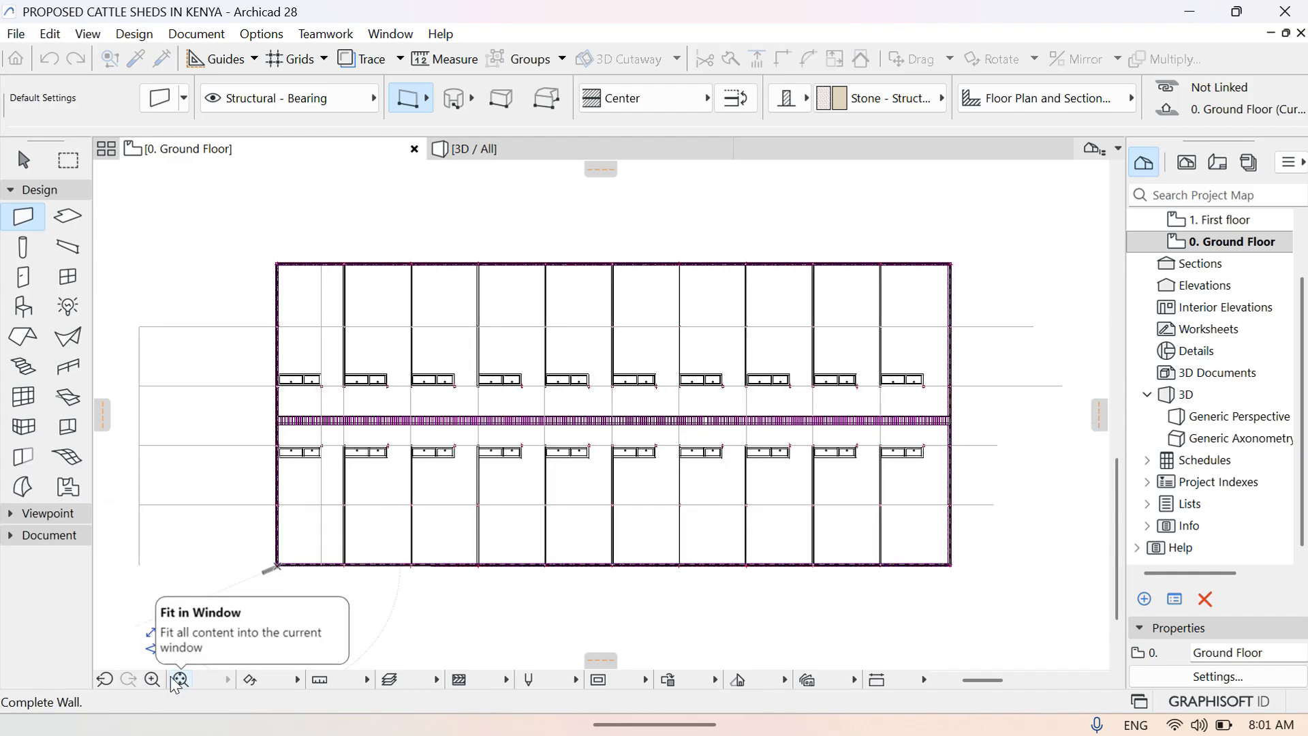
{"action": "left_click", "coordinate": [152, 679]}
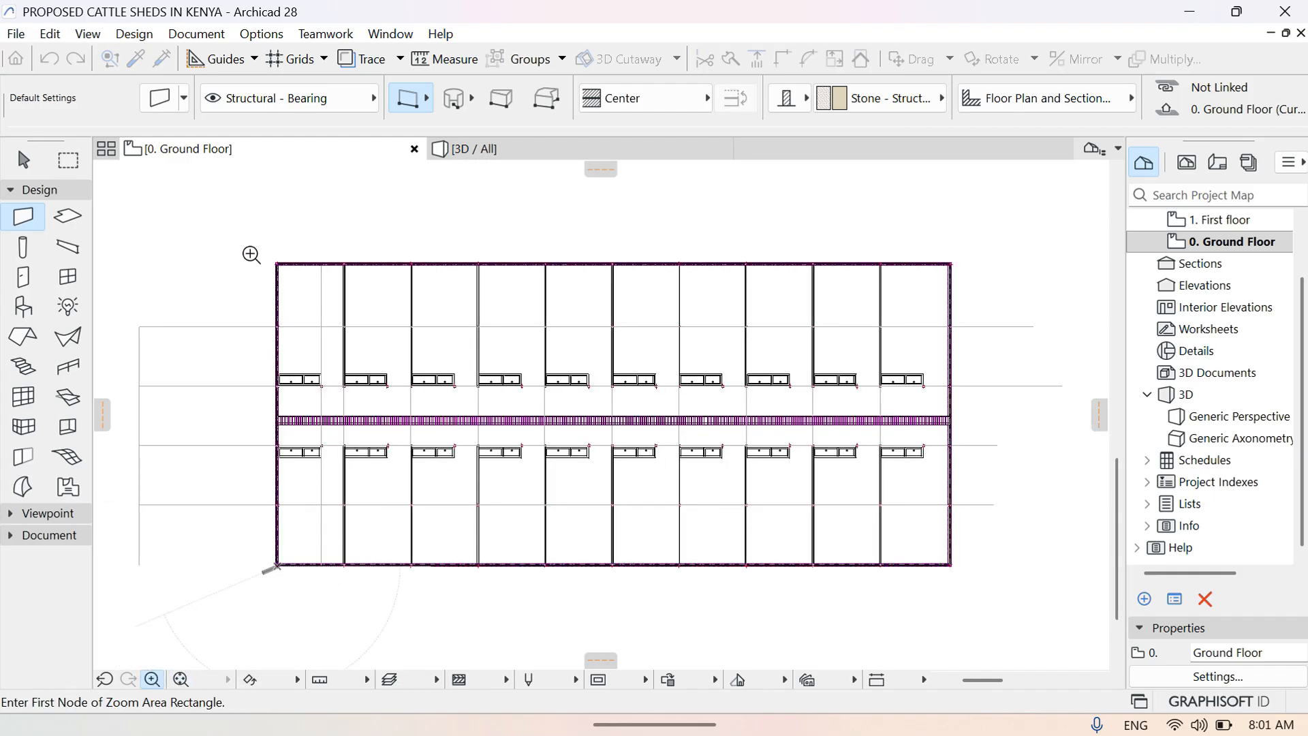
{"action": "left_click", "coordinate": [251, 255]}
{"action": "left_click", "coordinate": [304, 295]}
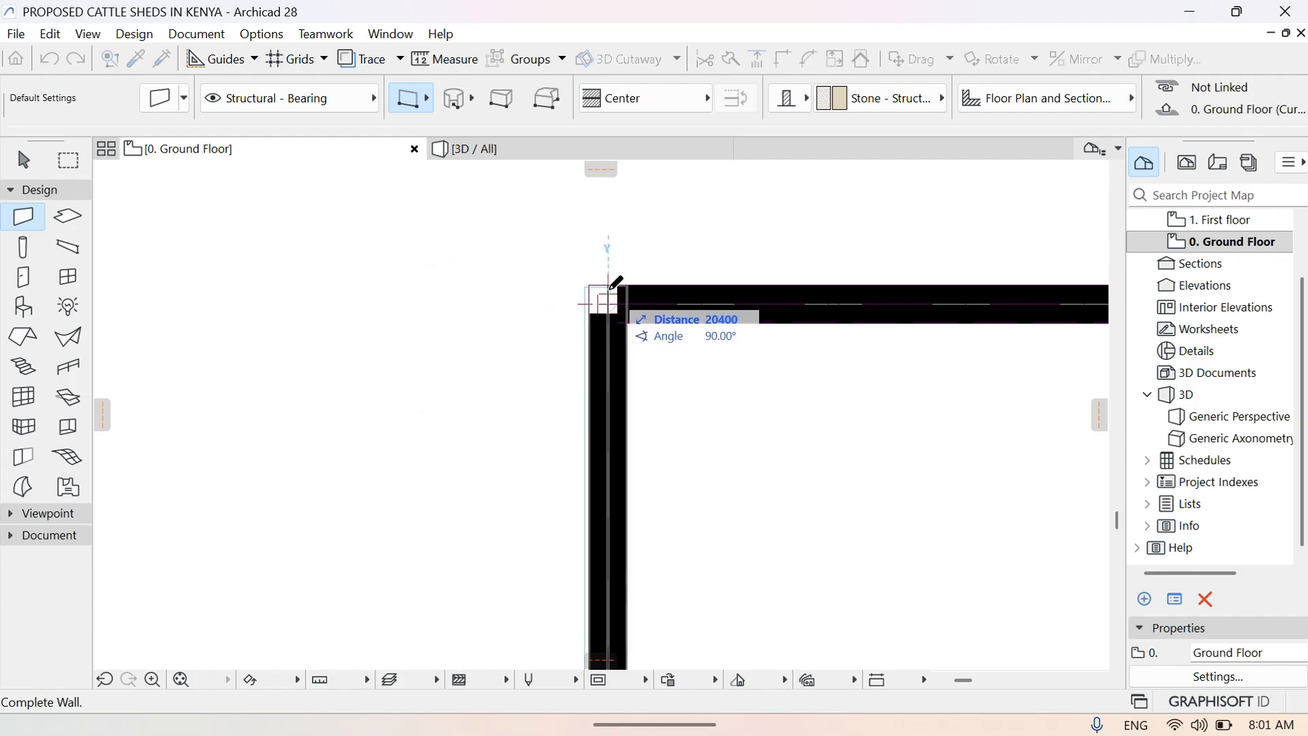
{"action": "left_click", "coordinate": [610, 288]}
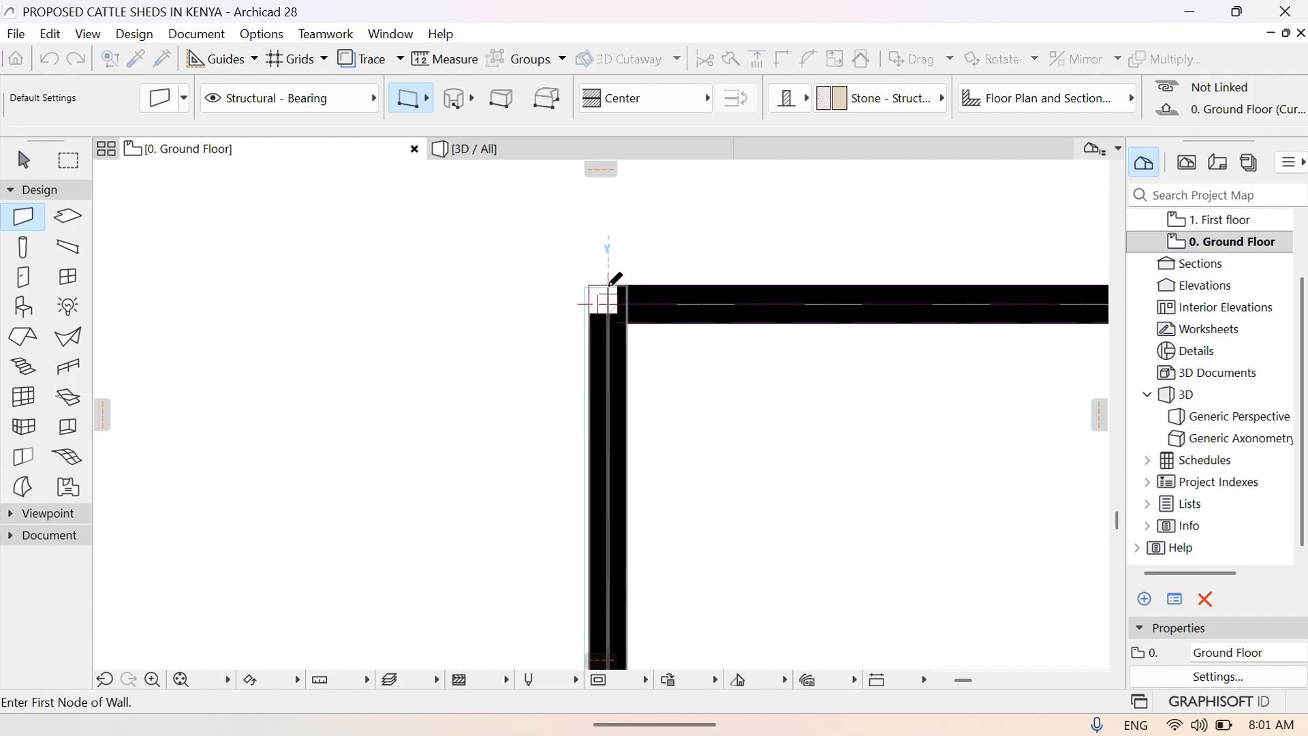
Examine in 3D the gap between the concrete ring beam and steel beams around the shed, and return to the full Ground Floor plan
{"action": "left_click", "coordinate": [476, 149]}
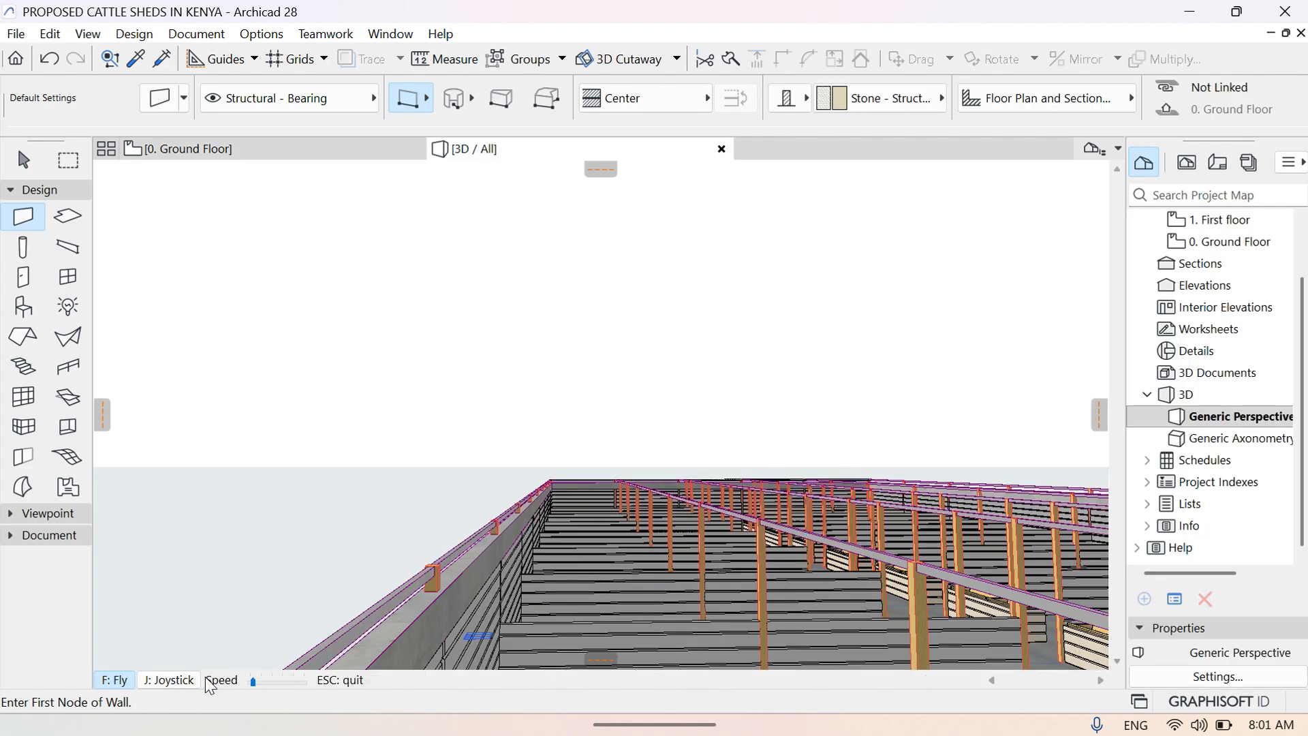
{"action": "key", "text": "Up"}
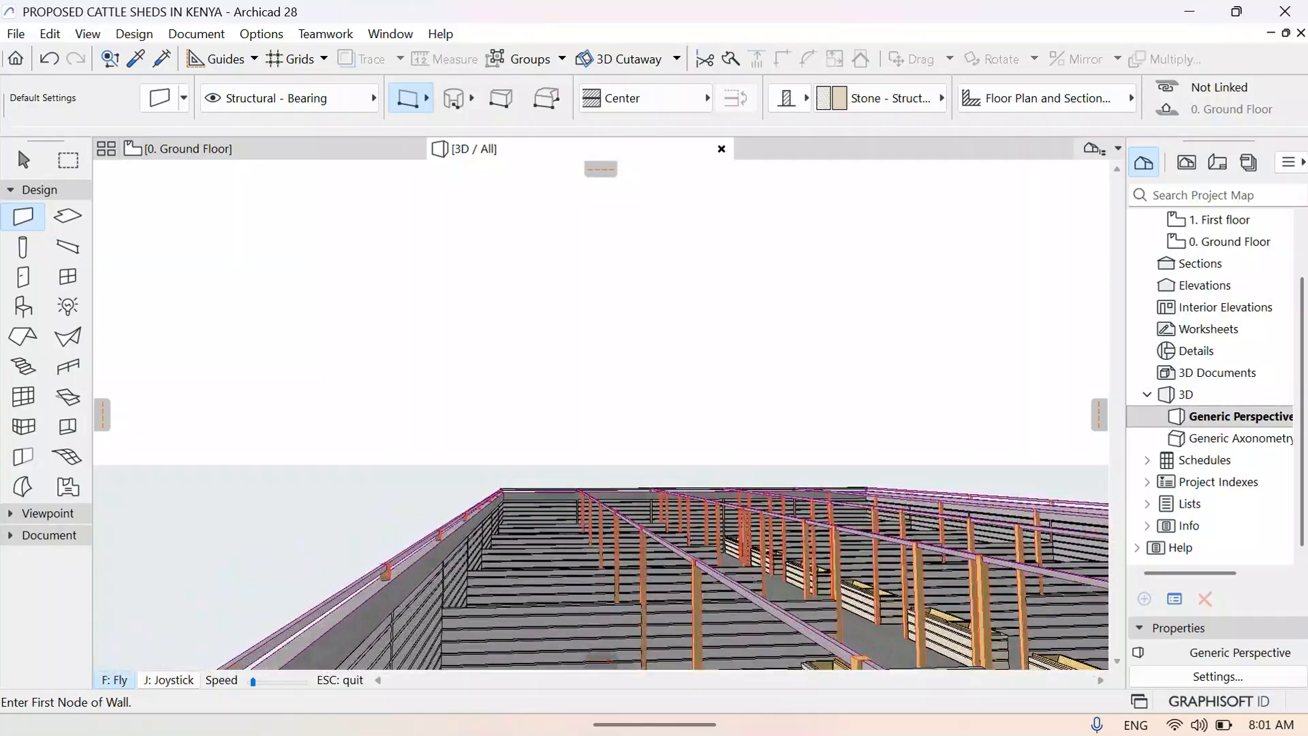
{"action": "key", "text": "Up"}
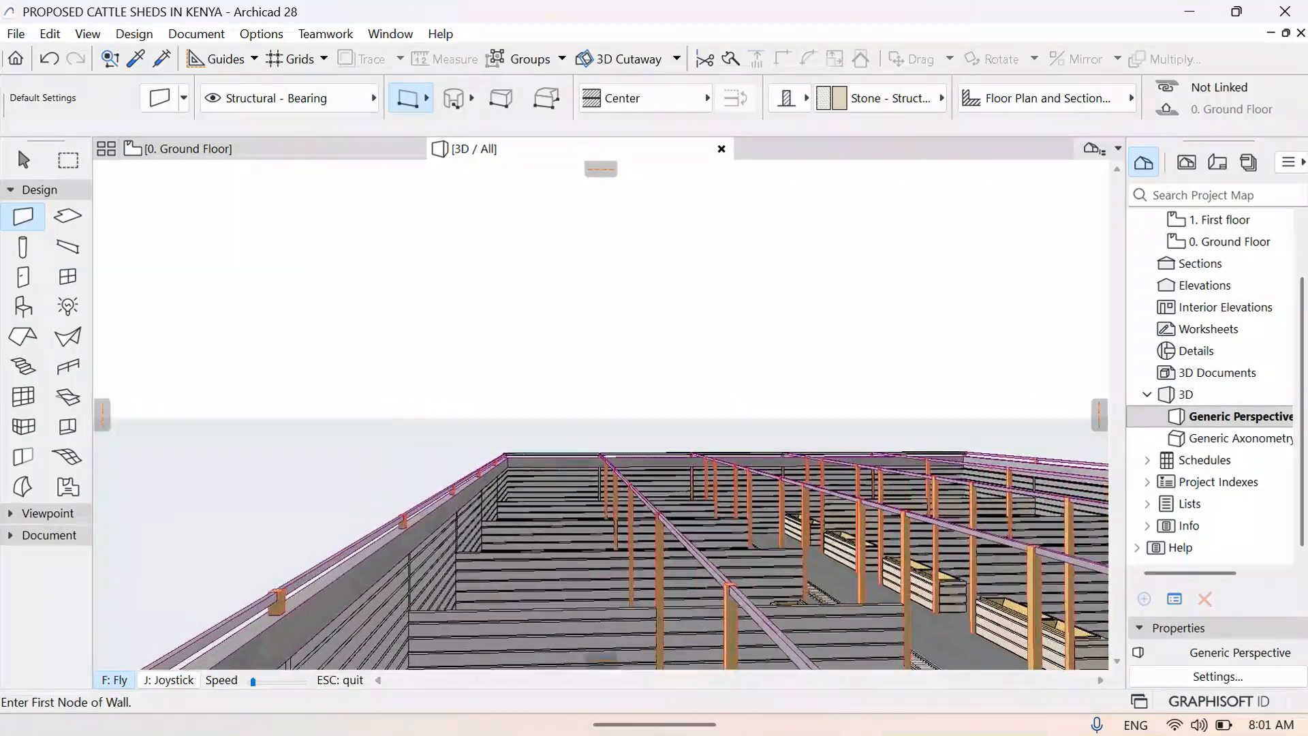
{"action": "key", "text": "Up"}
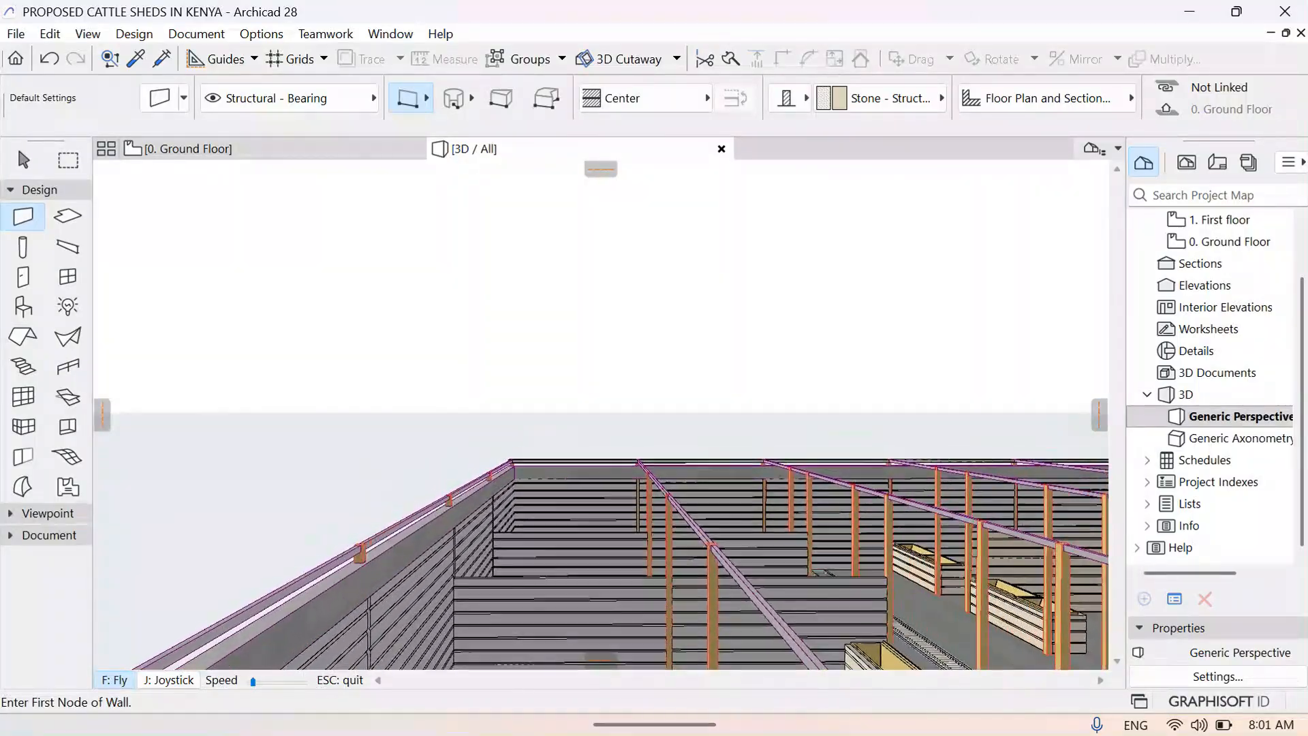
{"action": "key", "text": "Up"}
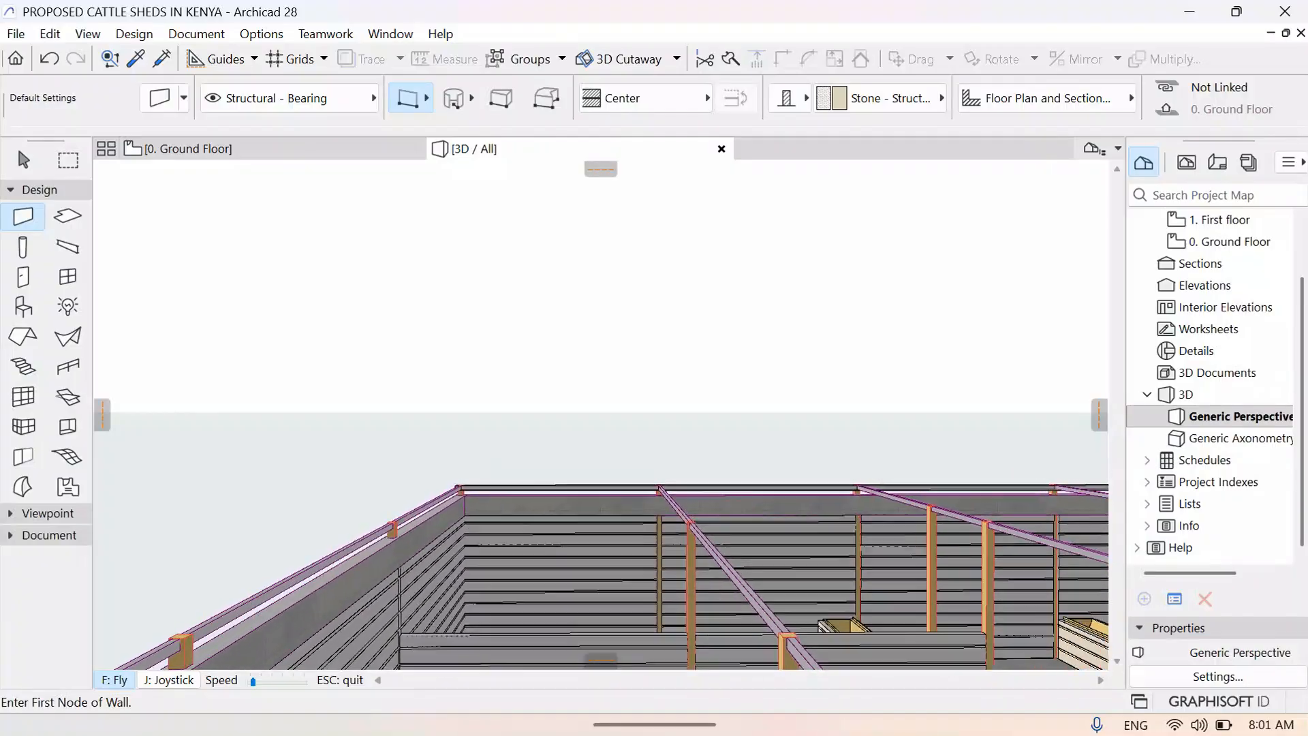
{"action": "key", "text": "Up"}
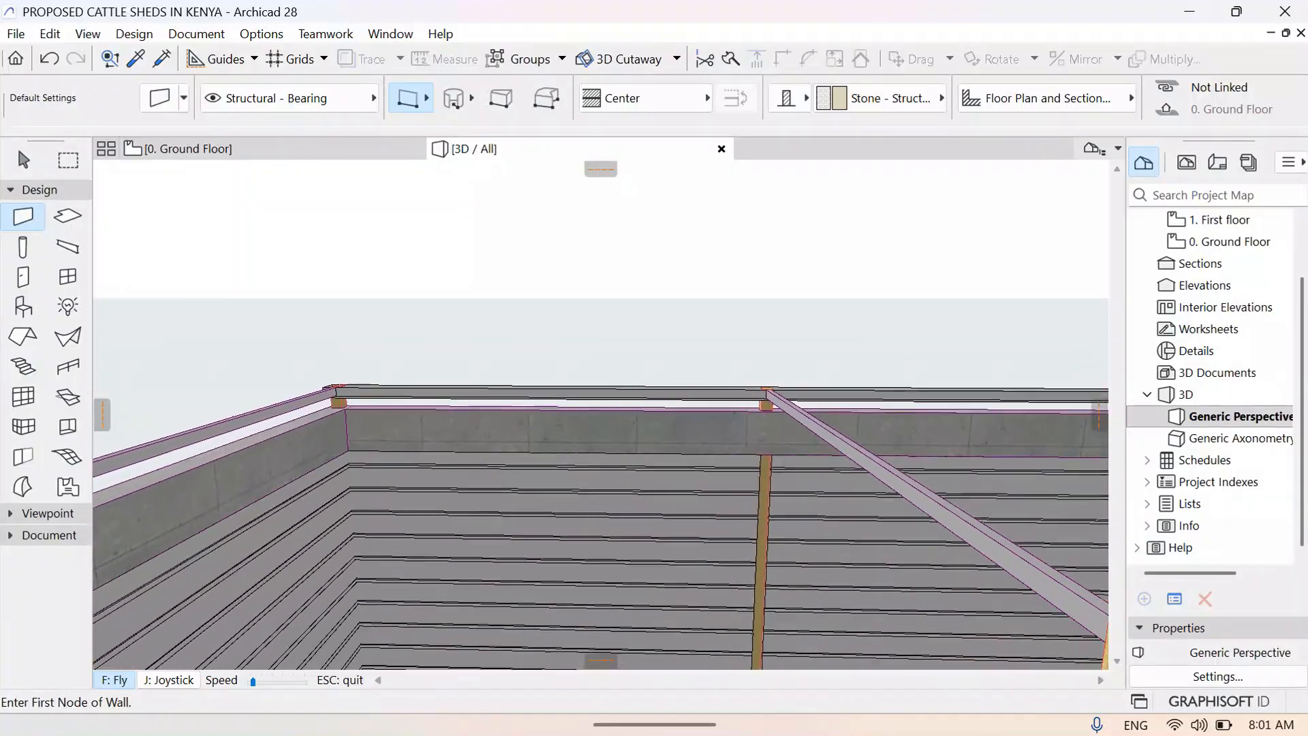
{"action": "key", "text": "Up"}
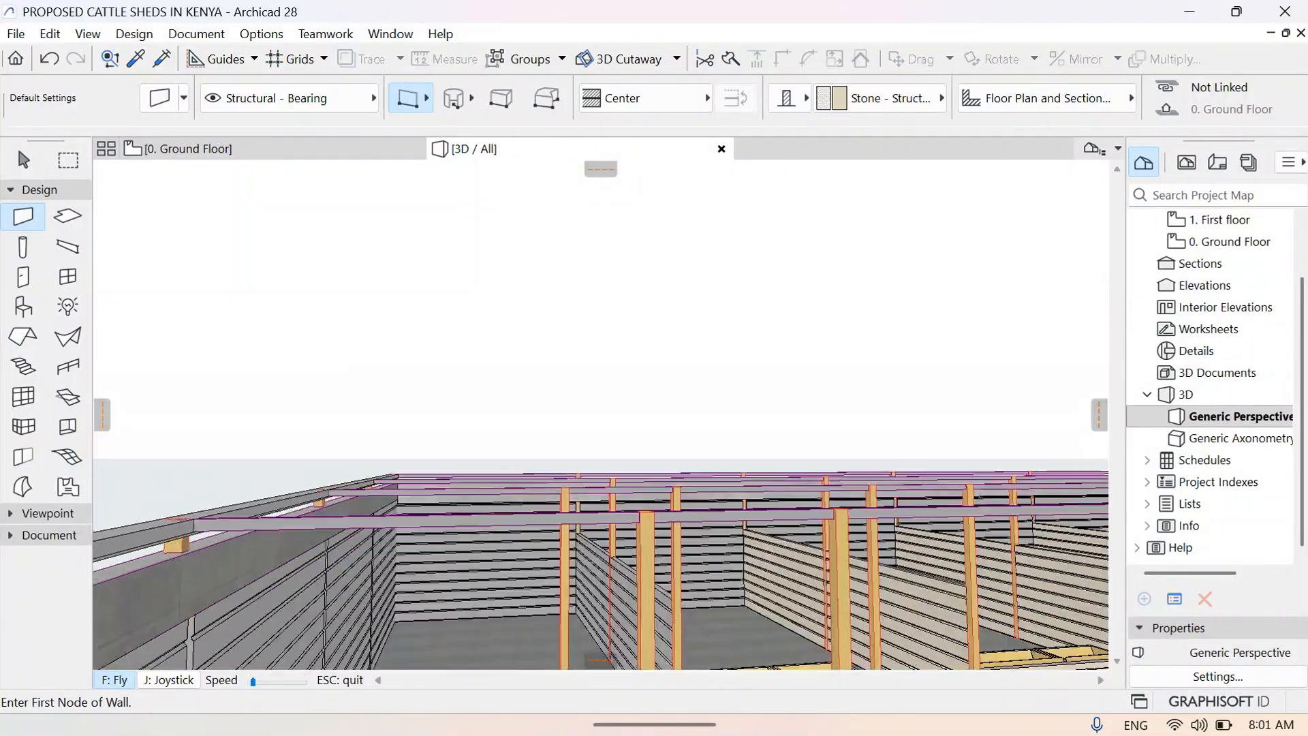
{"action": "key", "text": "Up"}
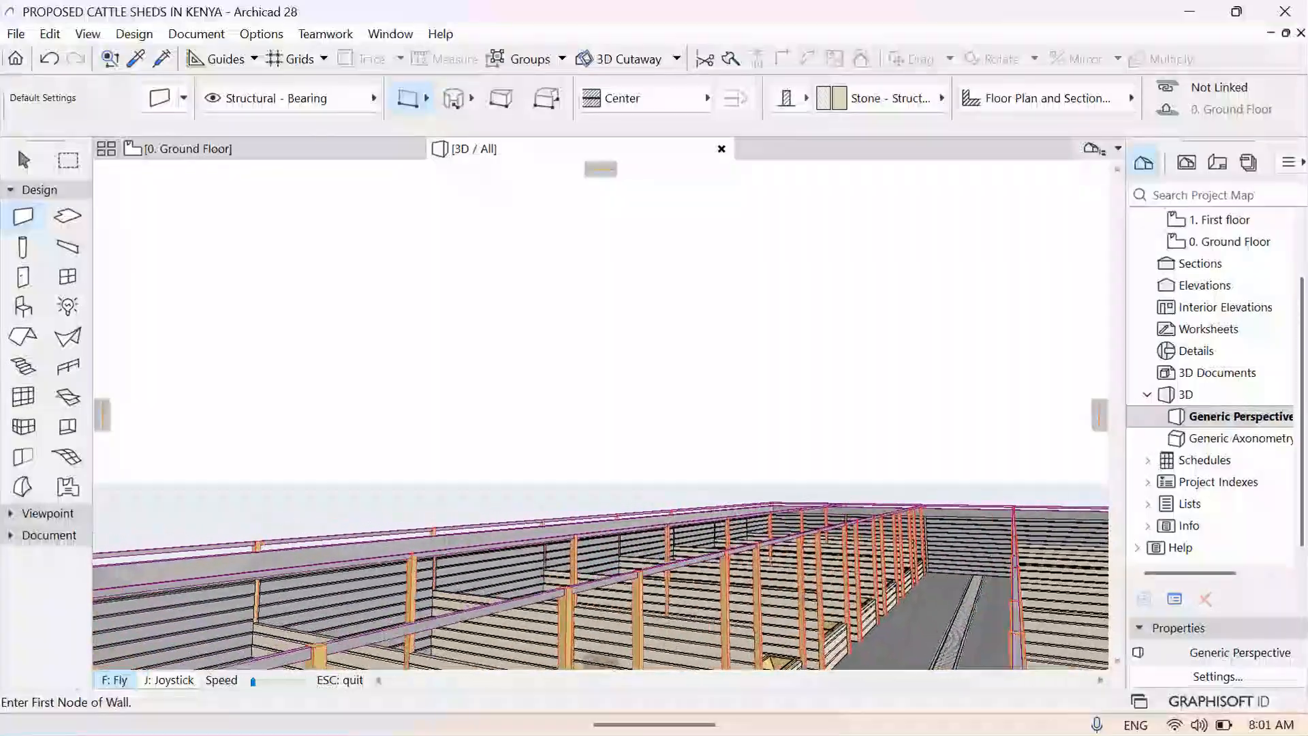
{"action": "key", "text": "Up"}
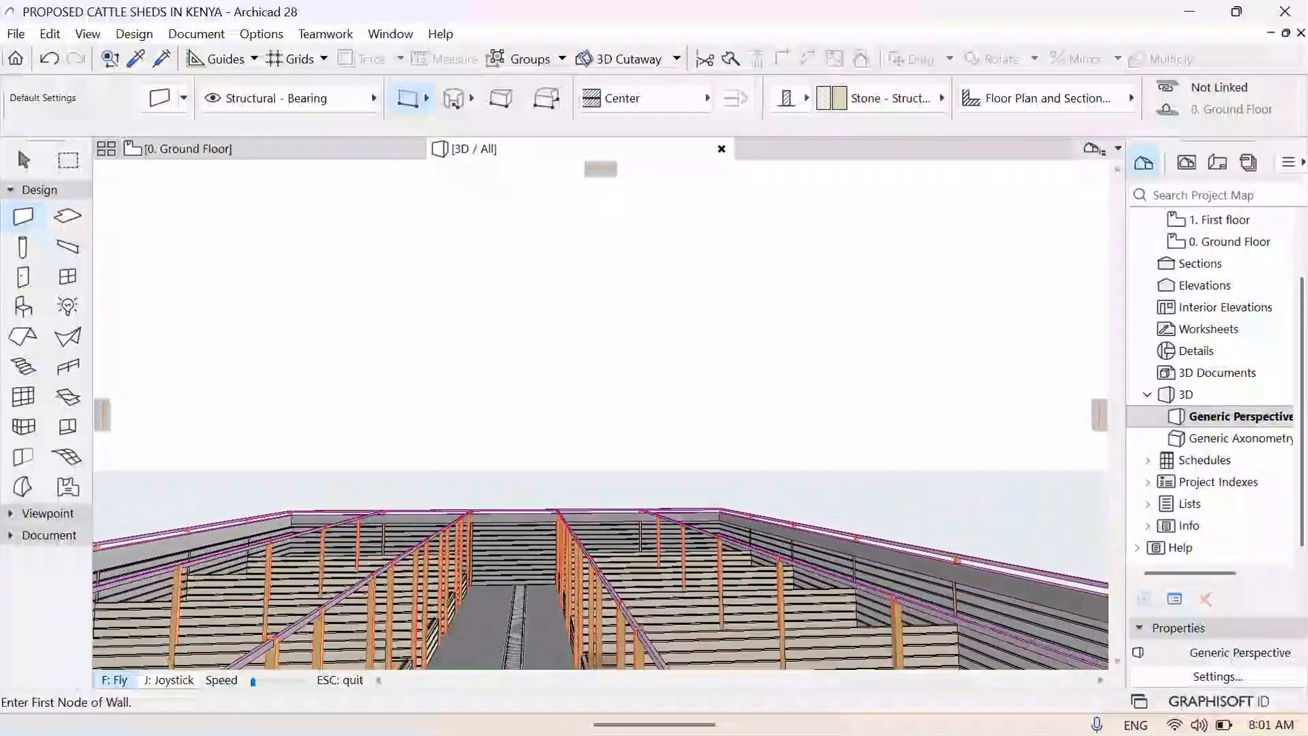
{"action": "key", "text": "Up"}
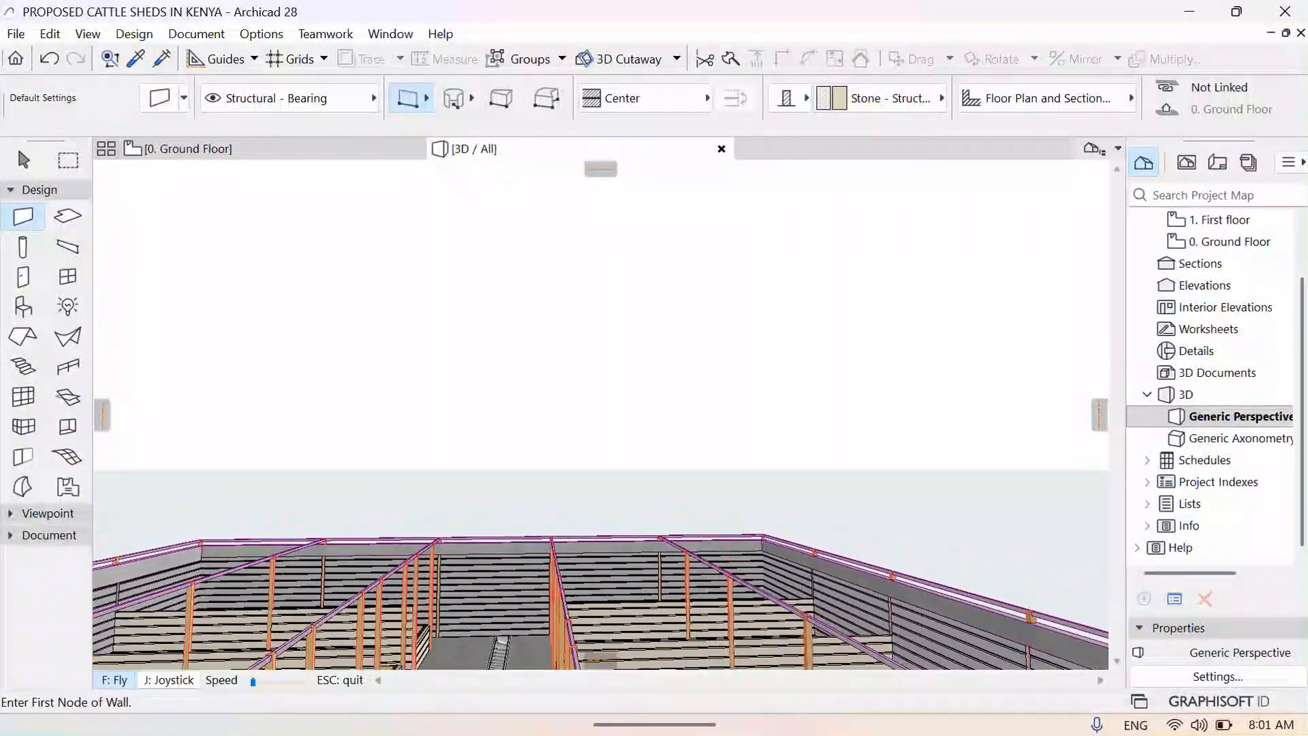
{"action": "key", "text": "Up"}
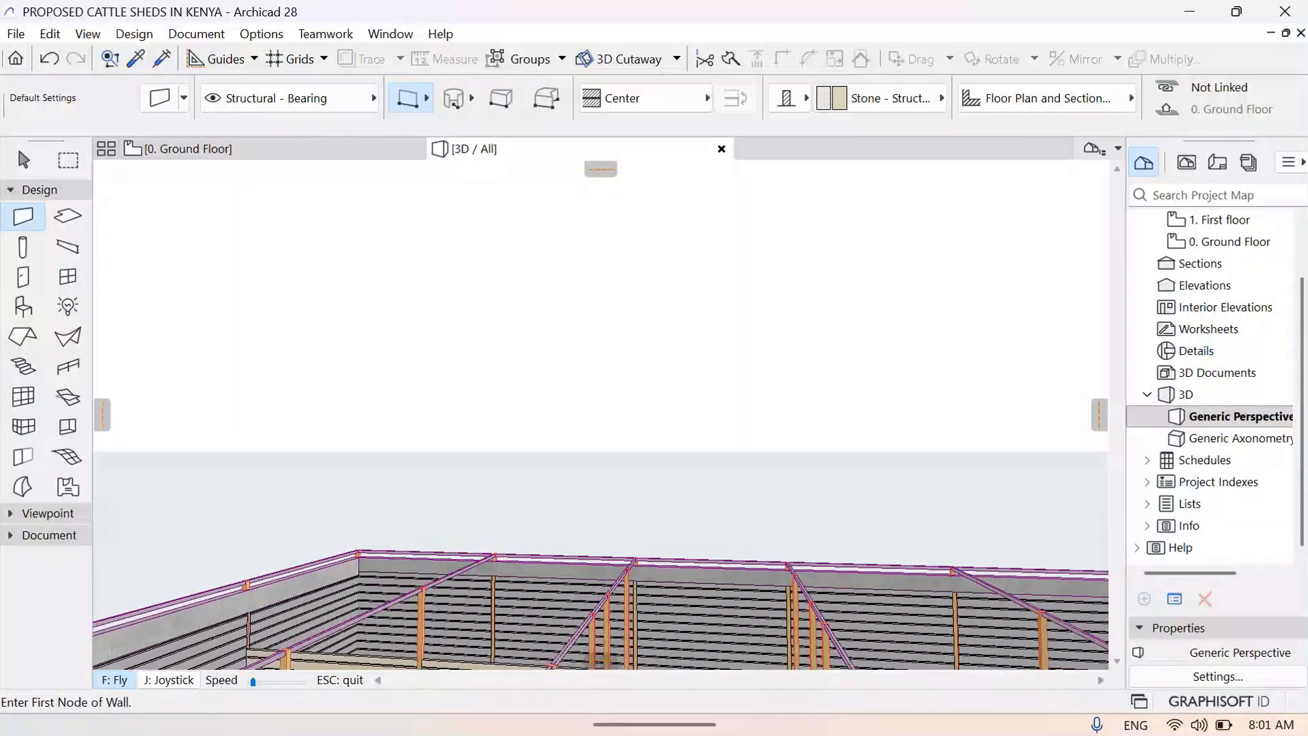
{"action": "key", "text": "Up"}
{"action": "key", "text": "Escape"}
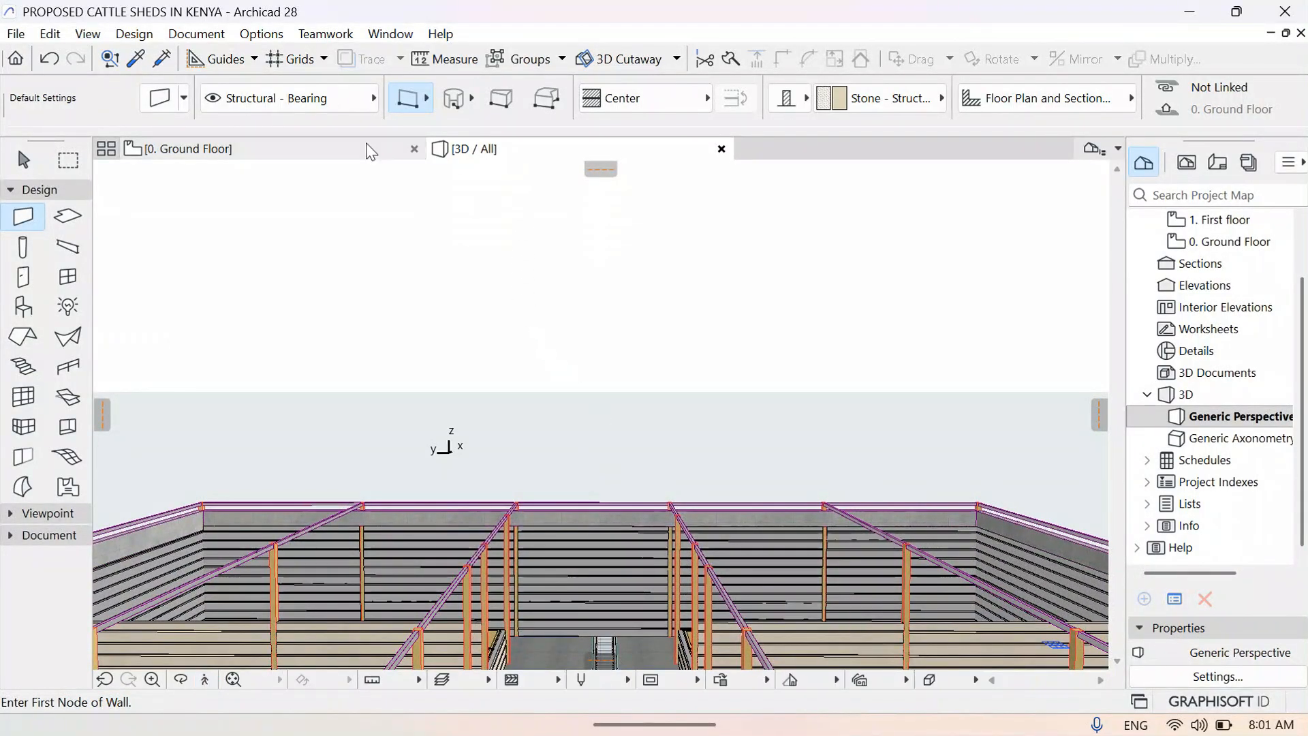
{"action": "left_click", "coordinate": [350, 156]}
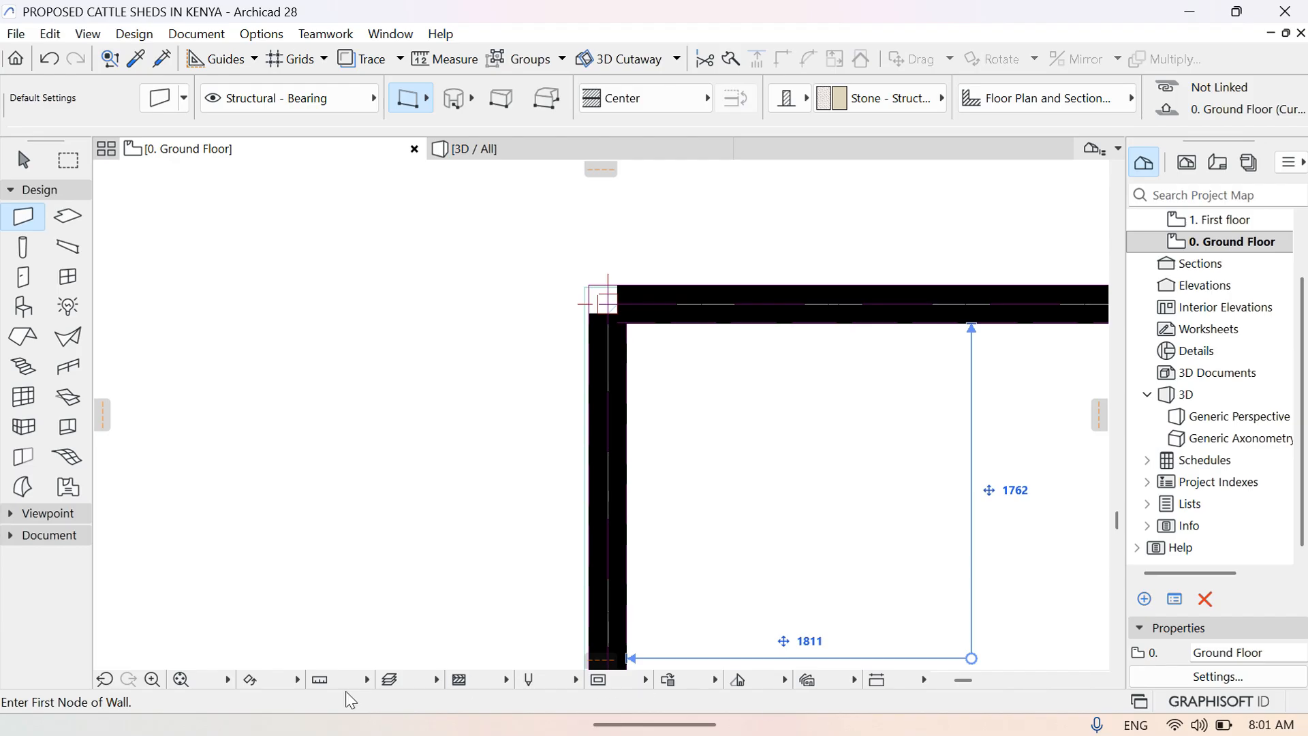
{"action": "left_click", "coordinate": [181, 680]}
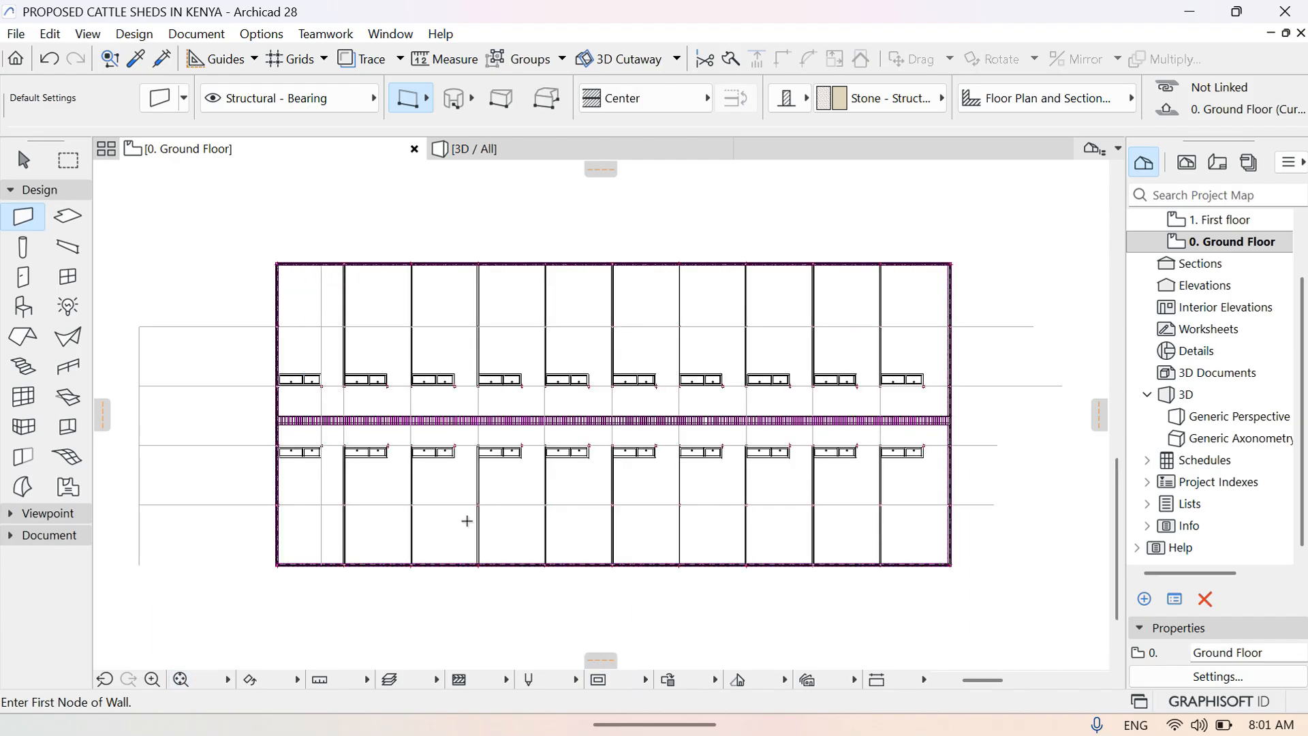
{"action": "left_click", "coordinate": [312, 465]}
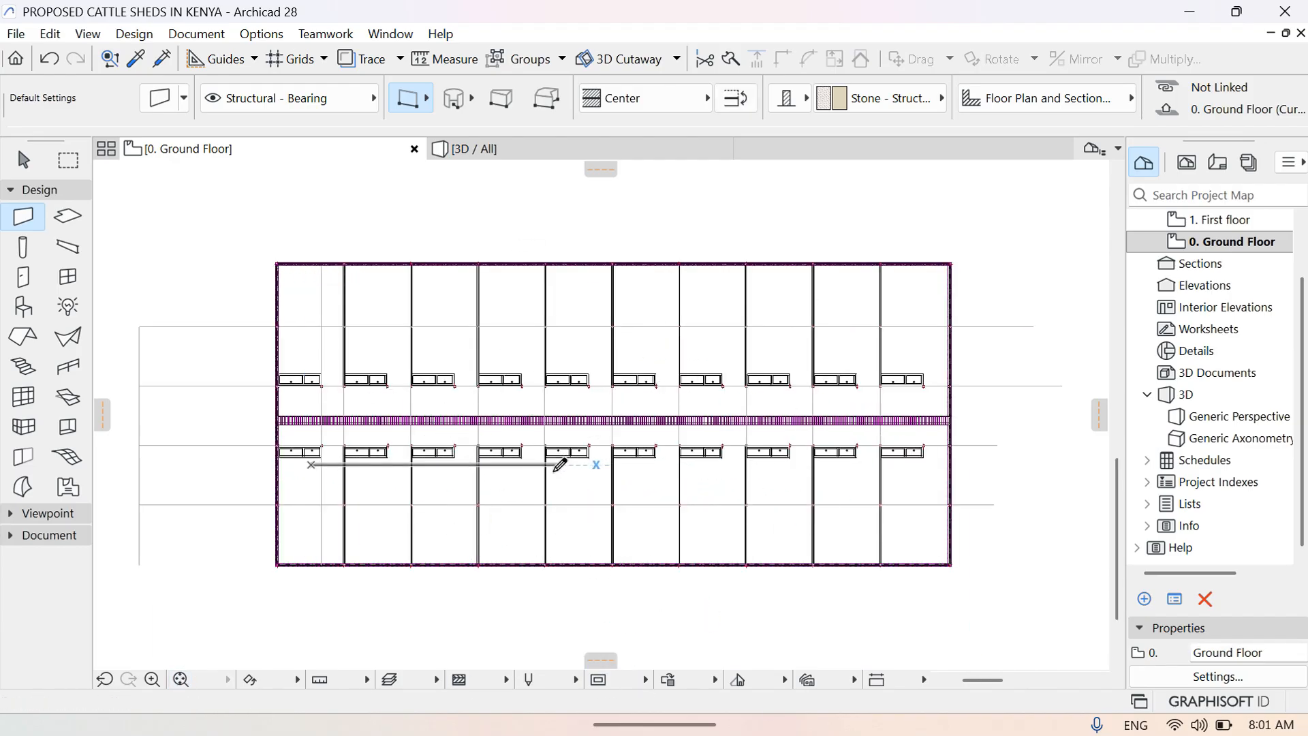
{"action": "key", "text": "Escape"}
{"action": "key", "text": "Escape"}
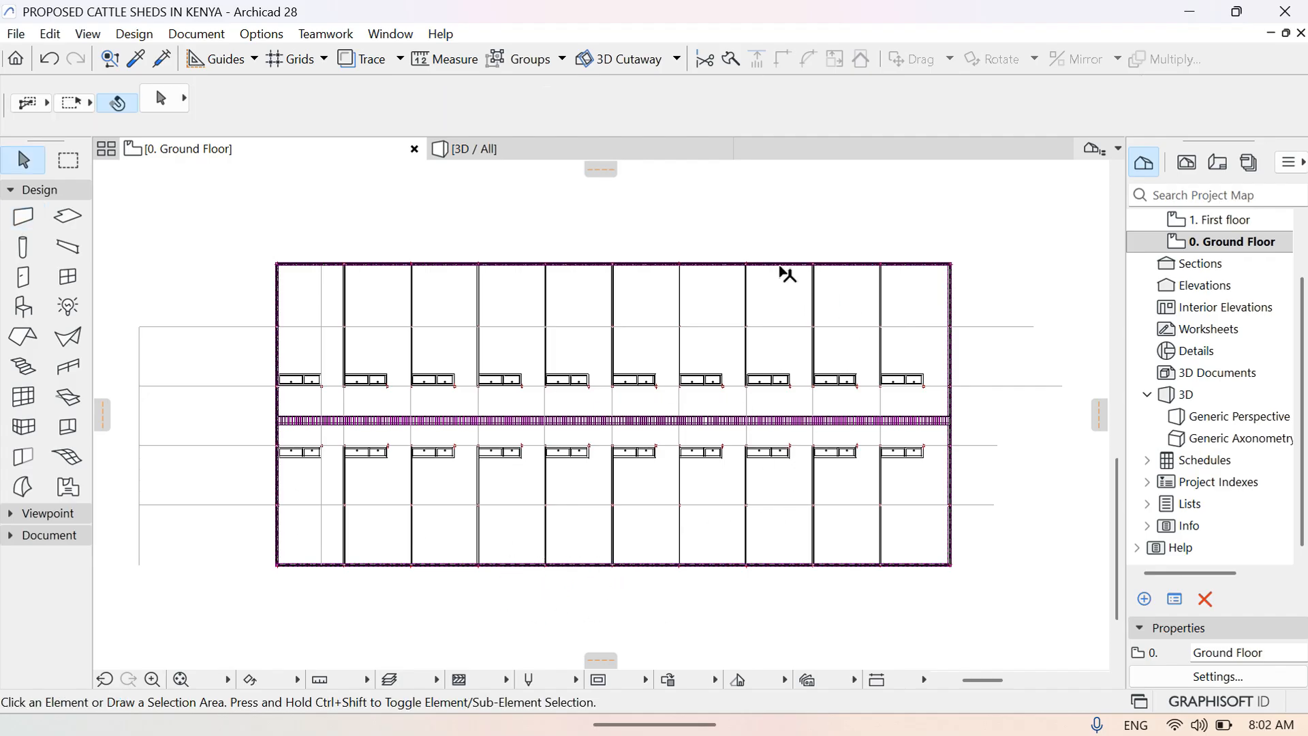
{"action": "mouse_move", "coordinate": [780, 267]}
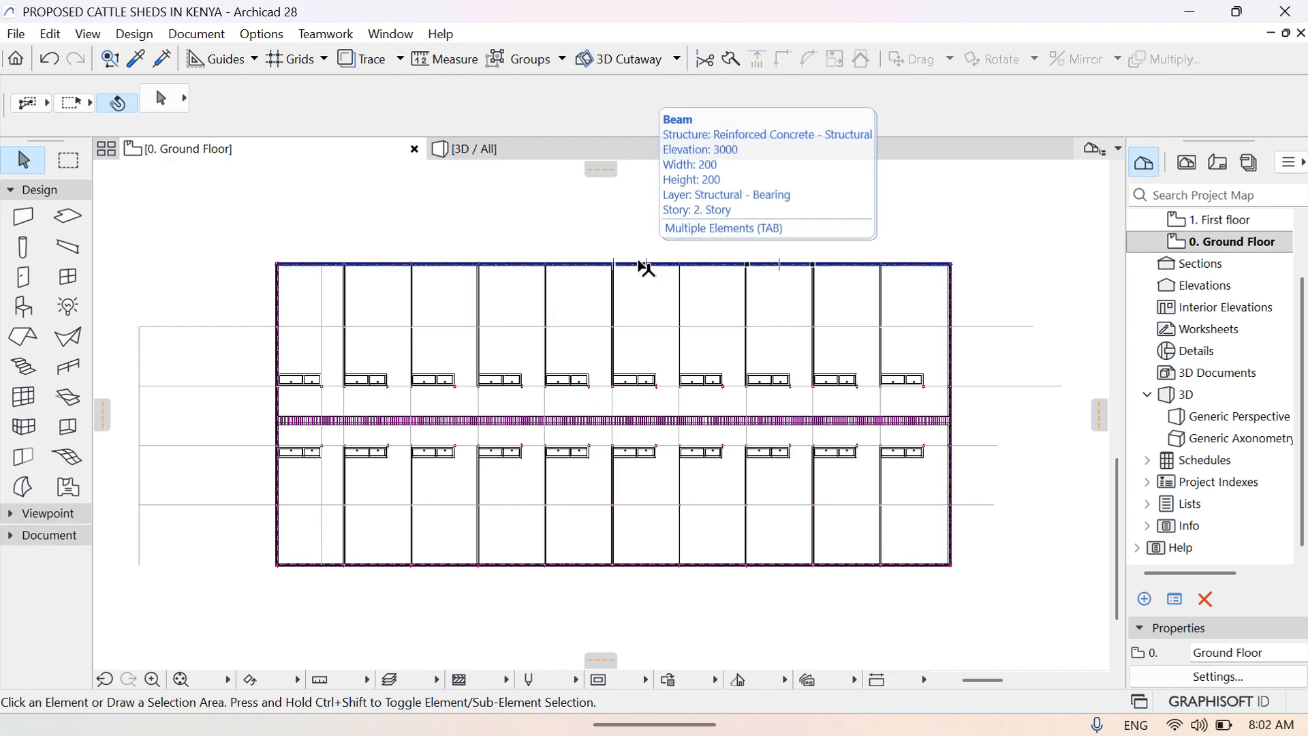
Start placing an object and search the object library for "cow"
{"action": "left_click", "coordinate": [135, 34]}
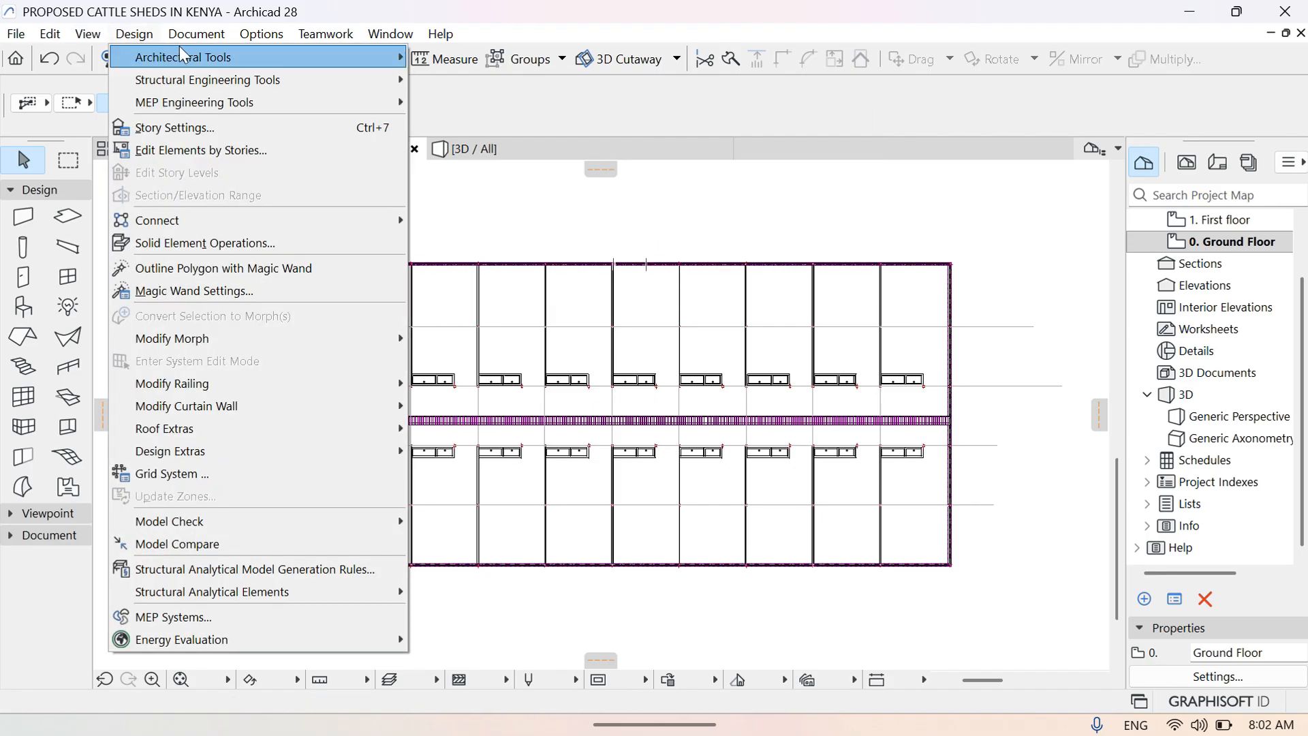
{"action": "mouse_move", "coordinate": [205, 57]}
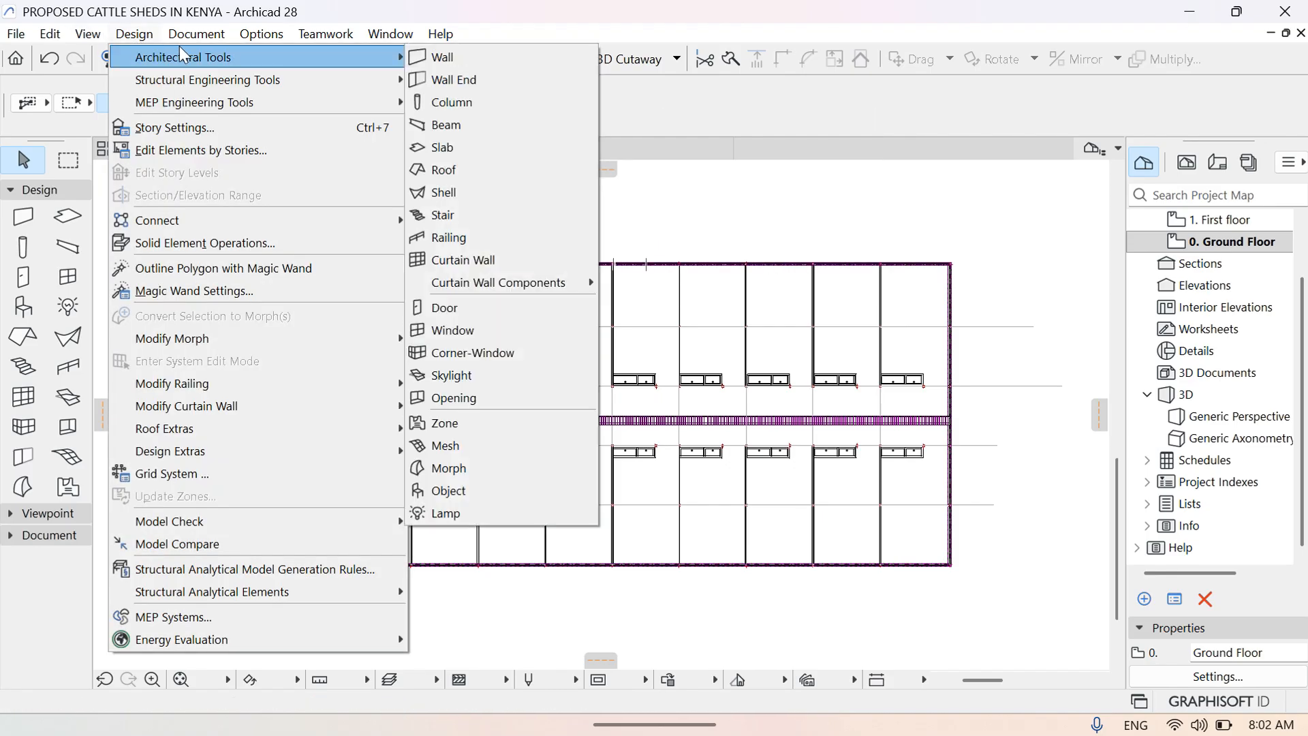
{"action": "left_click", "coordinate": [461, 487]}
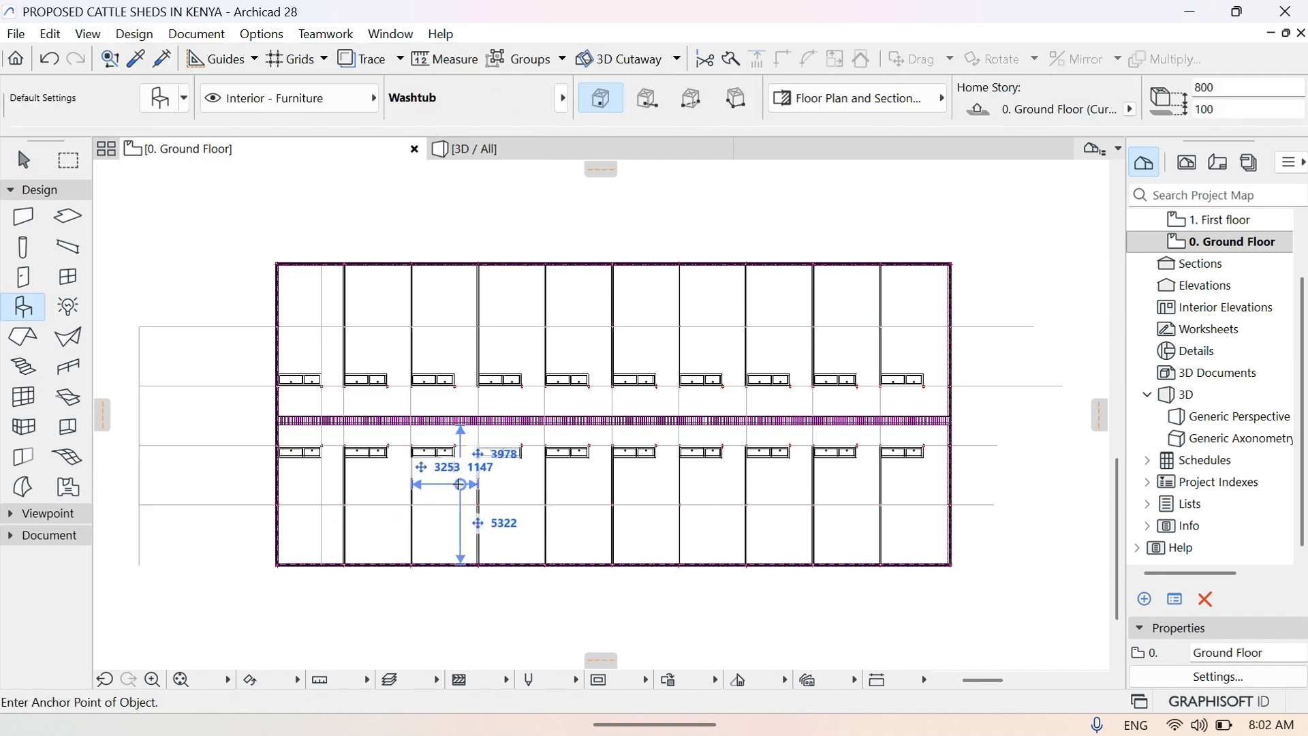
{"action": "left_click", "coordinate": [161, 98]}
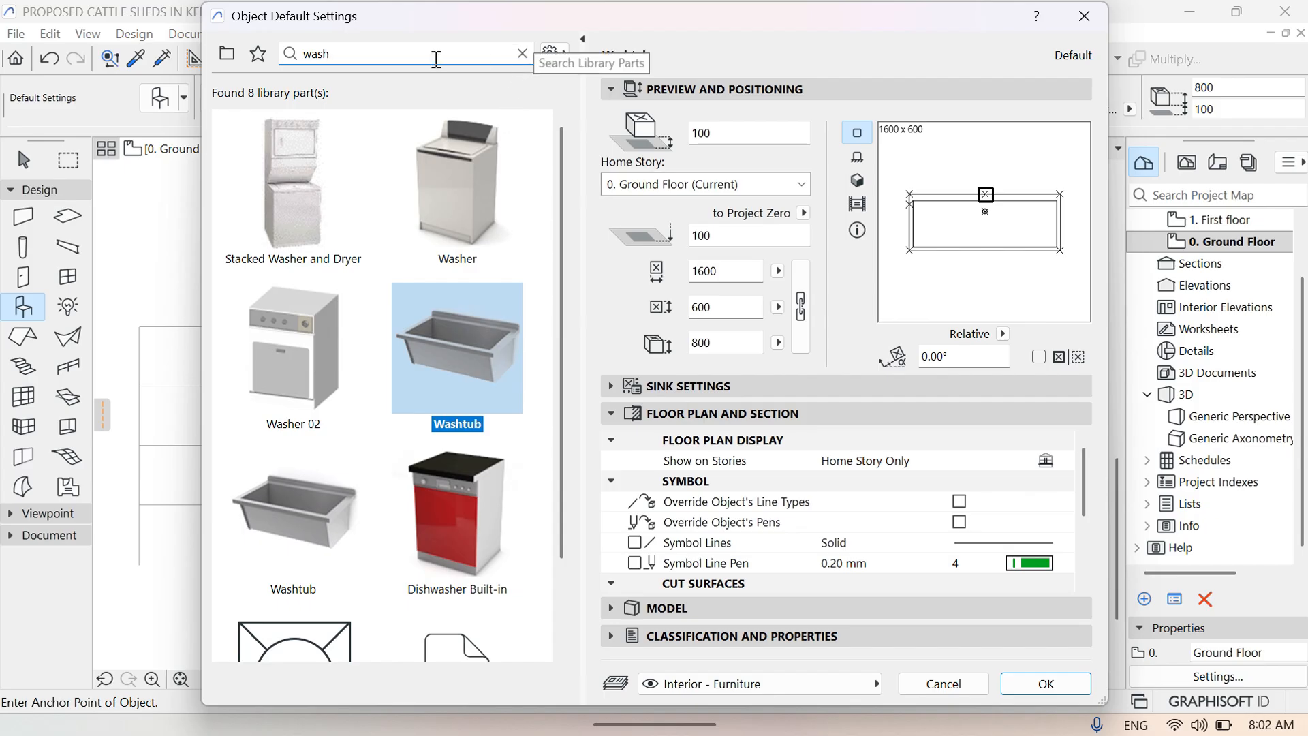
{"action": "key", "text": "BackSpace"}
{"action": "key", "text": "BackSpace"}
{"action": "key", "text": "BackSpace"}
{"action": "key", "text": "BackSpace"}
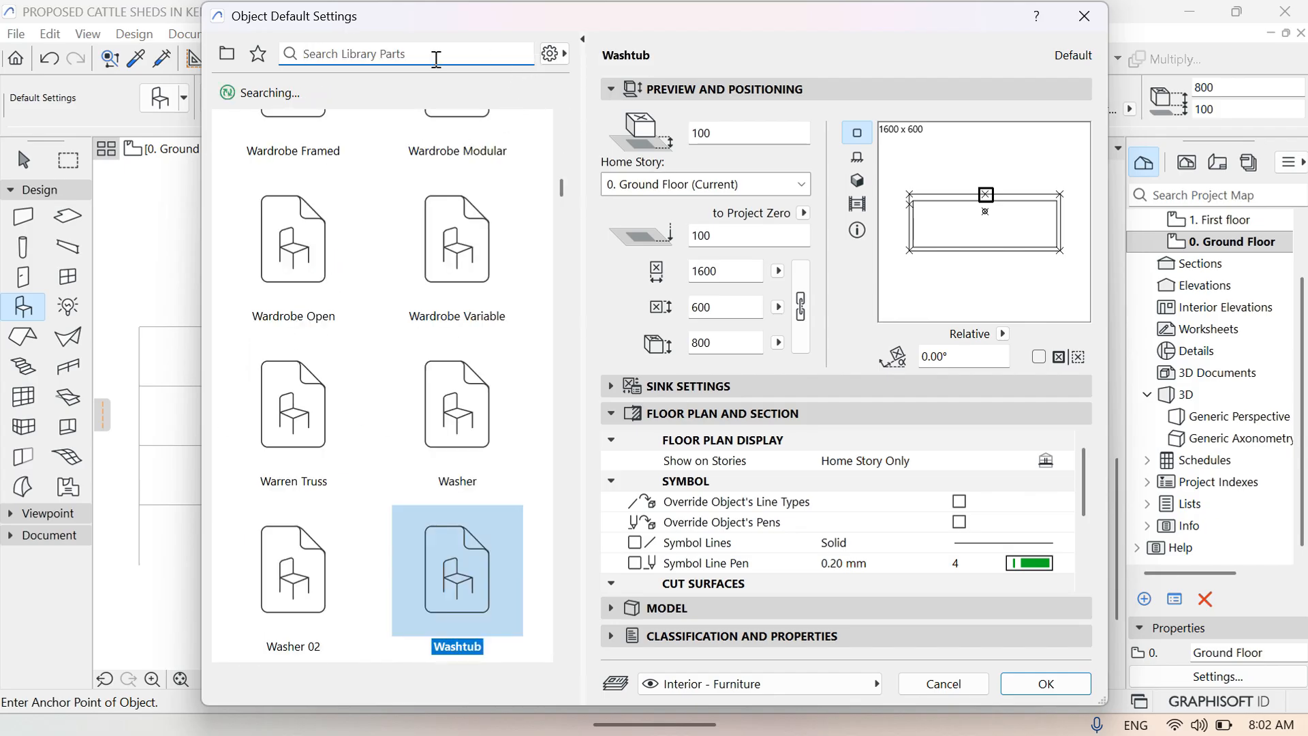
{"action": "type", "text": "cow"}
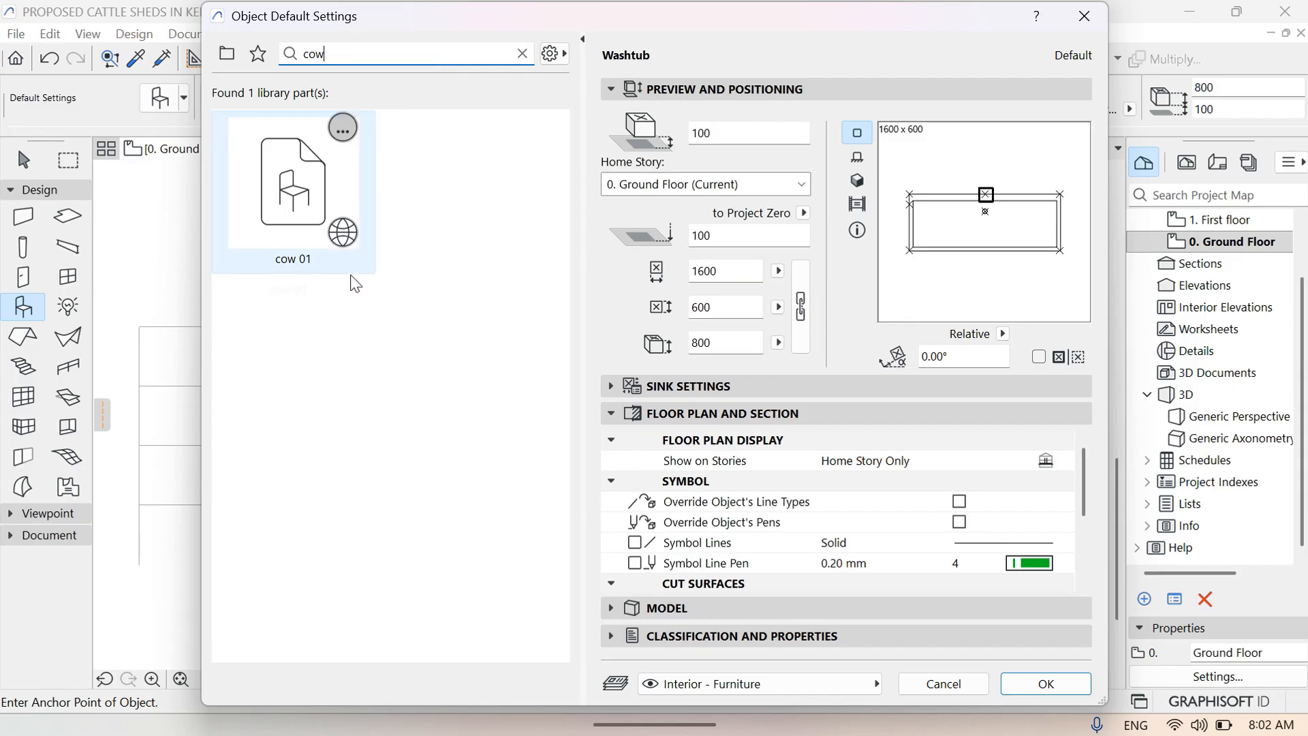
Download and embed the "cow 01" object and accept it as the default object for placement
{"action": "left_click", "coordinate": [294, 217]}
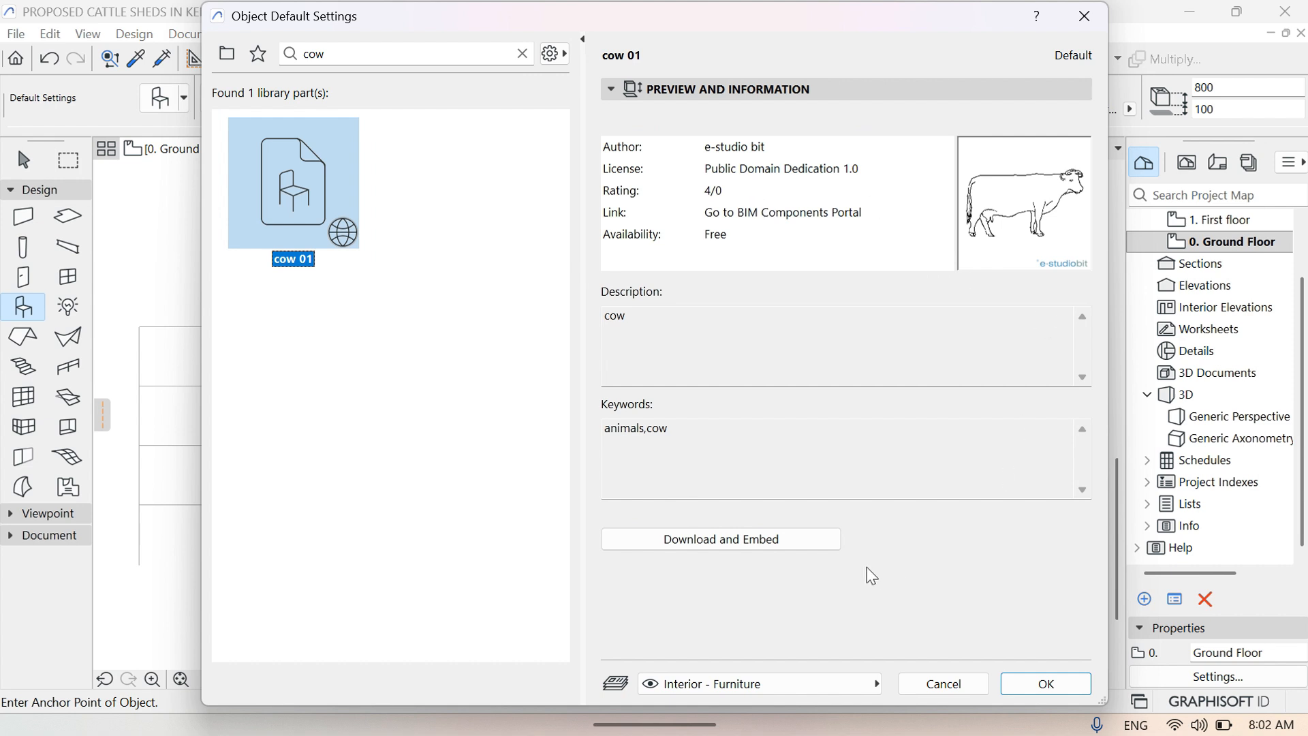
{"action": "left_click", "coordinate": [705, 540]}
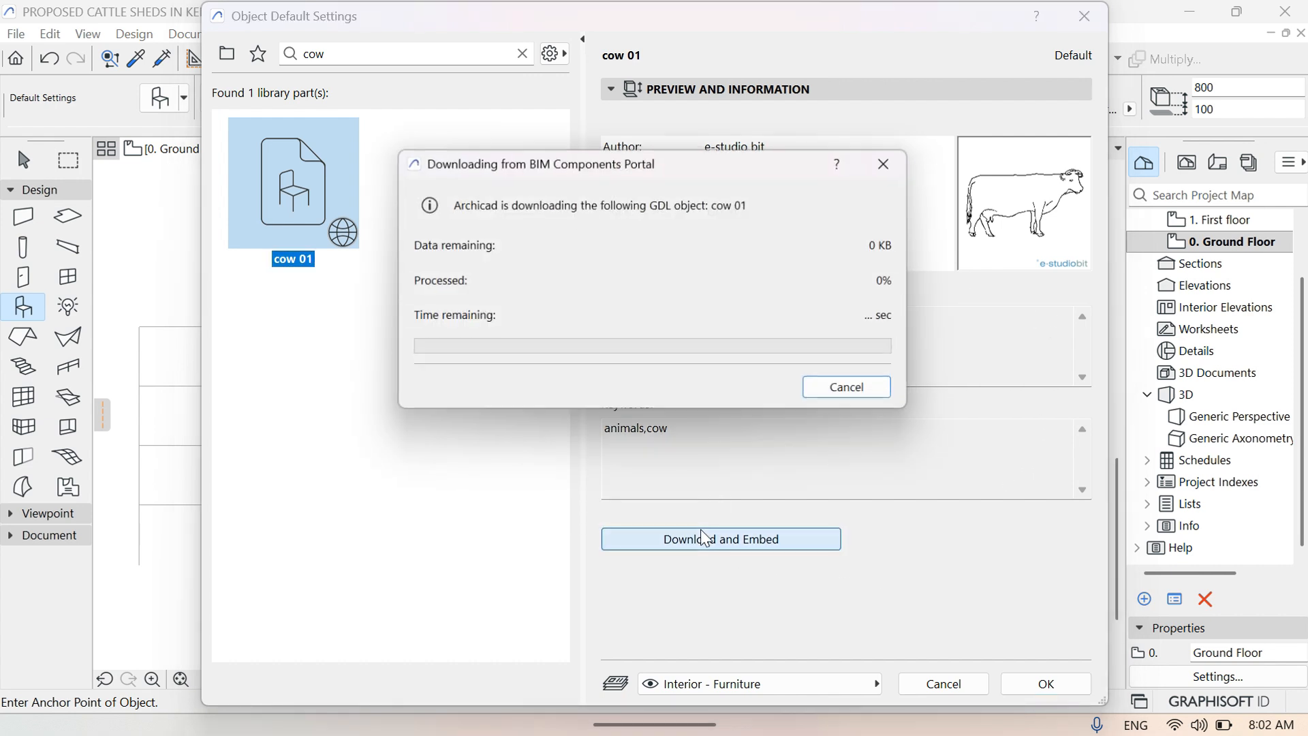
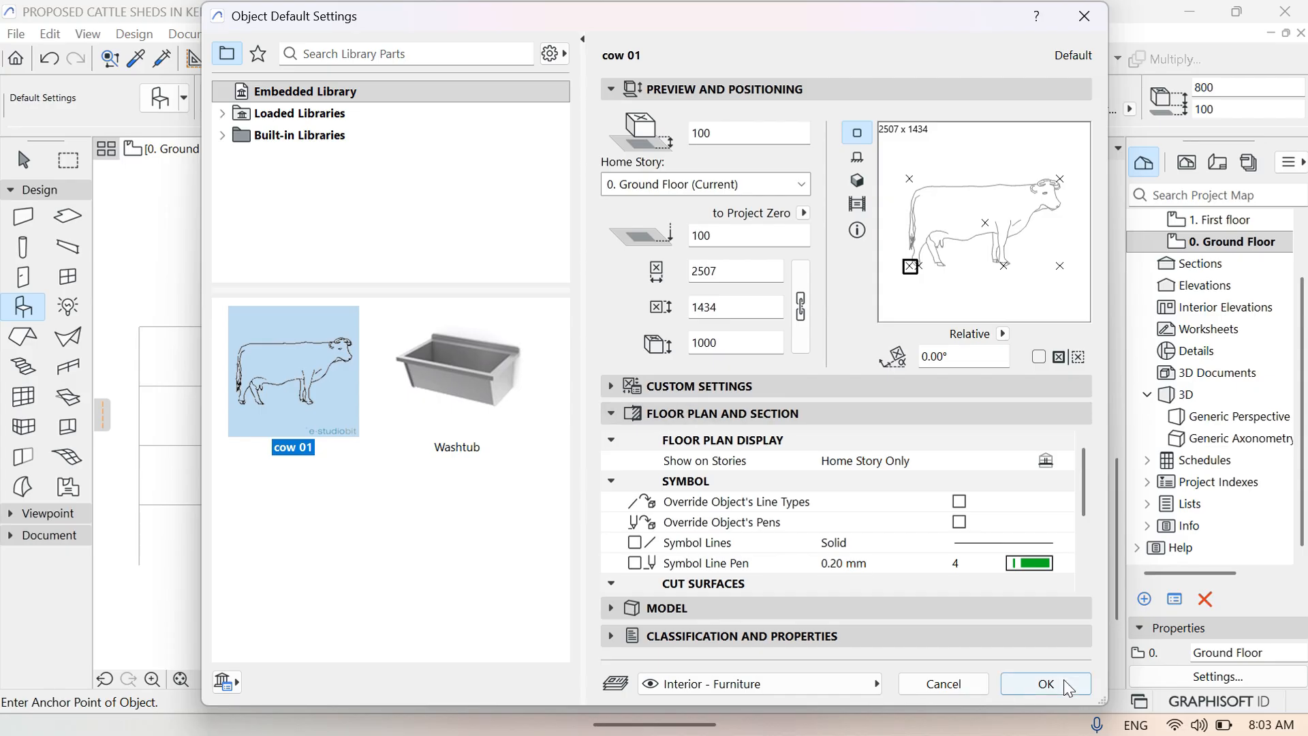
{"action": "left_click", "coordinate": [784, 384]}
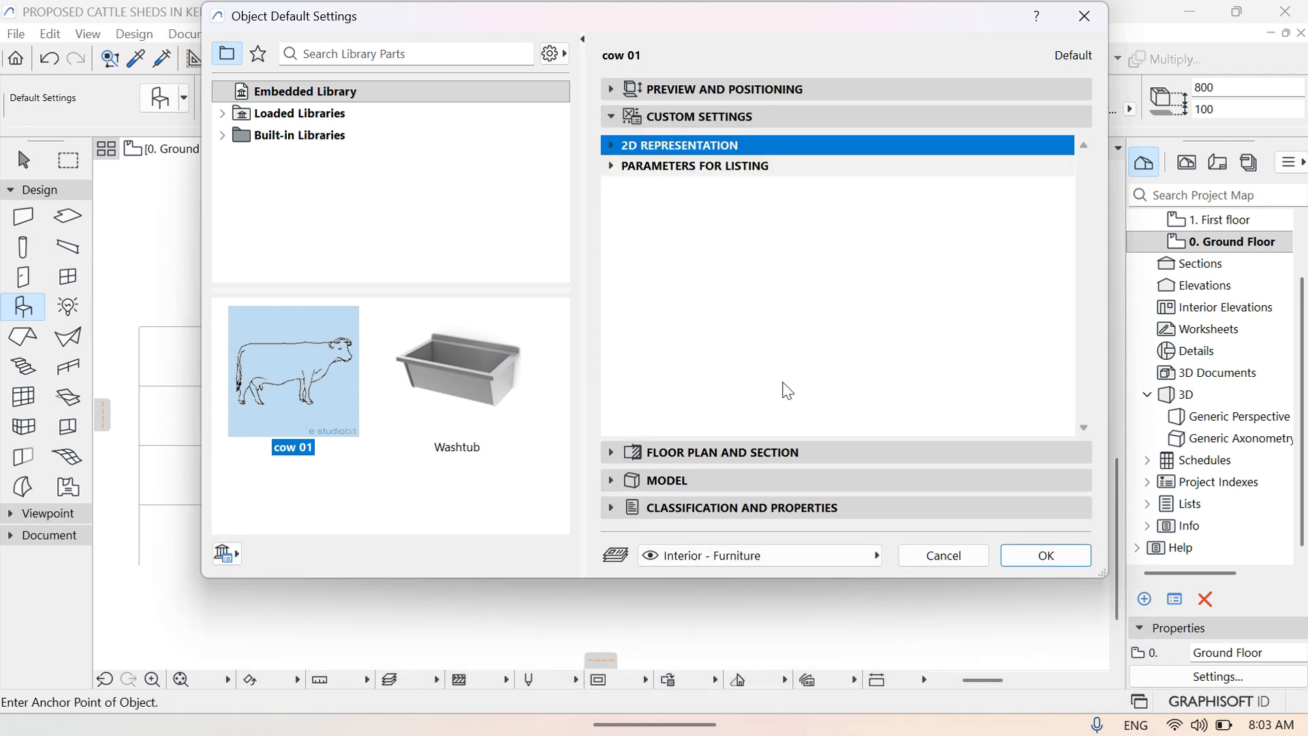
{"action": "left_click", "coordinate": [1048, 553]}
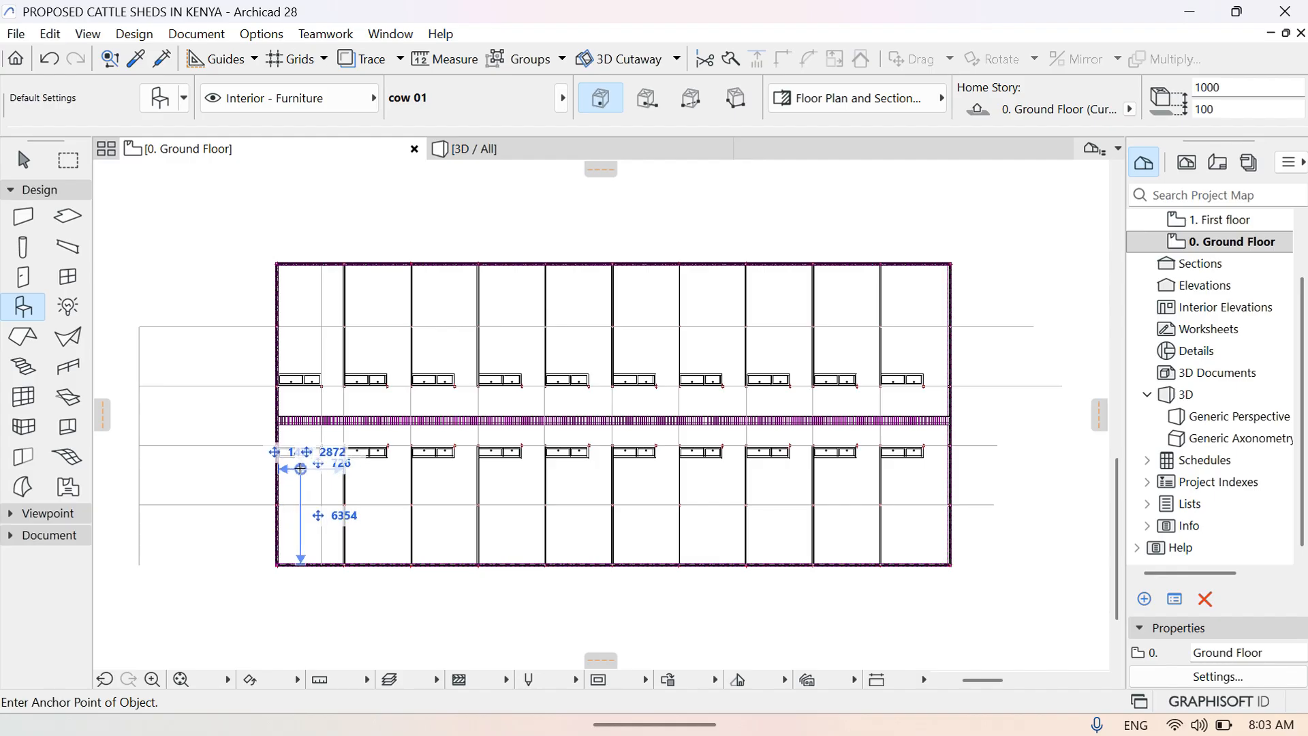
{"action": "left_click", "coordinate": [304, 447]}
{"action": "right_click", "coordinate": [304, 448]}
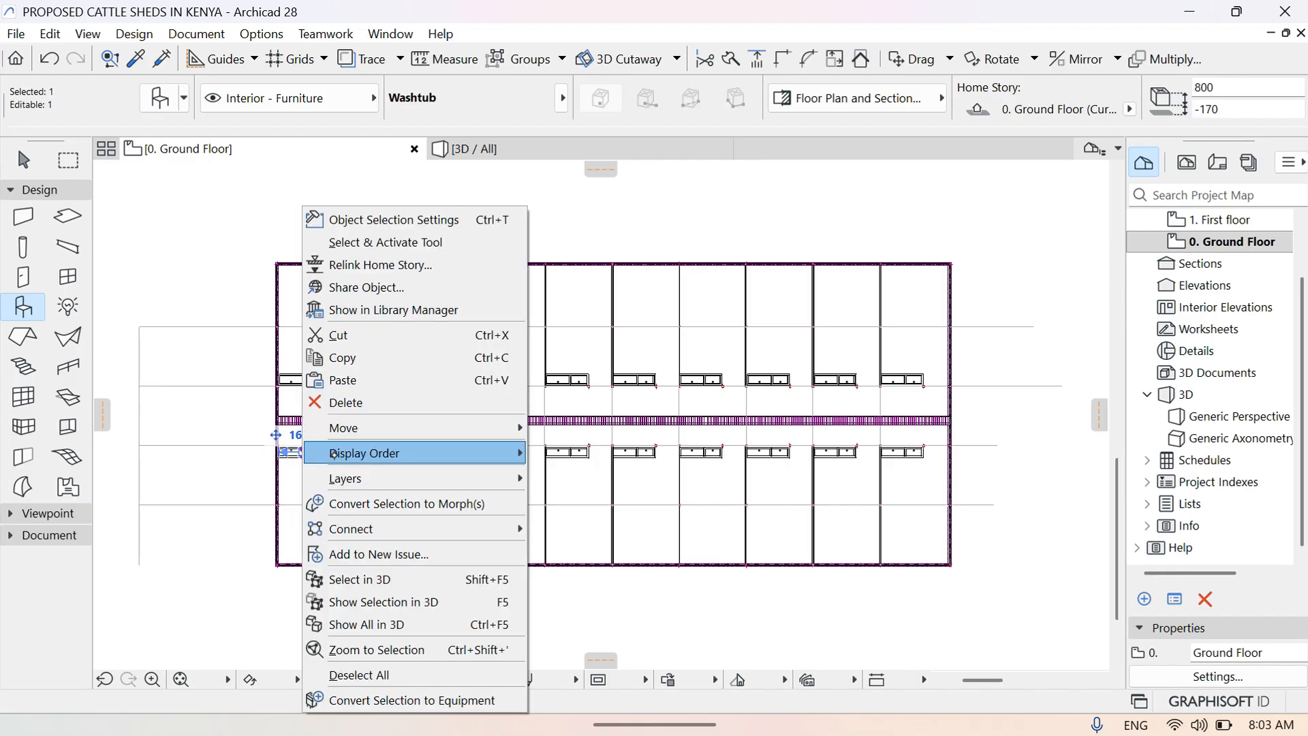
{"action": "key", "text": "Escape"}
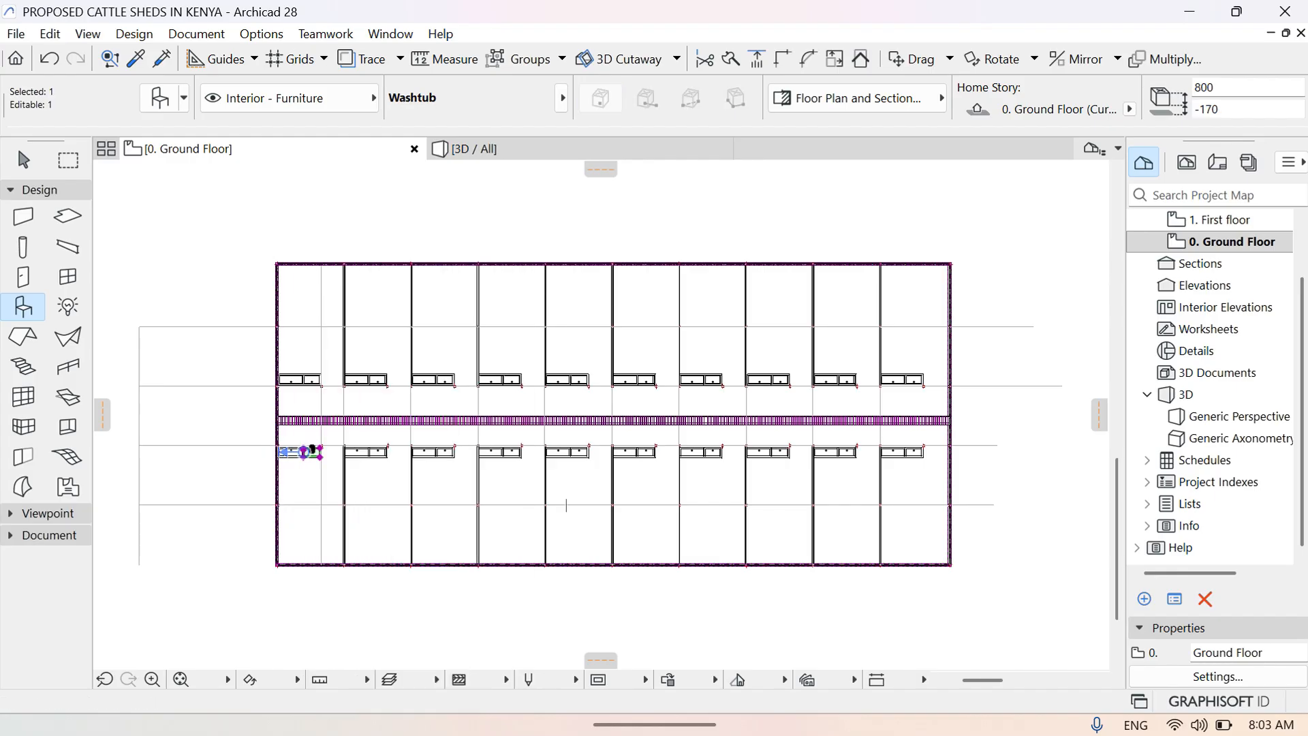
{"action": "key", "text": "Escape"}
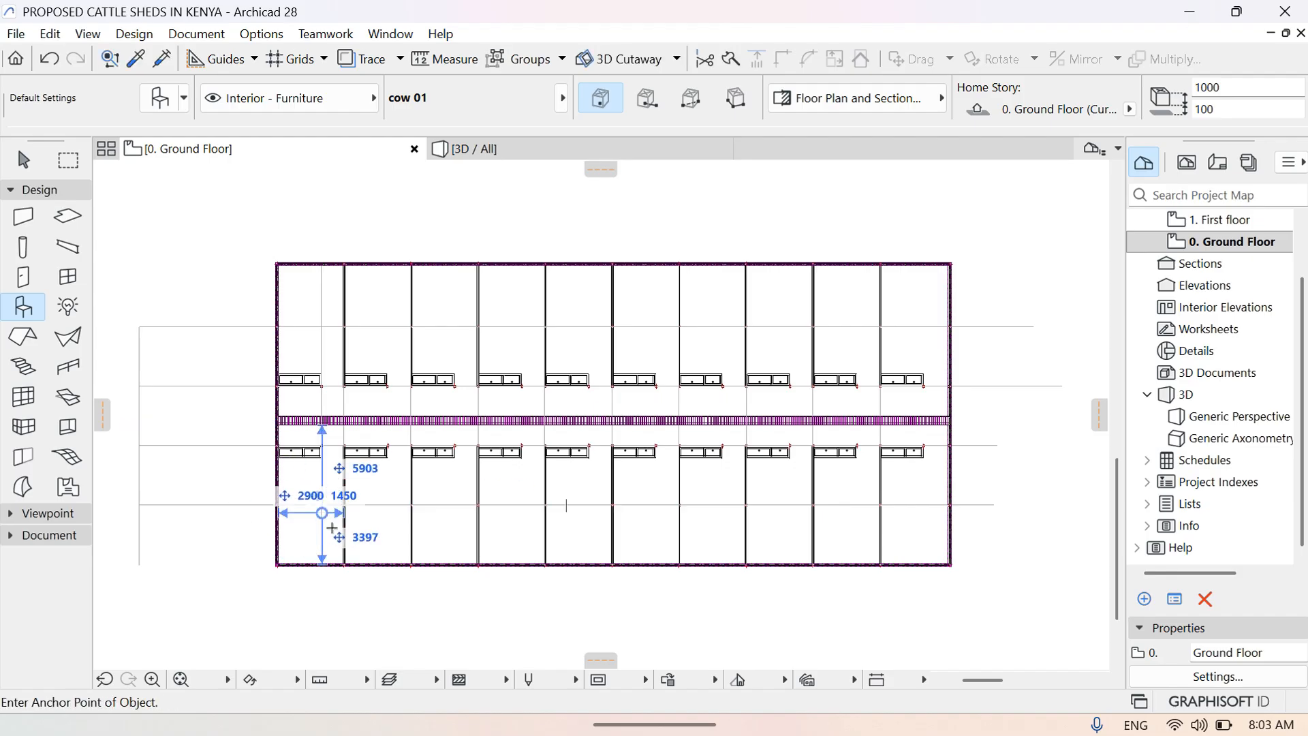
Place one cow 01 object in the lower-left pen of the Ground Floor plan, below its washtub
{"action": "left_click", "coordinate": [154, 109]}
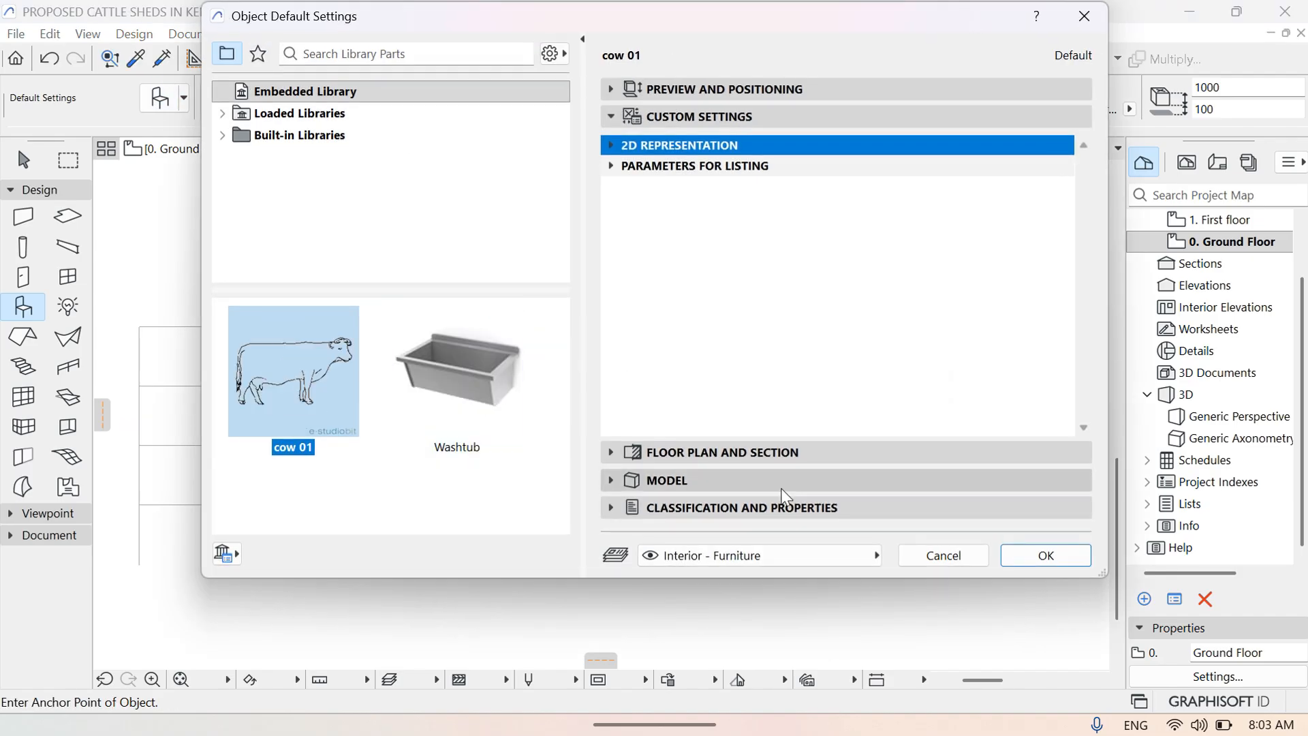
{"action": "left_click", "coordinate": [1068, 564]}
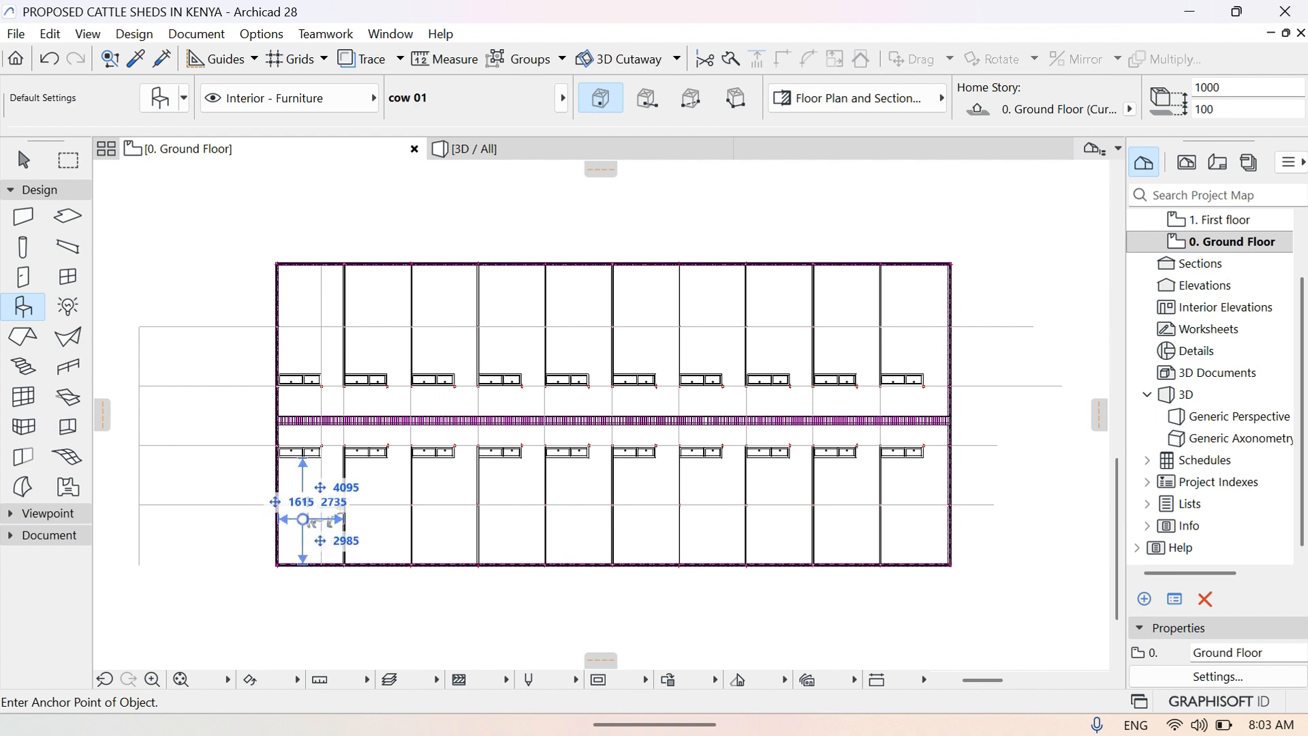
{"action": "left_click", "coordinate": [302, 519]}
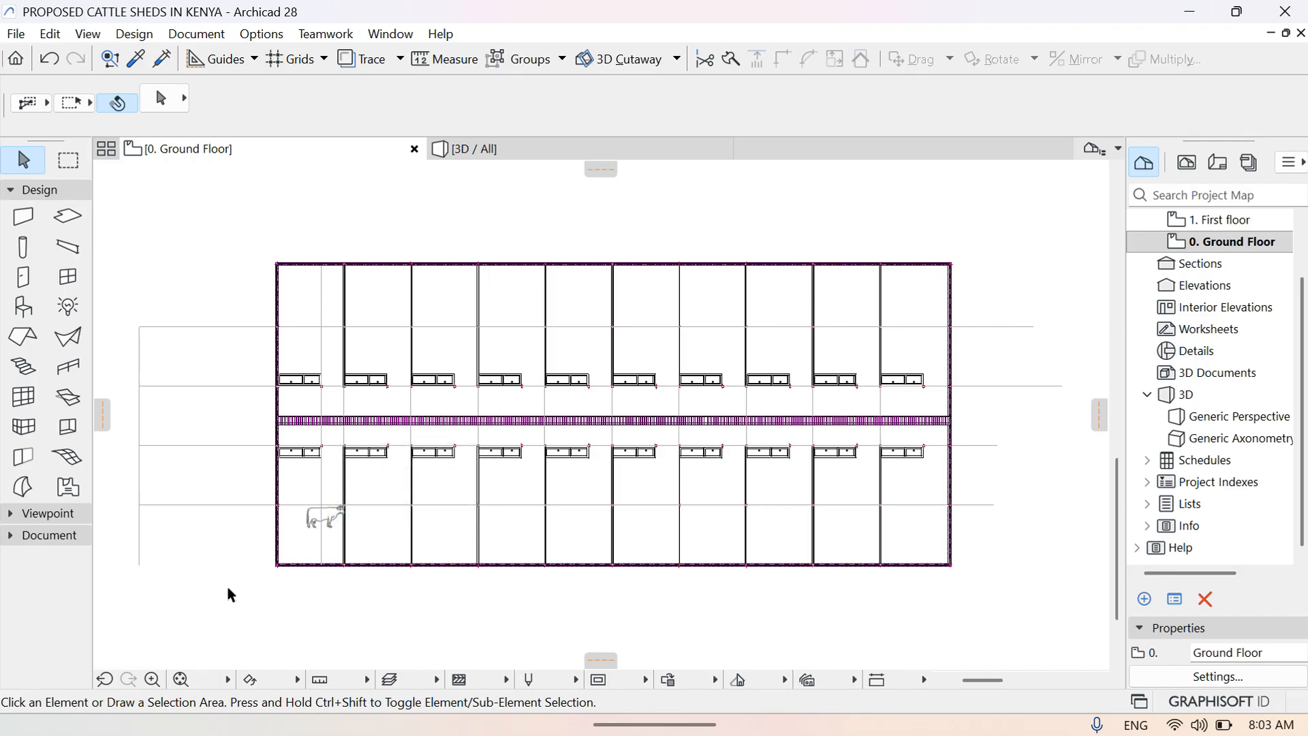
{"action": "left_click", "coordinate": [308, 532]}
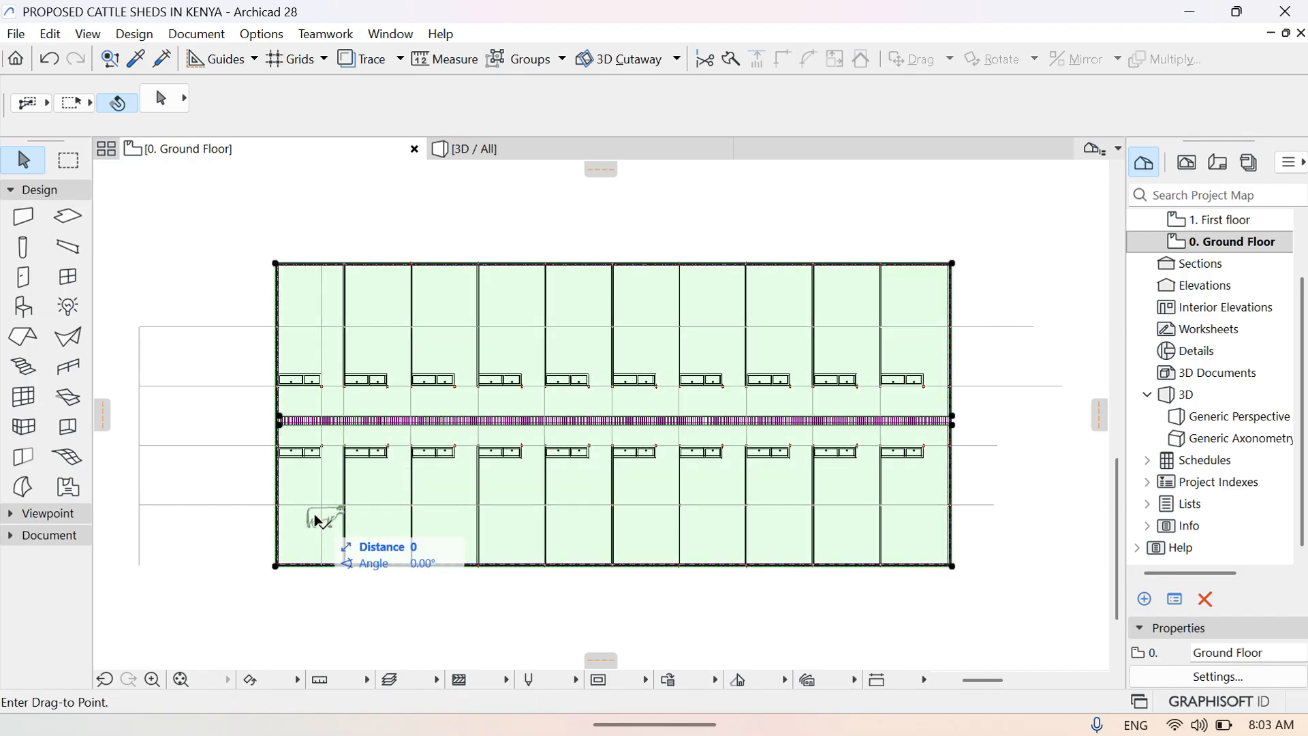
{"action": "key", "text": "Escape"}
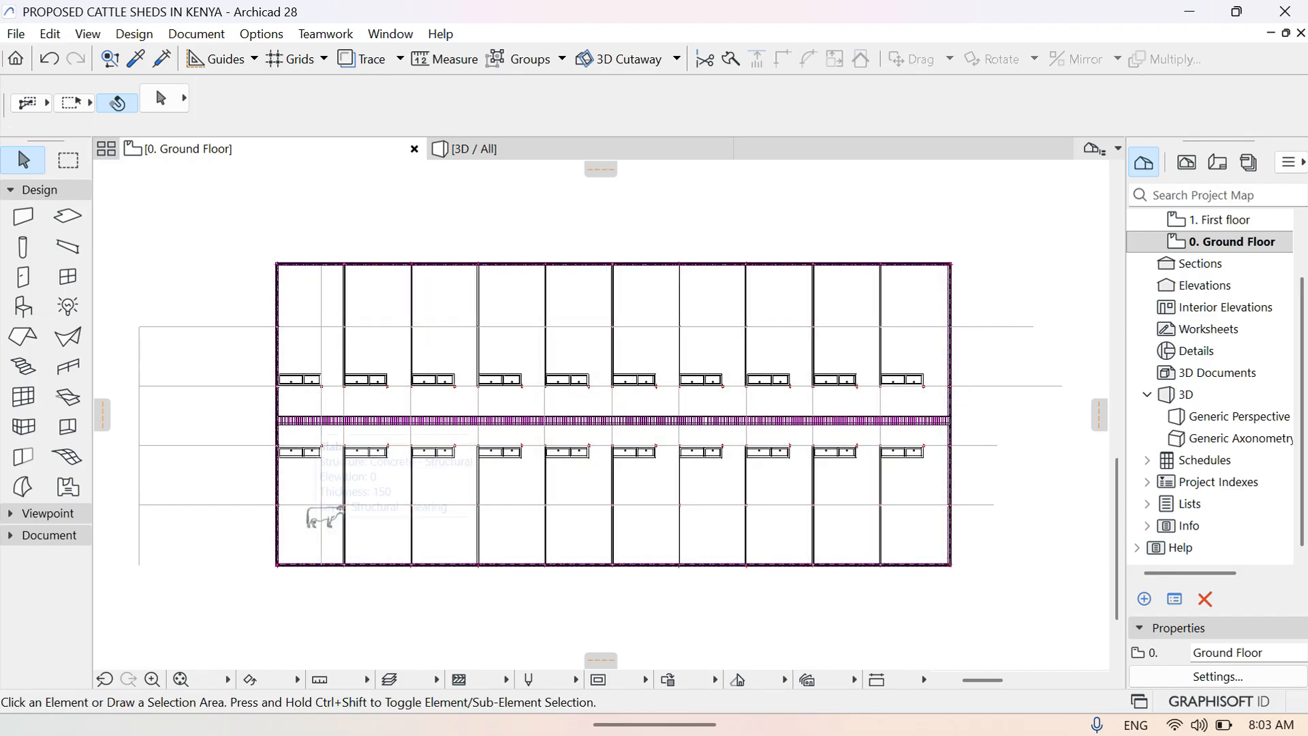
Rotate the cow 90° counterclockwise about its centre so its head points toward the washtub
{"action": "left_click", "coordinate": [317, 528]}
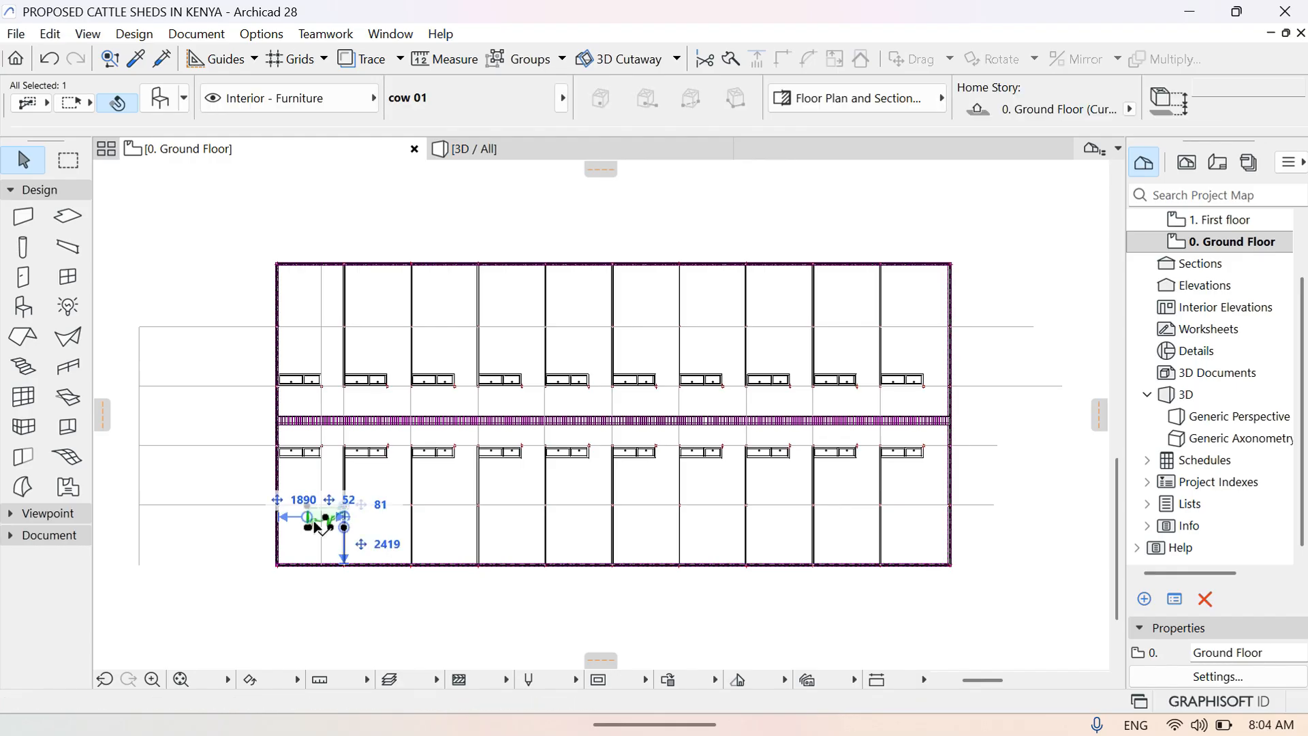
{"action": "right_click", "coordinate": [315, 526]}
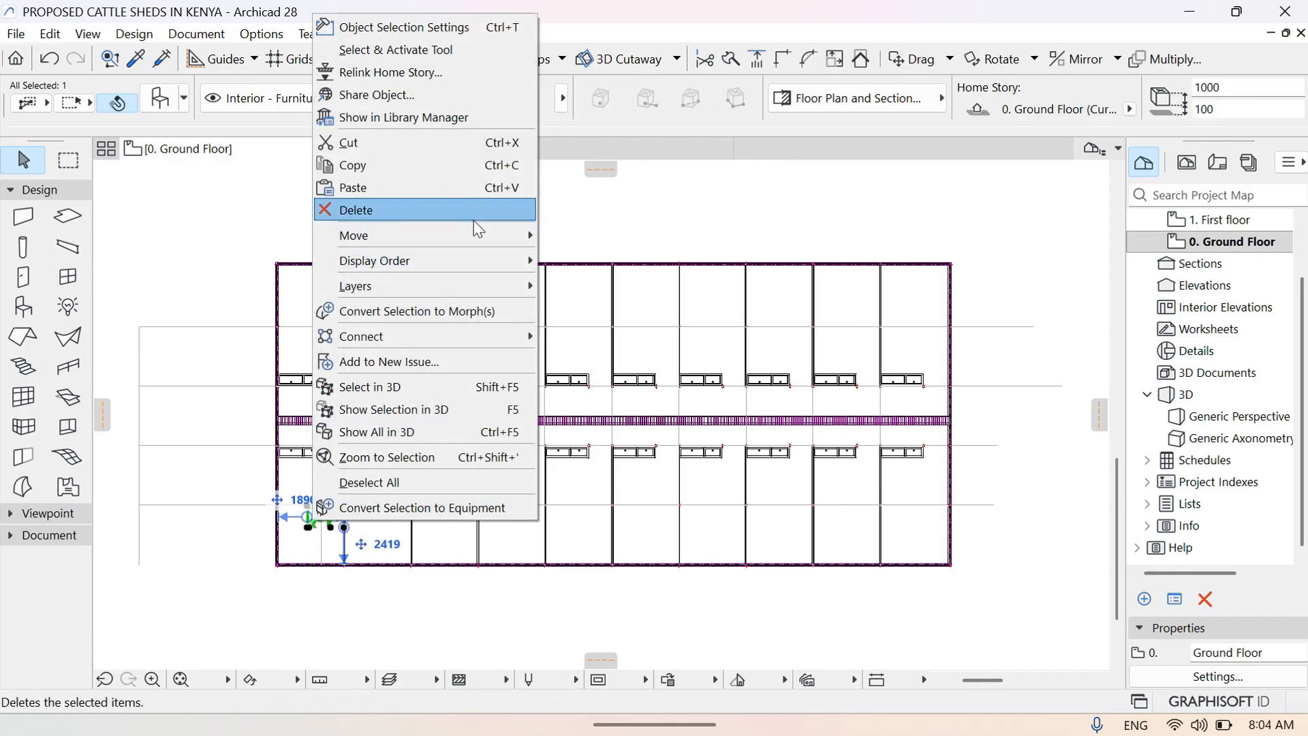
{"action": "mouse_move", "coordinate": [504, 236]}
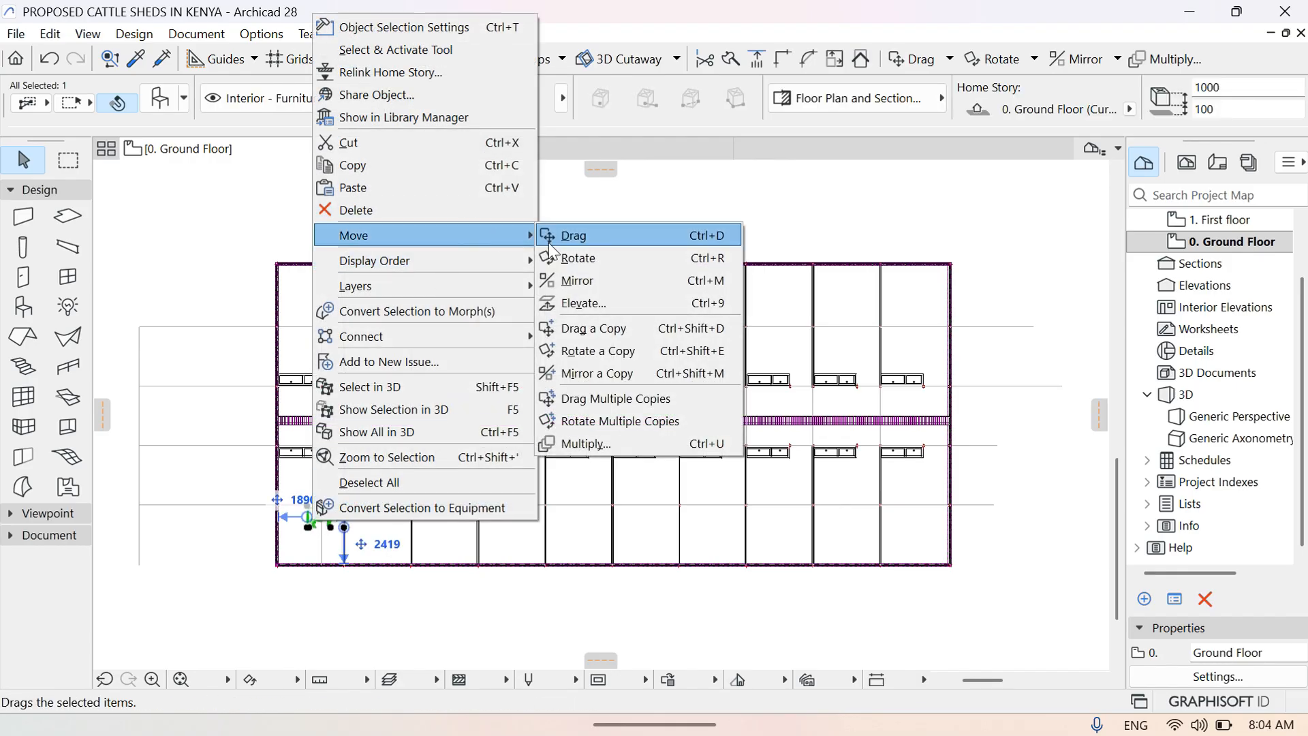
{"action": "left_click", "coordinate": [613, 263]}
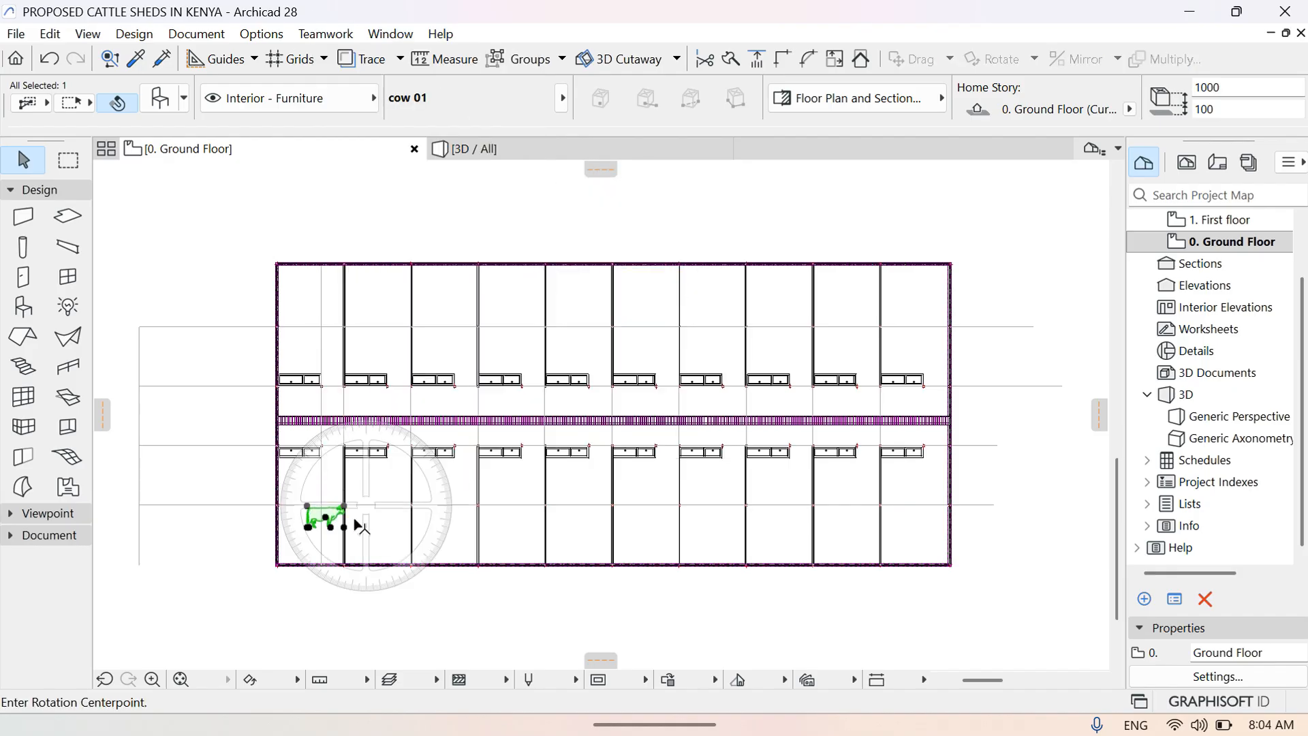
{"action": "left_click", "coordinate": [325, 518]}
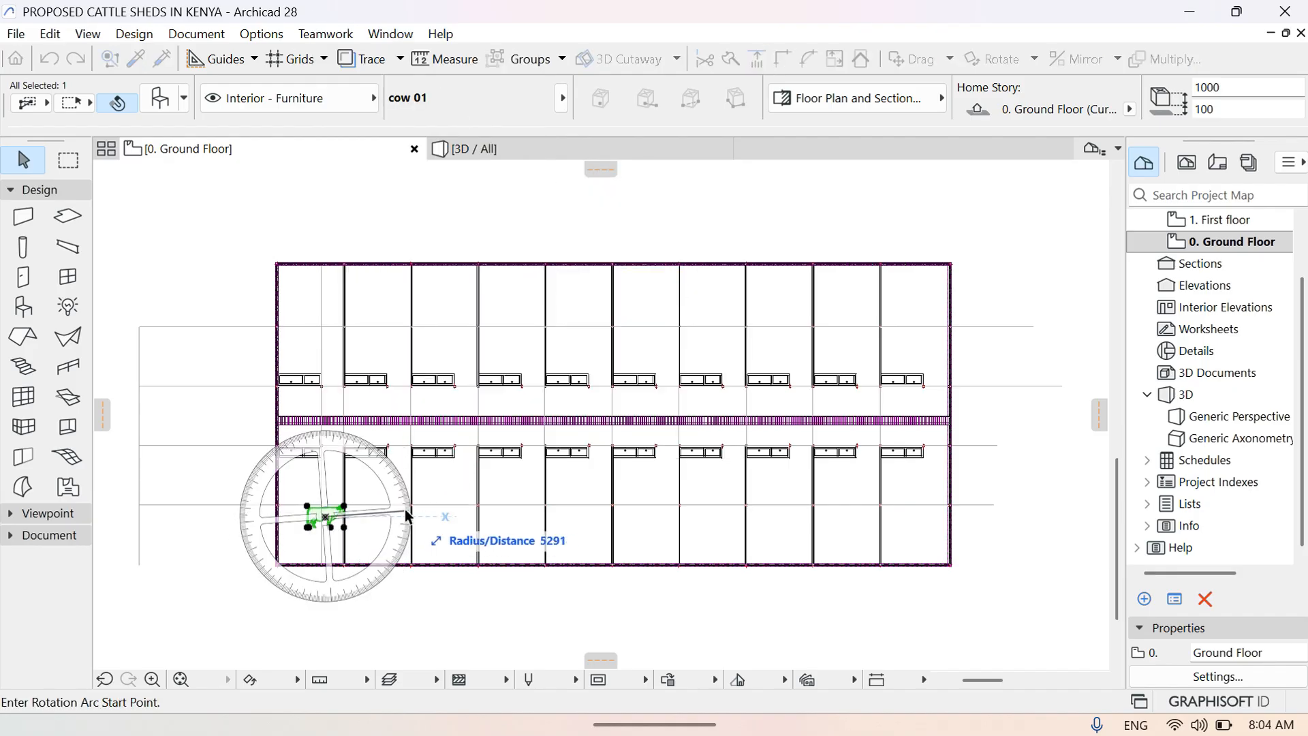
{"action": "left_click", "coordinate": [456, 517]}
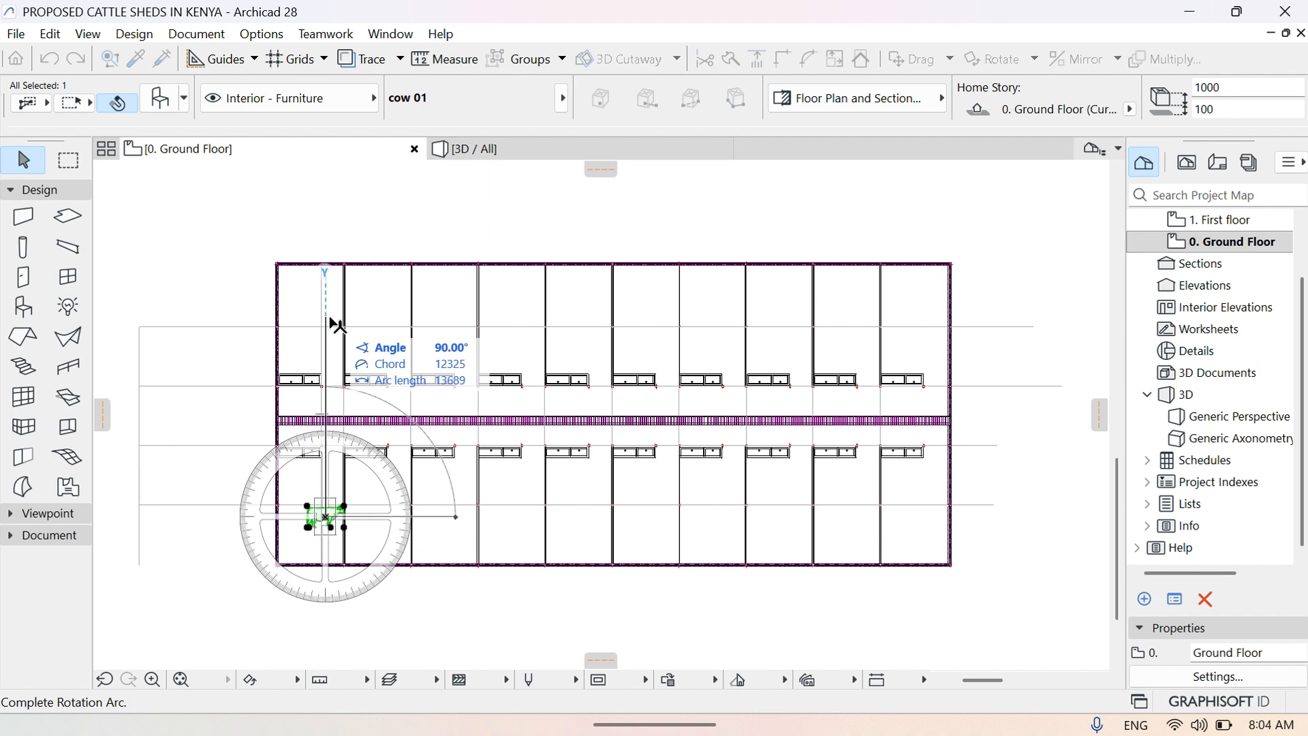
{"action": "left_click", "coordinate": [337, 325]}
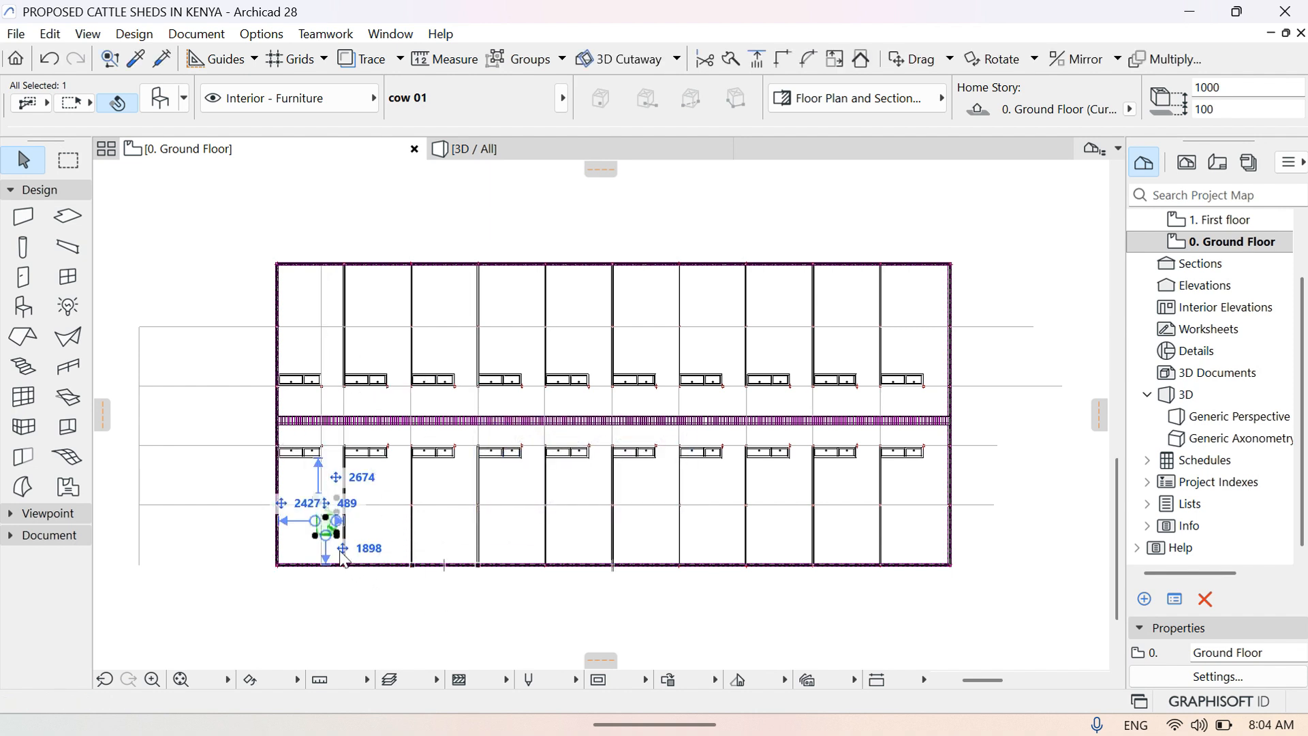
Nudge the rotated cow about 1250 to the left within the lower-left pen, away from the partition
{"action": "key", "text": "shift+Left"}
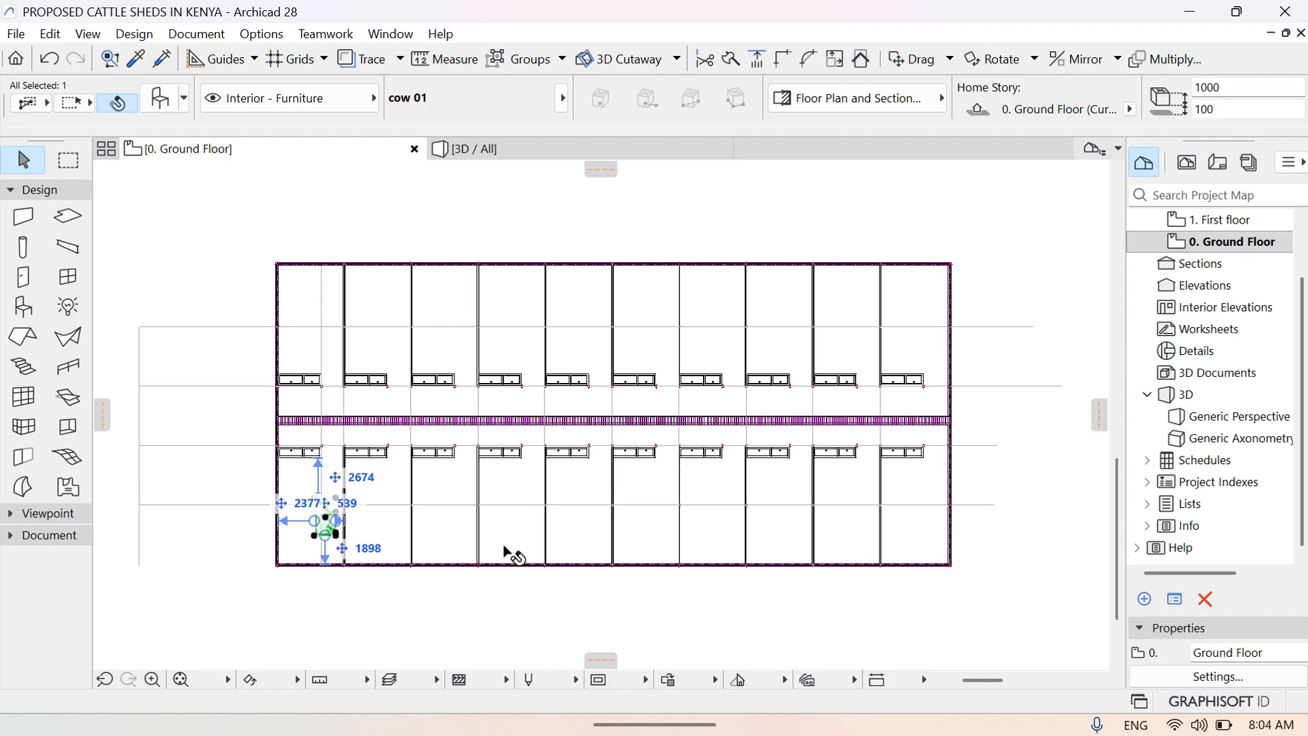
{"action": "key", "text": "shift+Left"}
{"action": "key", "text": "shift+Left"}
{"action": "key", "text": "shift+Left"}
{"action": "key", "text": "shift+Left"}
{"action": "key", "text": "shift+Left"}
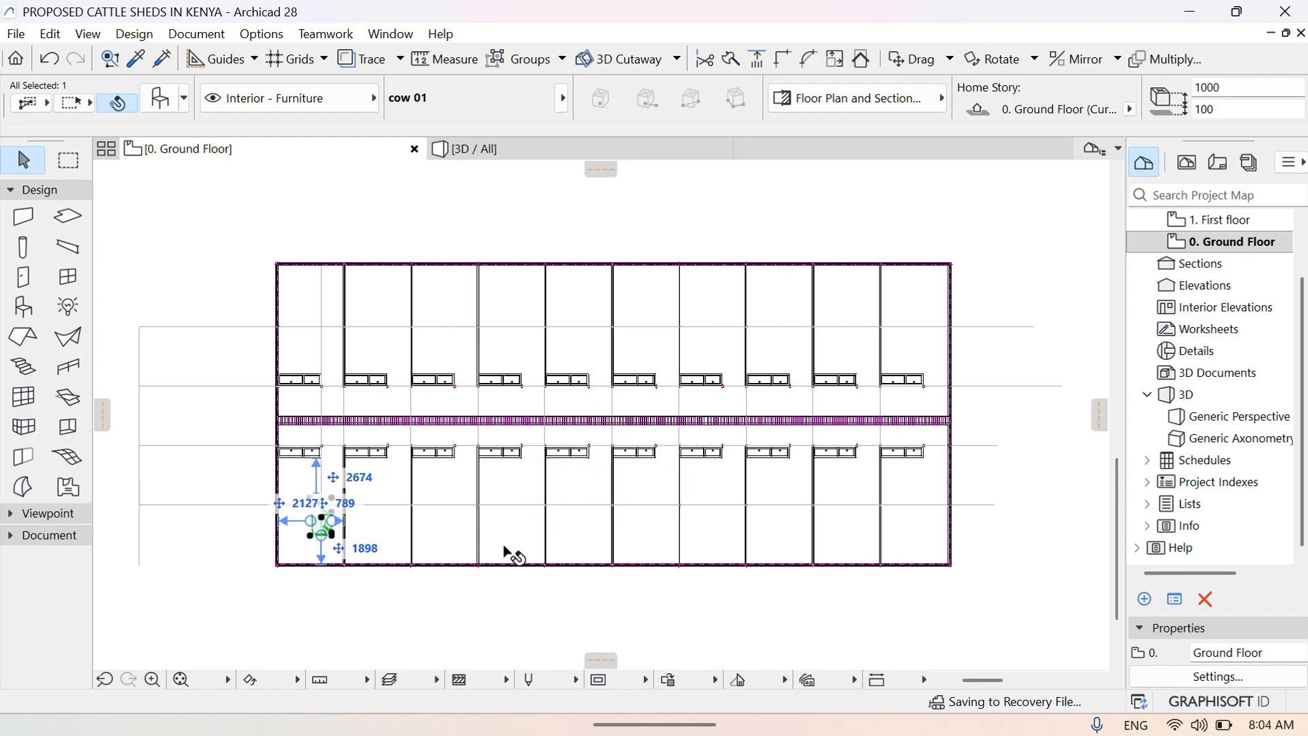
{"action": "key", "text": "shift+Left"}
{"action": "key", "text": "shift+Left"}
{"action": "key", "text": "shift+Left"}
{"action": "key", "text": "shift+Left"}
{"action": "key", "text": "shift+Left"}
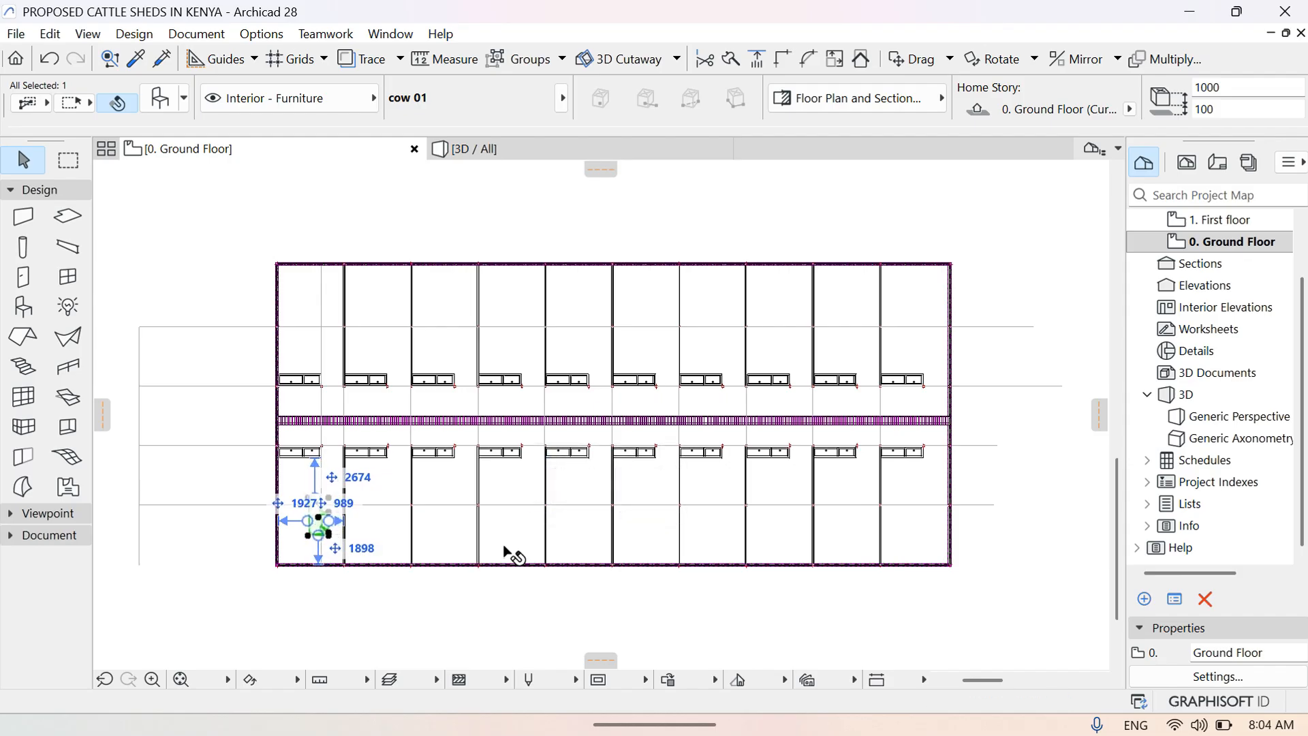
{"action": "key", "text": "shift+Left"}
{"action": "key", "text": "shift+Left"}
{"action": "key", "text": "shift+Left"}
{"action": "key", "text": "shift+Left"}
{"action": "key", "text": "shift+Left"}
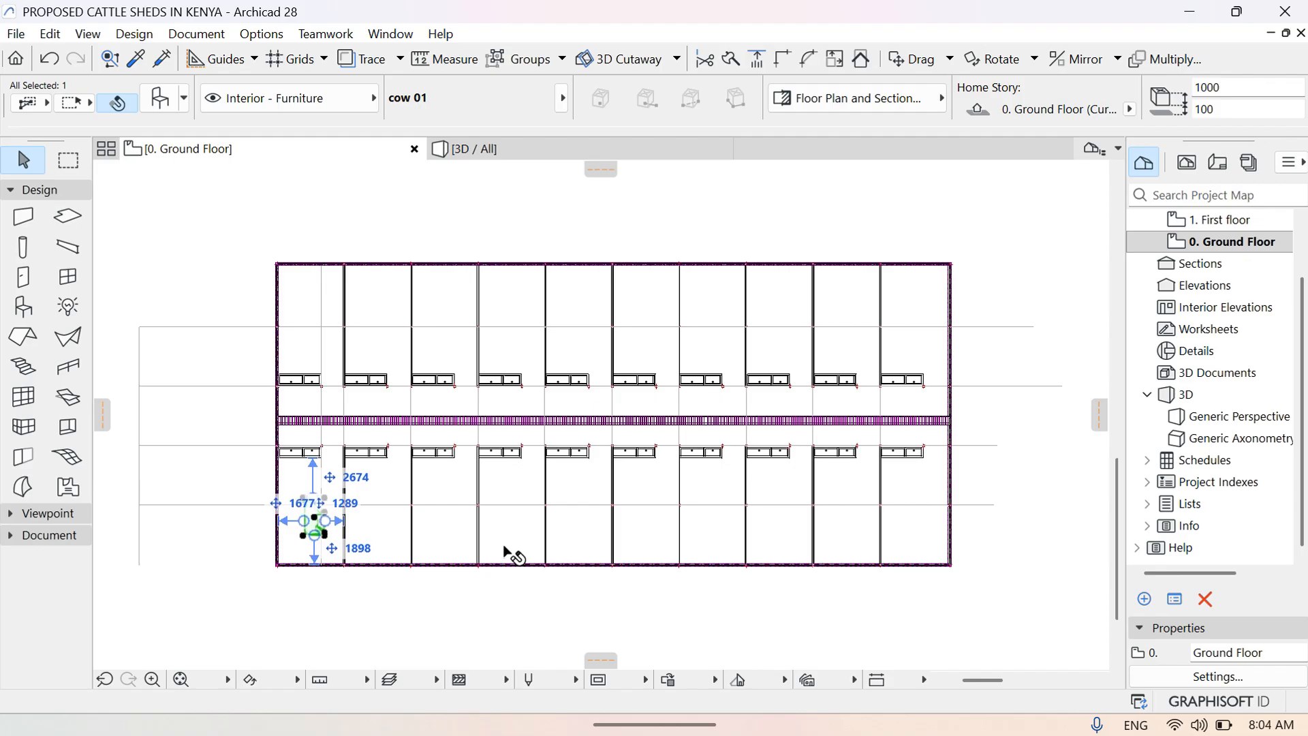
{"action": "key", "text": "shift+Left"}
{"action": "key", "text": "shift+Left"}
{"action": "key", "text": "shift+Left"}
{"action": "key", "text": "shift+Left"}
{"action": "key", "text": "shift+Left"}
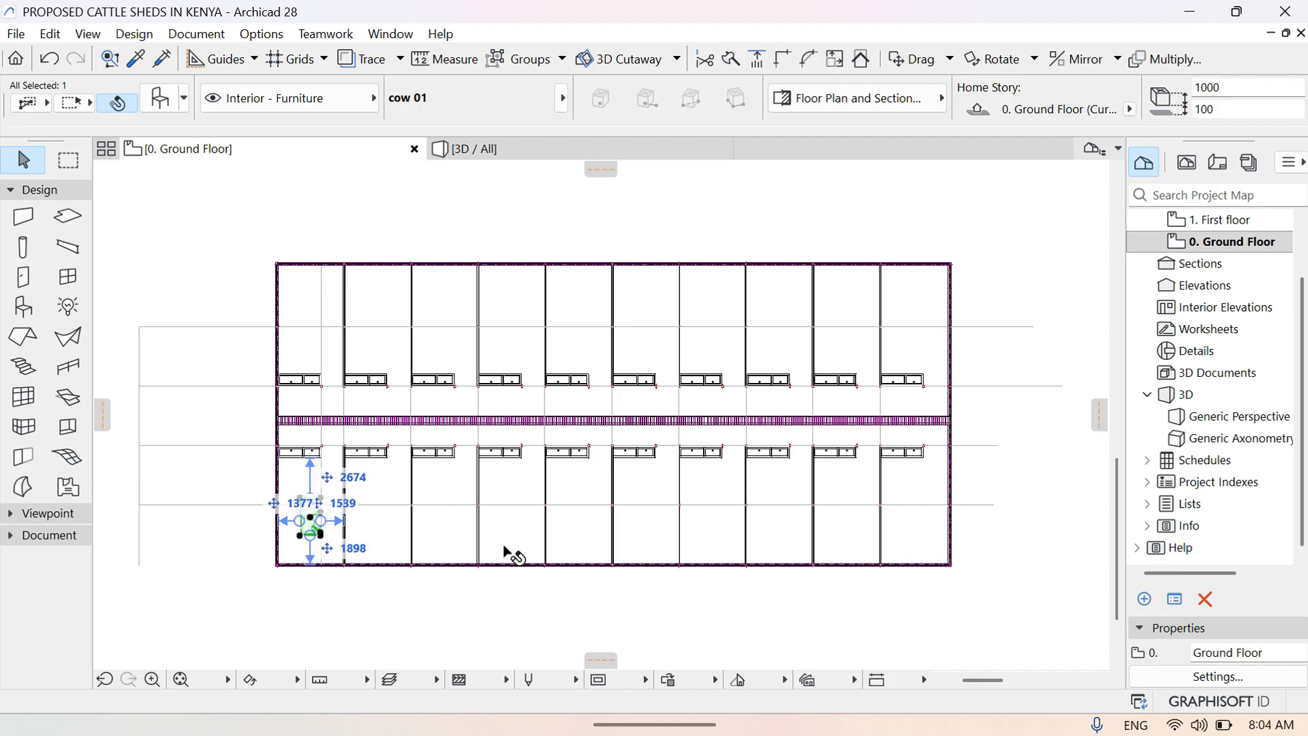
{"action": "key", "text": "shift+Left"}
{"action": "key", "text": "shift+Left"}
{"action": "key", "text": "shift+Left"}
{"action": "key", "text": "shift+Left"}
{"action": "key", "text": "shift+Left"}
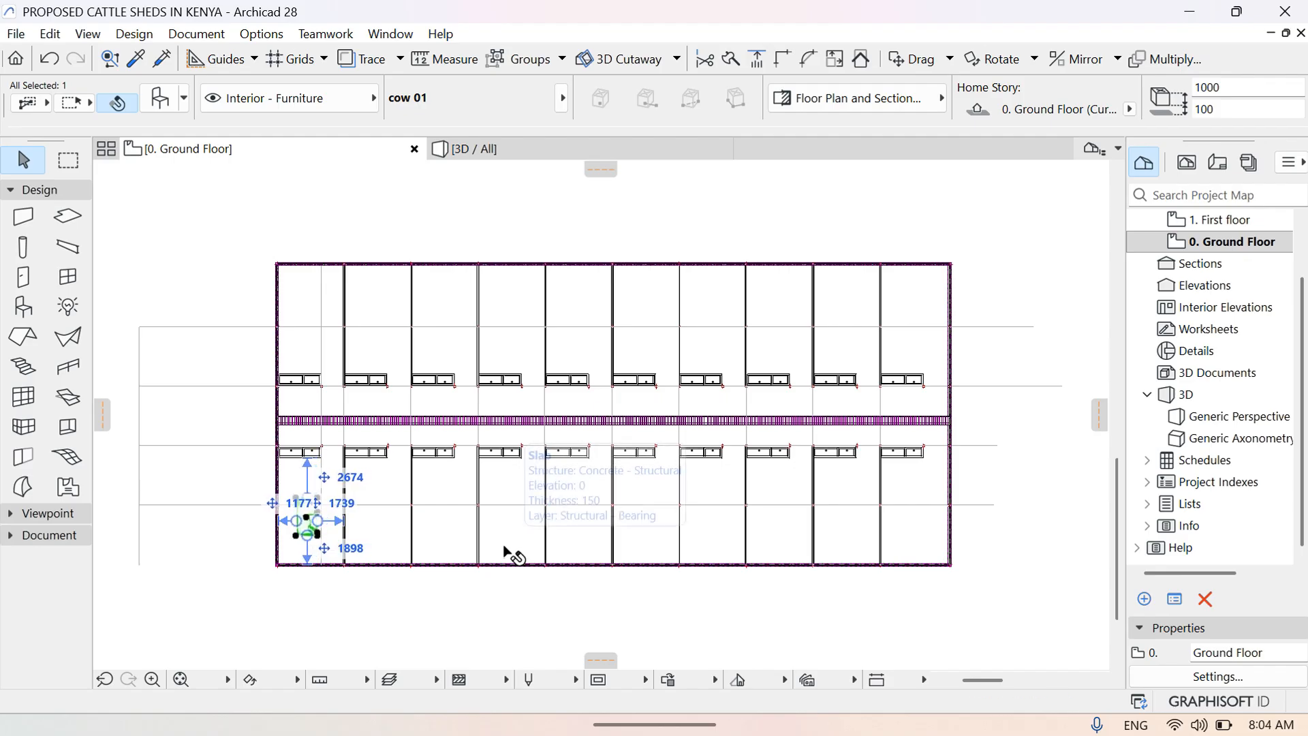
Nudge the cow about 900 further left within the lower-left pen, close to the shed's outer wall
{"action": "key", "text": "shift+Left"}
{"action": "key", "text": "shift+Left"}
{"action": "key", "text": "shift+Left"}
{"action": "key", "text": "shift+Left"}
{"action": "key", "text": "shift+Left"}
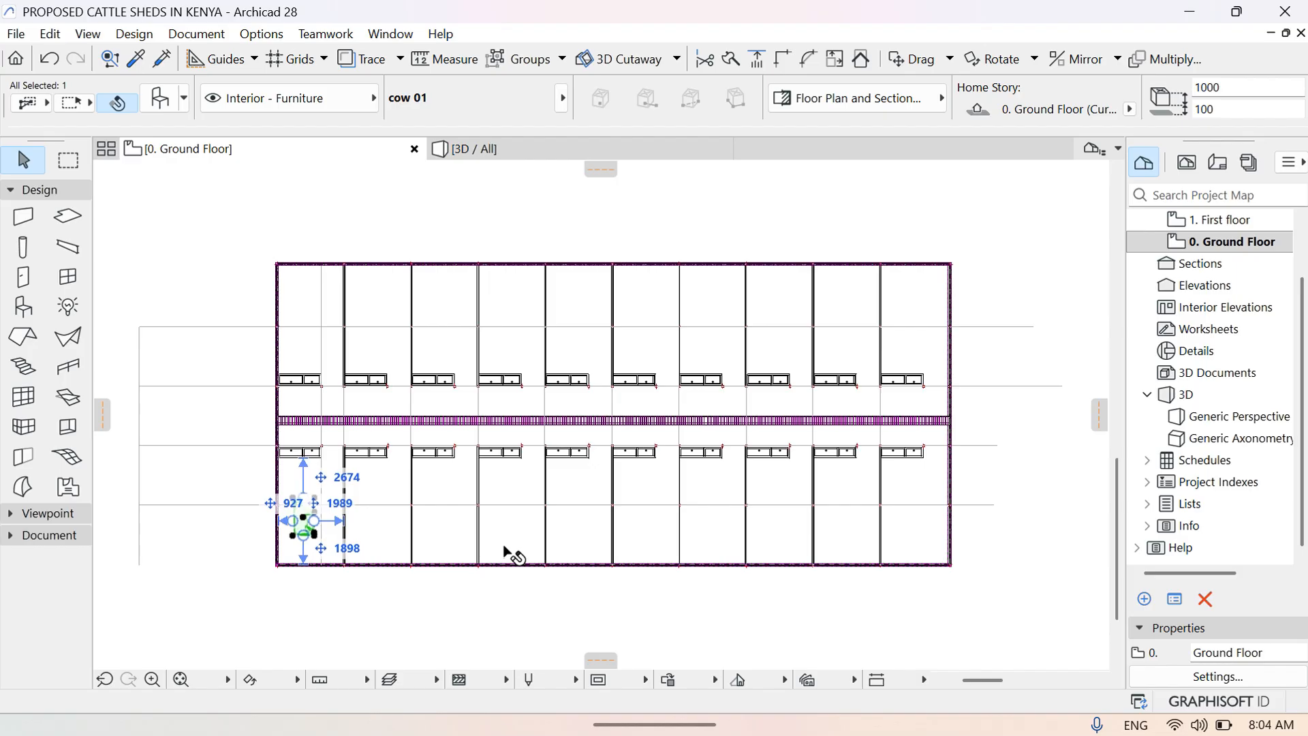
{"action": "key", "text": "shift+Left"}
{"action": "key", "text": "shift+Left"}
{"action": "key", "text": "shift+Left"}
{"action": "key", "text": "shift+Left"}
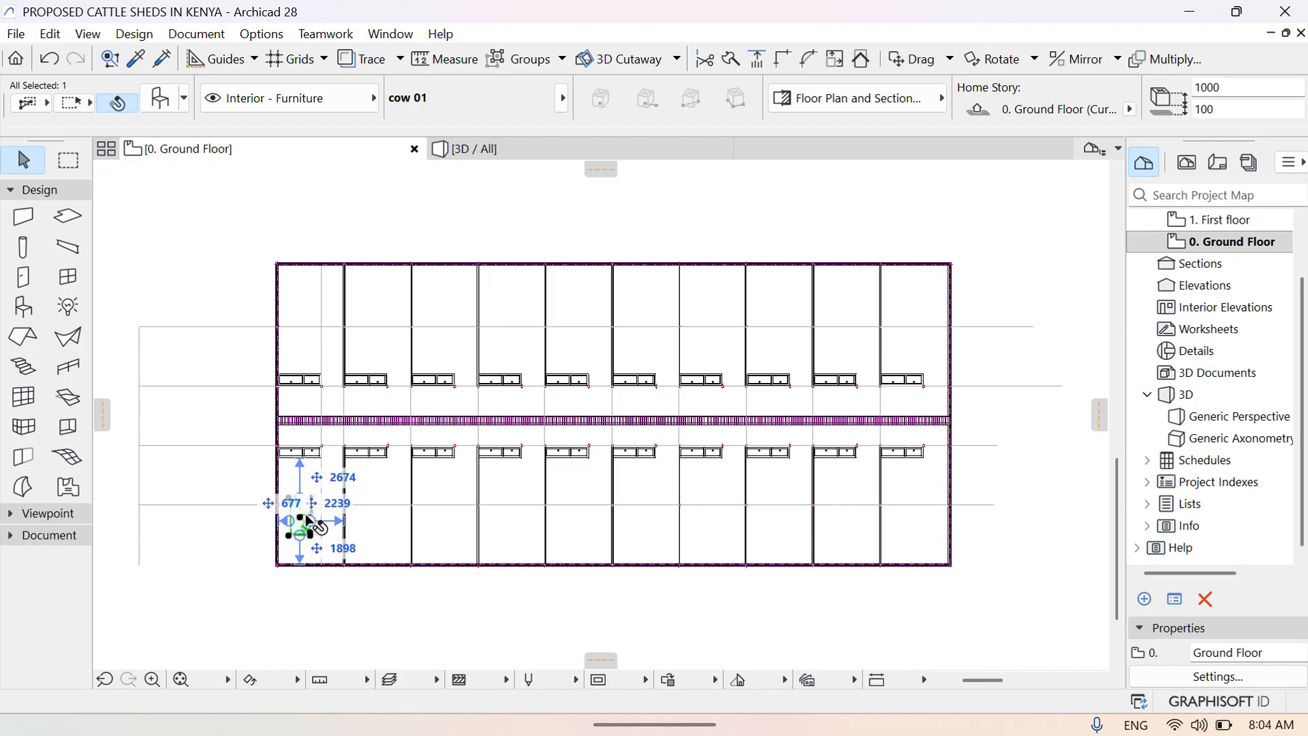
{"action": "key", "text": "shift+Left"}
{"action": "key", "text": "shift+Left"}
{"action": "key", "text": "shift+Left"}
{"action": "key", "text": "shift+Left"}
{"action": "key", "text": "shift+Left"}
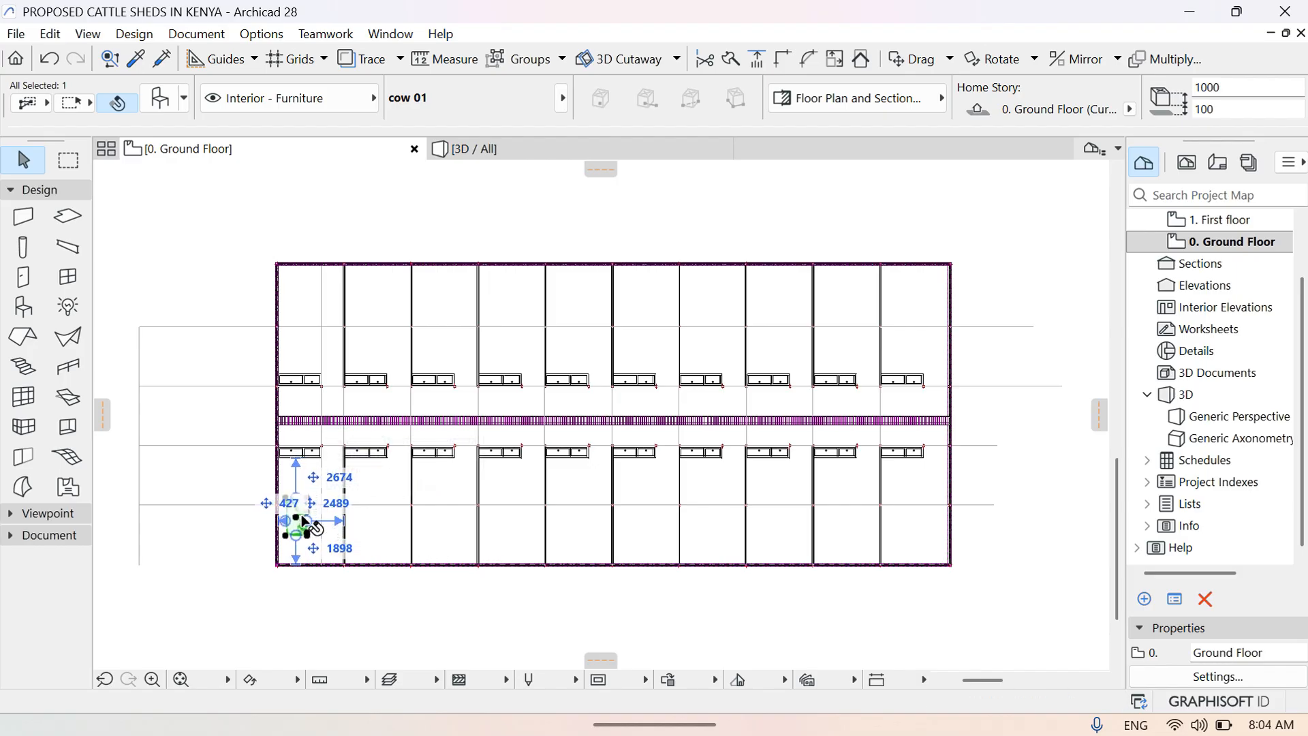
{"action": "left_click", "coordinate": [304, 522]}
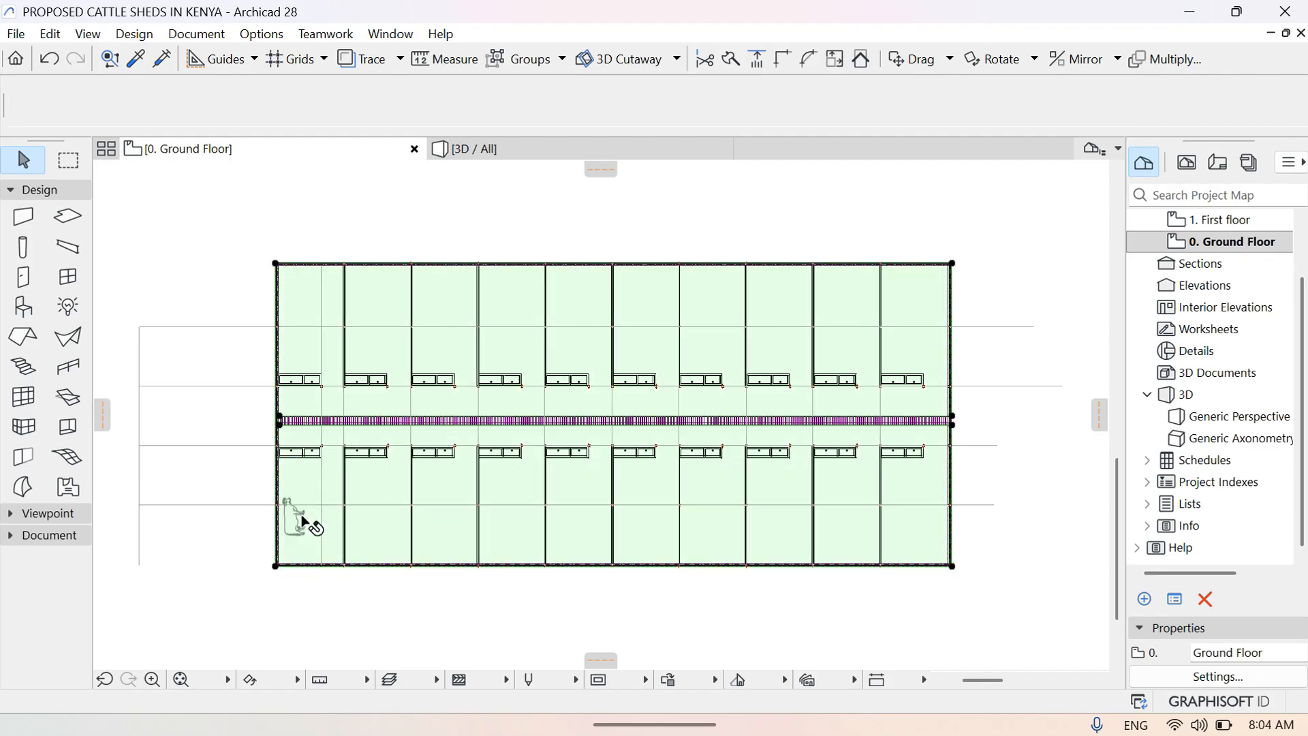
{"action": "left_click", "coordinate": [234, 549]}
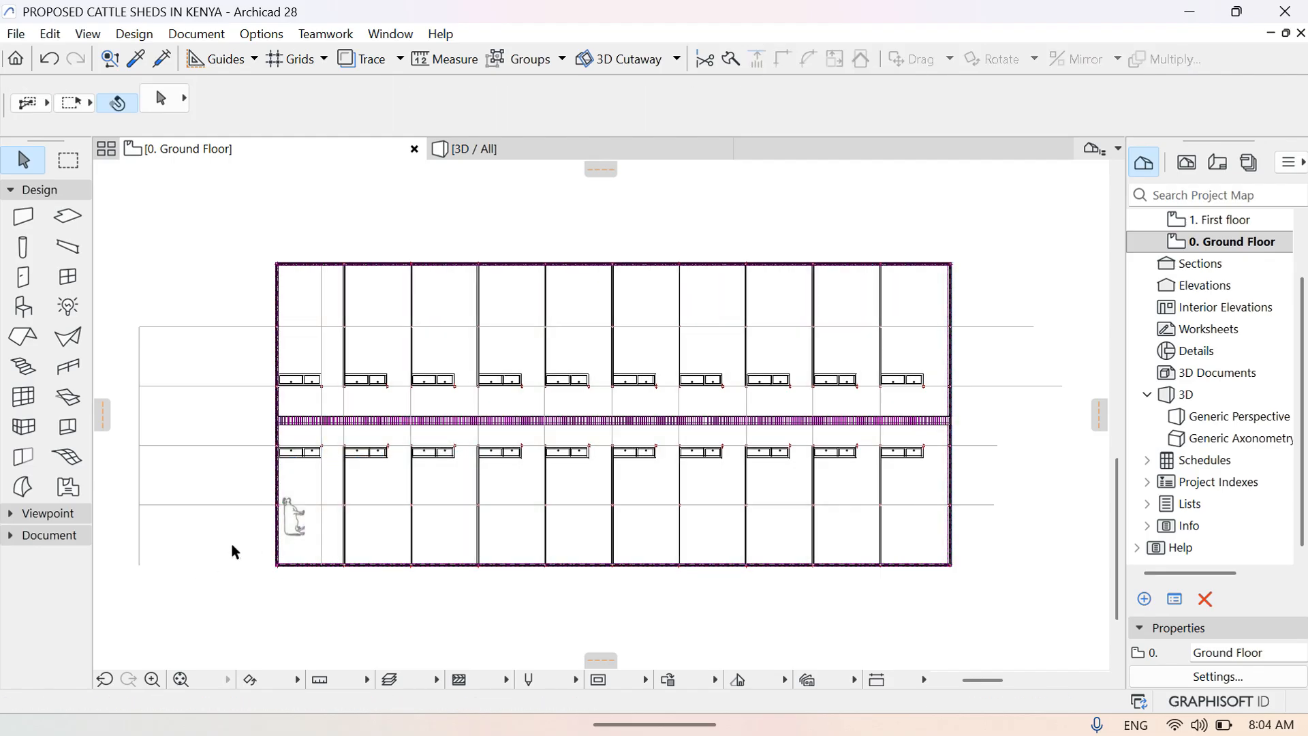
{"action": "left_click", "coordinate": [219, 583]}
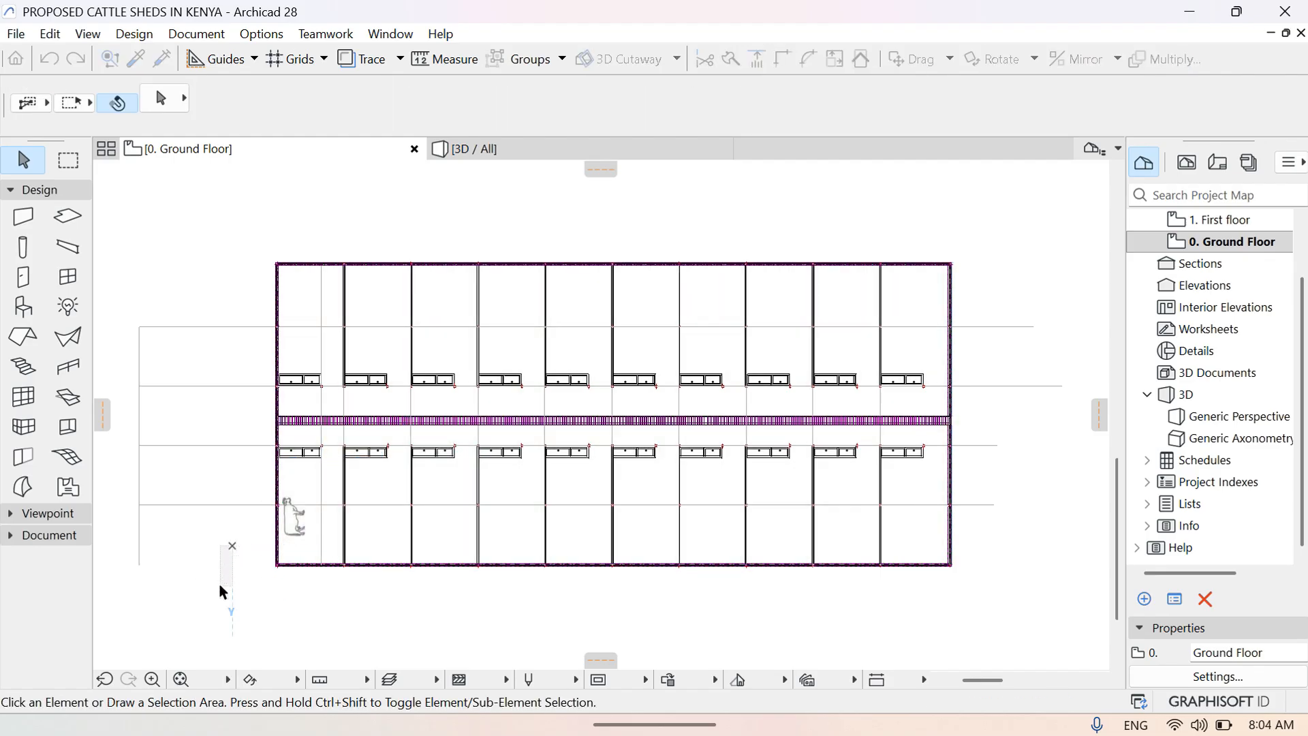
{"action": "left_click", "coordinate": [302, 529]}
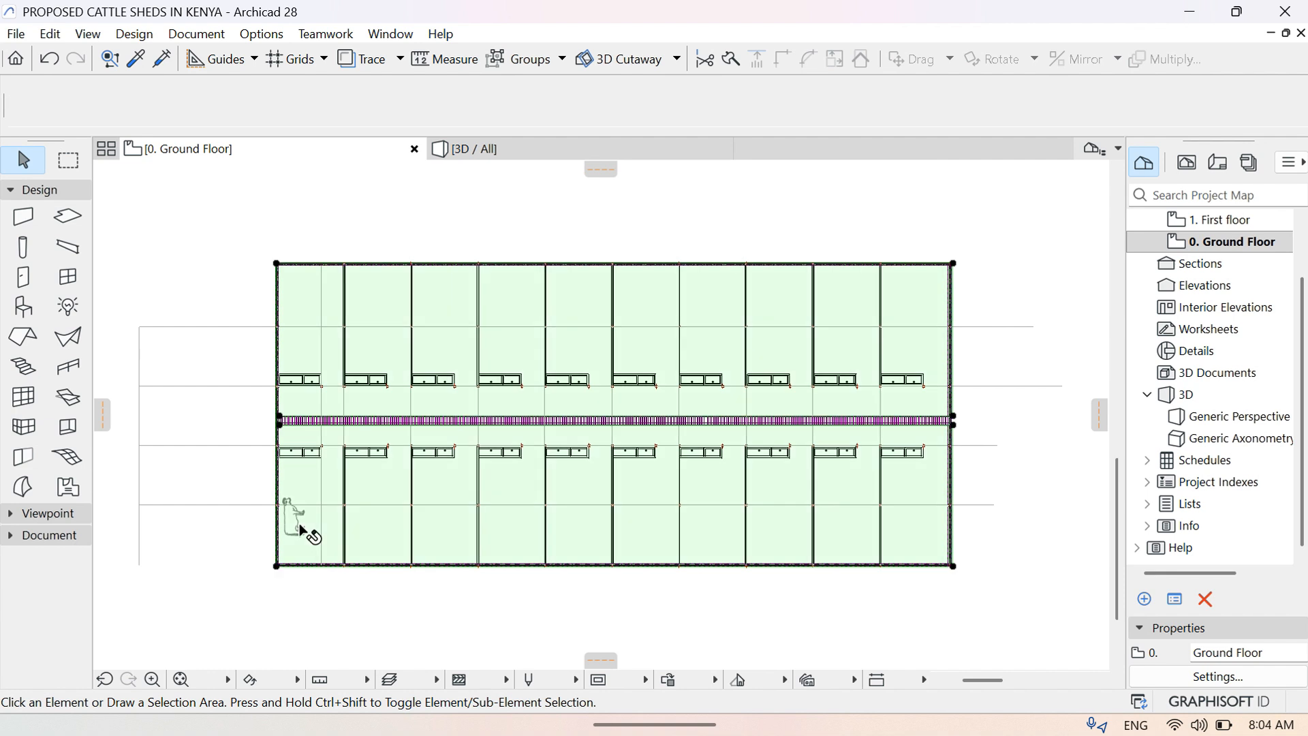
{"action": "left_click", "coordinate": [247, 569]}
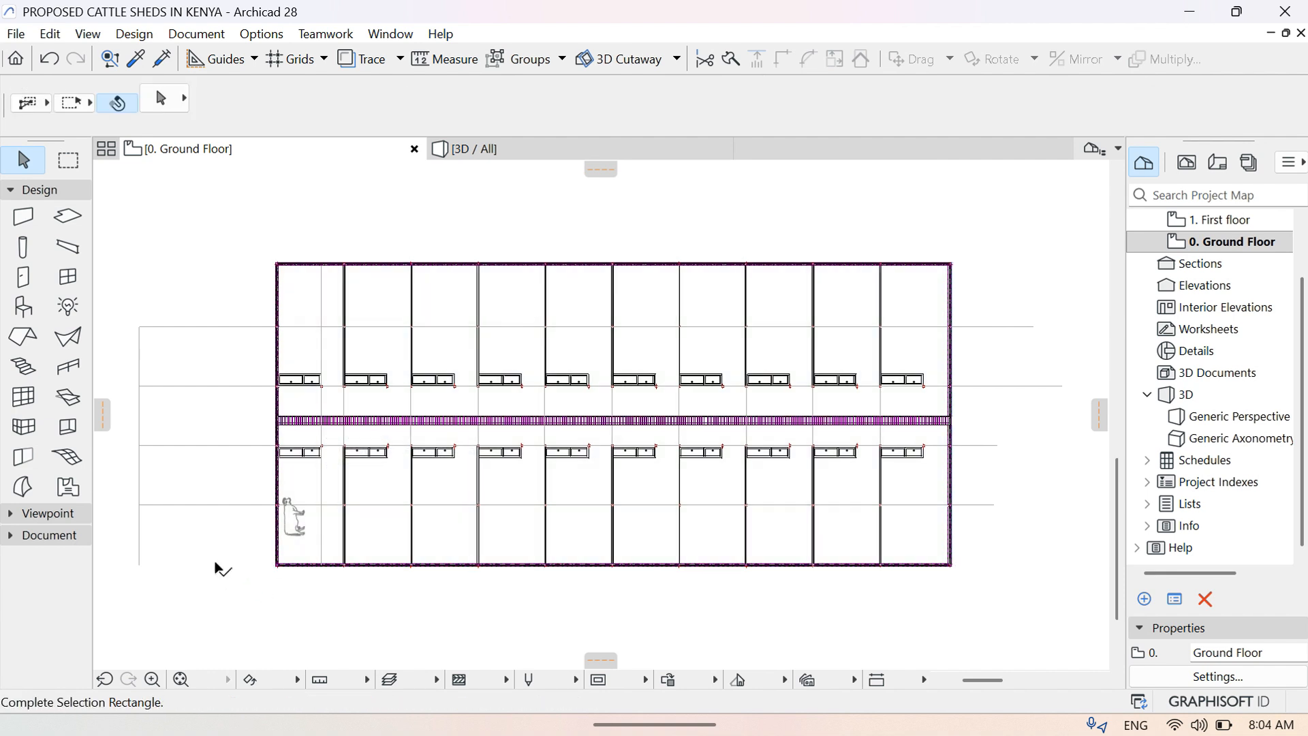
{"action": "left_click", "coordinate": [254, 566]}
{"action": "left_click", "coordinate": [294, 550]}
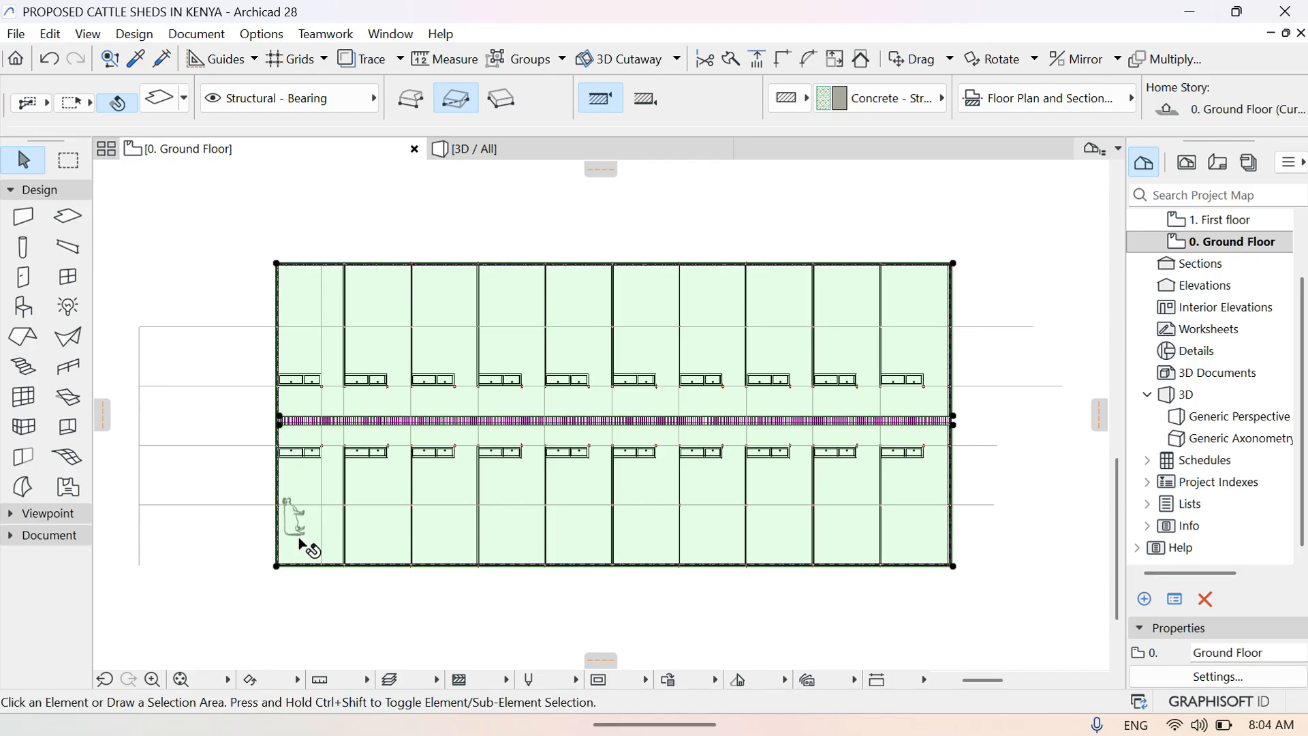
{"action": "left_click", "coordinate": [243, 554]}
Move the cow in the lower-left pen straight up at 90° toward its washtub
{"action": "left_click", "coordinate": [300, 534]}
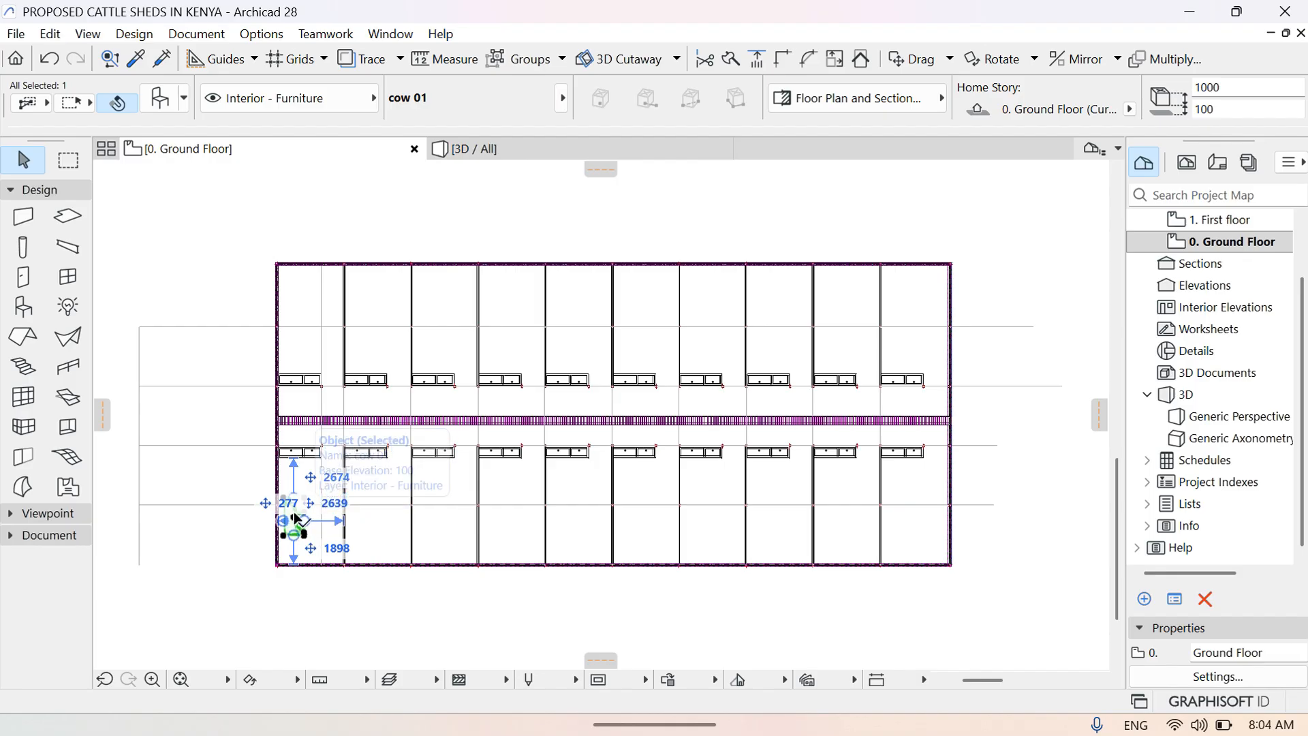
{"action": "right_click", "coordinate": [302, 535]}
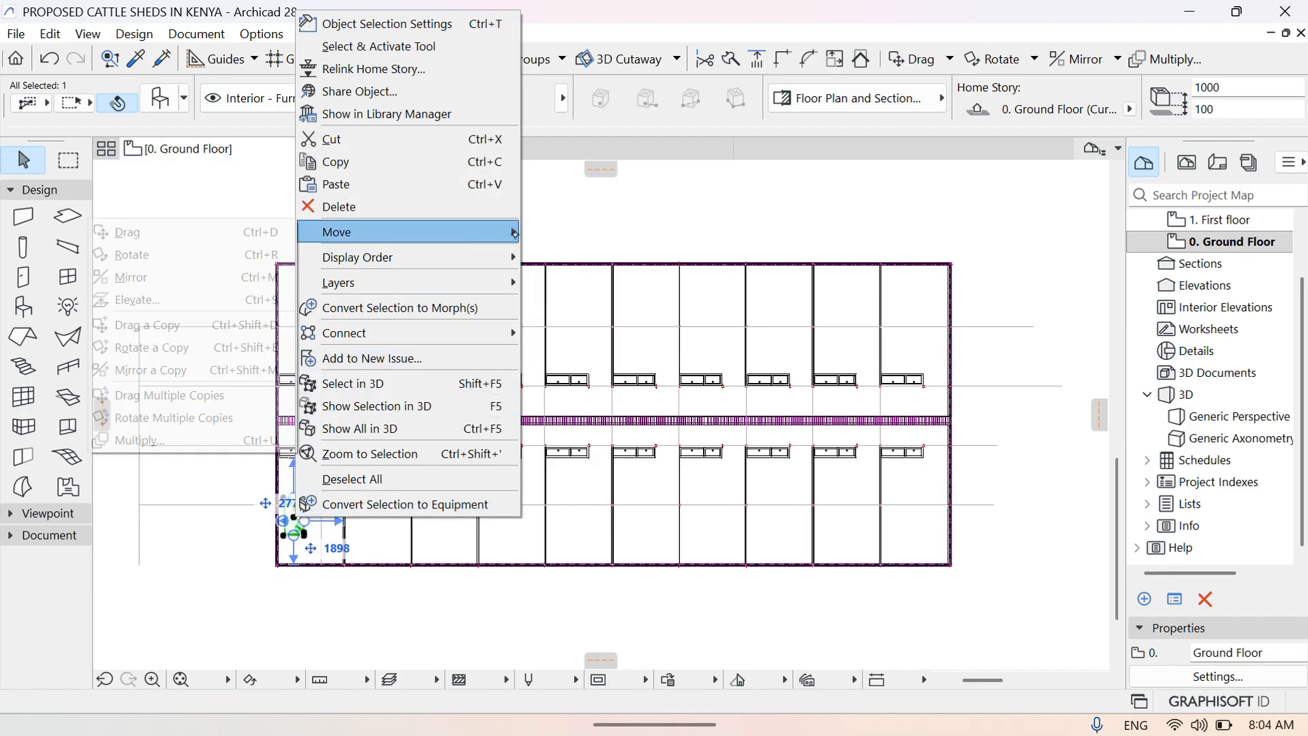
{"action": "mouse_move", "coordinate": [325, 232]}
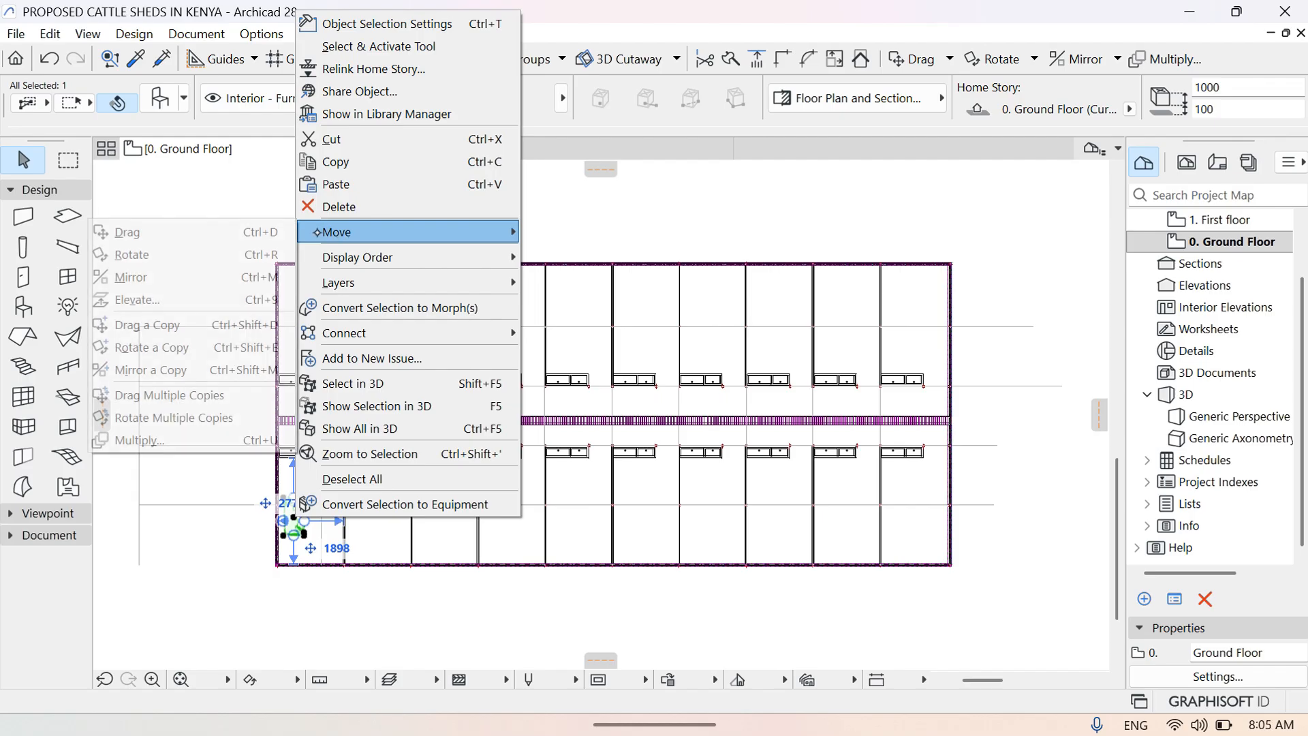
{"action": "left_click", "coordinate": [241, 234]}
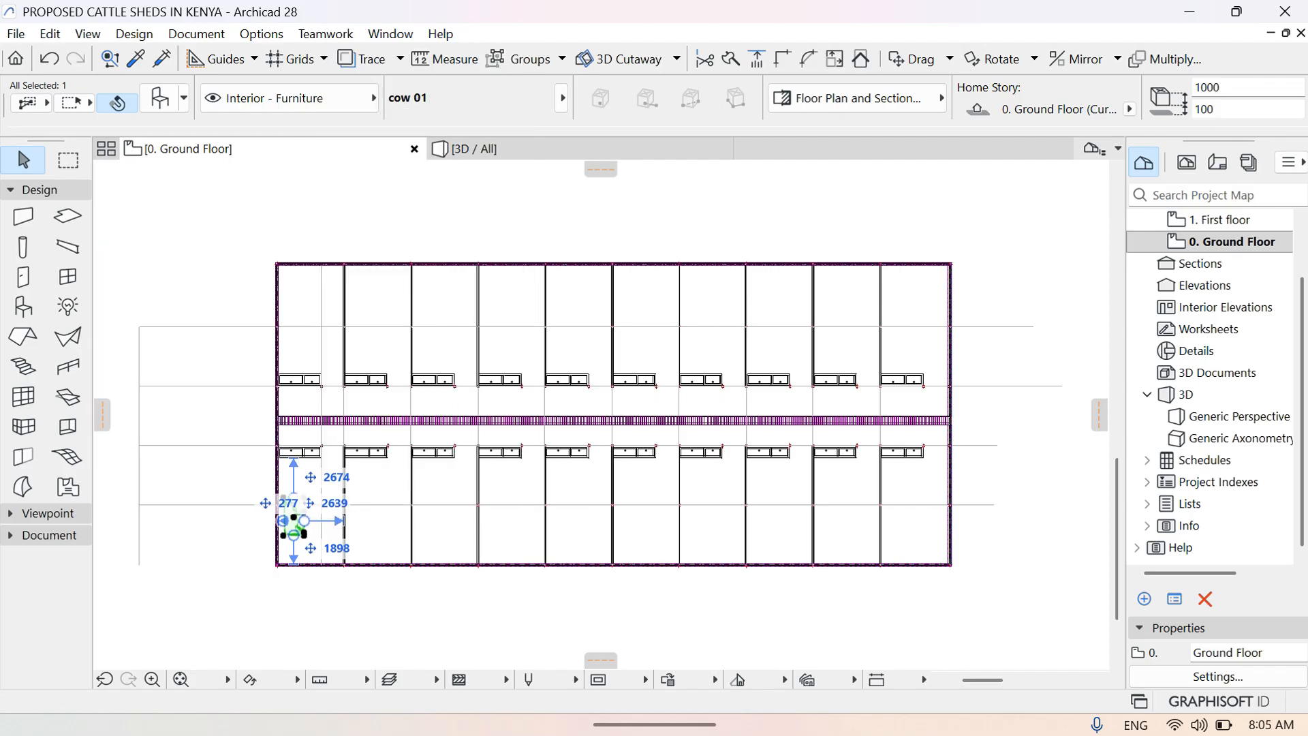
{"action": "left_click", "coordinate": [295, 518]}
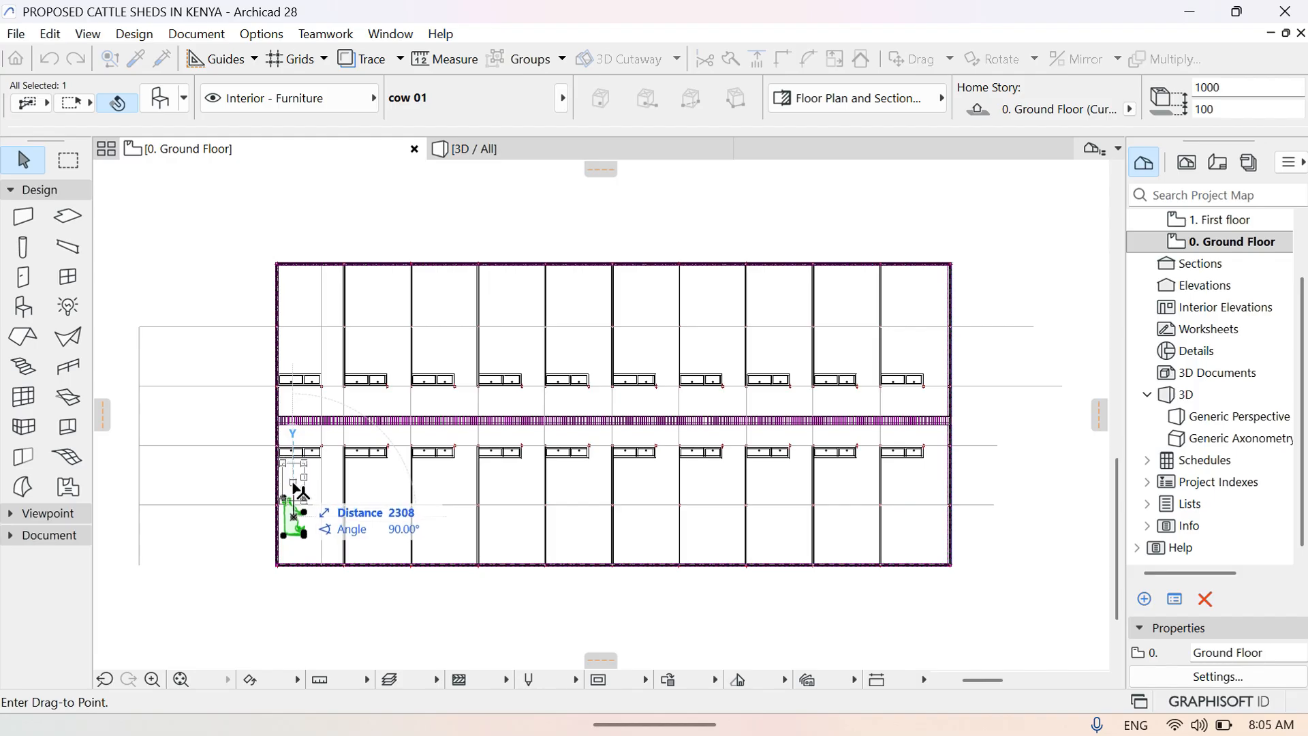
Move the cow in the lower row's first stall straight up about 2308 mm to just below its feeding trough
{"action": "left_click", "coordinate": [294, 483]}
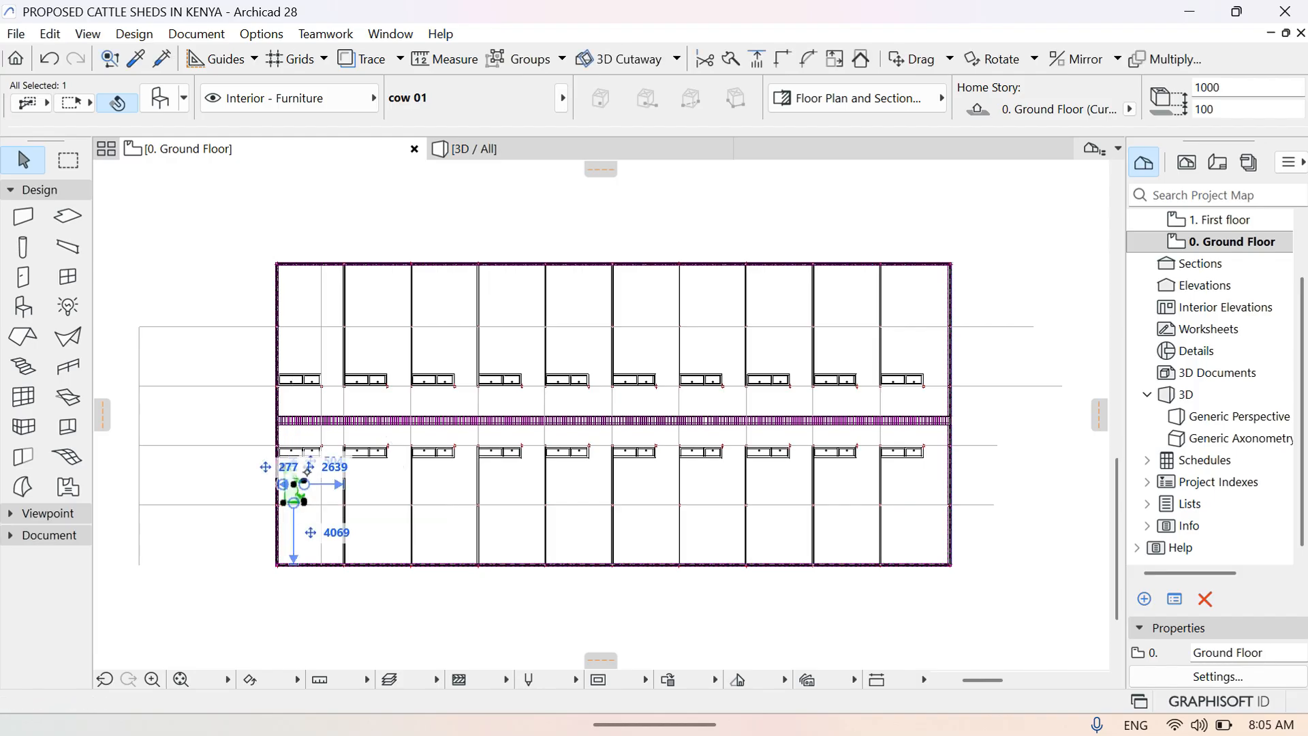
{"action": "left_click", "coordinate": [311, 592]}
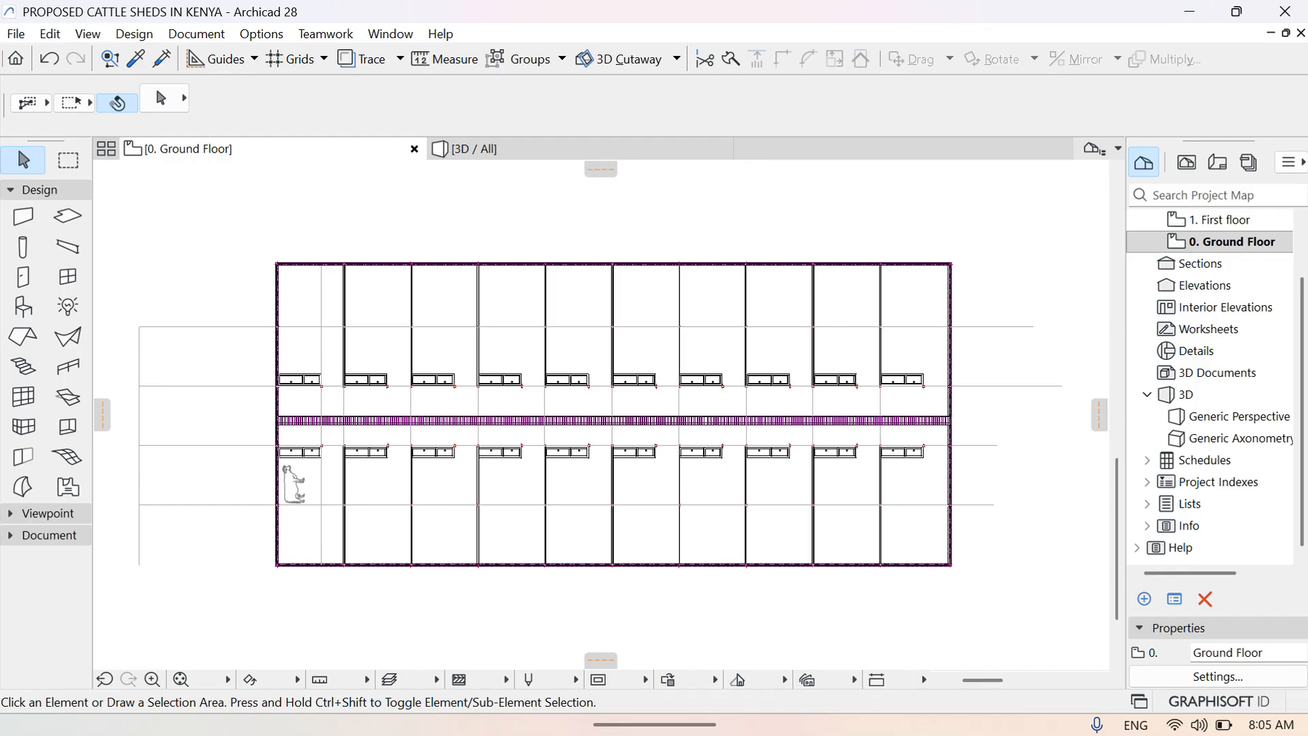
Place multiple copies of the cow along the lower row, one in each of the nine remaining stalls
{"action": "left_click", "coordinate": [298, 488]}
{"action": "right_click", "coordinate": [296, 488]}
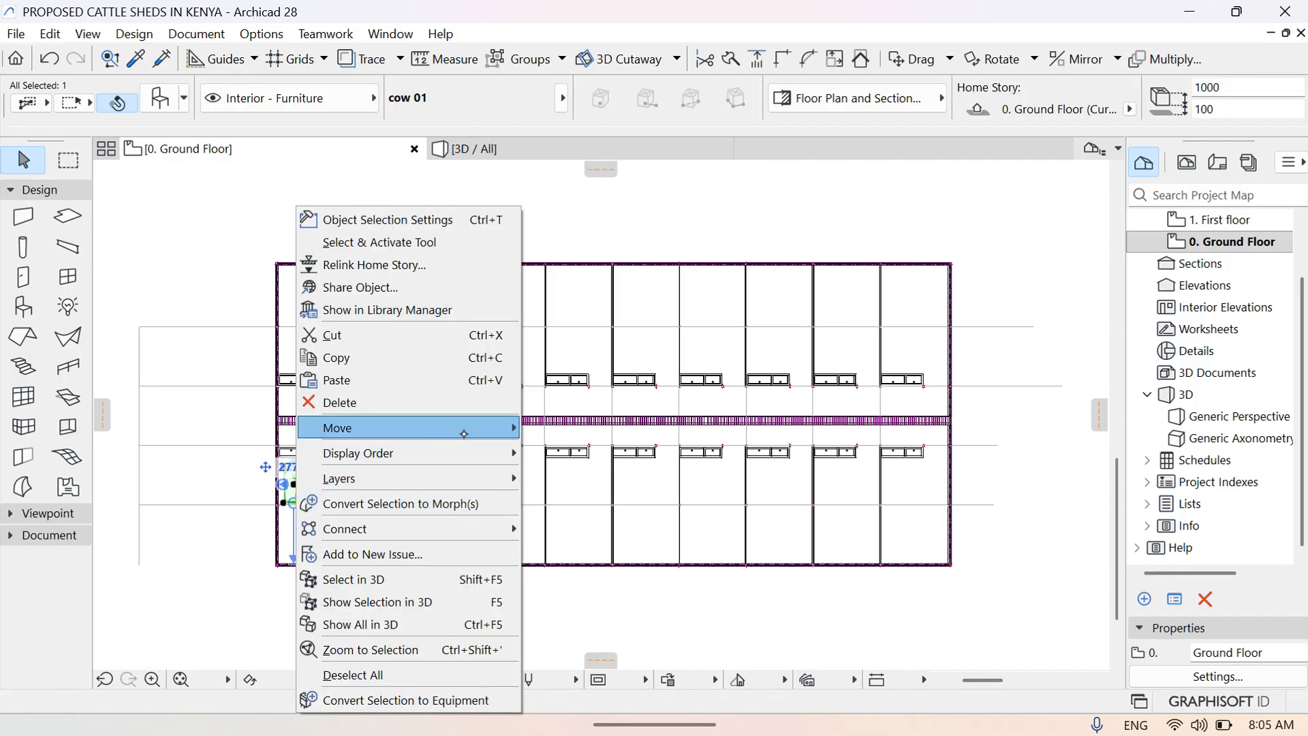
{"action": "mouse_move", "coordinate": [307, 437]}
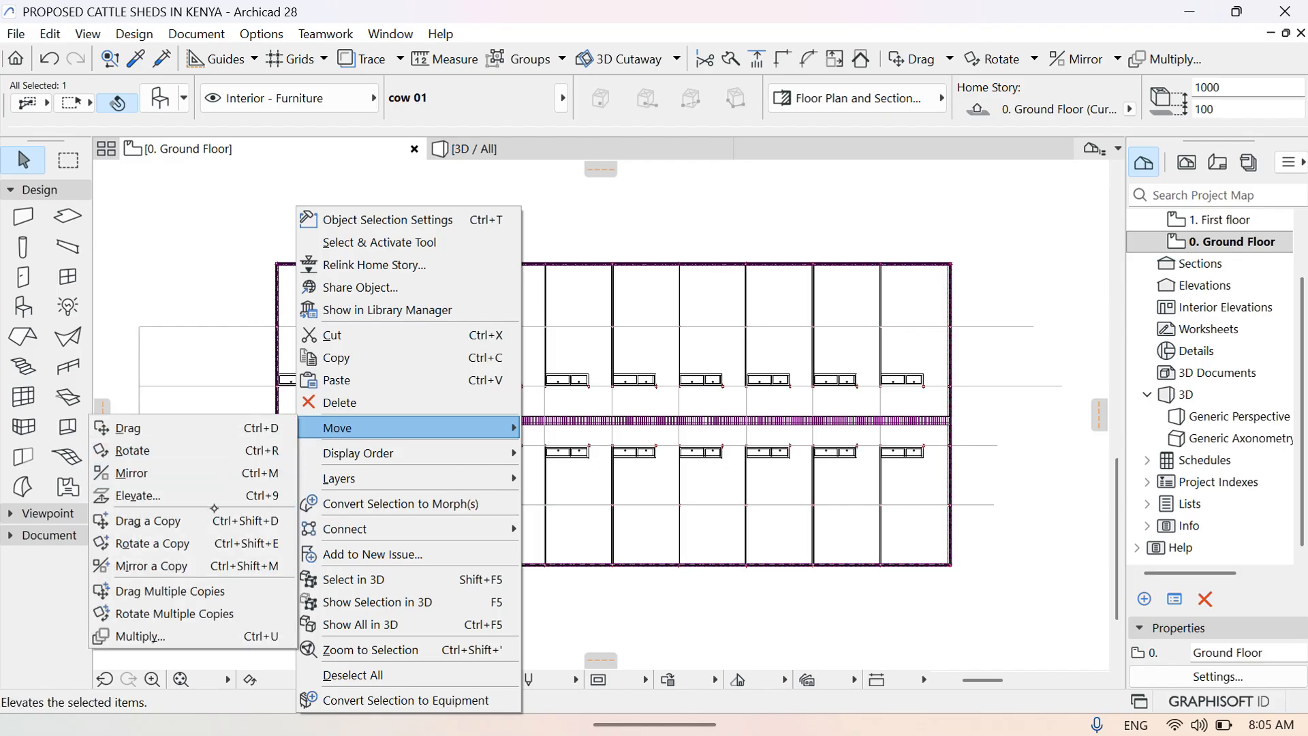
{"action": "left_click", "coordinate": [171, 591]}
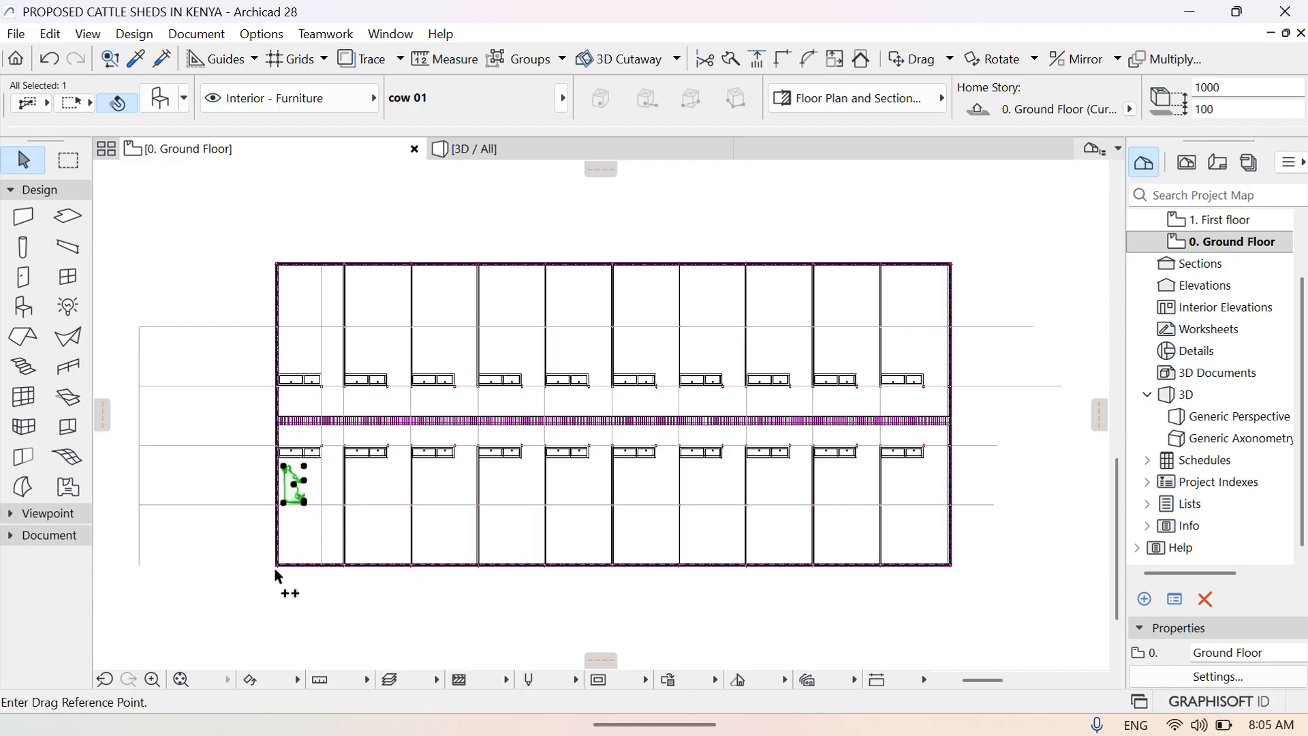
{"action": "left_click", "coordinate": [364, 480]}
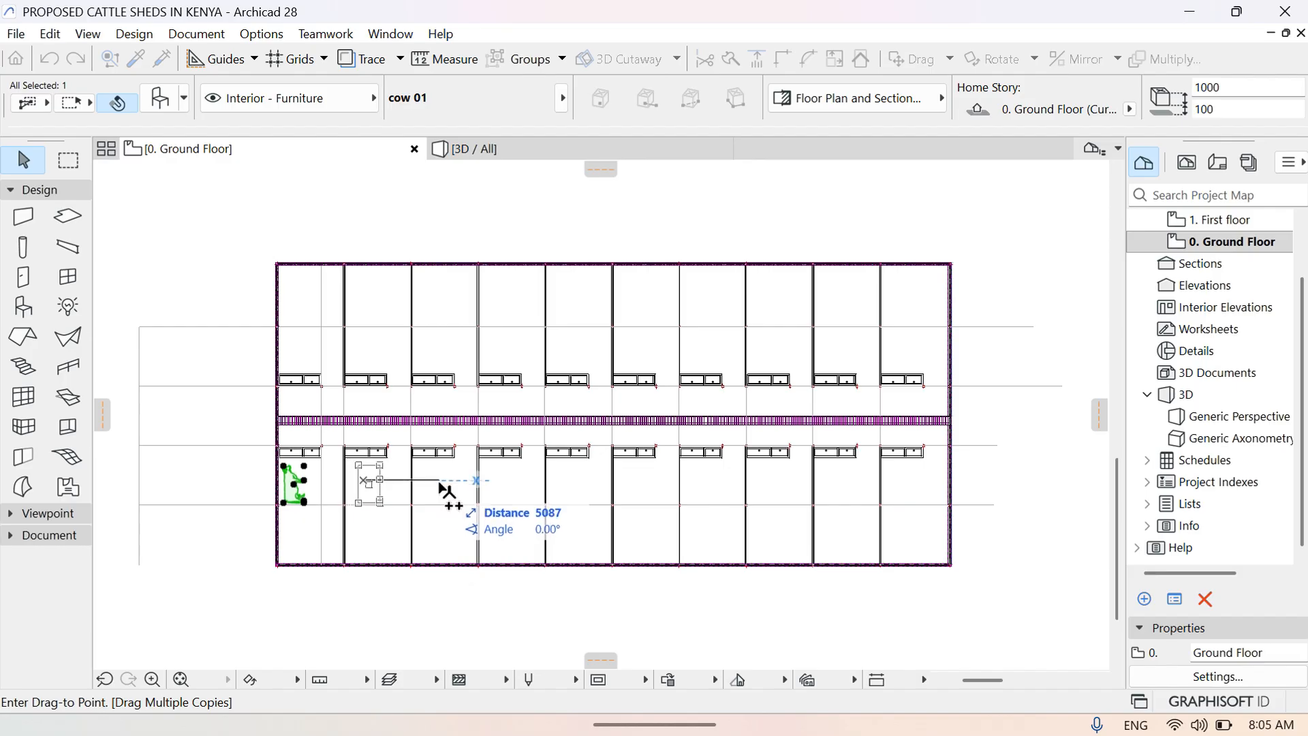
{"action": "left_click", "coordinate": [438, 481]}
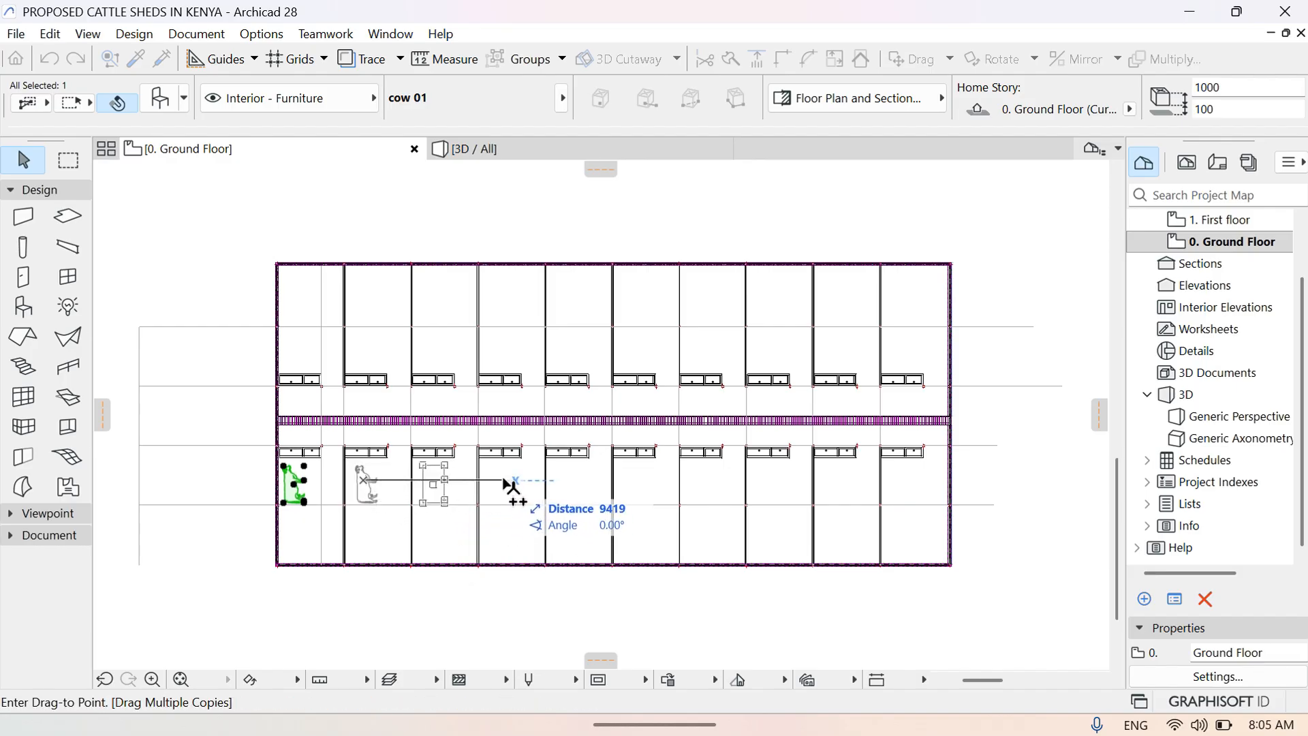
{"action": "left_click", "coordinate": [512, 482]}
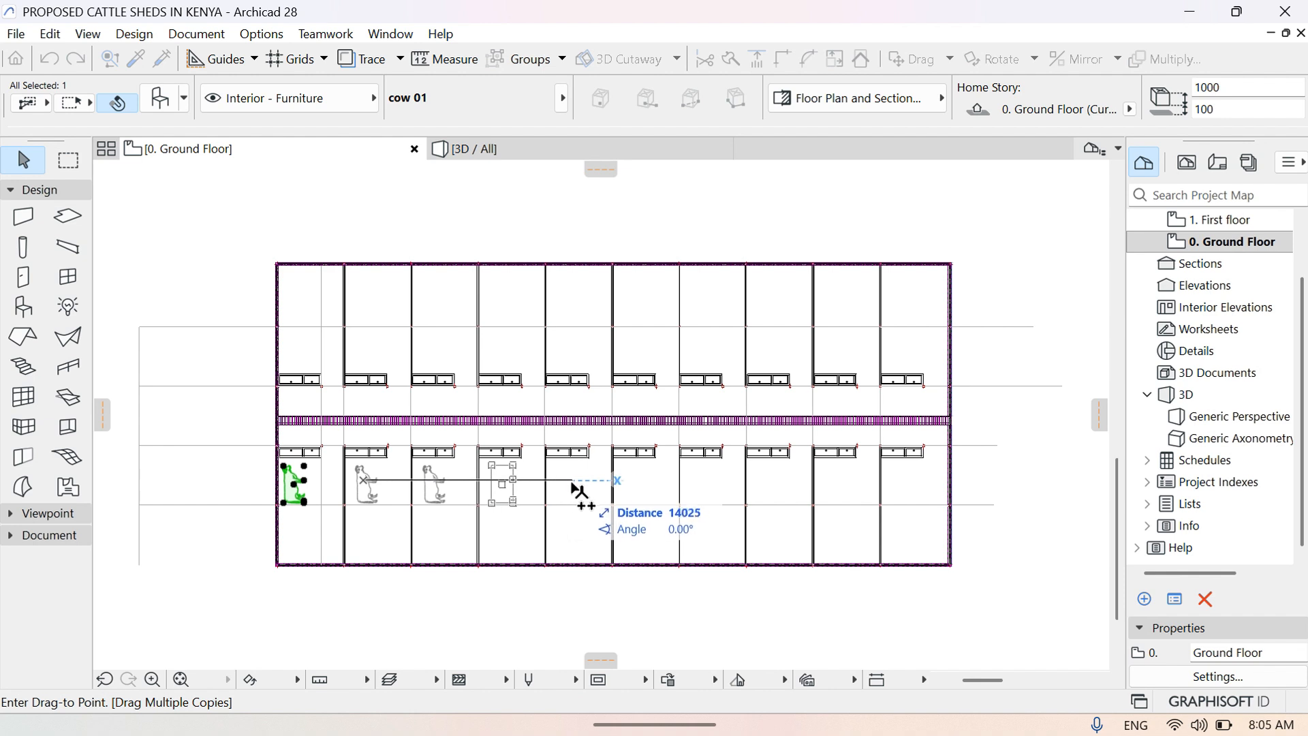
{"action": "left_click", "coordinate": [566, 477]}
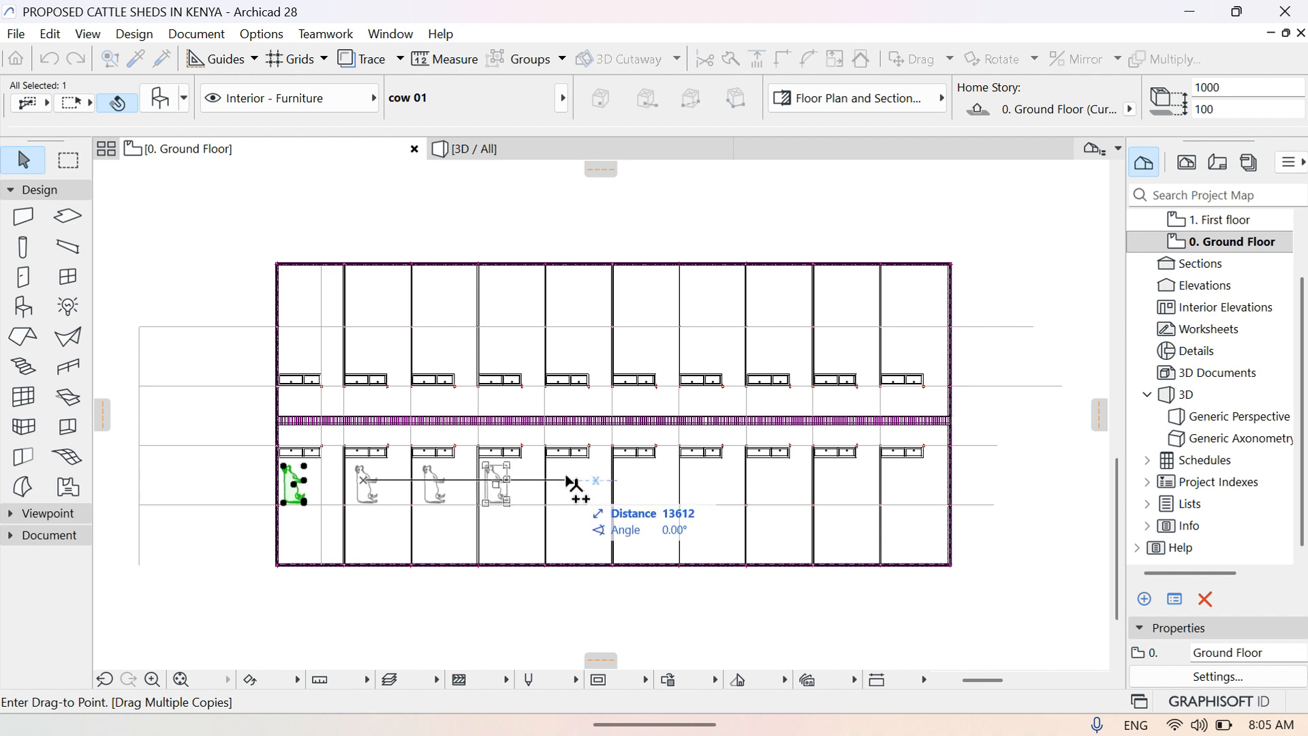
{"action": "left_click", "coordinate": [641, 479]}
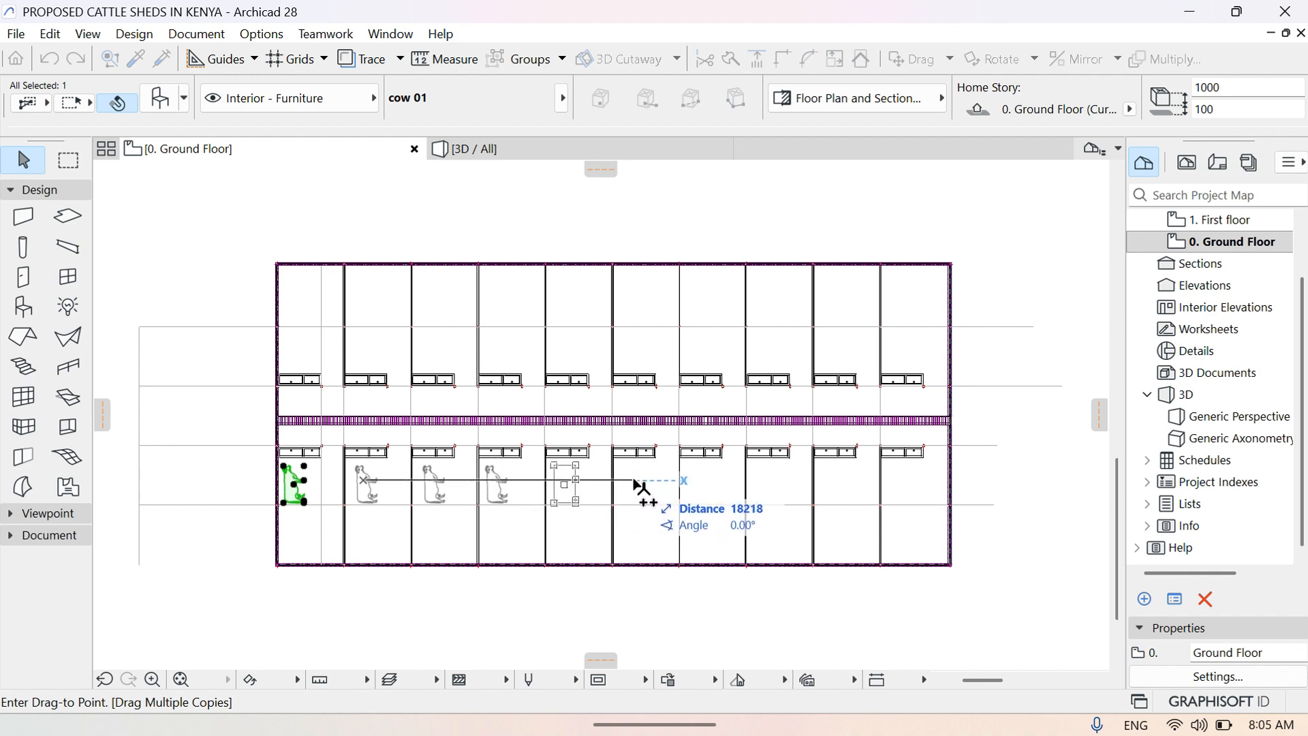
{"action": "left_click", "coordinate": [711, 478]}
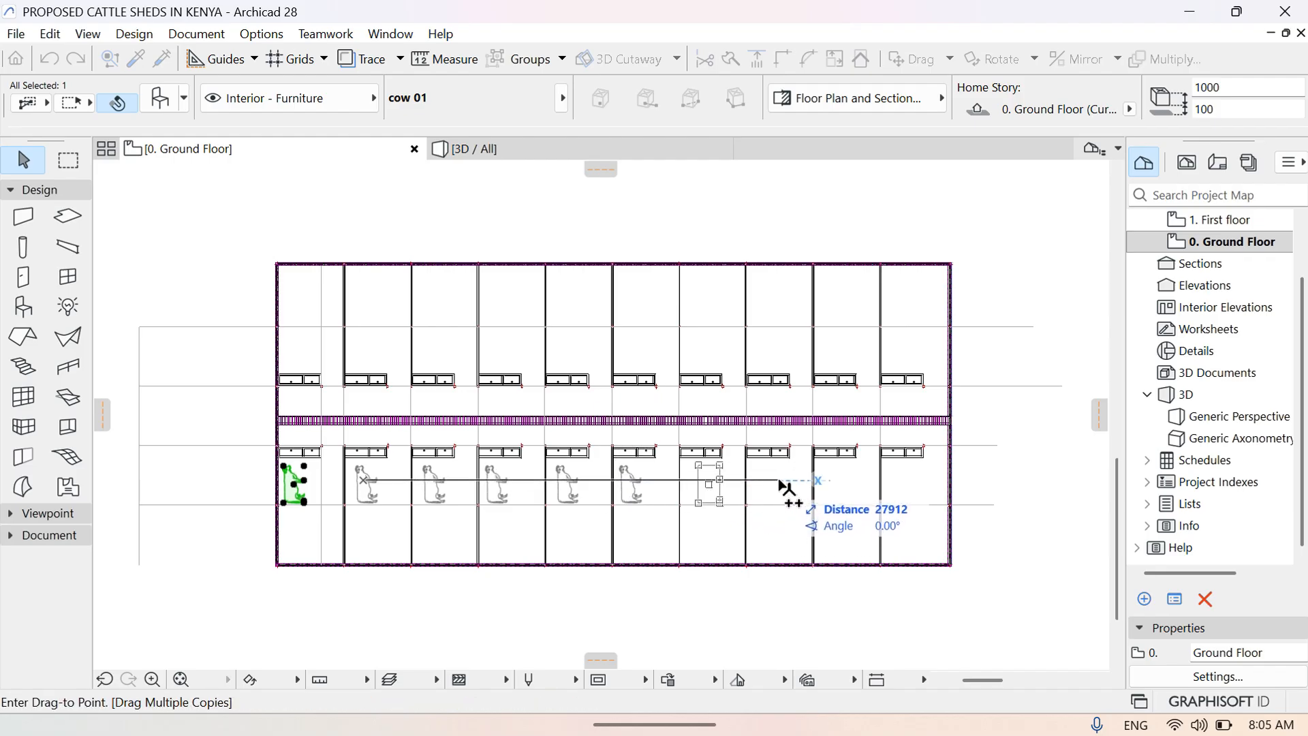
{"action": "left_click", "coordinate": [765, 477]}
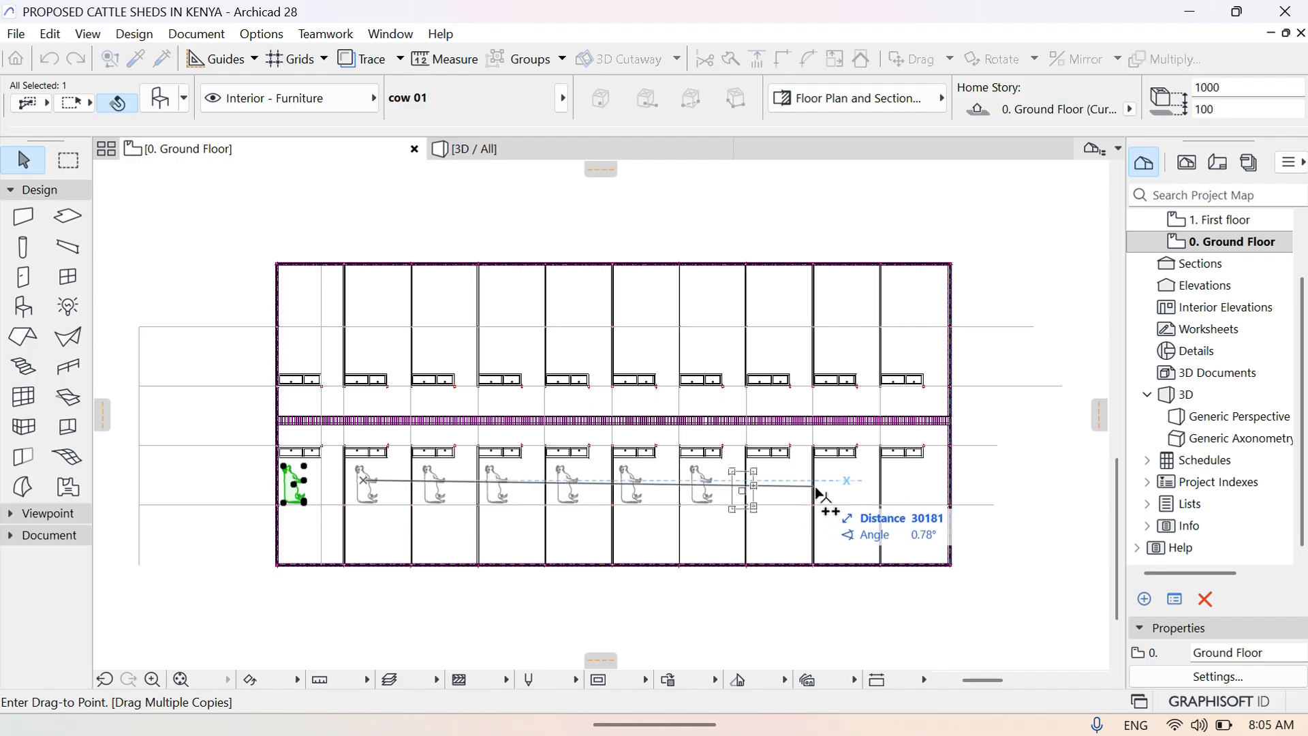
{"action": "left_click", "coordinate": [850, 482]}
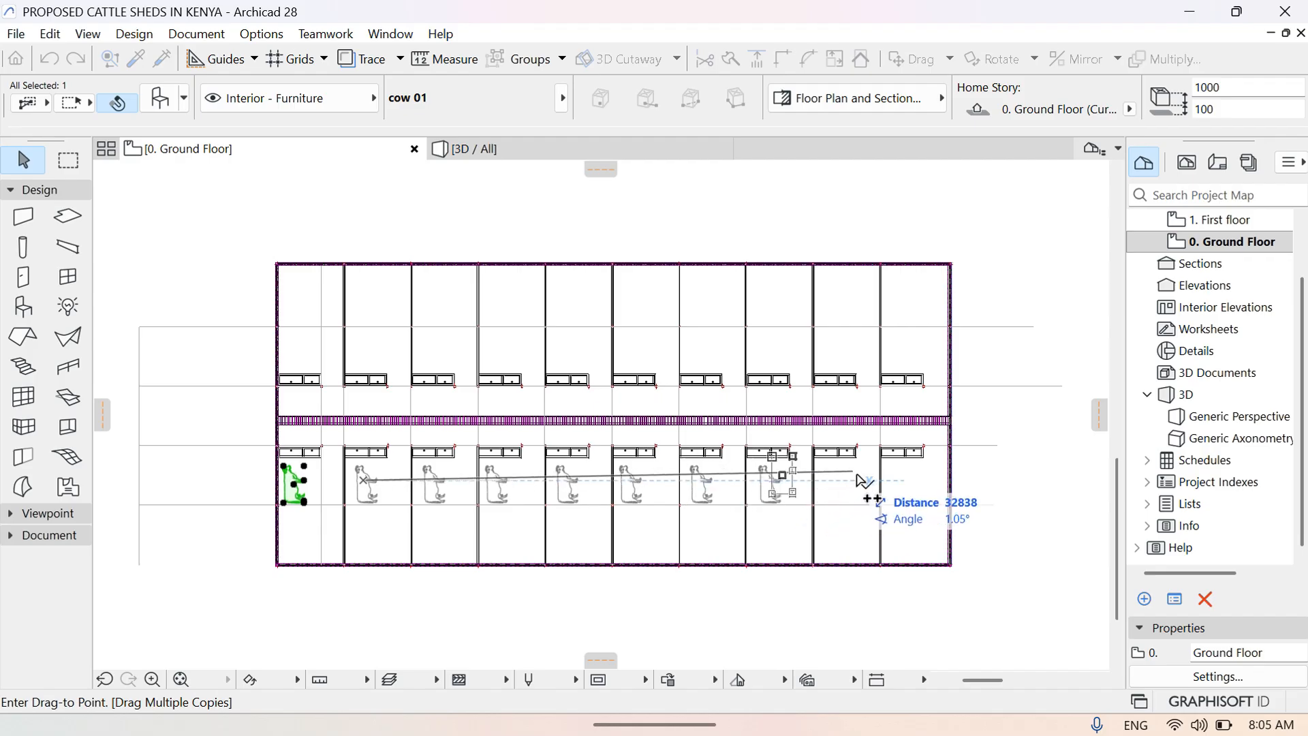
{"action": "left_click", "coordinate": [915, 485]}
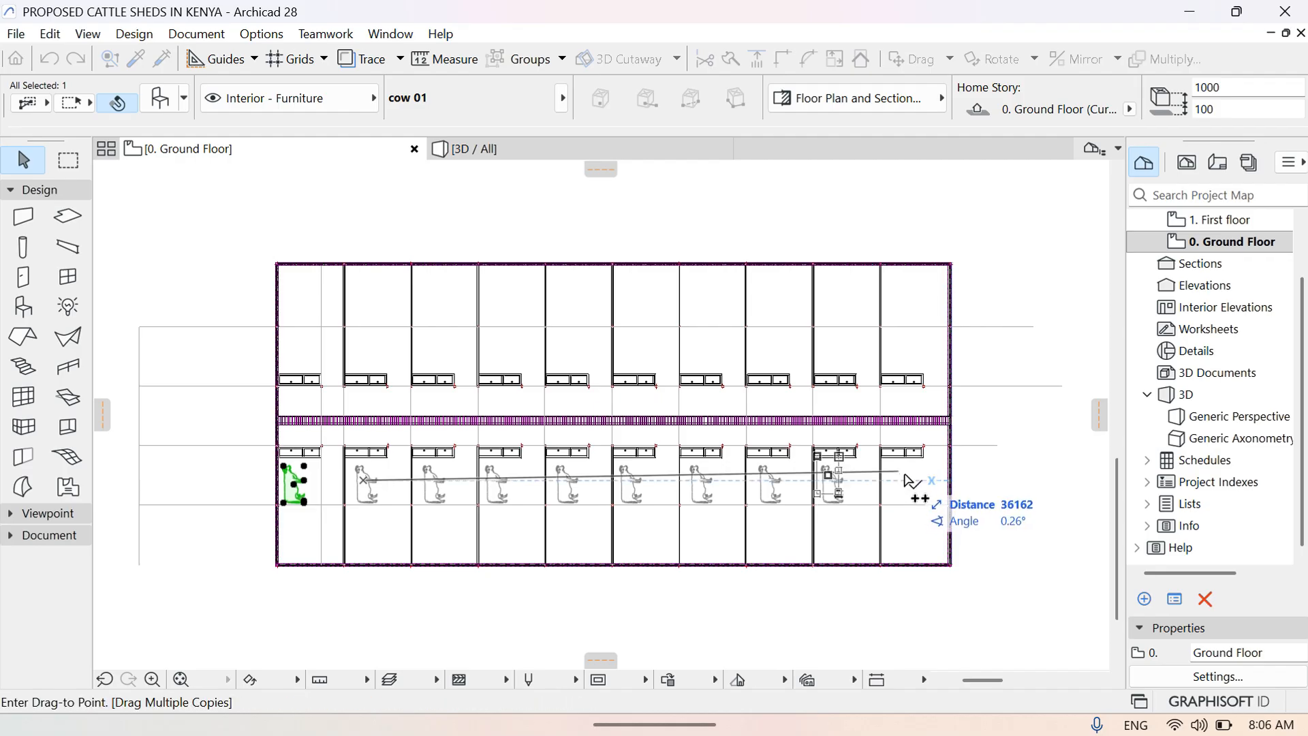
{"action": "left_click", "coordinate": [981, 487]}
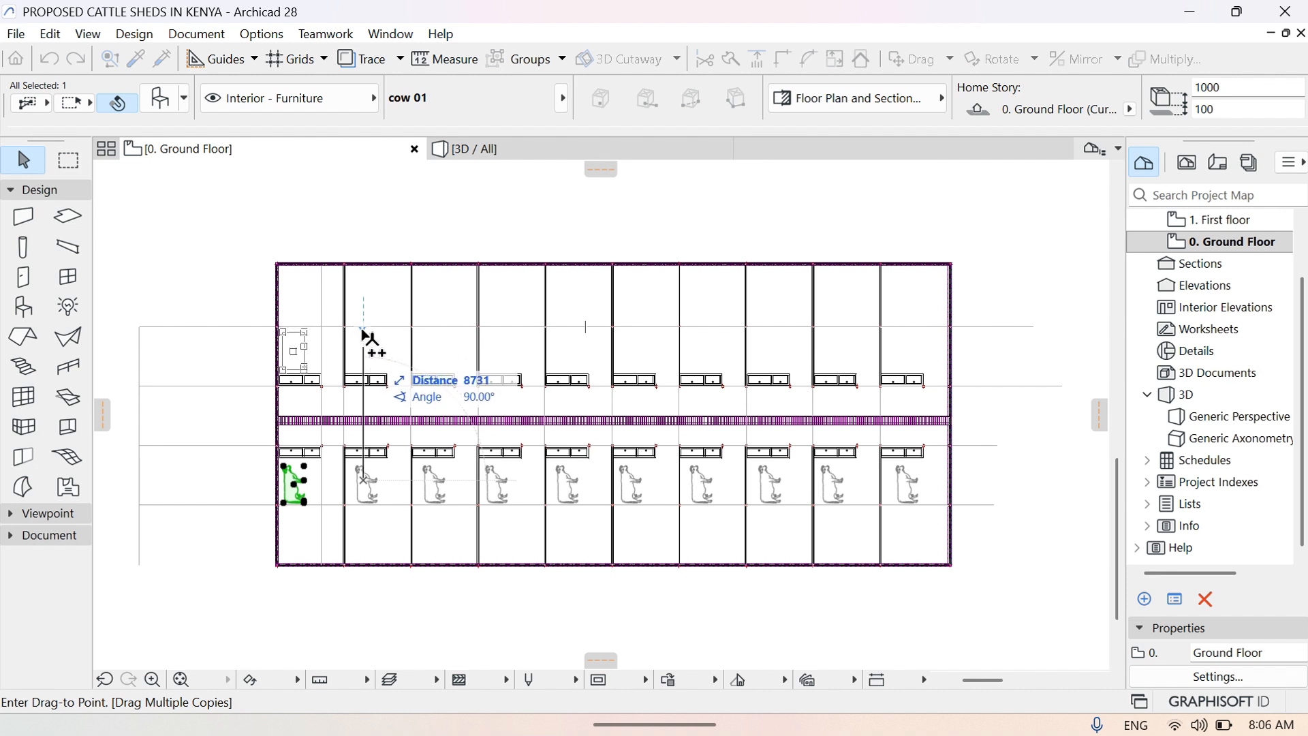
Place one more cow copy in the upper row's first stall, just above its trough, and finish the multiple copying
{"action": "left_click", "coordinate": [369, 351]}
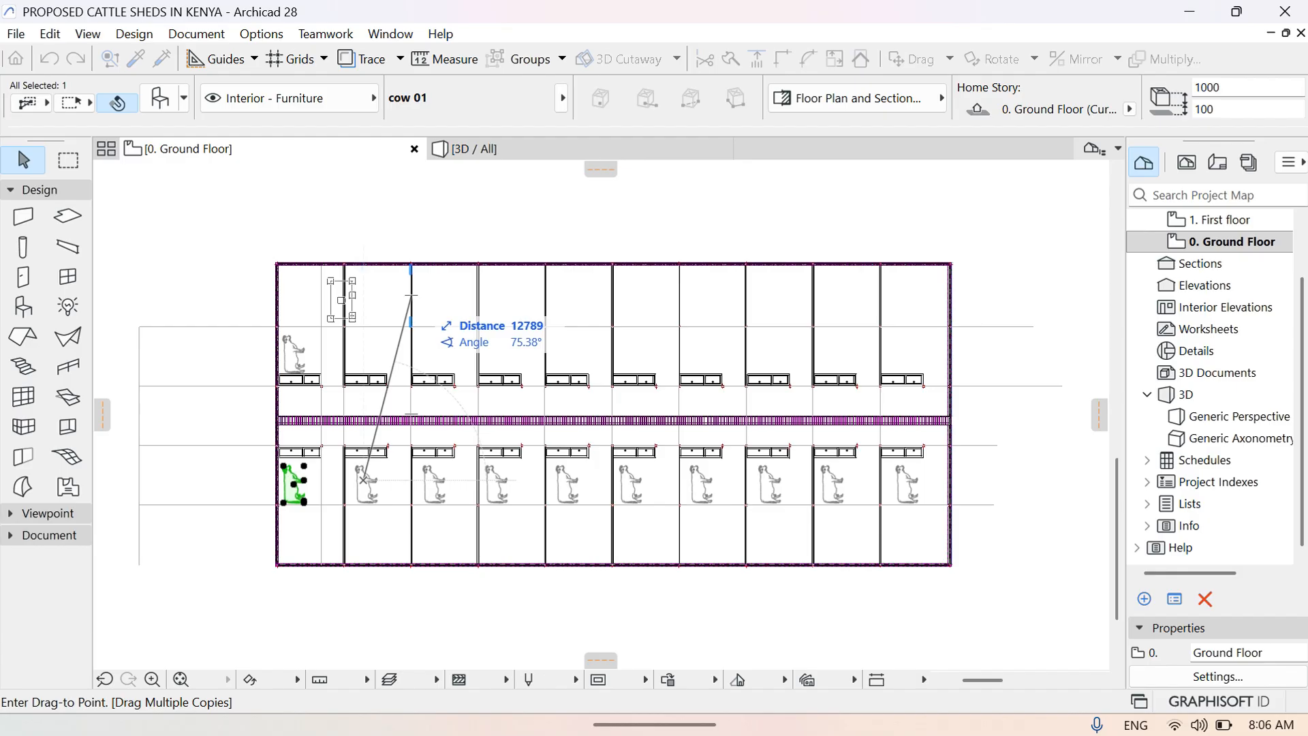
{"action": "double_click", "coordinate": [371, 353]}
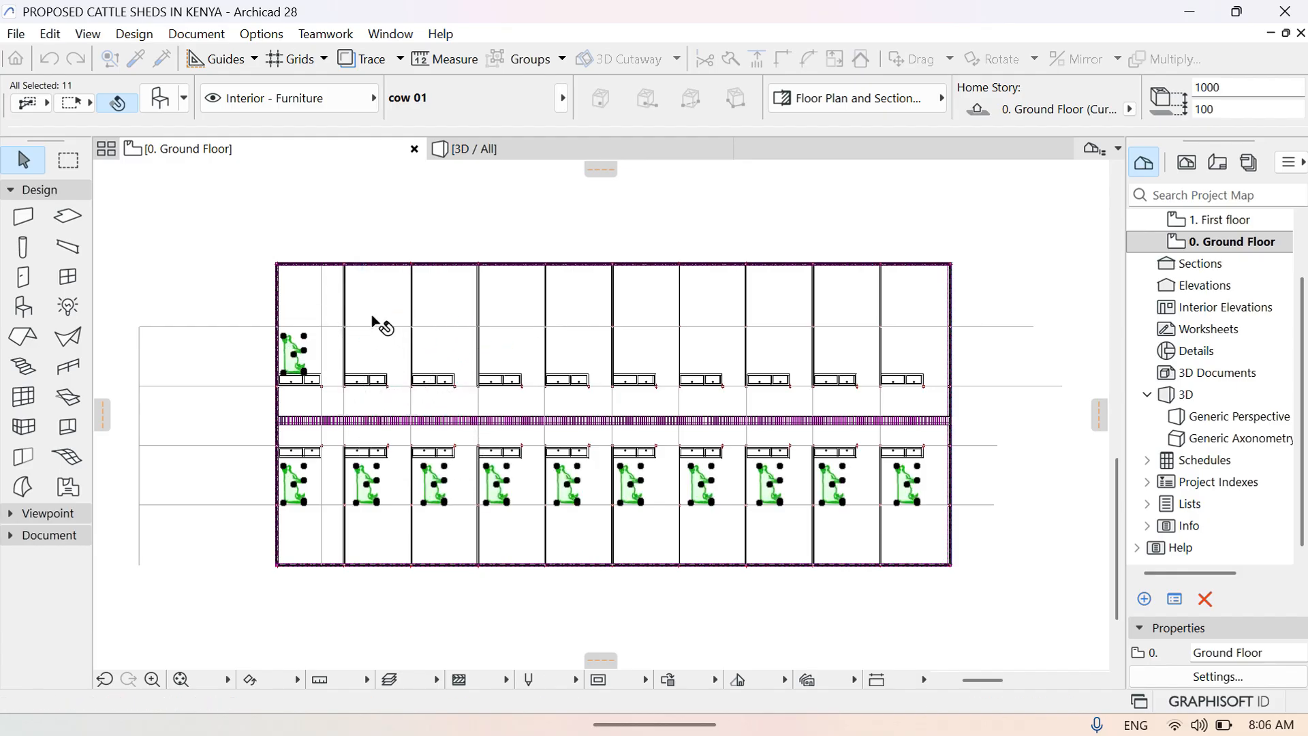
{"action": "left_click", "coordinate": [261, 430]}
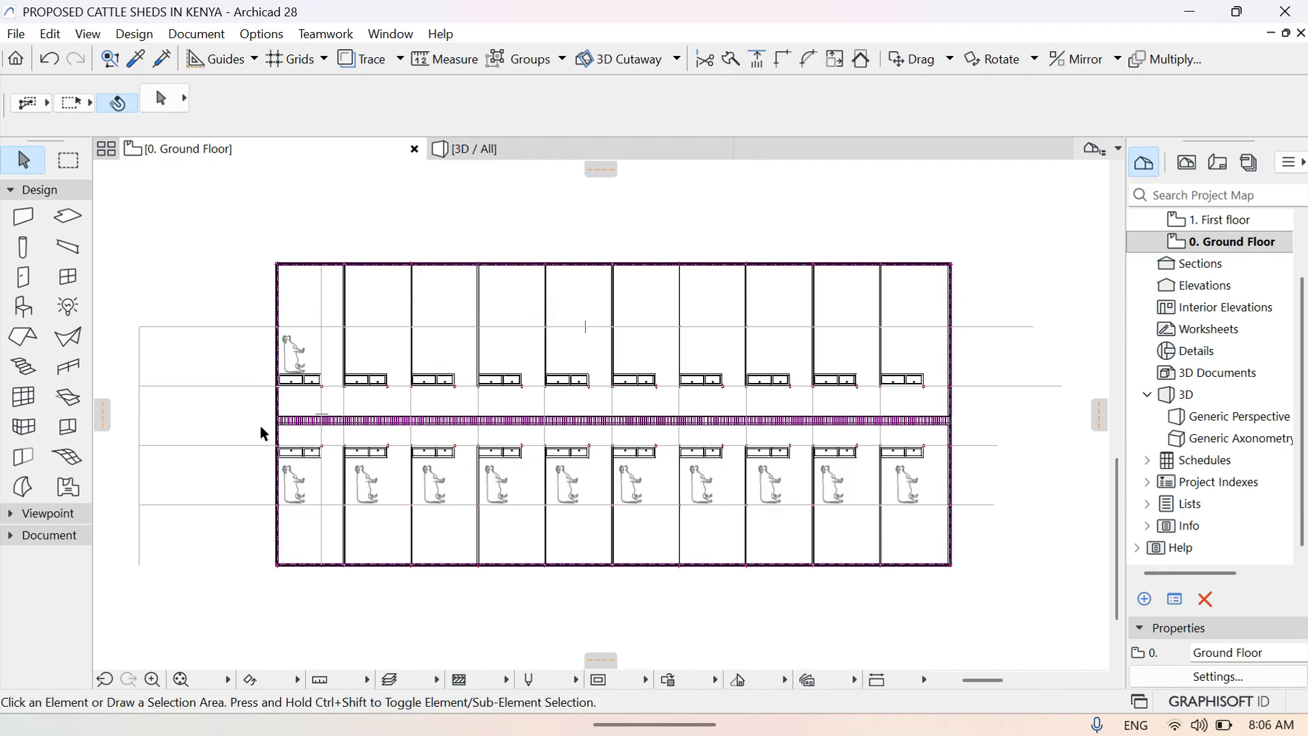
Rotate the cow in the upper row's first stall 180° about its centre
{"action": "left_click", "coordinate": [298, 353]}
{"action": "right_click", "coordinate": [300, 353]}
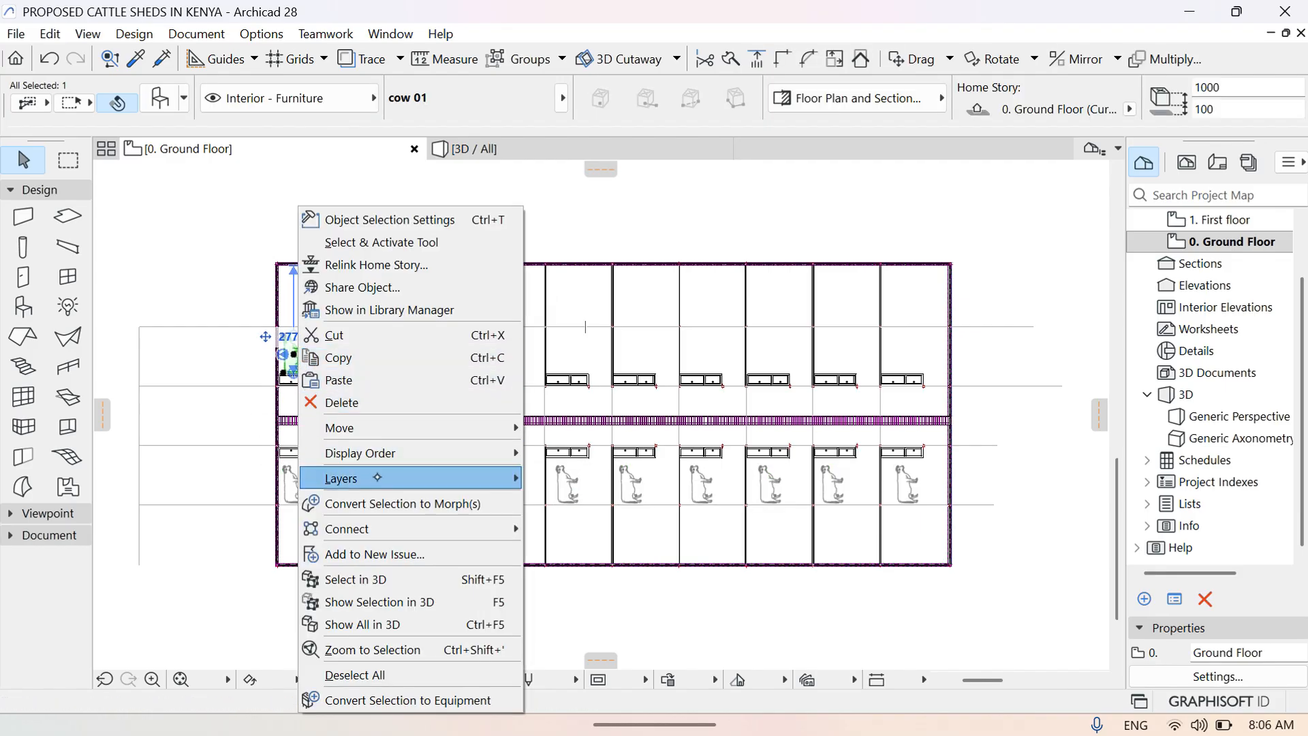
{"action": "mouse_move", "coordinate": [467, 436]}
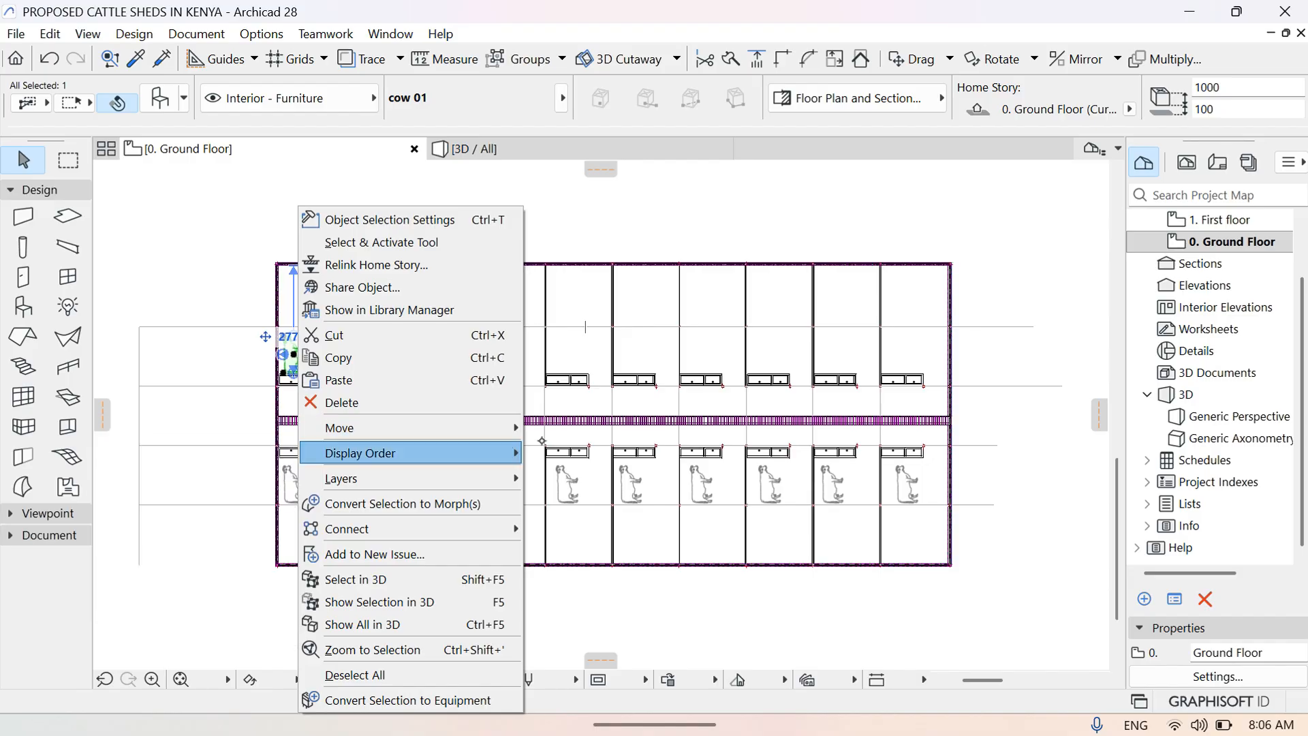
{"action": "mouse_move", "coordinate": [412, 427]}
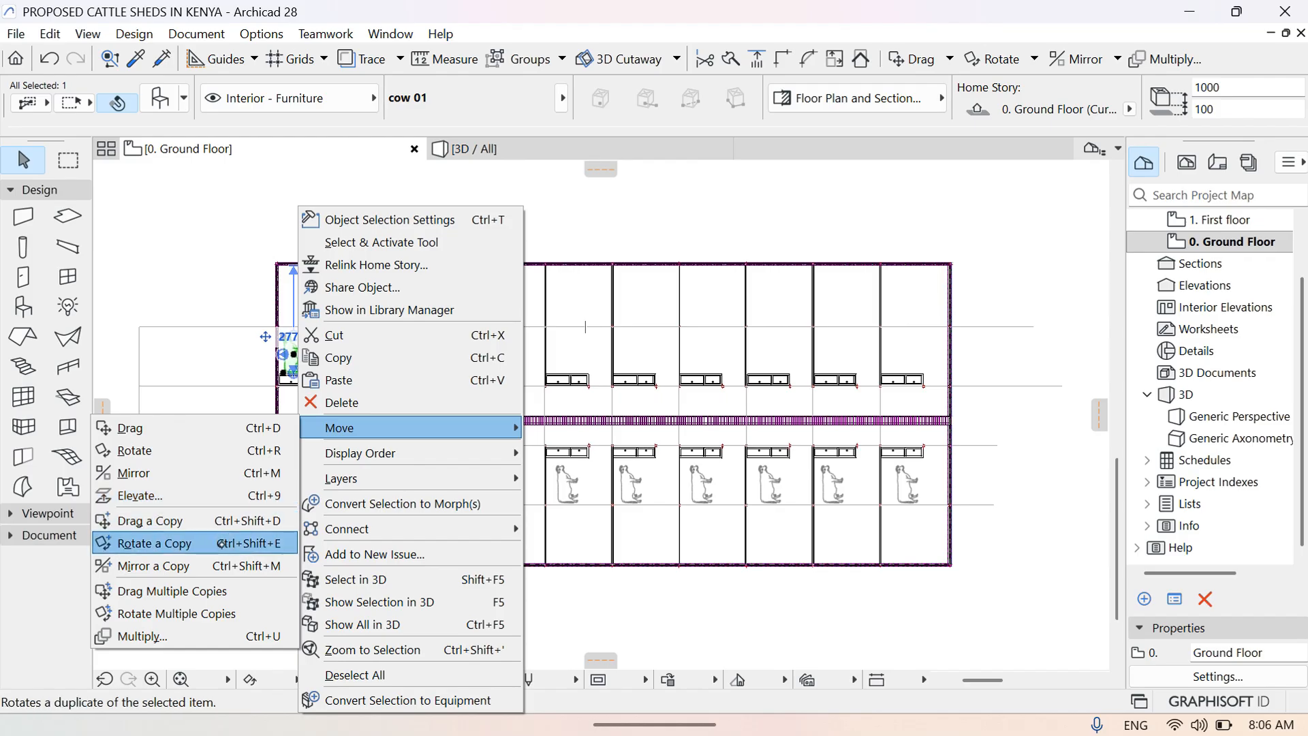
{"action": "left_click", "coordinate": [187, 448]}
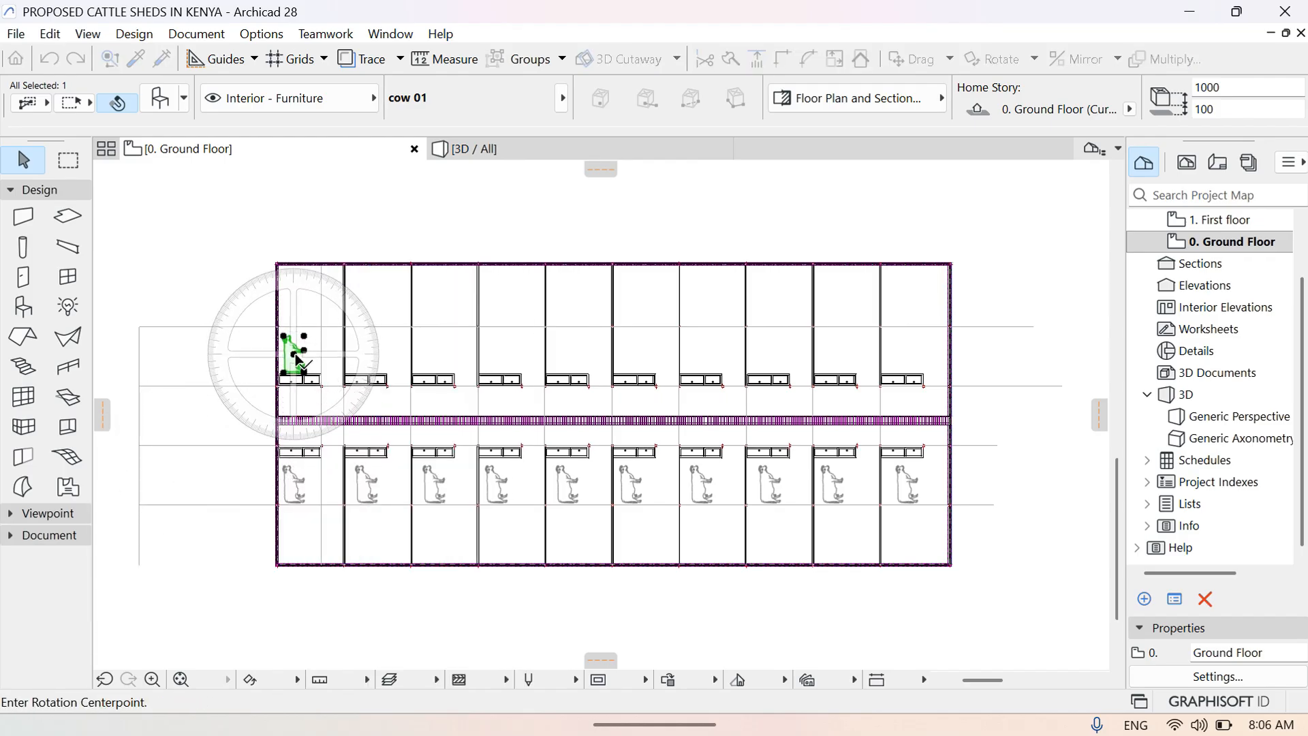
{"action": "left_click", "coordinate": [294, 354]}
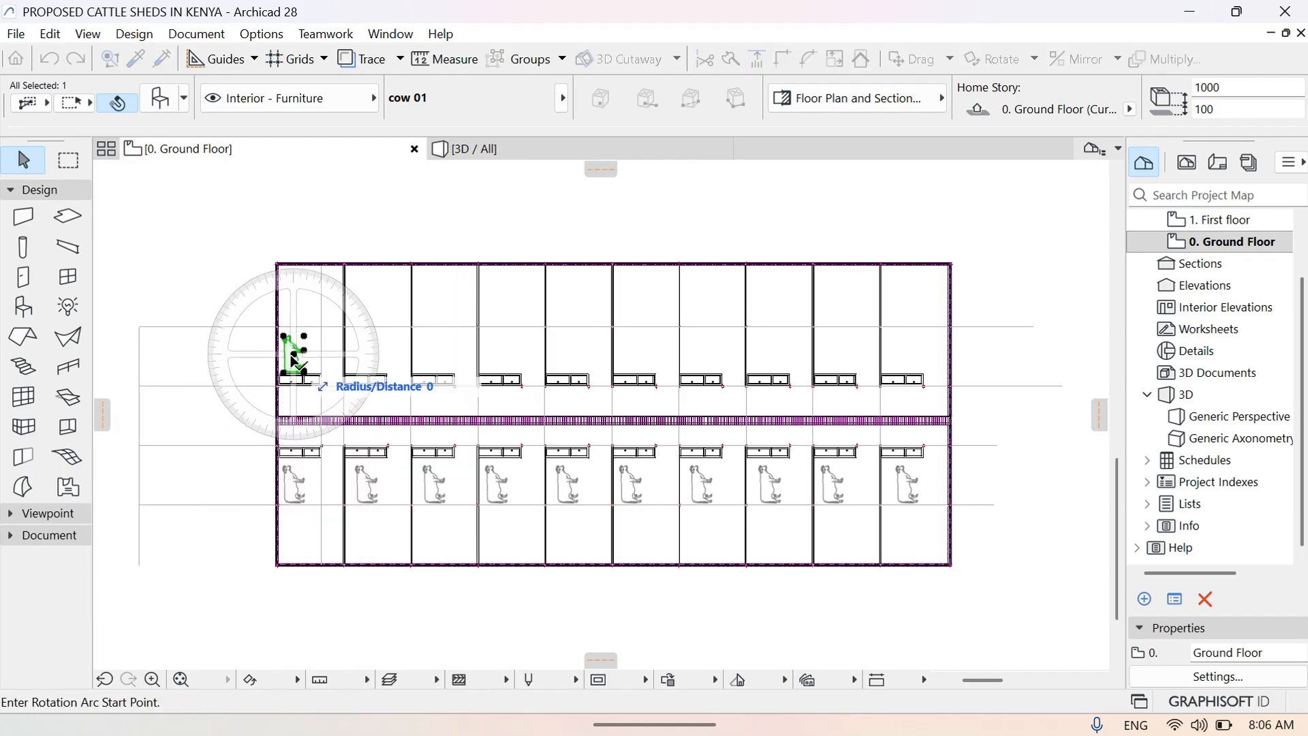
{"action": "left_click", "coordinate": [437, 354]}
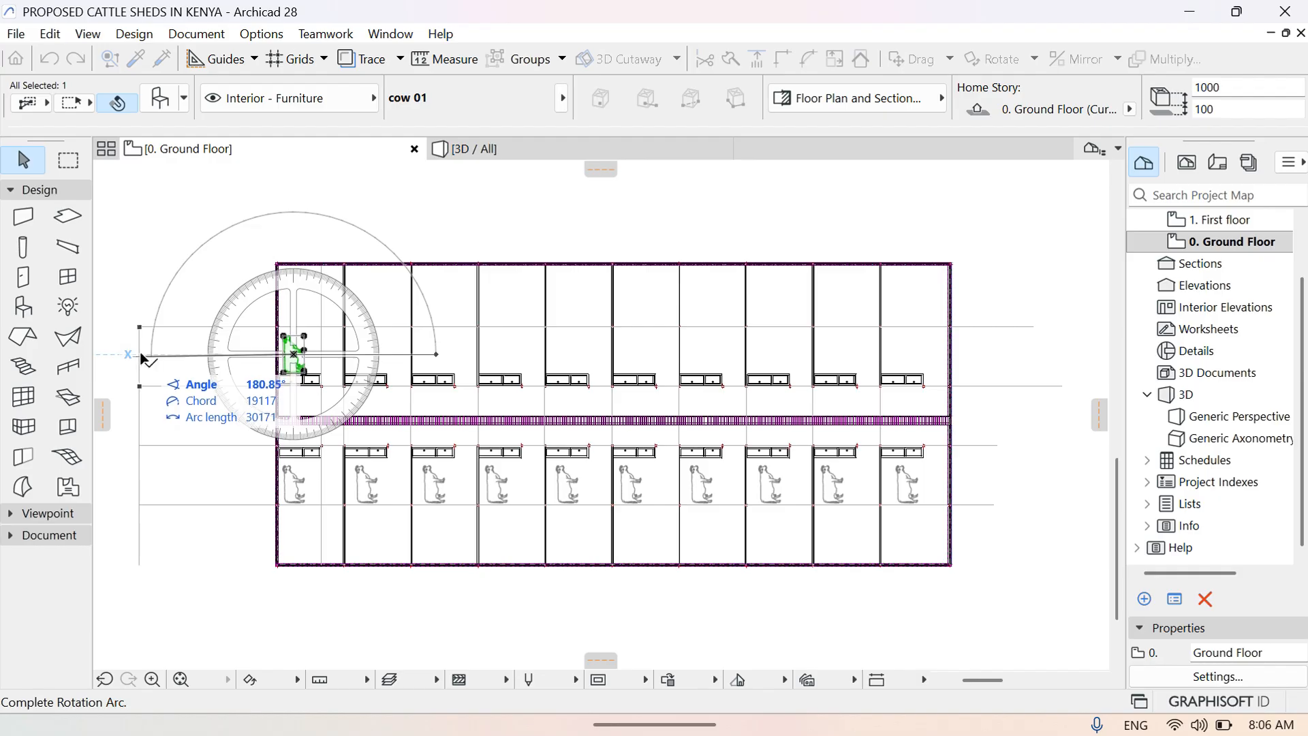
{"action": "left_click", "coordinate": [106, 354]}
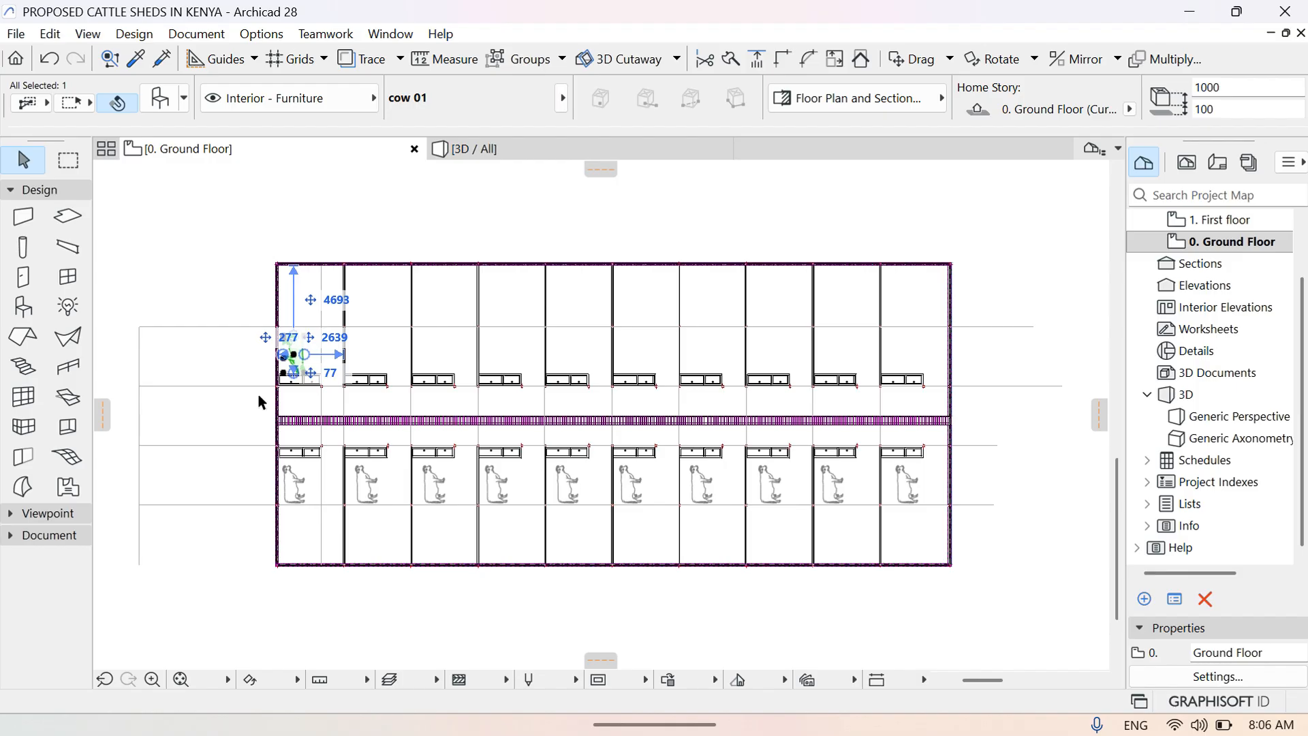
{"action": "left_click", "coordinate": [203, 196]}
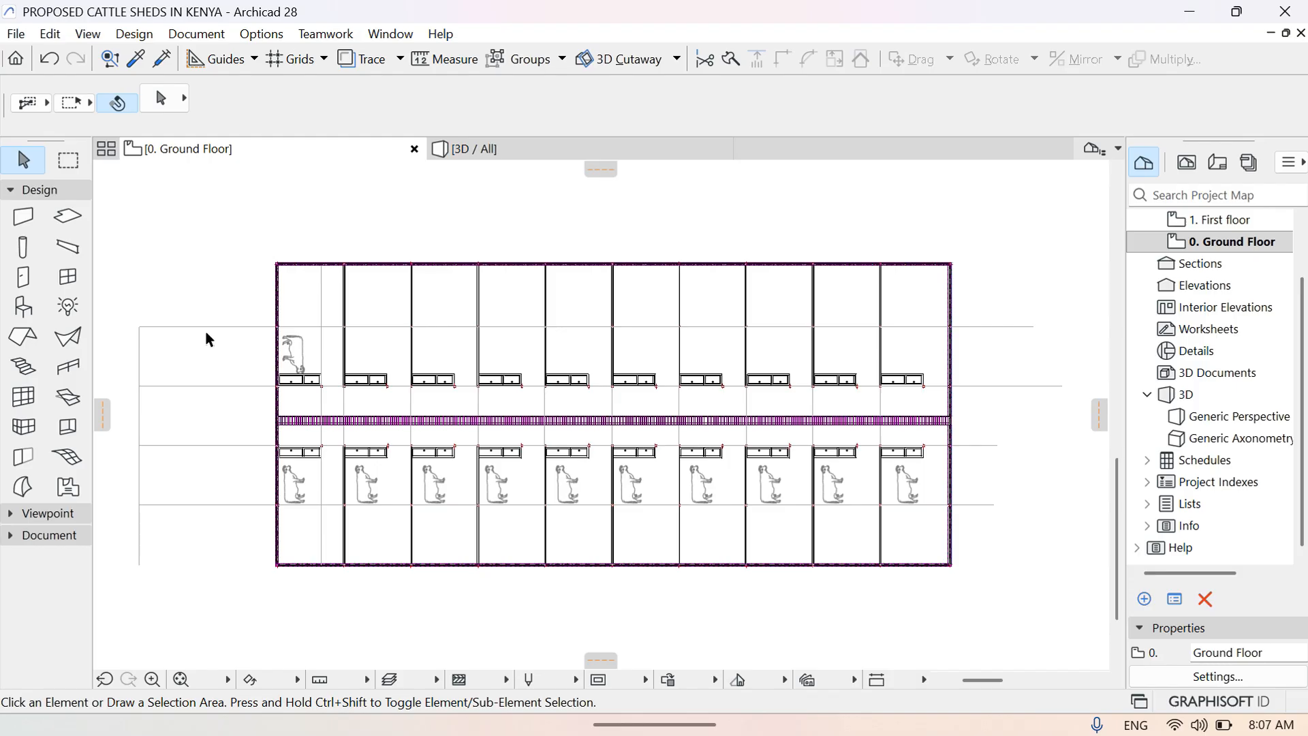
Place multiple copies of the upper row's first cow along that row, one above the trough in each of the nine remaining stalls
{"action": "left_click", "coordinate": [302, 347]}
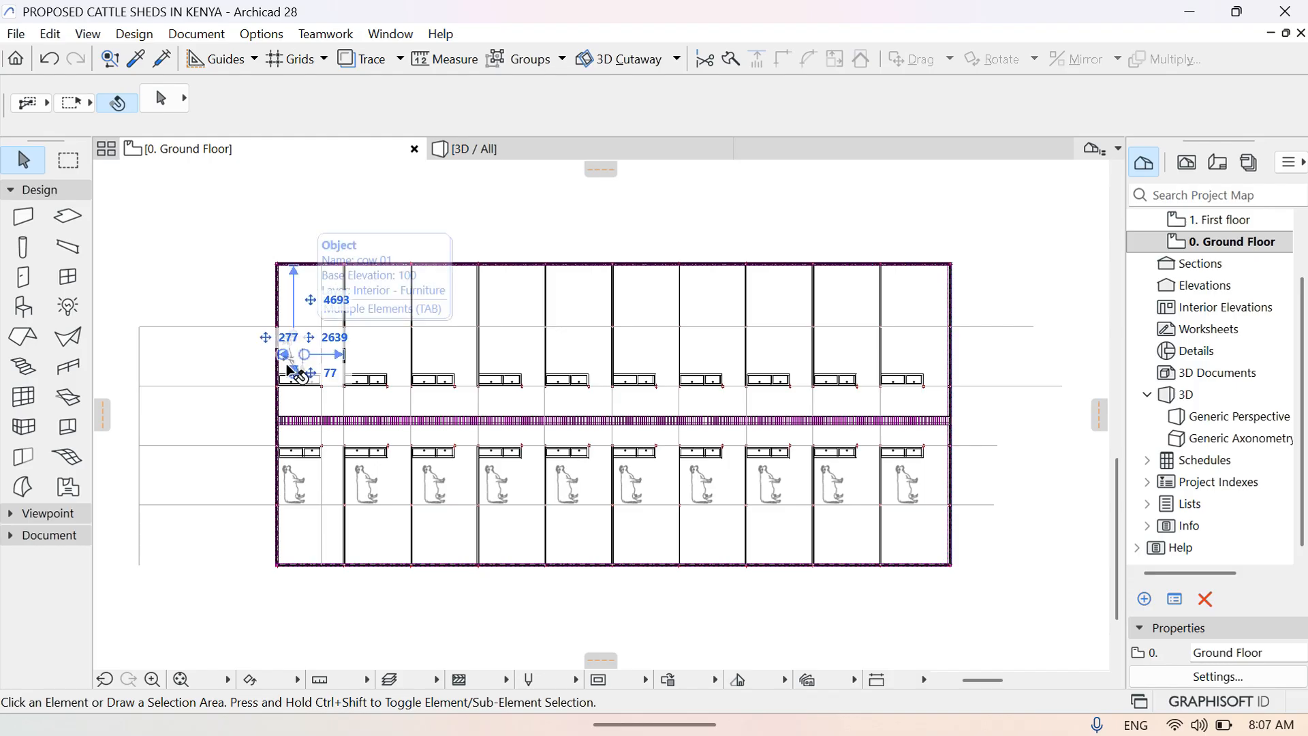
{"action": "right_click", "coordinate": [295, 354]}
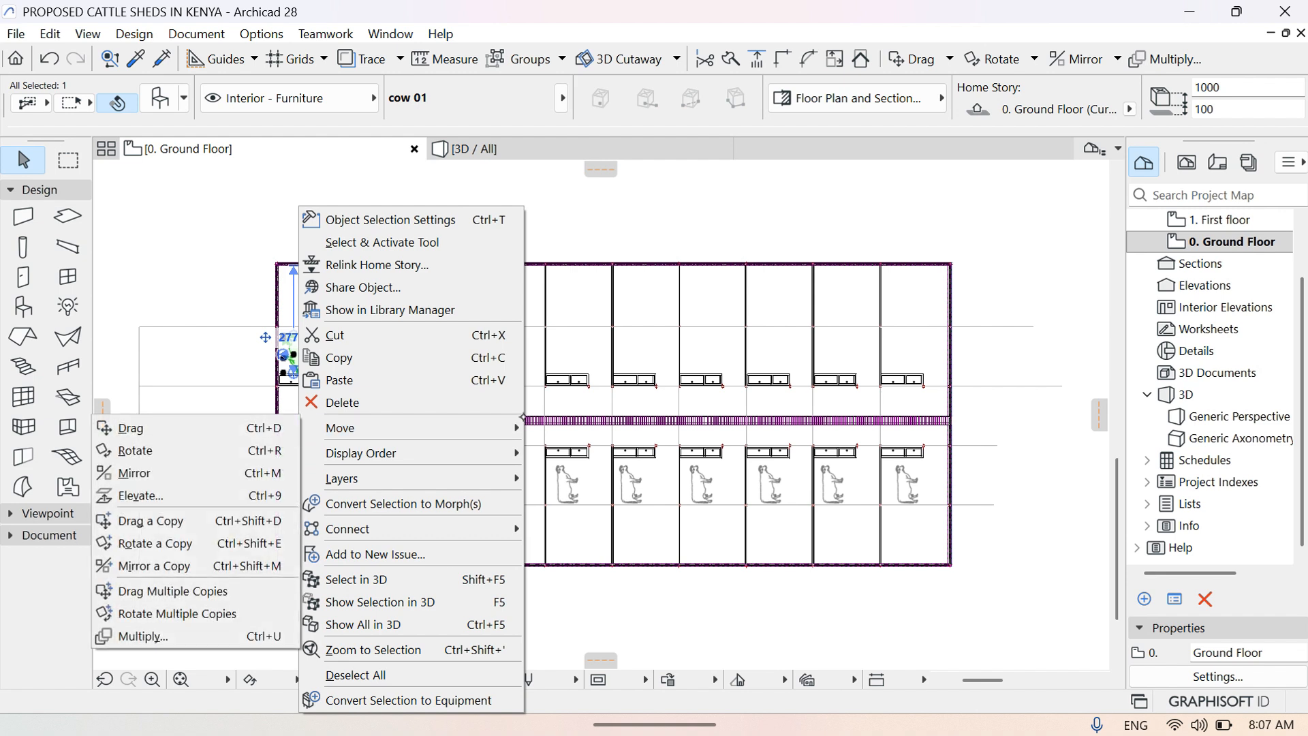
{"action": "mouse_move", "coordinate": [321, 427]}
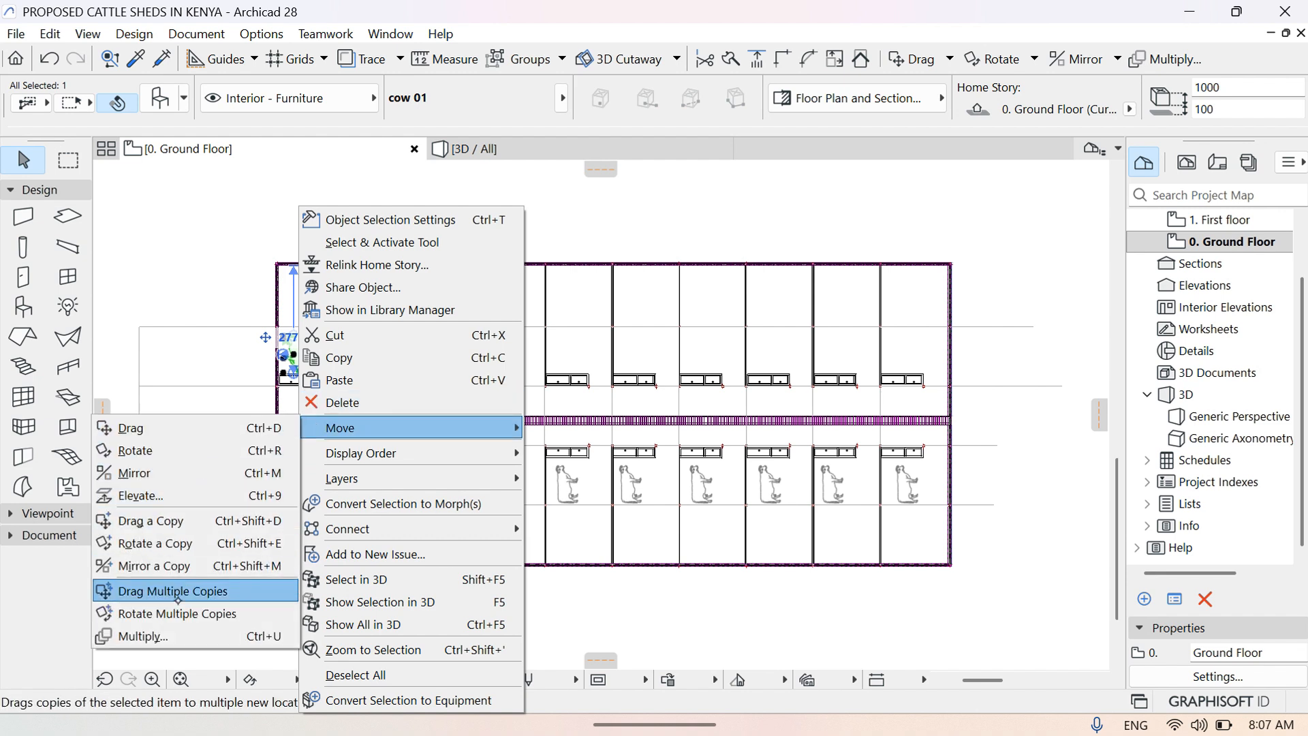
{"action": "left_click", "coordinate": [187, 590]}
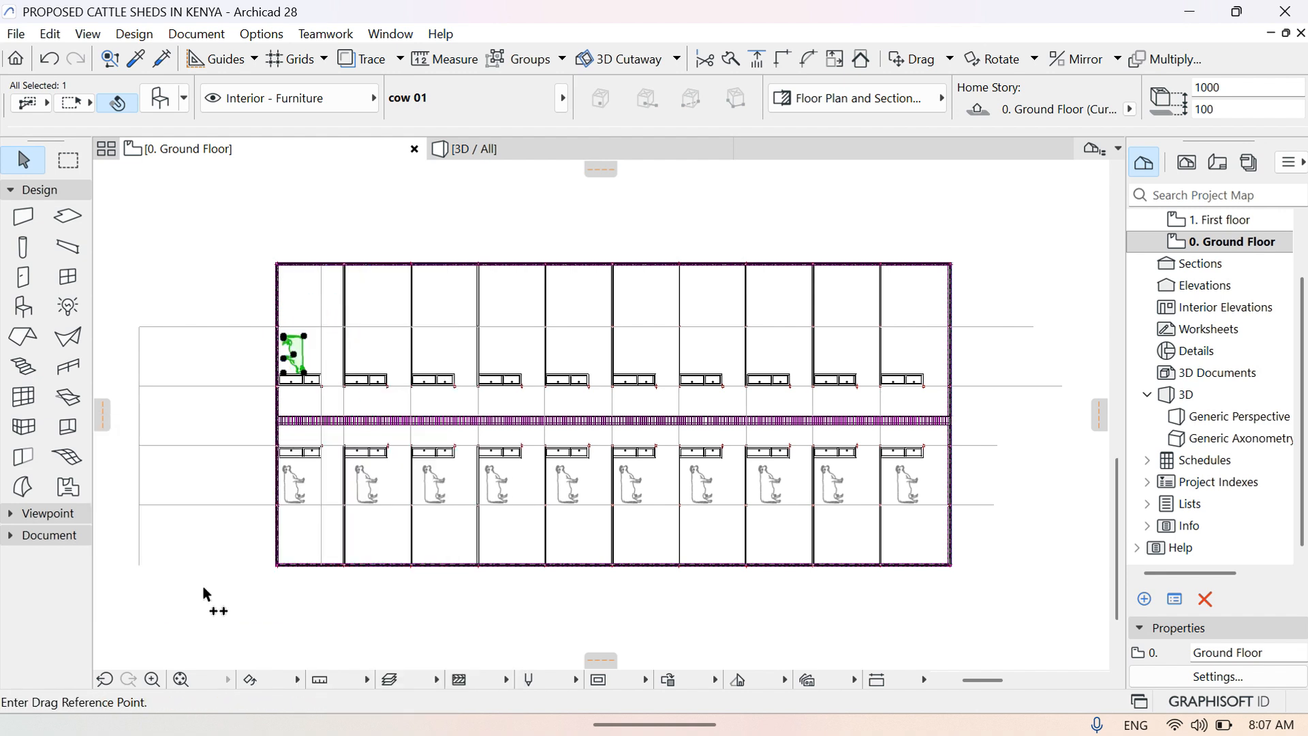
{"action": "left_click", "coordinate": [293, 354]}
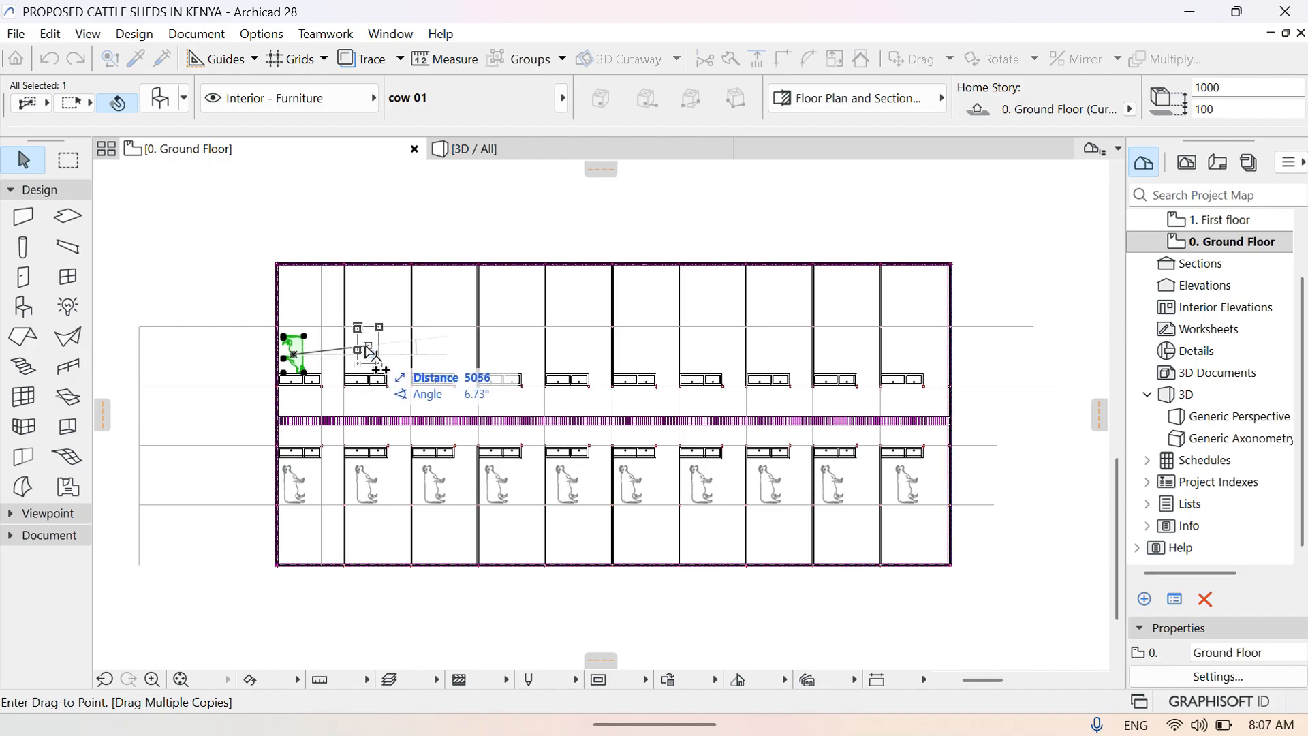
{"action": "left_click", "coordinate": [372, 353]}
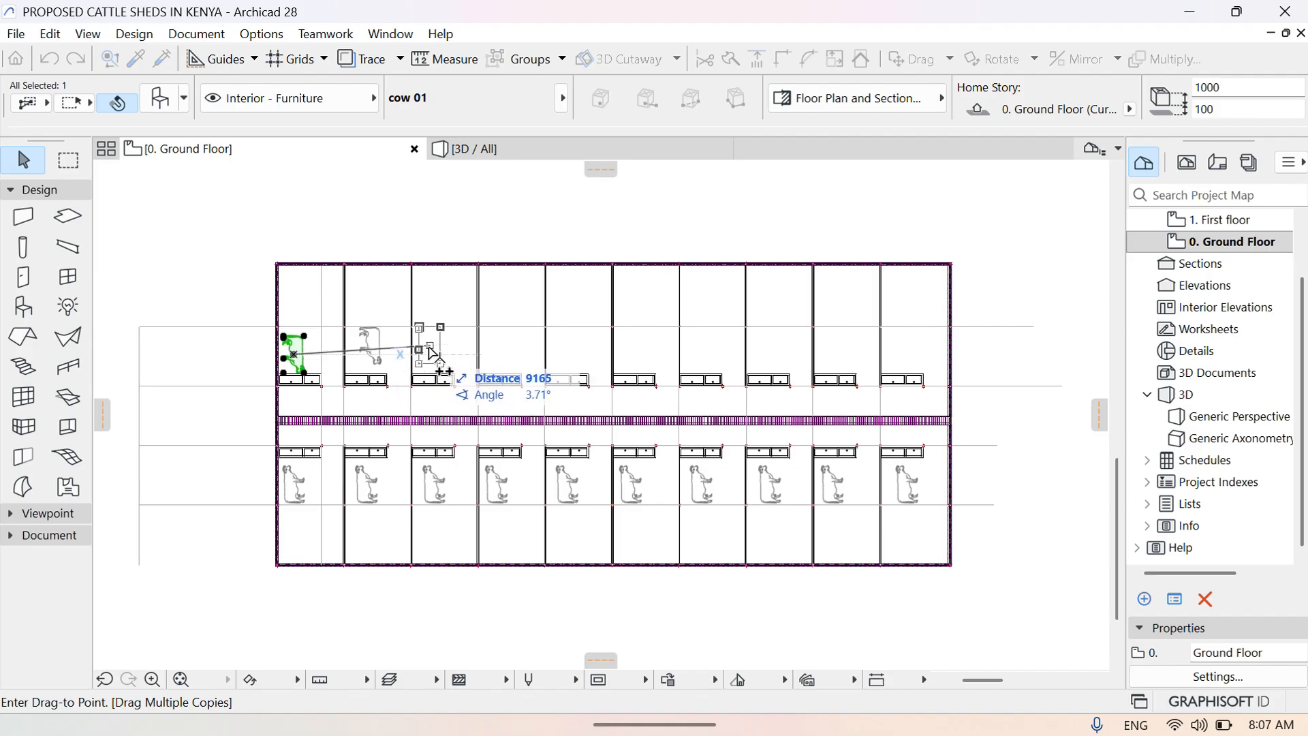
{"action": "left_click", "coordinate": [433, 352]}
{"action": "left_click", "coordinate": [502, 352]}
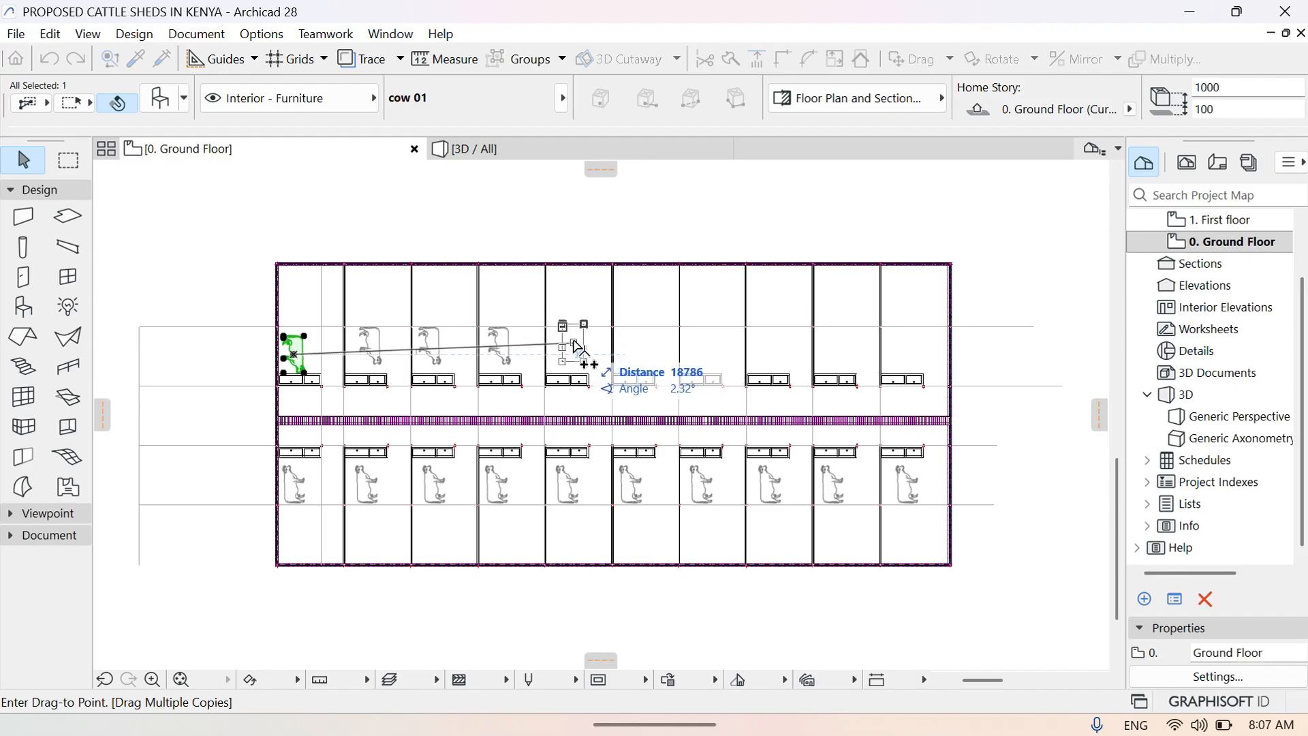
{"action": "left_click", "coordinate": [576, 343]}
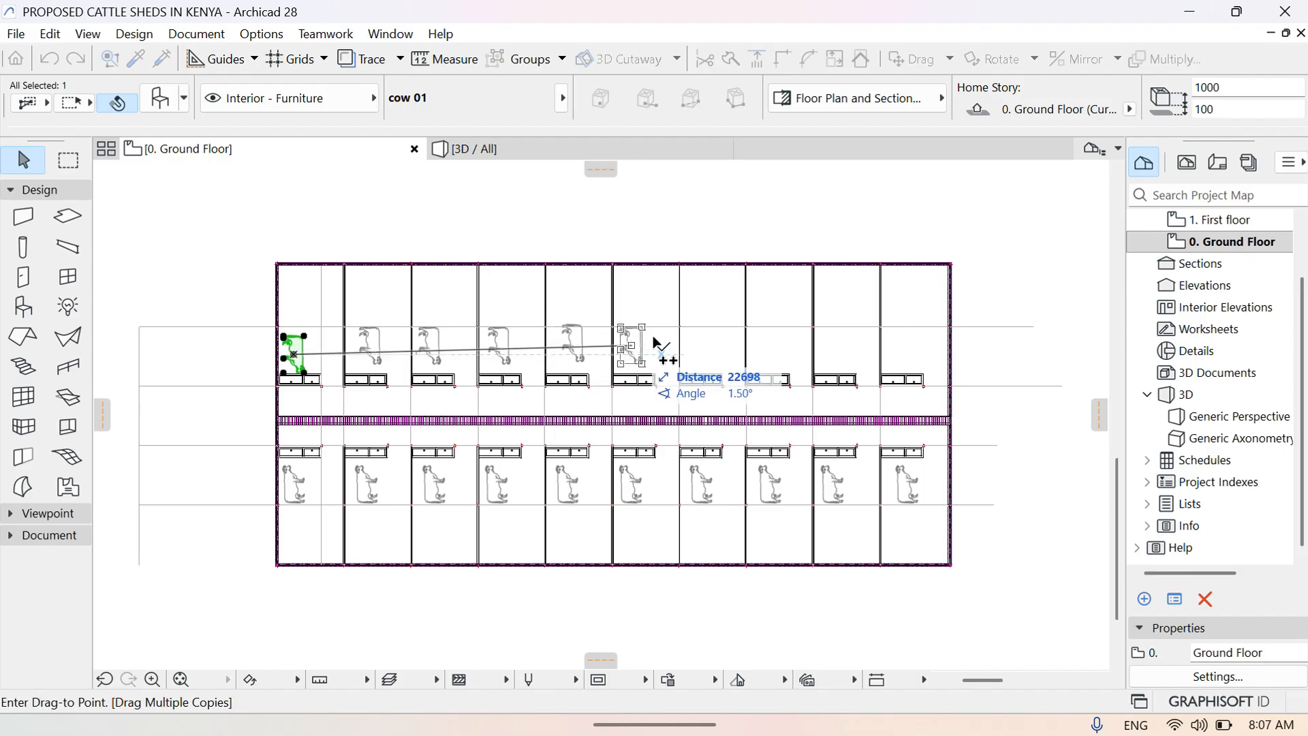
{"action": "left_click", "coordinate": [640, 349]}
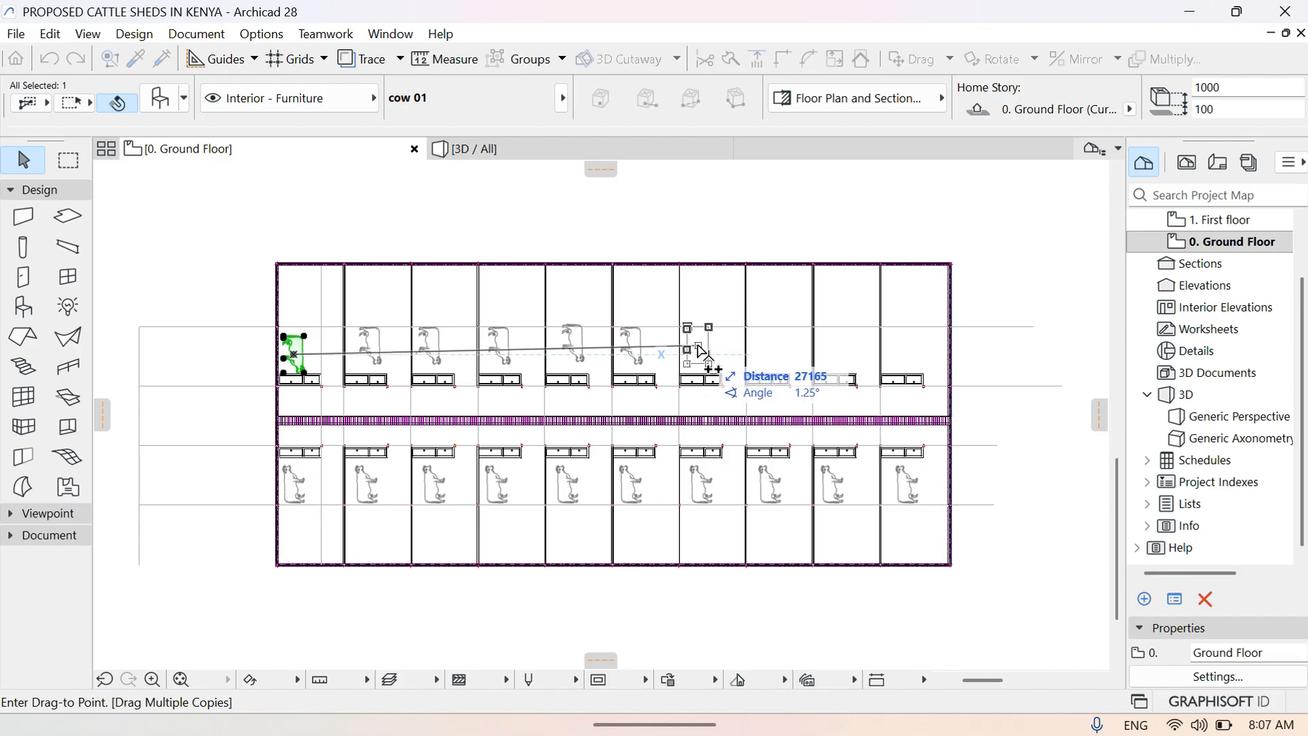
{"action": "left_click", "coordinate": [709, 348]}
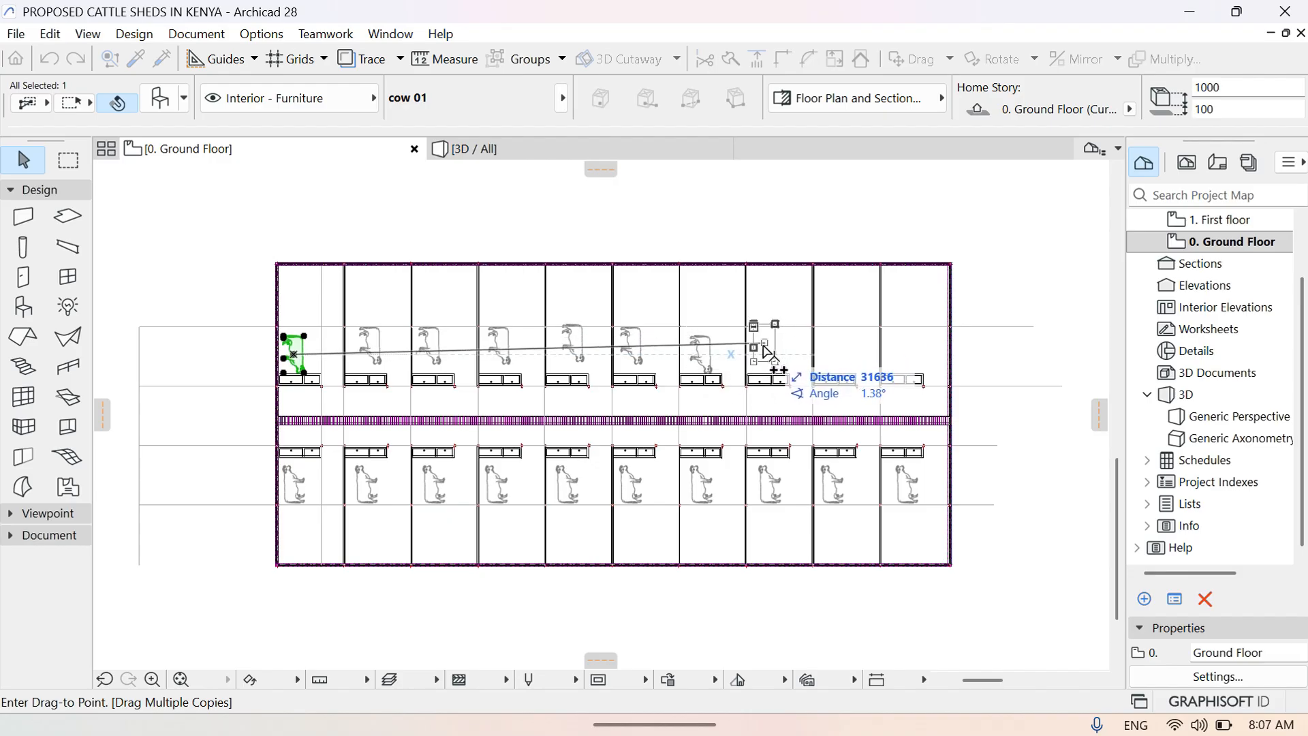
{"action": "left_click", "coordinate": [766, 349]}
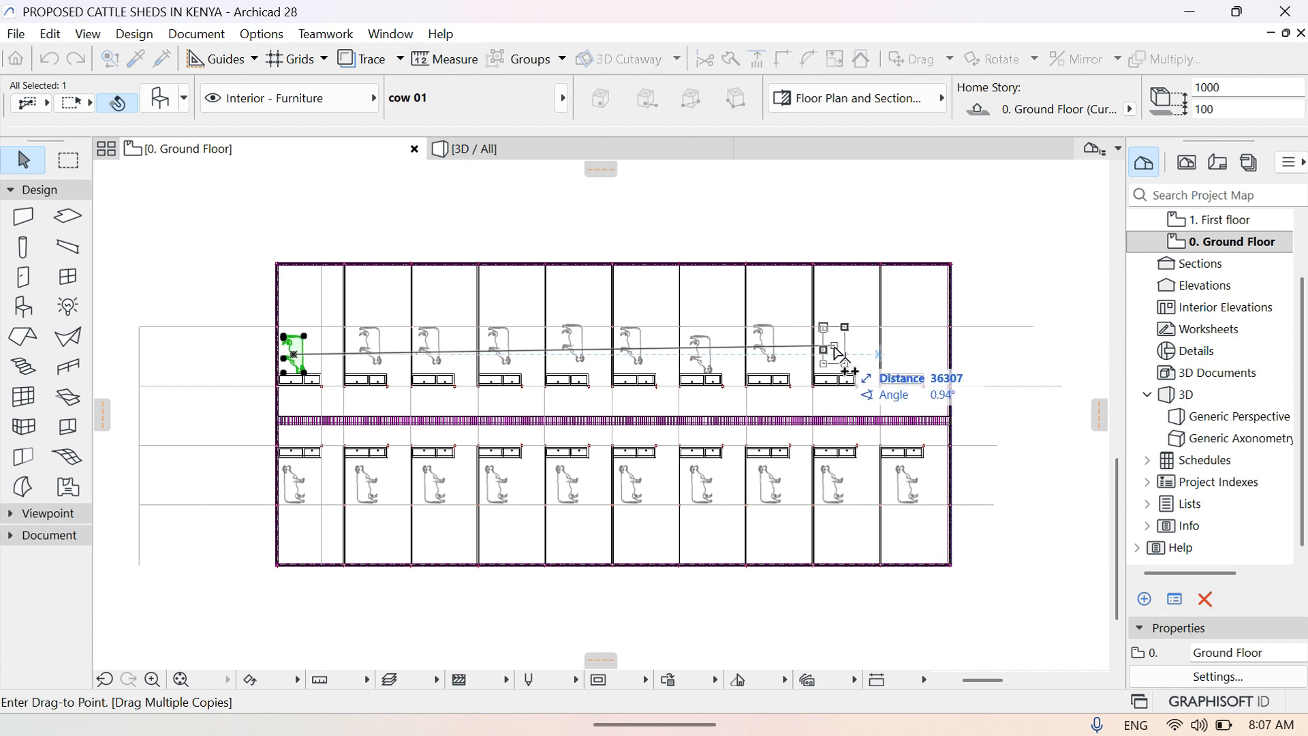
{"action": "left_click", "coordinate": [838, 359]}
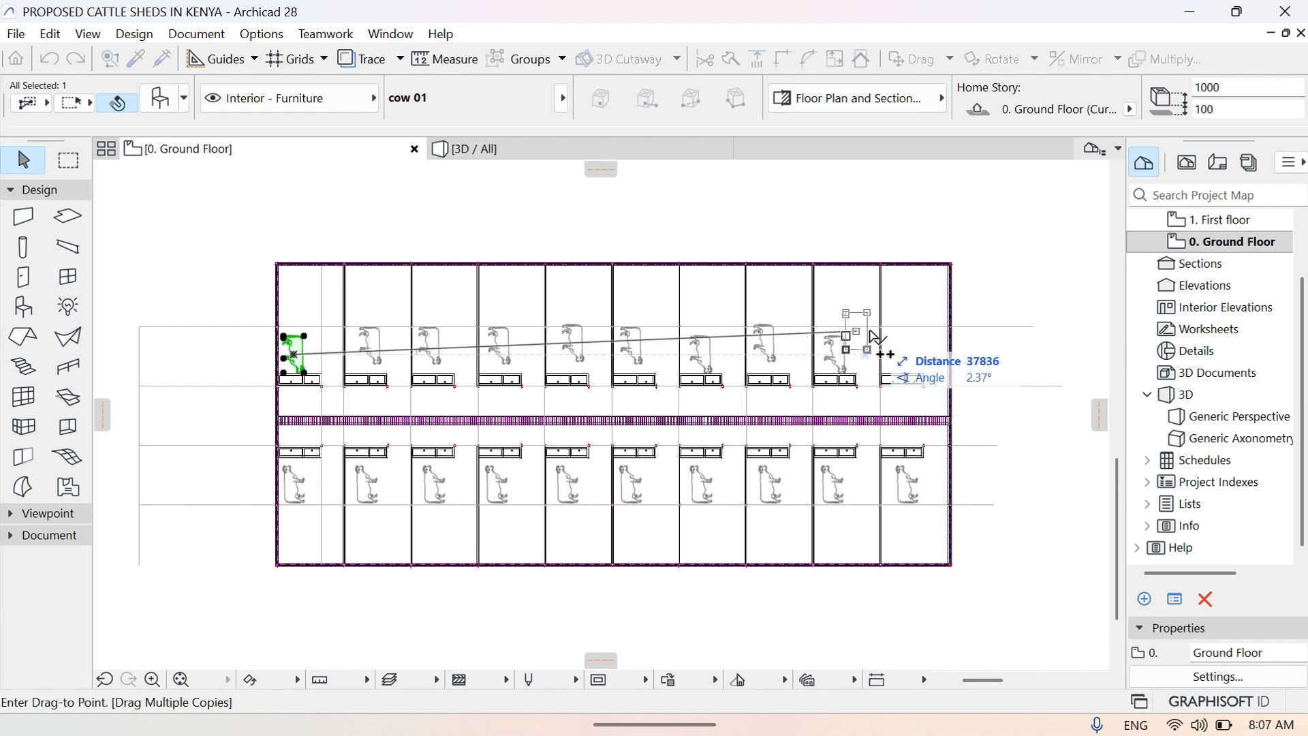
{"action": "left_click", "coordinate": [913, 355]}
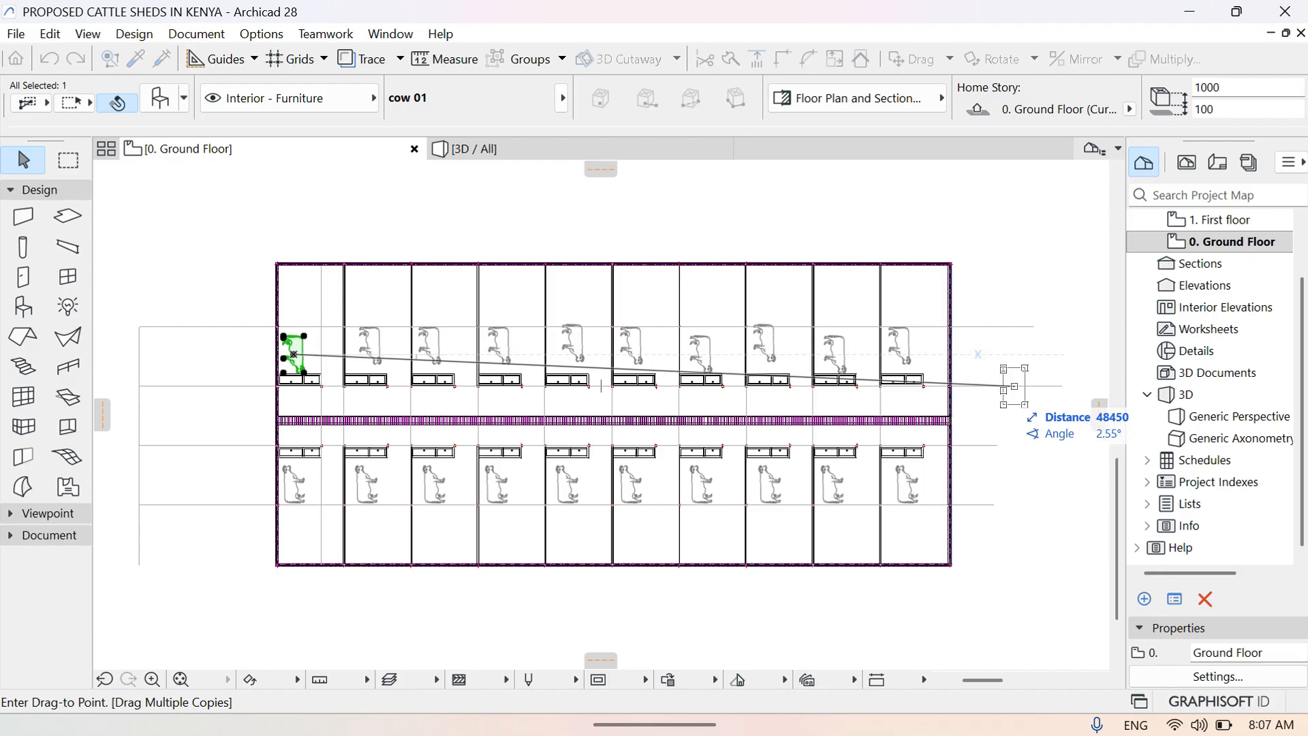
{"action": "key", "text": "Escape"}
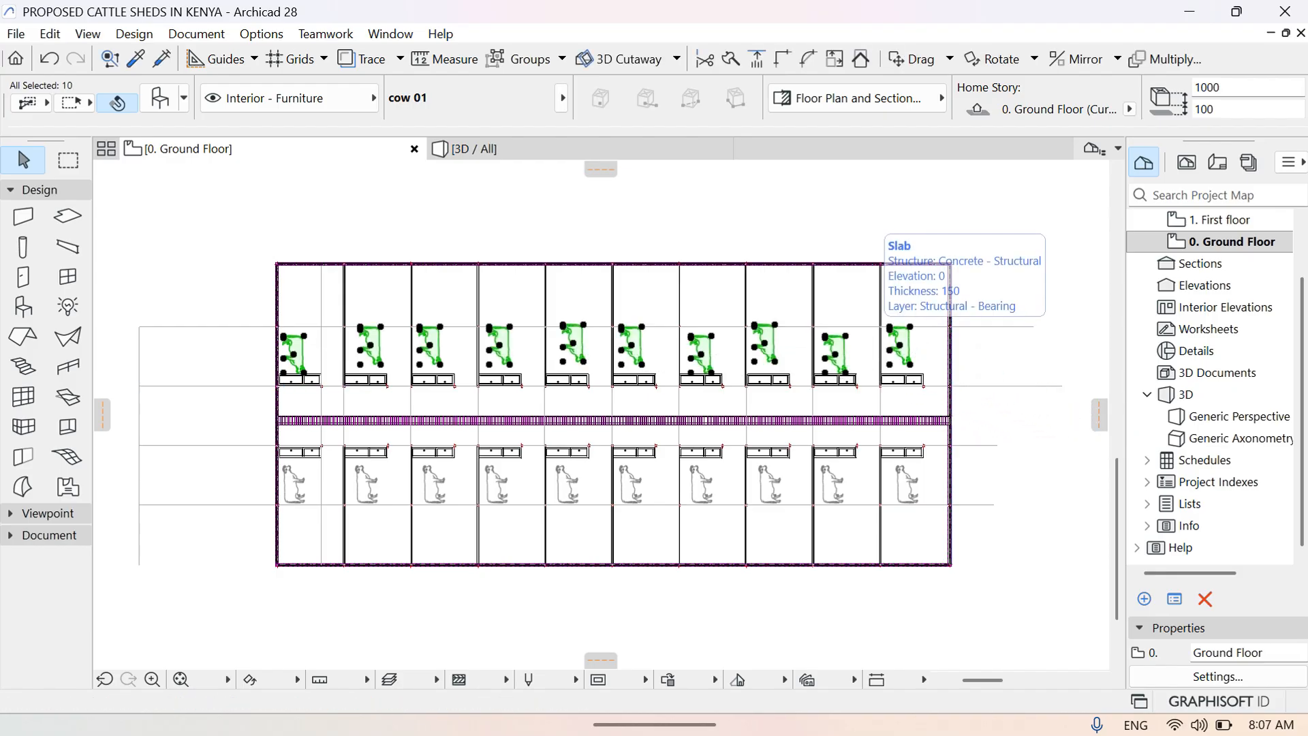
{"action": "key", "text": "Escape"}
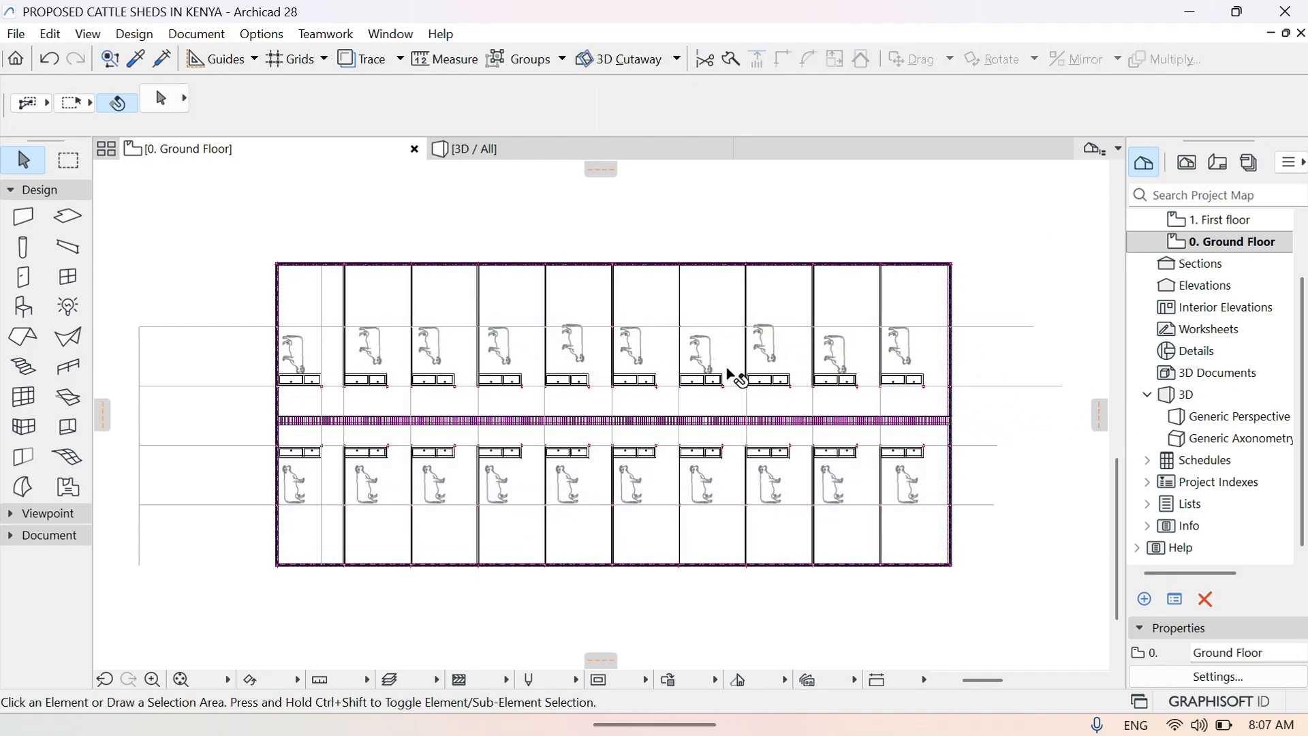
{"action": "left_click", "coordinate": [714, 359]}
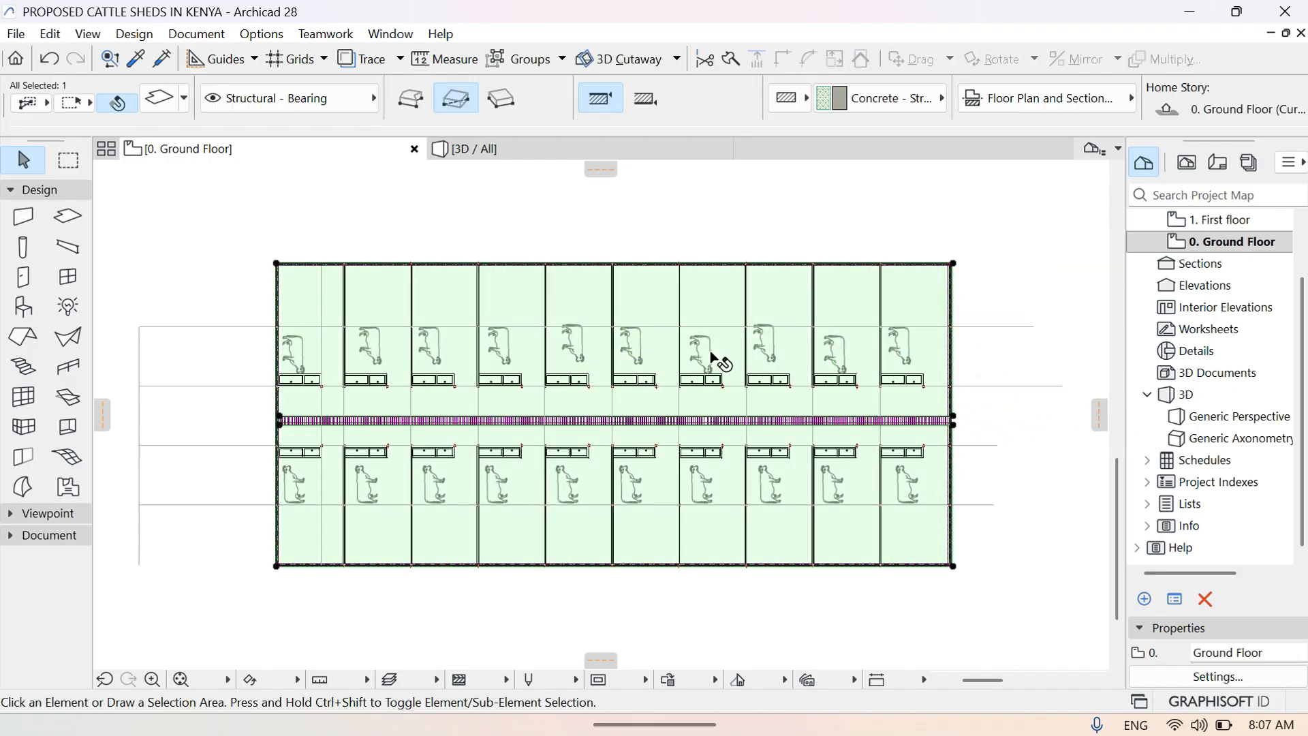
{"action": "left_click", "coordinate": [1014, 407]}
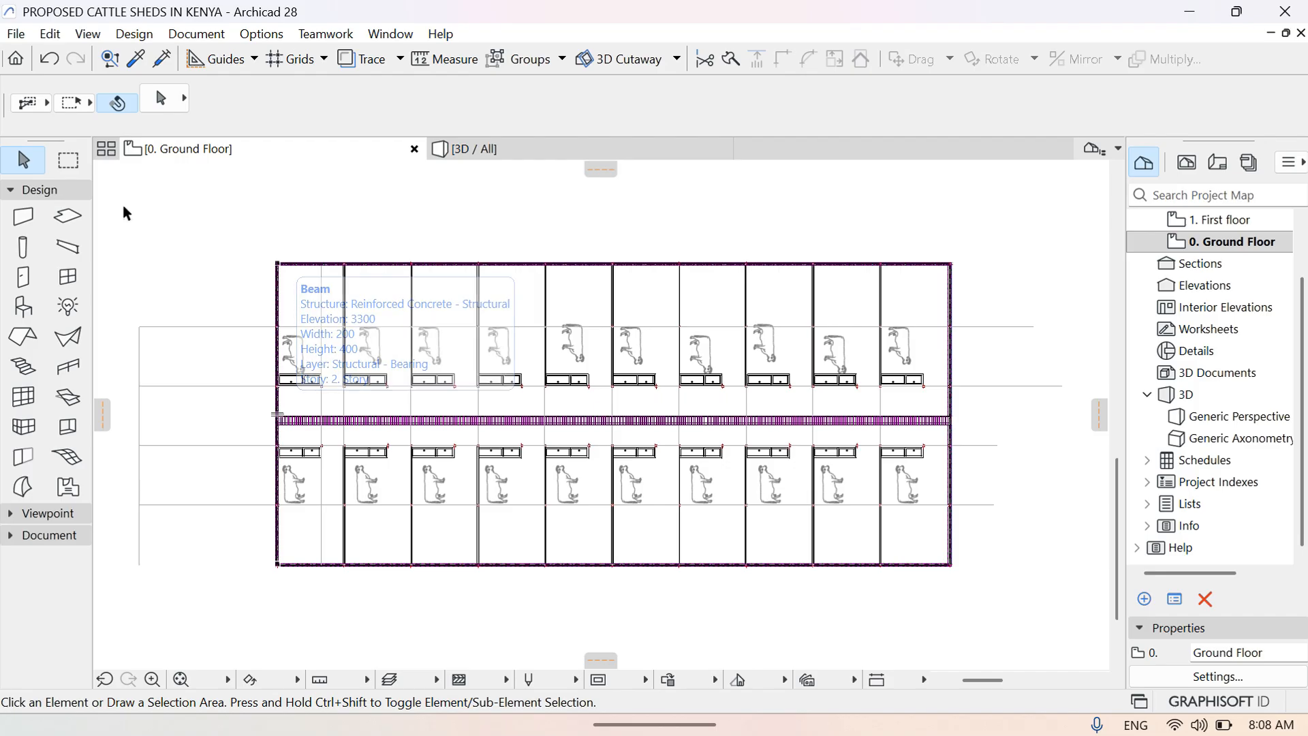
Start the Door tool and choose the Garage Double Door from the garage doors as the default door type
{"action": "left_click", "coordinate": [144, 36]}
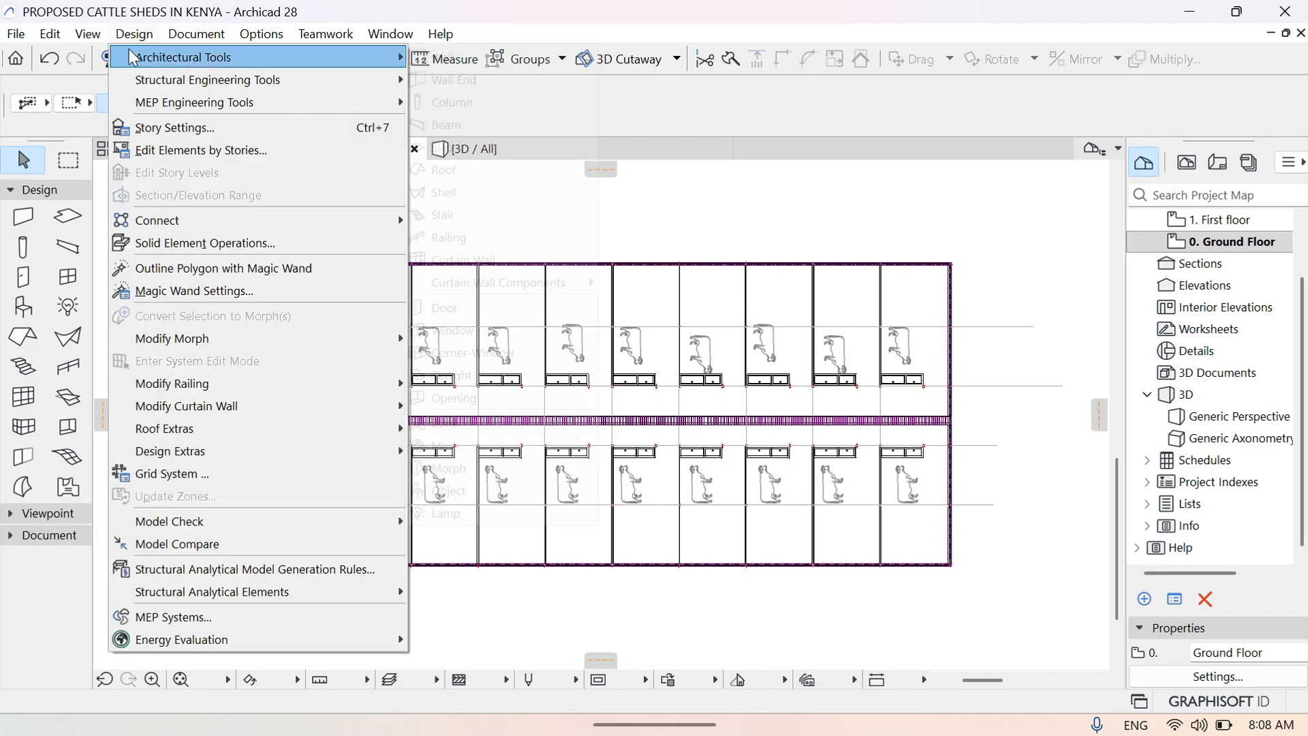
{"action": "mouse_move", "coordinate": [133, 57]}
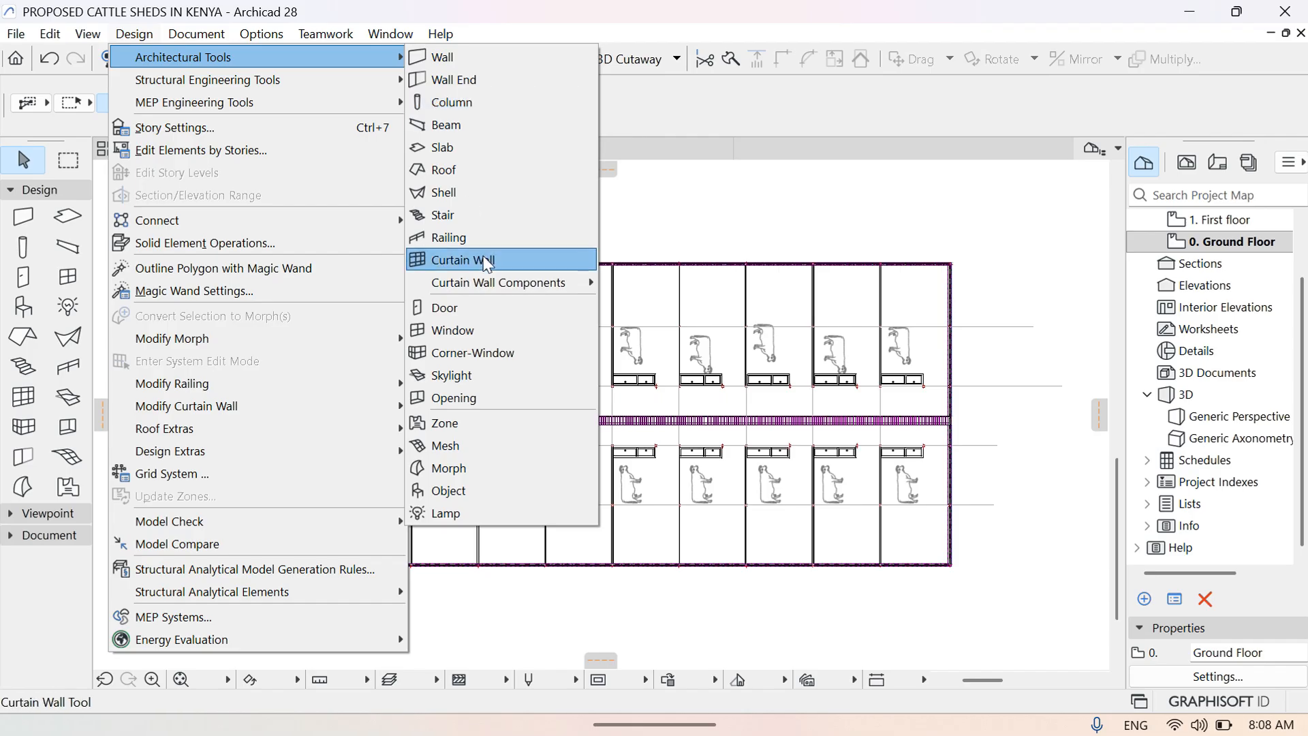
{"action": "left_click", "coordinate": [483, 308]}
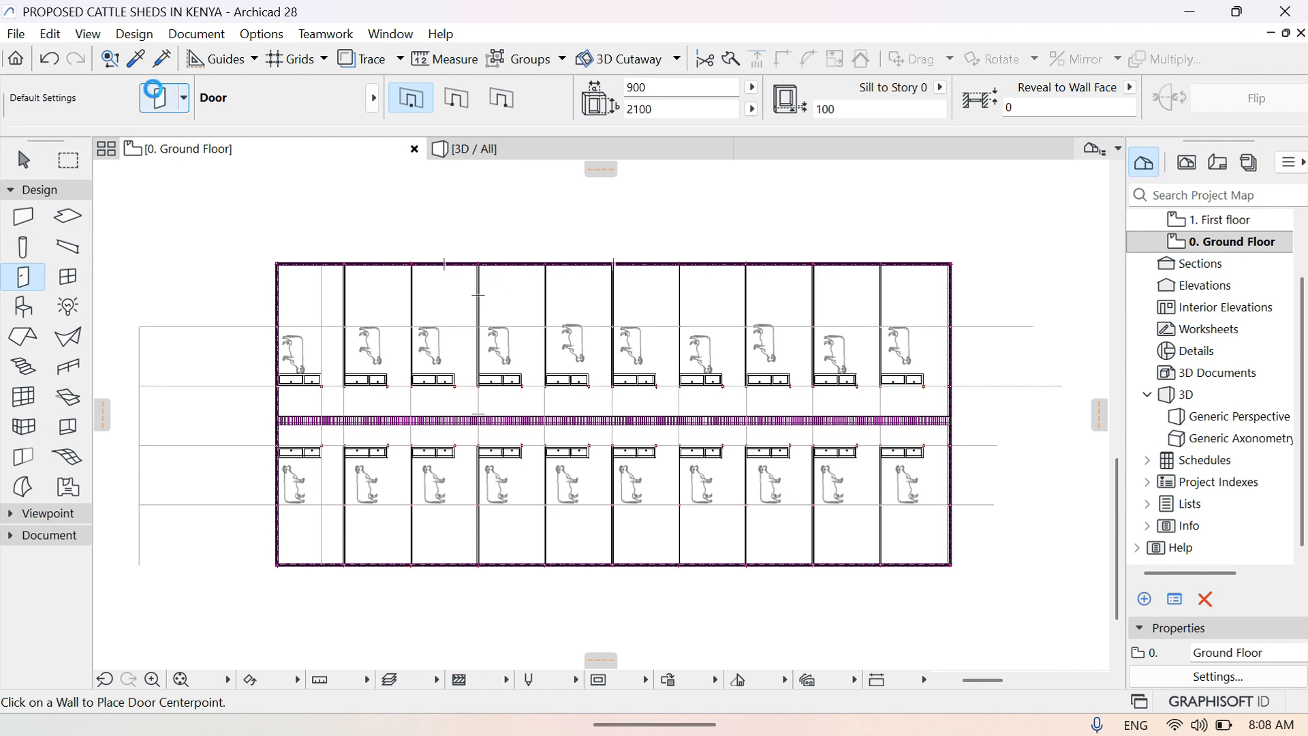
{"action": "left_click", "coordinate": [153, 89]}
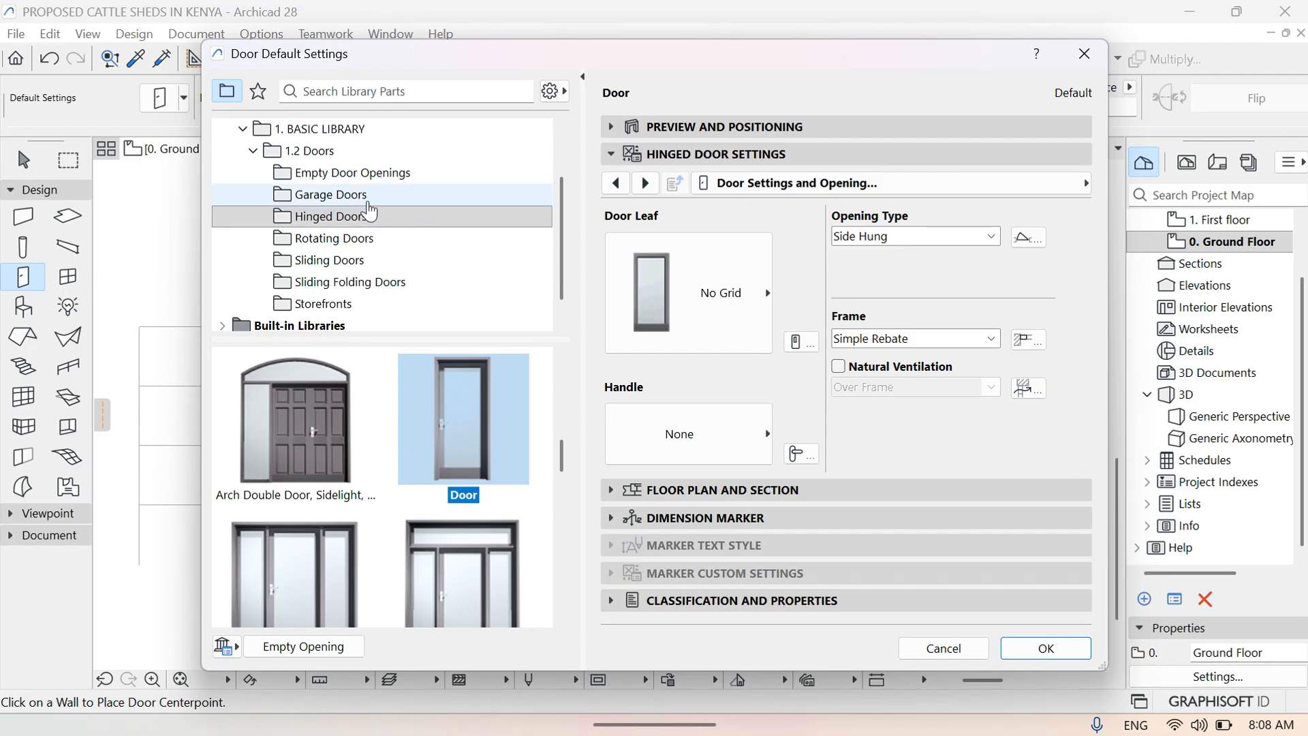
{"action": "left_click", "coordinate": [368, 202]}
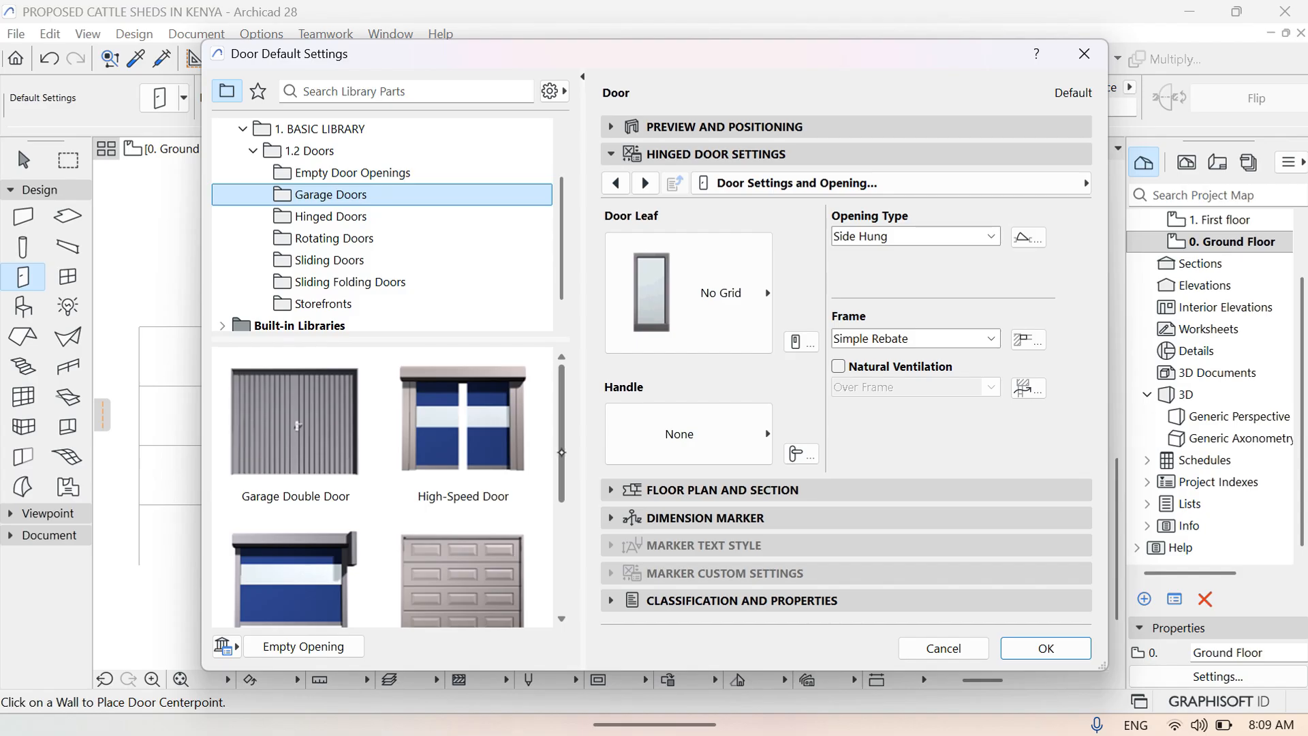
{"action": "mouse_move", "coordinate": [559, 455]}
{"action": "left_mouse_down"}
{"action": "mouse_move", "coordinate": [562, 555]}
{"action": "mouse_move", "coordinate": [571, 436]}
{"action": "mouse_move", "coordinate": [571, 451]}
{"action": "left_mouse_up"}
{"action": "left_click", "coordinate": [301, 426]}
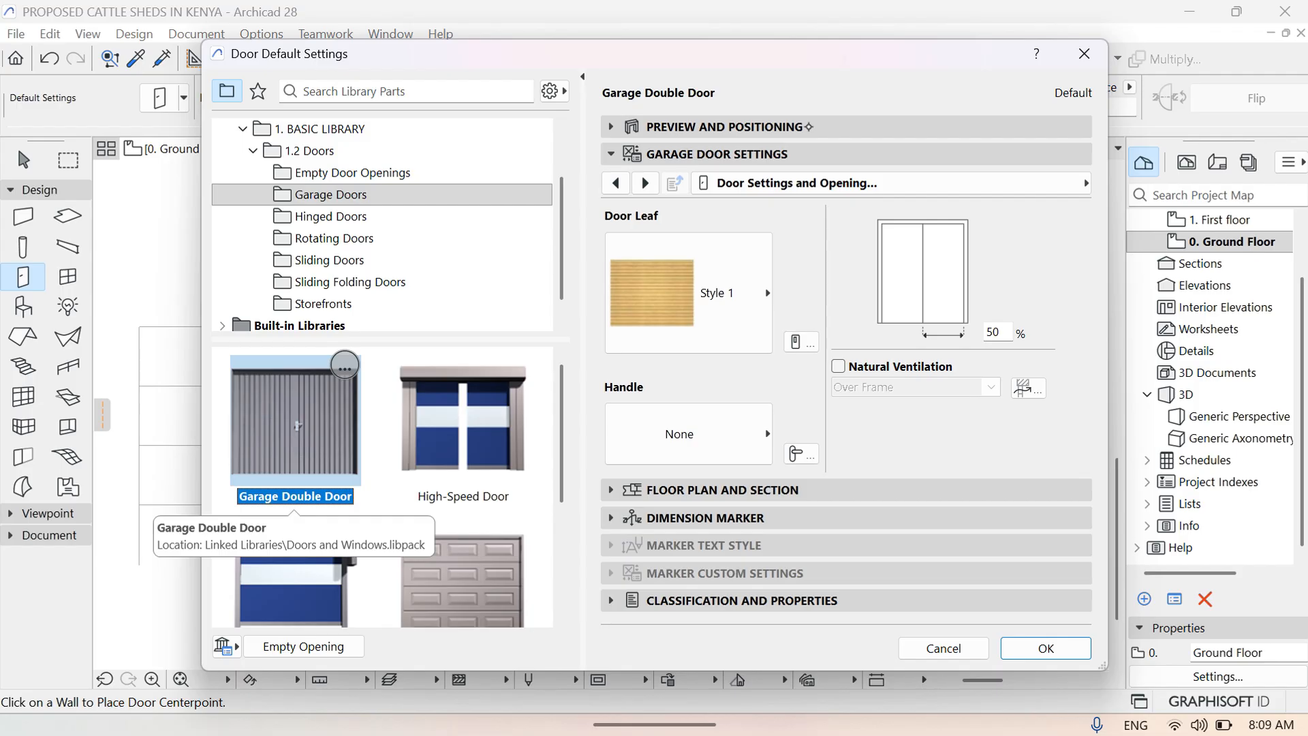
Set the default garage double door's width to 3000 mm
{"action": "left_click", "coordinate": [812, 125]}
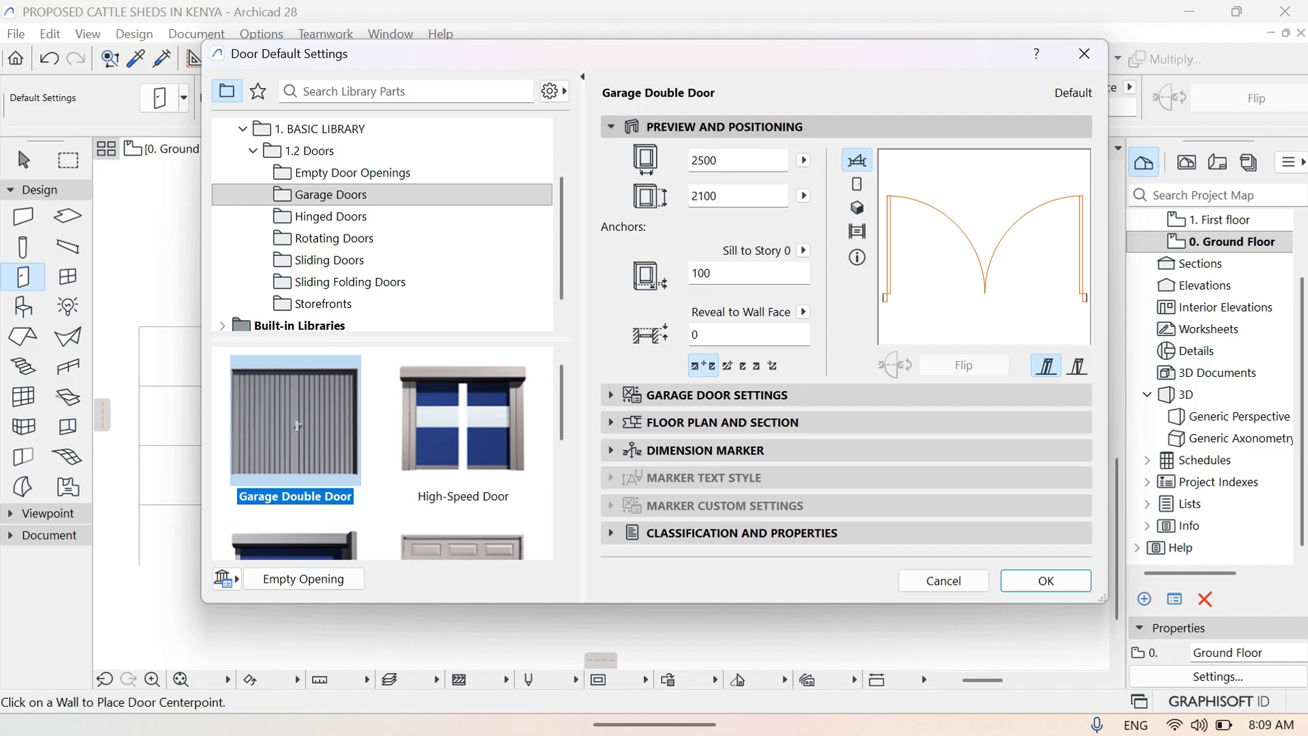
{"action": "left_click", "coordinate": [739, 161]}
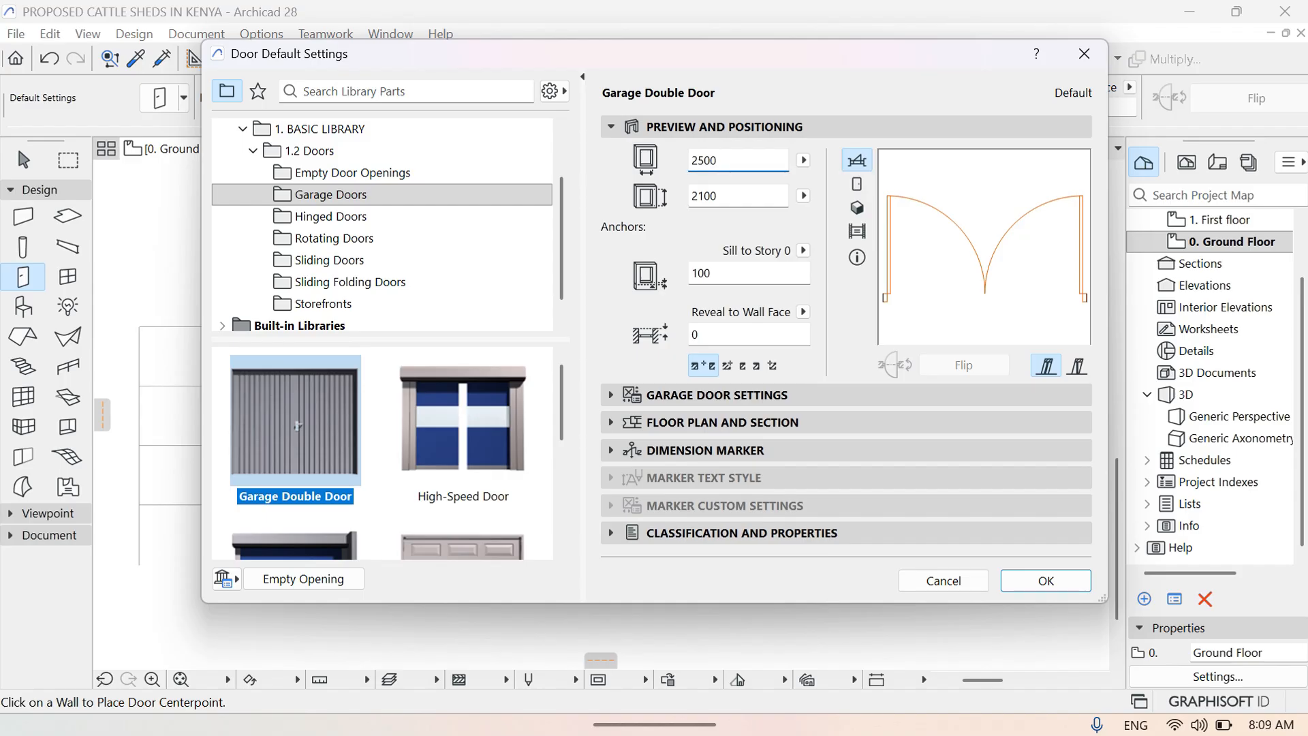
{"action": "key", "text": "BackSpace"}
{"action": "key", "text": "BackSpace"}
{"action": "key", "text": "BackSpace"}
{"action": "key", "text": "BackSpace"}
{"action": "type", "text": "3000"}
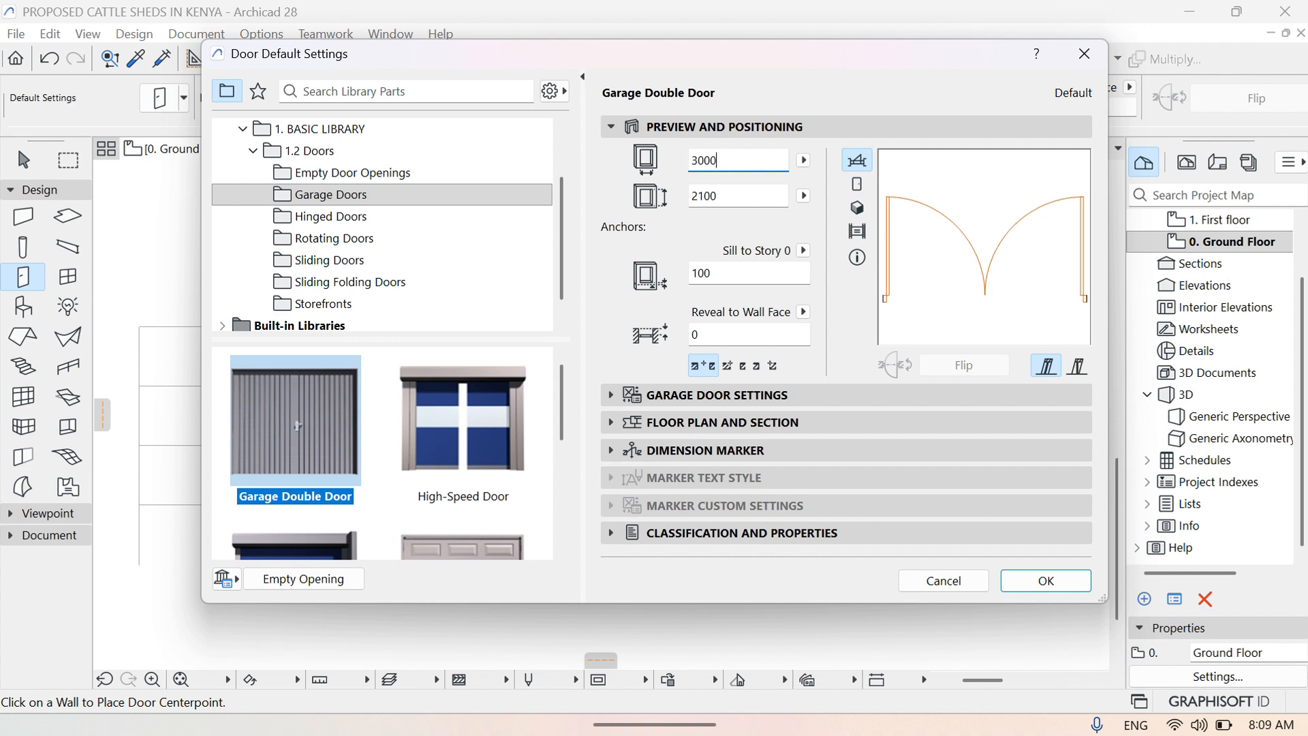
Change the garage double door's leaf design to Style 5
{"action": "left_click", "coordinate": [787, 396]}
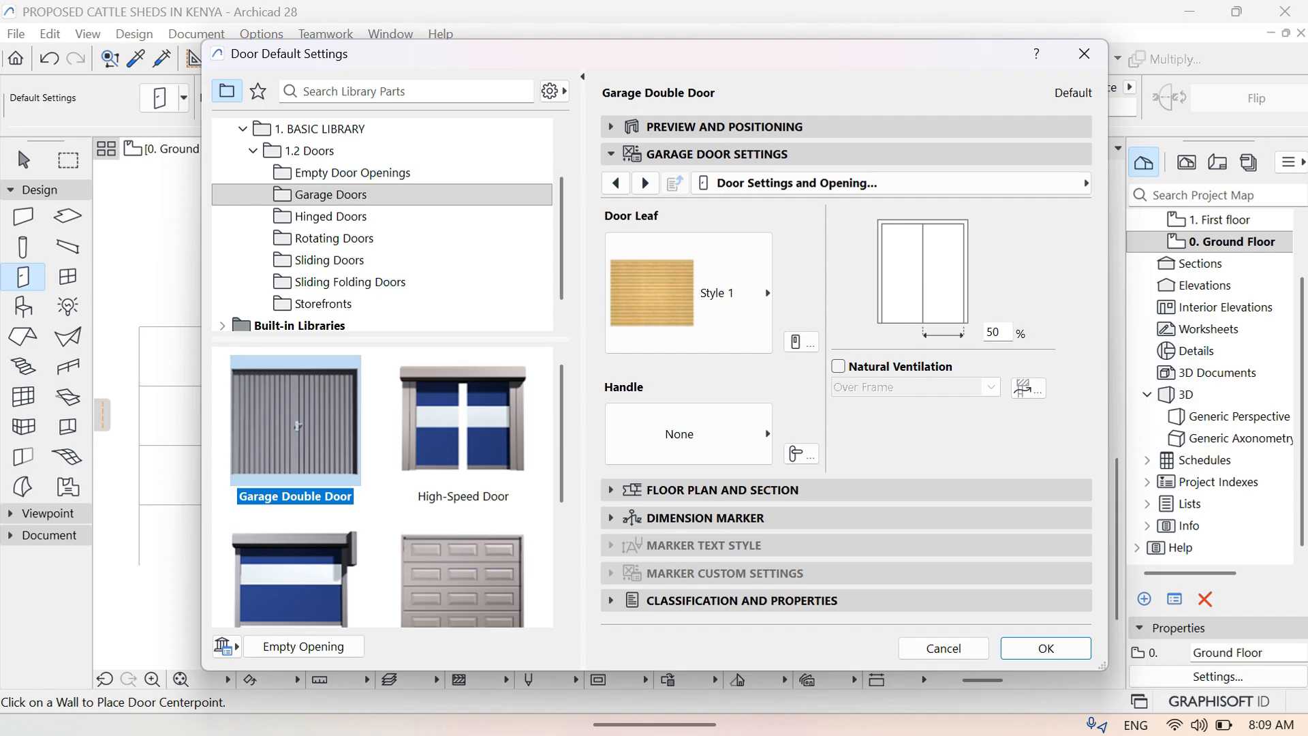
{"action": "left_click", "coordinate": [766, 291]}
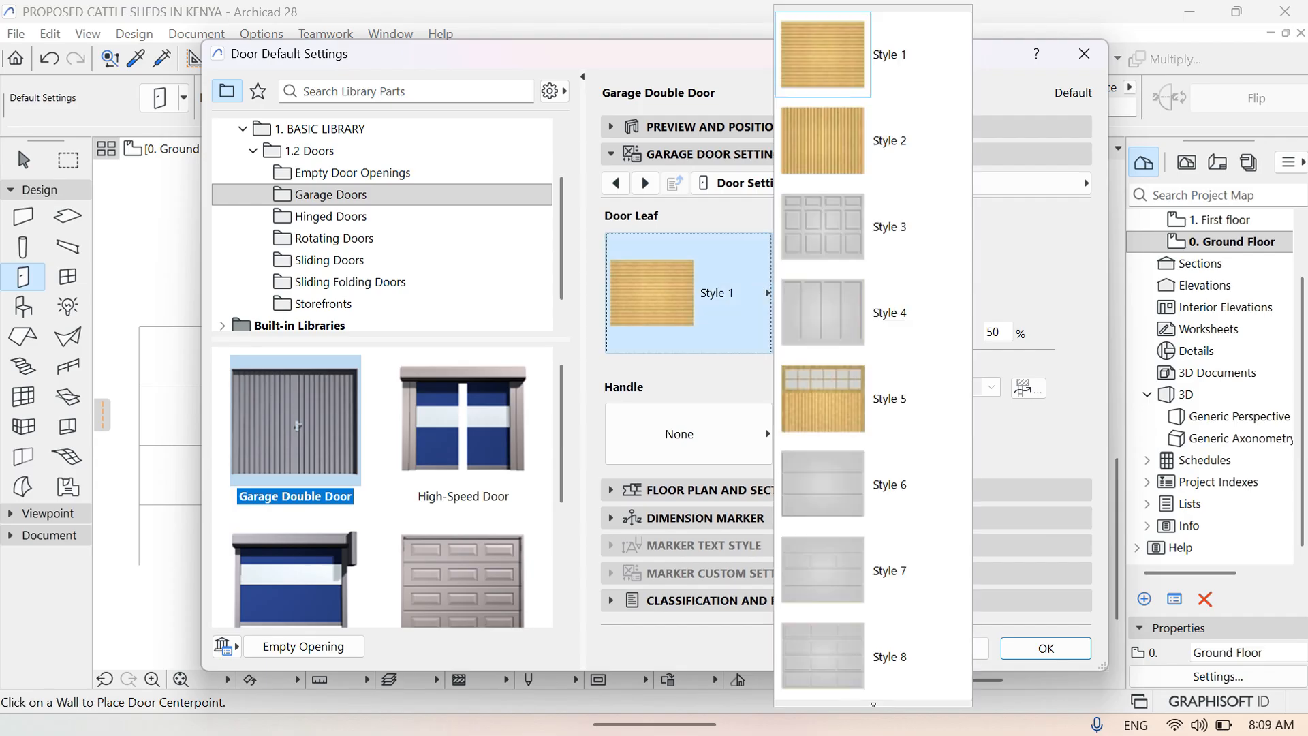
{"action": "scroll", "coordinate": [872, 354], "scroll_direction": "down", "scroll_amount": 1}
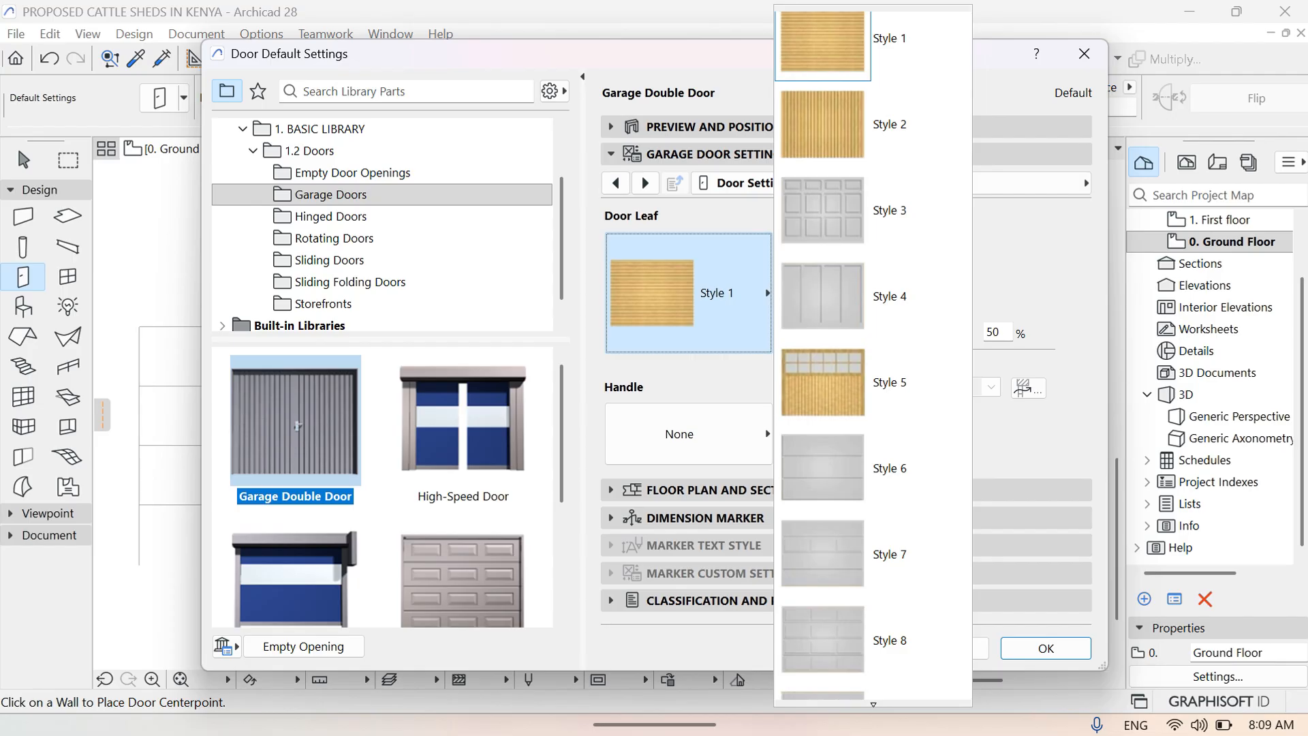
{"action": "scroll", "coordinate": [862, 682], "scroll_direction": "down", "scroll_amount": 5}
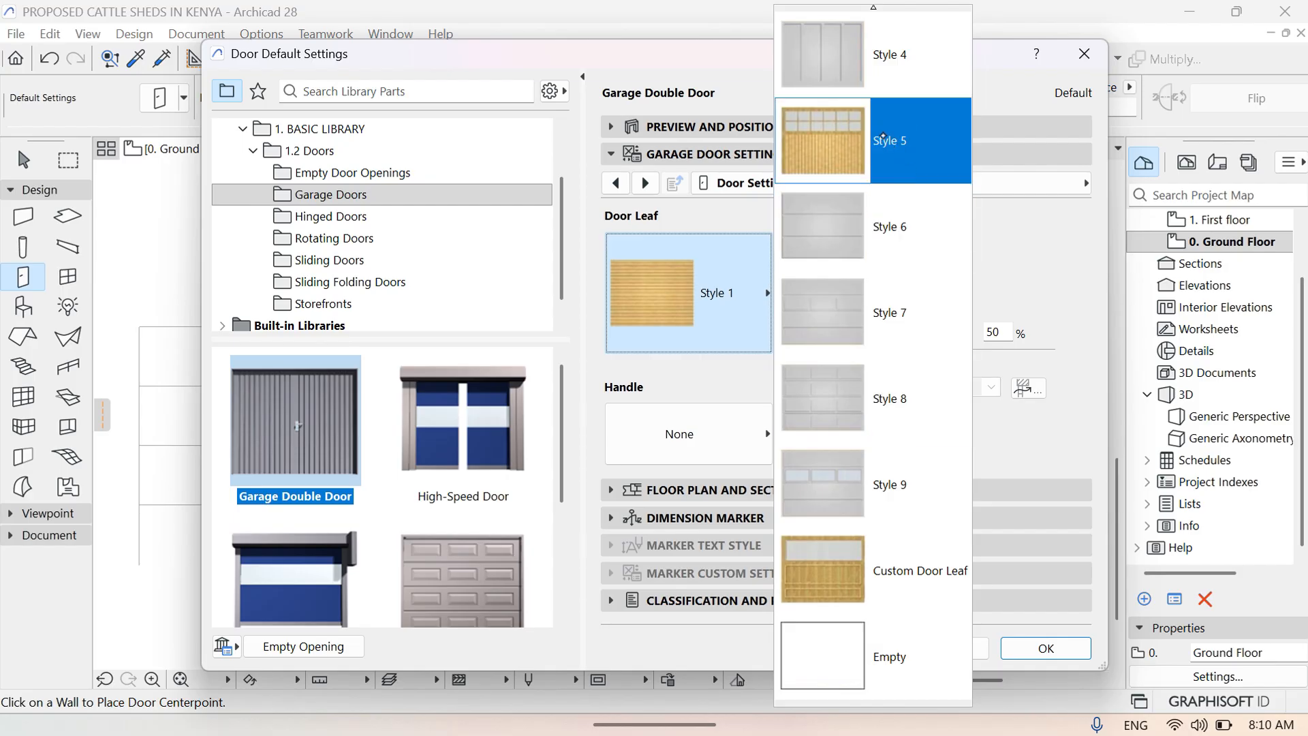
{"action": "left_click", "coordinate": [884, 130]}
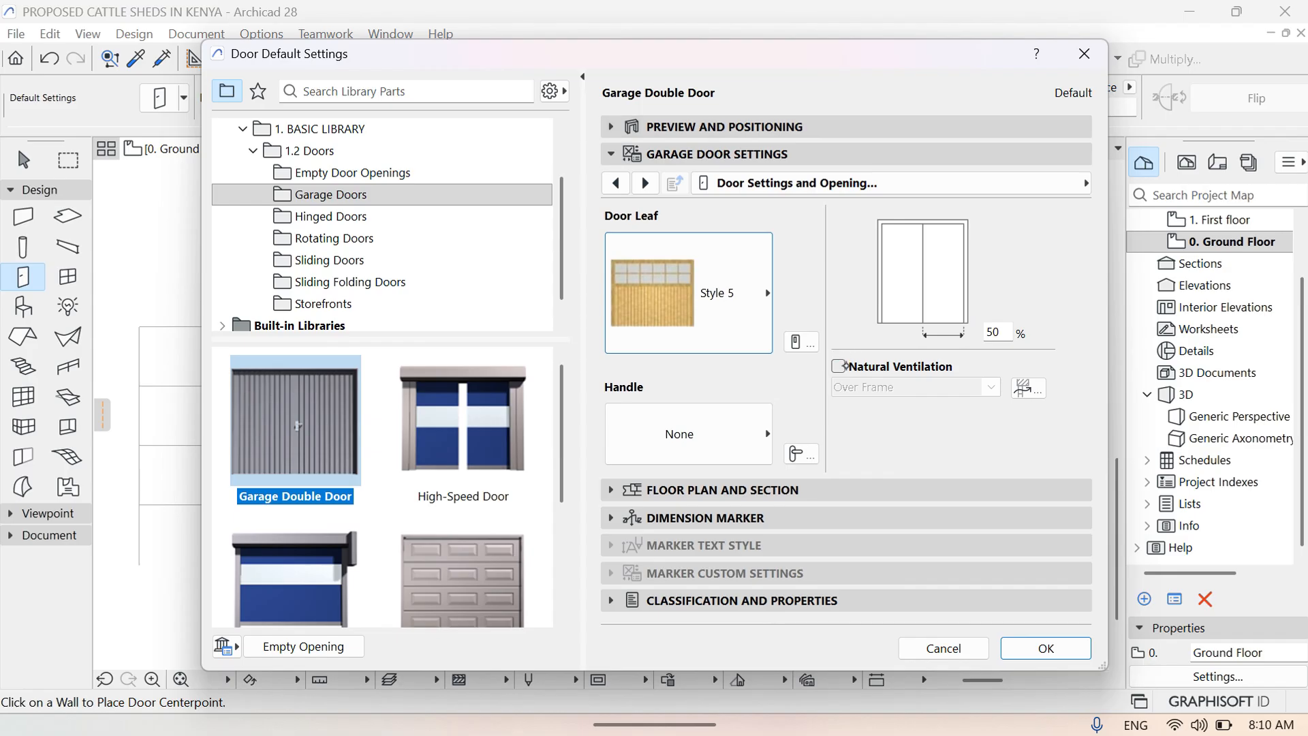
Enable natural ventilation for the garage double door and give it the Fix Handle 3 handle
{"action": "left_click", "coordinate": [838, 366]}
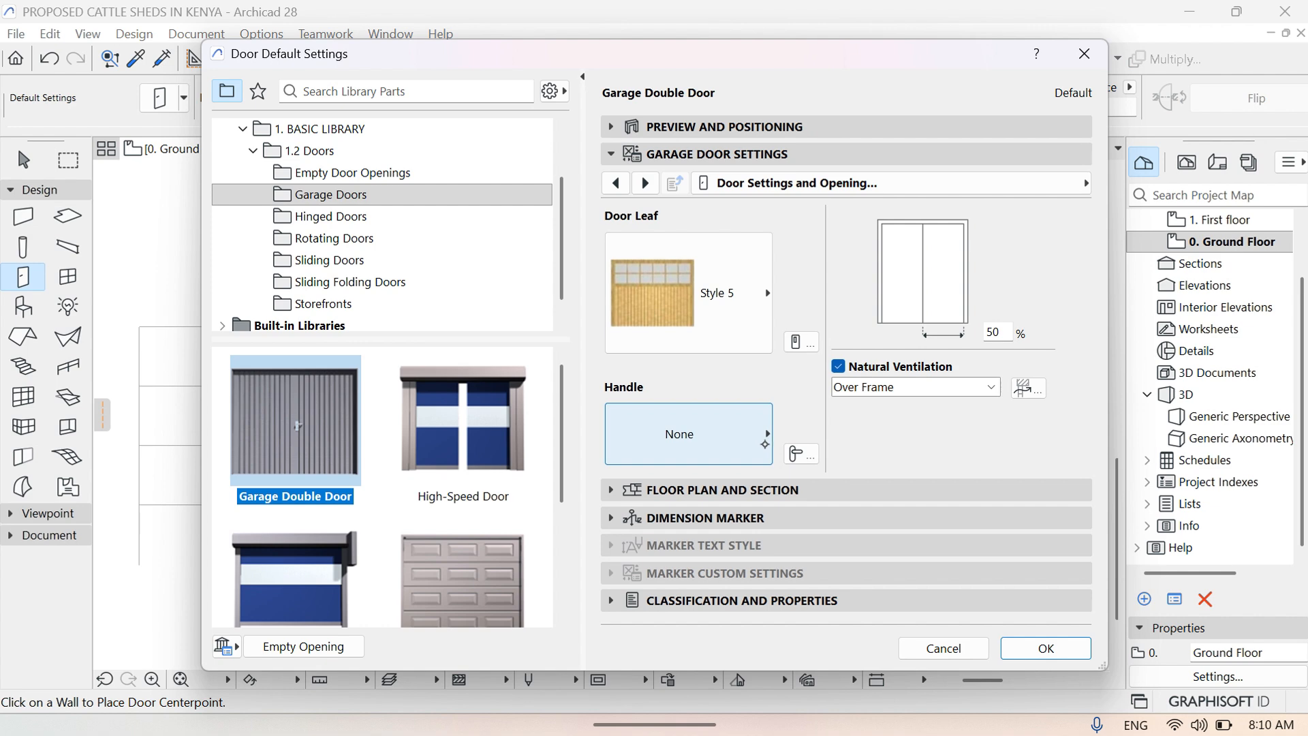
{"action": "left_click", "coordinate": [757, 428]}
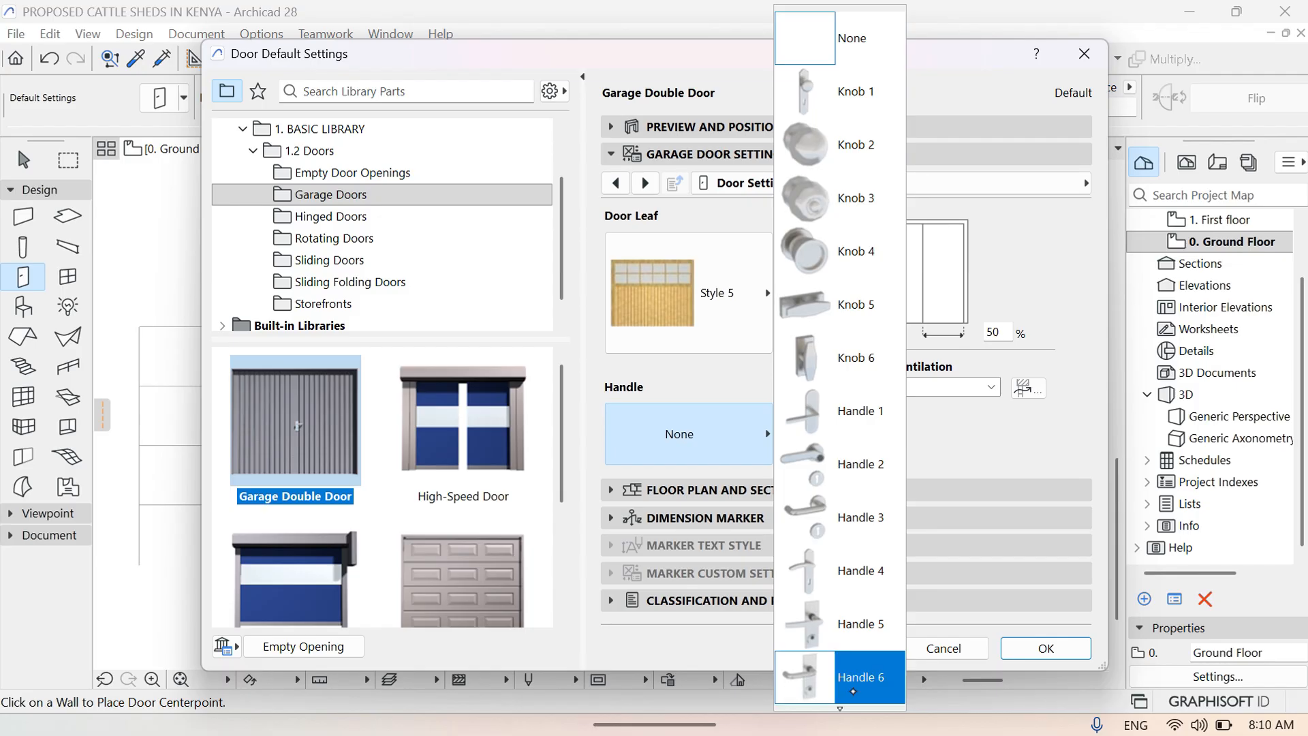
{"action": "scroll", "coordinate": [852, 692], "scroll_direction": "down", "scroll_amount": 3}
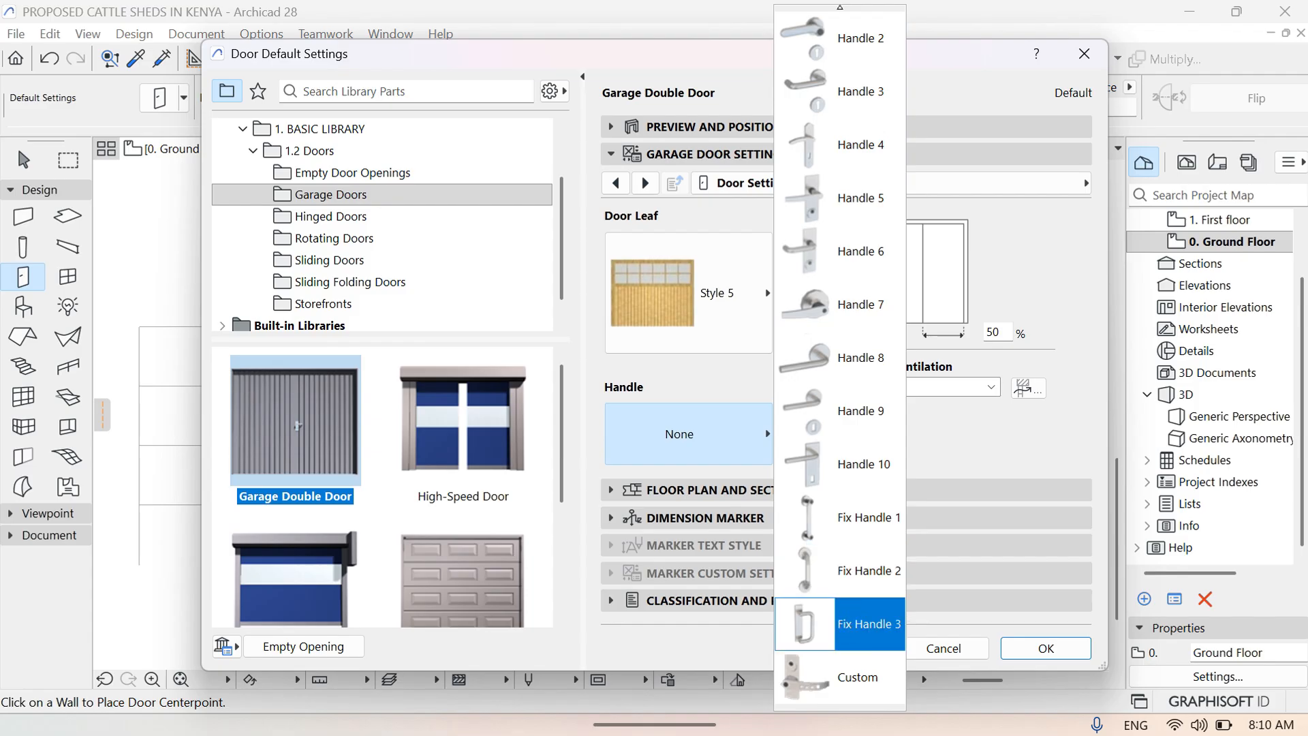
{"action": "left_click", "coordinate": [839, 623]}
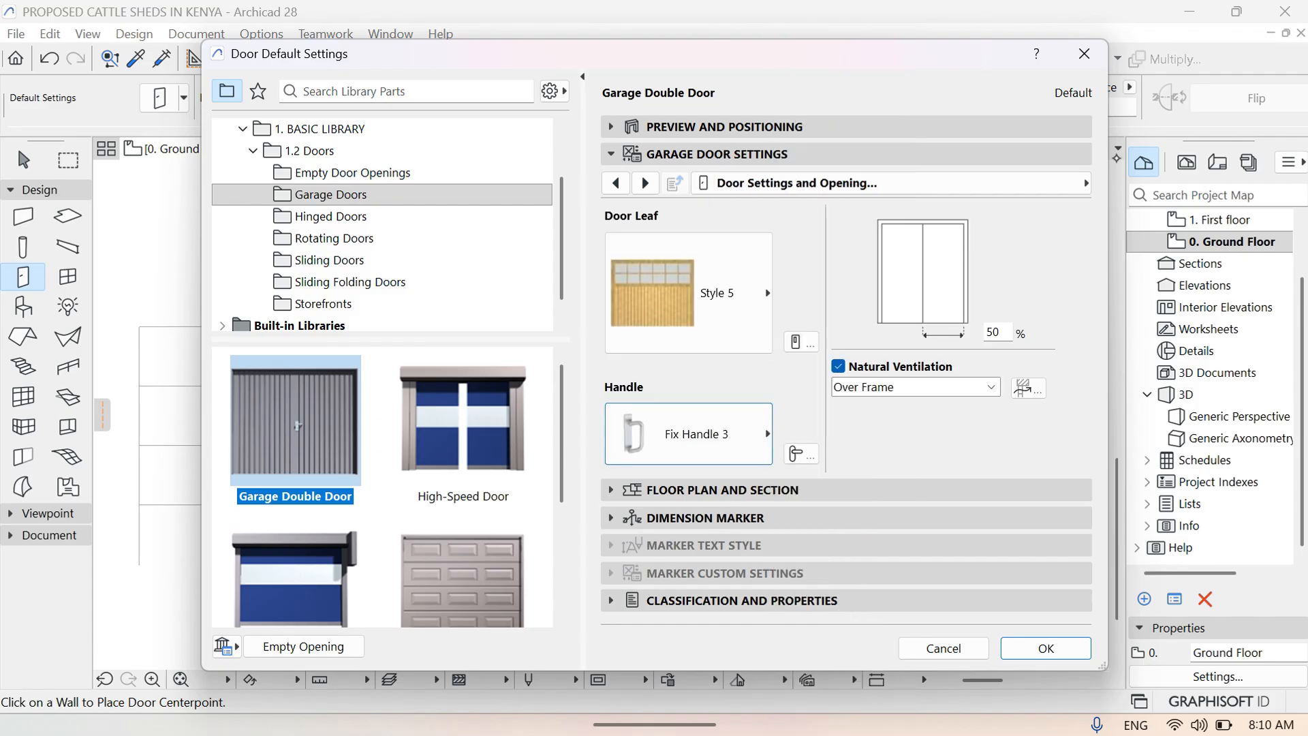
Review the garage double door's frame, leaf, and floor plan and section settings, then accept the door defaults
{"action": "left_click", "coordinate": [1085, 183]}
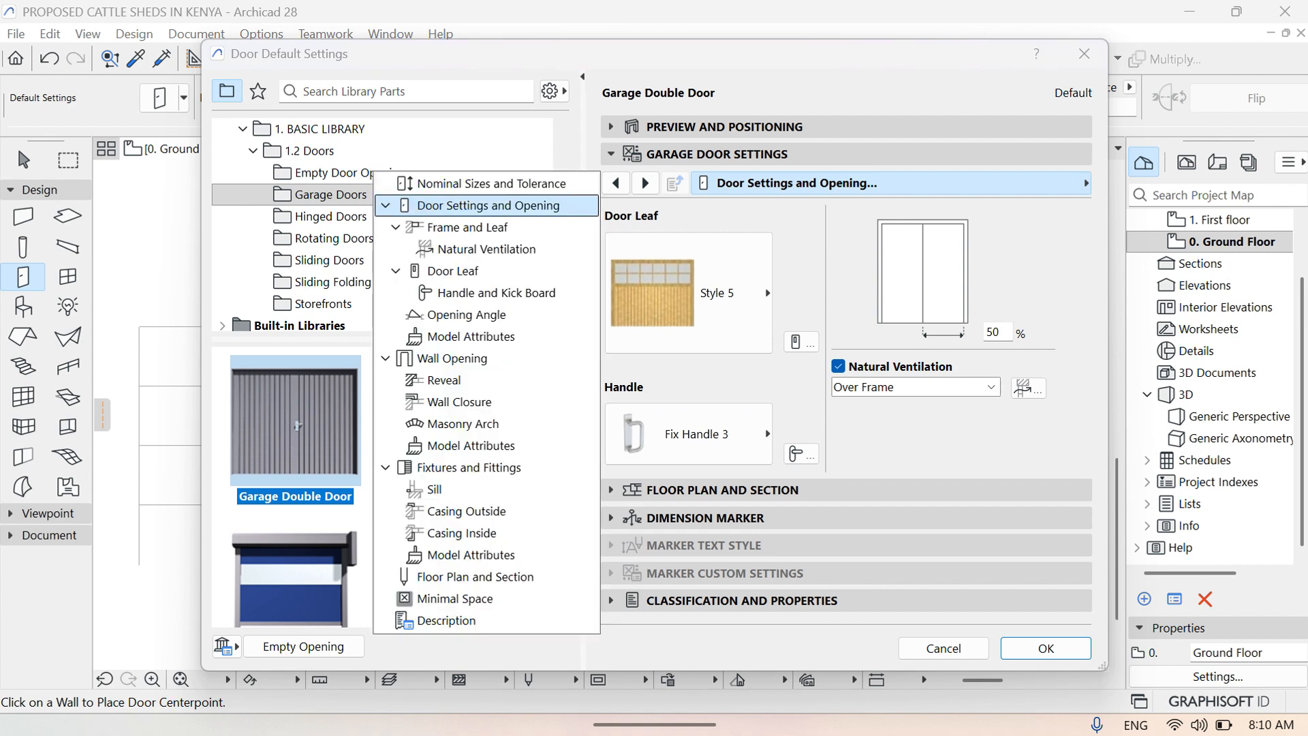
{"action": "left_click", "coordinate": [470, 227]}
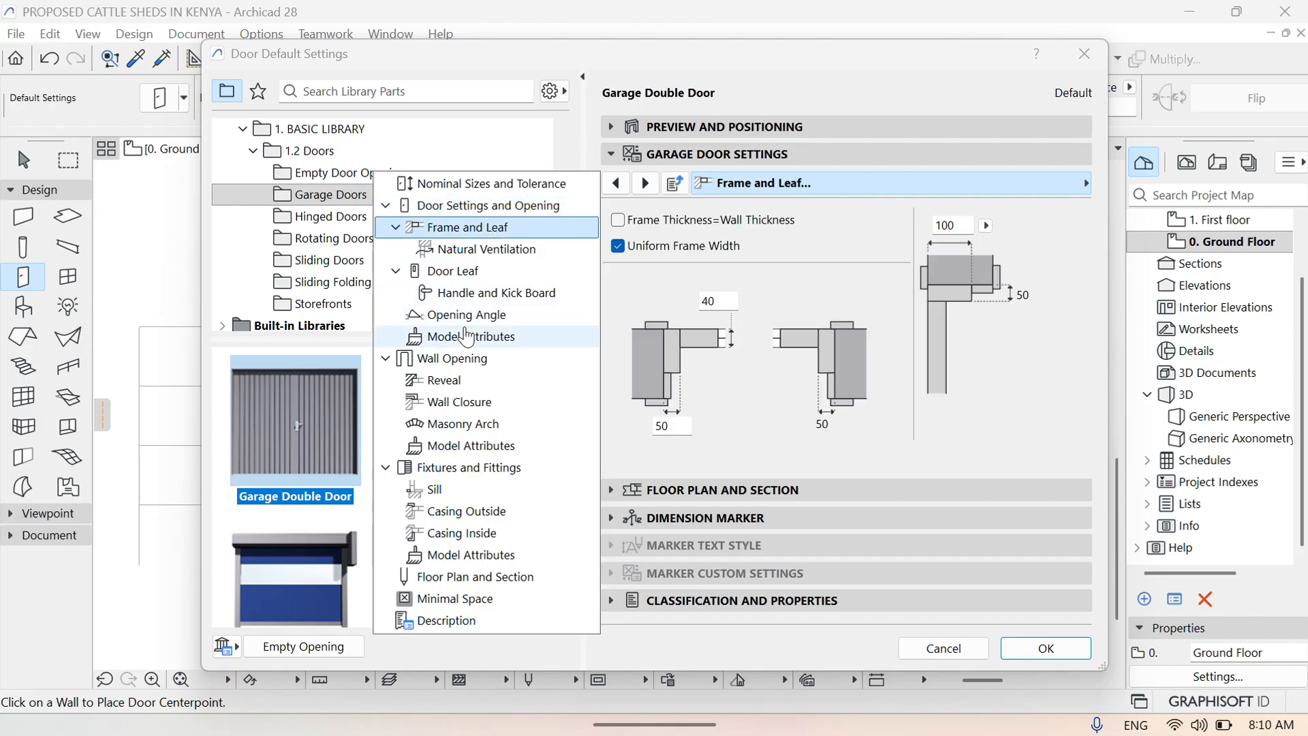
{"action": "left_click", "coordinate": [493, 280]}
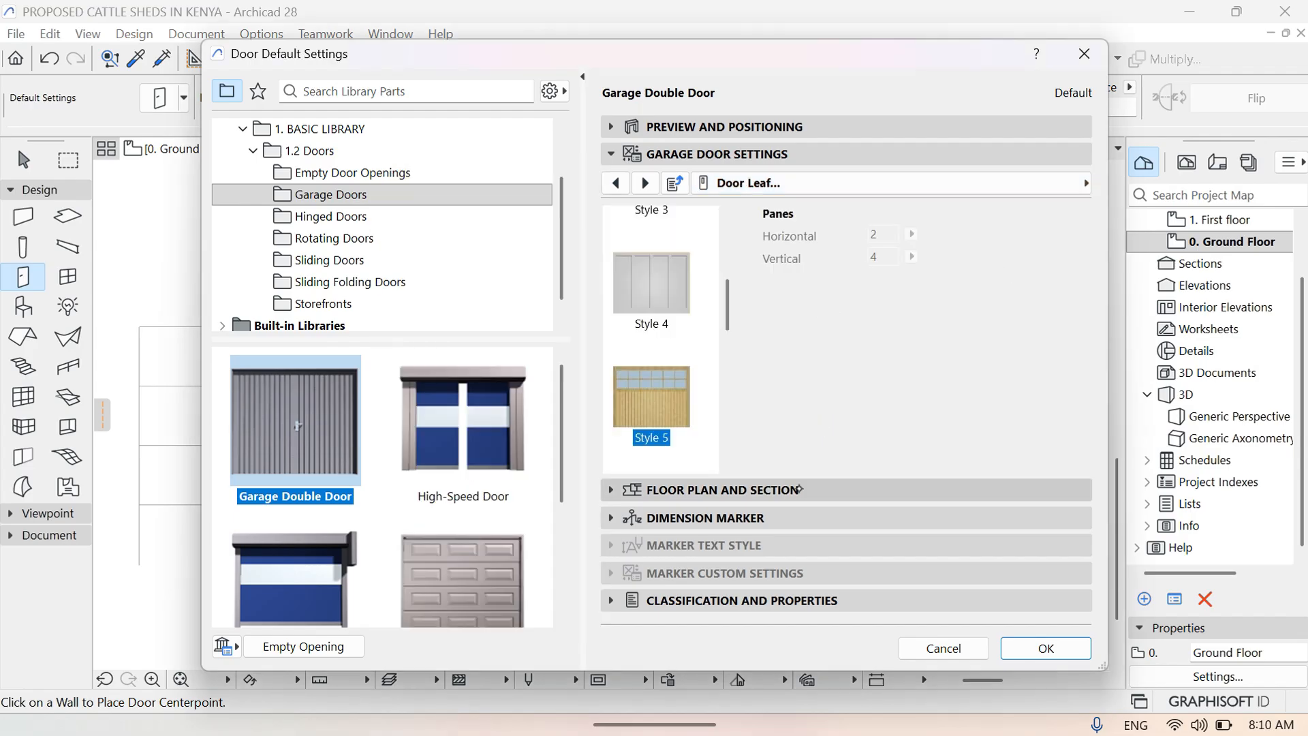
{"action": "left_click", "coordinate": [797, 489]}
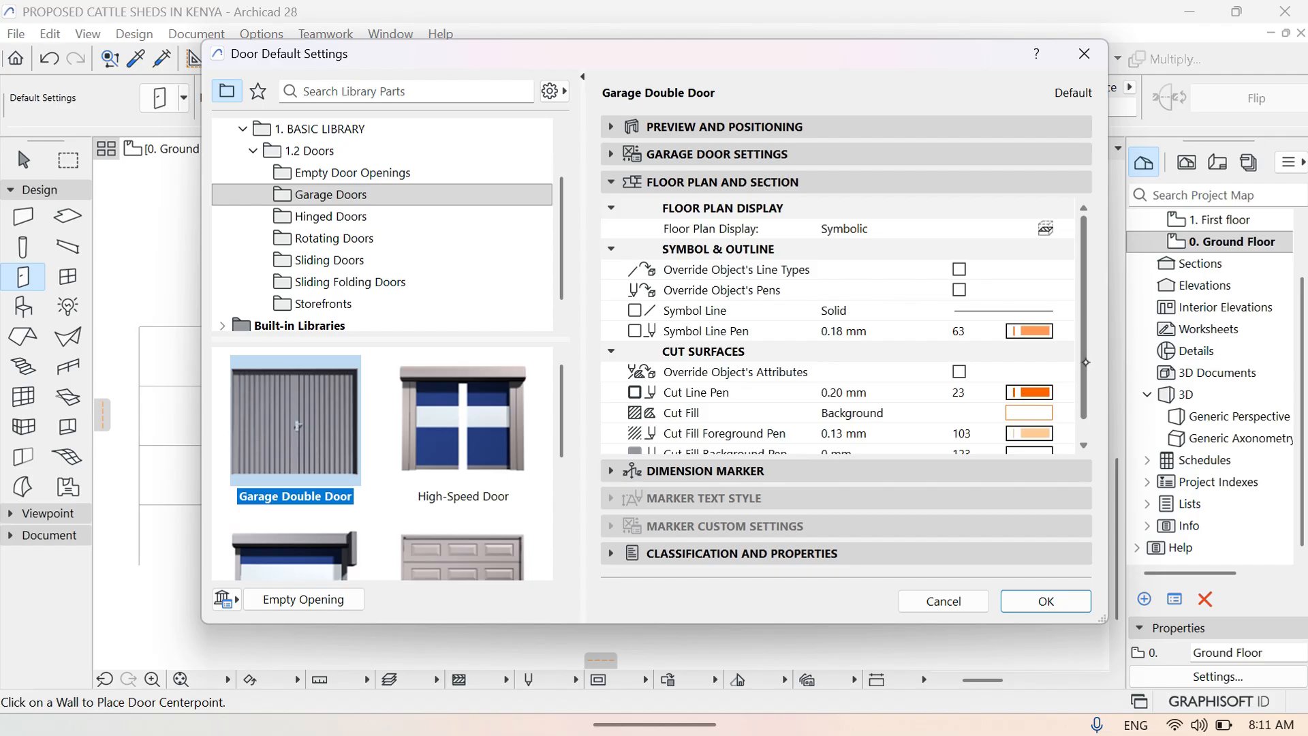
{"action": "scroll", "coordinate": [1086, 362], "scroll_direction": "down", "scroll_amount": 1}
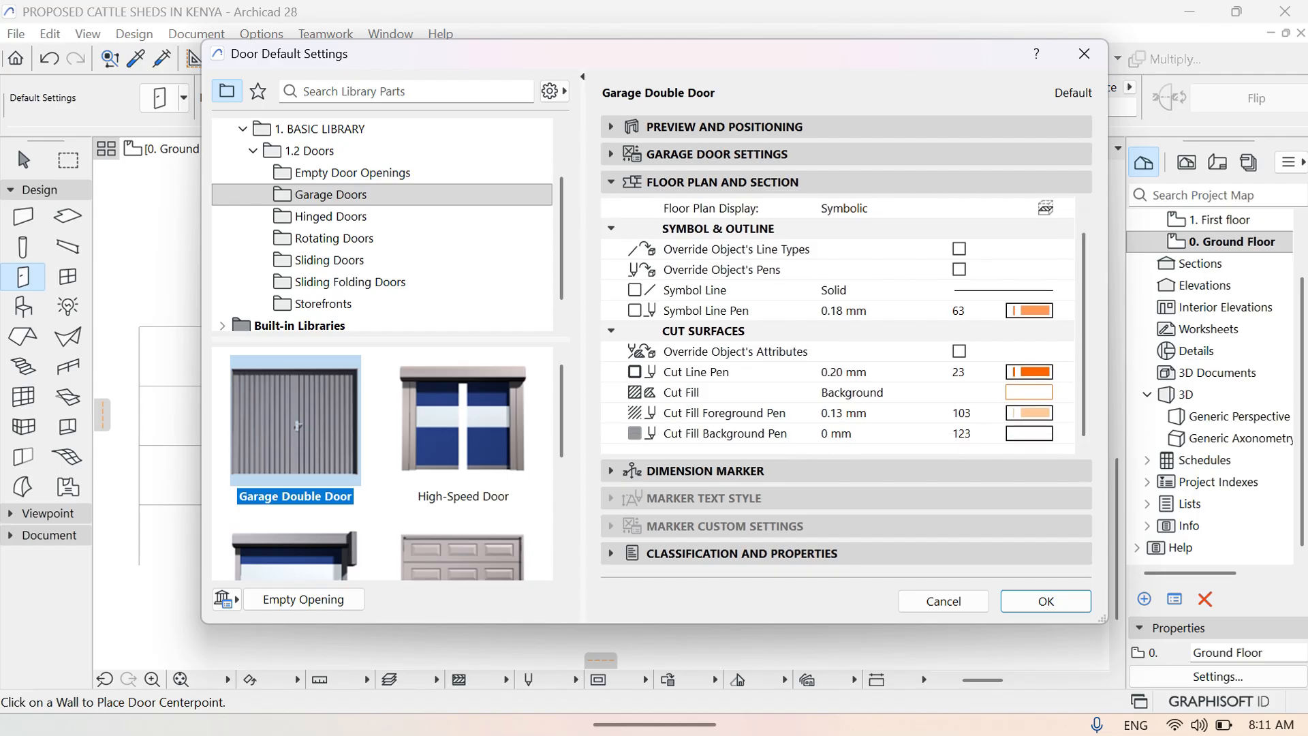
{"action": "left_click", "coordinate": [1042, 603]}
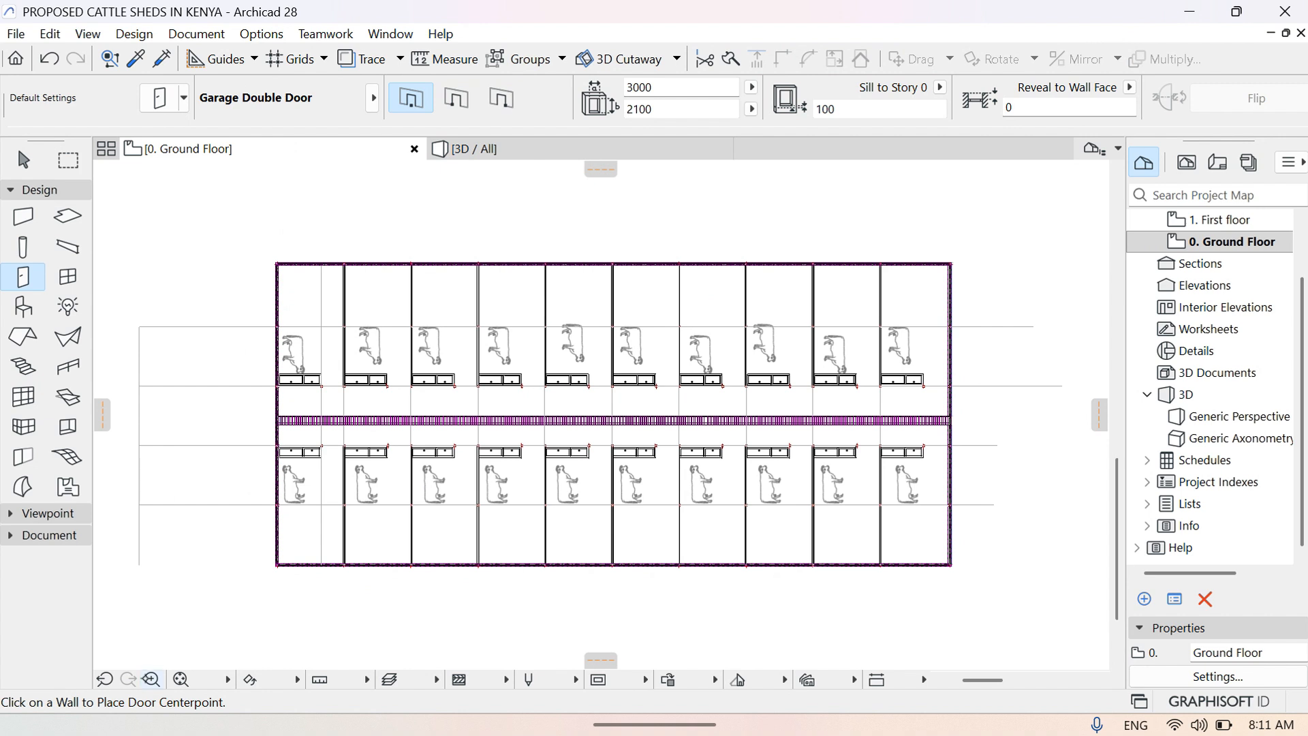
Place the garage double door in the shed's left end wall at the central channel, opening outward
{"action": "left_click", "coordinate": [152, 679]}
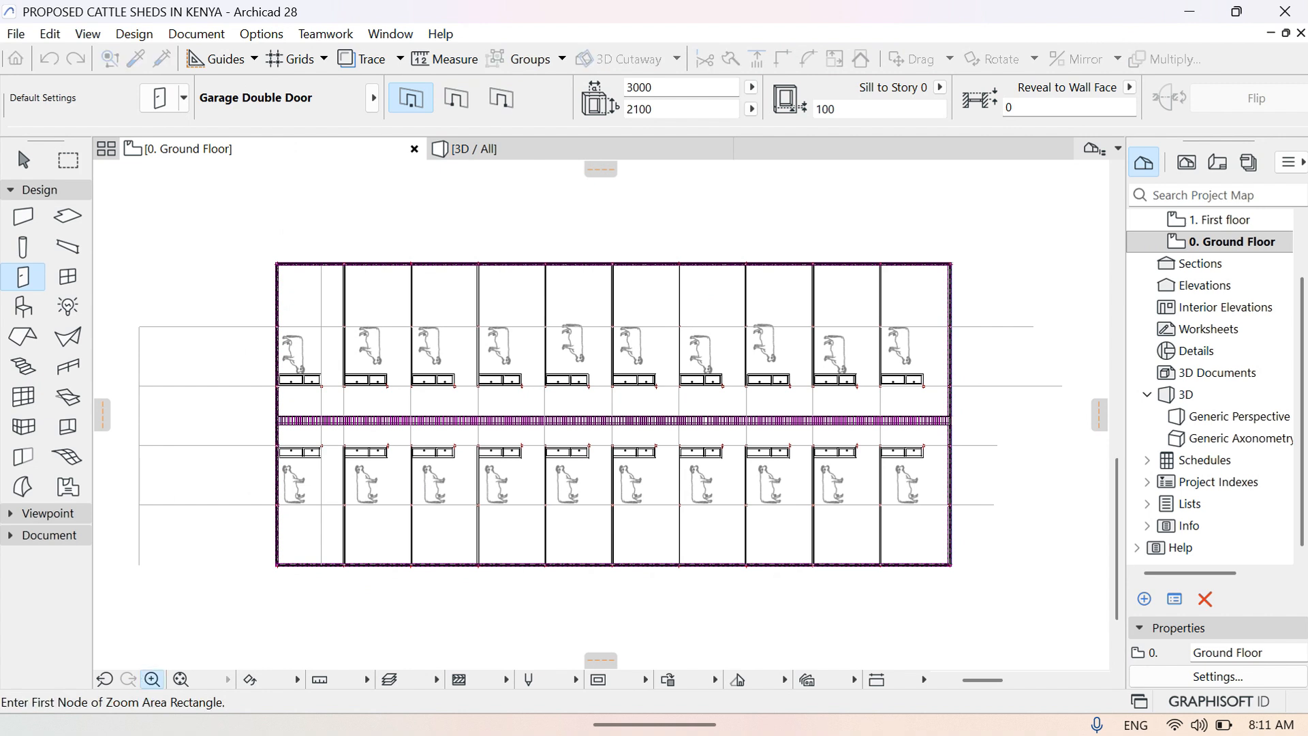
{"action": "left_click", "coordinate": [240, 396]}
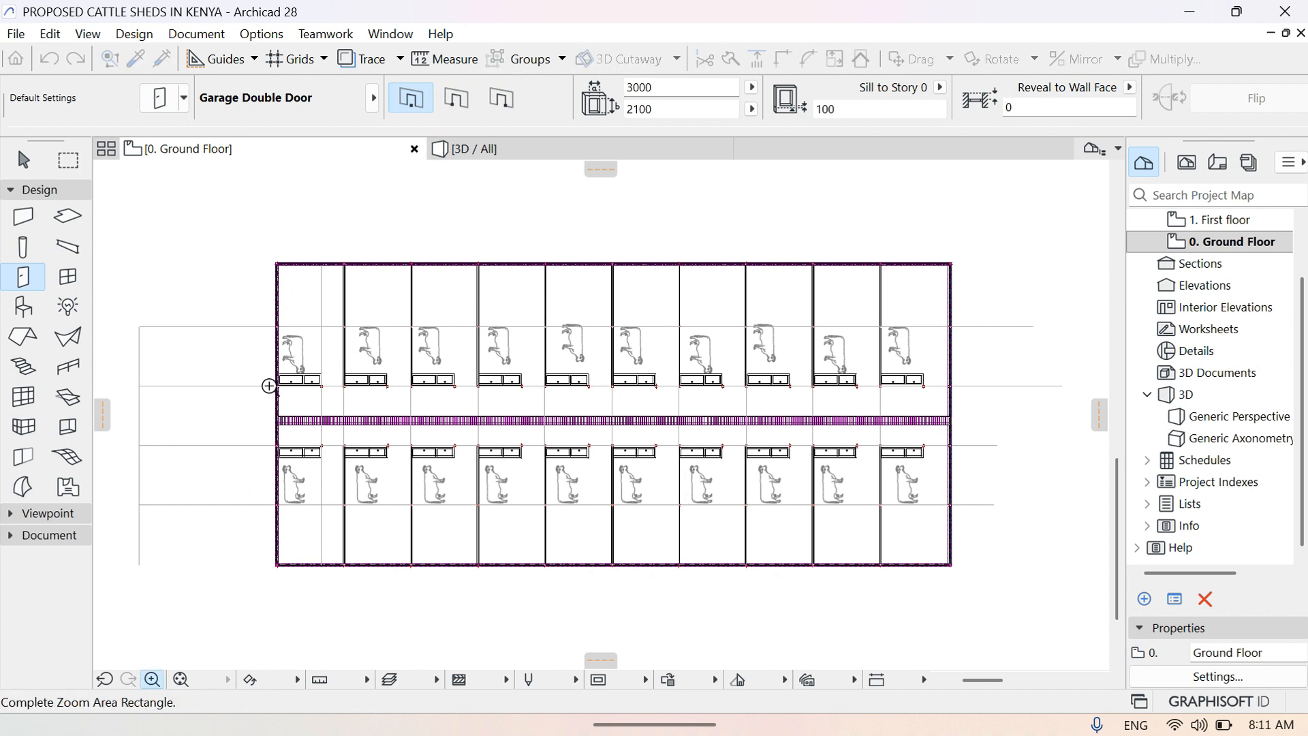
{"action": "key", "text": "Escape"}
{"action": "left_click", "coordinate": [315, 458]}
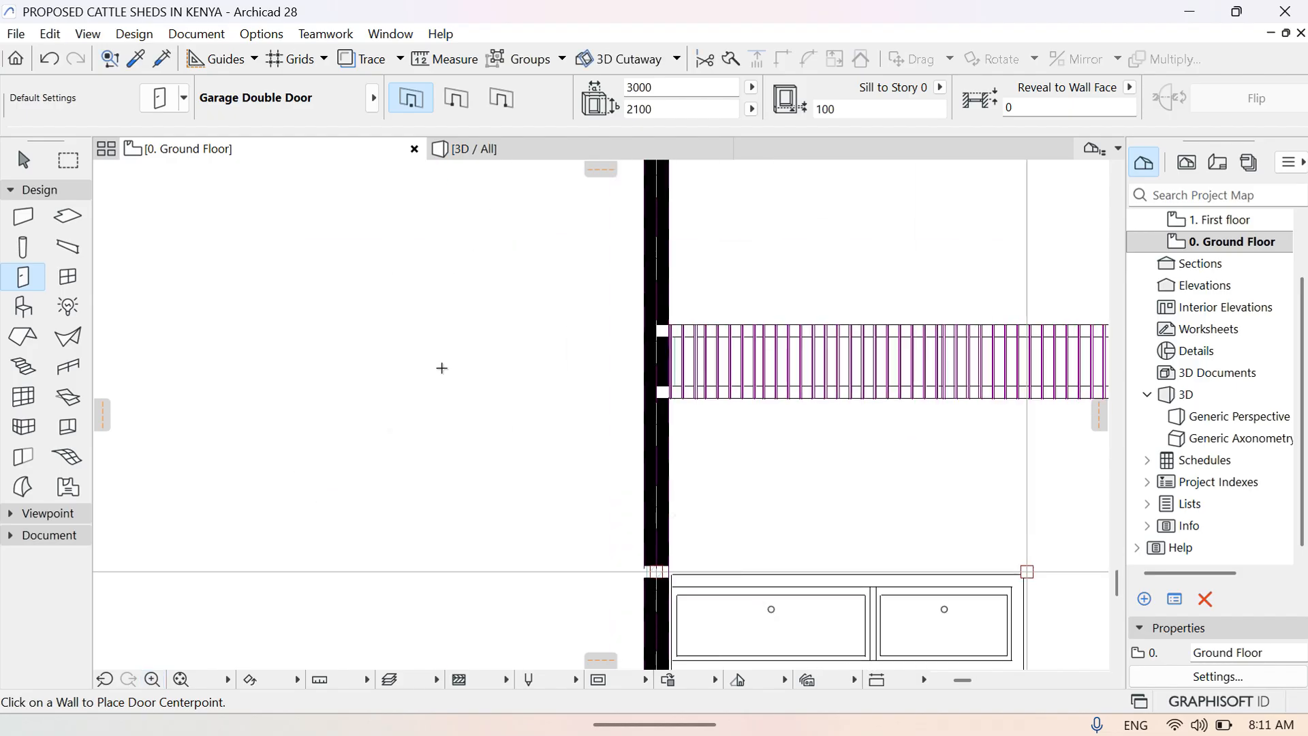
{"action": "mouse_move", "coordinate": [441, 368]}
{"action": "middle_mouse_down"}
{"action": "mouse_move", "coordinate": [379, 473]}
{"action": "mouse_move", "coordinate": [345, 497]}
{"action": "mouse_move", "coordinate": [328, 488]}
{"action": "mouse_move", "coordinate": [316, 443]}
{"action": "mouse_move", "coordinate": [304, 458]}
{"action": "middle_mouse_up"}
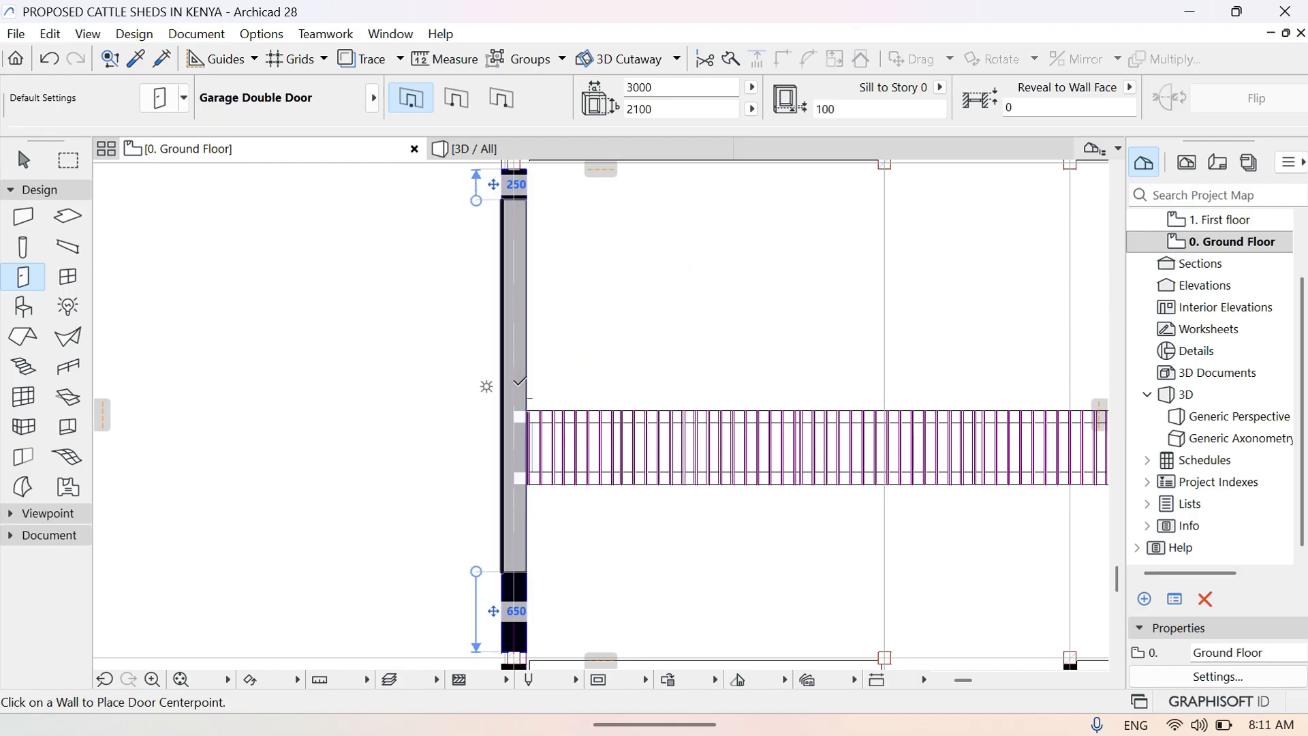
{"action": "left_click", "coordinate": [520, 383]}
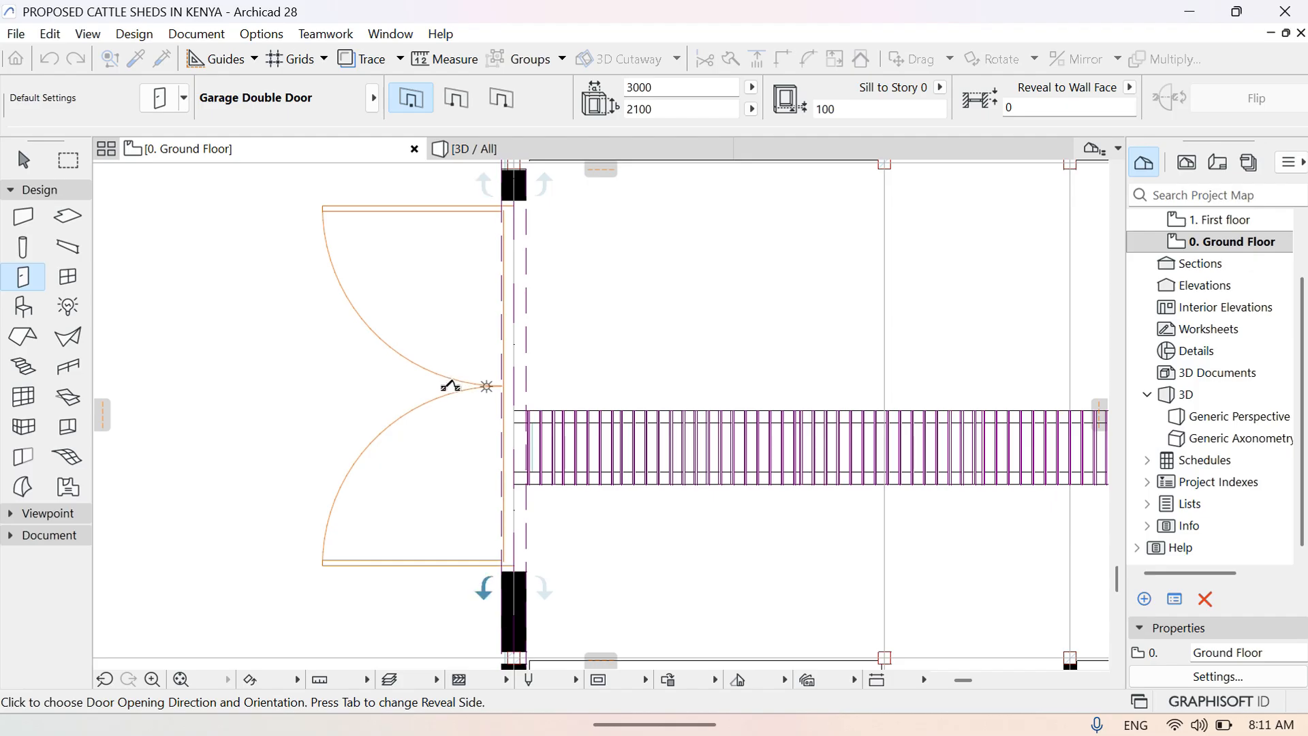
{"action": "left_click", "coordinate": [447, 385]}
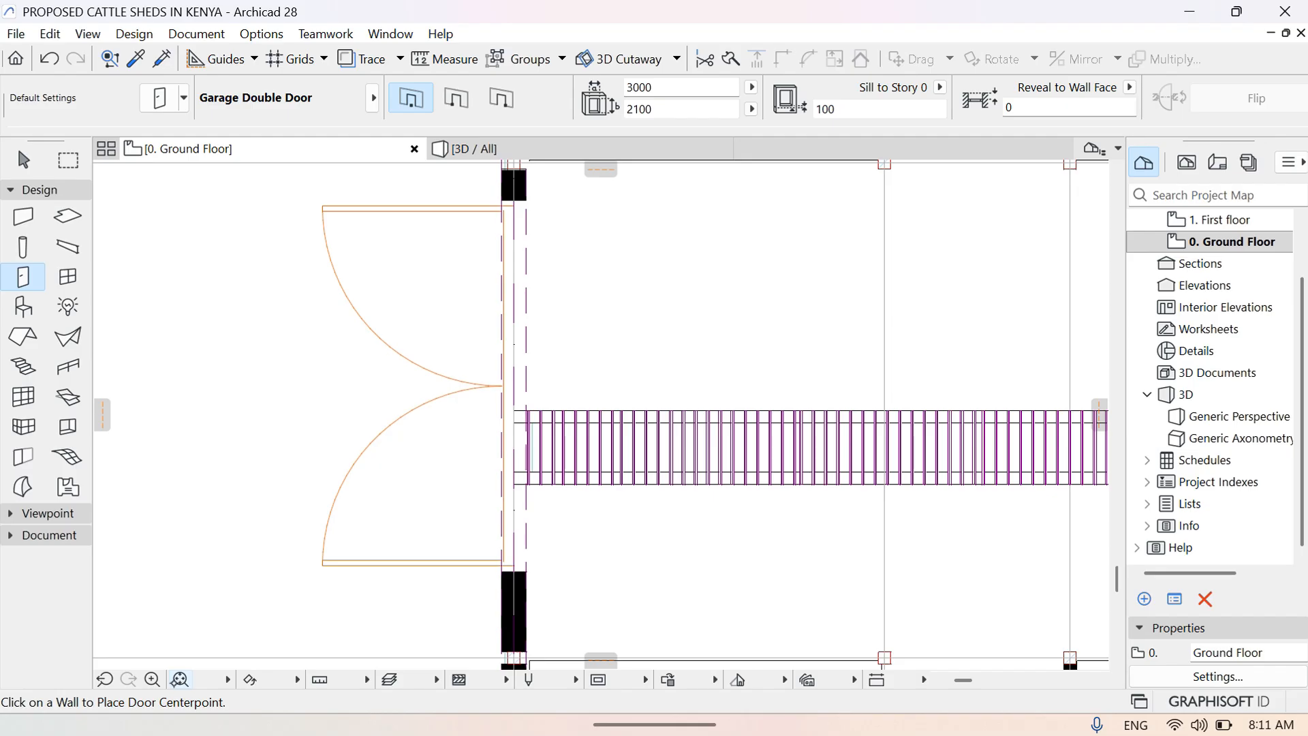
Draw a horizontal line about 46470 mm long from the left door's lower jamb corner to beyond the right end wall
{"action": "left_click", "coordinate": [180, 680]}
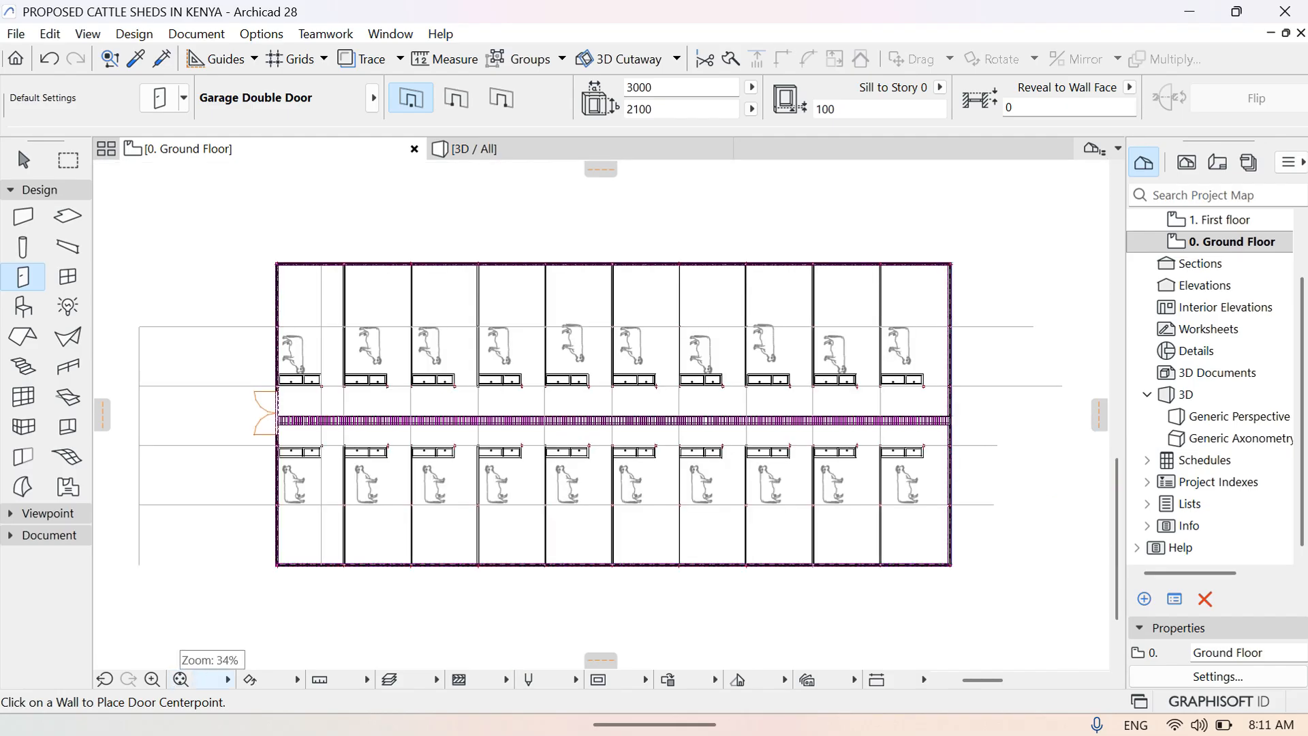
{"action": "left_click", "coordinate": [152, 679]}
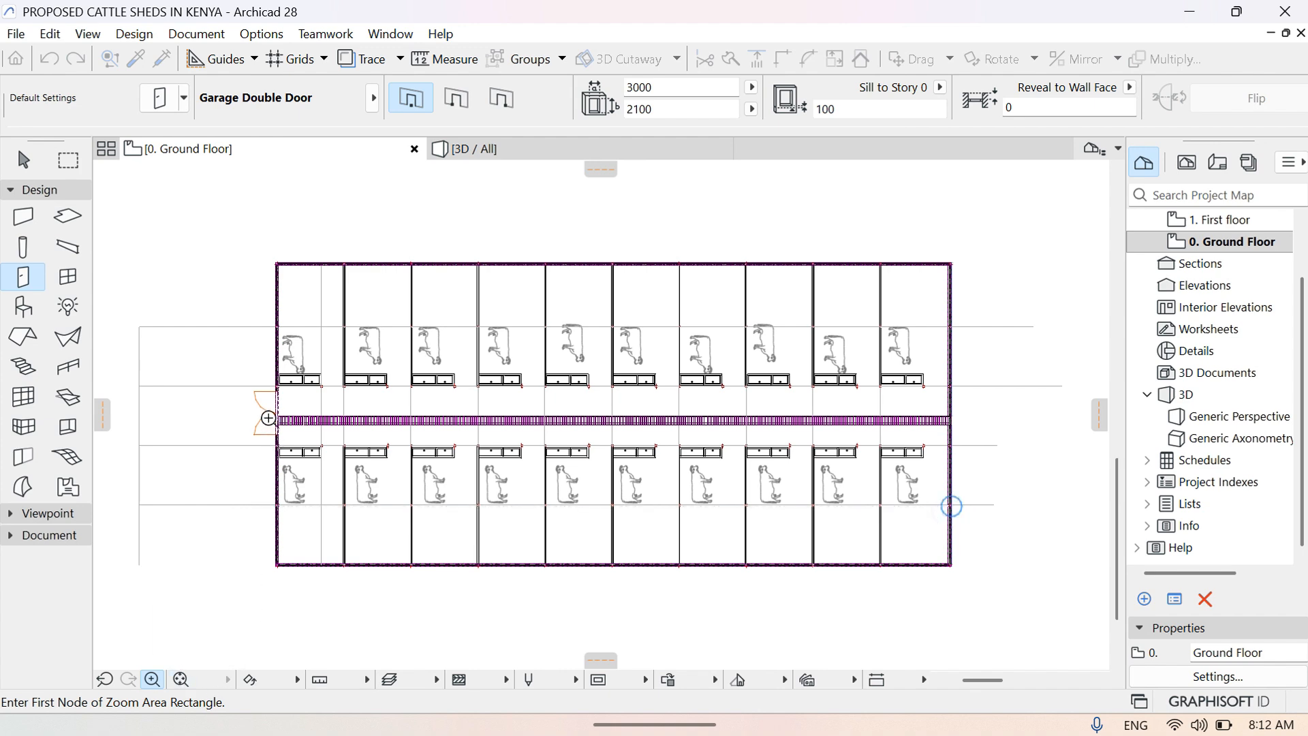
{"action": "left_click", "coordinate": [238, 423]}
{"action": "left_click", "coordinate": [296, 464]}
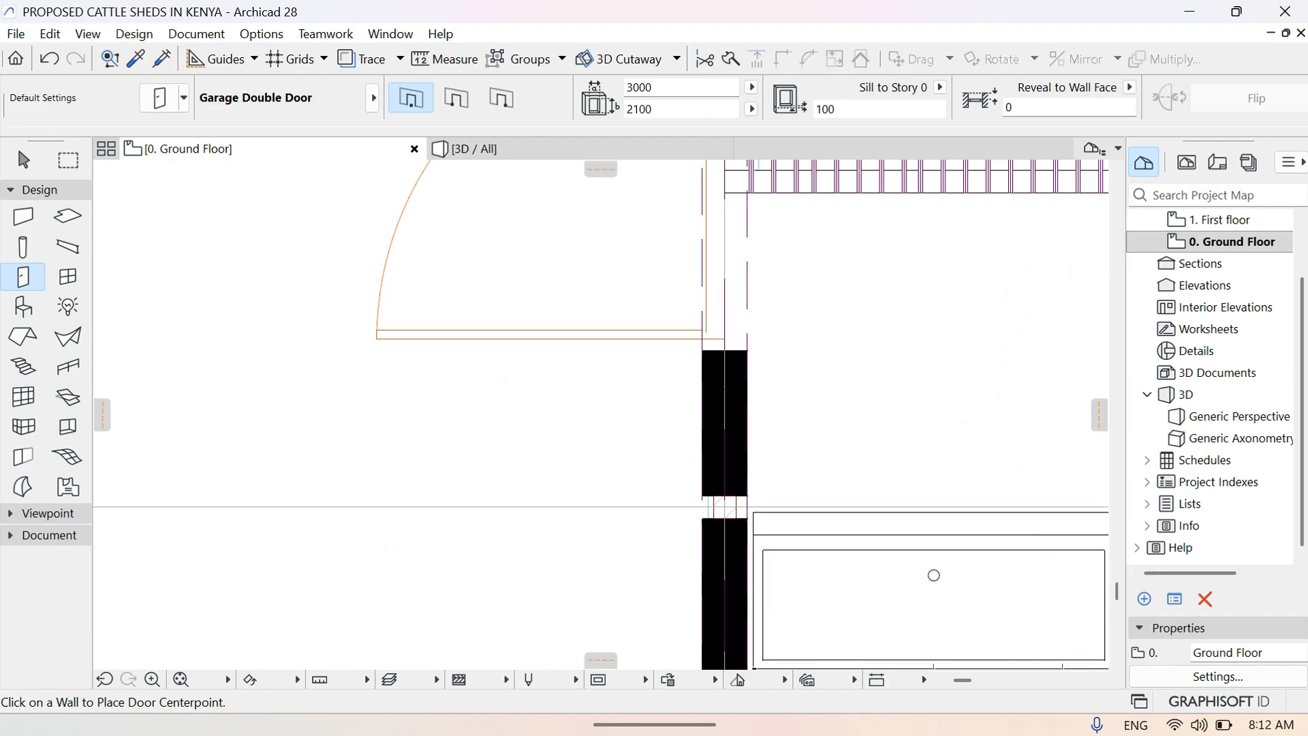
{"action": "left_click", "coordinate": [204, 34]}
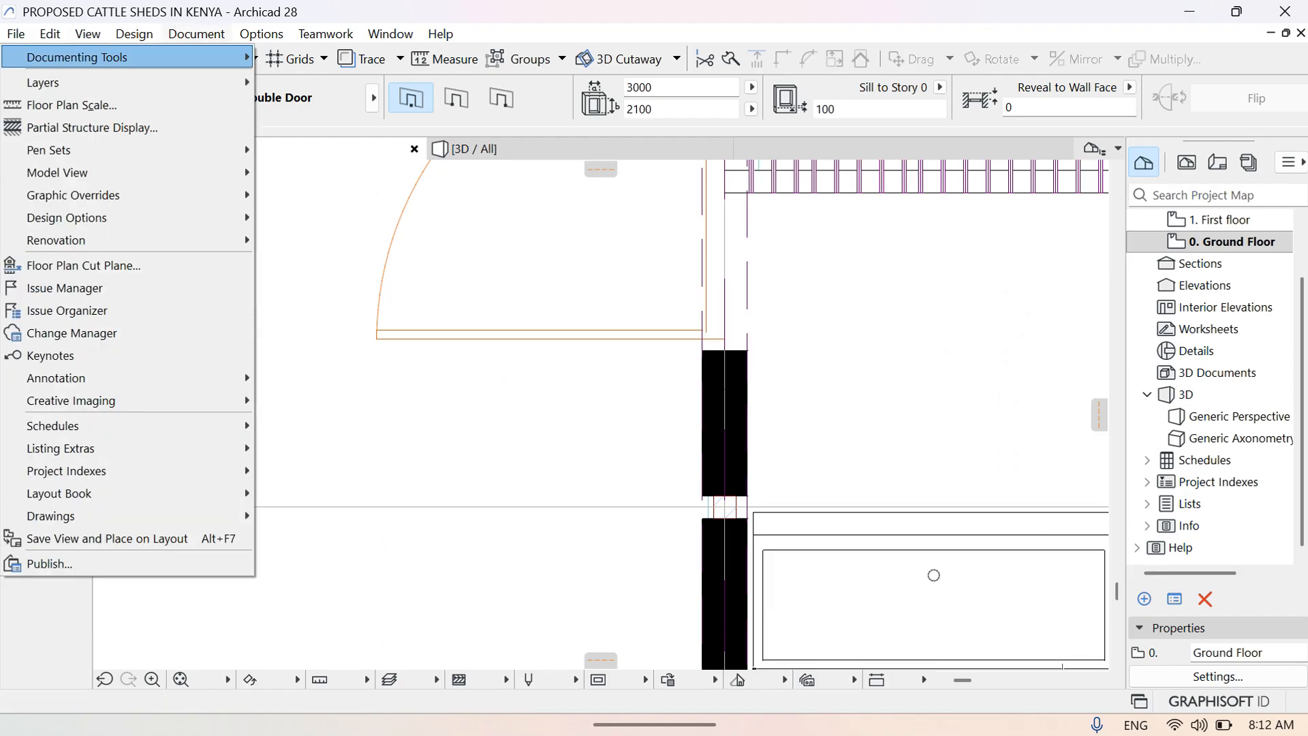
{"action": "left_click", "coordinate": [205, 58]}
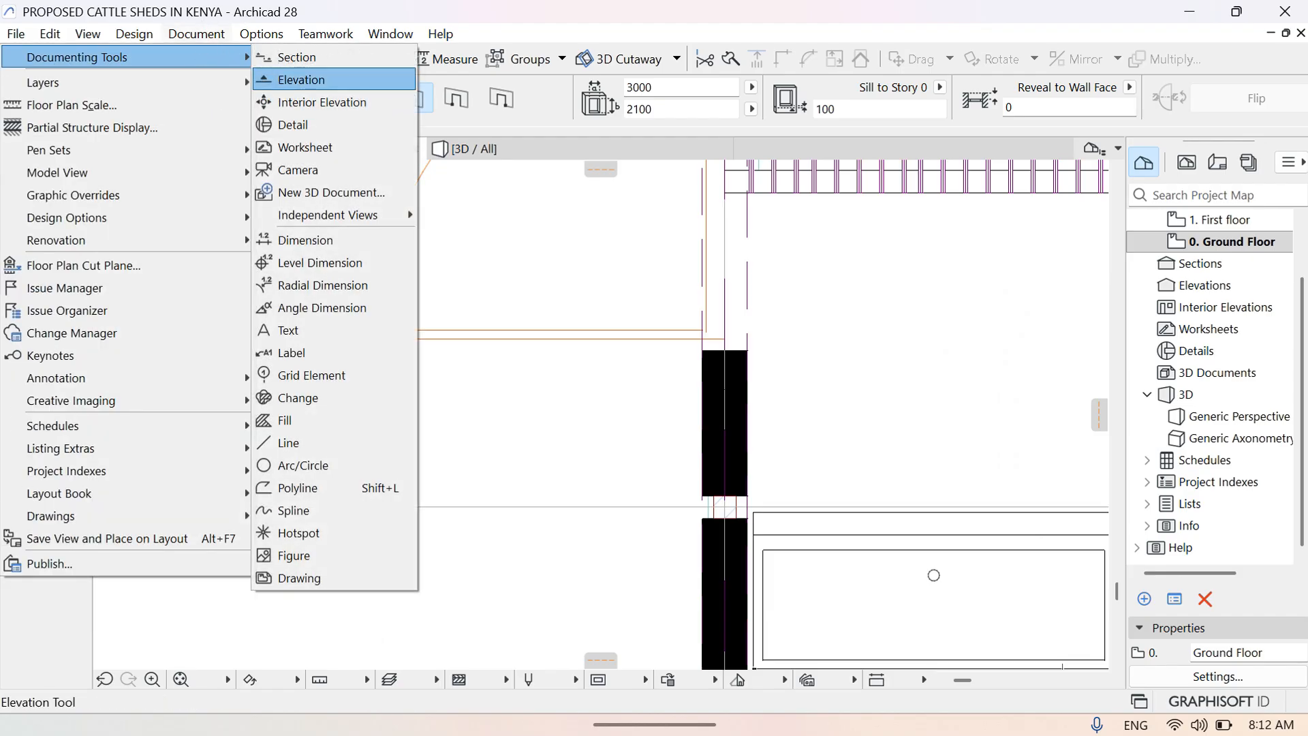
{"action": "left_click", "coordinate": [302, 443]}
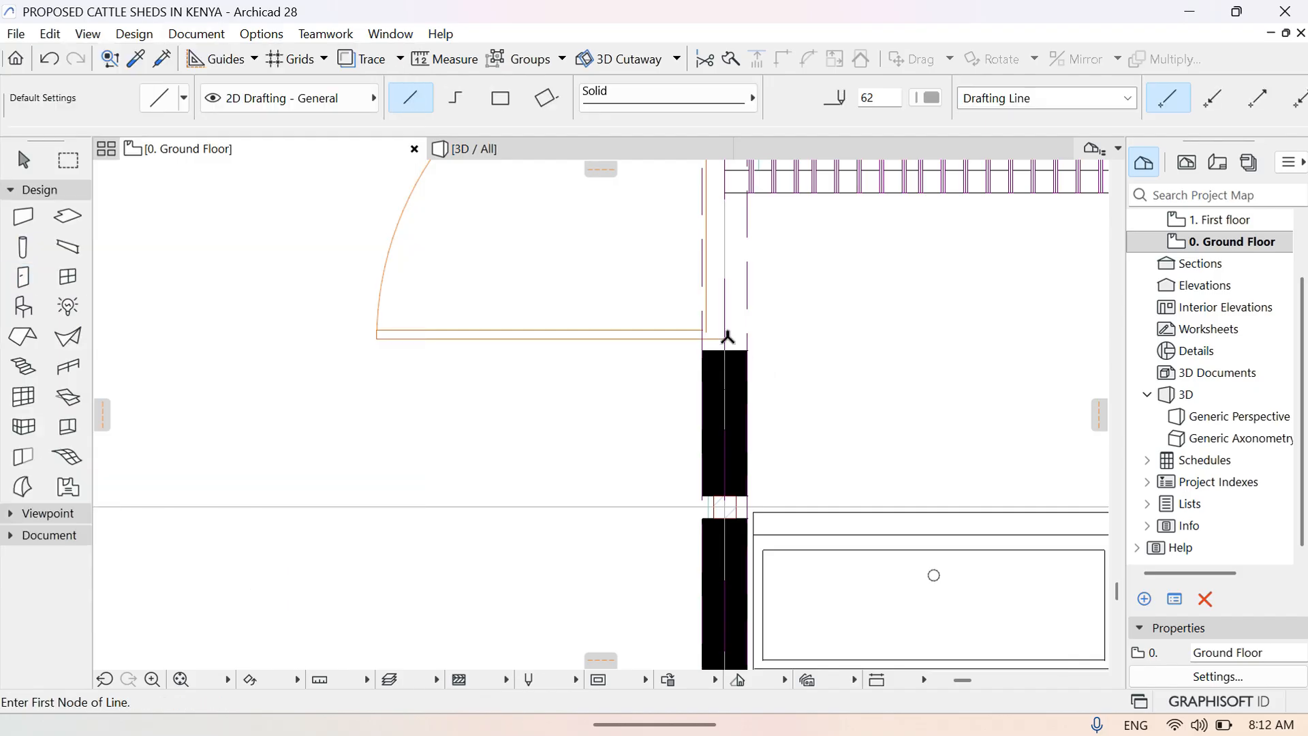
{"action": "left_click", "coordinate": [704, 349]}
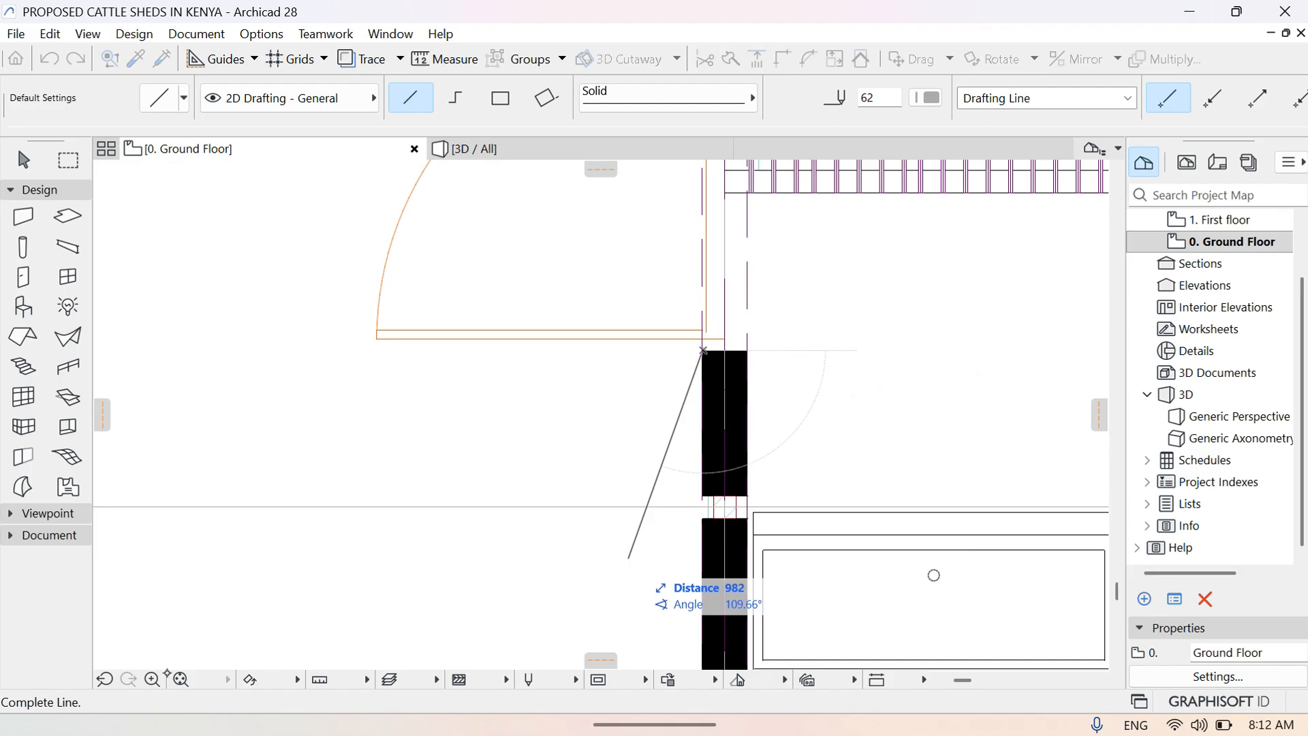
{"action": "left_click", "coordinate": [180, 679]}
{"action": "left_click", "coordinate": [151, 679]}
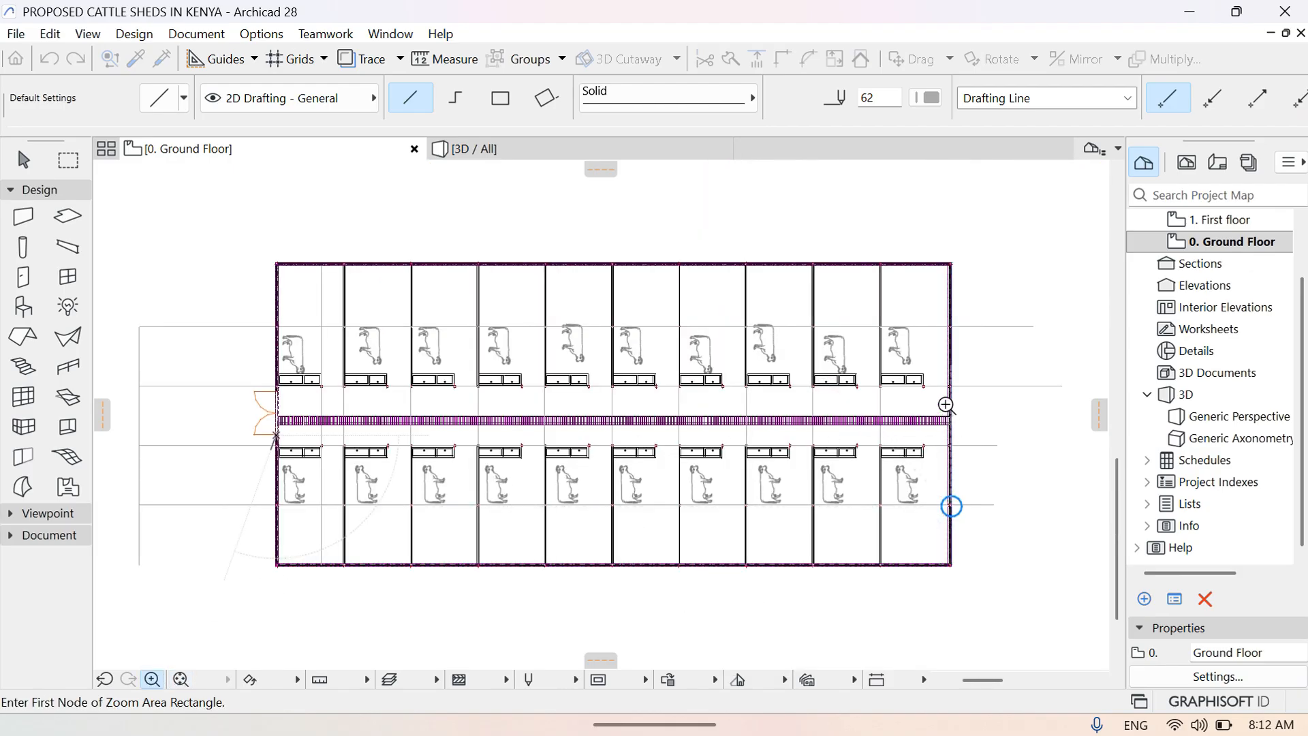
{"action": "left_click", "coordinate": [912, 386]}
{"action": "left_click", "coordinate": [990, 443]}
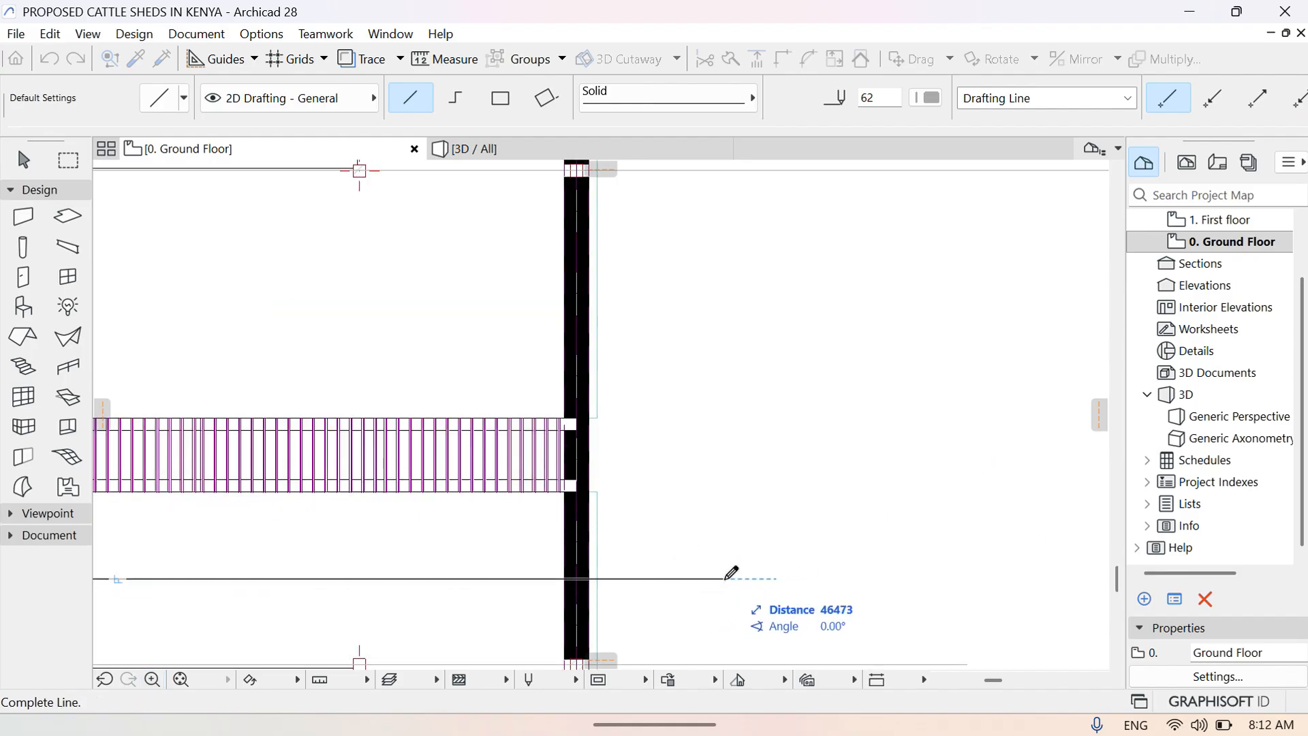
{"action": "left_click", "coordinate": [731, 578]}
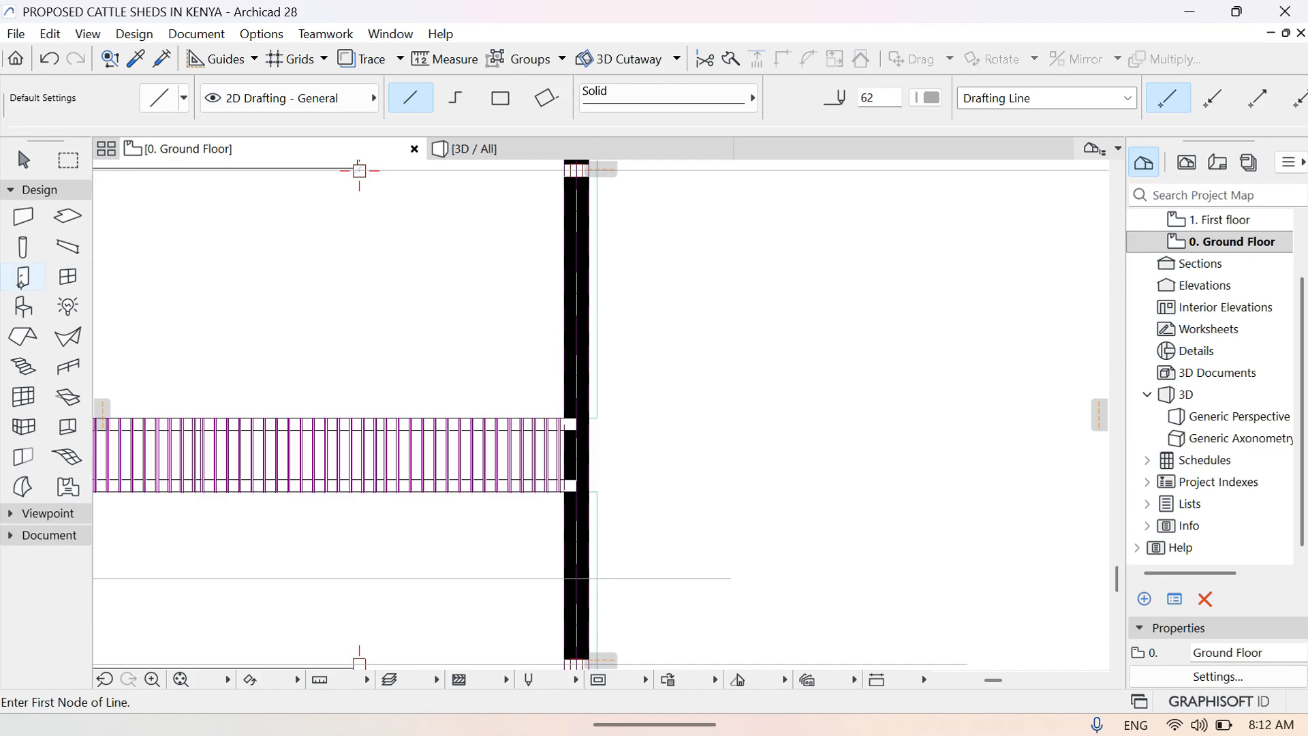
Place a second garage double door in the shed's right end wall at the central channel, opening outward
{"action": "left_click", "coordinate": [23, 276]}
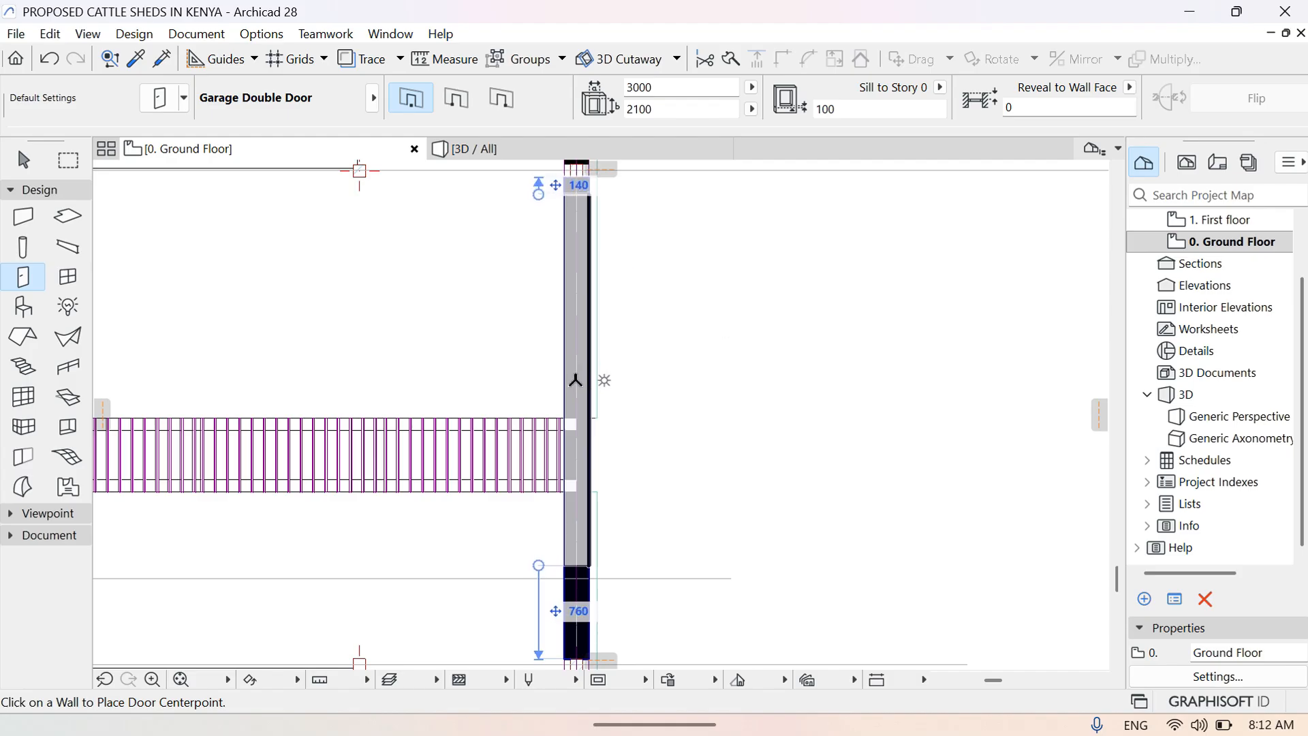
{"action": "left_click", "coordinate": [576, 382]}
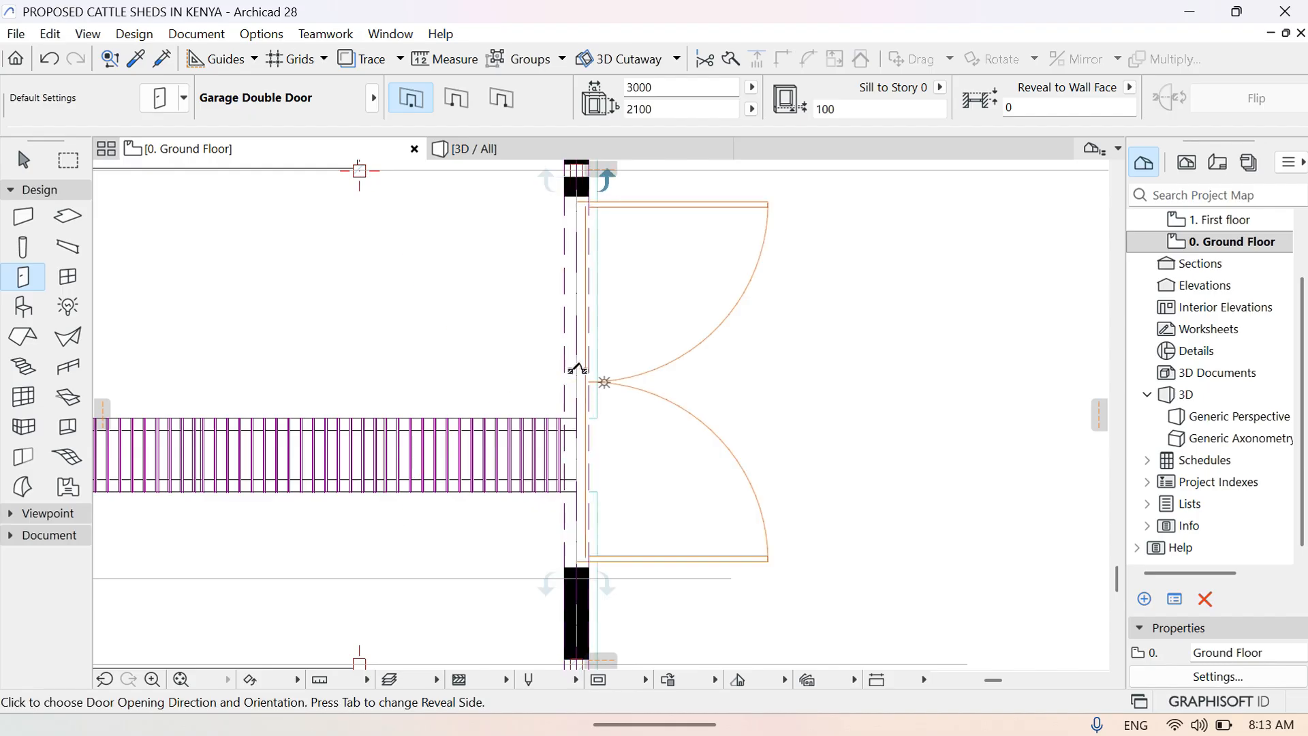
{"action": "left_click", "coordinate": [752, 364]}
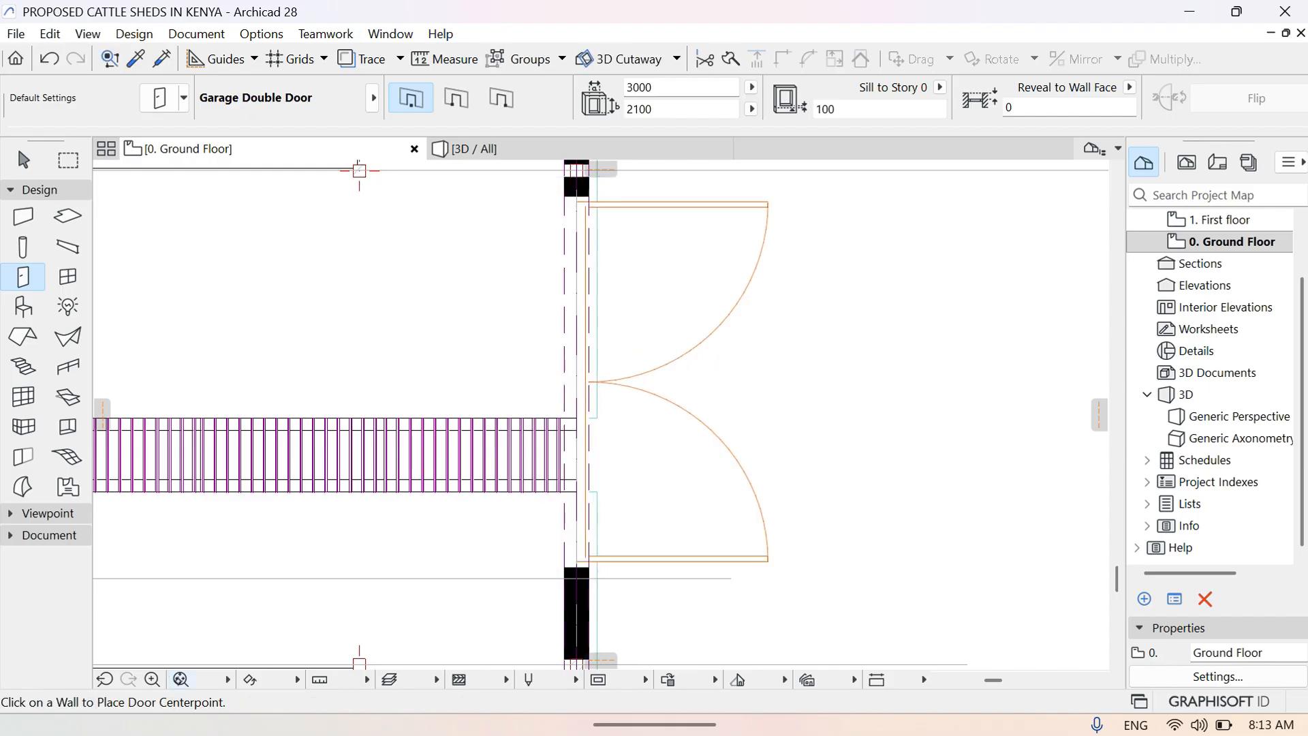
Nudge the right end wall's garage door down three increments along the wall to the horizontal reference line
{"action": "left_click", "coordinate": [180, 680]}
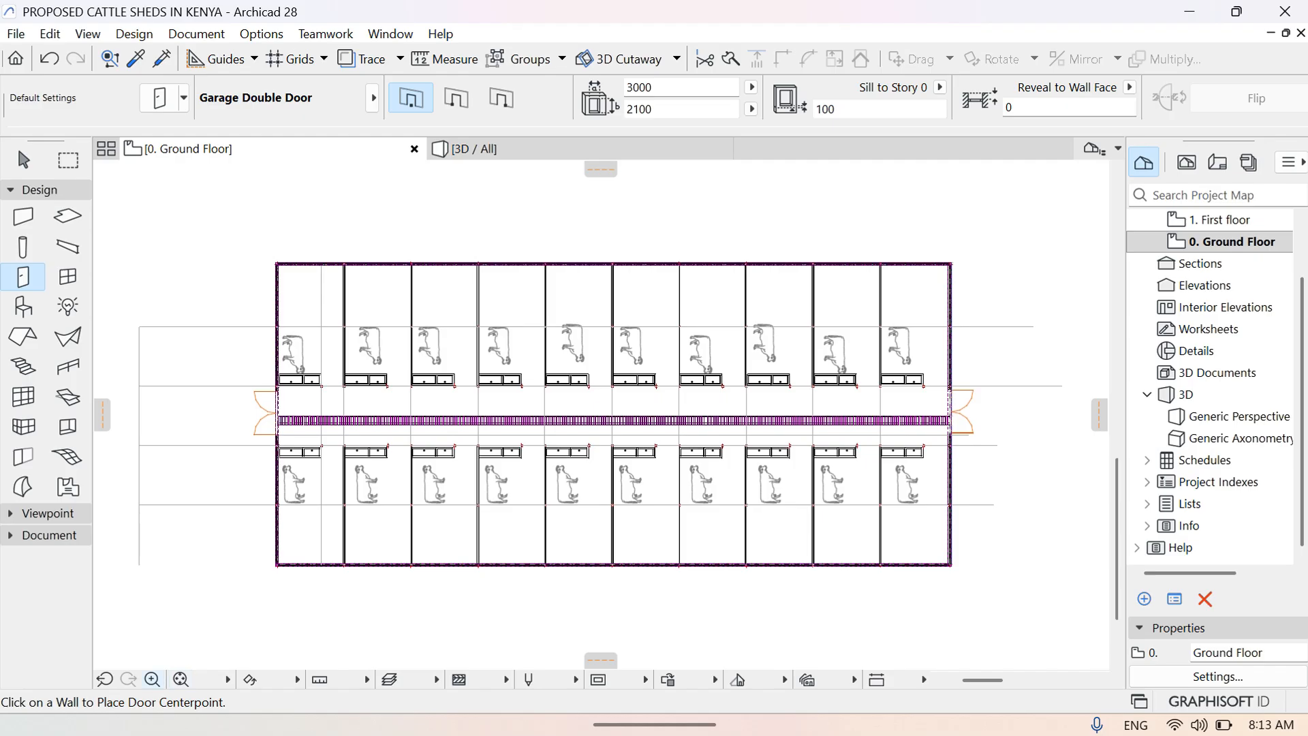
{"action": "left_click", "coordinate": [153, 679]}
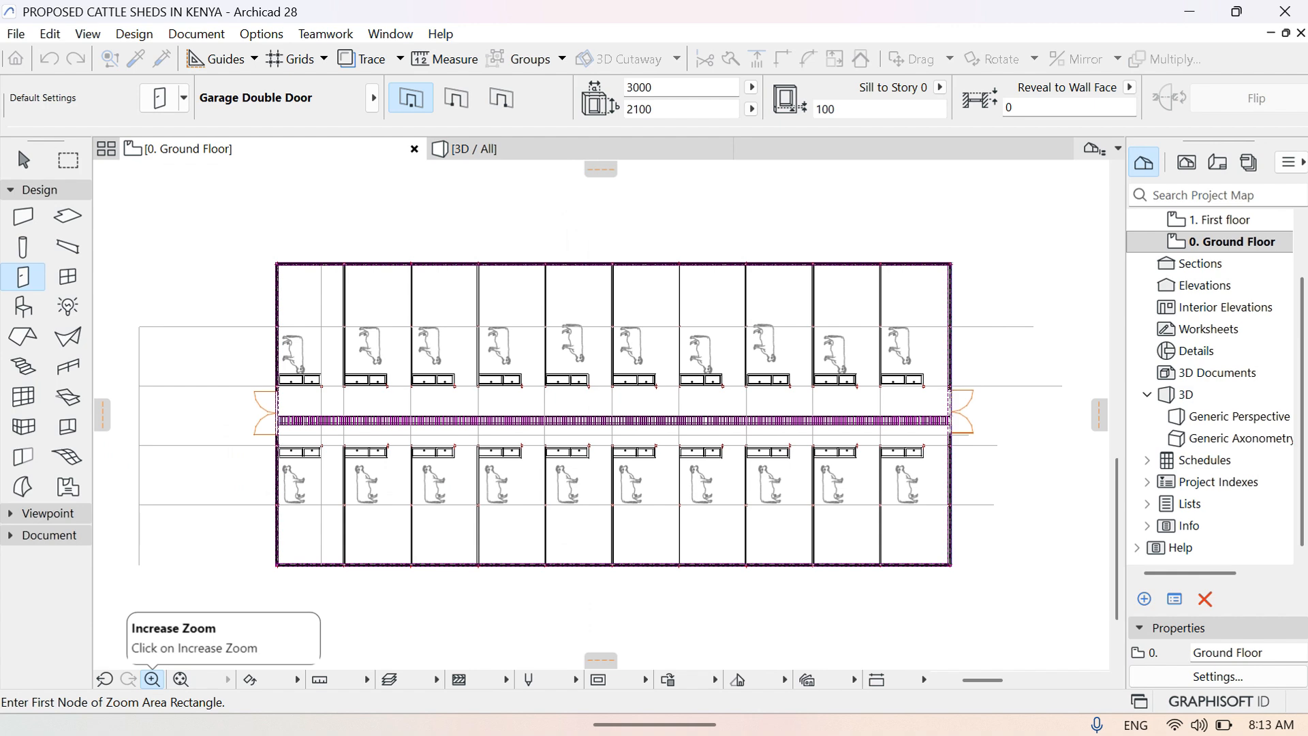
{"action": "left_click", "coordinate": [925, 404]}
{"action": "left_click", "coordinate": [995, 458]}
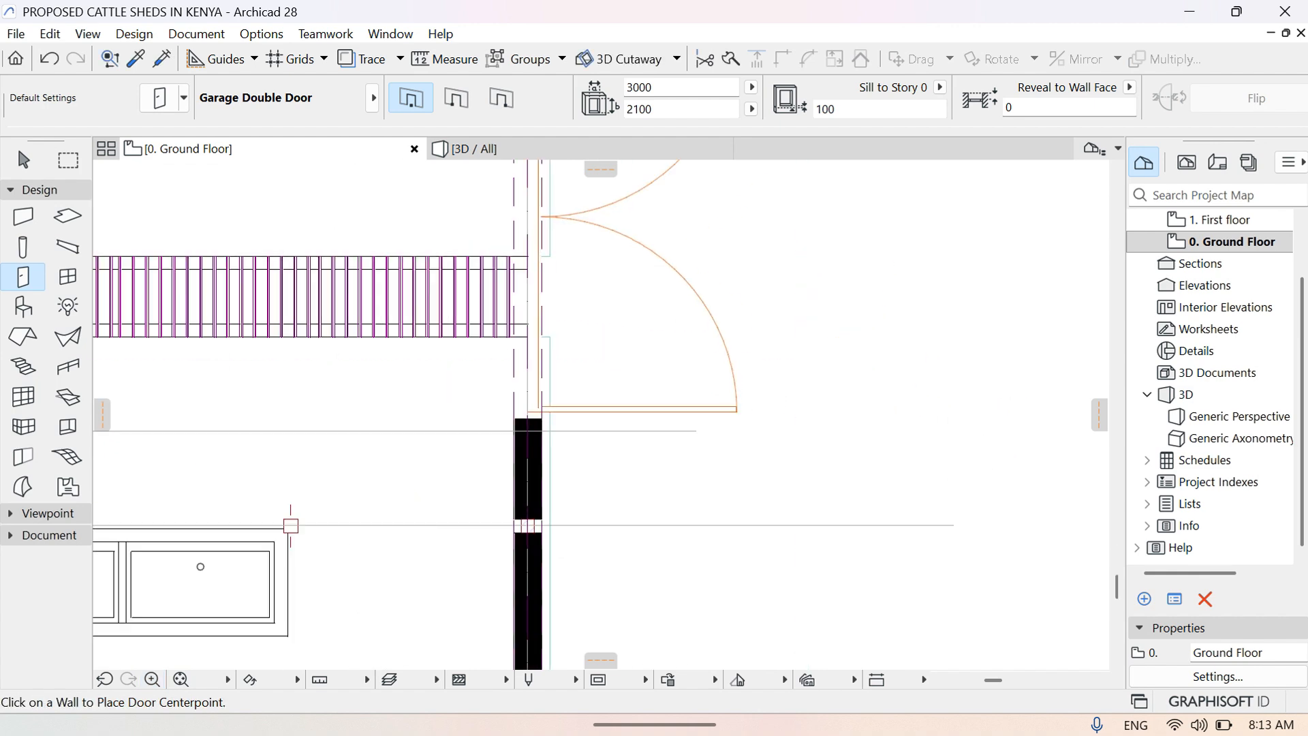
{"action": "key", "text": "Escape"}
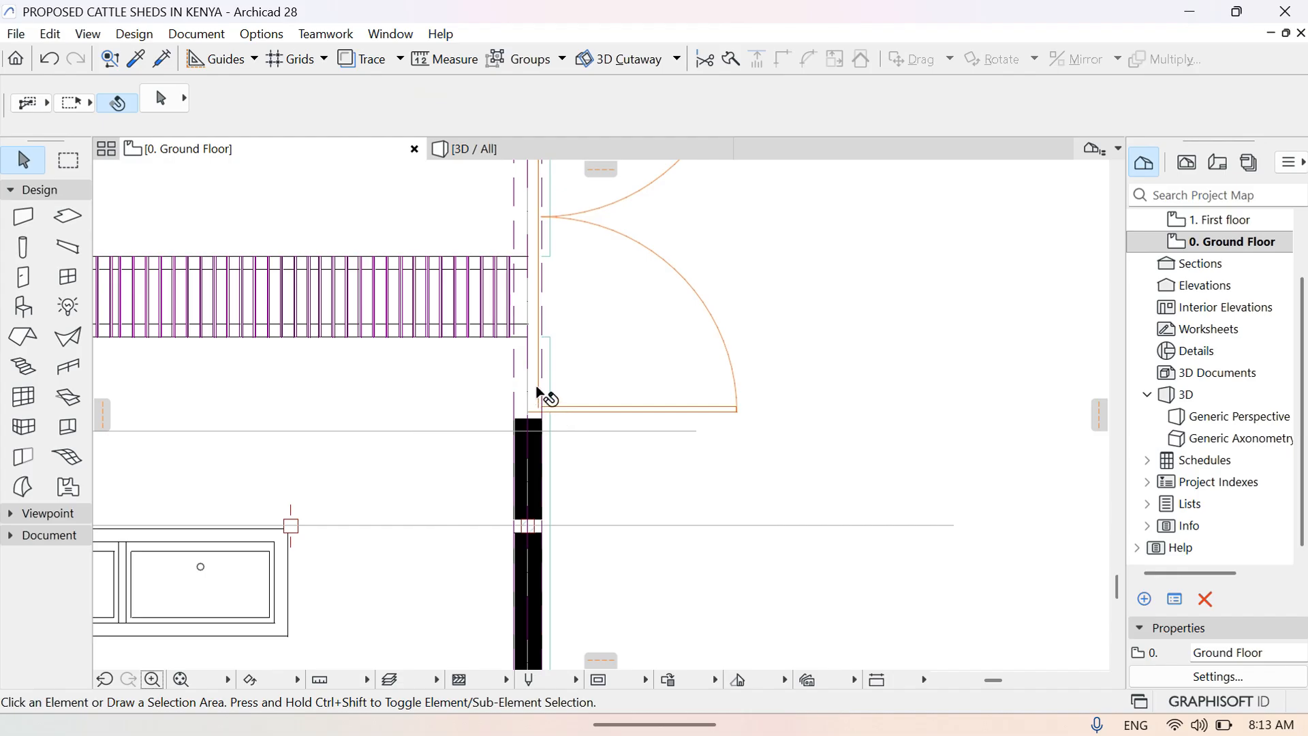
{"action": "left_click", "coordinate": [562, 410]}
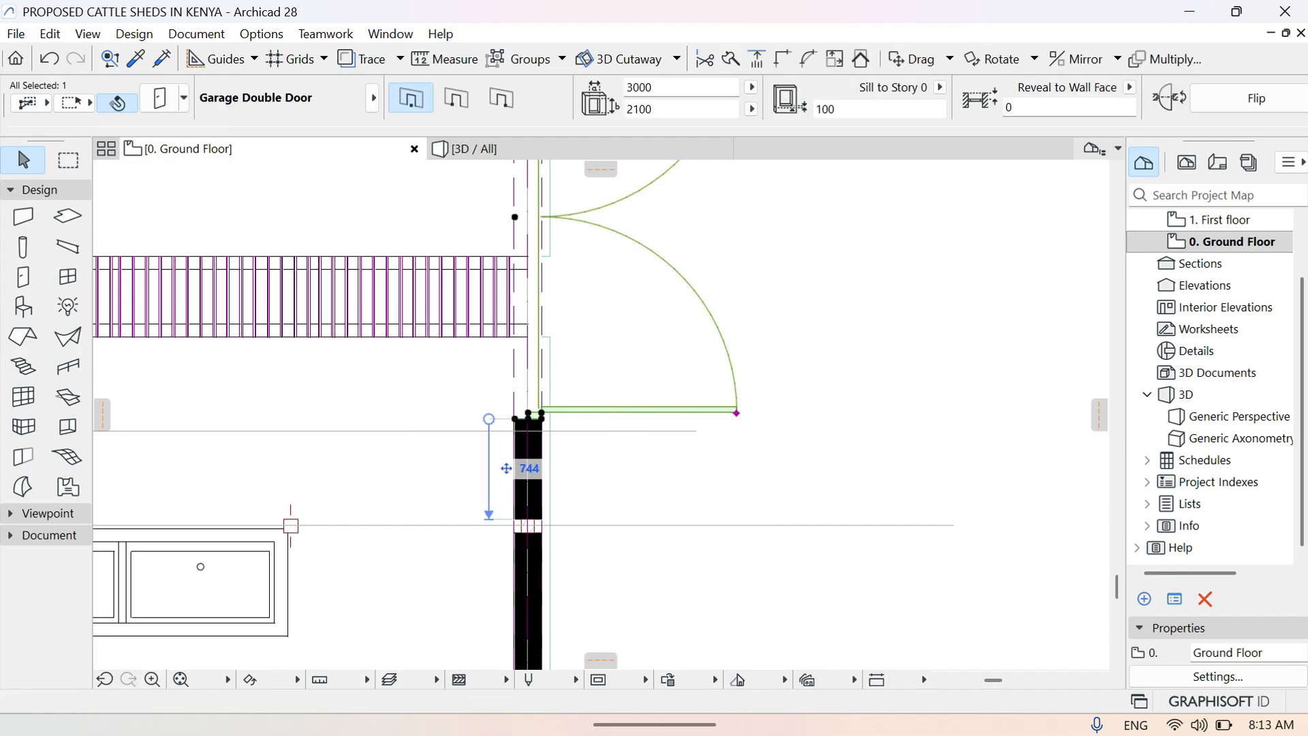
{"action": "key", "text": "shift+Down"}
{"action": "key", "text": "shift+Down"}
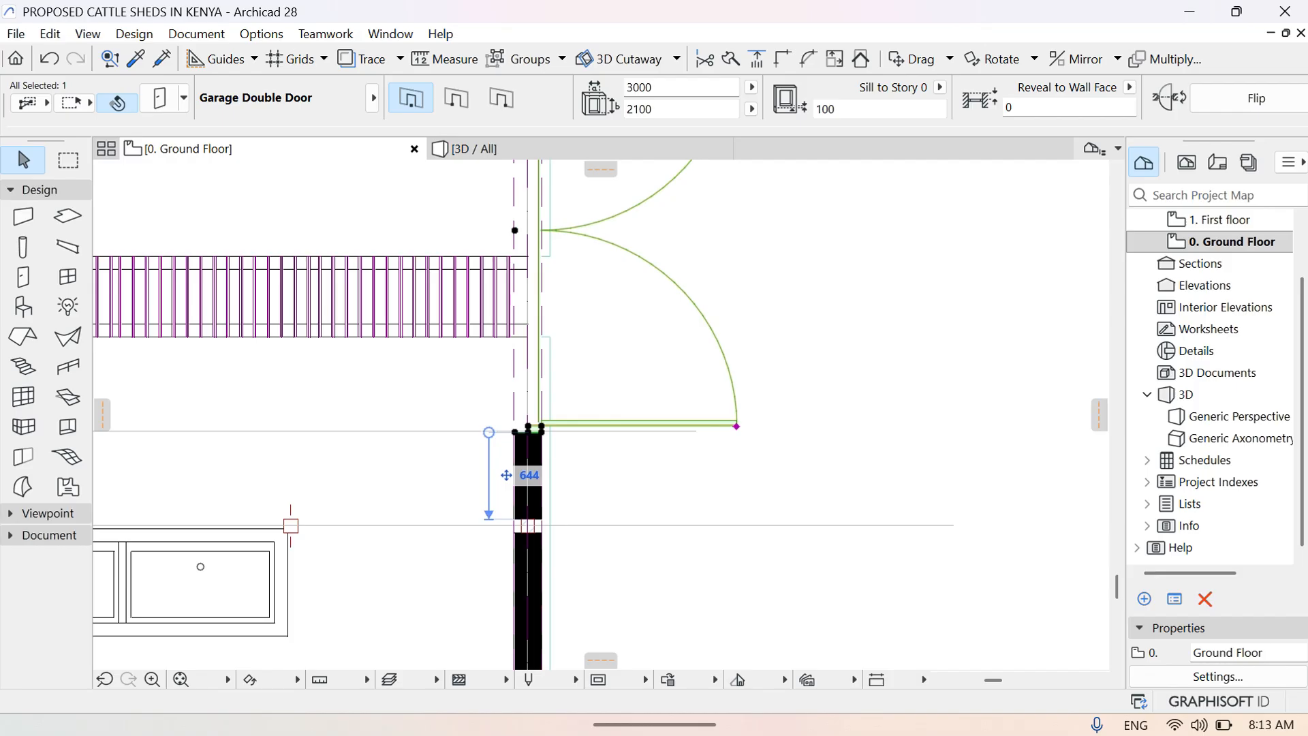
{"action": "key", "text": "shift+Down"}
{"action": "key", "text": "Escape"}
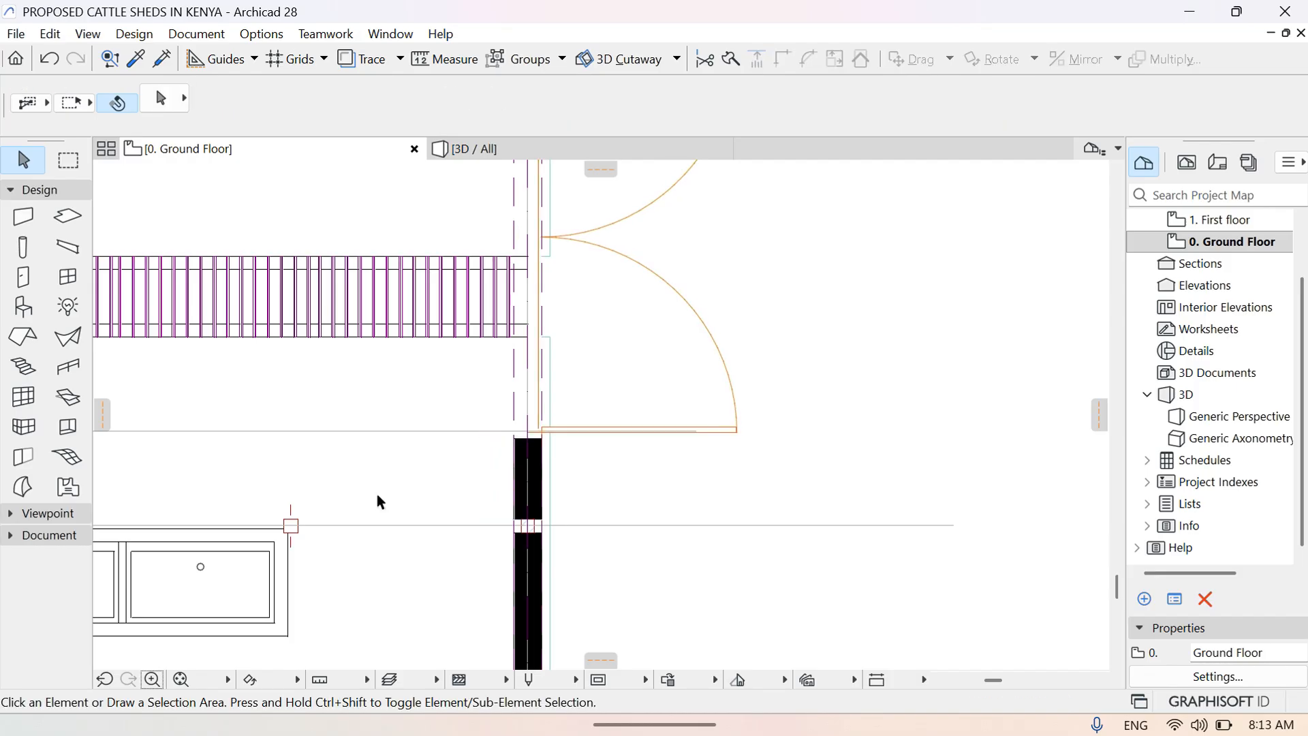
{"action": "left_click_drag", "start_coordinate": [336, 462], "coordinate": [414, 464]}
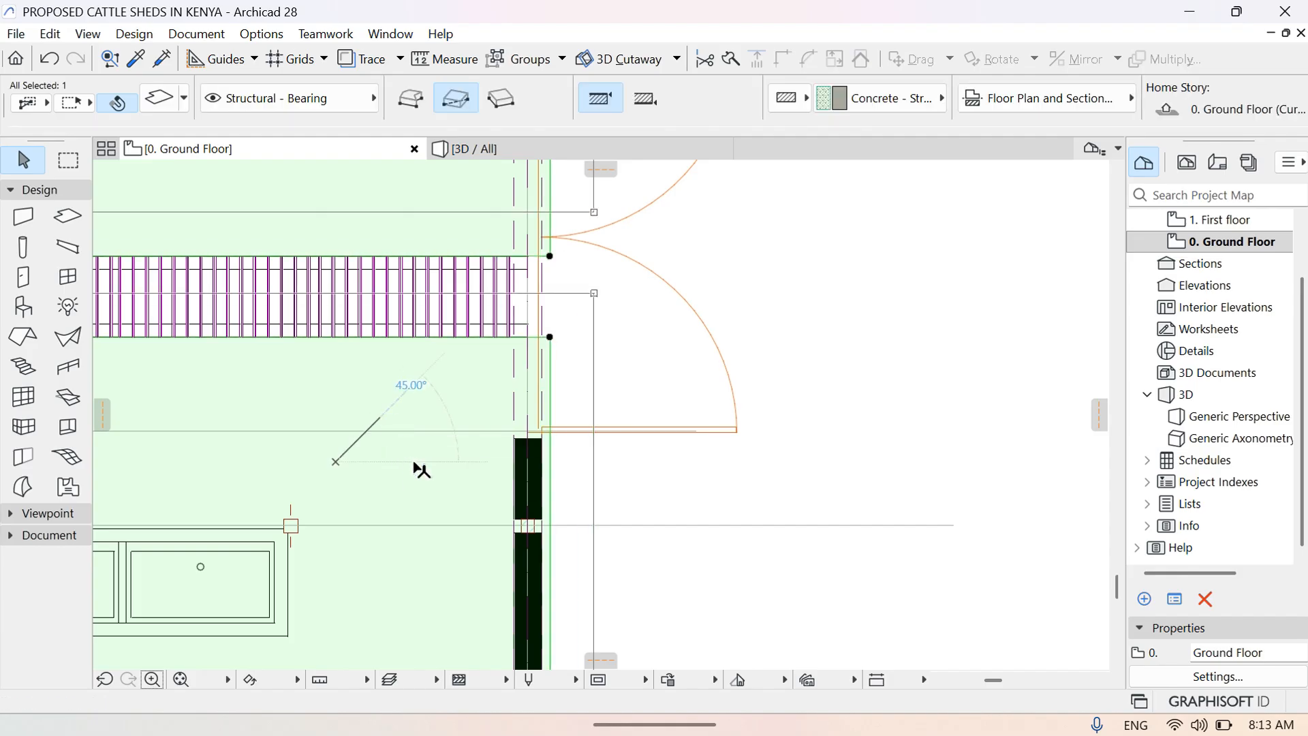
{"action": "key", "text": "Escape"}
{"action": "key", "text": "Escape"}
Delete the horizontal reference line running between the two garage doors
{"action": "left_click", "coordinate": [388, 432]}
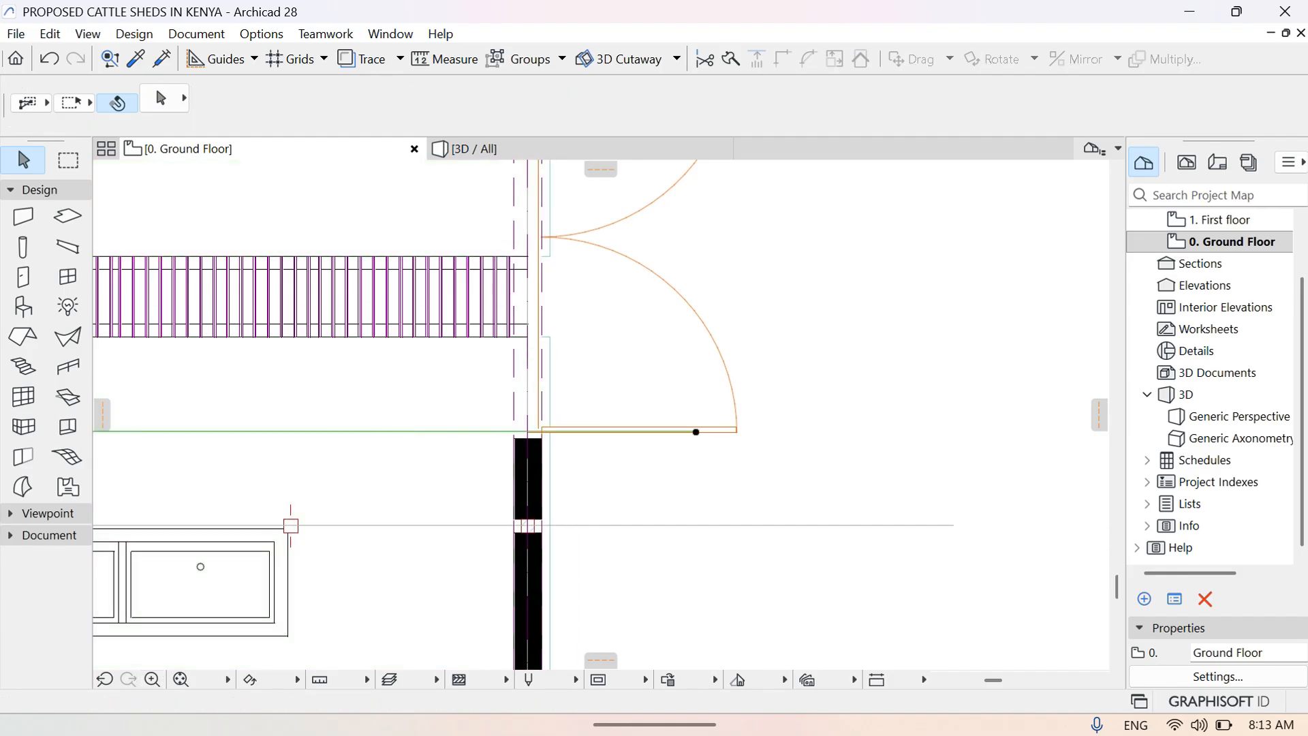
{"action": "key", "text": "Delete"}
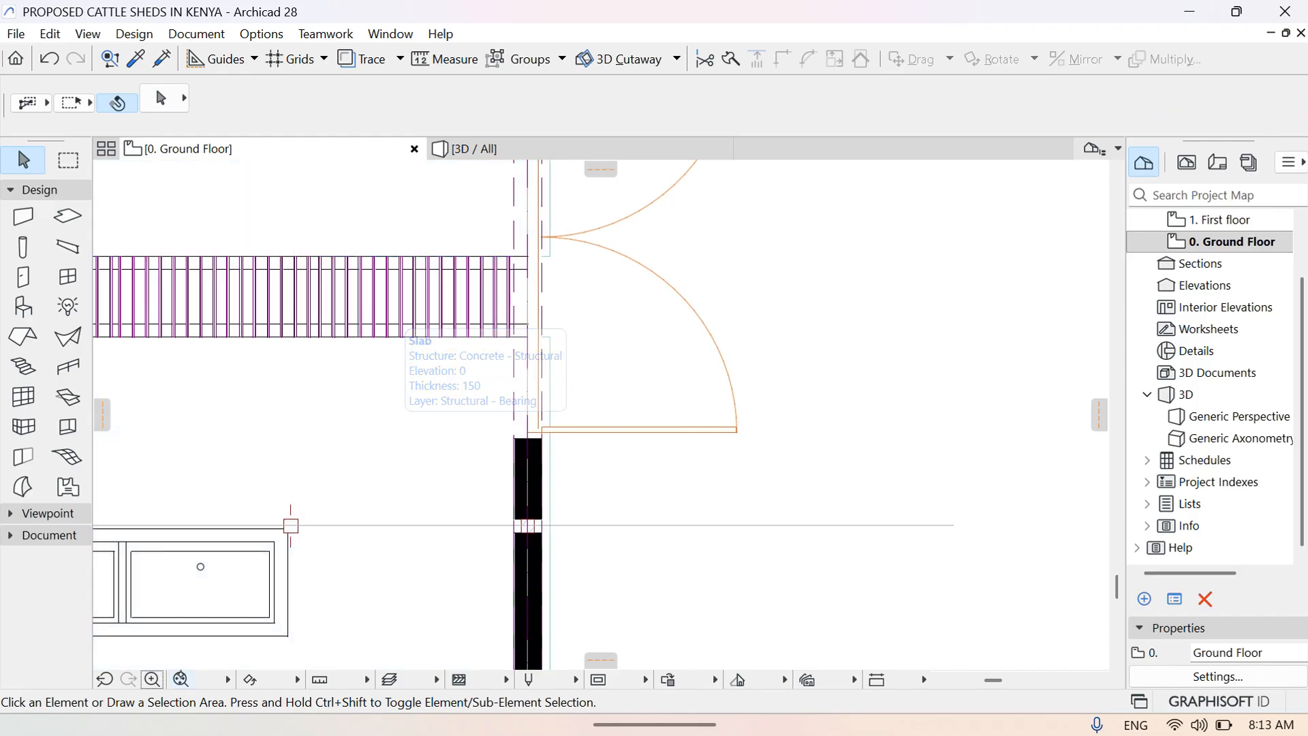
Inspect the shed in the 3D view by travelling along the central aisle between the end-wall garage doors
{"action": "left_click", "coordinate": [198, 563]}
{"action": "left_click", "coordinate": [694, 510]}
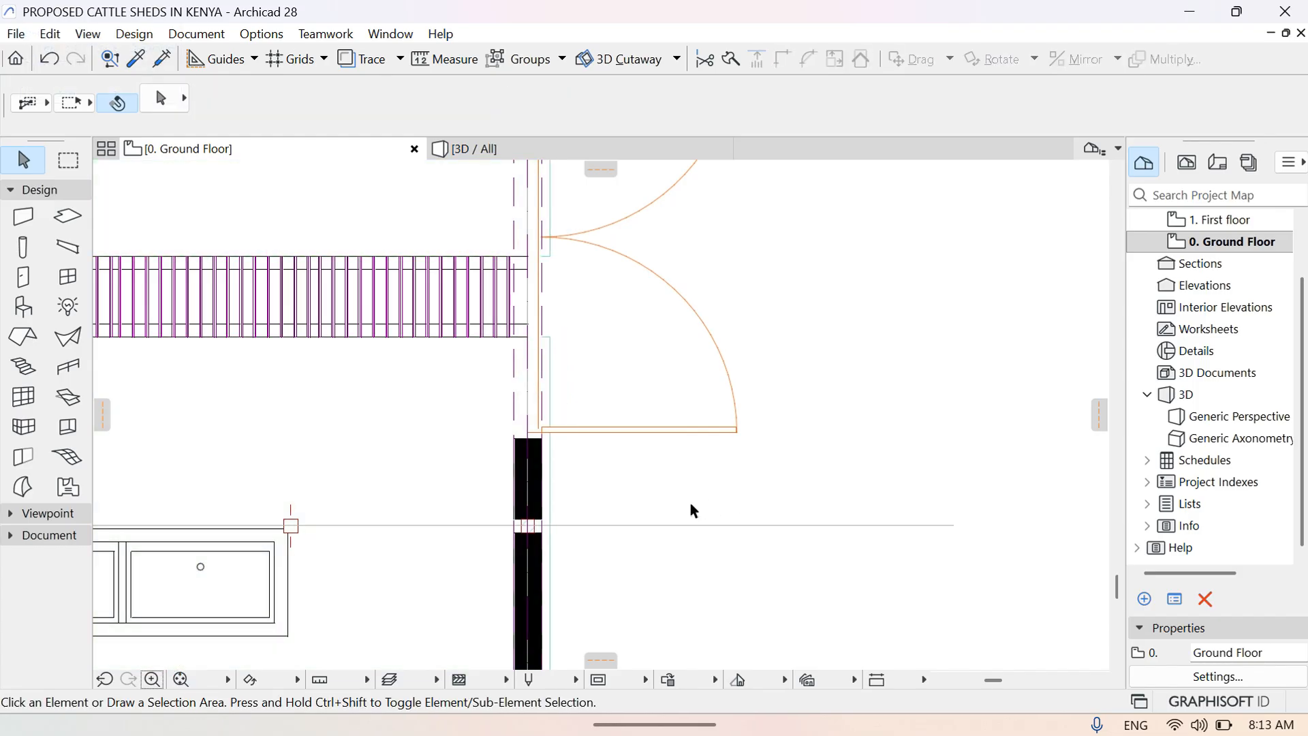
{"action": "left_click", "coordinate": [181, 679]}
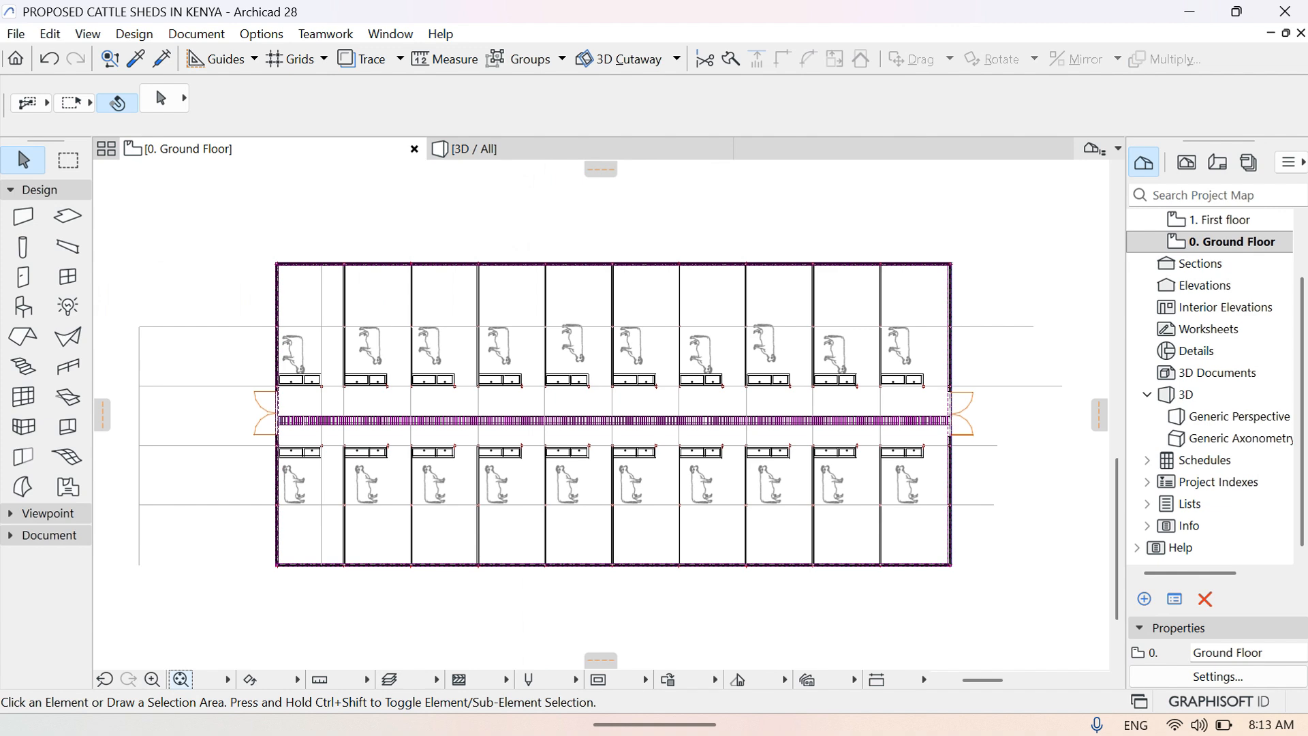
{"action": "left_click", "coordinate": [504, 148]}
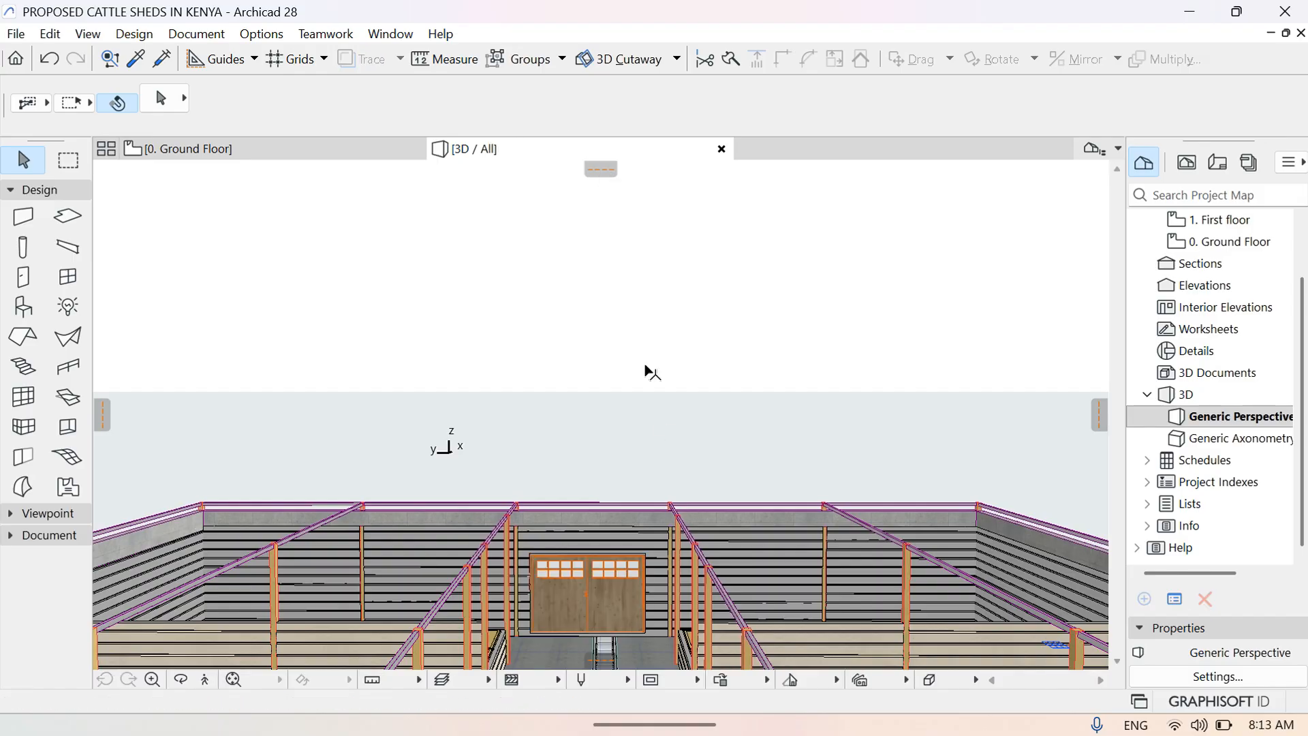
{"action": "left_click", "coordinate": [210, 687]}
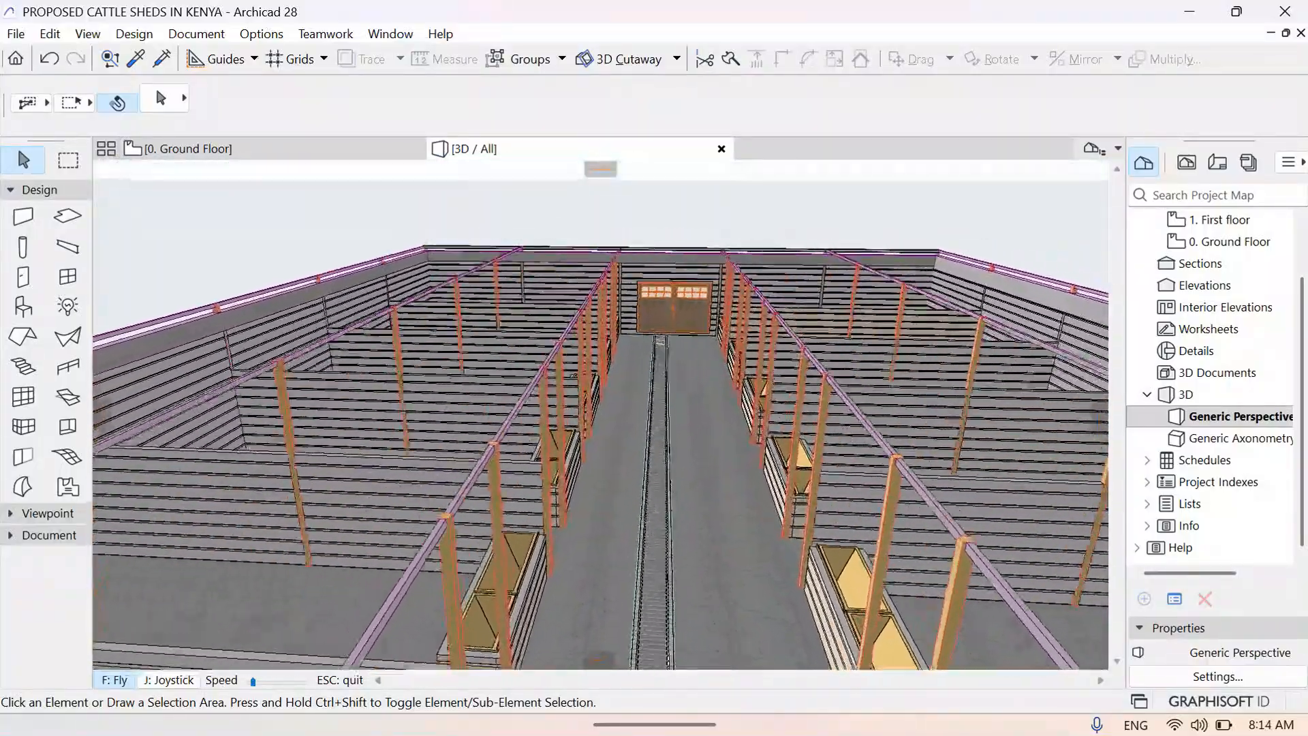
{"action": "key", "text": "Up"}
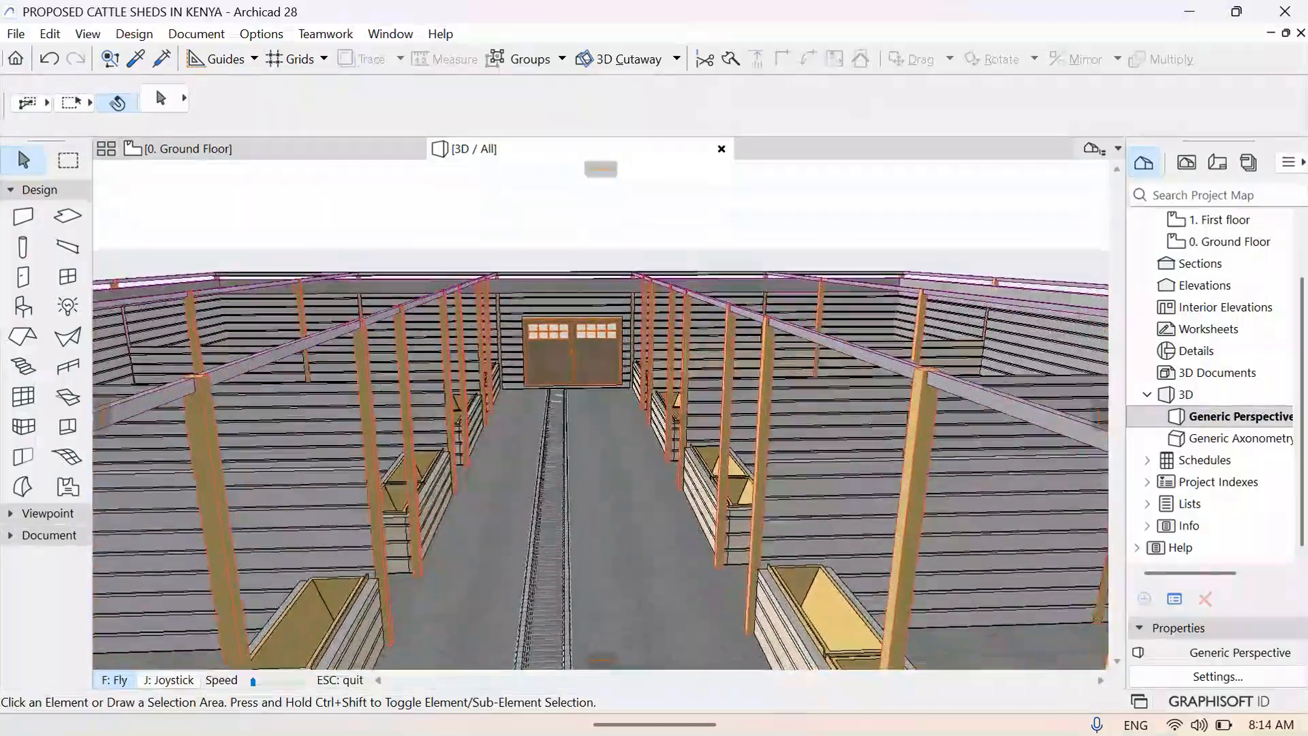
{"action": "key", "text": "Up"}
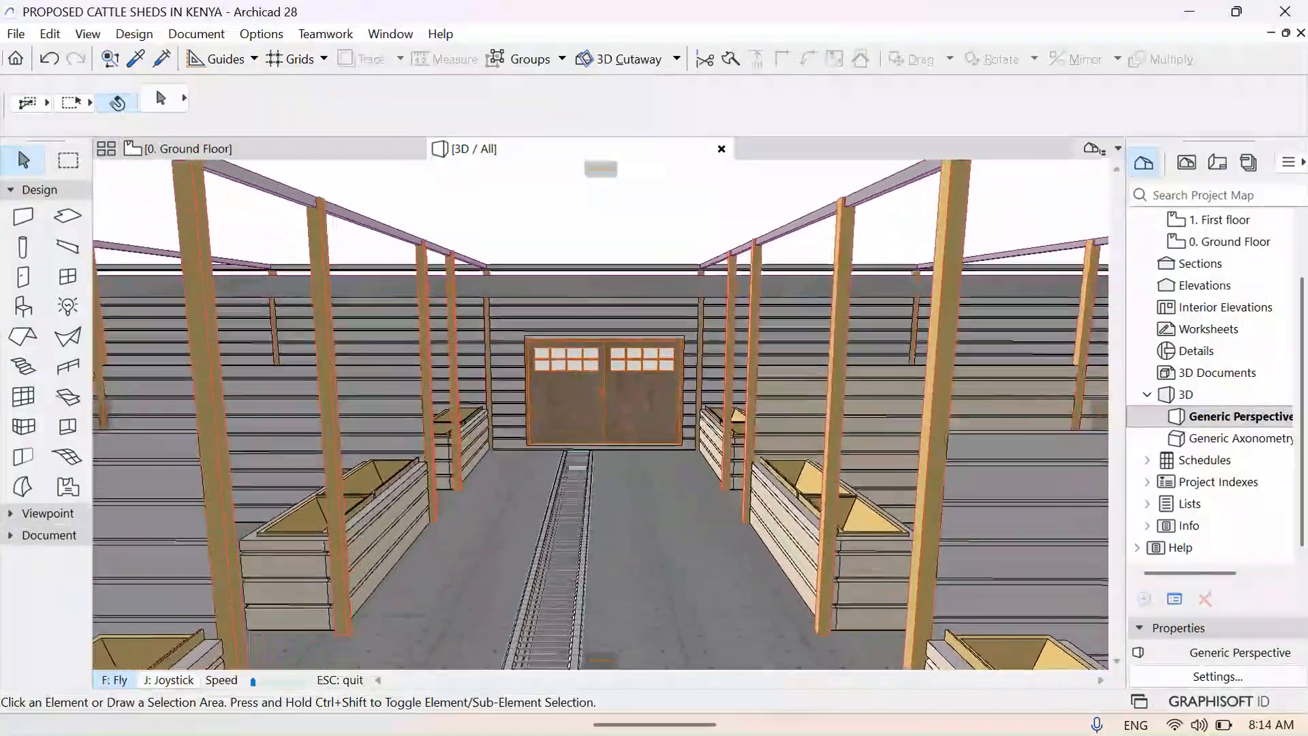
{"action": "key", "text": "Up"}
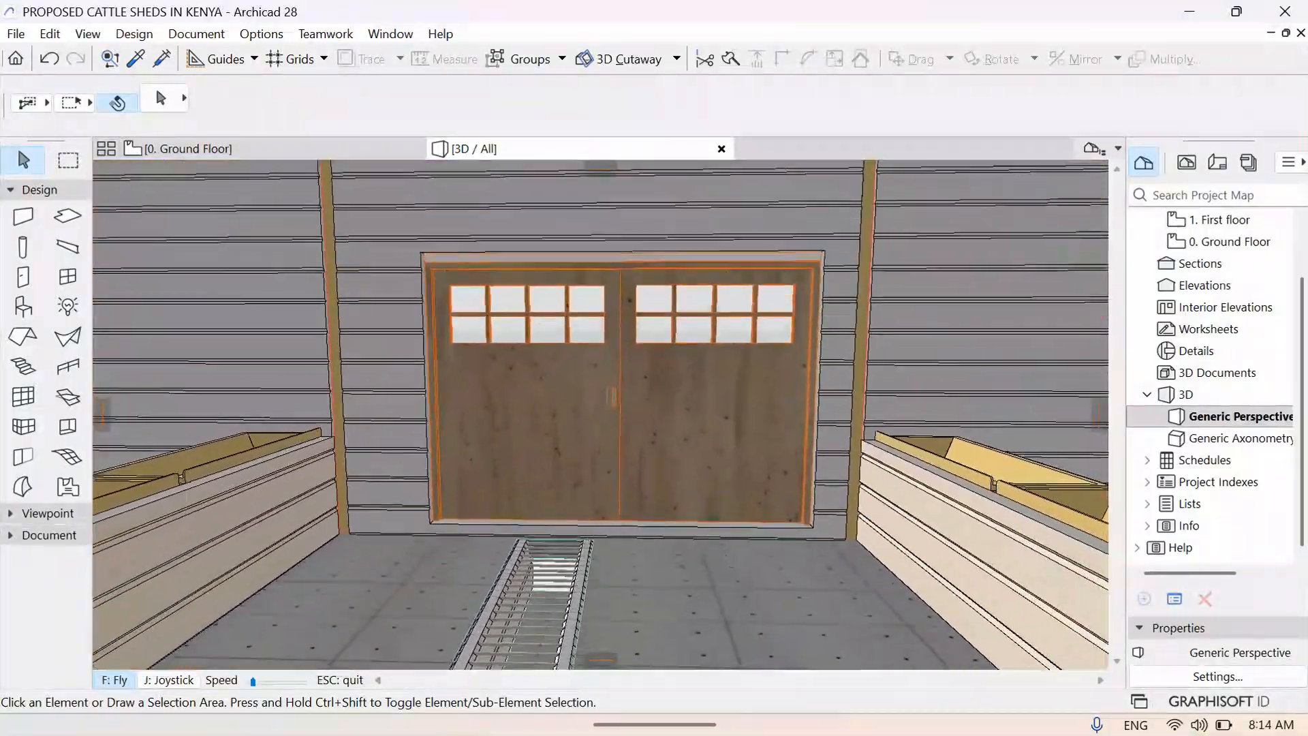
{"action": "key", "text": "Up"}
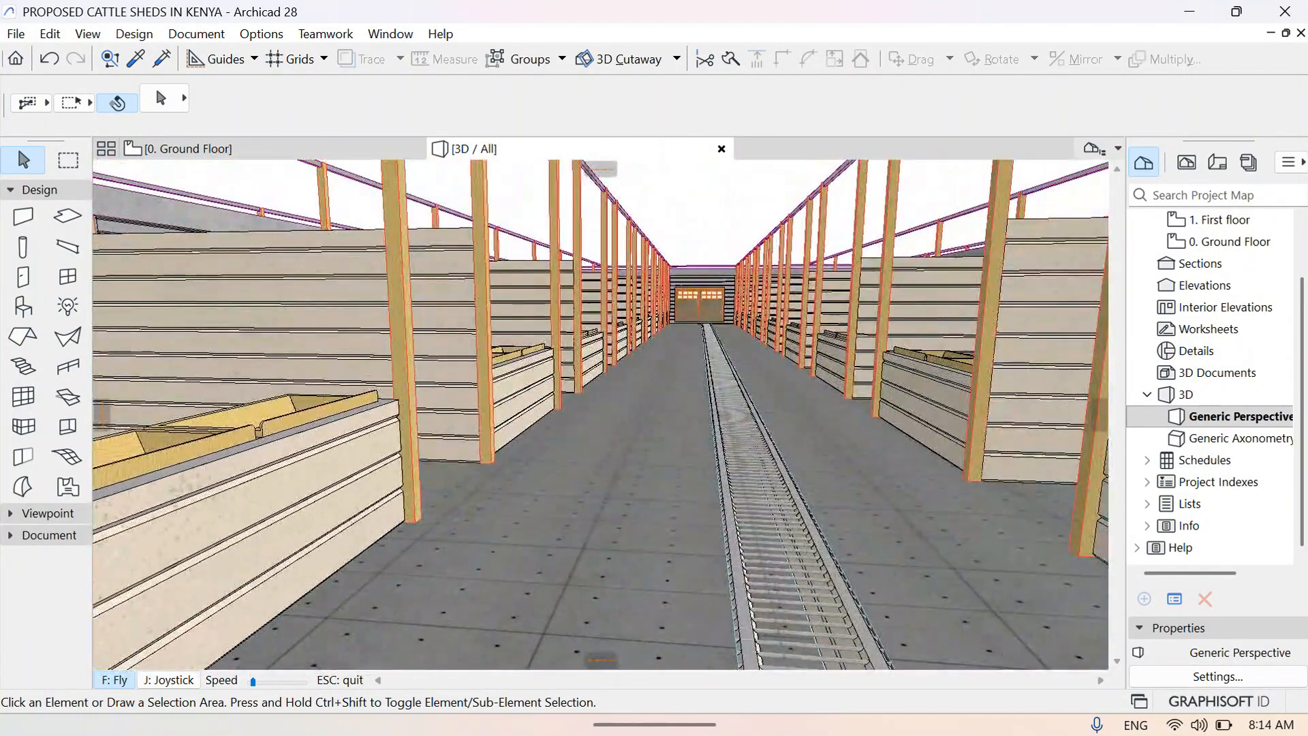
{"action": "key", "text": "Escape"}
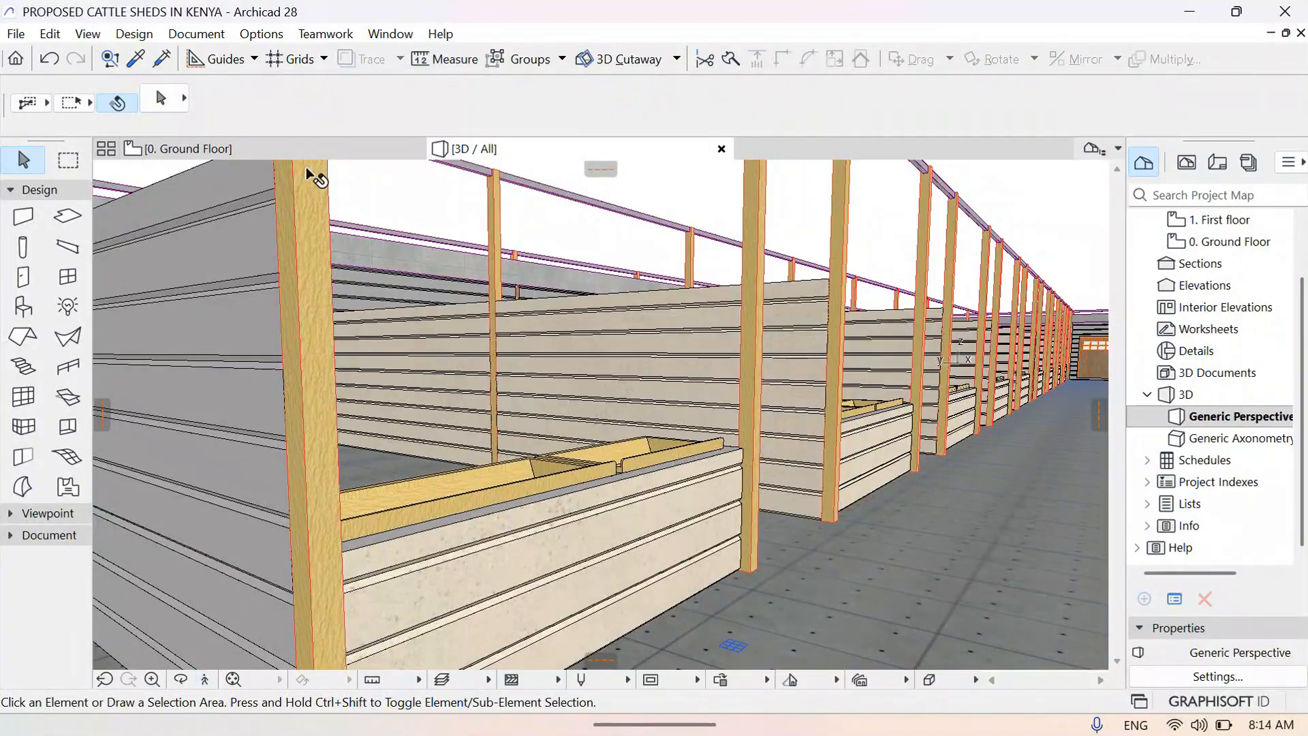
Return to the ground floor plan and choose Rectangular Window Opening from the Empty Window Openings library as the default window
{"action": "left_click", "coordinate": [249, 155]}
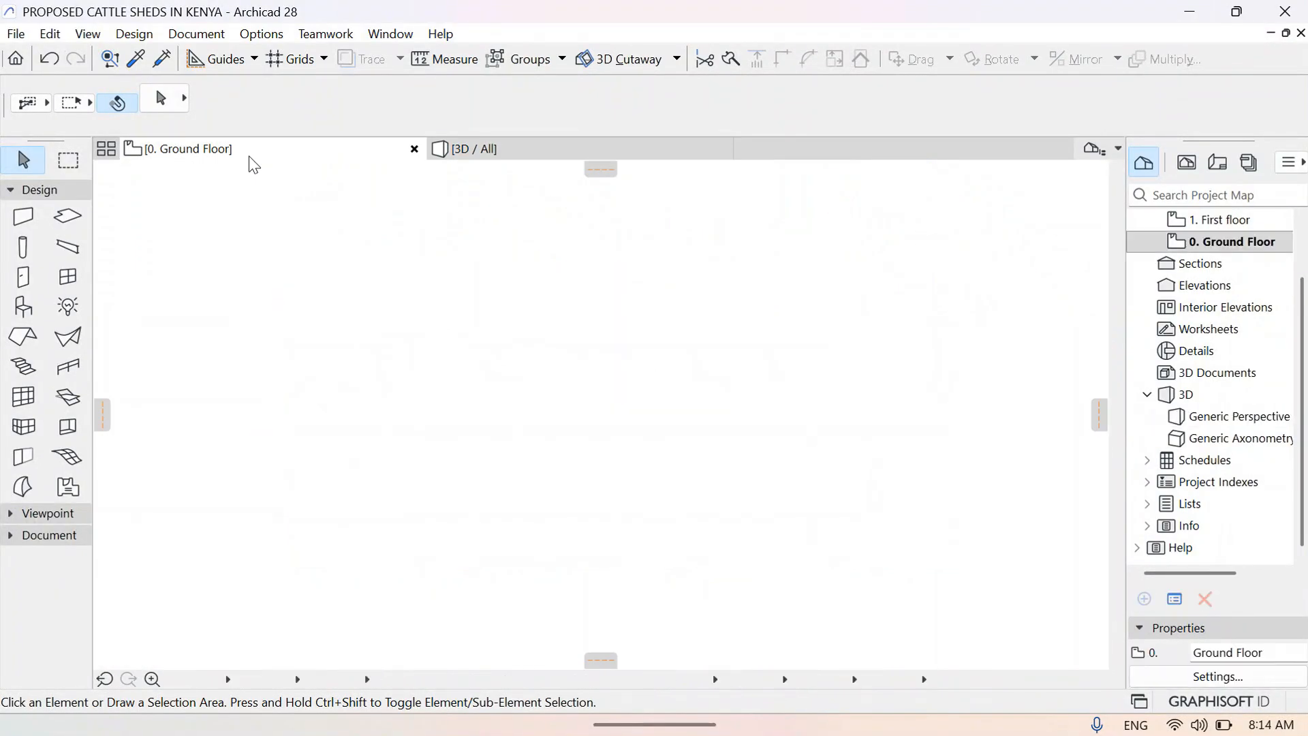
{"action": "left_click", "coordinate": [146, 33]}
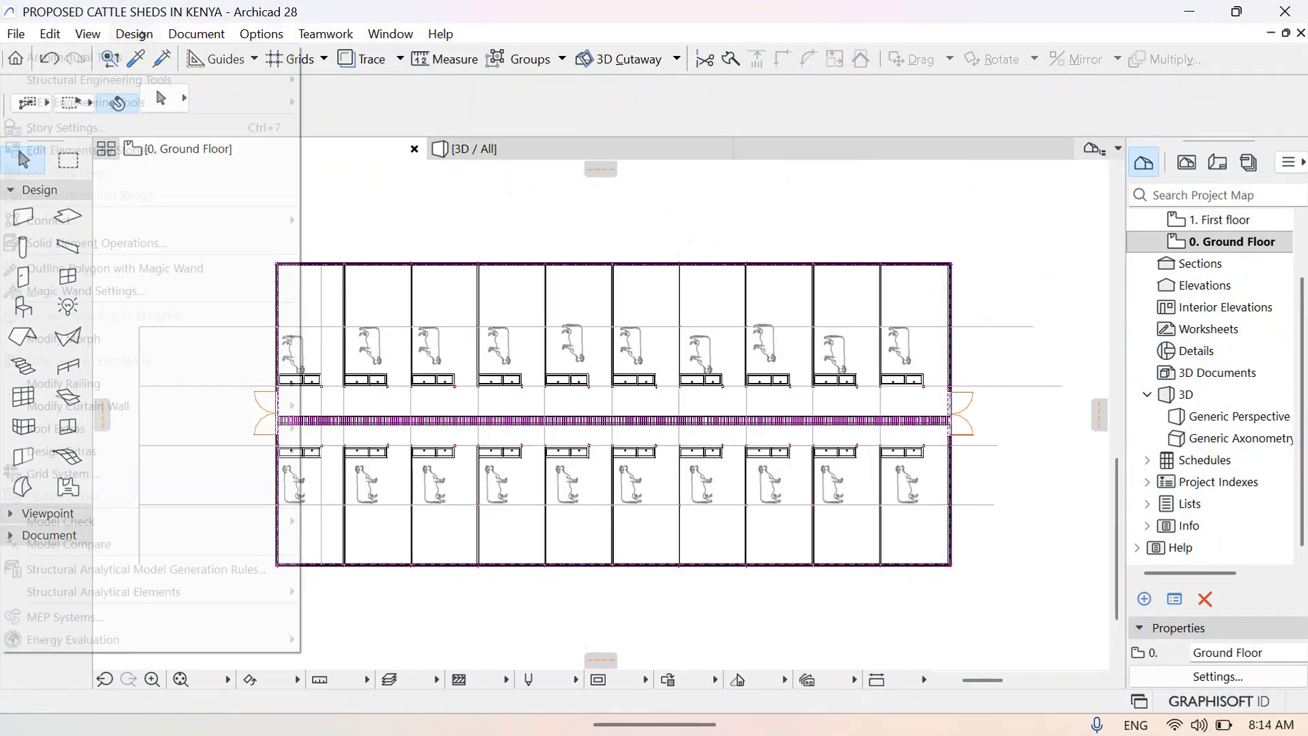
{"action": "mouse_move", "coordinate": [285, 51]}
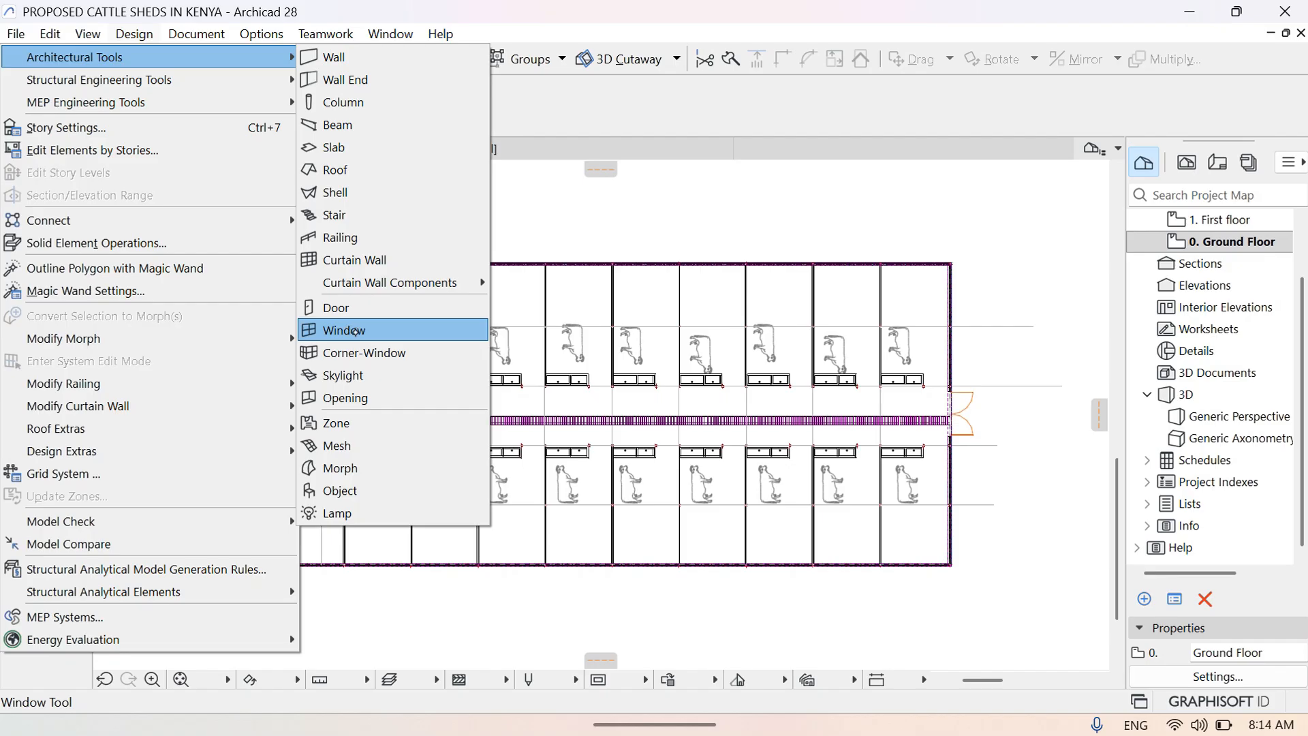
{"action": "left_click", "coordinate": [351, 332]}
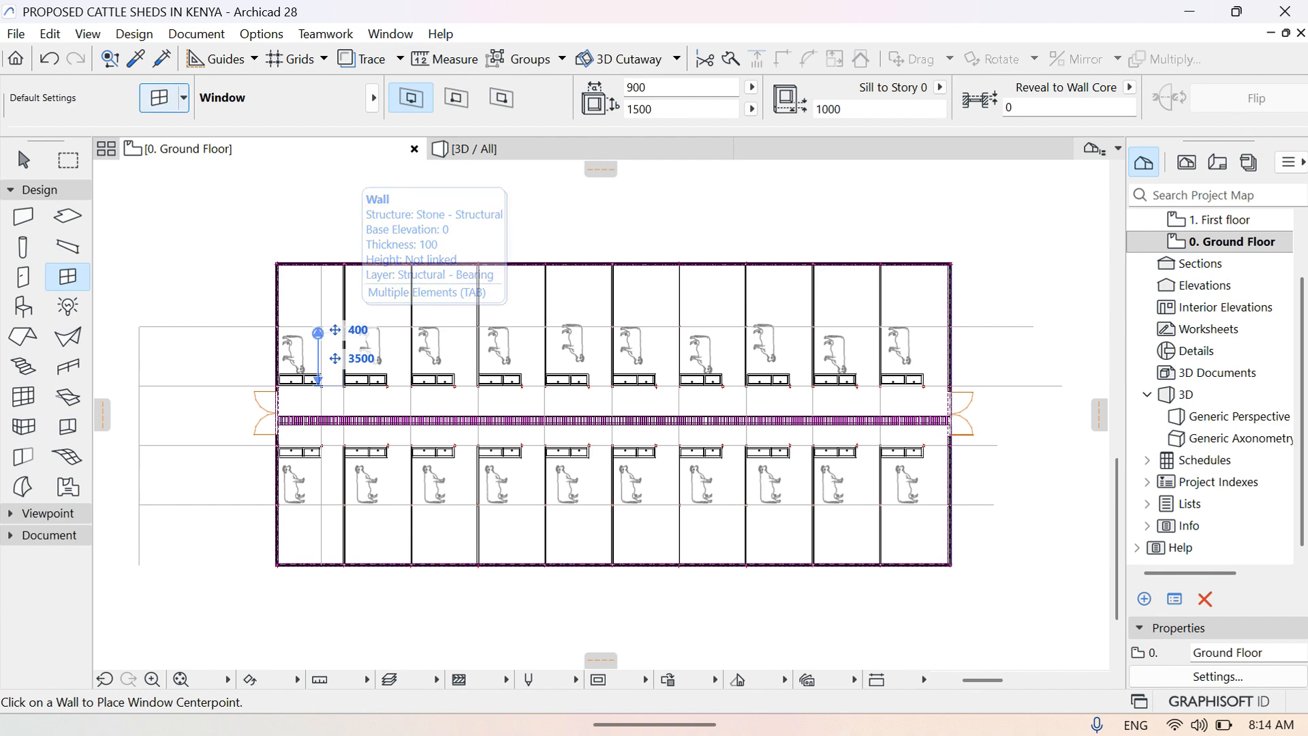
{"action": "left_click", "coordinate": [159, 97]}
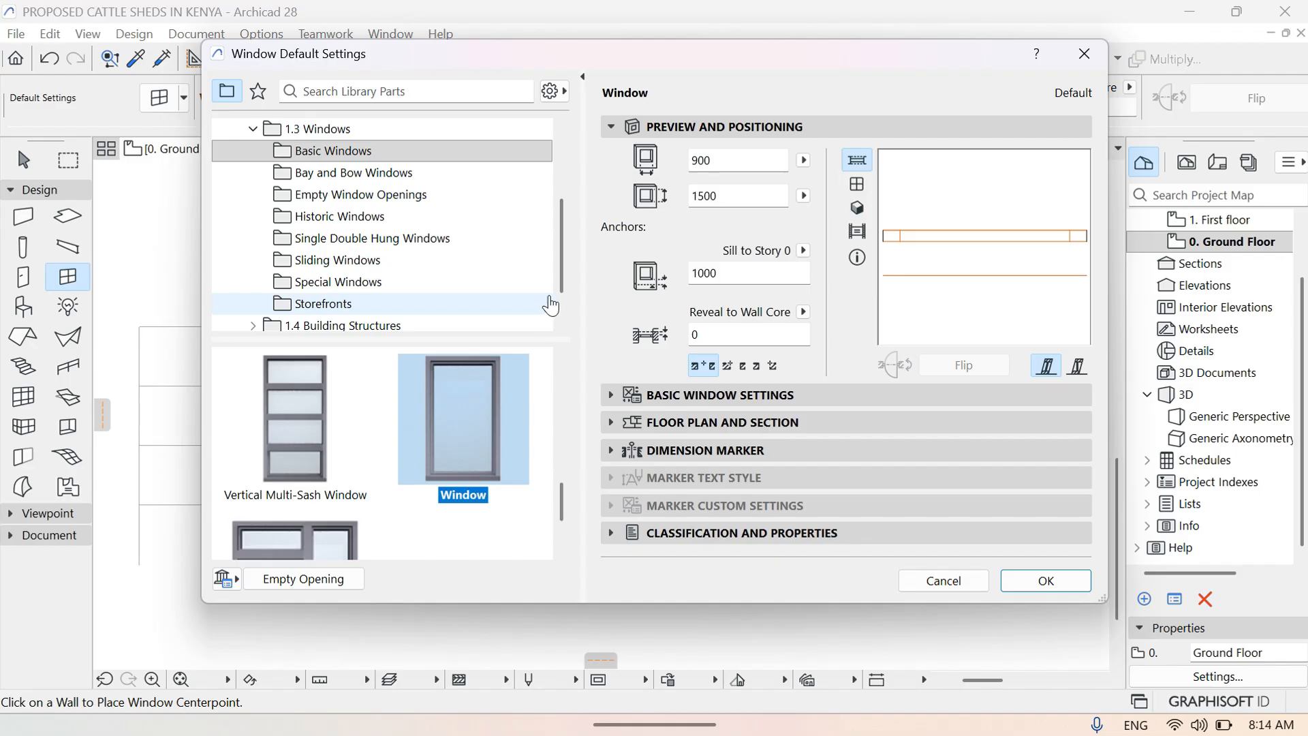
{"action": "mouse_move", "coordinate": [563, 257]}
{"action": "left_mouse_down"}
{"action": "mouse_move", "coordinate": [561, 280]}
{"action": "mouse_move", "coordinate": [559, 261]}
{"action": "left_mouse_up"}
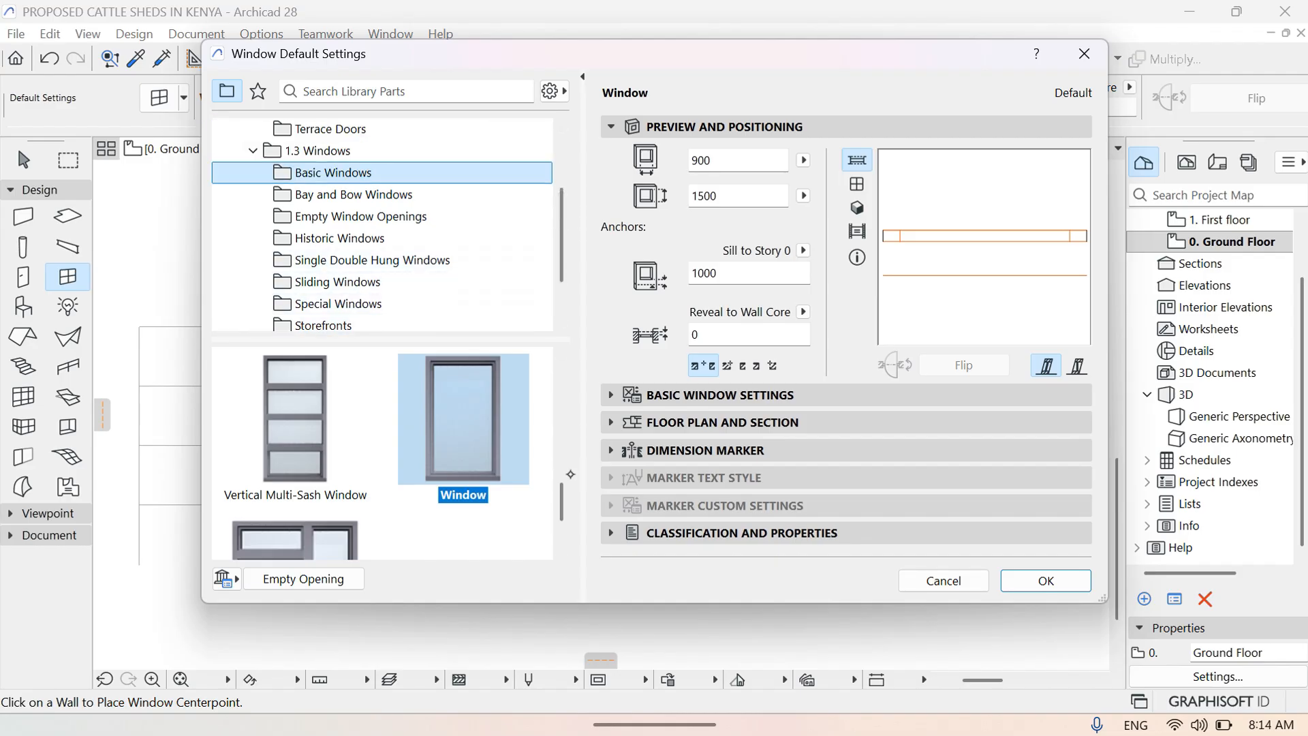
{"action": "left_click_drag", "start_coordinate": [563, 510], "coordinate": [562, 419]}
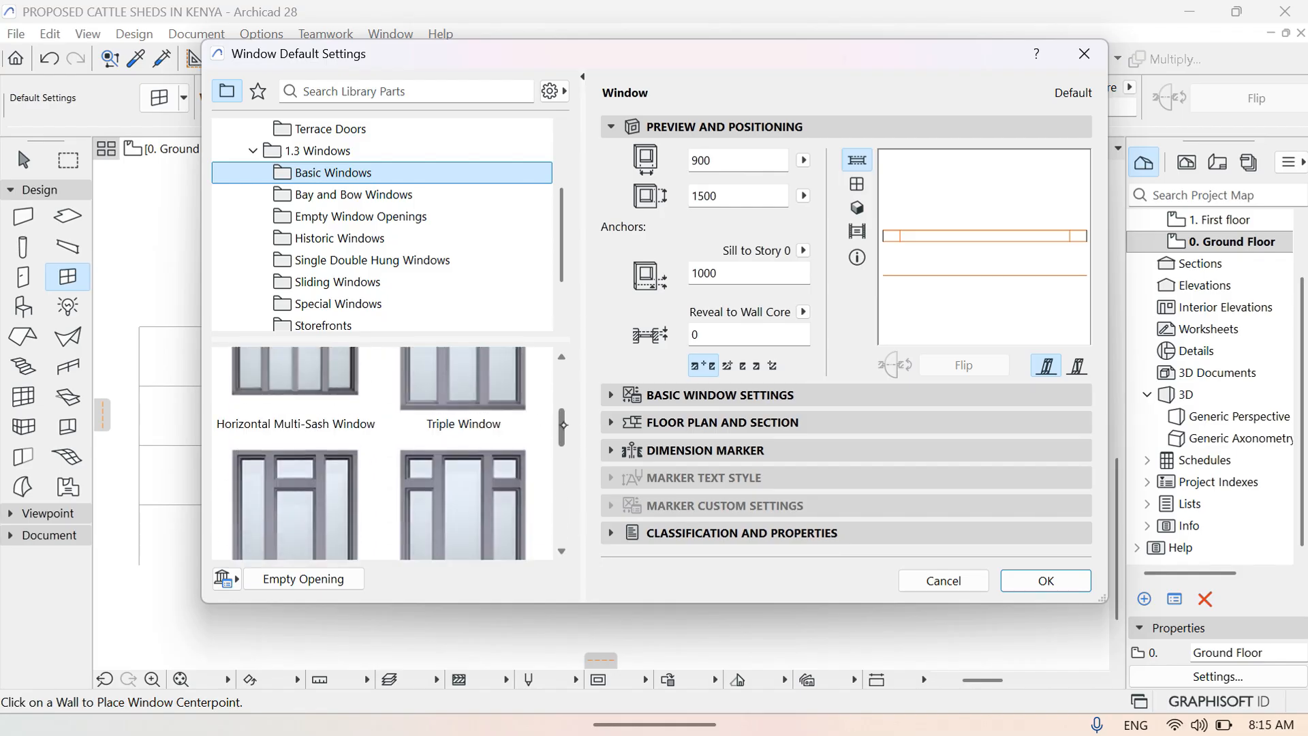
{"action": "left_click", "coordinate": [372, 198]}
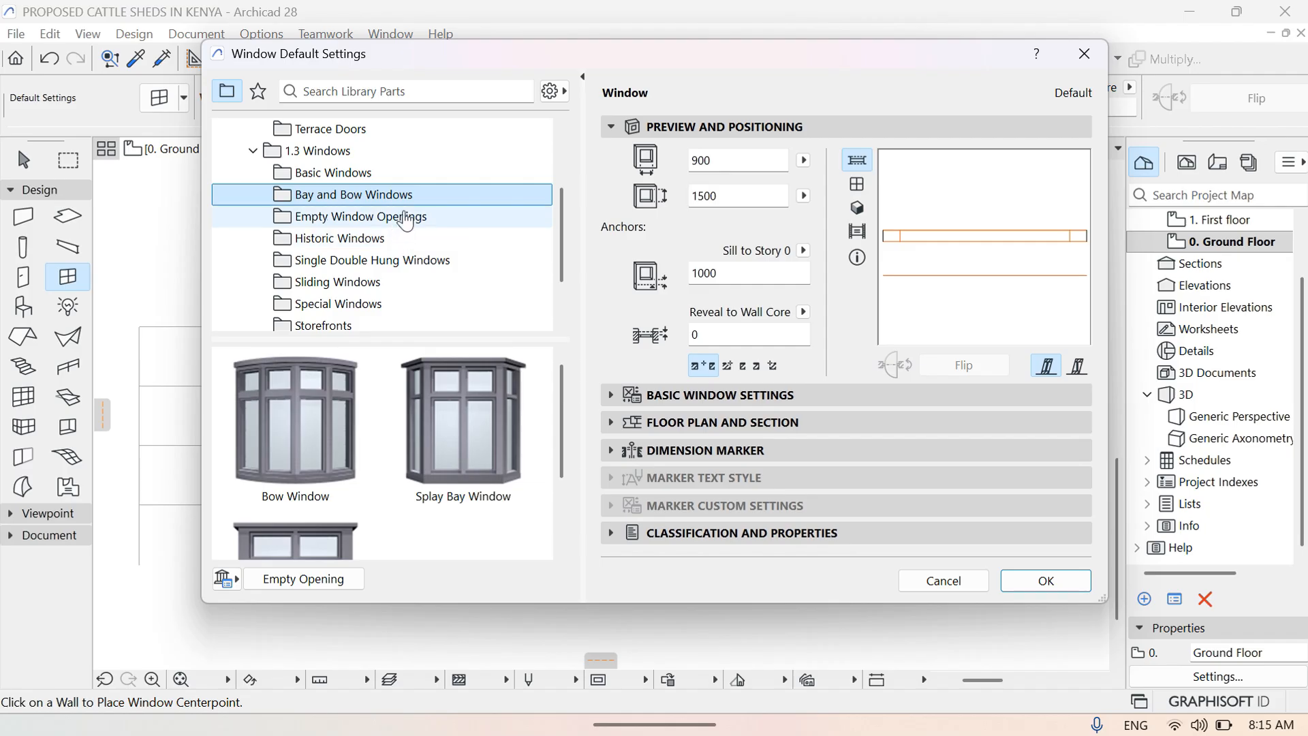
{"action": "left_click", "coordinate": [411, 218]}
{"action": "left_click_drag", "start_coordinate": [561, 385], "coordinate": [558, 490]}
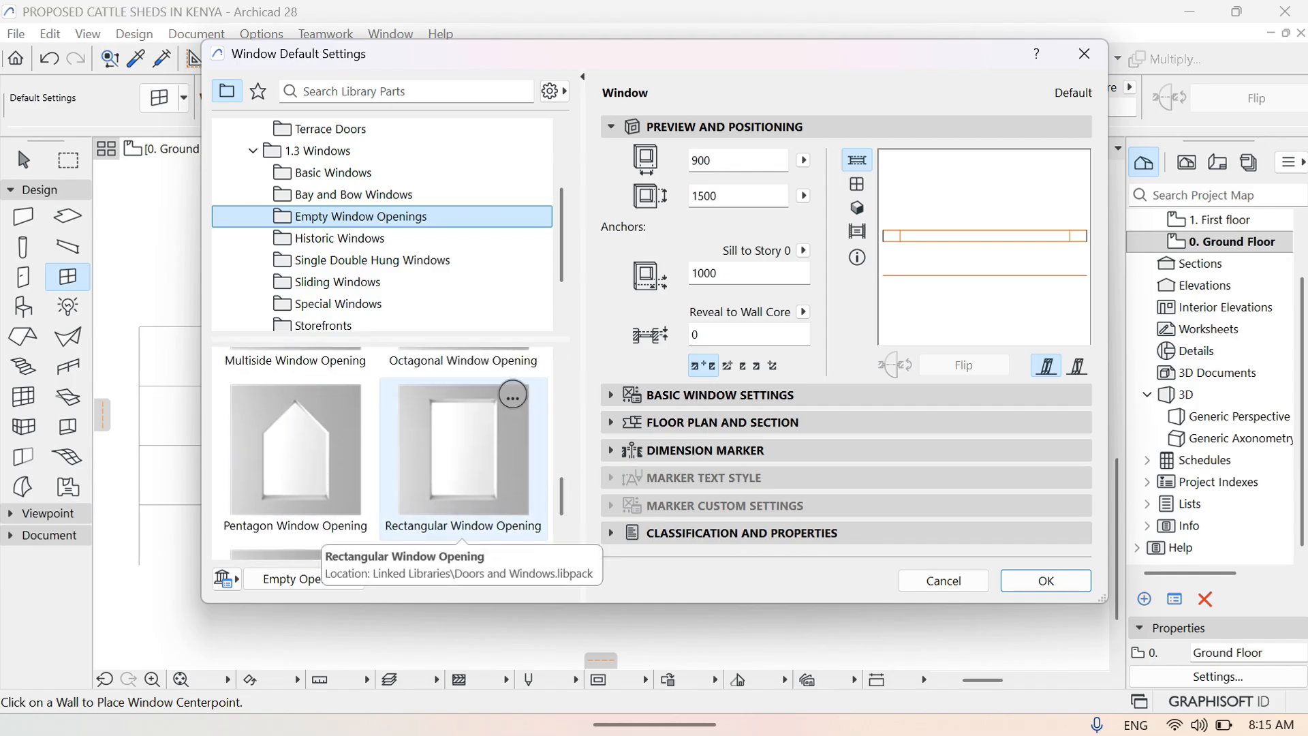
{"action": "left_click", "coordinate": [453, 448]}
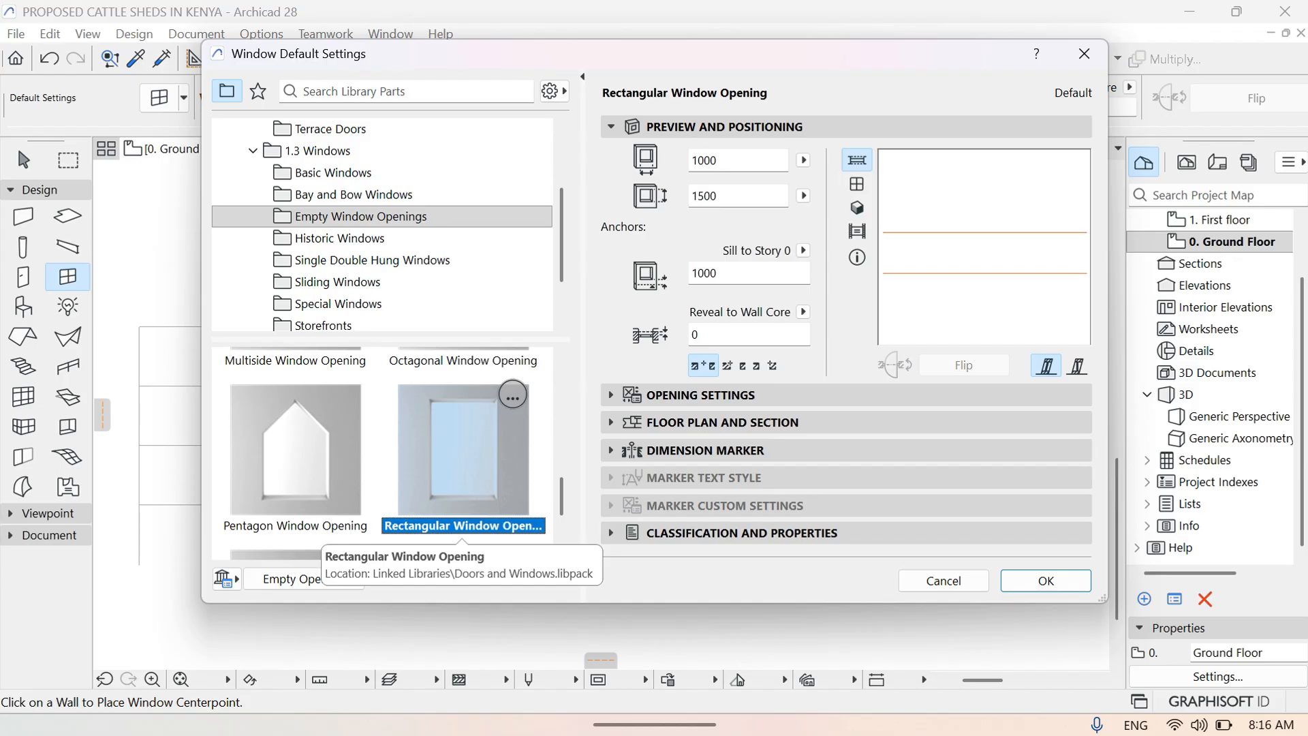
Set the window opening's height to 1000 mm and its sill height to 1100 mm, and accept the default settings
{"action": "left_click", "coordinate": [740, 195]}
{"action": "key", "text": "BackSpace"}
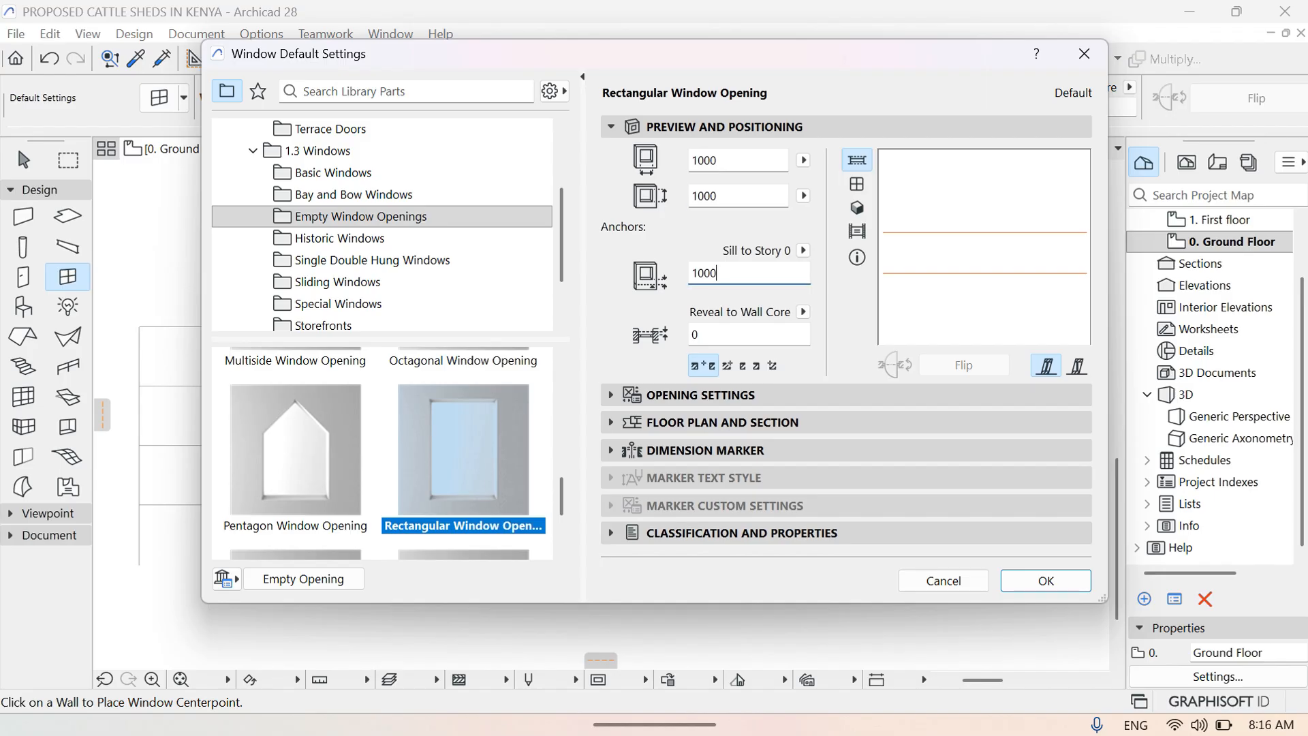
{"action": "left_click", "coordinate": [750, 273]}
{"action": "type", "text": "1"}
{"action": "left_click", "coordinate": [770, 395]}
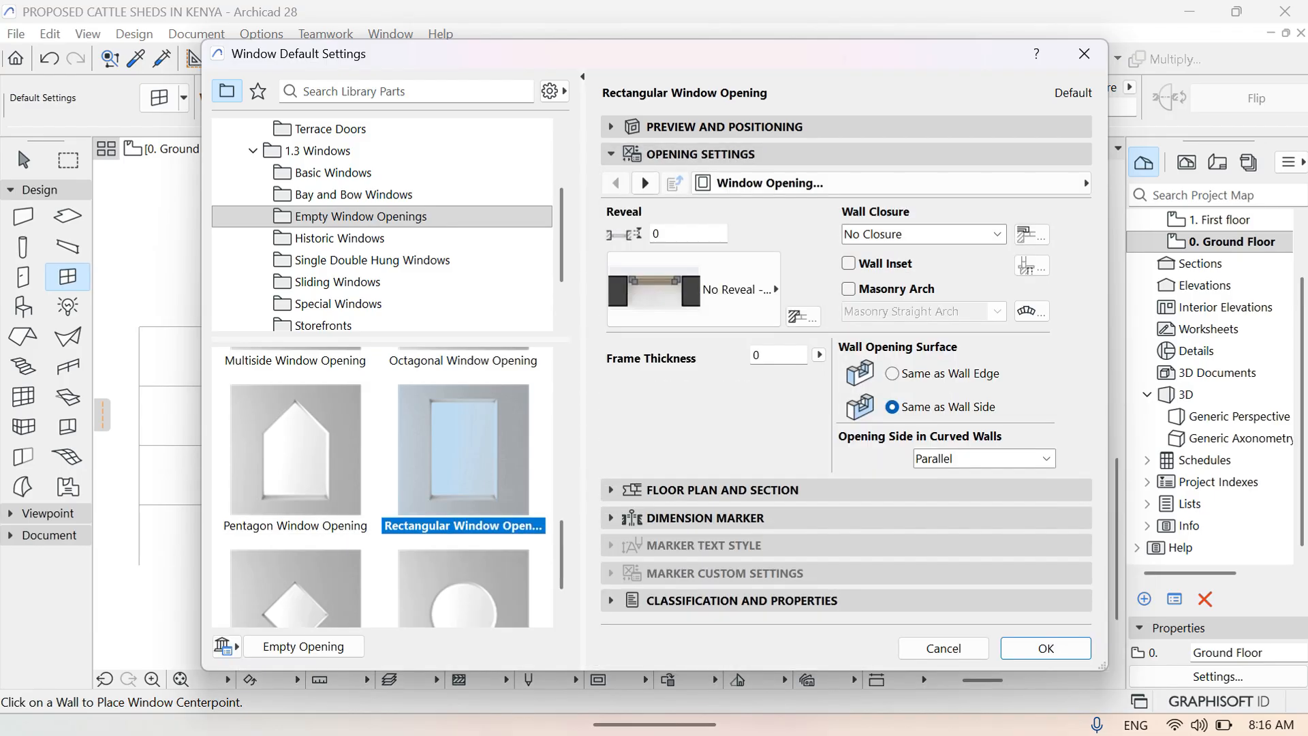
{"action": "left_click", "coordinate": [1037, 646]}
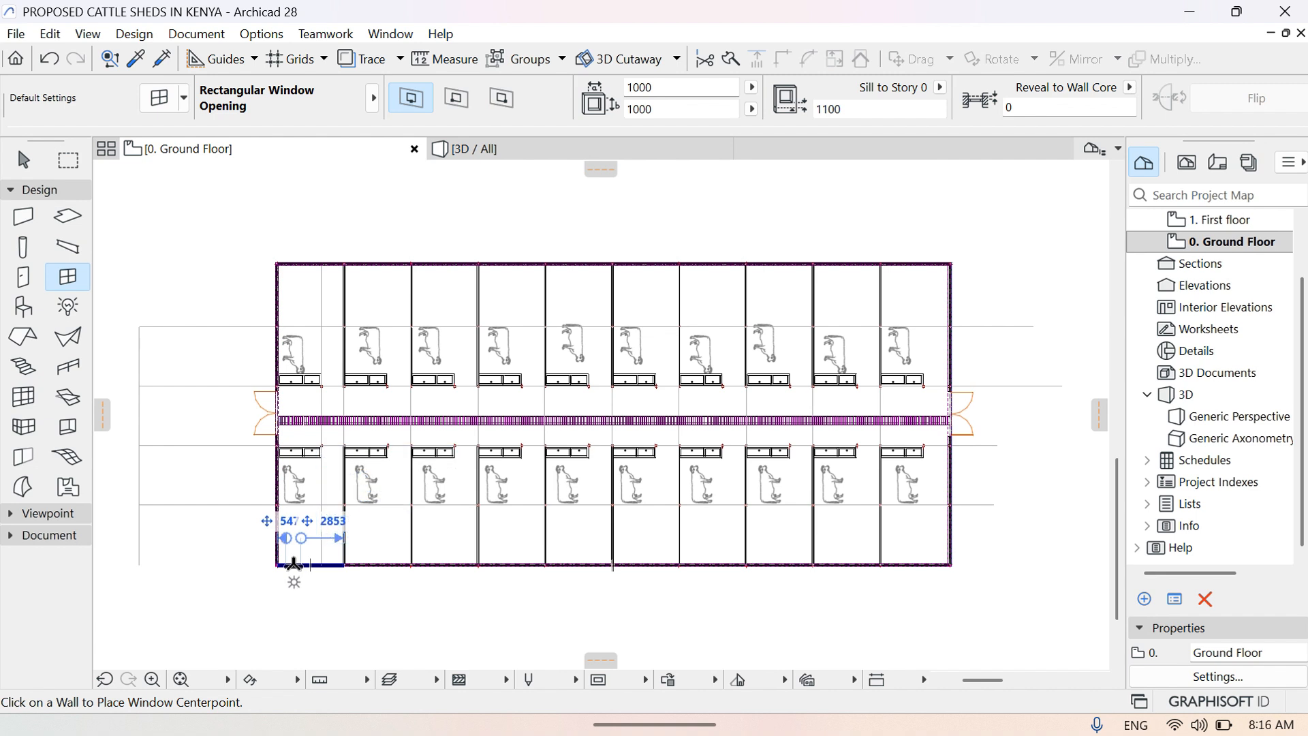
Place rectangular window openings in the shed's lower long wall, one in each of the first three stalls from the left
{"action": "left_click", "coordinate": [297, 565]}
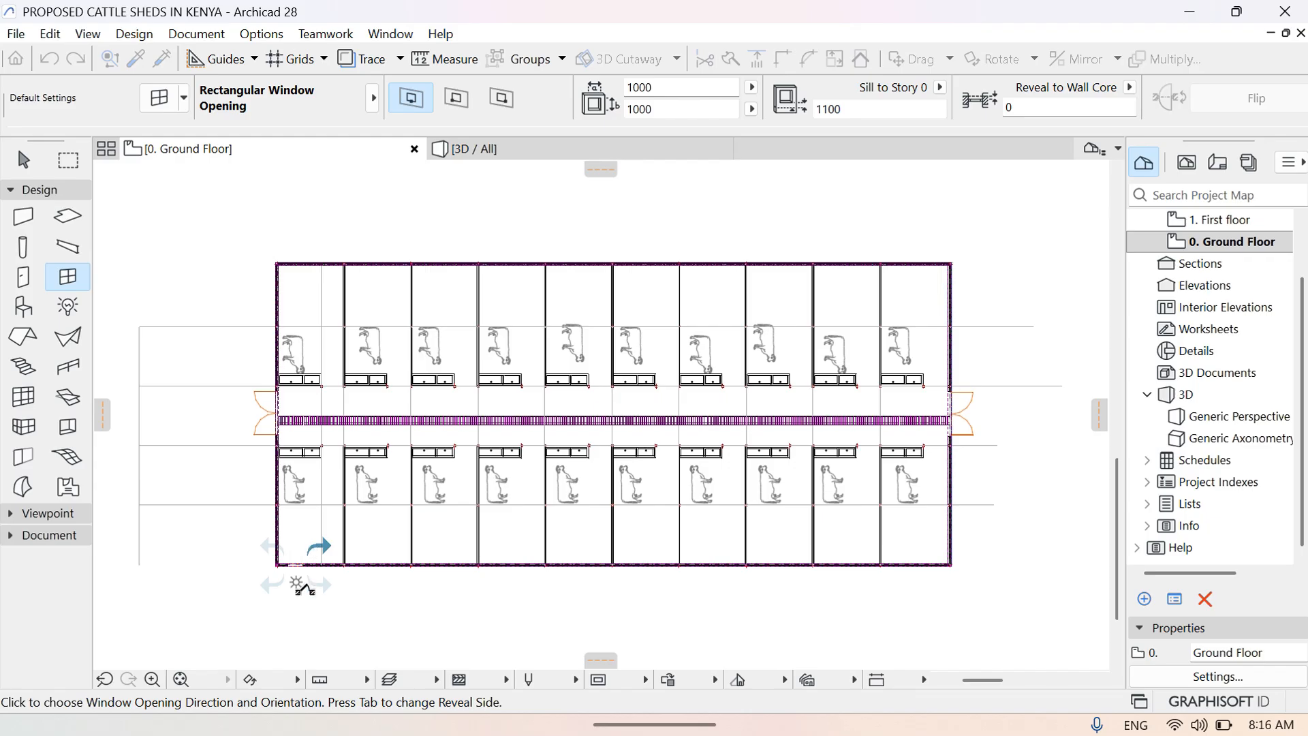
{"action": "left_click", "coordinate": [297, 586]}
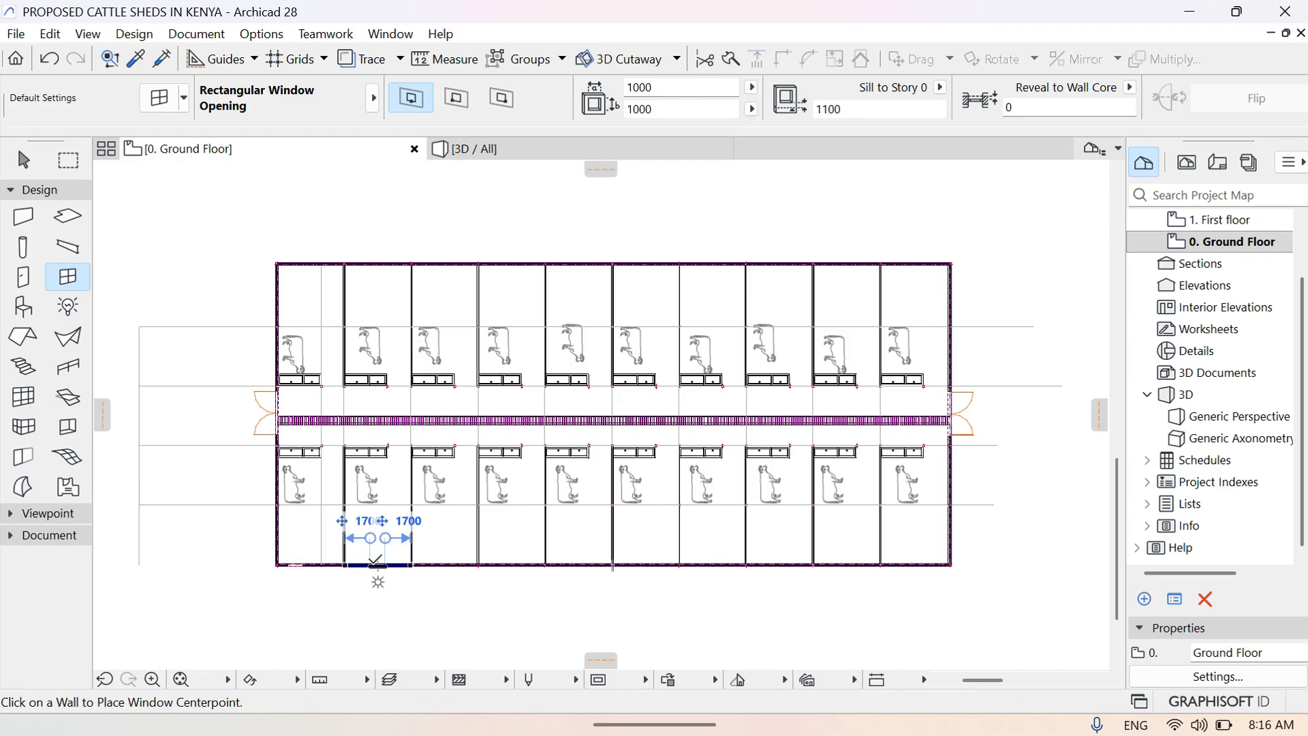
{"action": "left_click", "coordinate": [369, 565]}
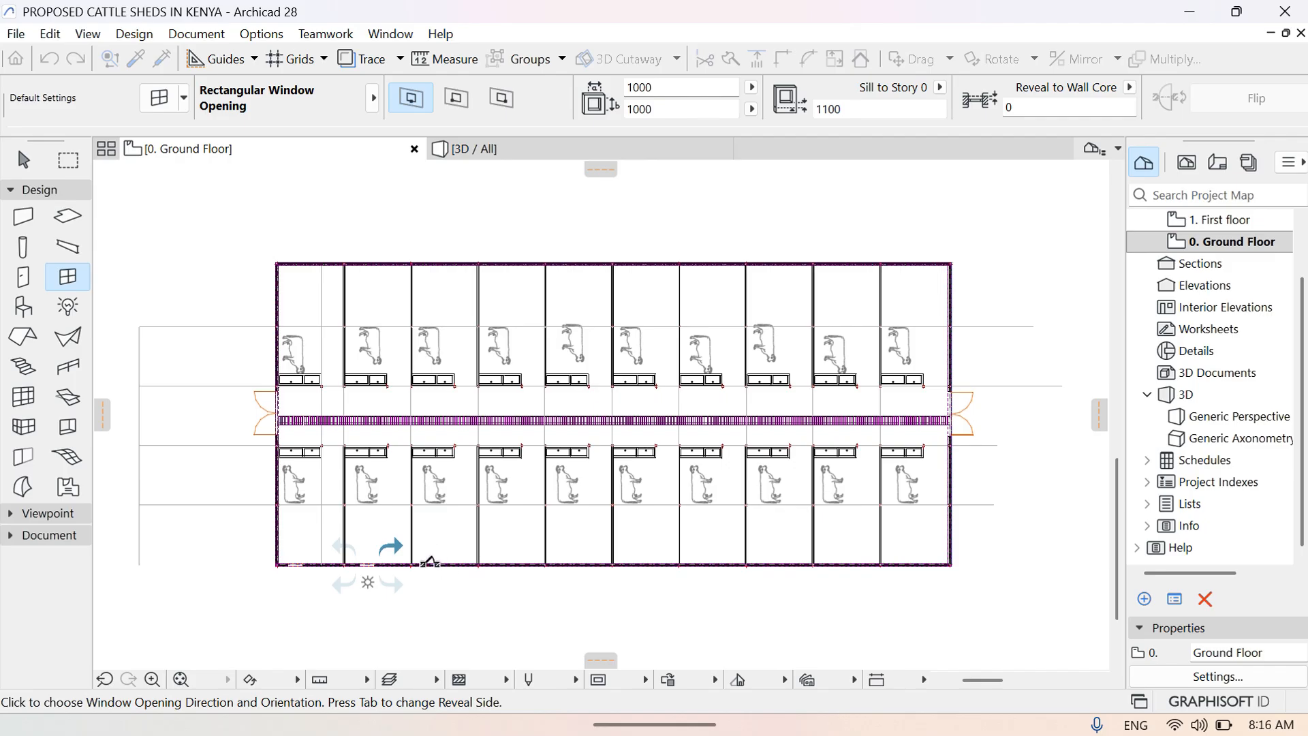
{"action": "left_click", "coordinate": [430, 562]}
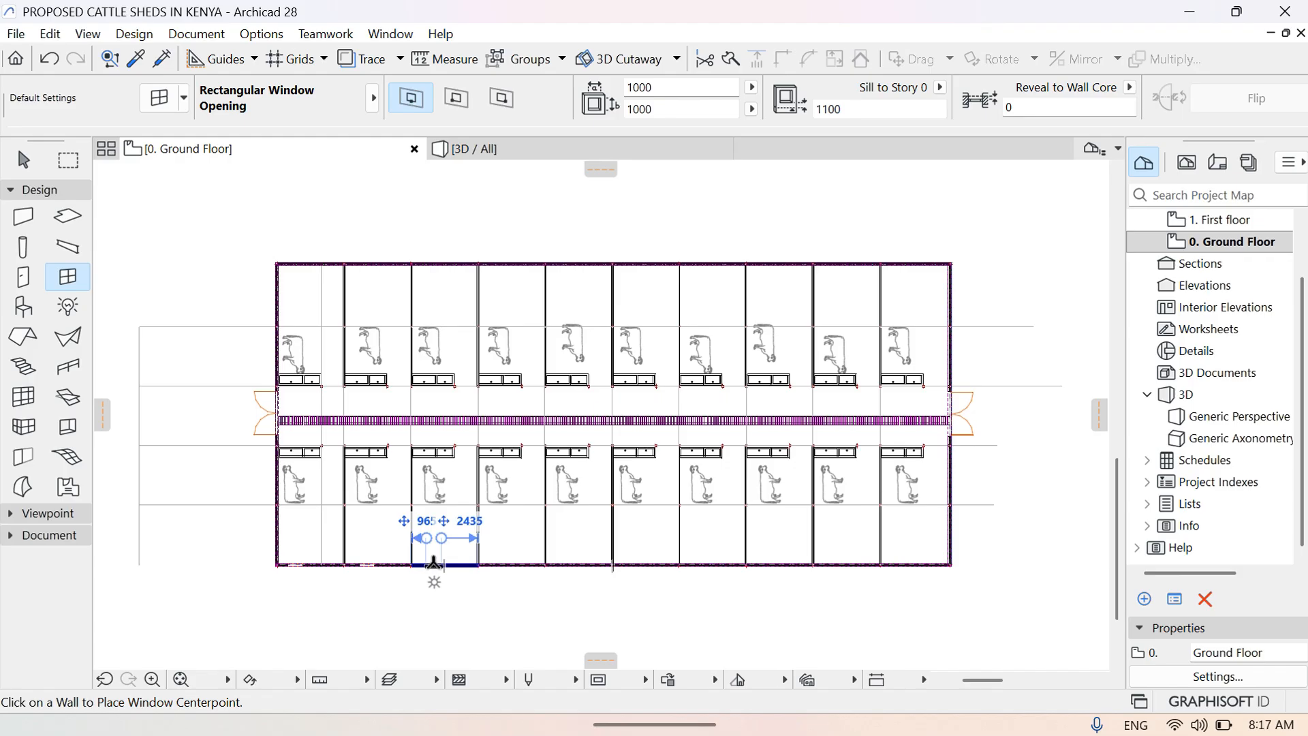
{"action": "left_click", "coordinate": [434, 563]}
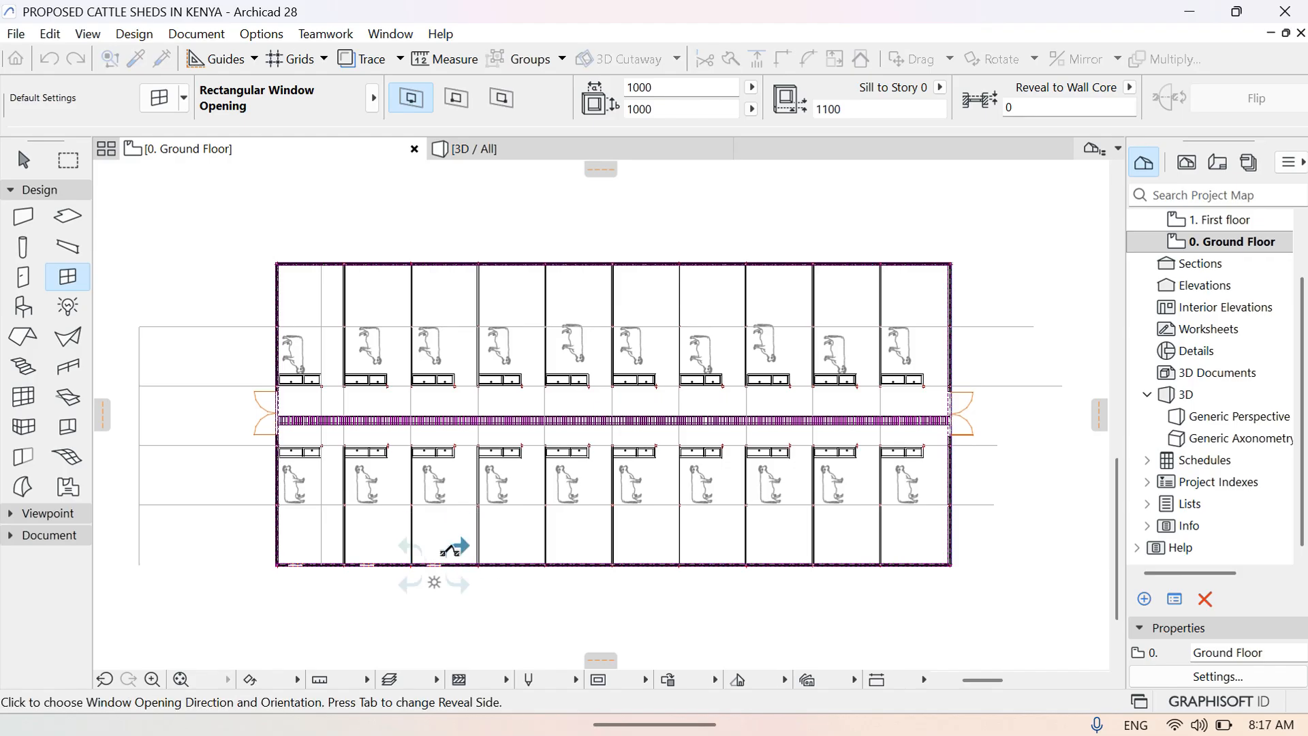
{"action": "left_click", "coordinate": [443, 576]}
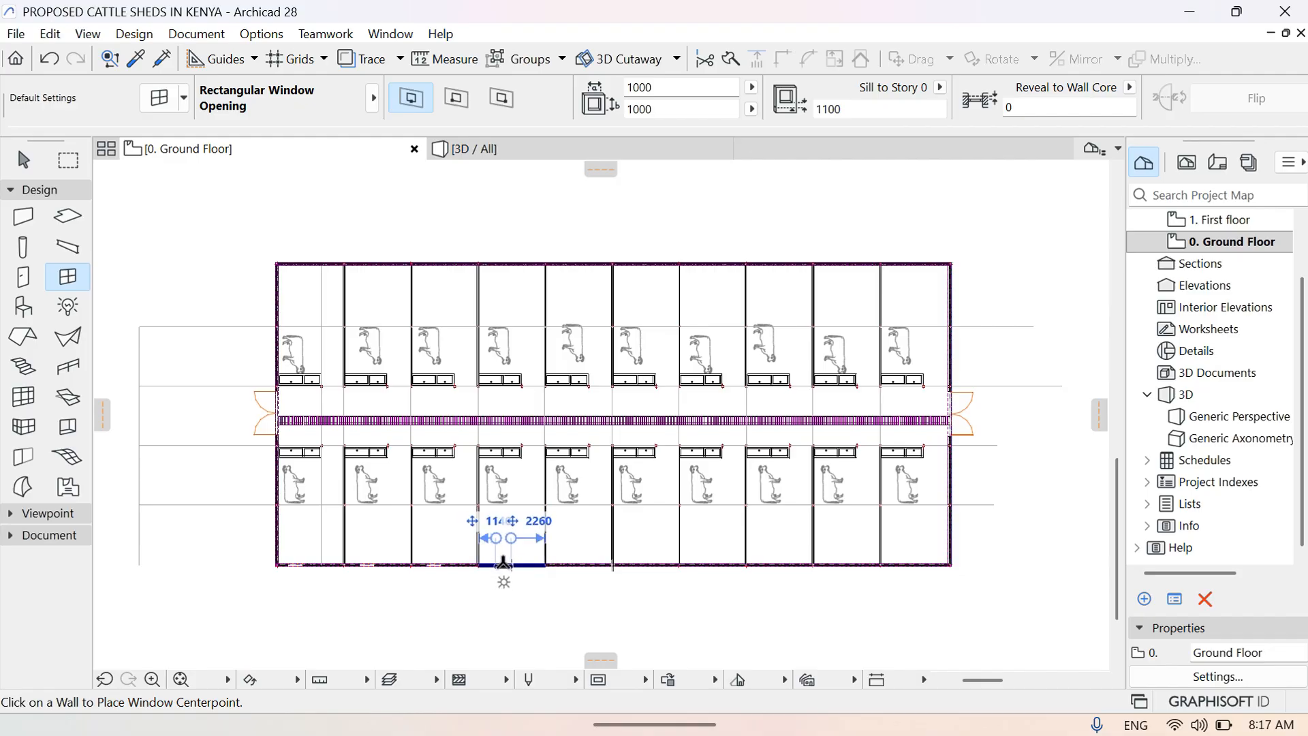
Place rectangular window openings in the shed's lower long wall, one each in the fourth, fifth and sixth stalls from the left
{"action": "left_click", "coordinate": [503, 563]}
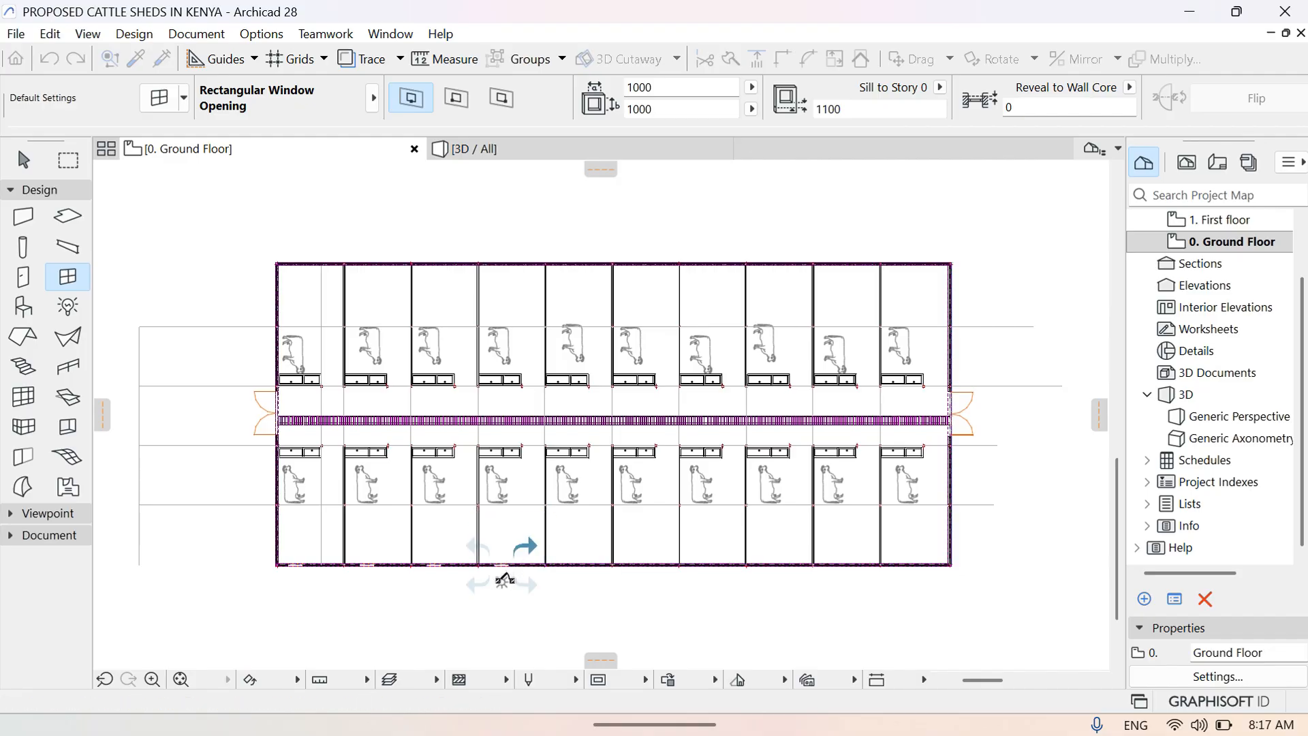
{"action": "left_click", "coordinate": [508, 583]}
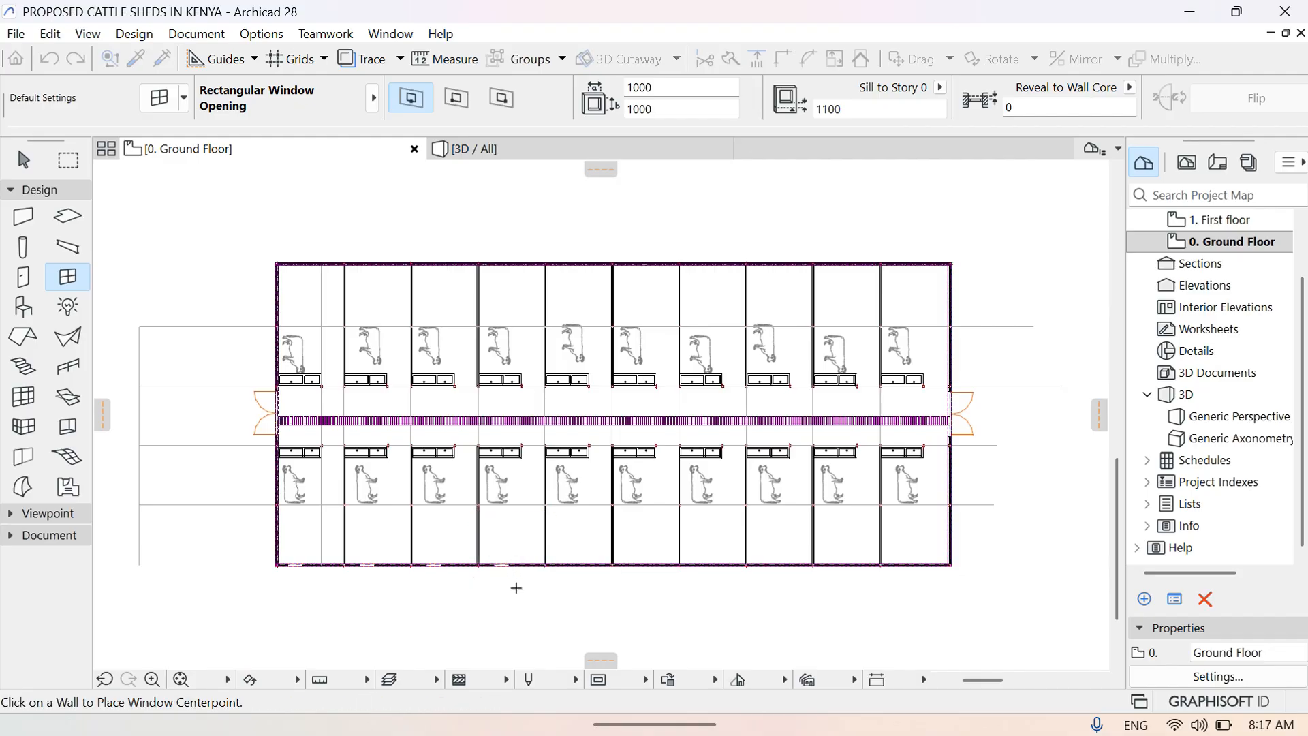
{"action": "left_click", "coordinate": [579, 563]}
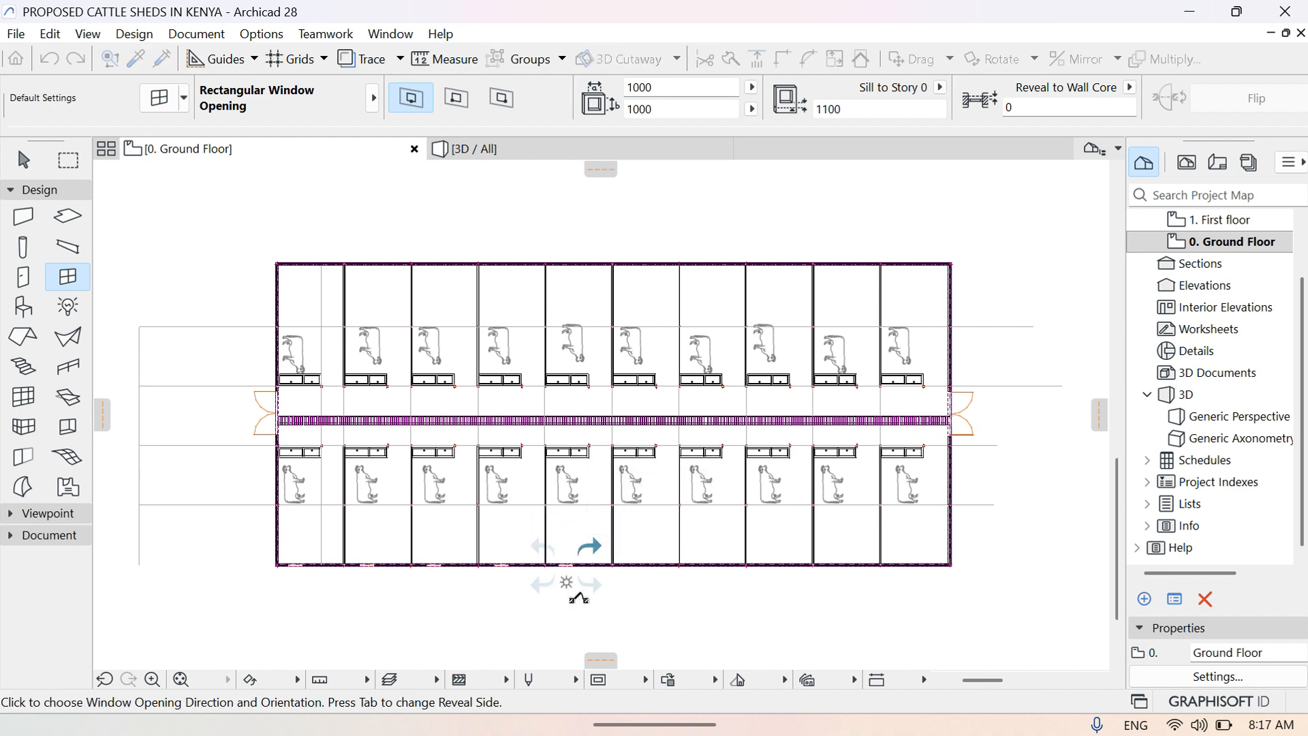
{"action": "left_click", "coordinate": [578, 583]}
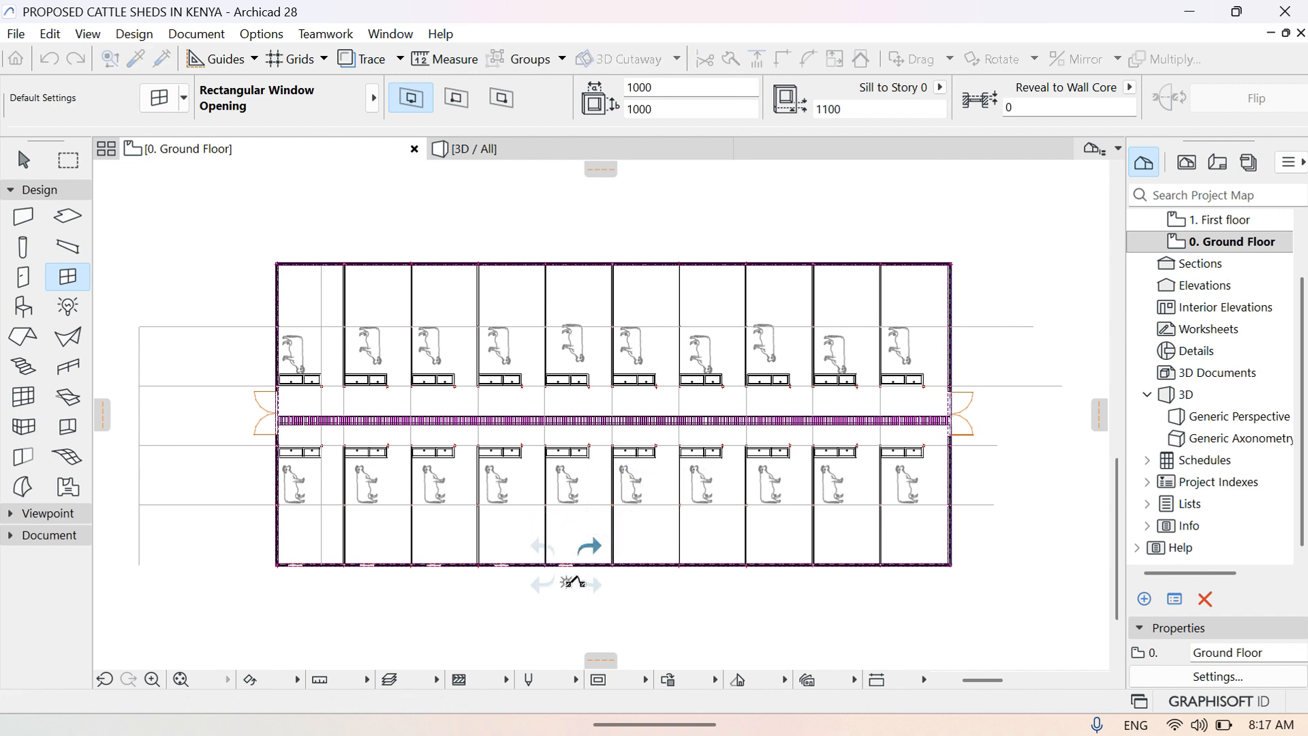
{"action": "left_click", "coordinate": [638, 567]}
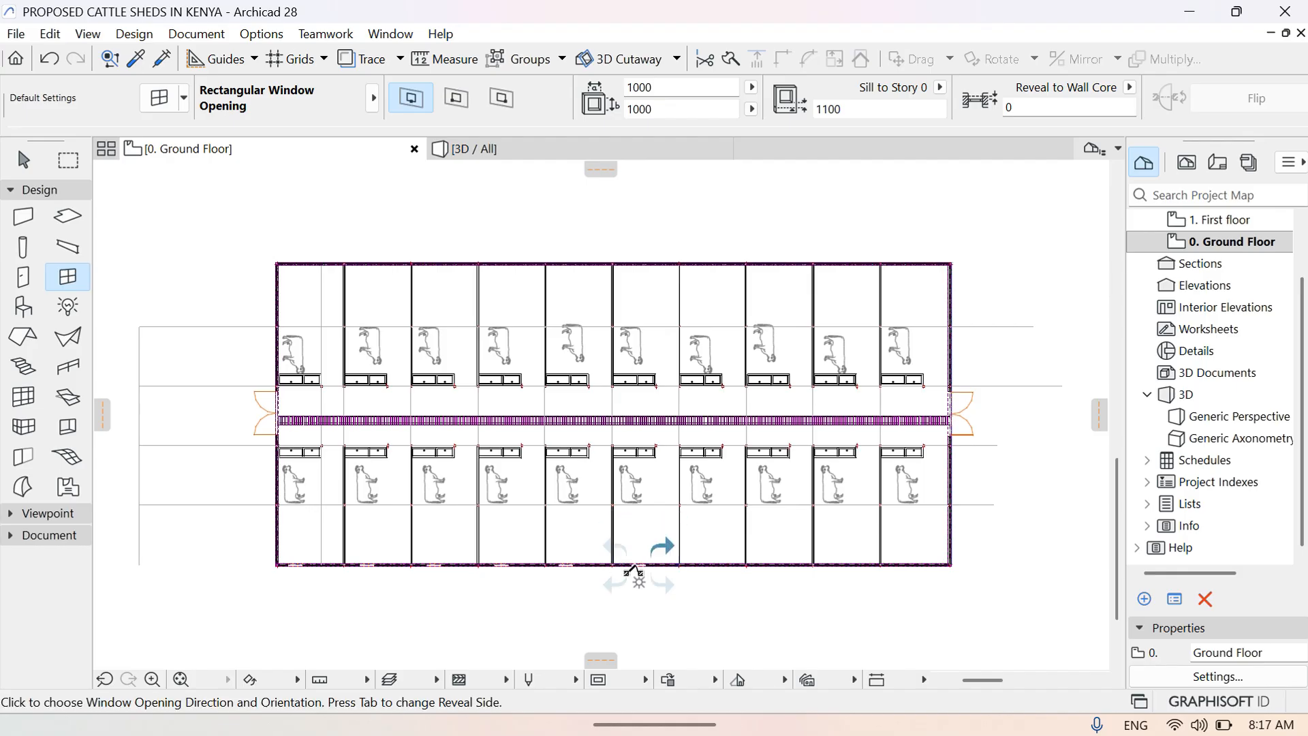
{"action": "left_click", "coordinate": [660, 602]}
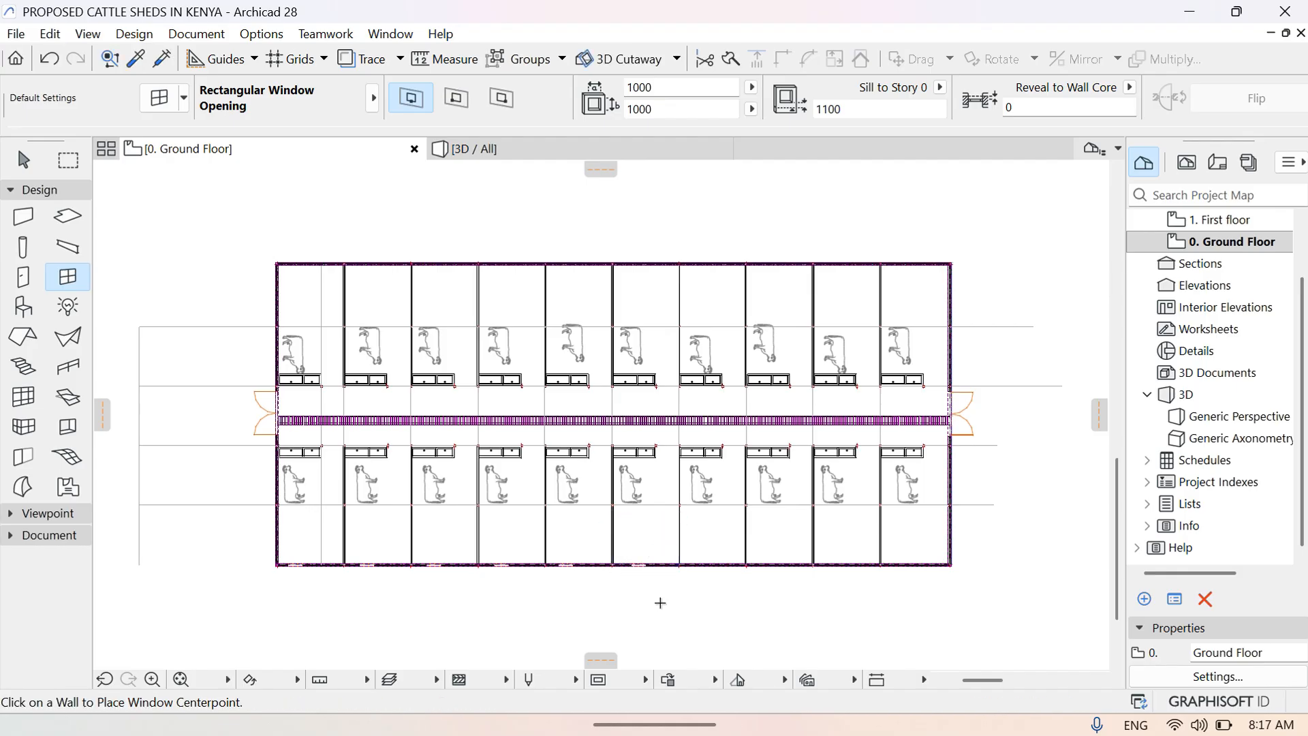
Place rectangular window openings in the lower long wall of the seventh to tenth stalls, one per stall, and end window placement
{"action": "left_click", "coordinate": [696, 565]}
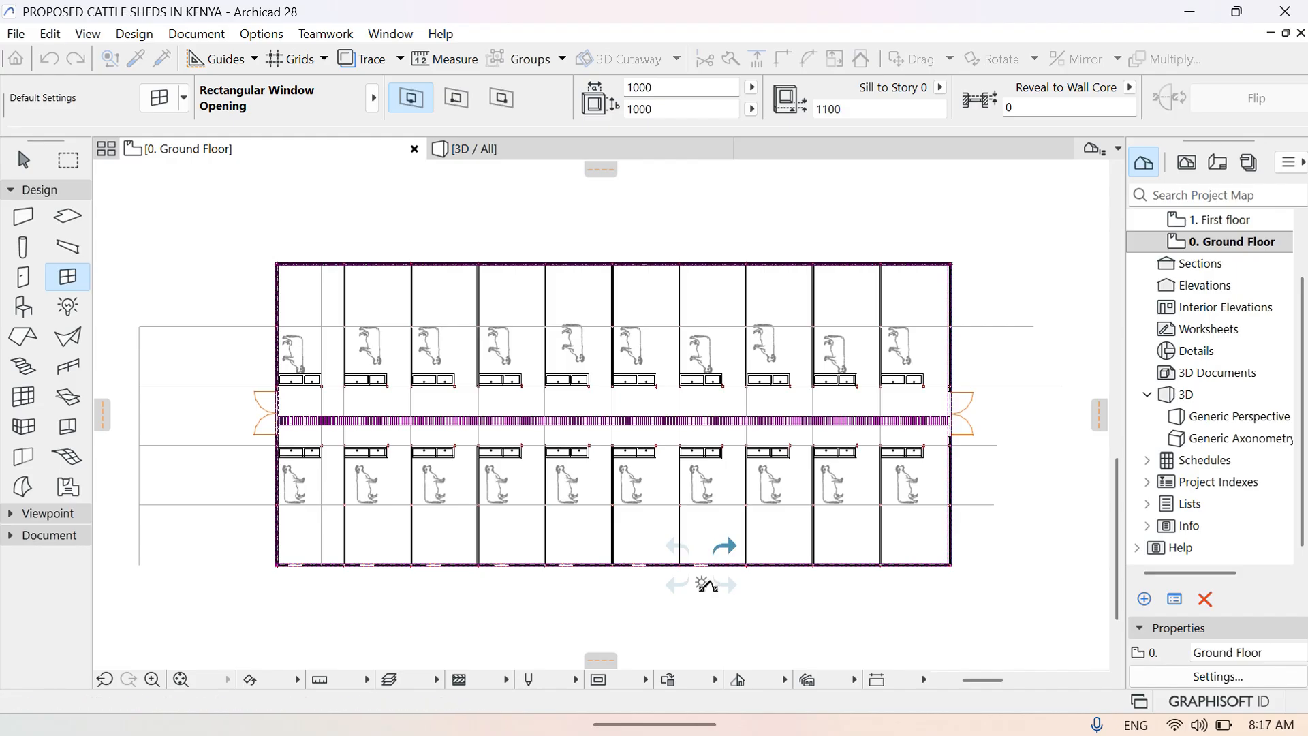
{"action": "left_click", "coordinate": [709, 583]}
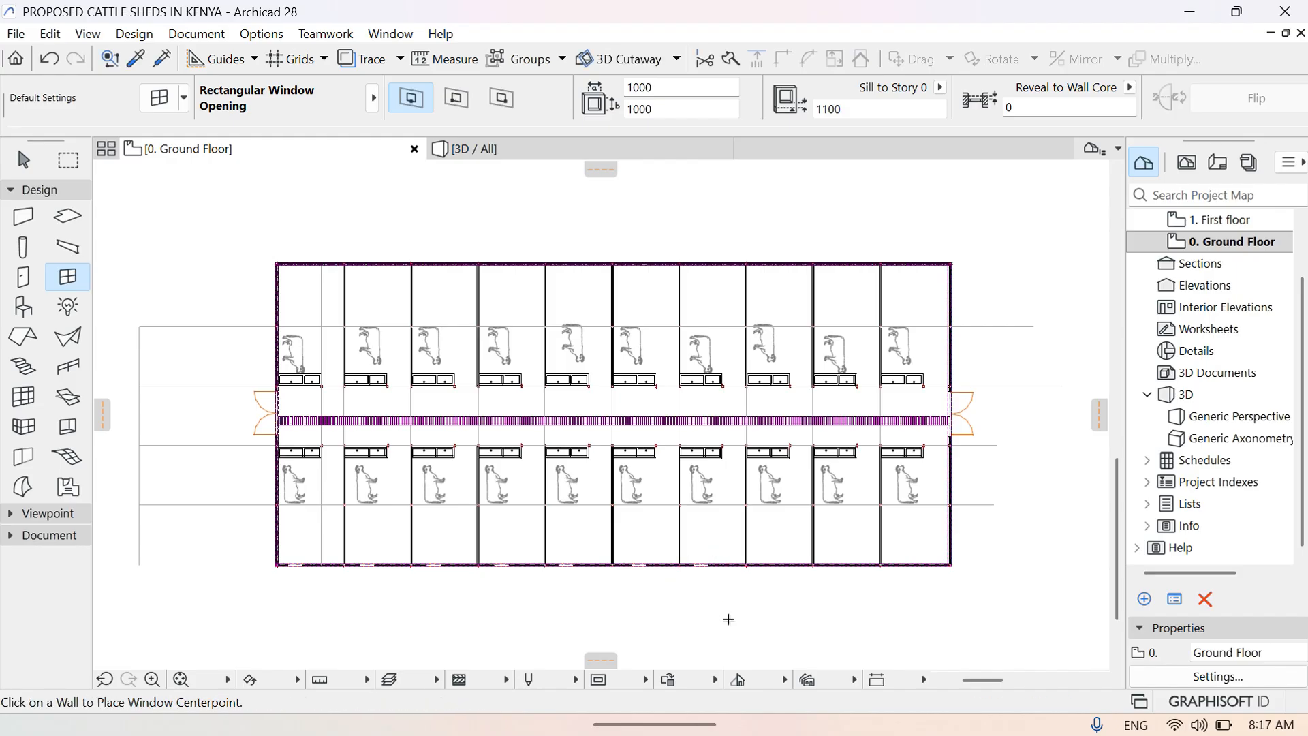
{"action": "left_click", "coordinate": [767, 578]}
{"action": "left_click", "coordinate": [766, 581]}
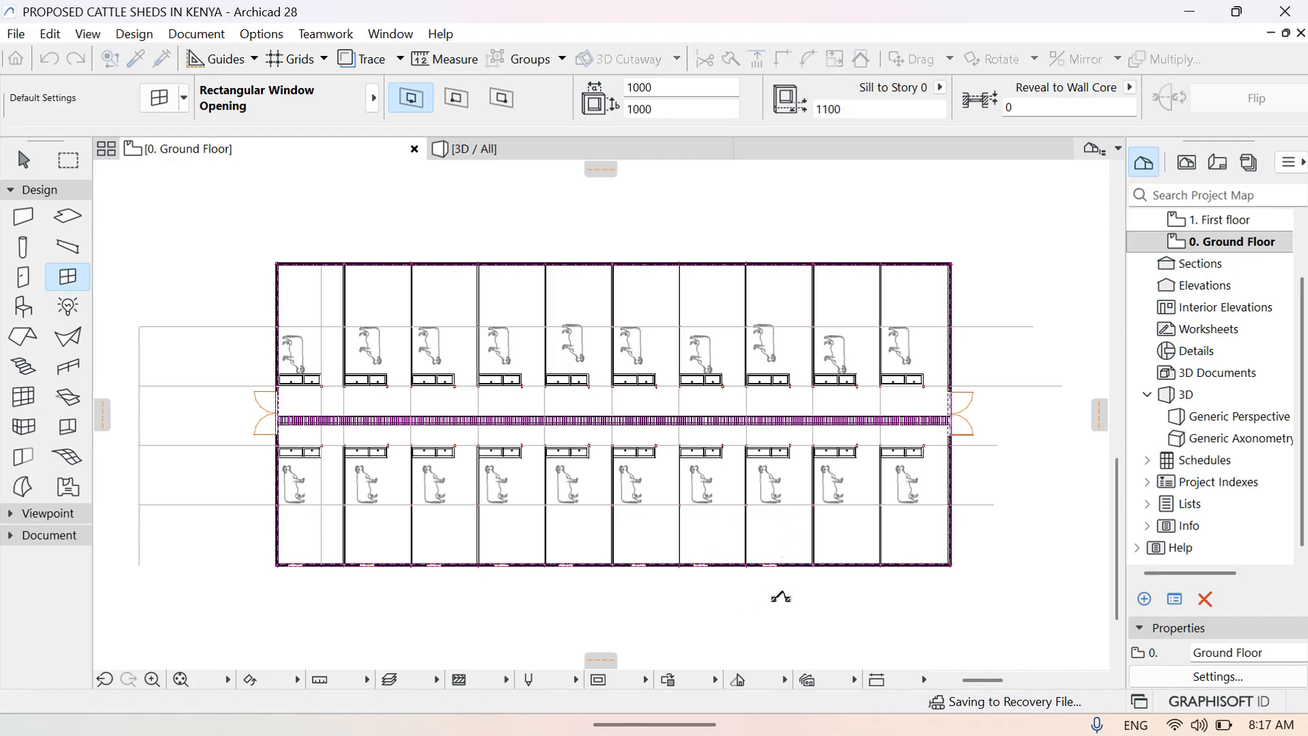
{"action": "left_click", "coordinate": [838, 565]}
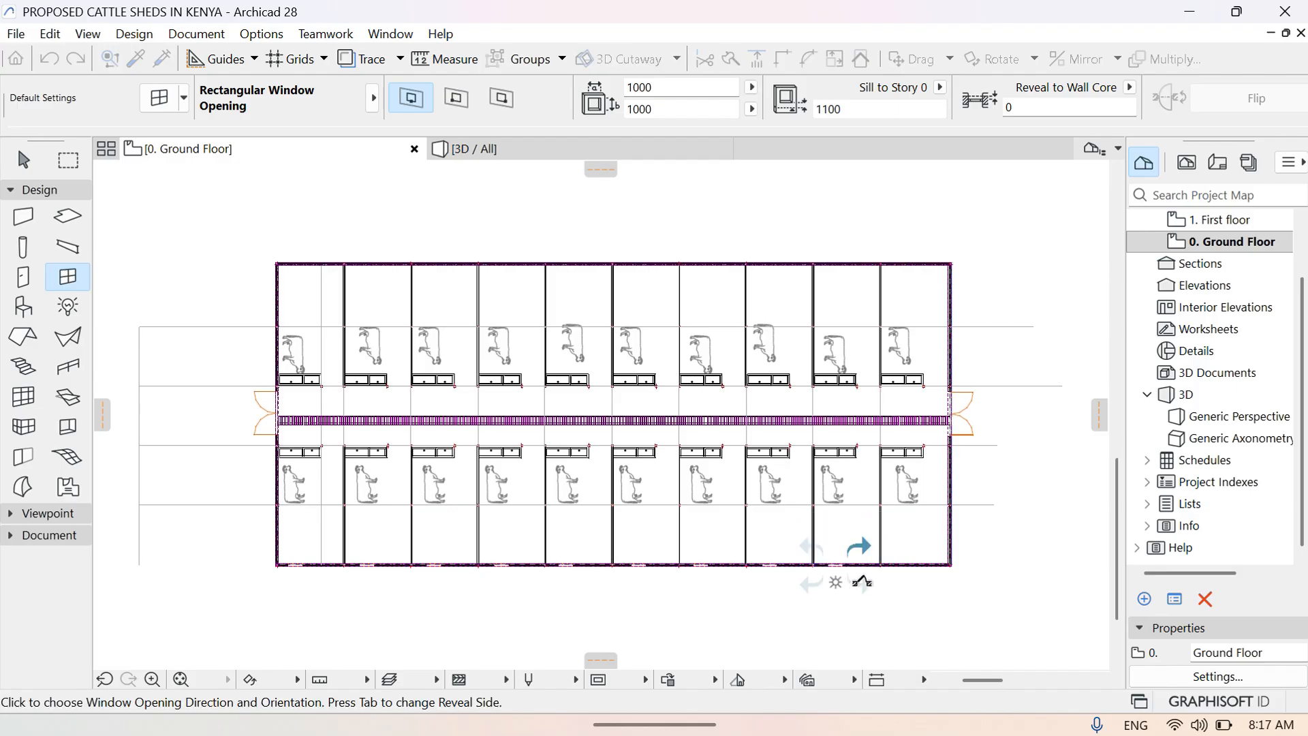
{"action": "left_click", "coordinate": [849, 583]}
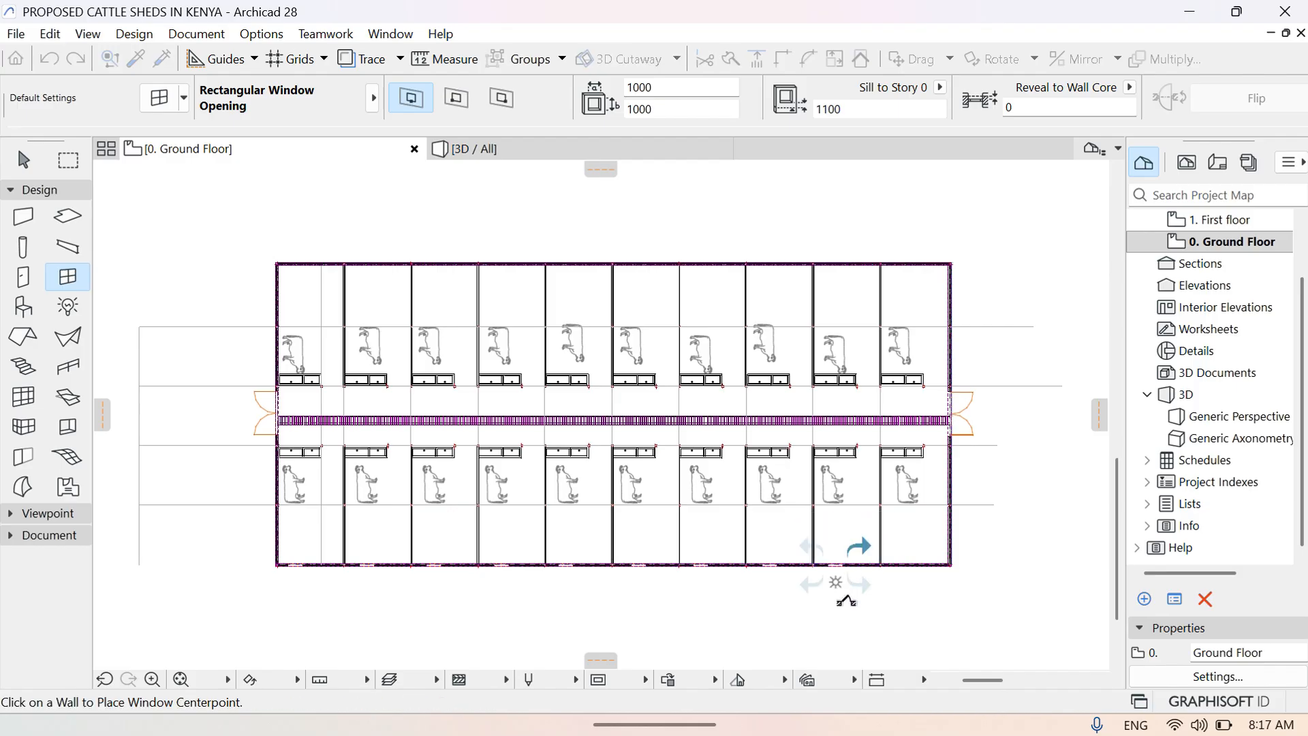
{"action": "left_click", "coordinate": [901, 565]}
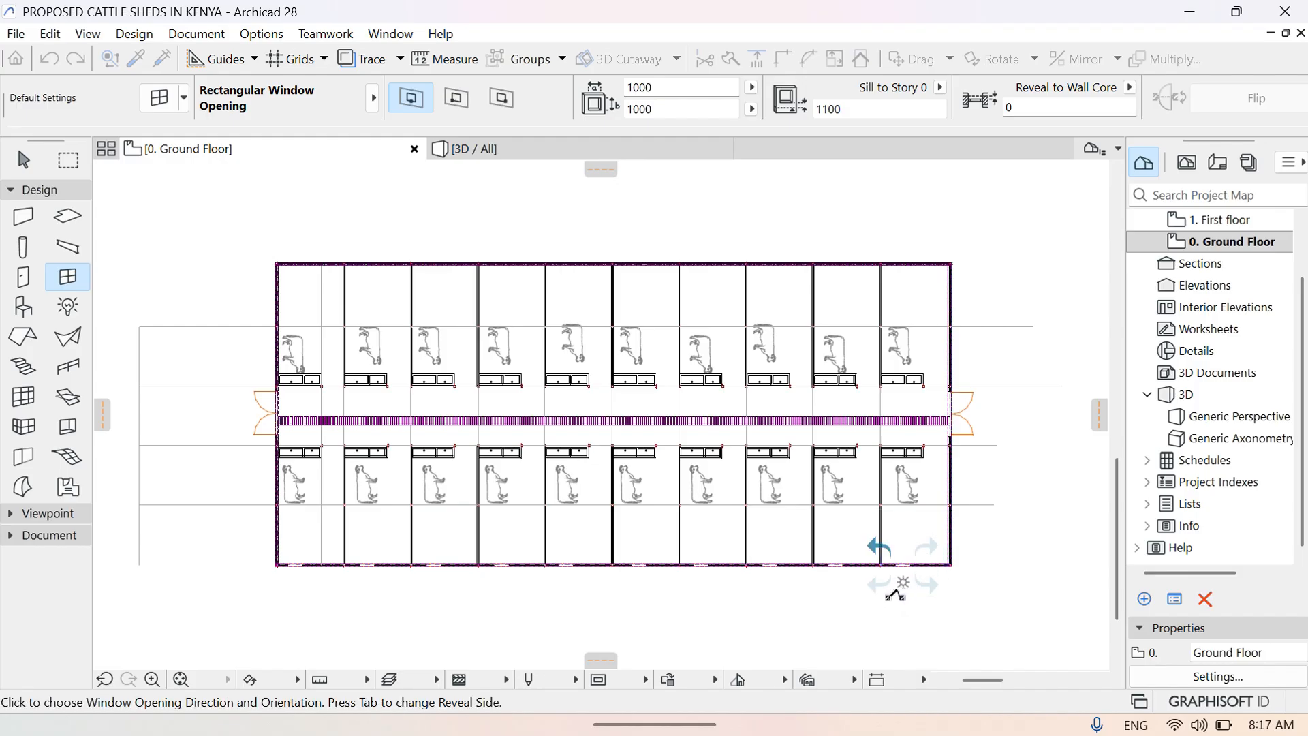
{"action": "left_click", "coordinate": [904, 582]}
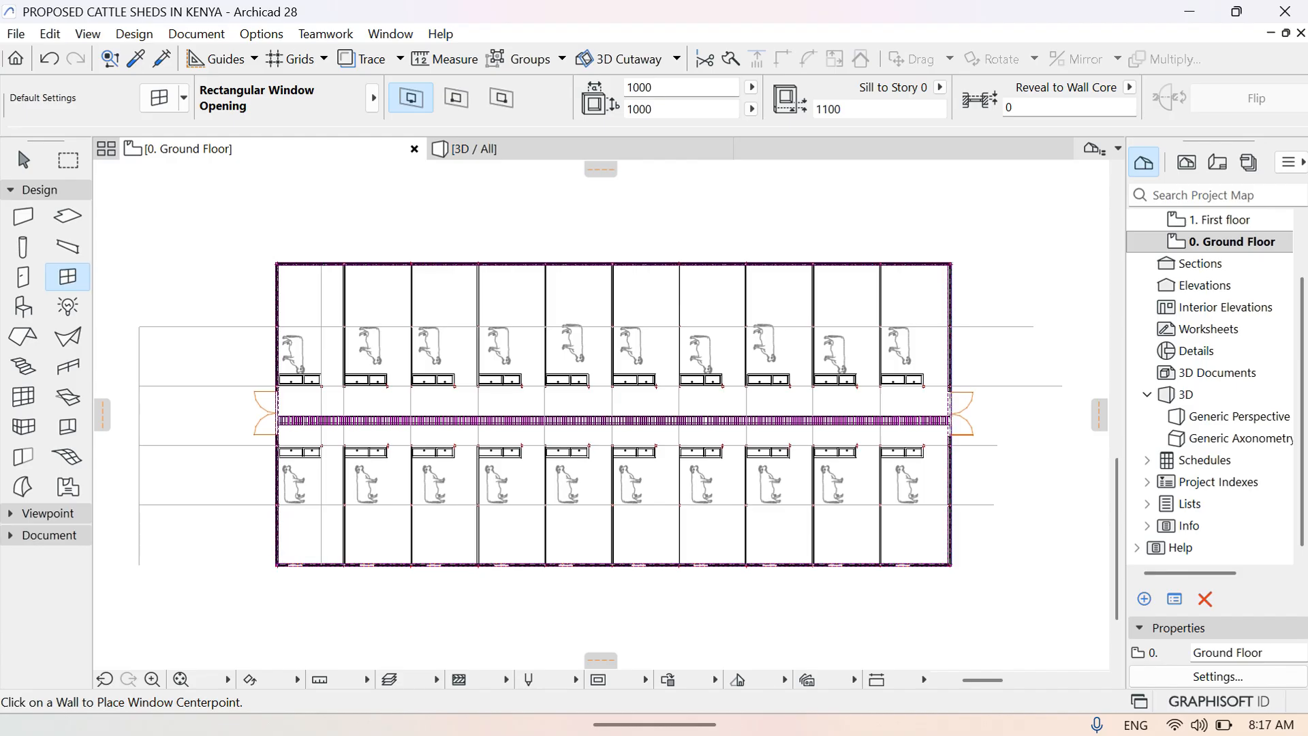
{"action": "key", "text": "Escape"}
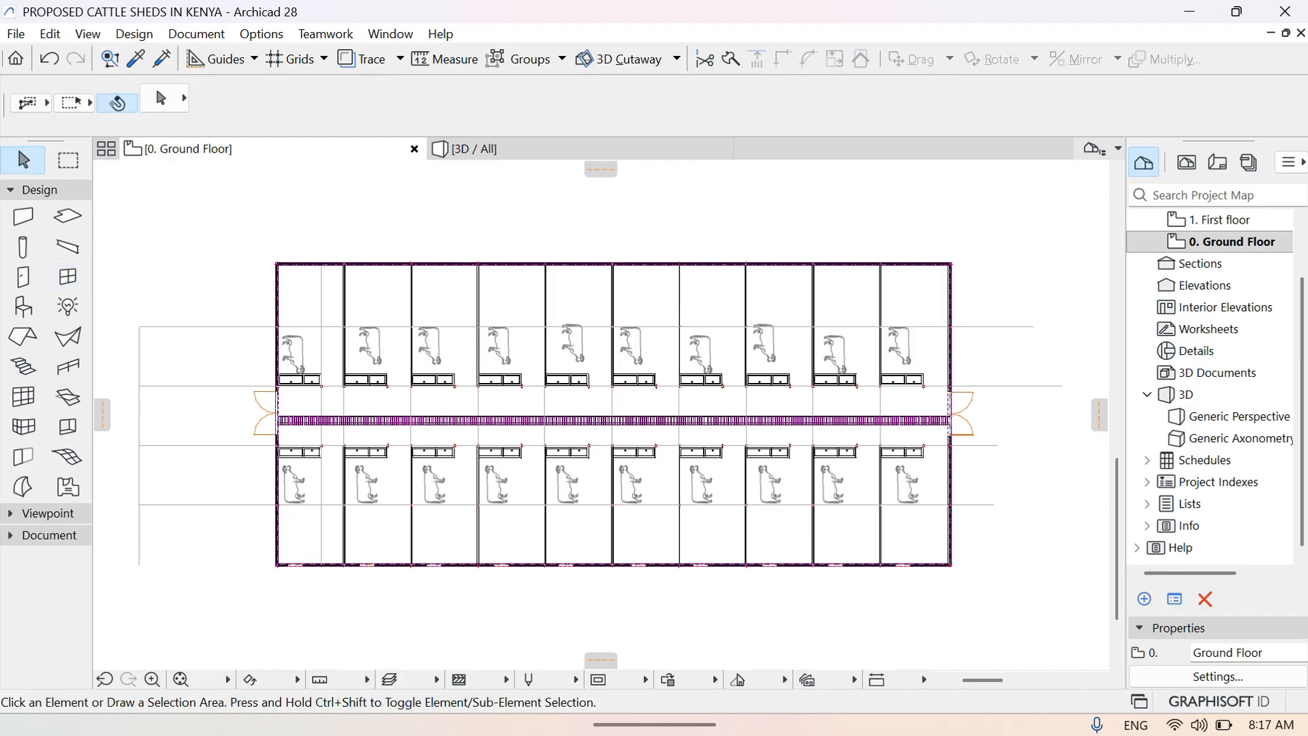
Examine the window opening of an end stall from inside the shed in the 3D view
{"action": "key", "text": "F3"}
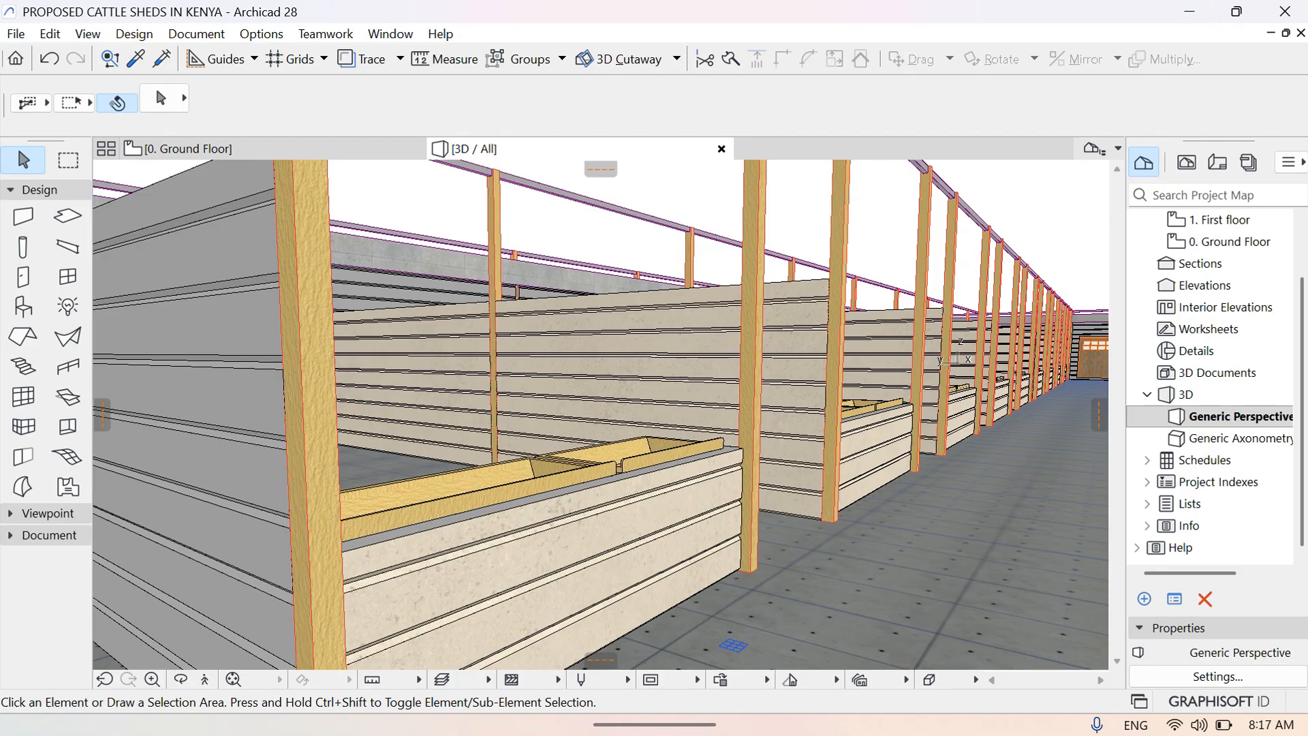
{"action": "left_click", "coordinate": [202, 680]}
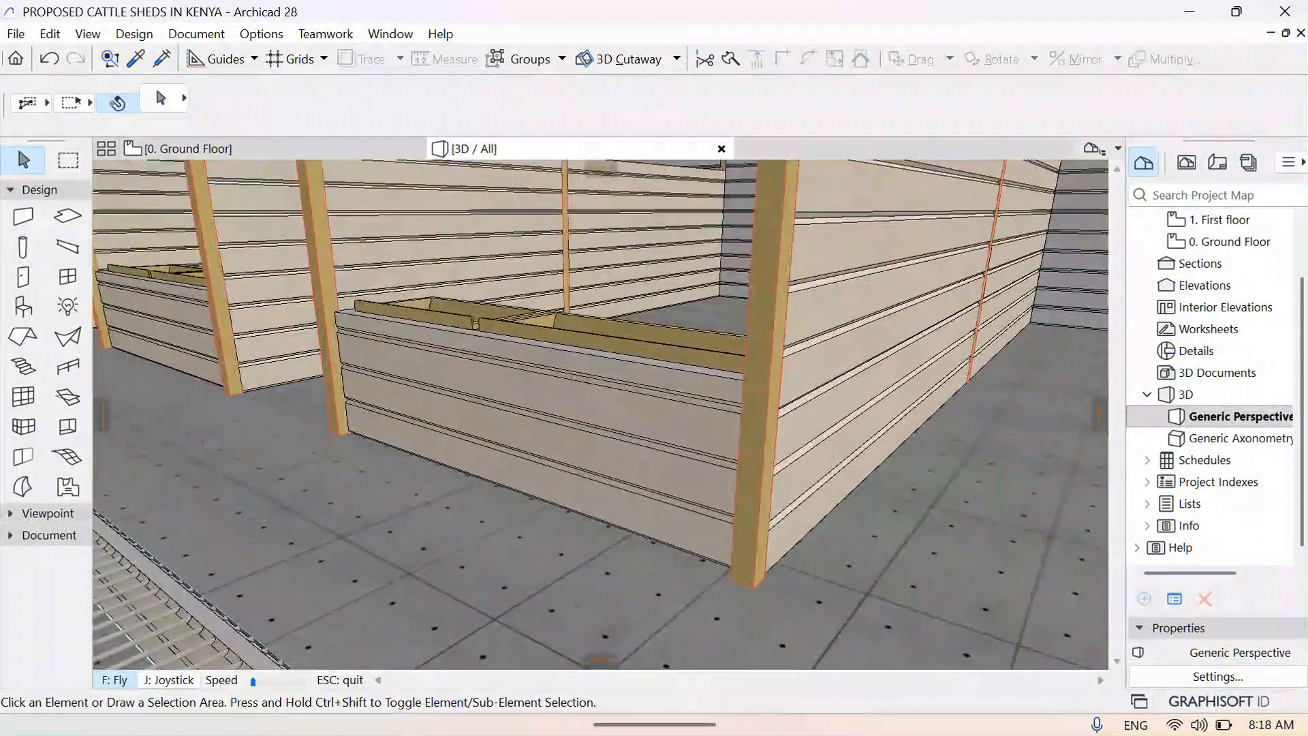
{"action": "key", "text": "Up"}
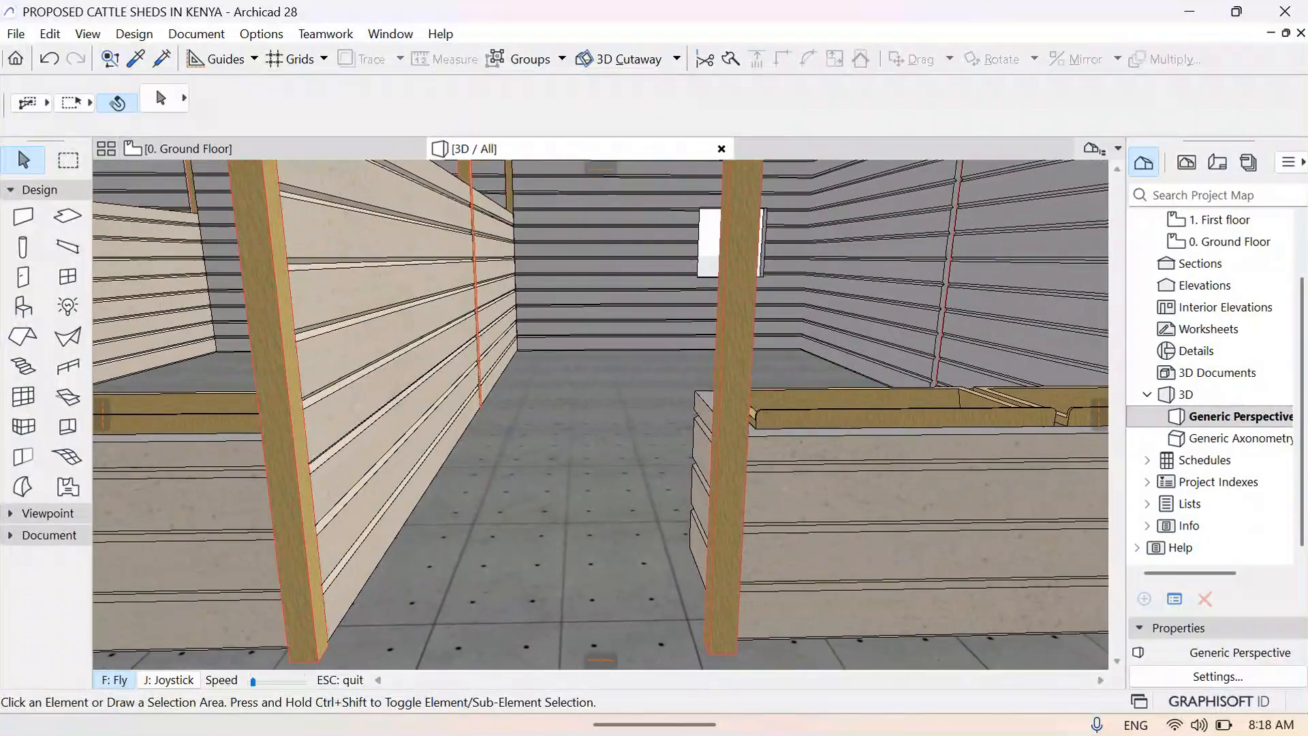
{"action": "key", "text": "Up"}
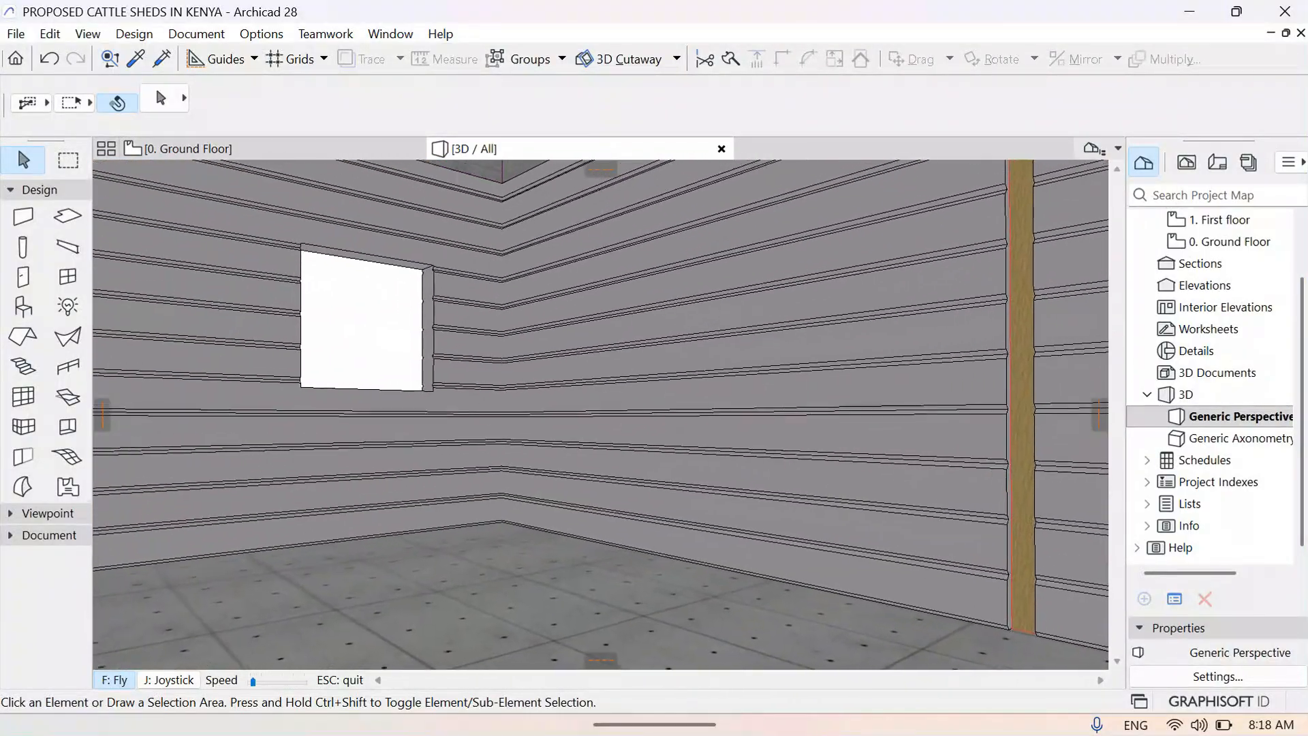
{"action": "key", "text": "Down"}
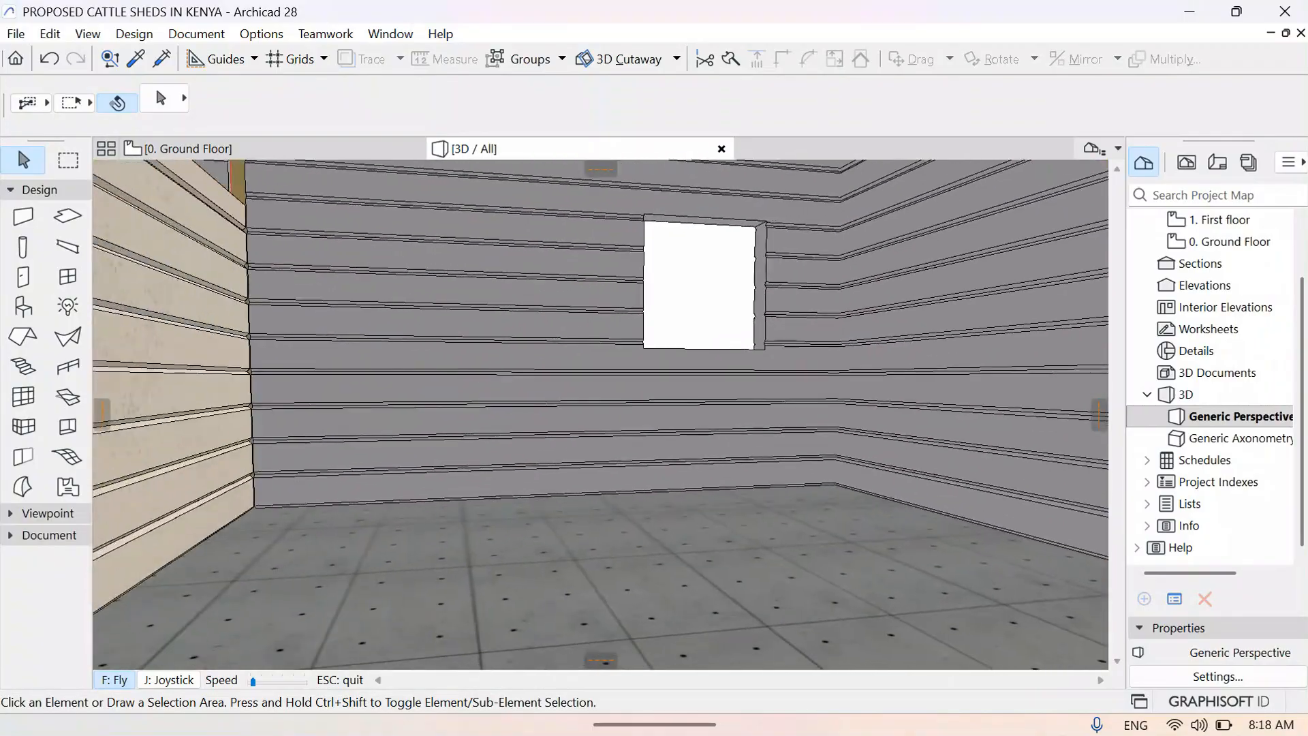
{"action": "key", "text": "Down"}
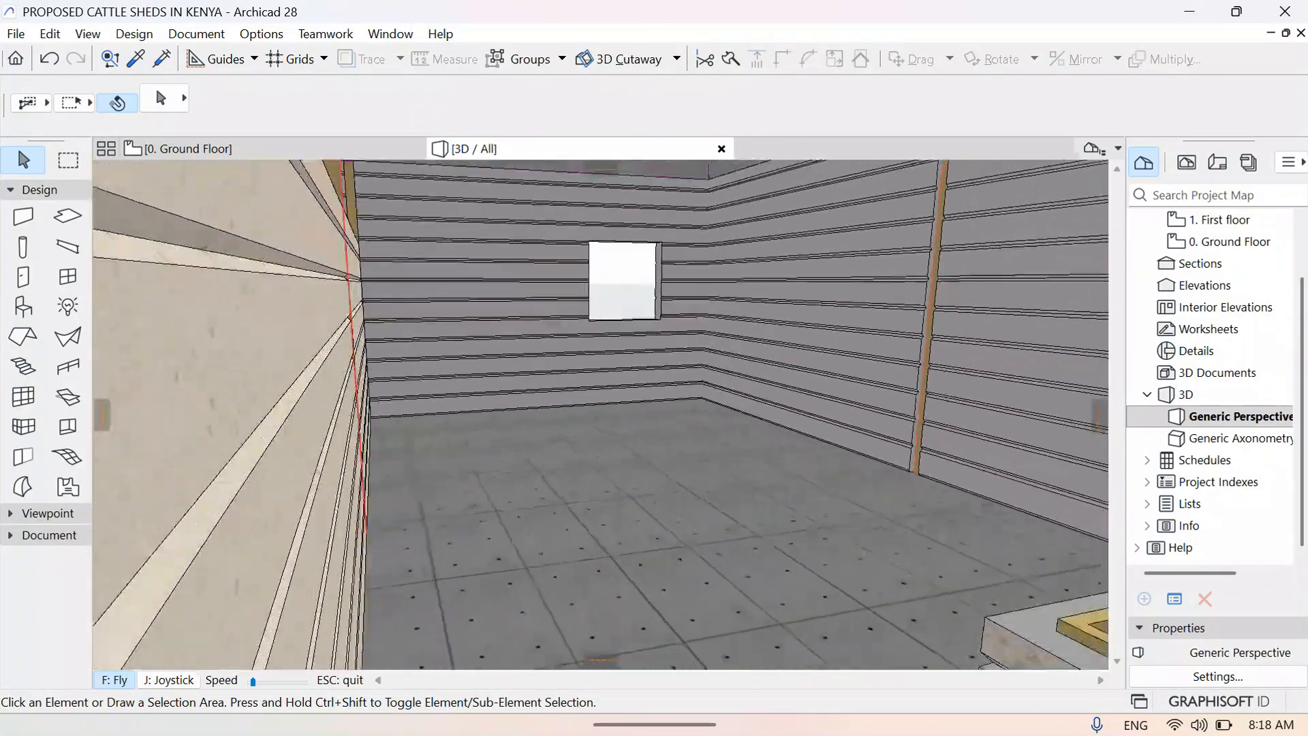
{"action": "key", "text": "Down"}
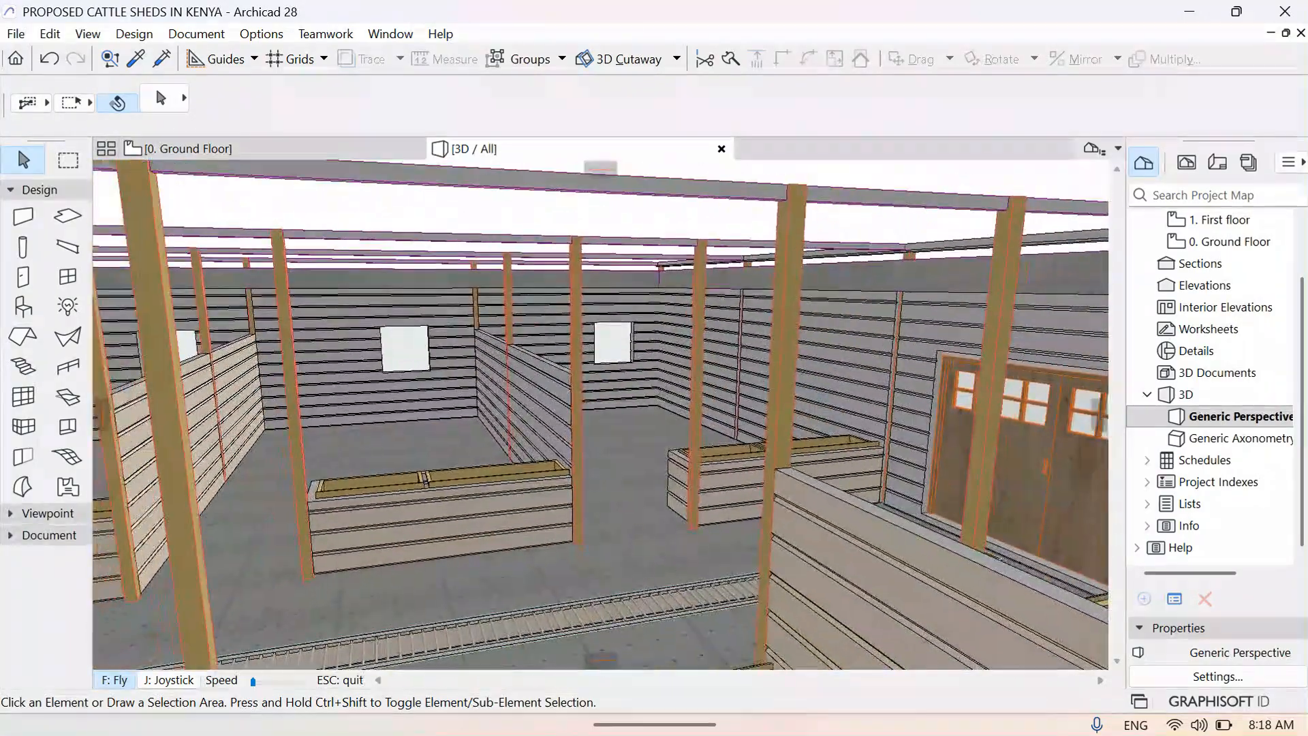
Travel along the row of stalls in 3D to check the spacing and height of the window openings, and leave the walkthrough
{"action": "key", "text": "Left"}
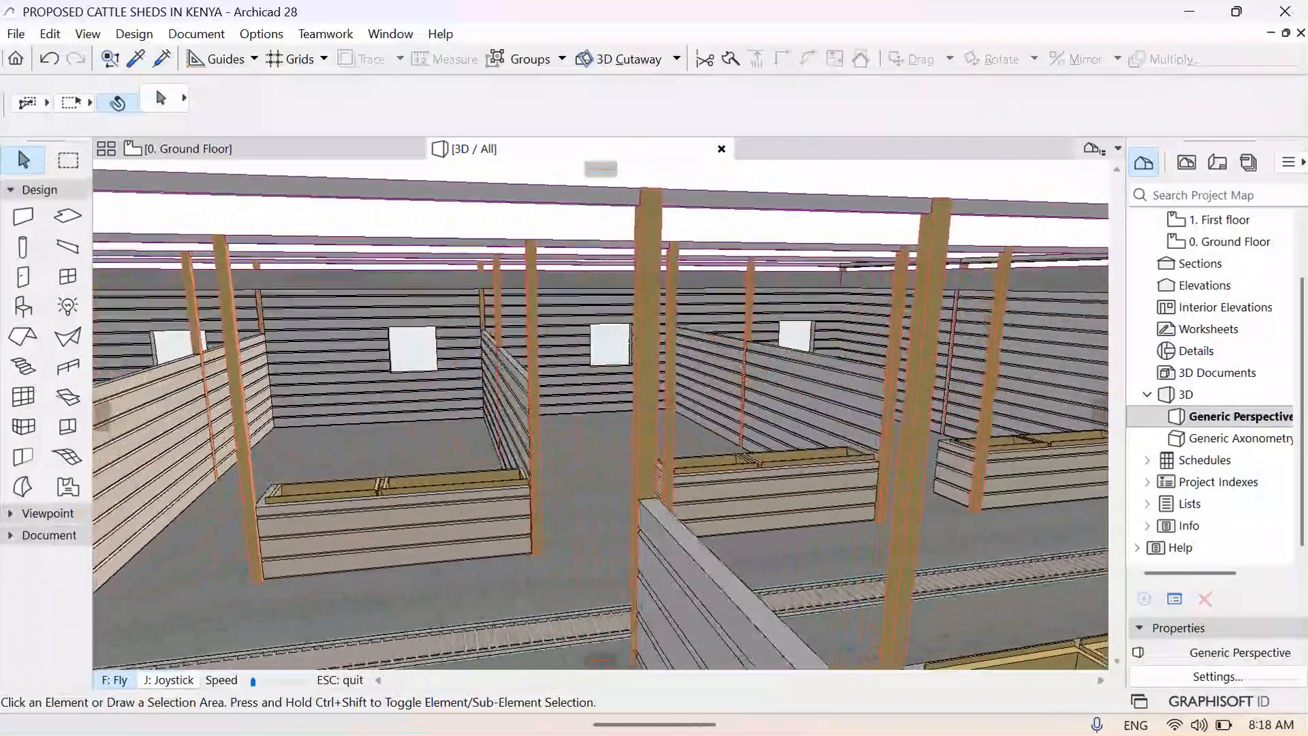
{"action": "key", "text": "Left"}
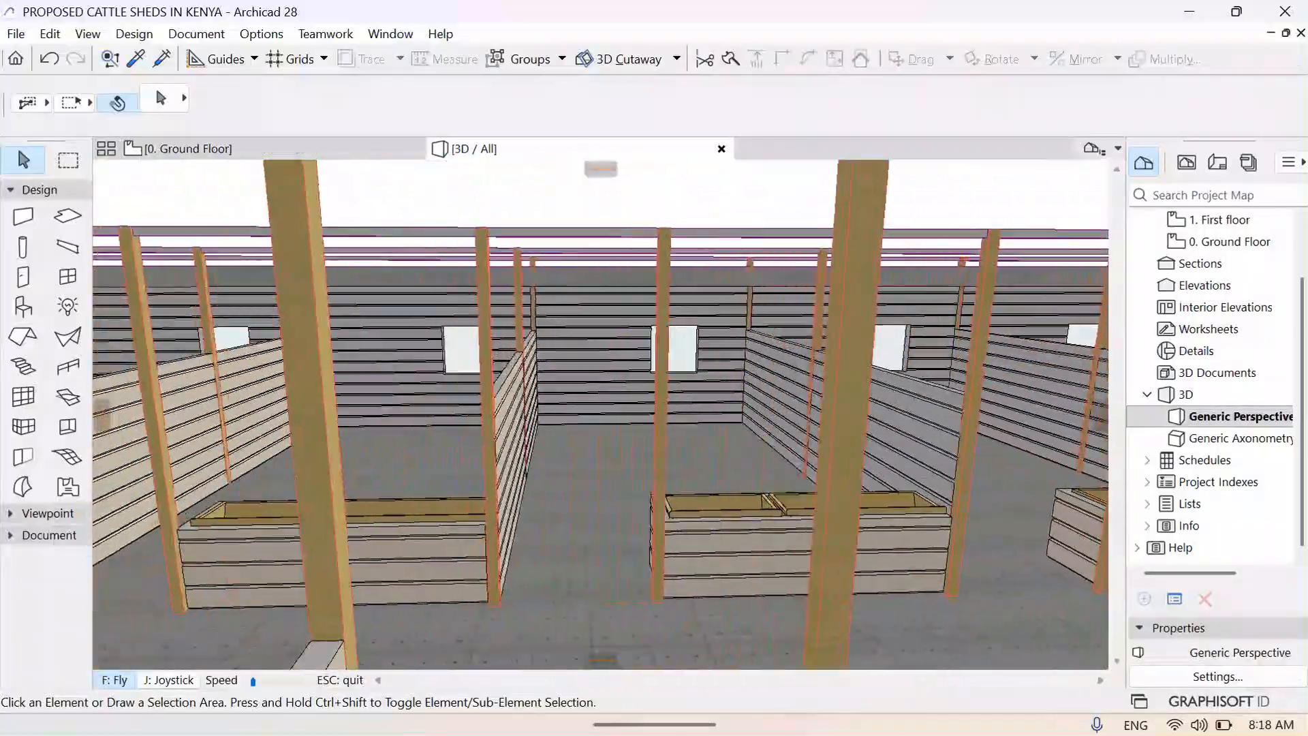
{"action": "key", "text": "Left"}
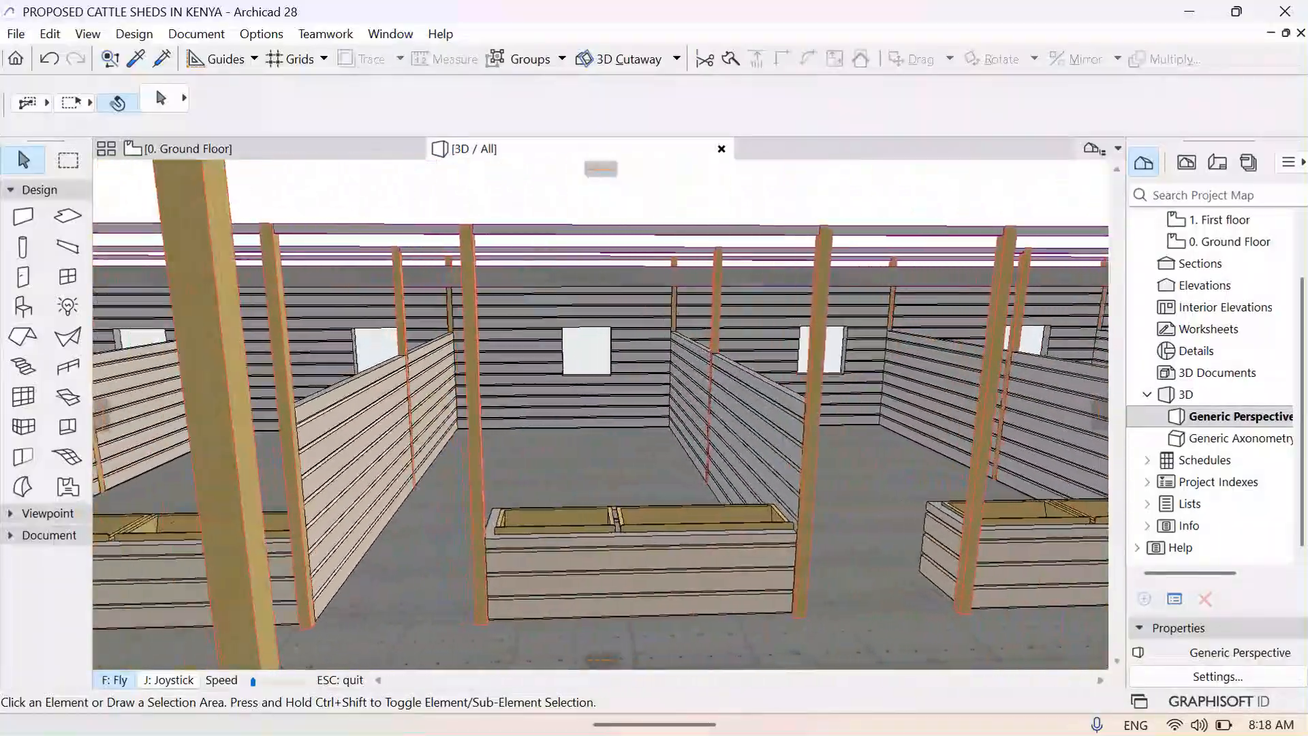
{"action": "key", "text": "Left"}
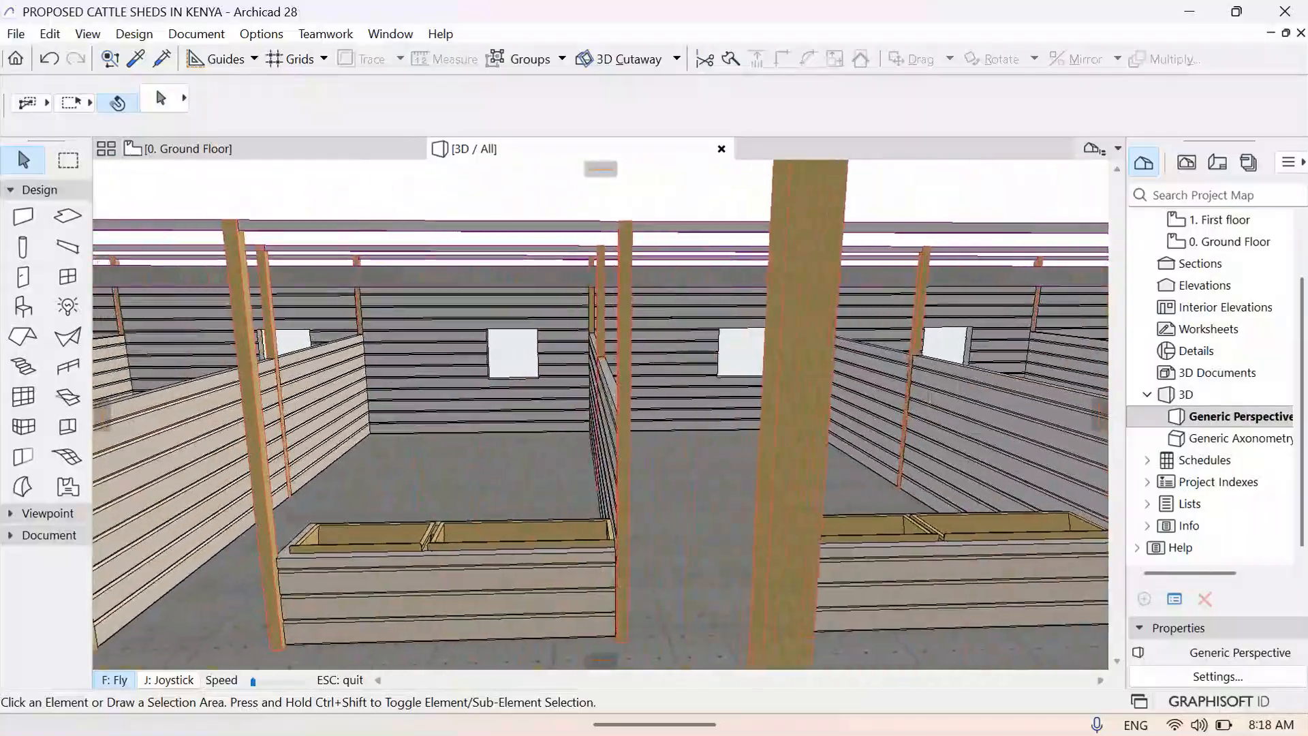
{"action": "key", "text": "Left"}
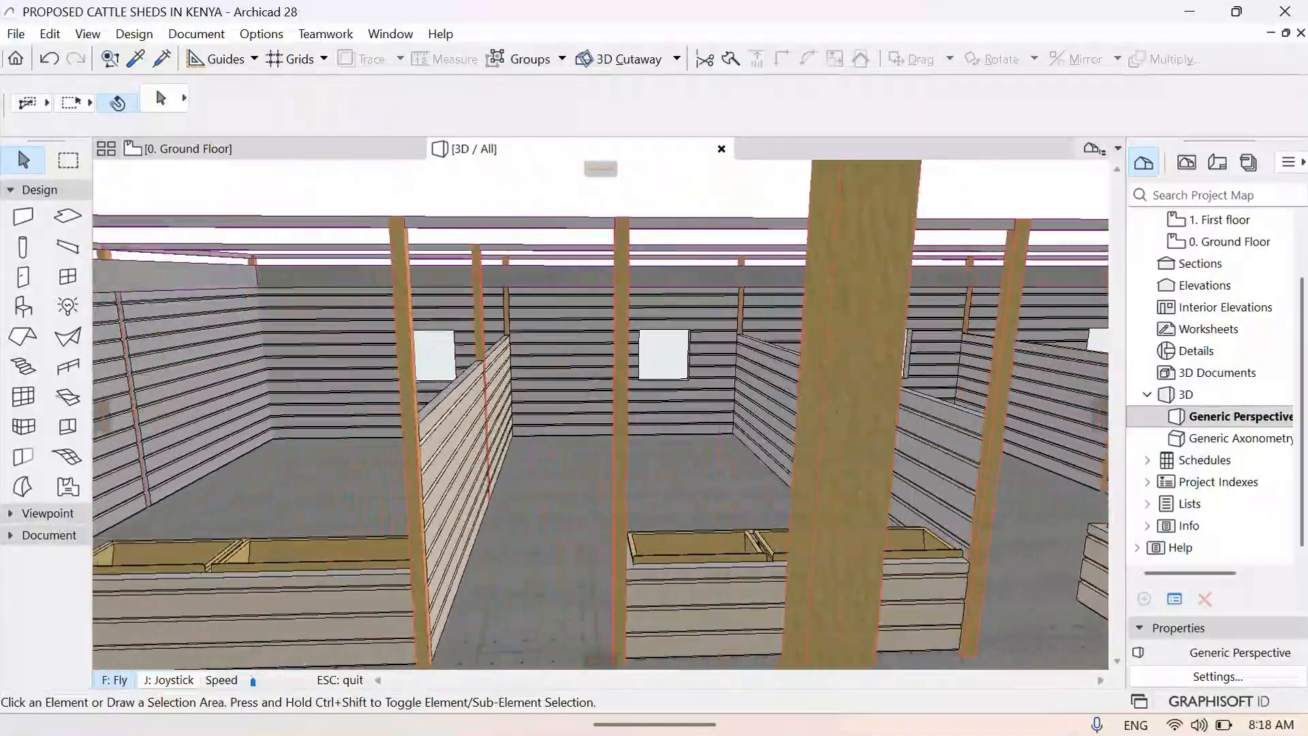
{"action": "key", "text": "Left"}
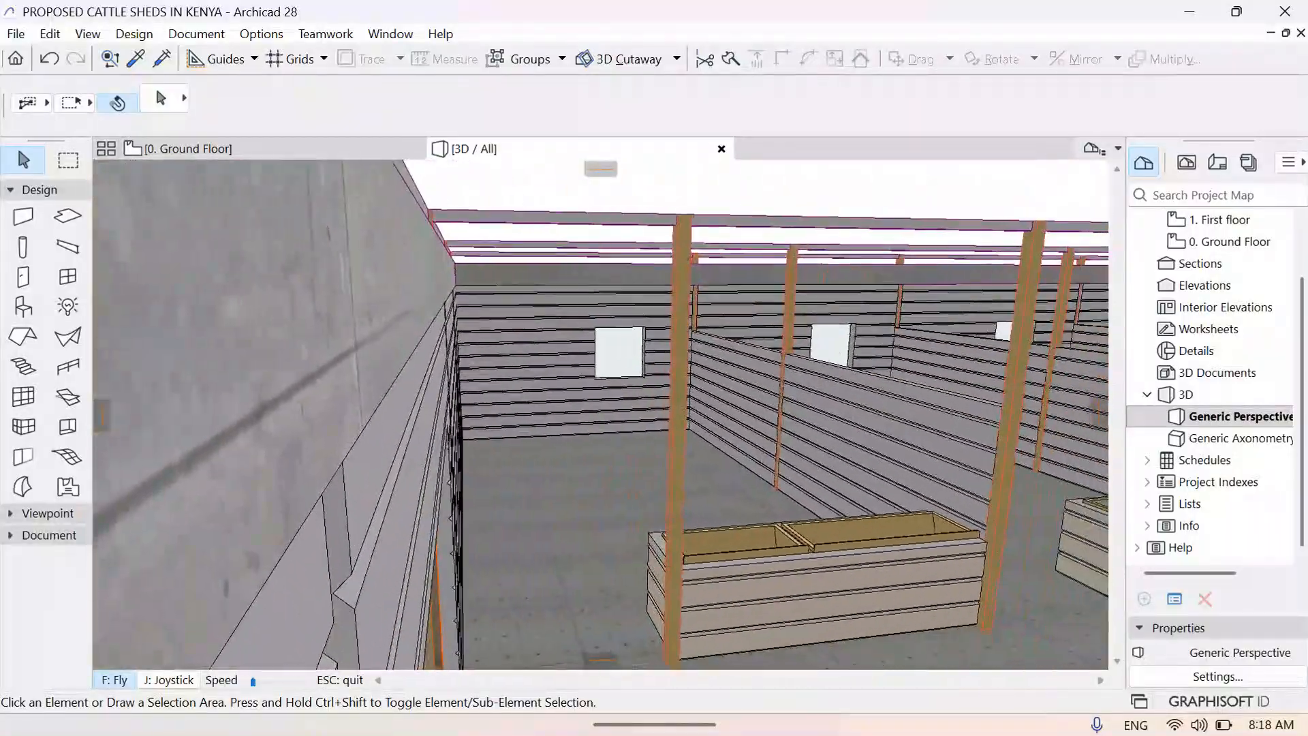
{"action": "key", "text": "Left"}
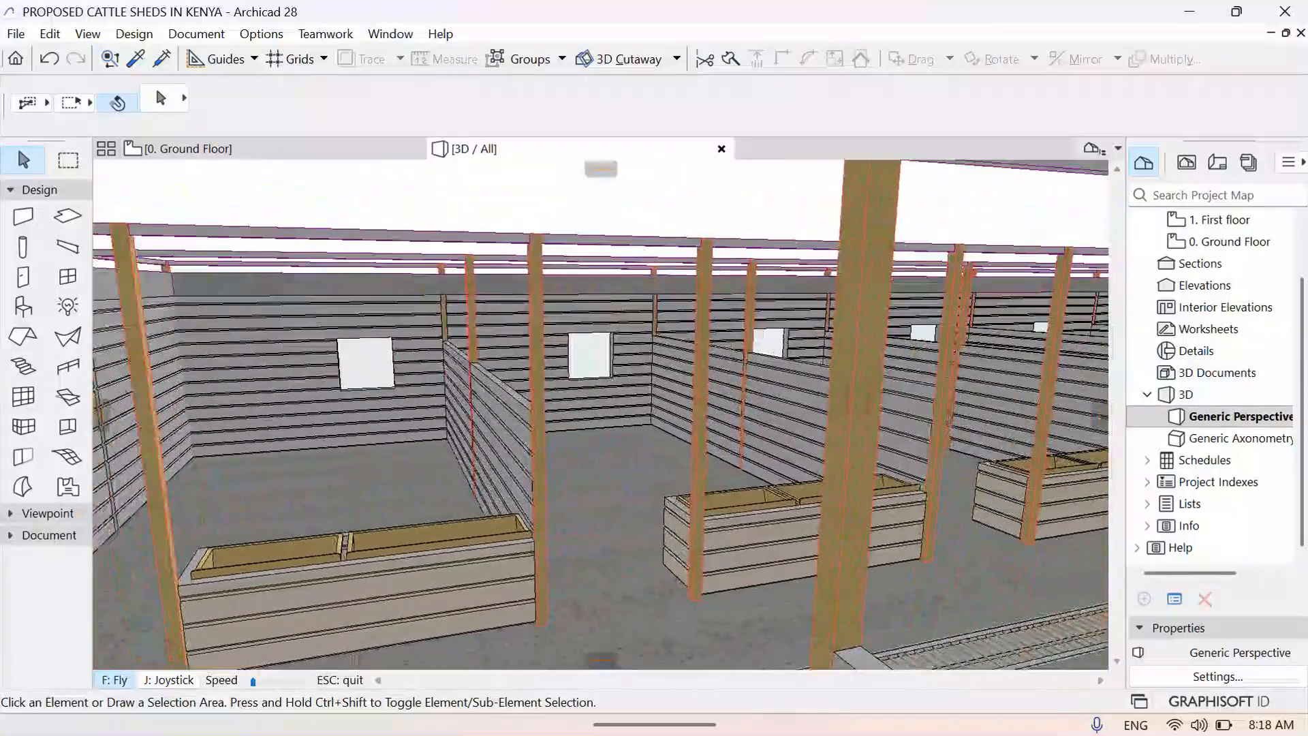
{"action": "key", "text": "Right"}
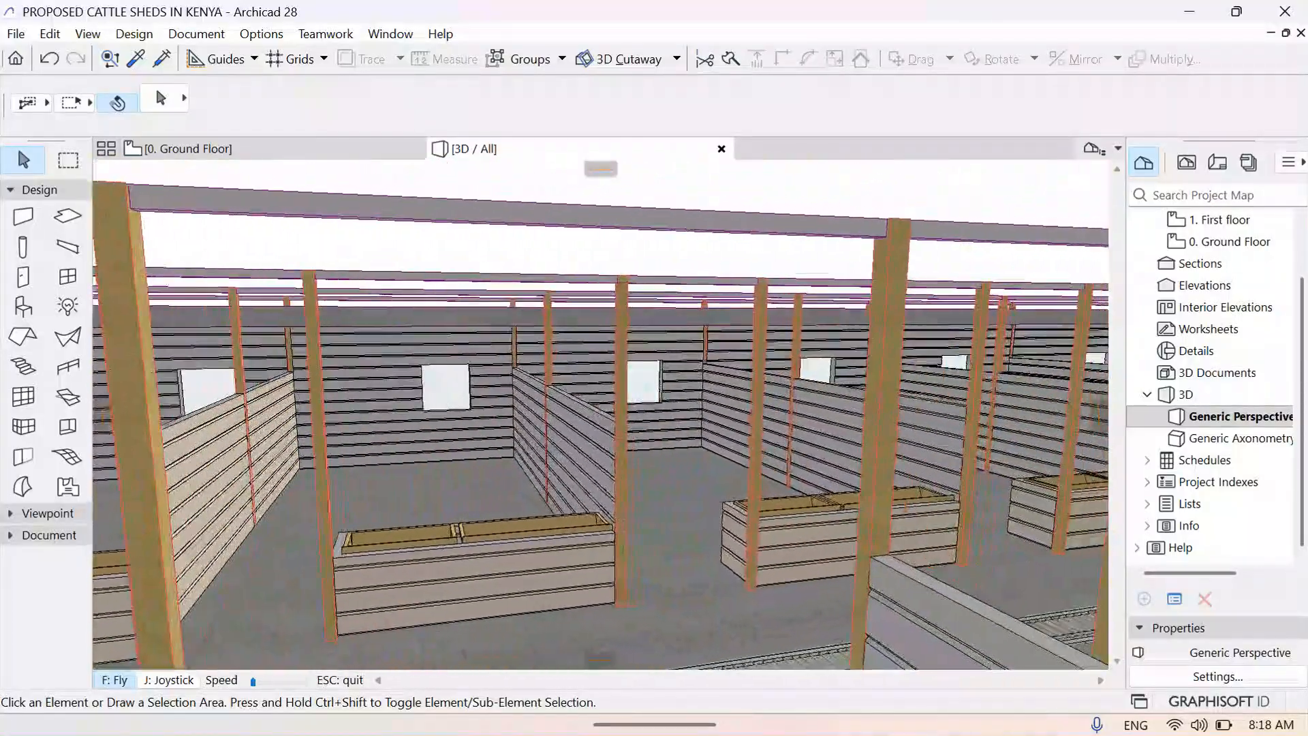
{"action": "key", "text": "Right"}
{"action": "key", "text": "Escape"}
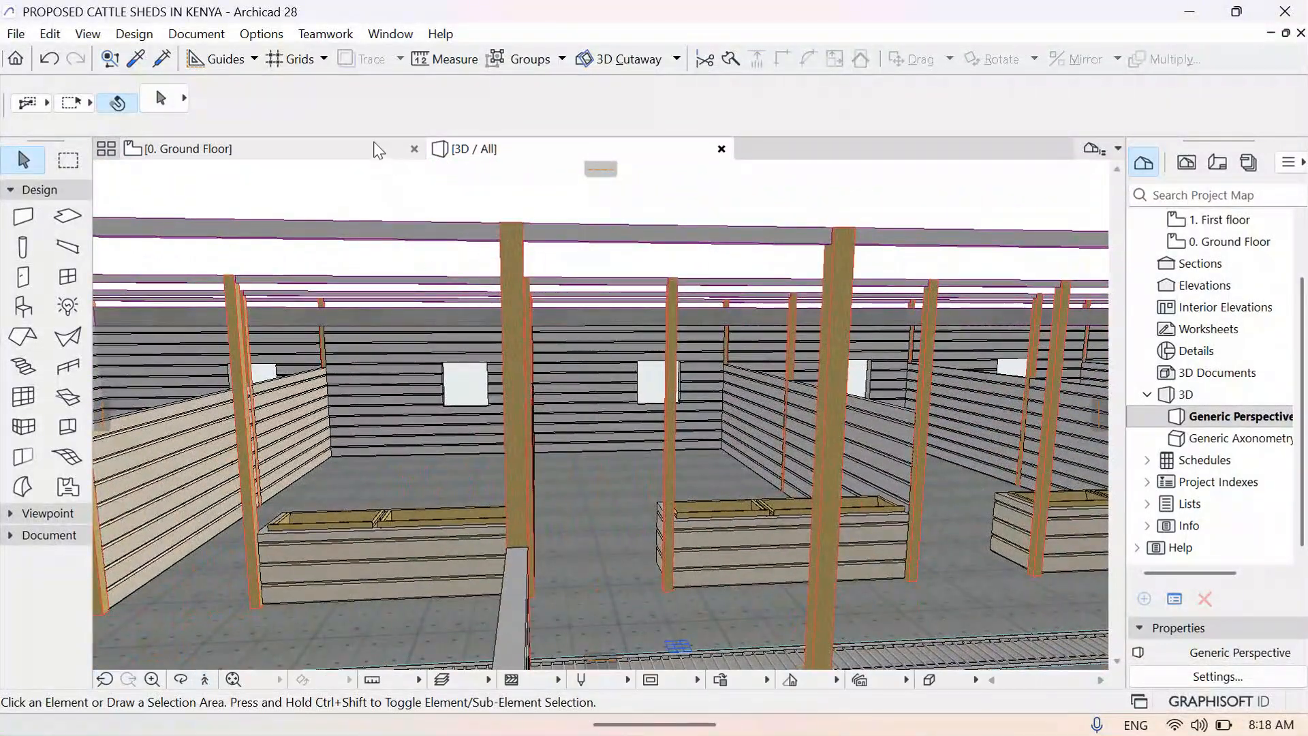
Set all ten window openings in the ground floor plan's lower long wall to 800 mm high with a 1300 mm sill height
{"action": "left_click", "coordinate": [291, 153]}
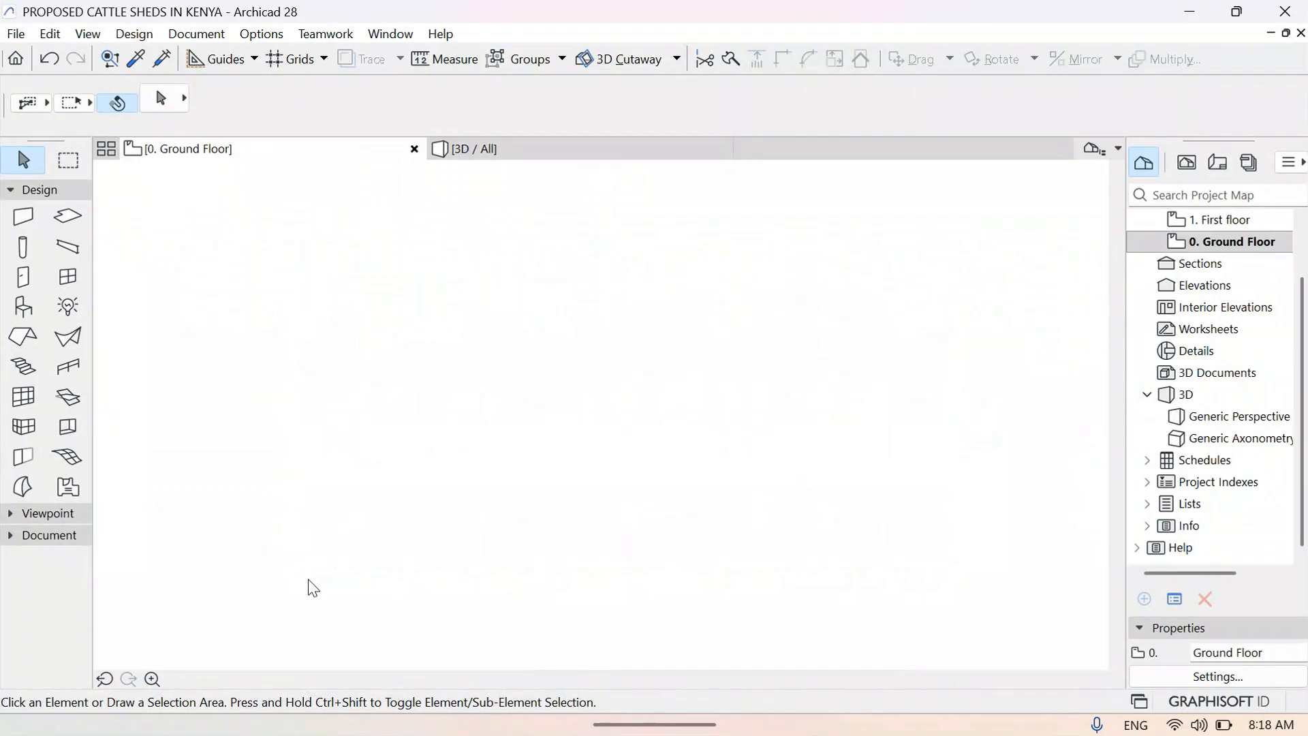
{"action": "left_click", "coordinate": [297, 567]}
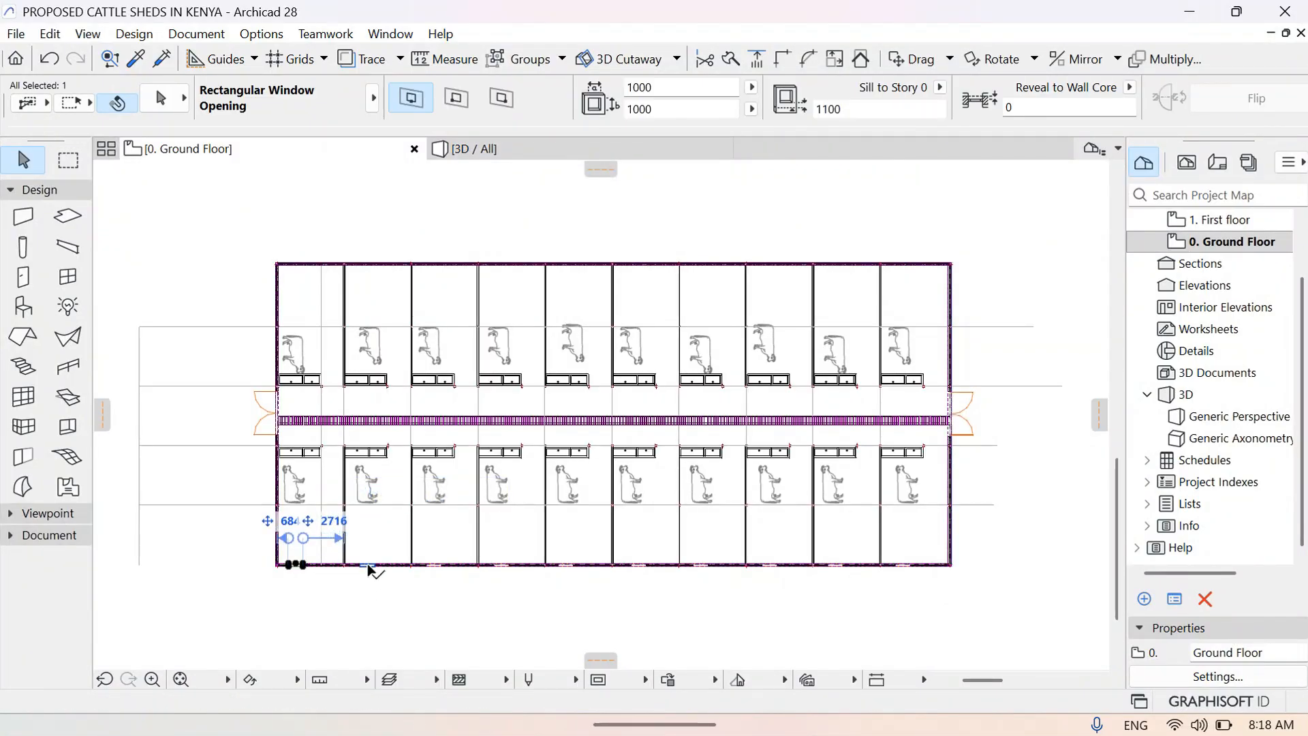
{"action": "left_click", "coordinate": [369, 565], "text": "shift"}
{"action": "left_click", "coordinate": [436, 567], "text": "shift"}
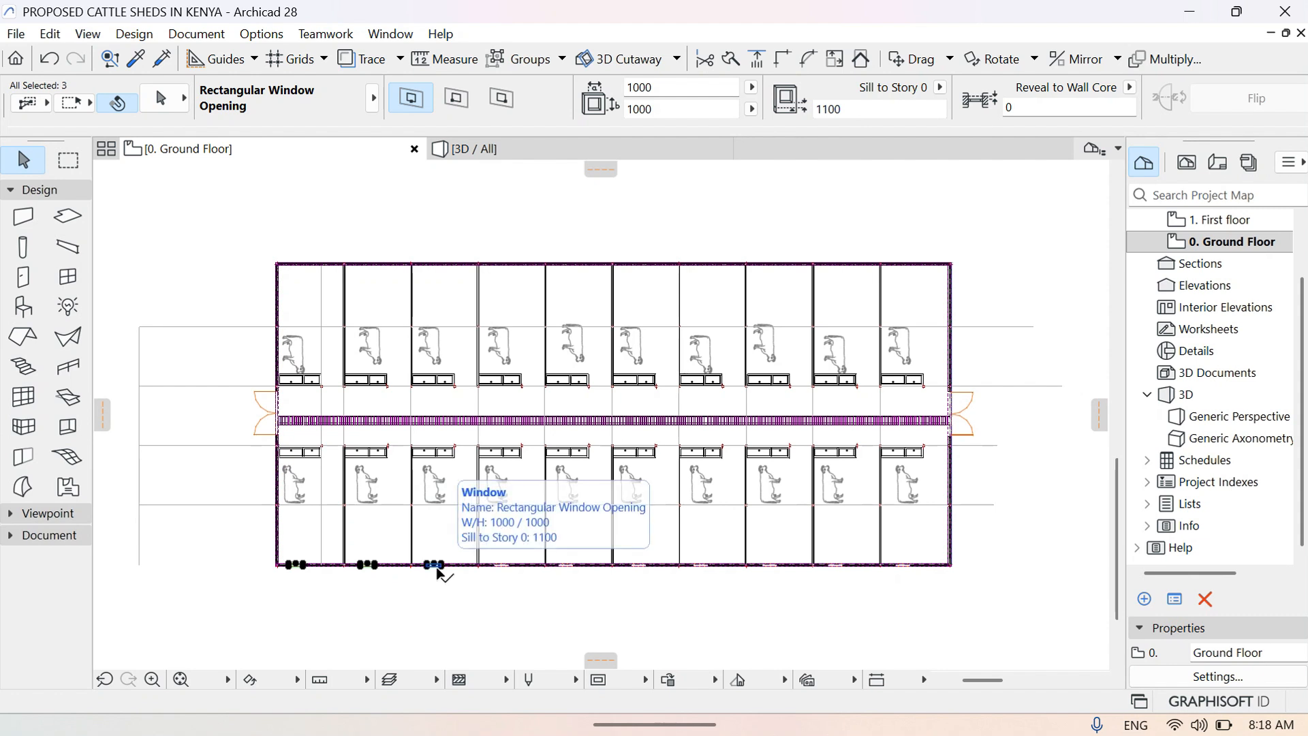
{"action": "left_click", "coordinate": [503, 567], "text": "shift"}
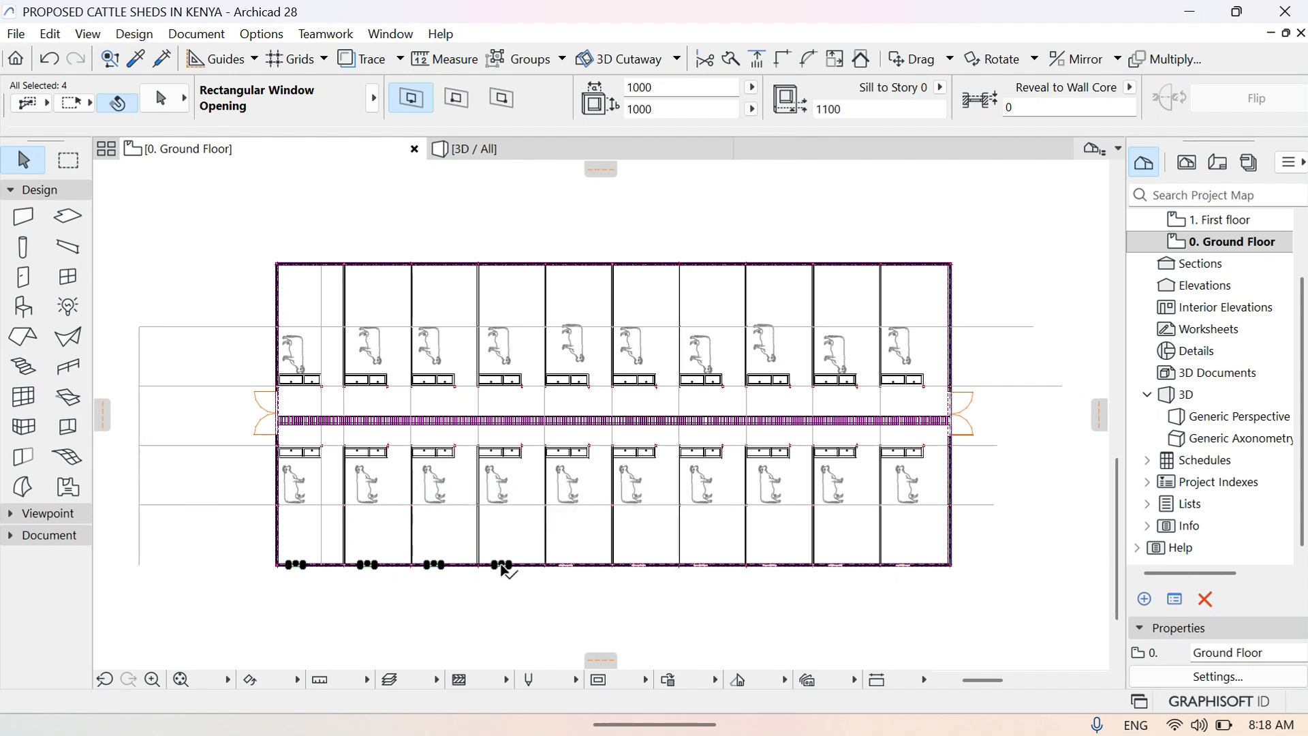
{"action": "left_click", "coordinate": [566, 567], "text": "shift"}
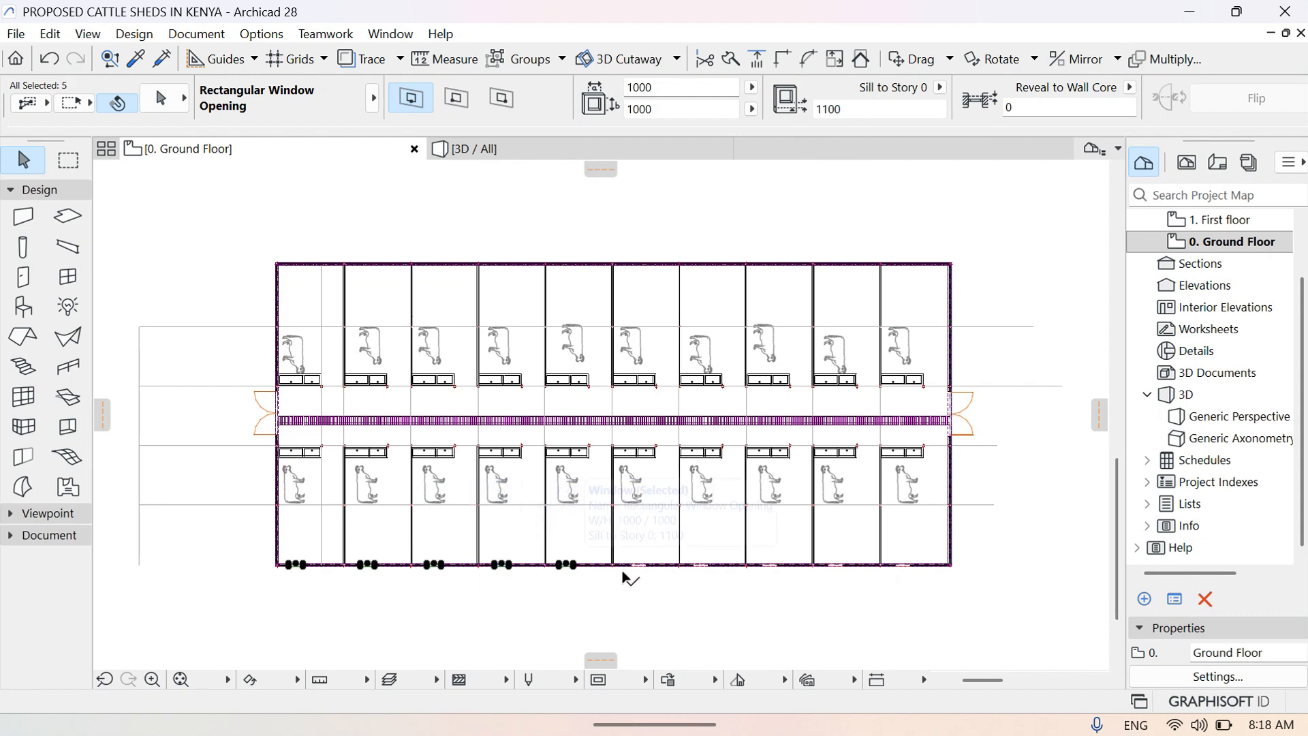
{"action": "left_click", "coordinate": [705, 566], "text": "shift"}
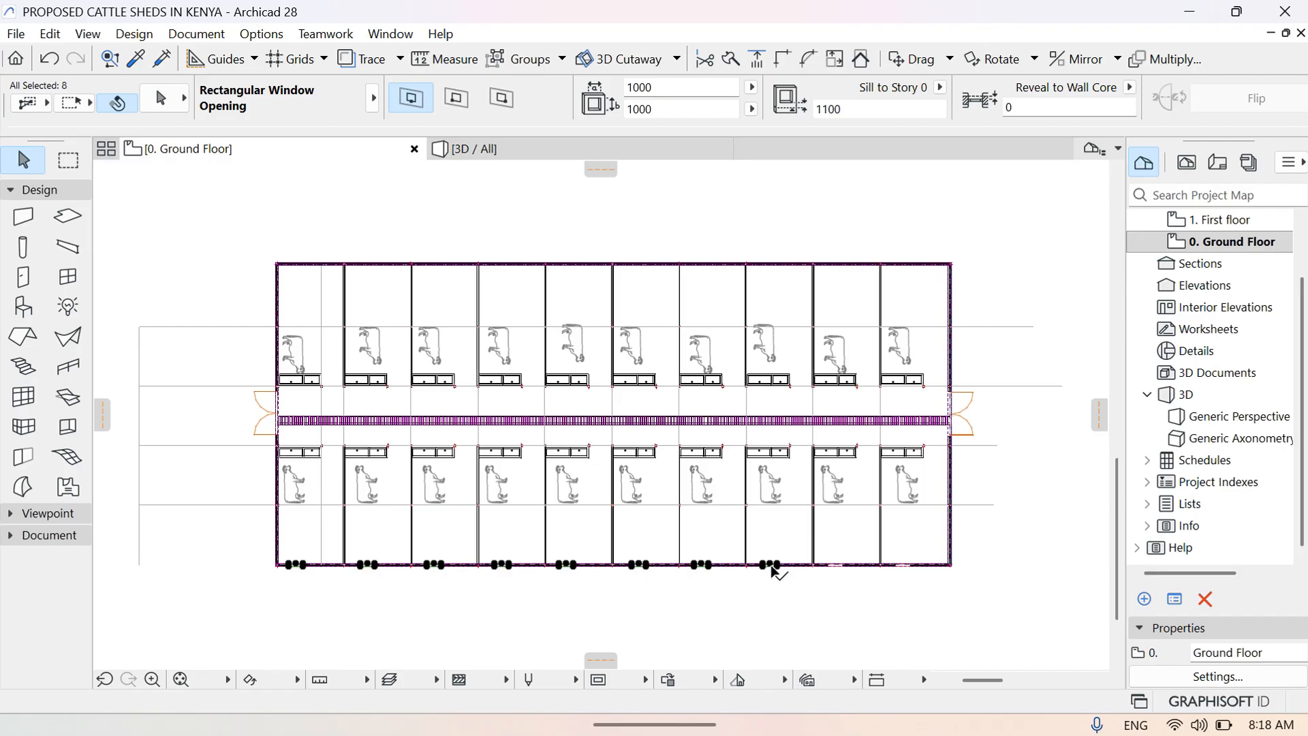
{"action": "left_click", "coordinate": [903, 565], "text": "shift"}
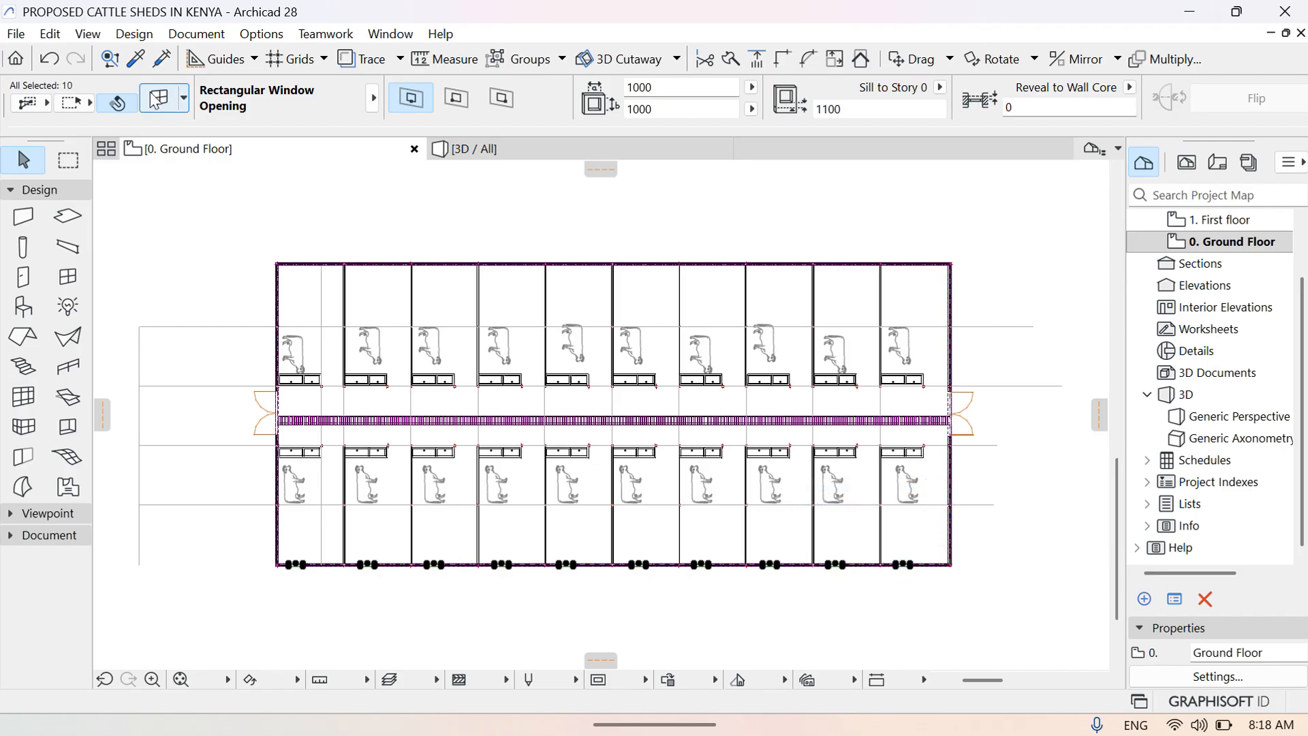
{"action": "left_click", "coordinate": [152, 99]}
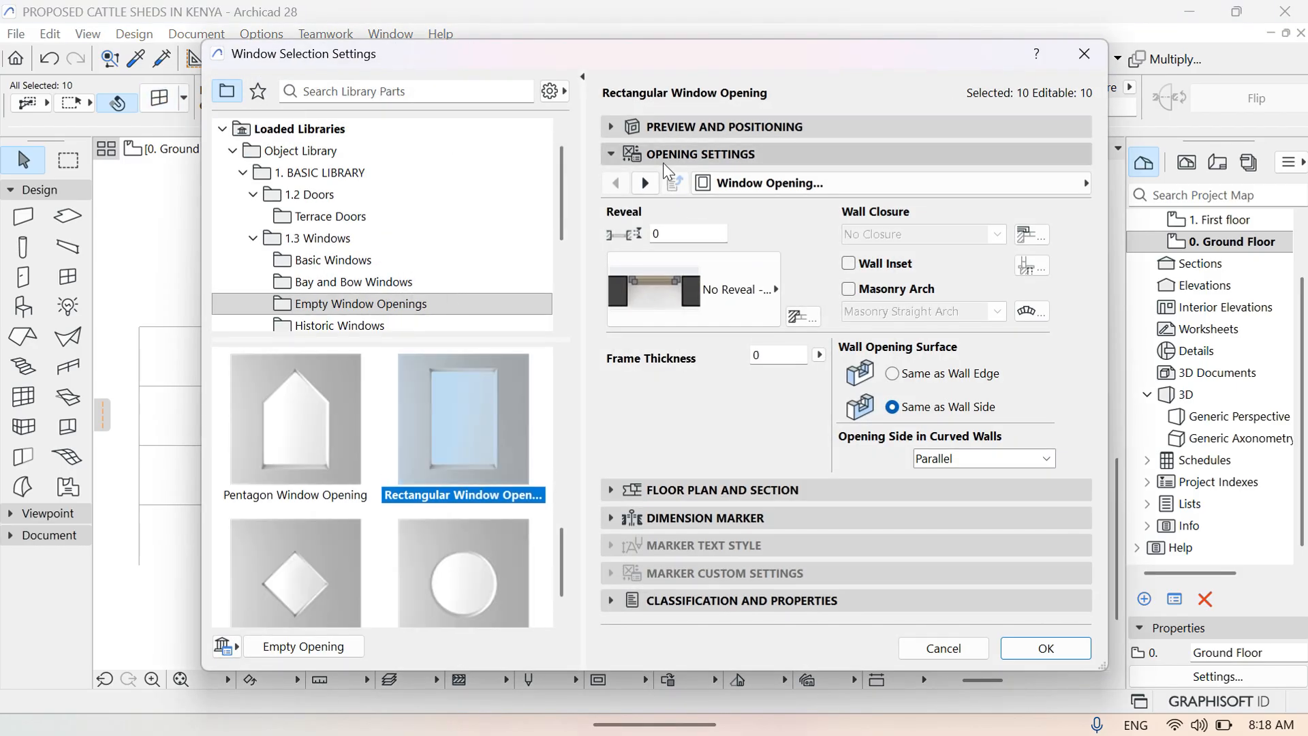
{"action": "left_click", "coordinate": [702, 127]}
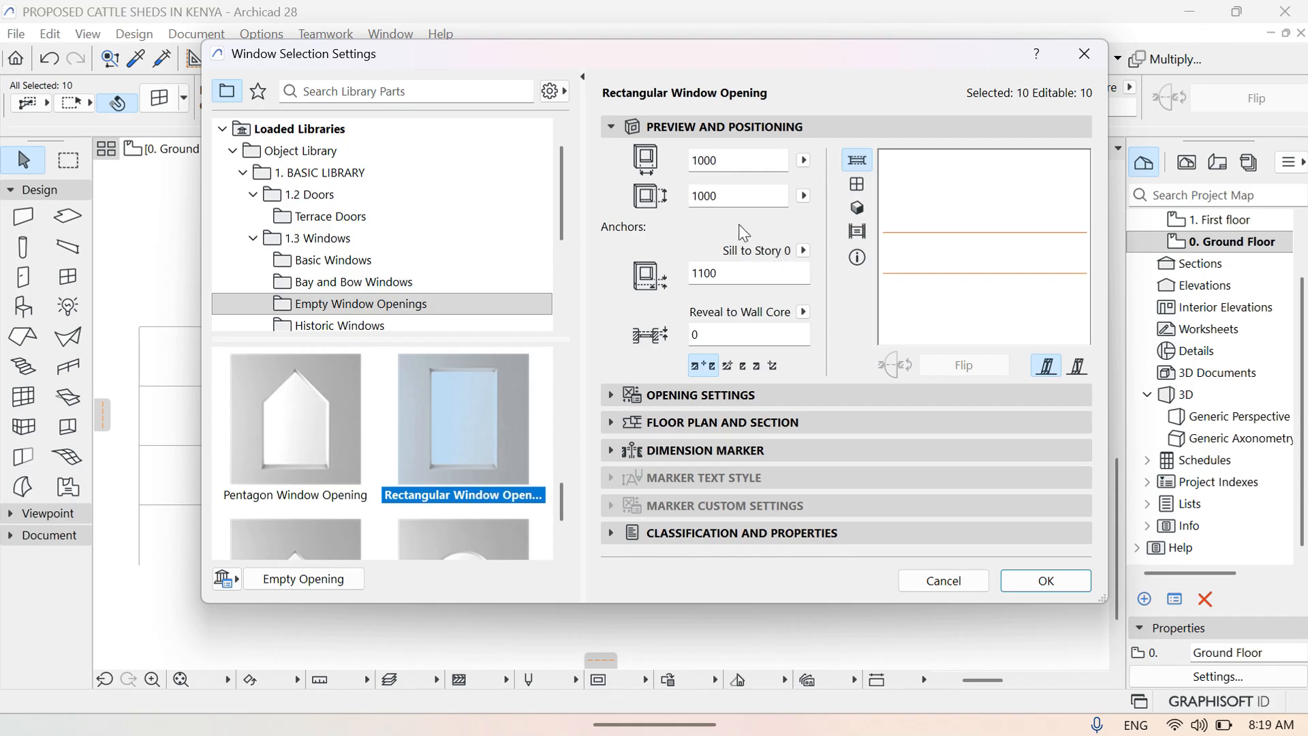
{"action": "left_click", "coordinate": [736, 196]}
{"action": "key", "text": "BackSpace"}
{"action": "key", "text": "BackSpace"}
{"action": "type", "text": "8"}
{"action": "left_click", "coordinate": [738, 272]}
{"action": "key", "text": "BackSpace"}
{"action": "key", "text": "BackSpace"}
{"action": "left_click", "coordinate": [1048, 584]}
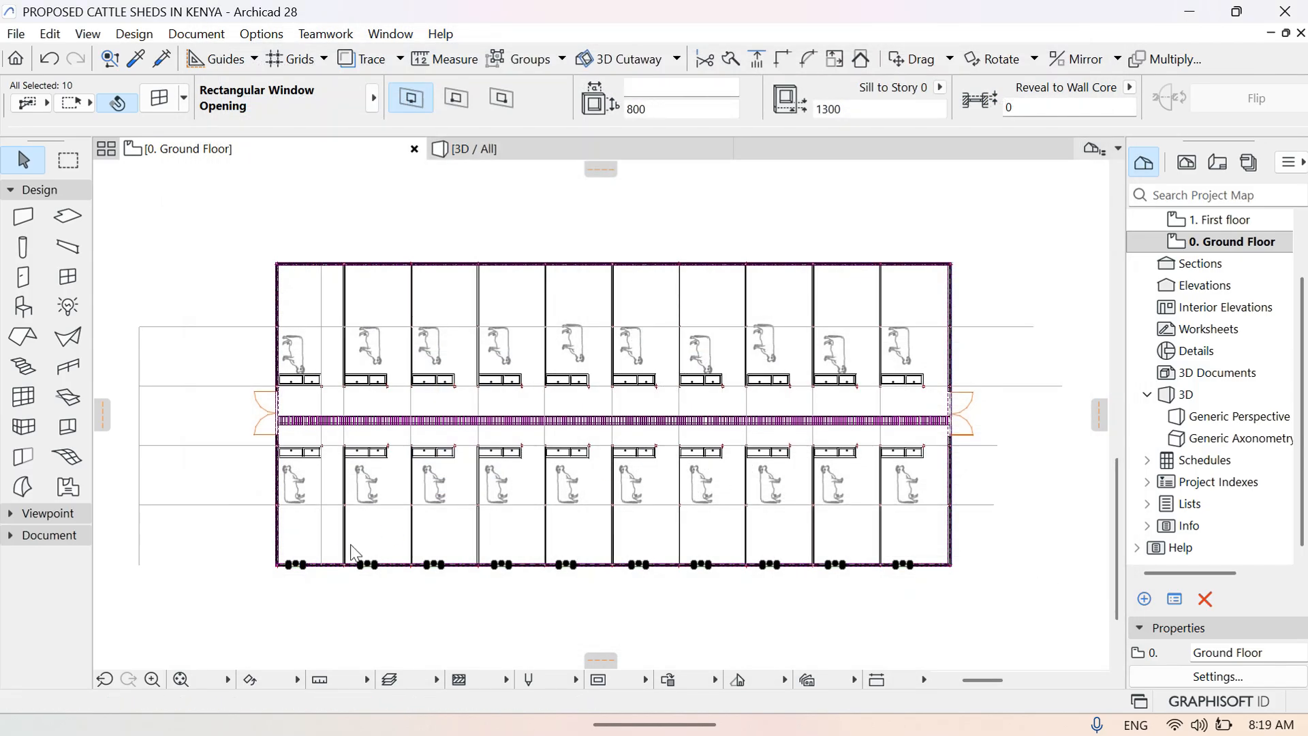
{"action": "left_click", "coordinate": [184, 580]}
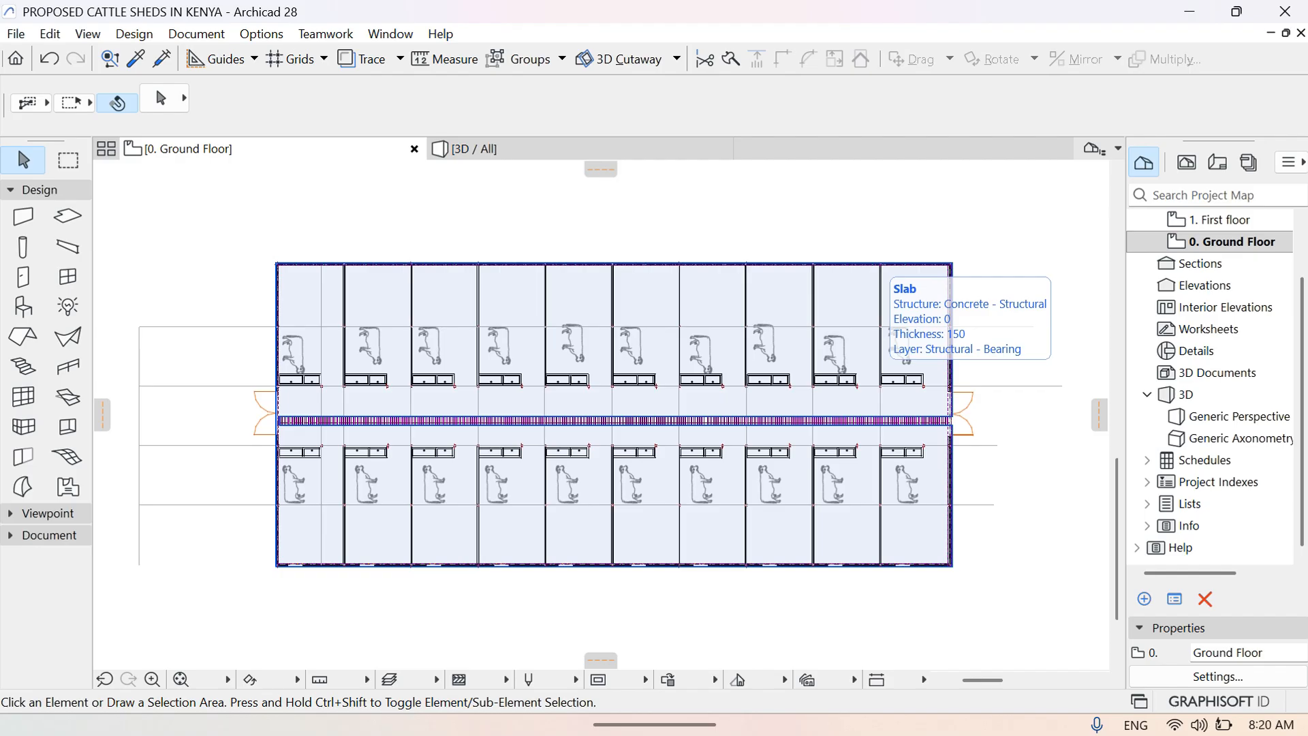
{"action": "mouse_move", "coordinate": [210, 584]}
{"action": "left_mouse_down"}
{"action": "mouse_move", "coordinate": [234, 622]}
{"action": "mouse_move", "coordinate": [227, 601]}
{"action": "left_mouse_up"}
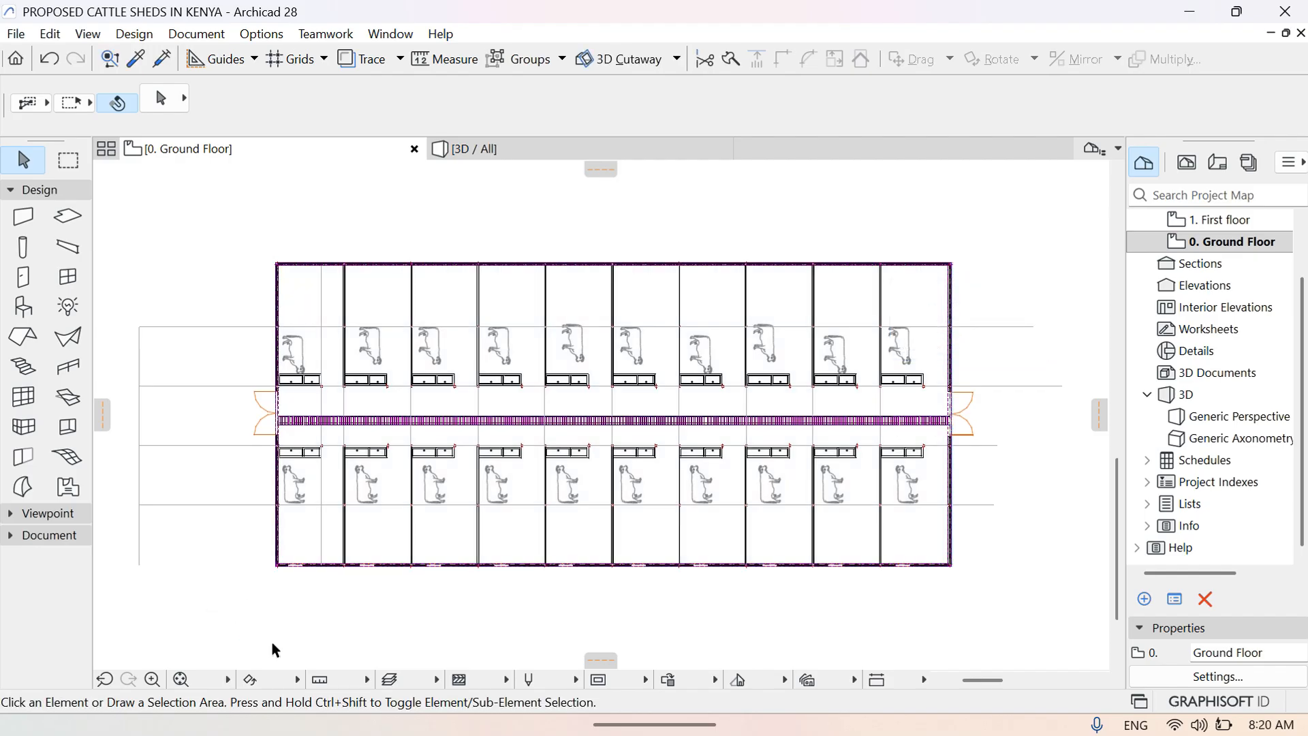
Draw a vertical drafting line from the left jamb of the lower wall's first window opening to just beyond the upper long wall
{"action": "left_click", "coordinate": [197, 31]}
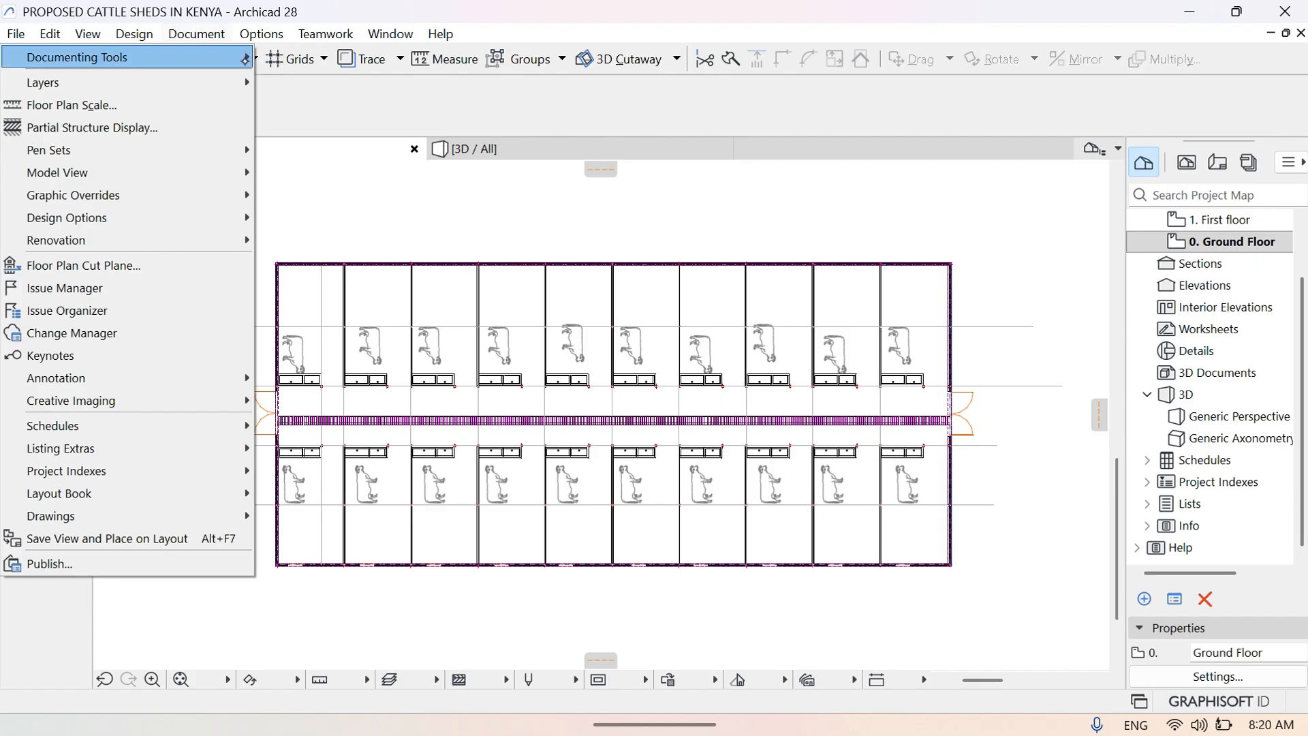
{"action": "mouse_move", "coordinate": [245, 58]}
{"action": "left_click", "coordinate": [296, 443]}
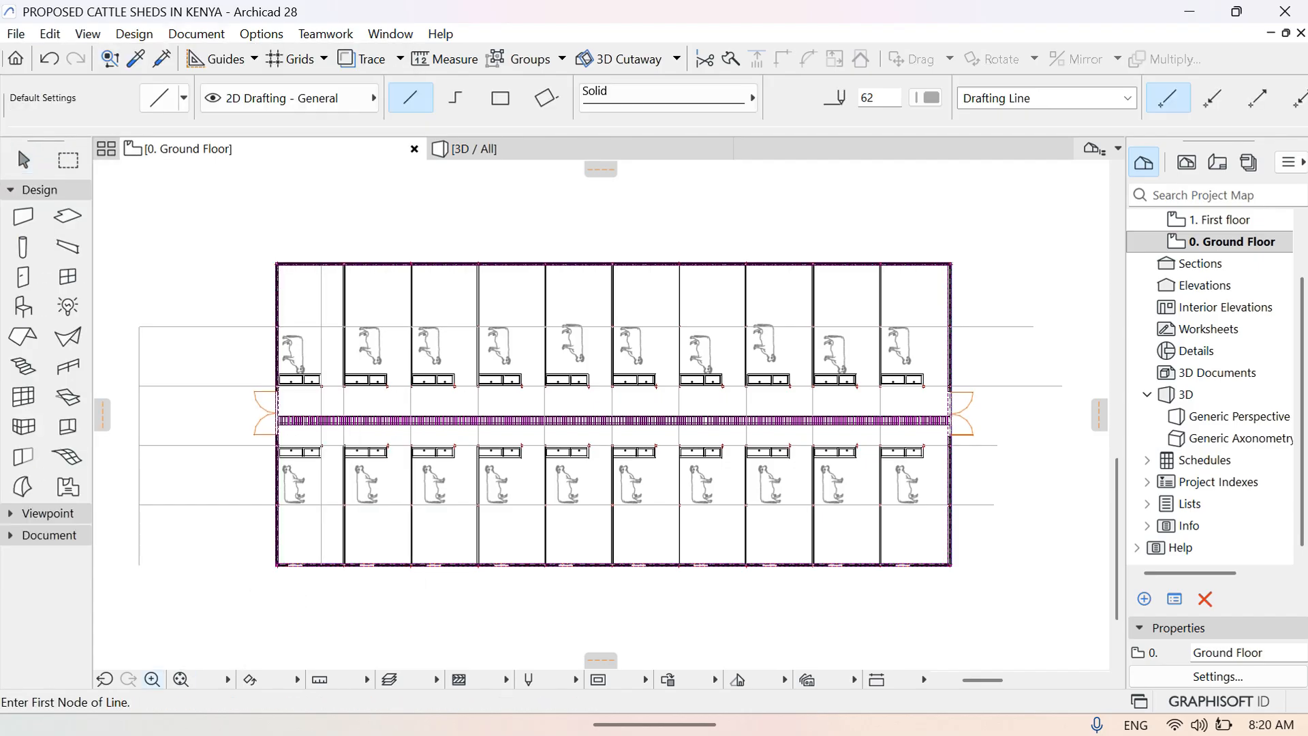
{"action": "left_click", "coordinate": [152, 680]}
{"action": "left_click", "coordinate": [252, 538]}
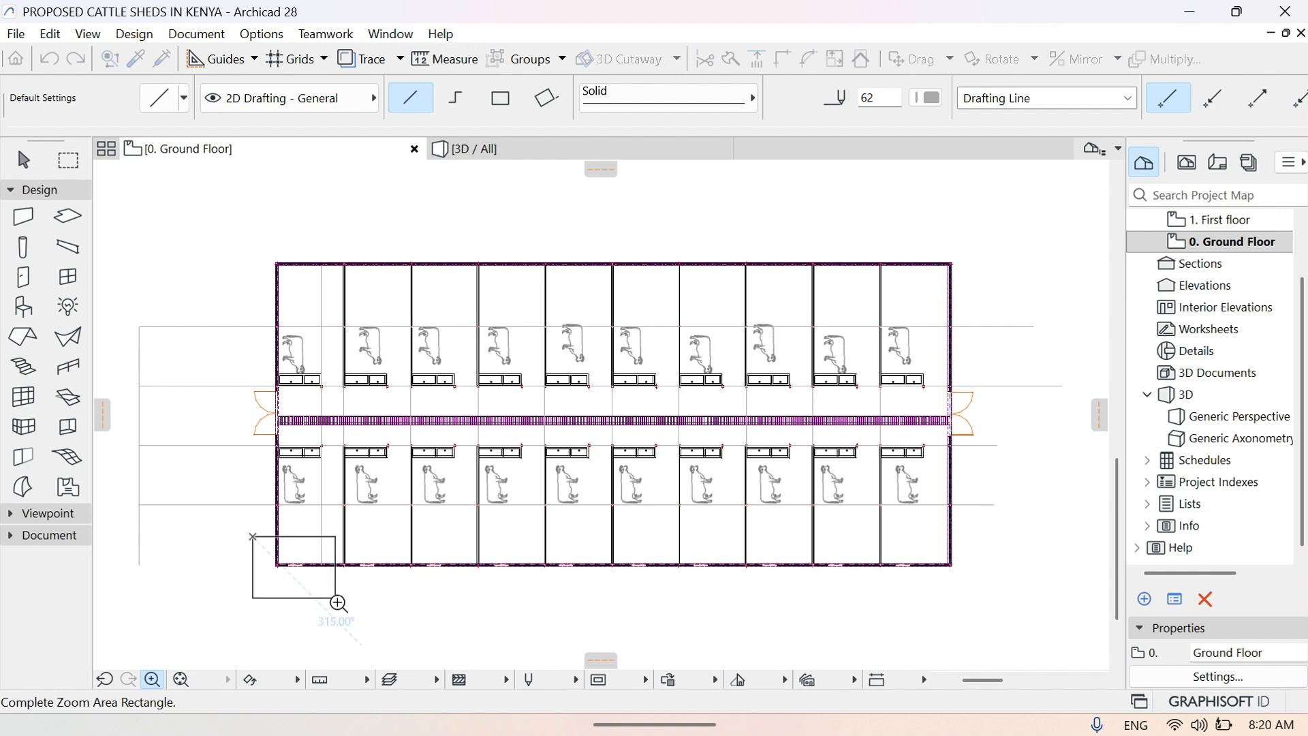
{"action": "left_click", "coordinate": [338, 603]}
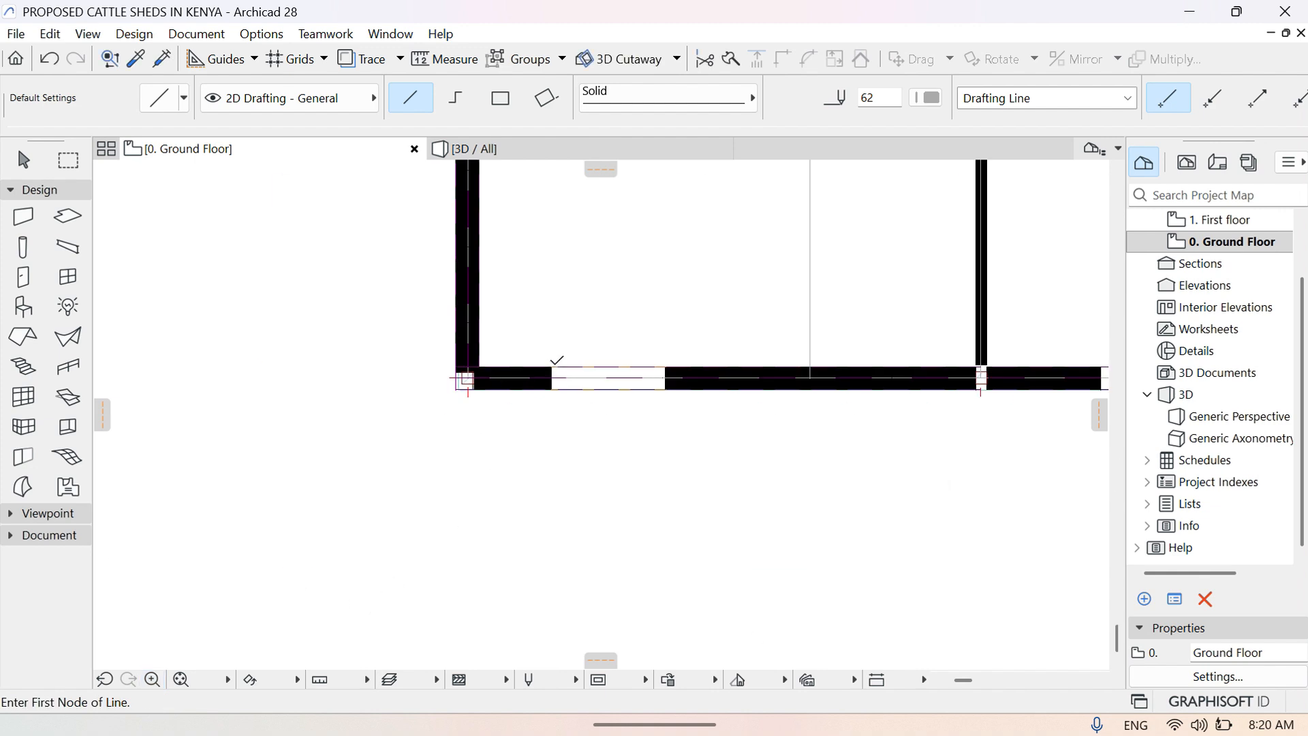
{"action": "left_click", "coordinate": [552, 366]}
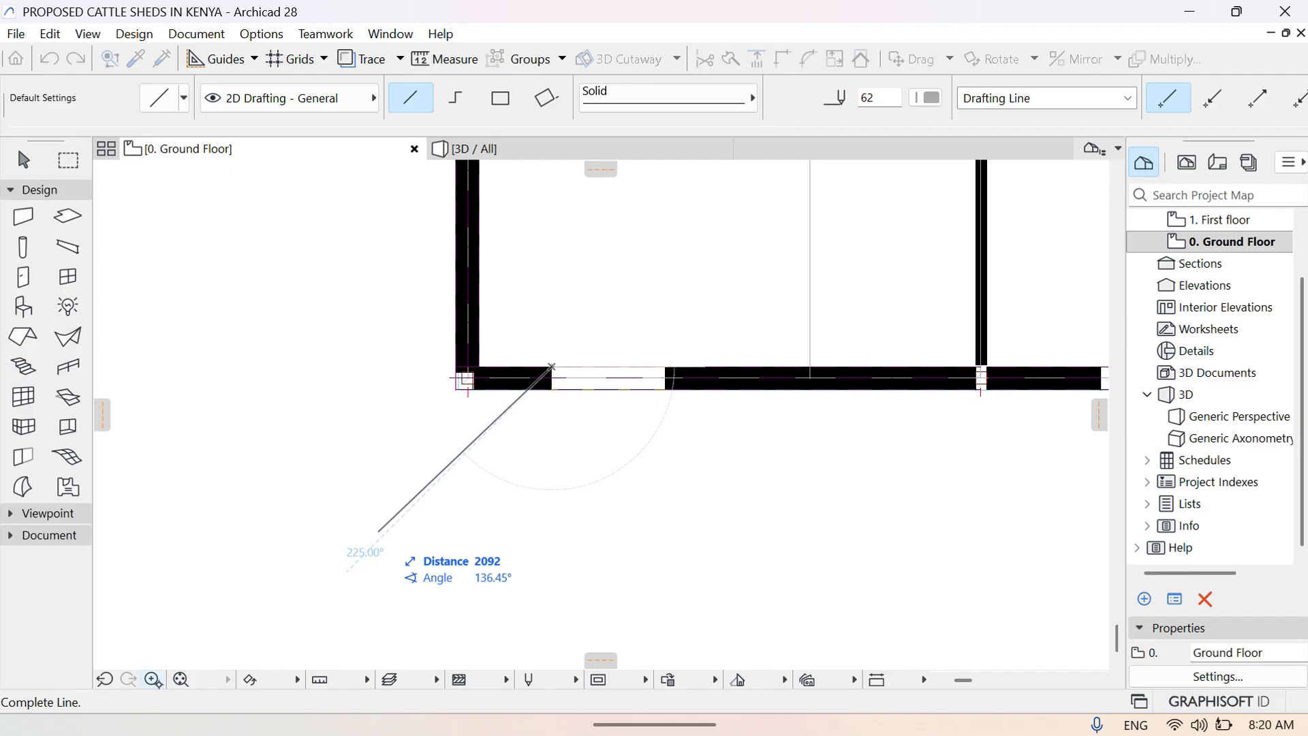
{"action": "left_click", "coordinate": [184, 680]}
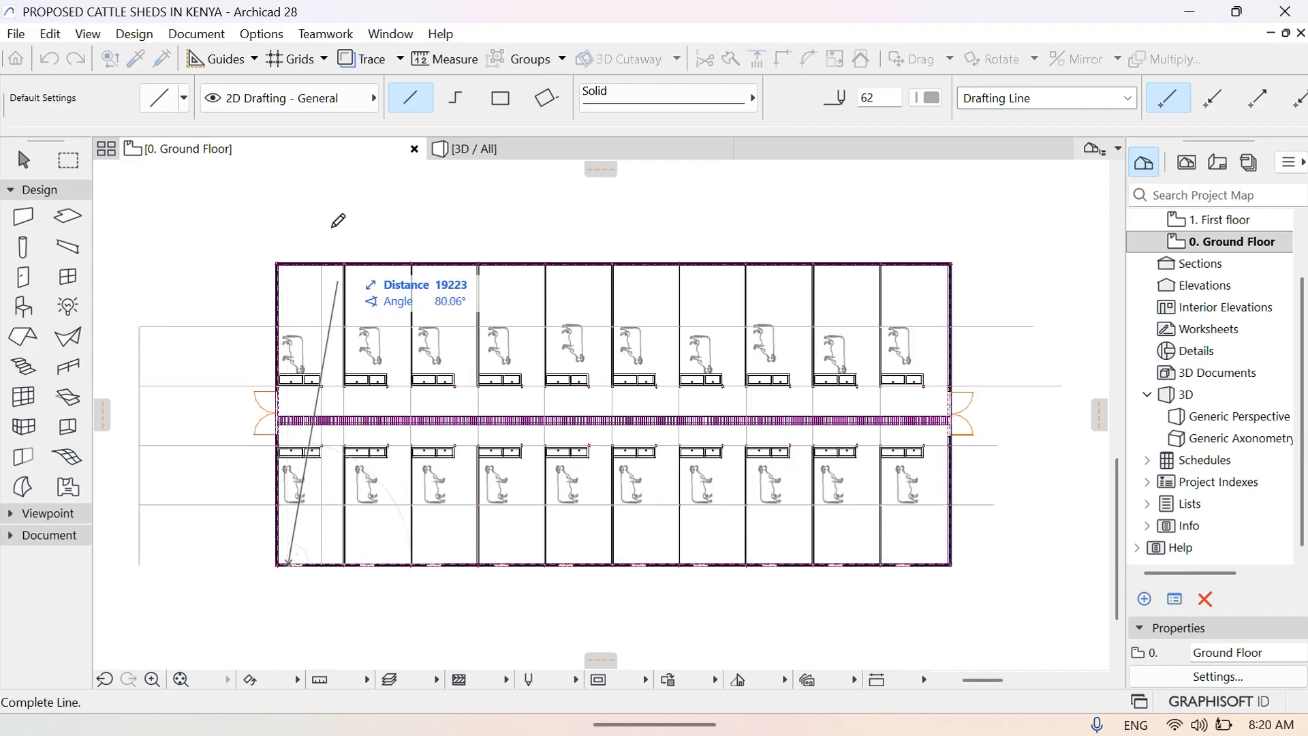
{"action": "left_click", "coordinate": [289, 232]}
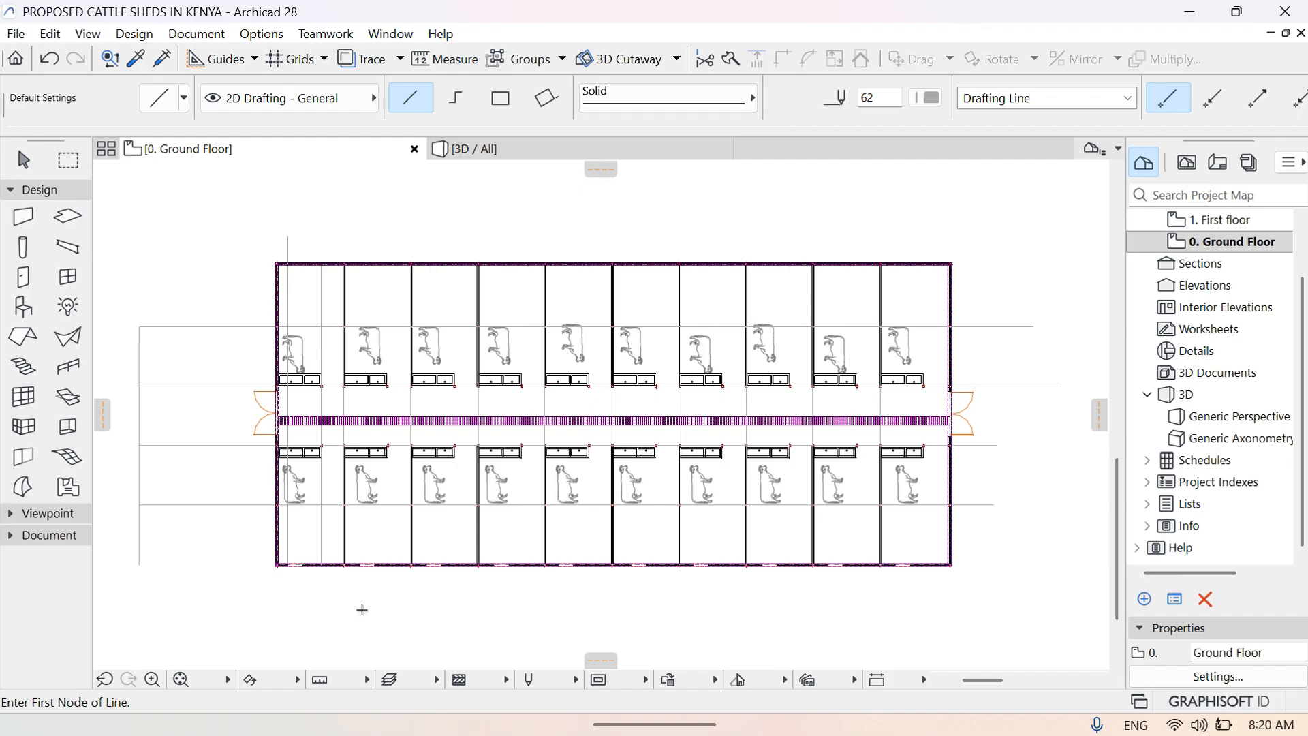
Draw a vertical drafting line from the left jamb of the second stall's lower window opening to just beyond the upper long wall
{"action": "left_click", "coordinate": [151, 679]}
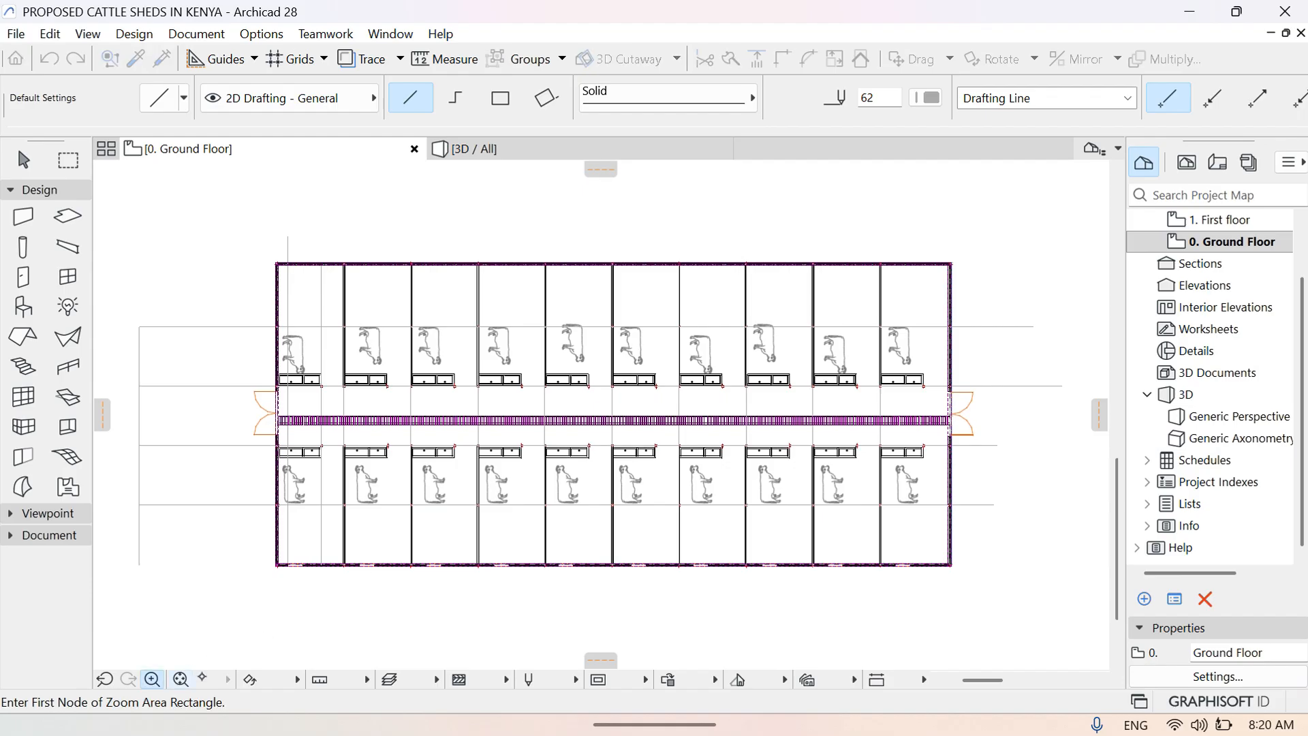
{"action": "left_click", "coordinate": [345, 547]}
{"action": "left_click", "coordinate": [388, 582]}
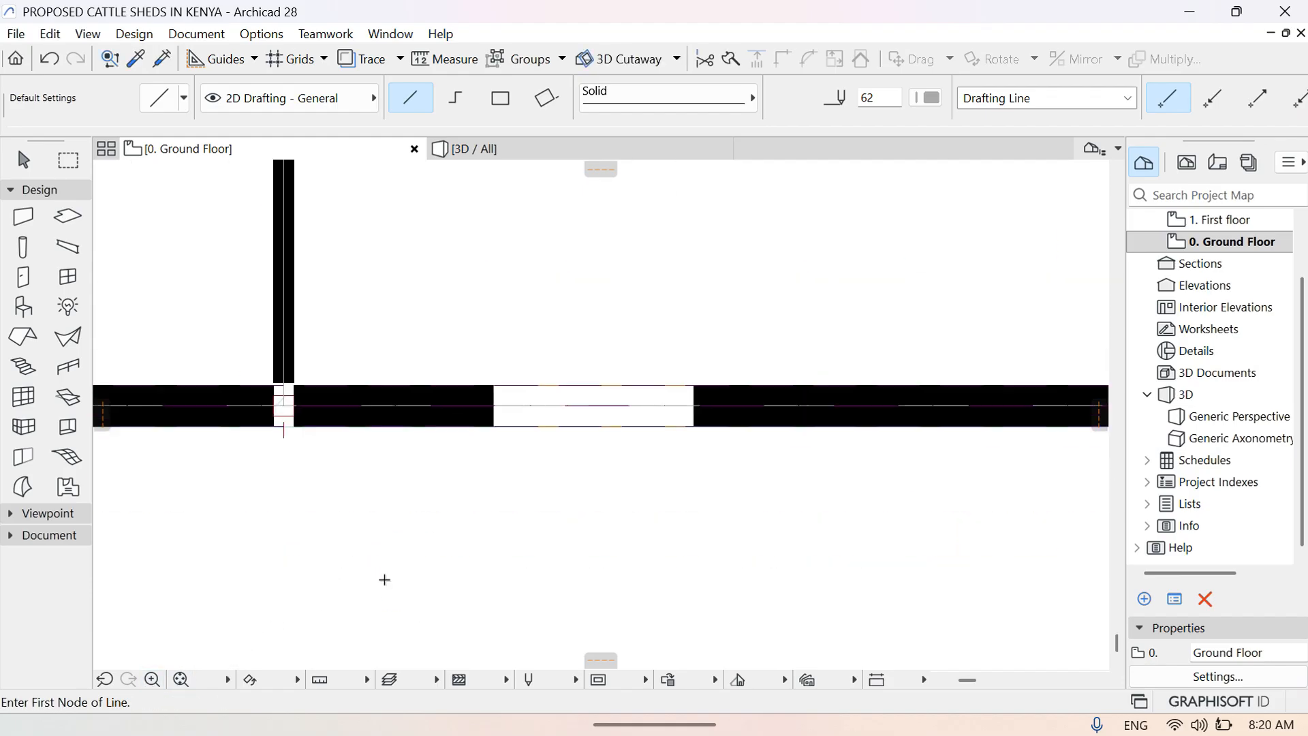
{"action": "left_click", "coordinate": [494, 385]}
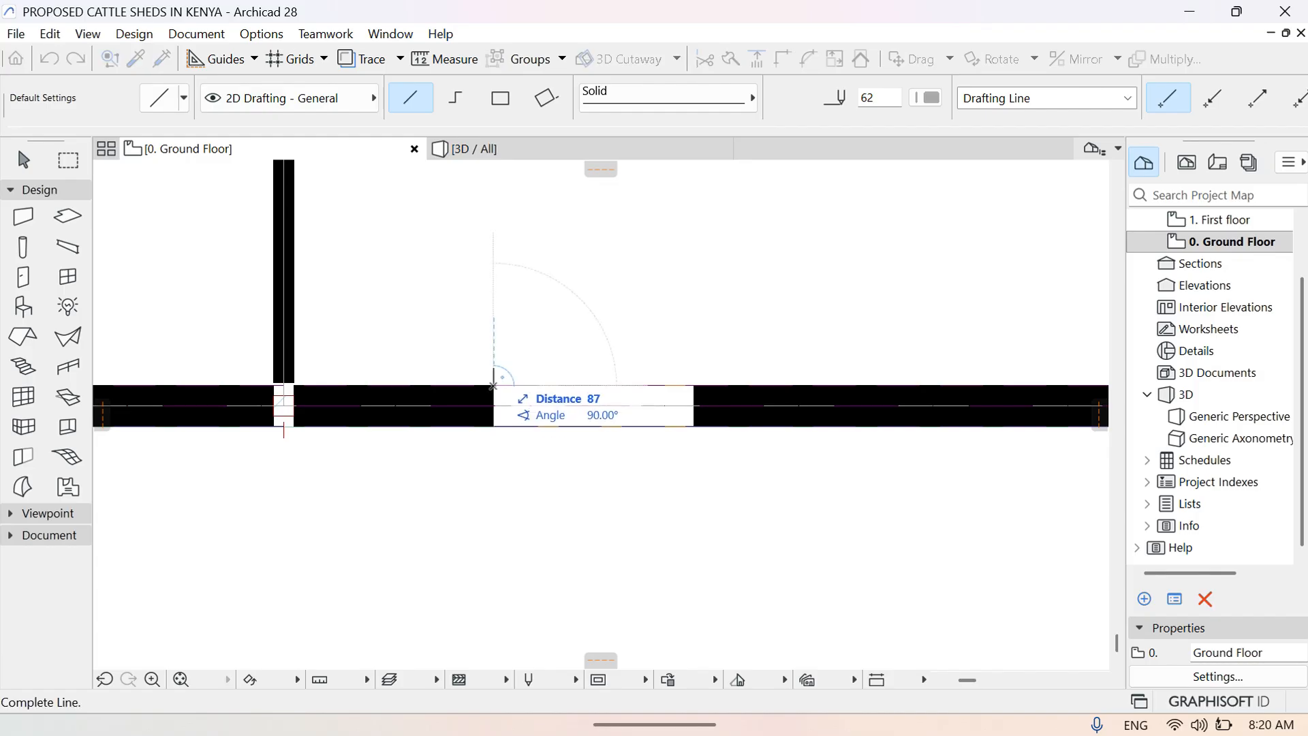
{"action": "left_click", "coordinate": [180, 679]}
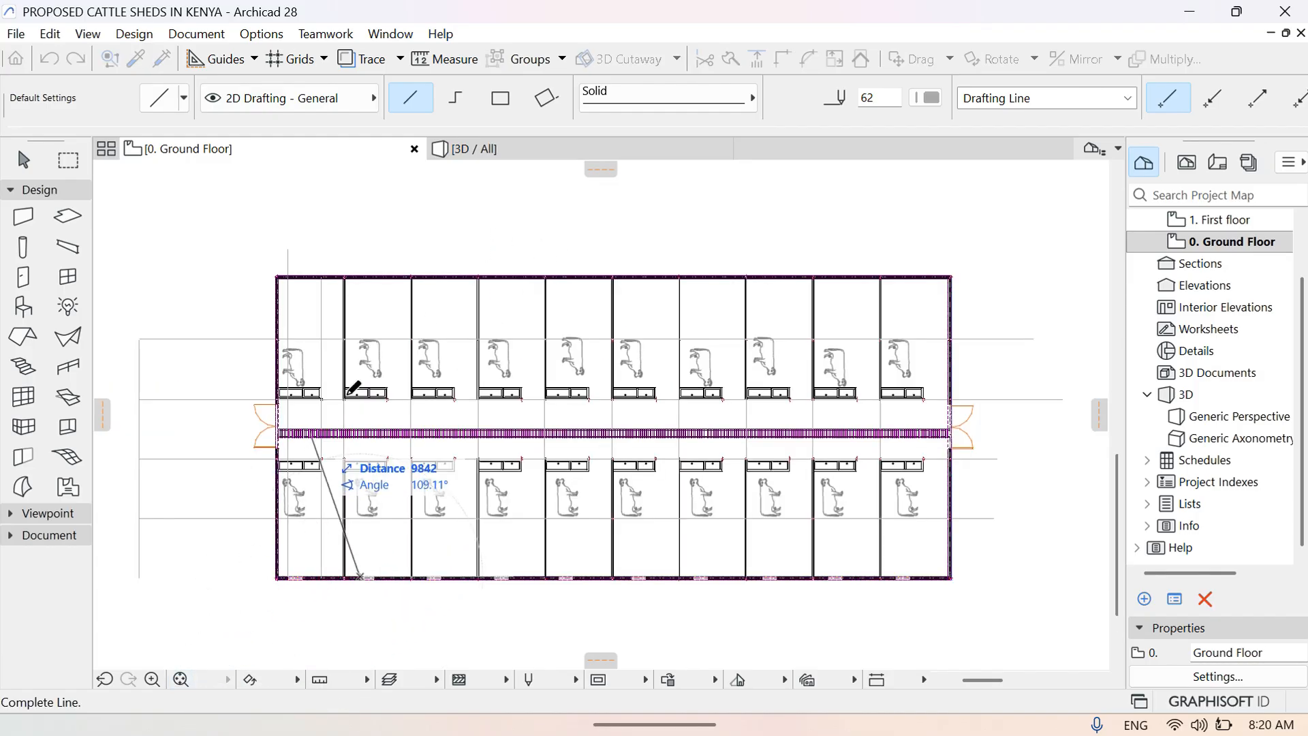
{"action": "left_click", "coordinate": [360, 245]}
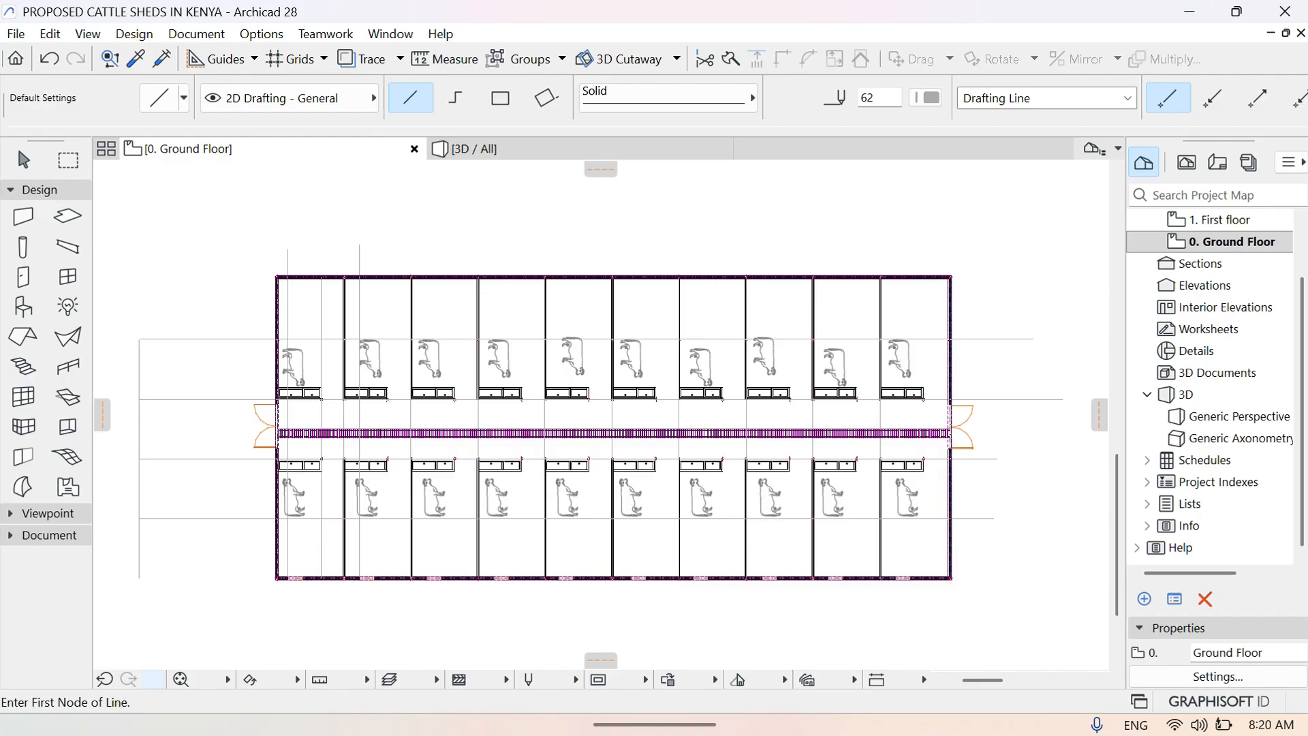
Try to draw a drafting line from the left jamb of the third stall's lower window opening beyond the upper wall, and undo it
{"action": "left_click", "coordinate": [153, 679]}
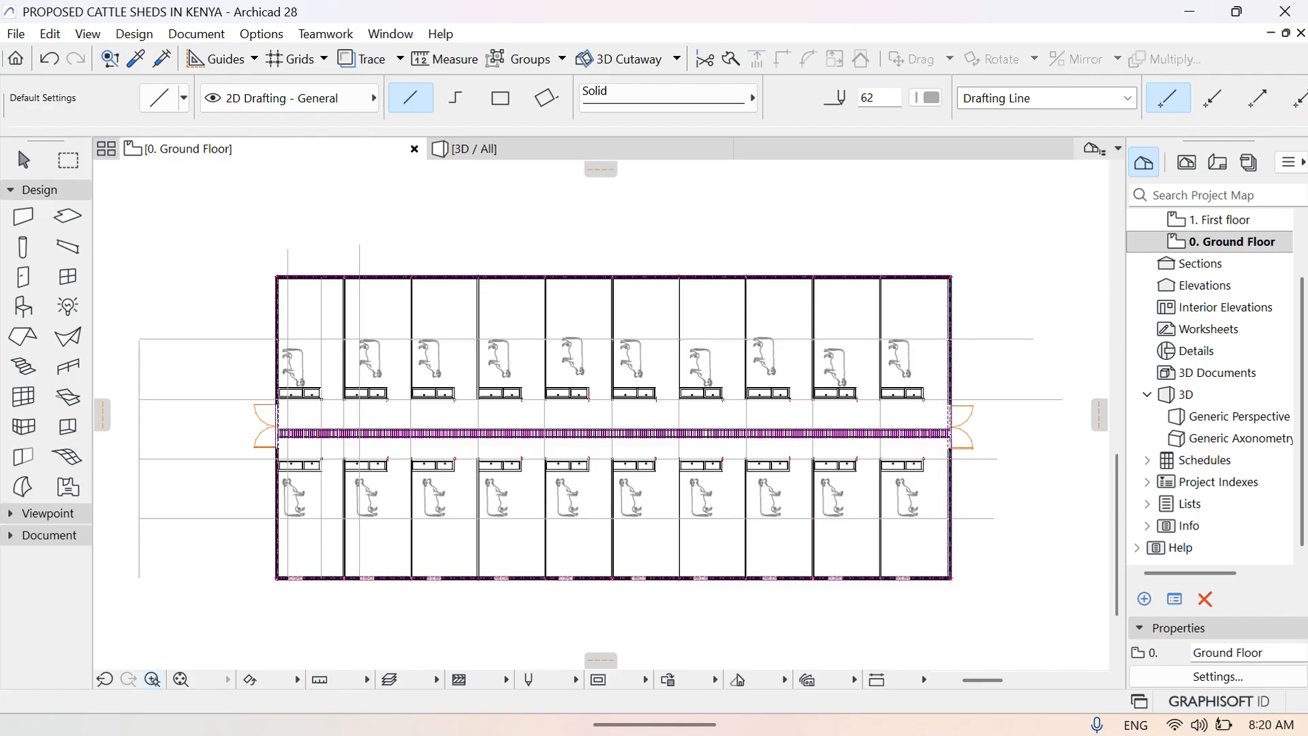
{"action": "left_click", "coordinate": [420, 560]}
{"action": "left_click", "coordinate": [457, 603]}
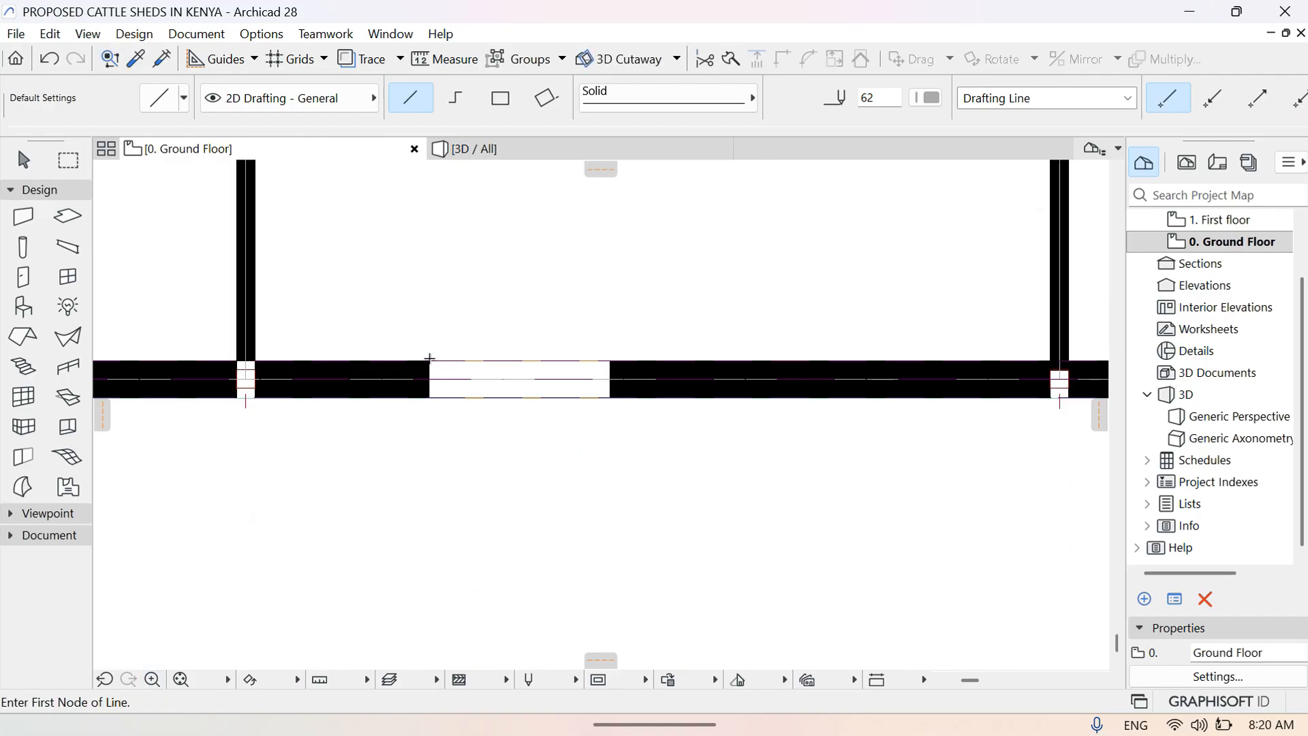
{"action": "left_click", "coordinate": [430, 361]}
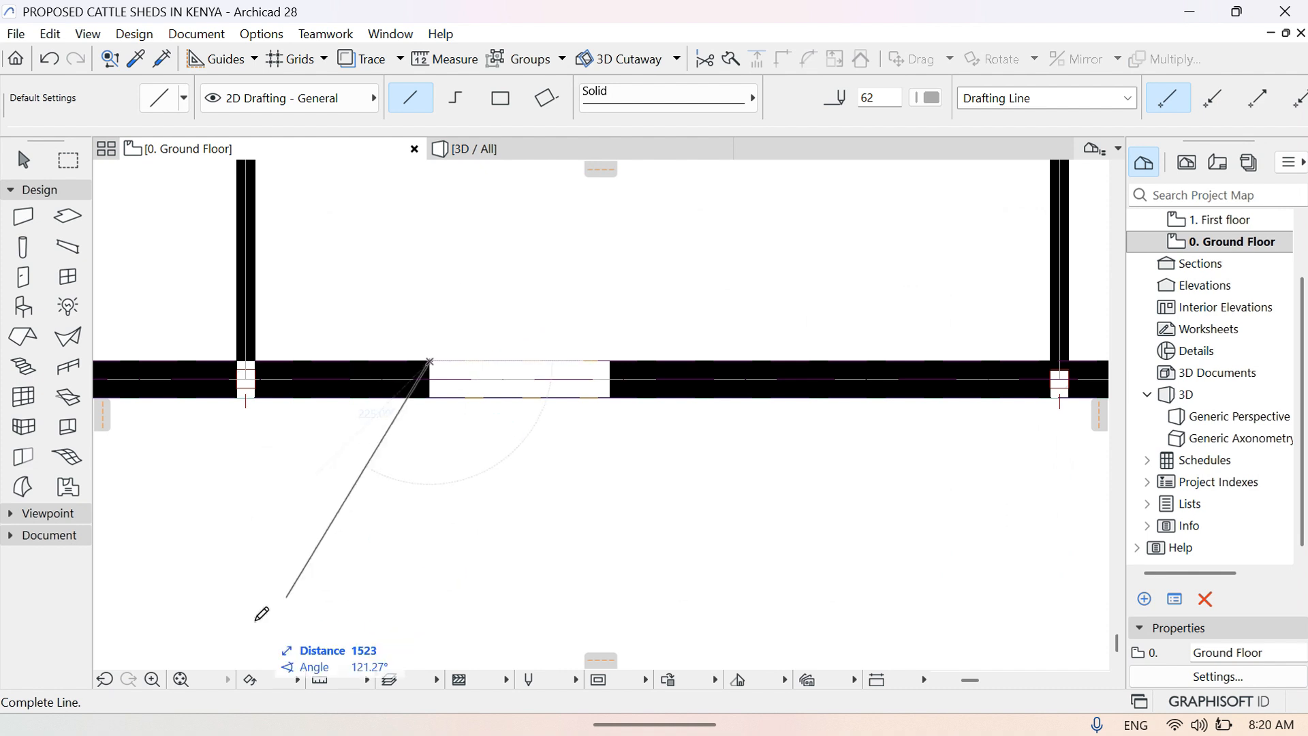
{"action": "left_click", "coordinate": [181, 680]}
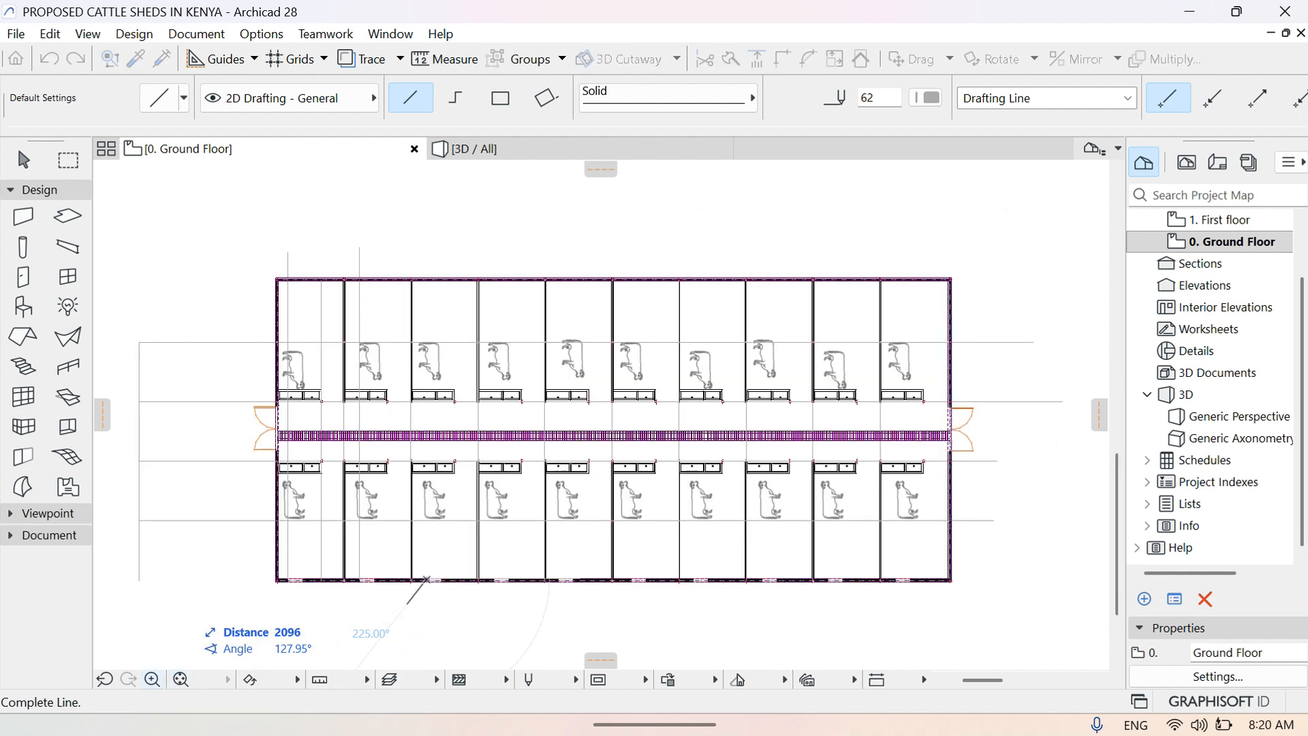
{"action": "left_click", "coordinate": [152, 680]}
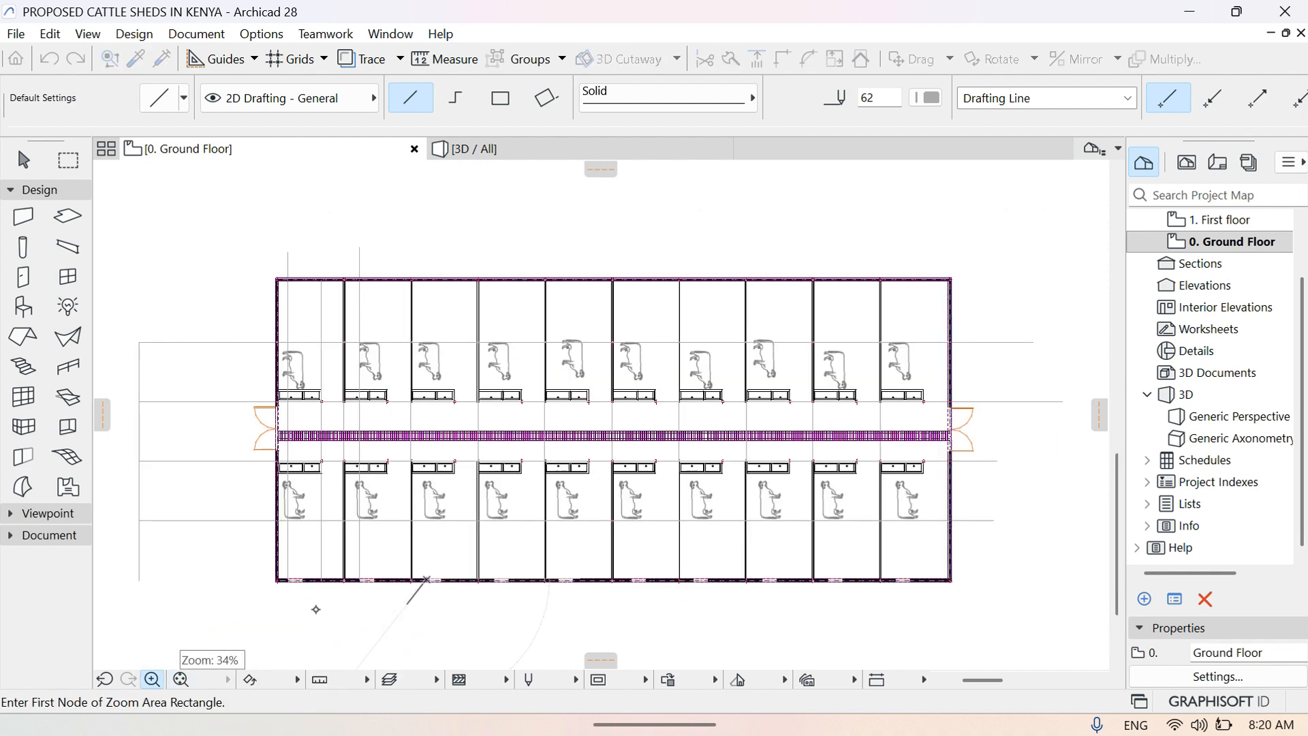
{"action": "left_click", "coordinate": [414, 244]}
{"action": "left_click", "coordinate": [452, 253]}
{"action": "left_click", "coordinate": [455, 249]}
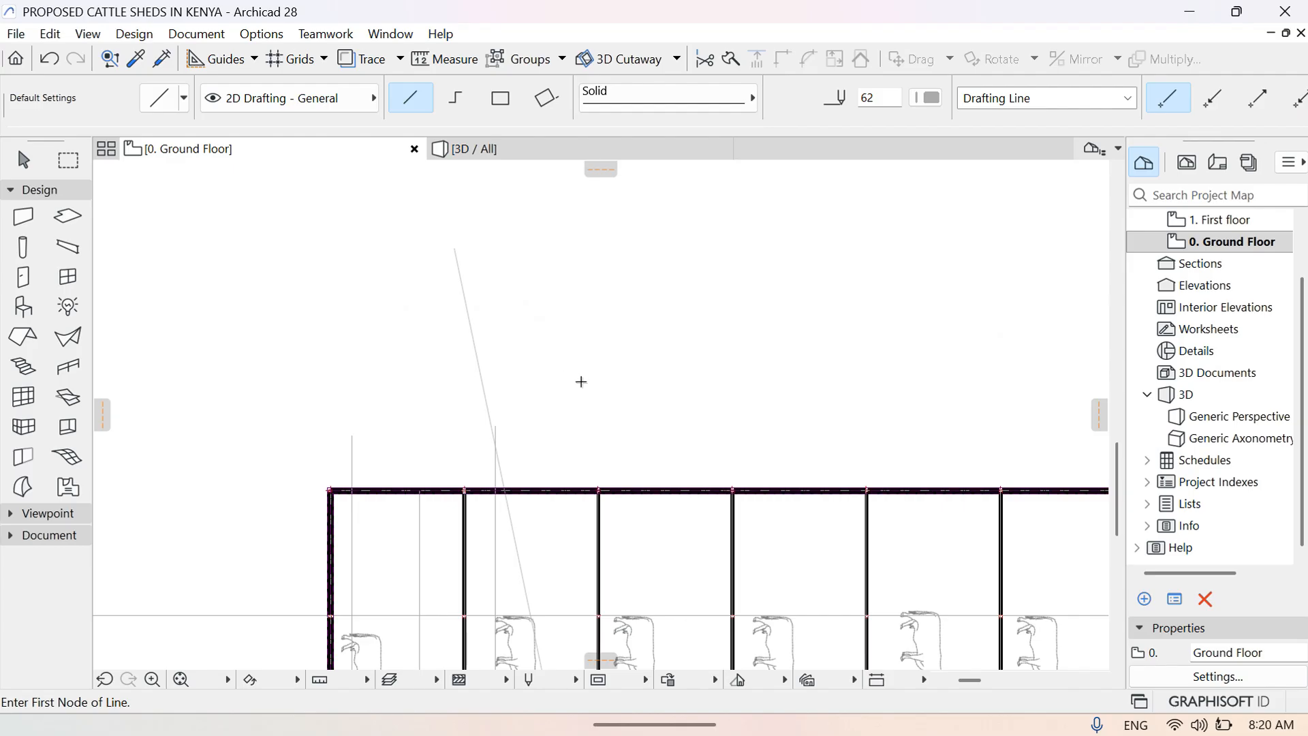
{"action": "left_click", "coordinate": [48, 59]}
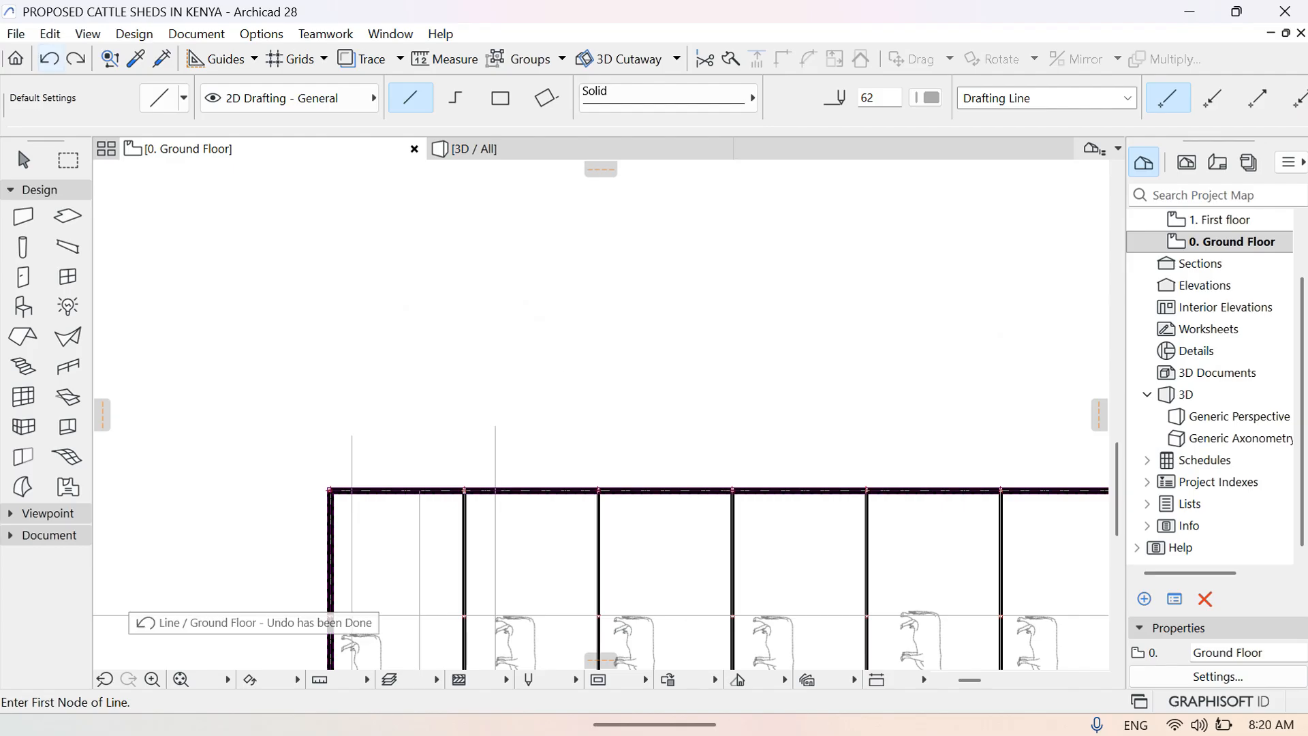
Draw a vertical drafting line from the left jamb of the third stall's lower window opening to just beyond the upper long wall
{"action": "left_click", "coordinate": [181, 680]}
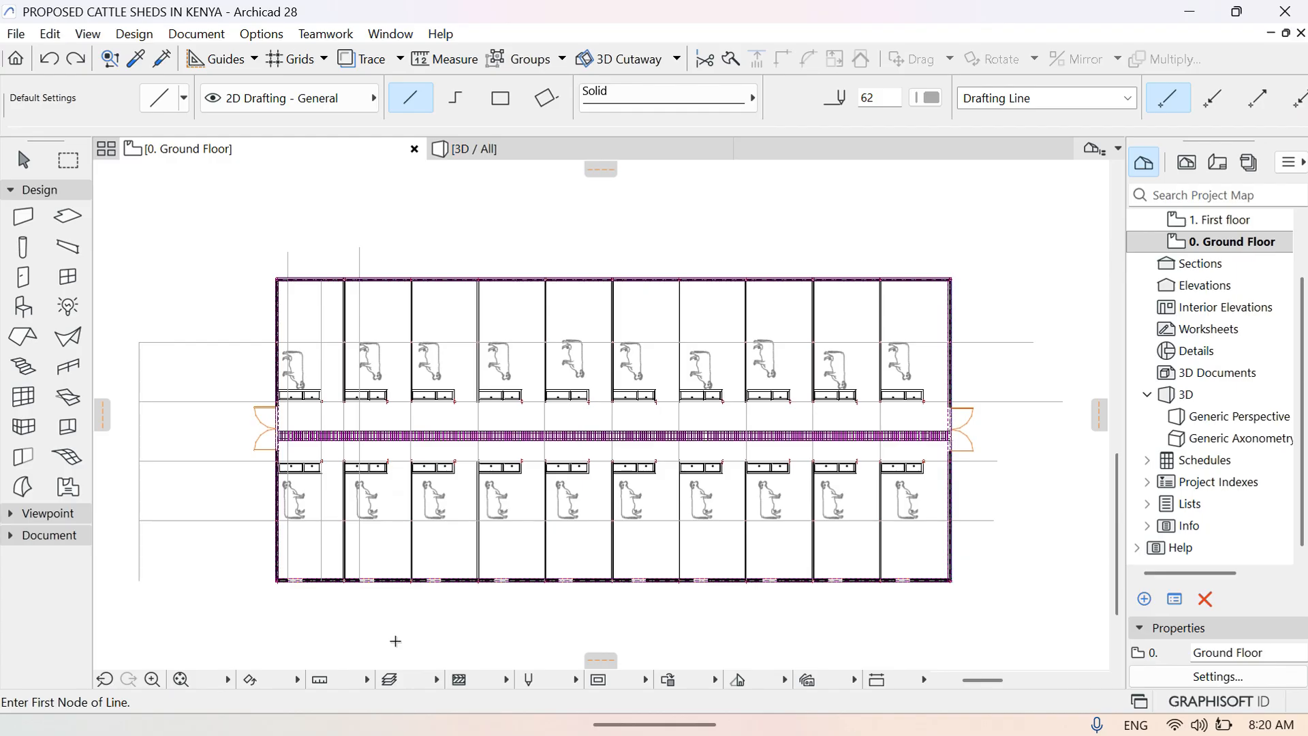
{"action": "left_click", "coordinate": [152, 680]}
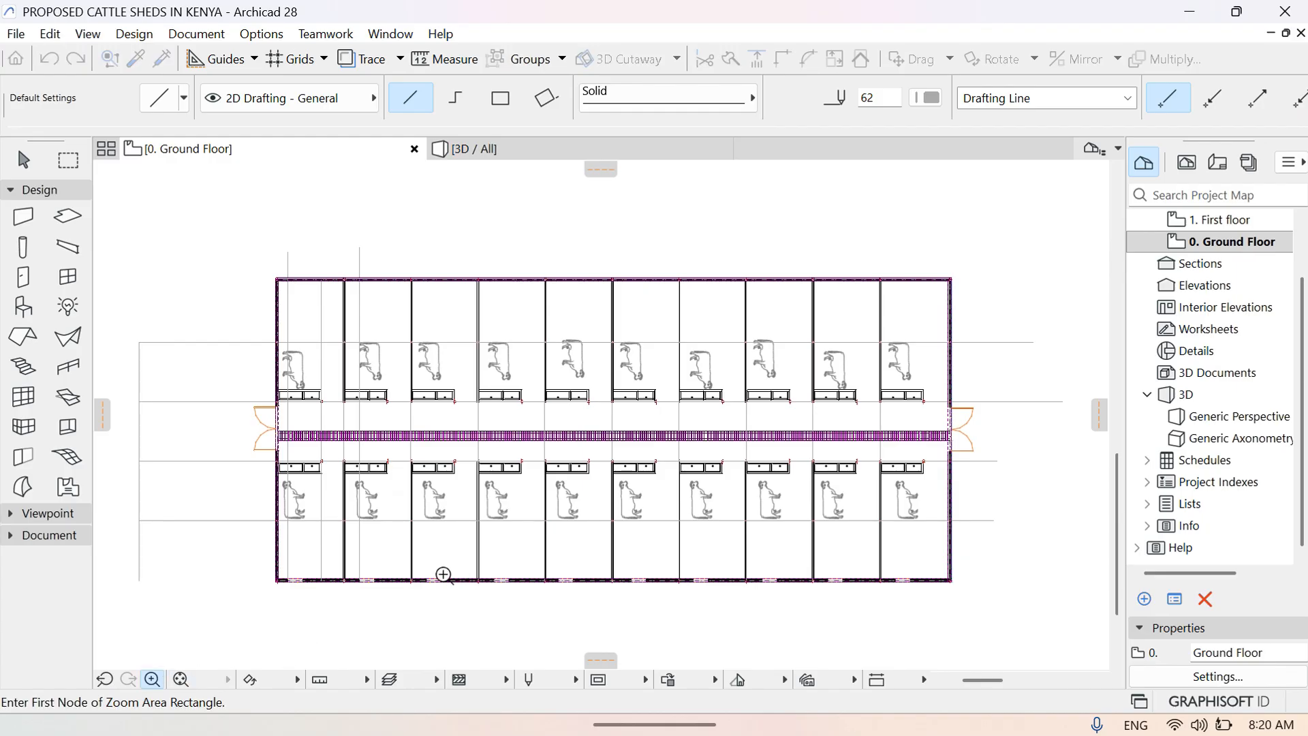
{"action": "left_click", "coordinate": [412, 561]}
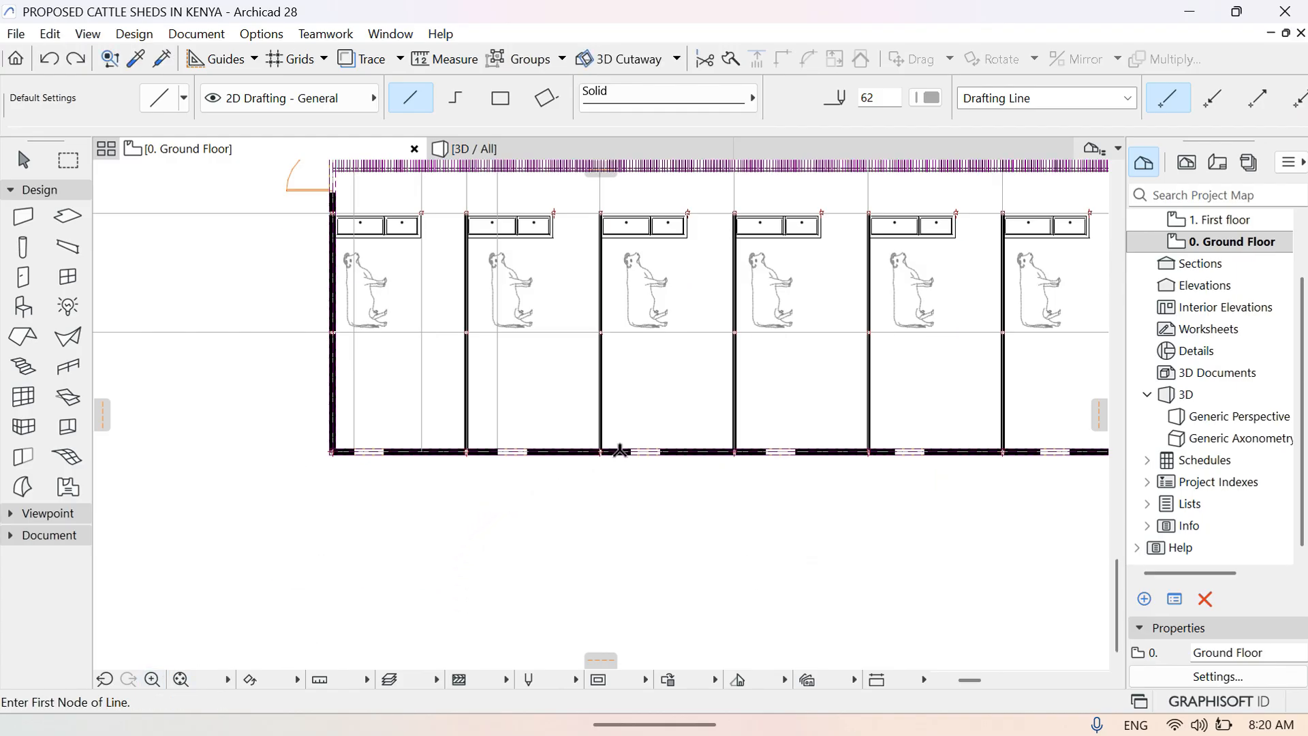
{"action": "left_click", "coordinate": [181, 679]}
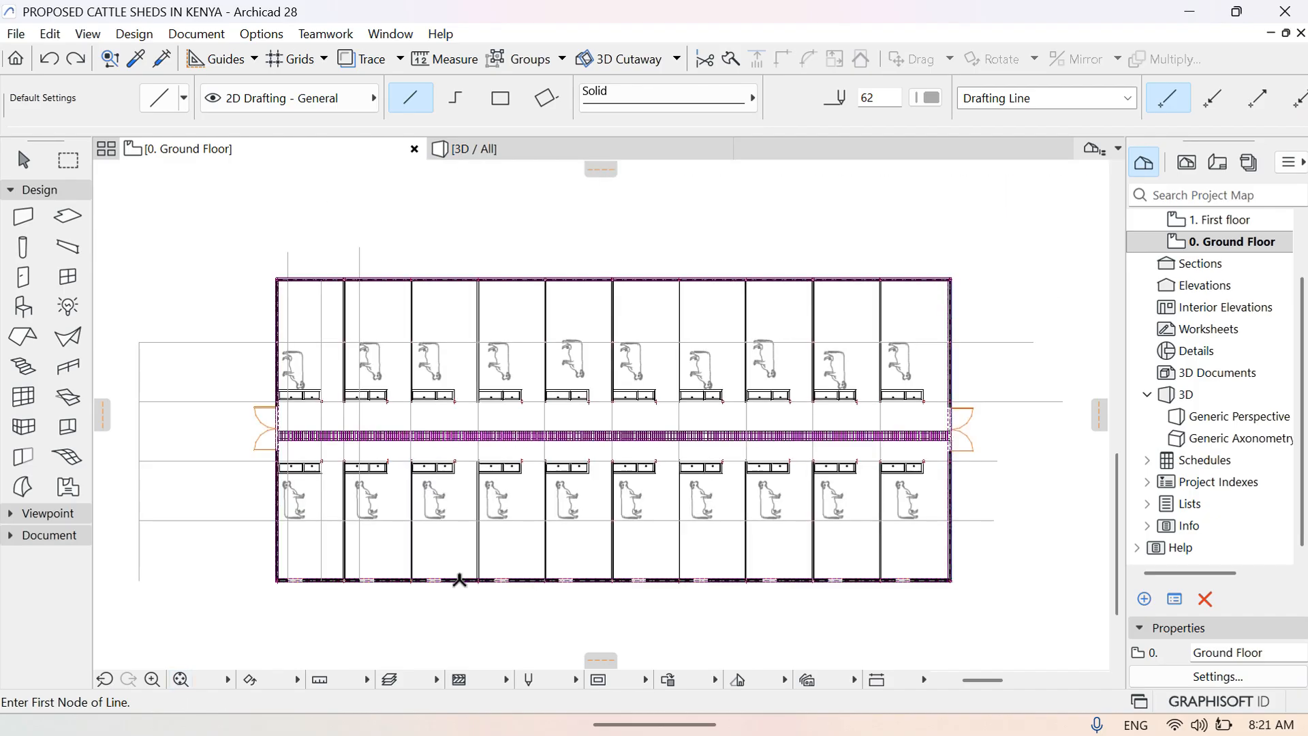
{"action": "left_click", "coordinate": [152, 679]}
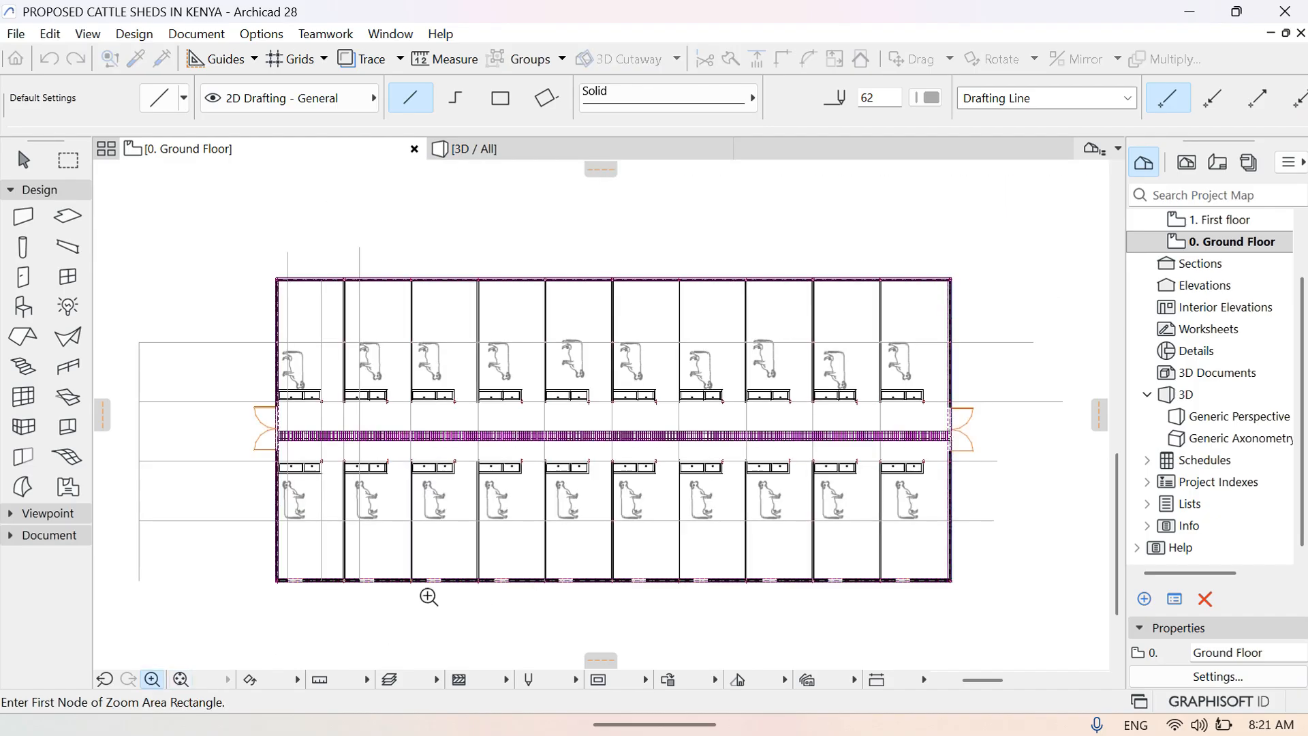
{"action": "left_click", "coordinate": [412, 566]}
{"action": "left_click", "coordinate": [454, 600]}
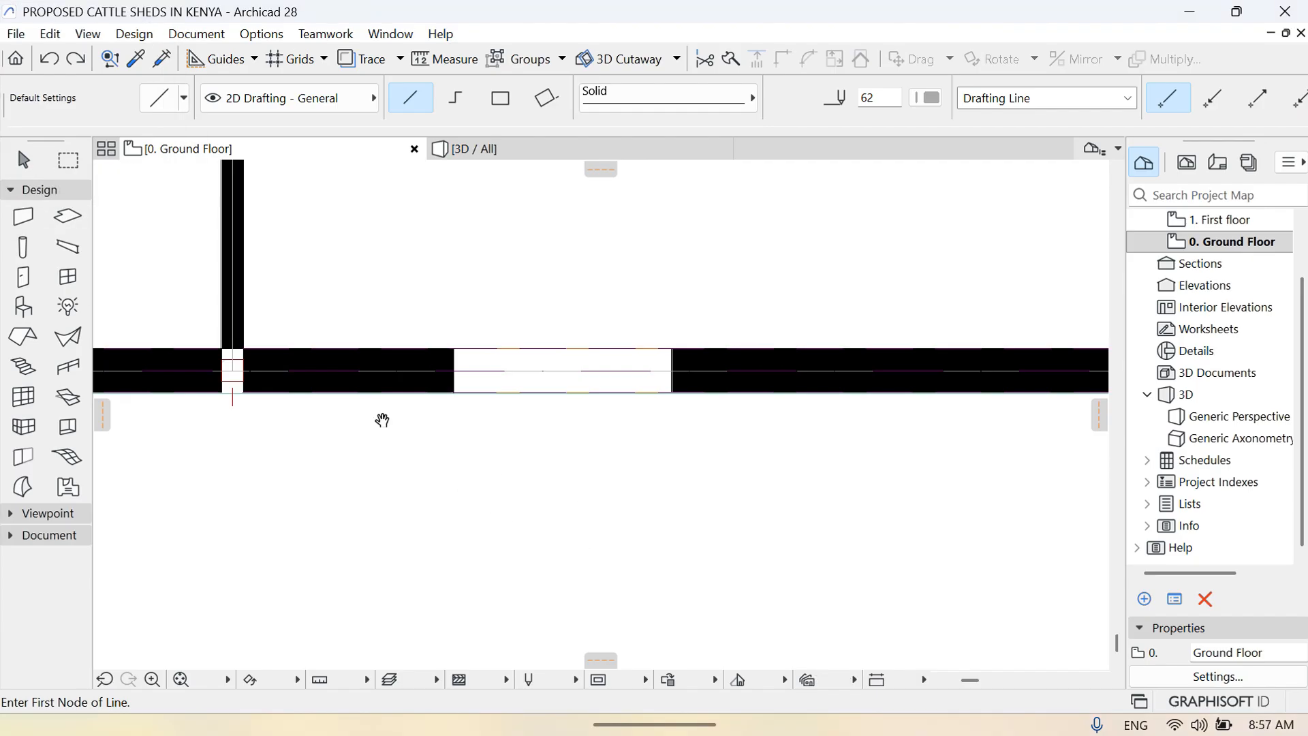
{"action": "middle_click_drag", "start_coordinate": [382, 420], "coordinate": [436, 502]}
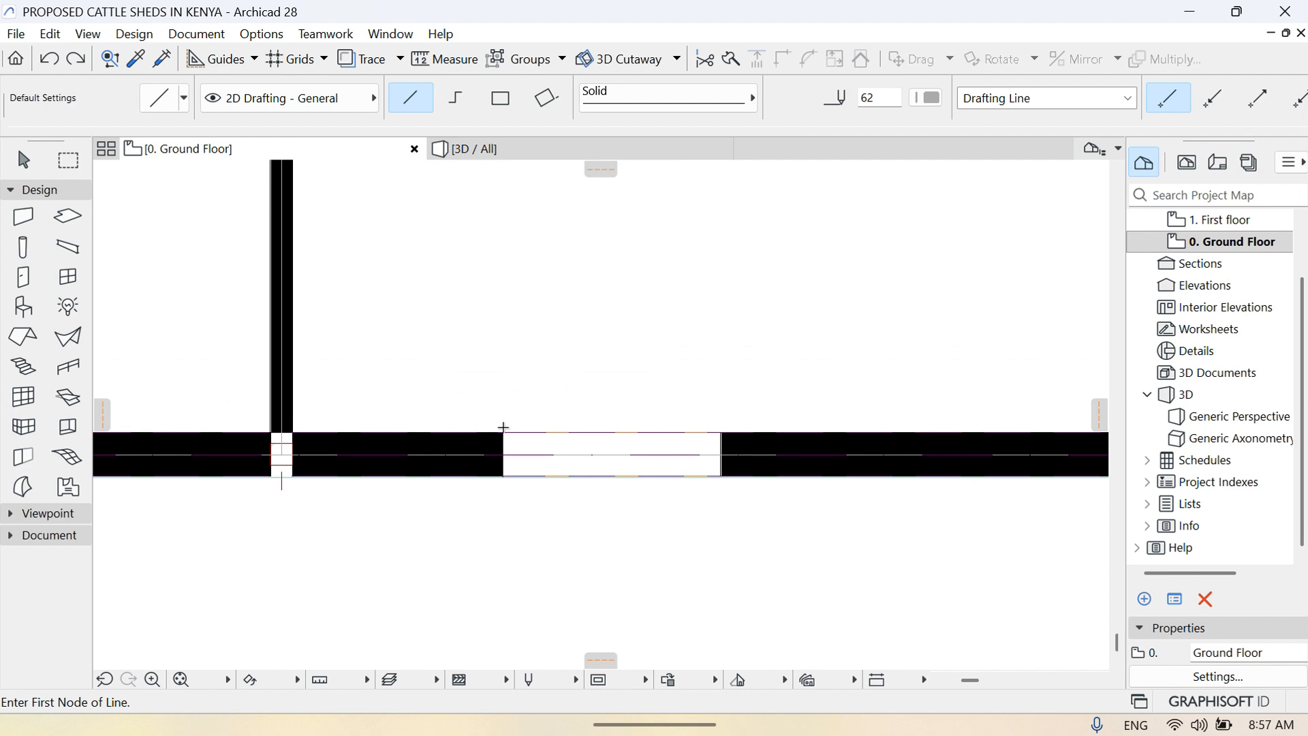
{"action": "left_click", "coordinate": [504, 433]}
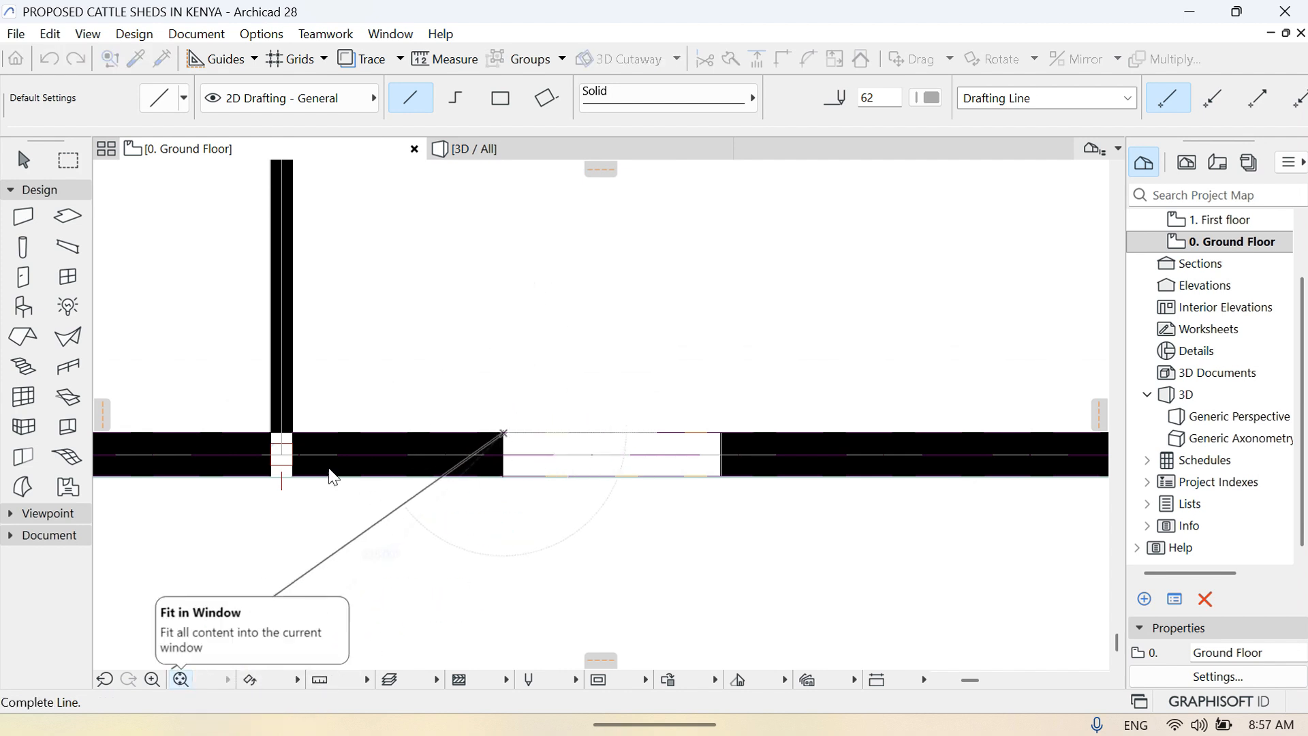
{"action": "left_click", "coordinate": [180, 679]}
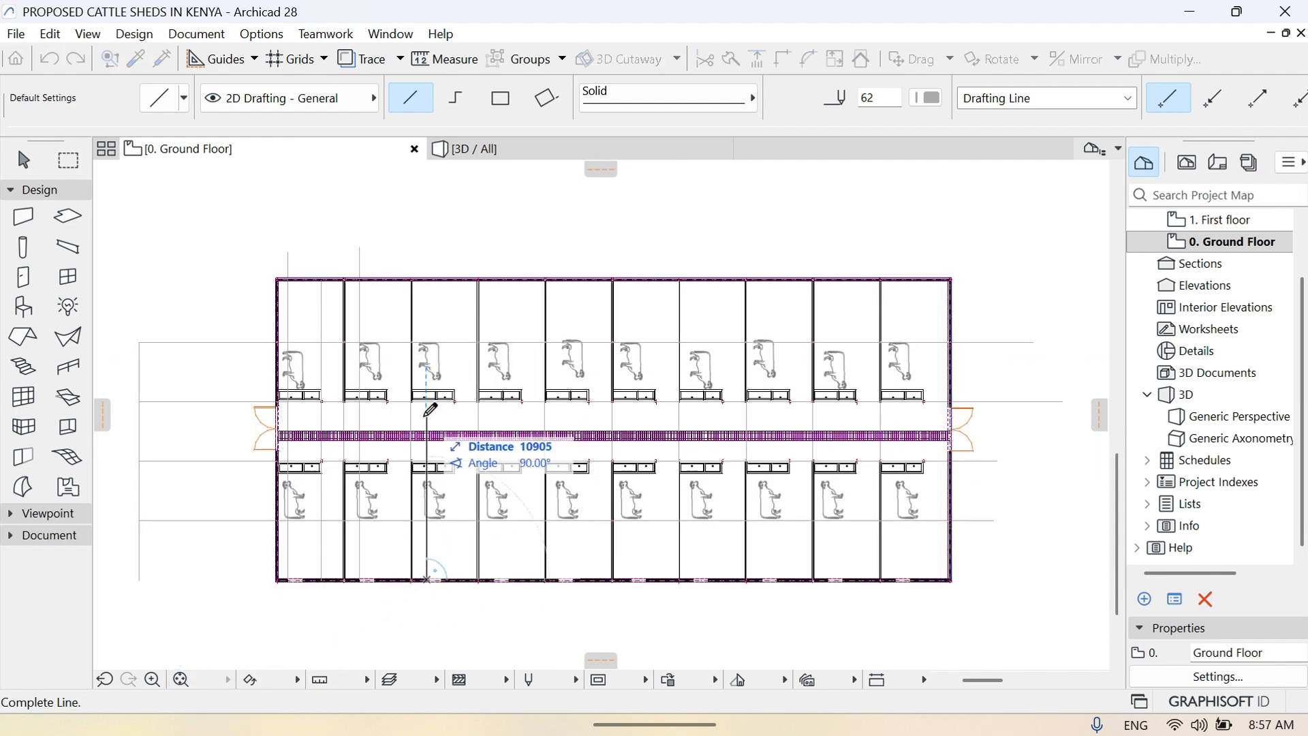
{"action": "left_click", "coordinate": [430, 251]}
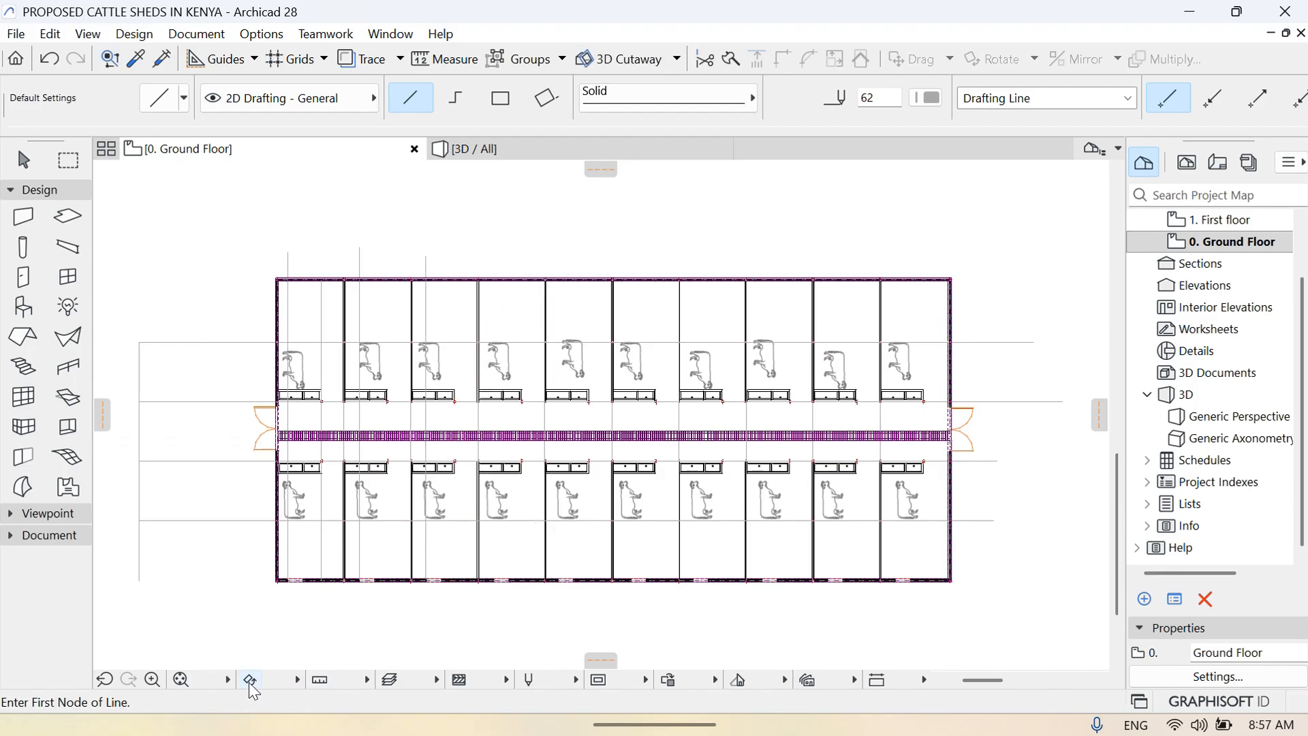
Draw a vertical drafting line from the left jamb of the fourth stall's lower window opening to just beyond the upper long wall
{"action": "left_click", "coordinate": [152, 680]}
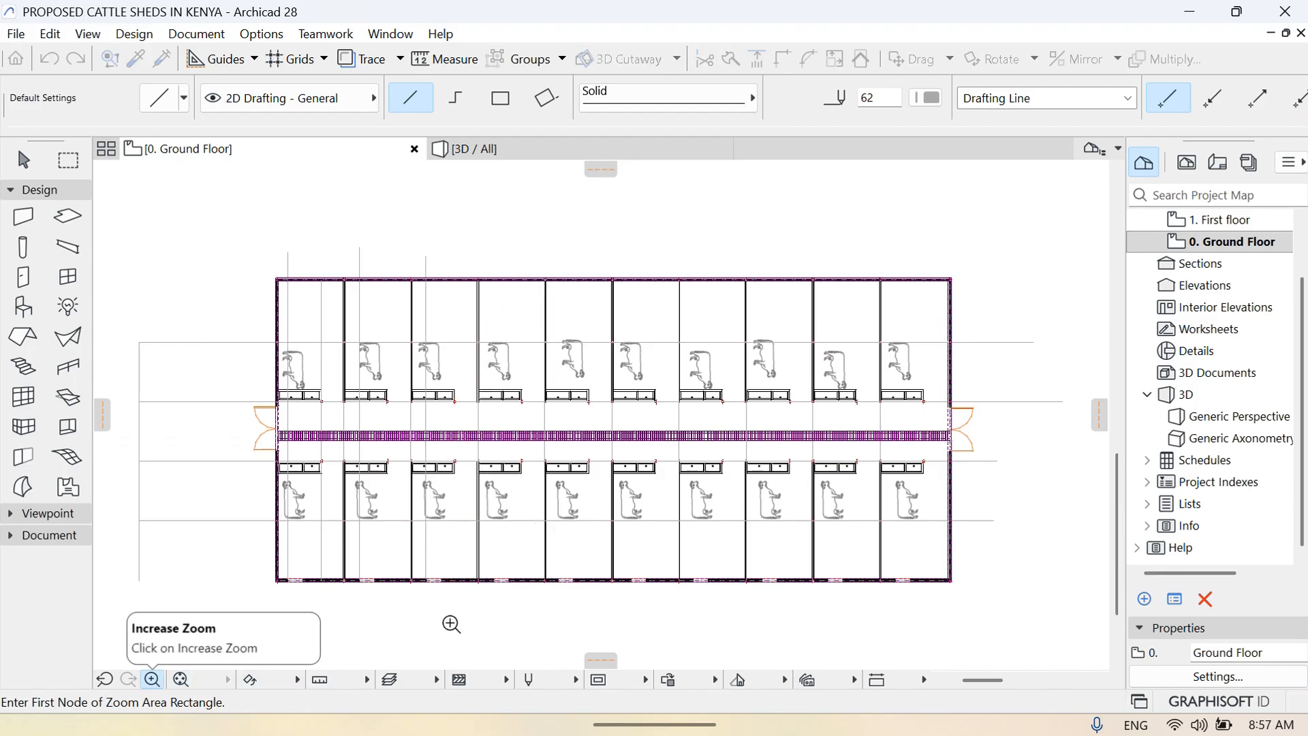
{"action": "left_click", "coordinate": [489, 569]}
{"action": "left_click", "coordinate": [517, 612]}
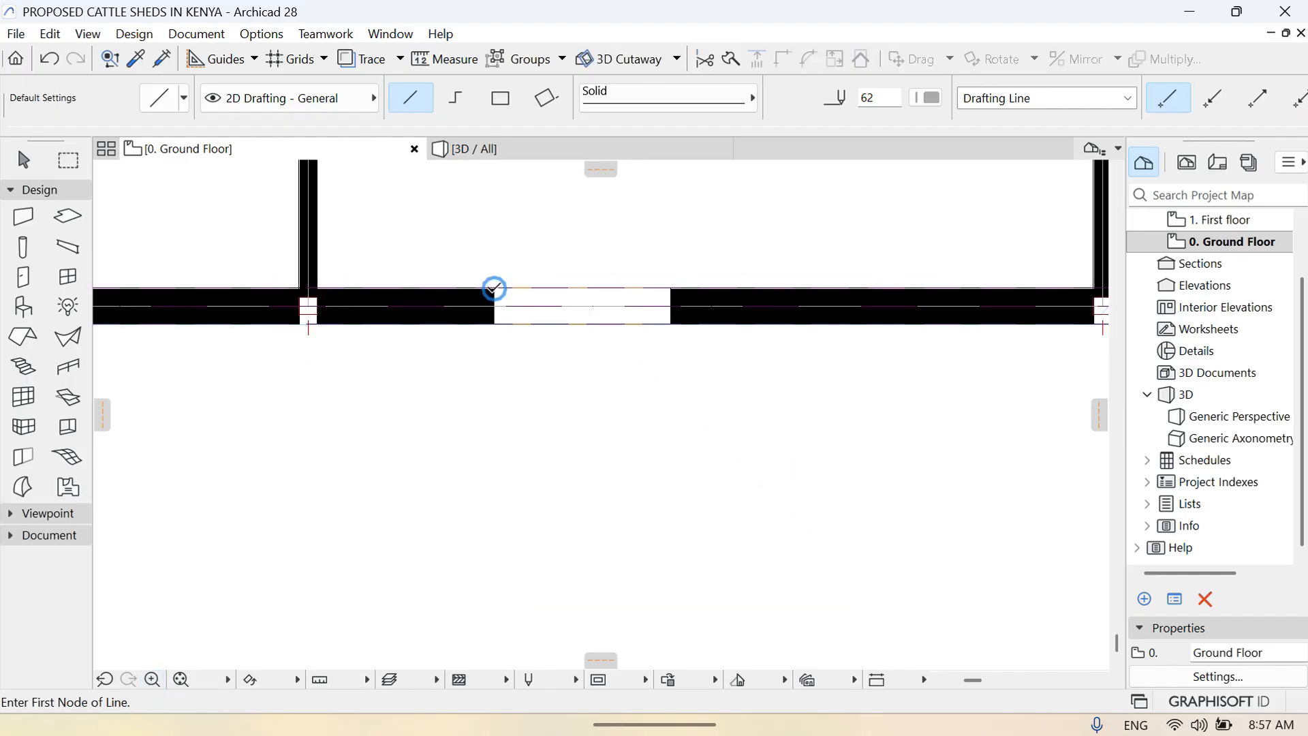
{"action": "left_click", "coordinate": [494, 289]}
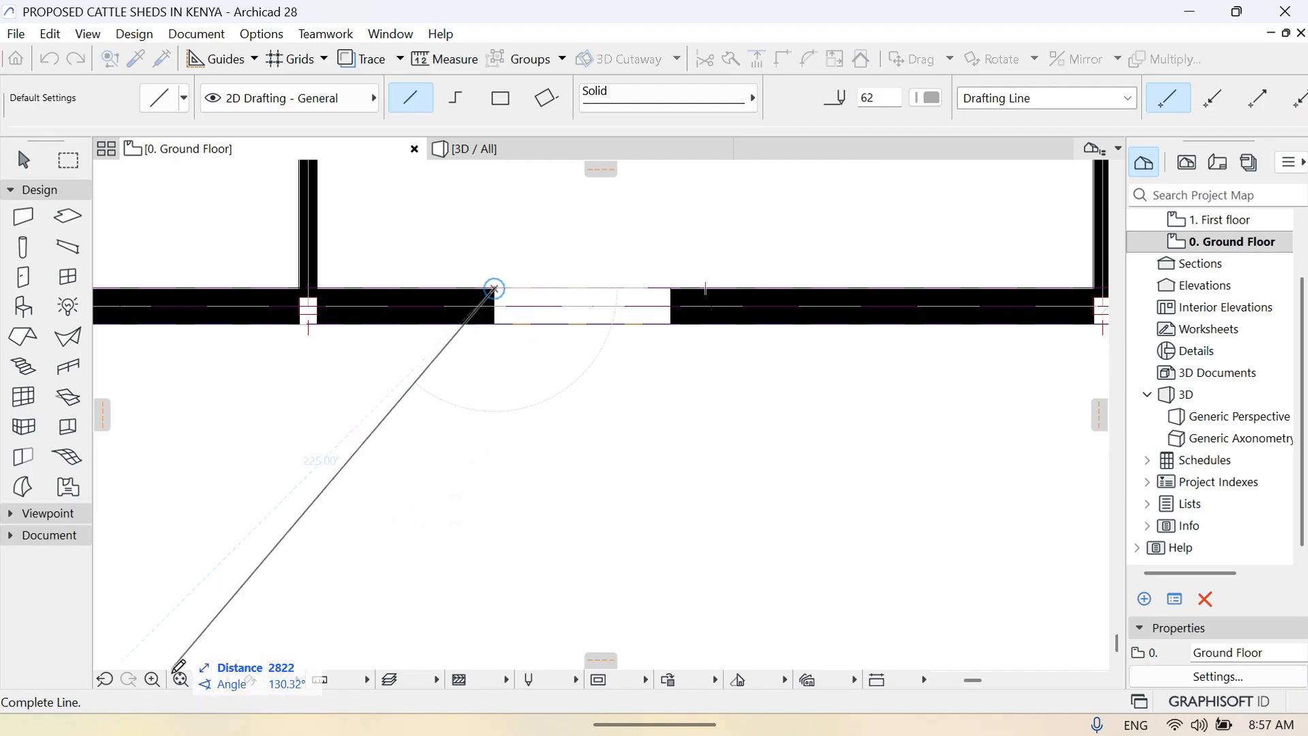
{"action": "left_click", "coordinate": [152, 680]}
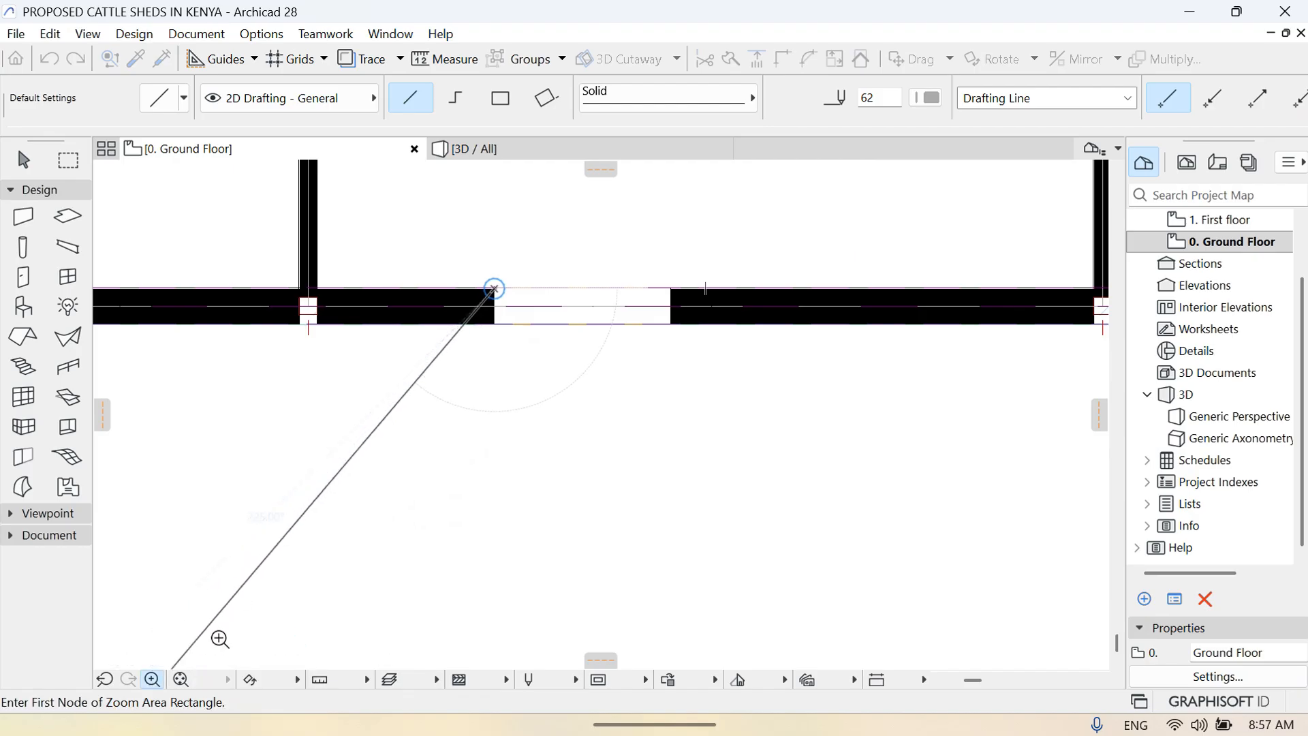
{"action": "left_click", "coordinate": [182, 680]}
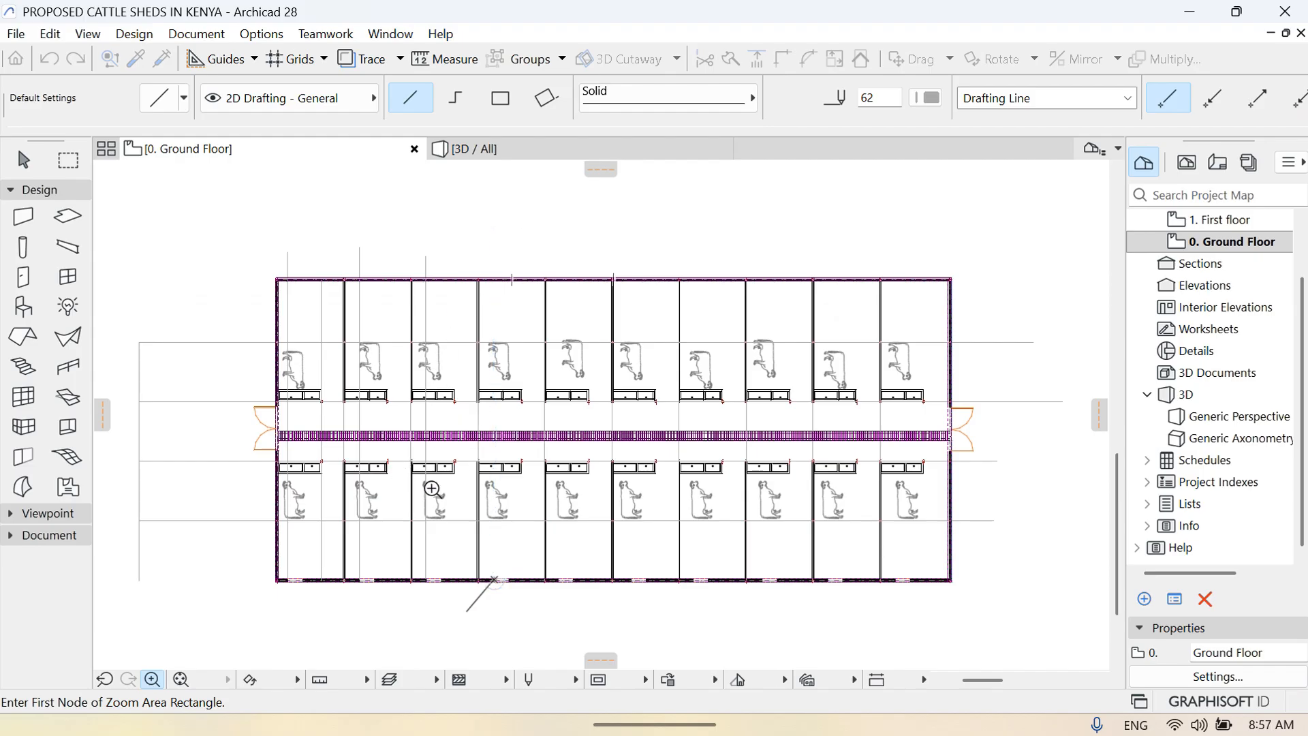
{"action": "key", "text": "Escape"}
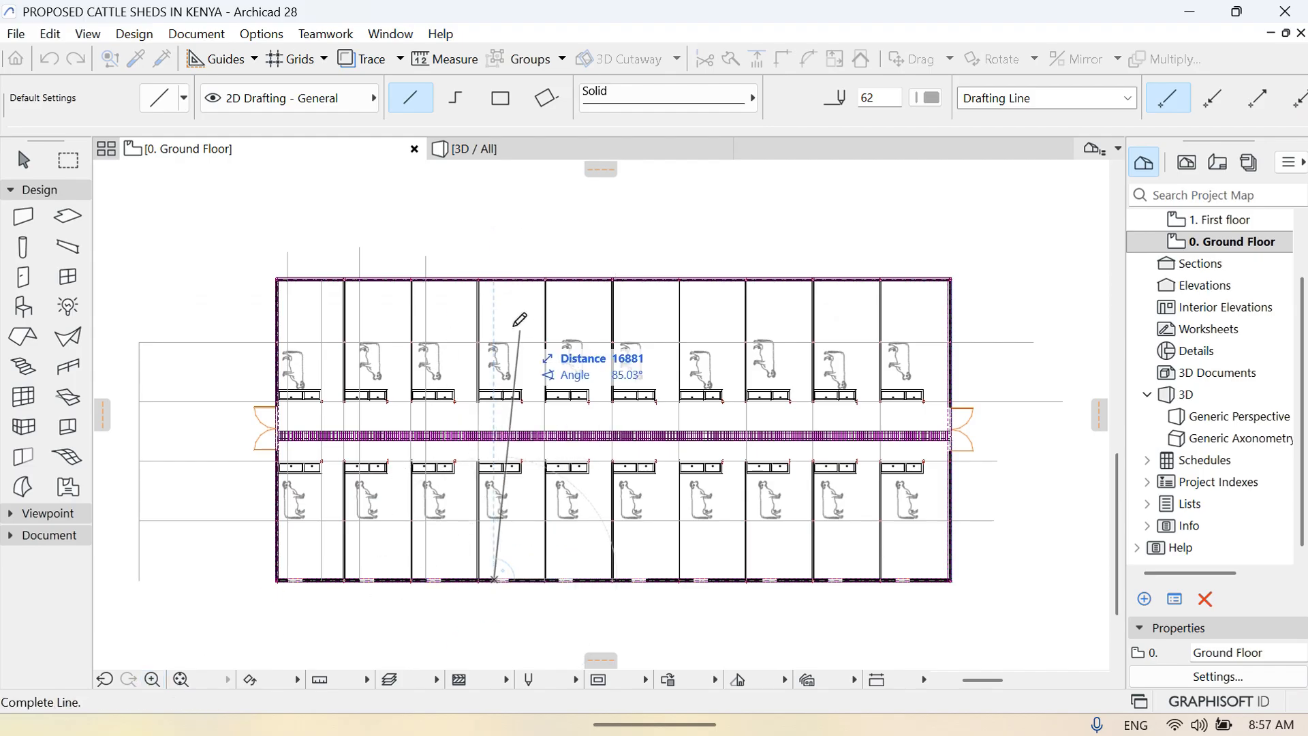
{"action": "left_click", "coordinate": [494, 243]}
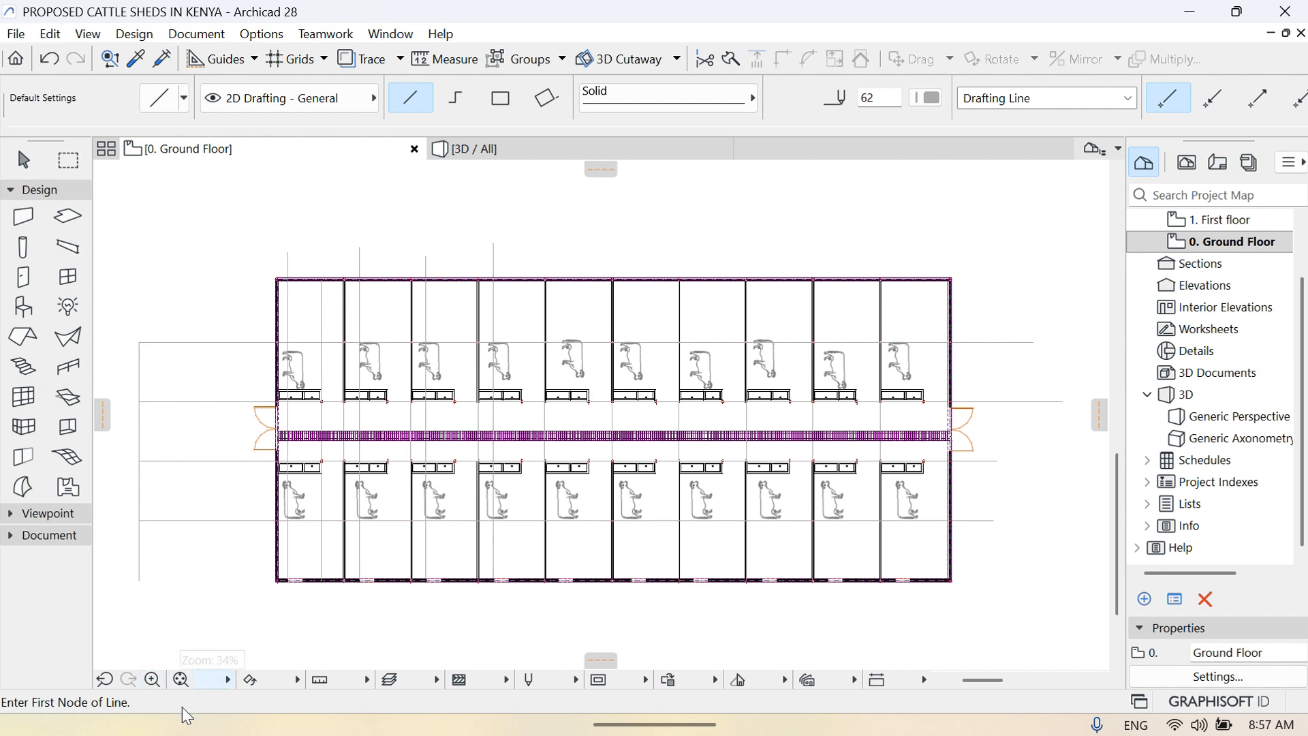
Draw a vertical drafting line from the left jamb of the fifth stall's lower window opening to well beyond the upper long wall
{"action": "left_click", "coordinate": [152, 679]}
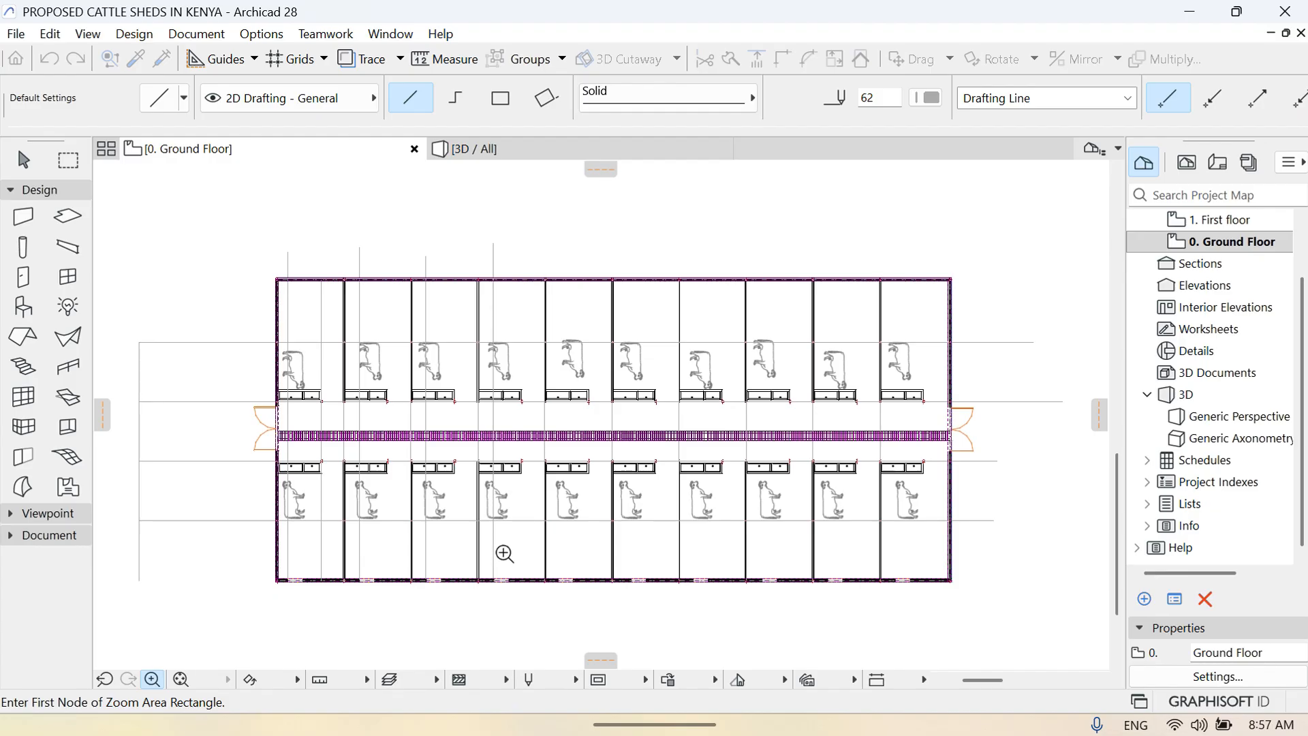
{"action": "left_click", "coordinate": [546, 562]}
{"action": "left_click", "coordinate": [590, 578]}
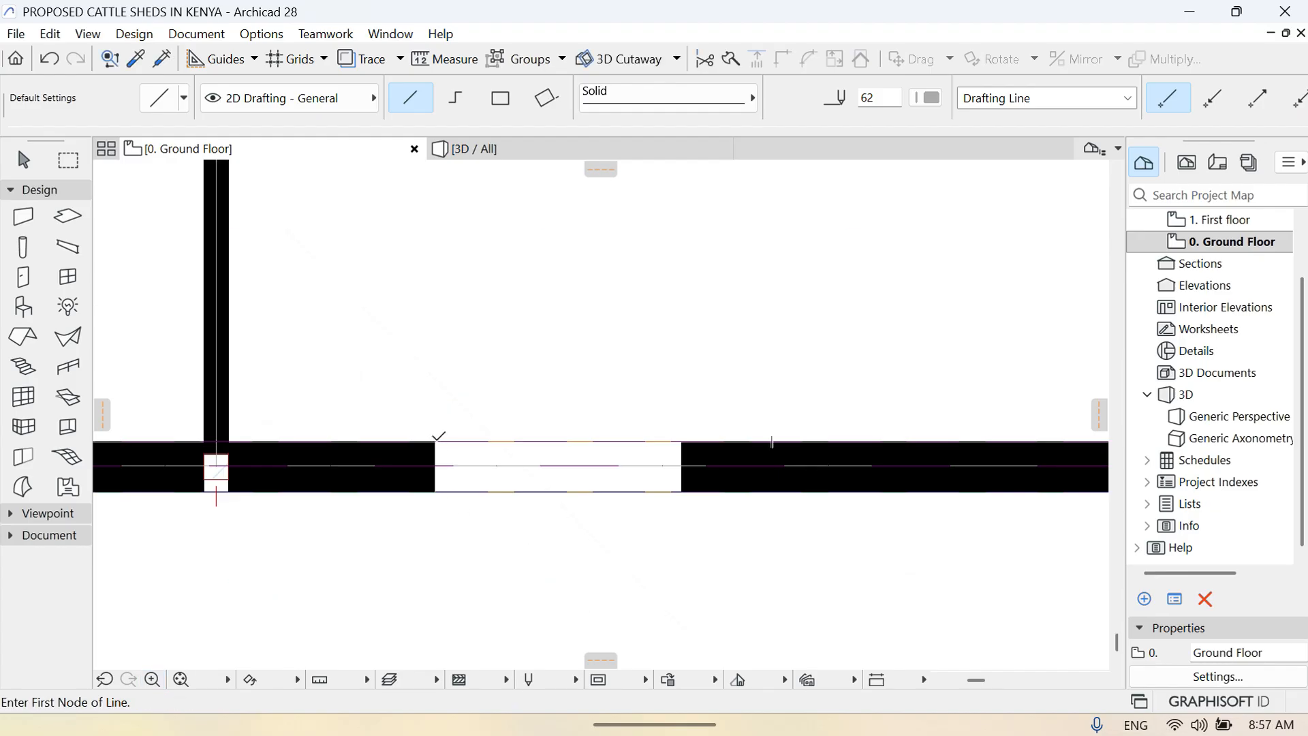
{"action": "left_click", "coordinate": [436, 440]}
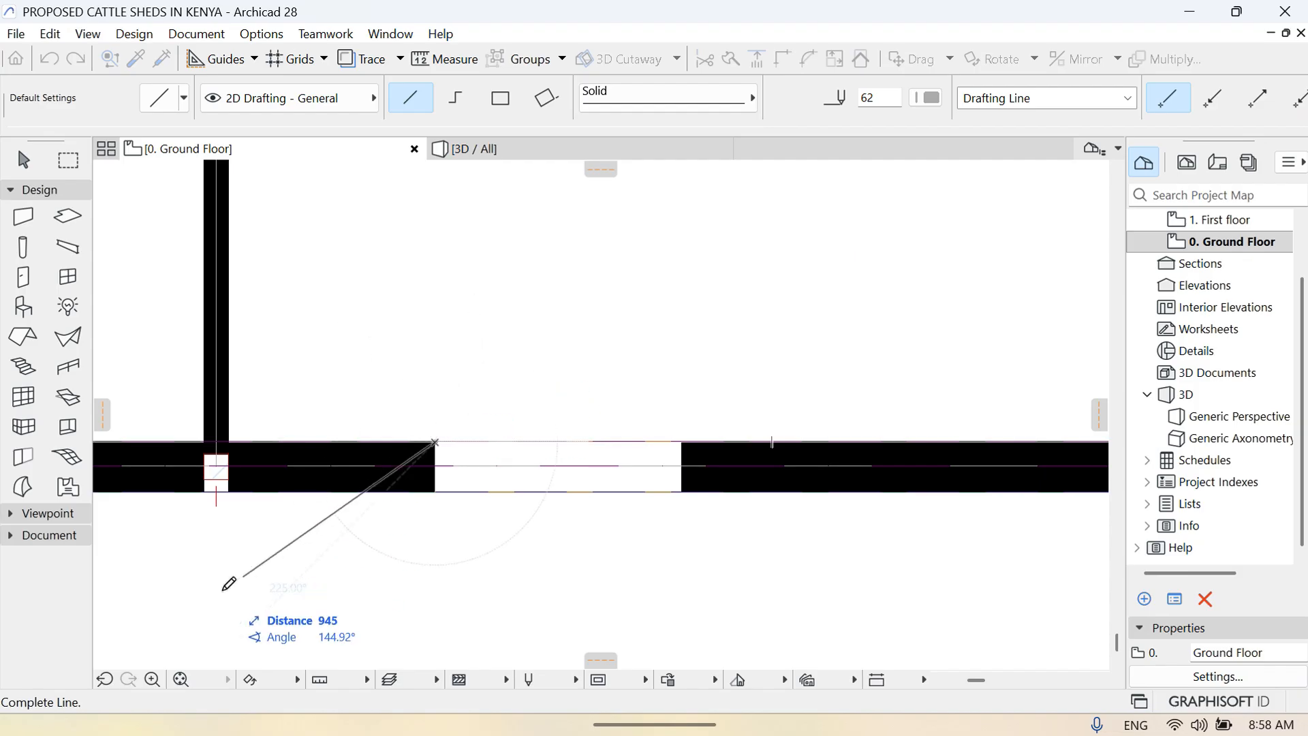
{"action": "left_click", "coordinate": [181, 680]}
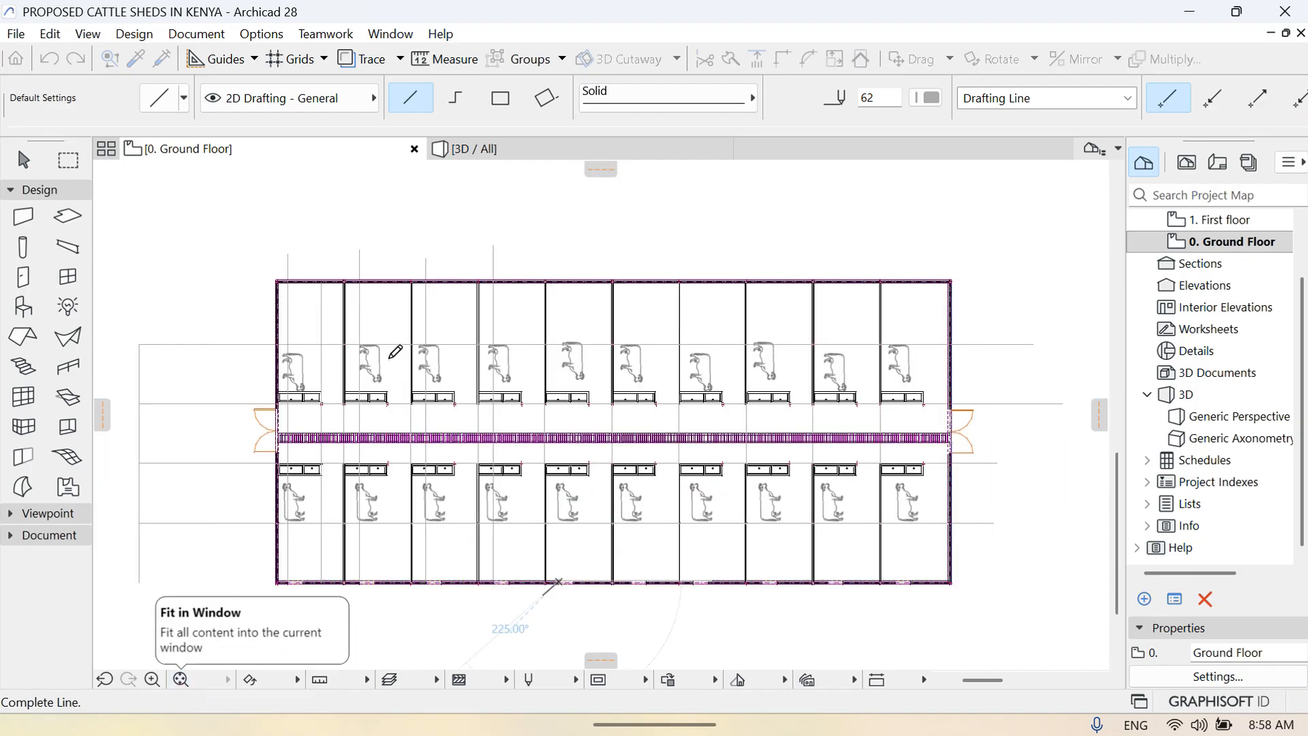
{"action": "left_click", "coordinate": [564, 197]}
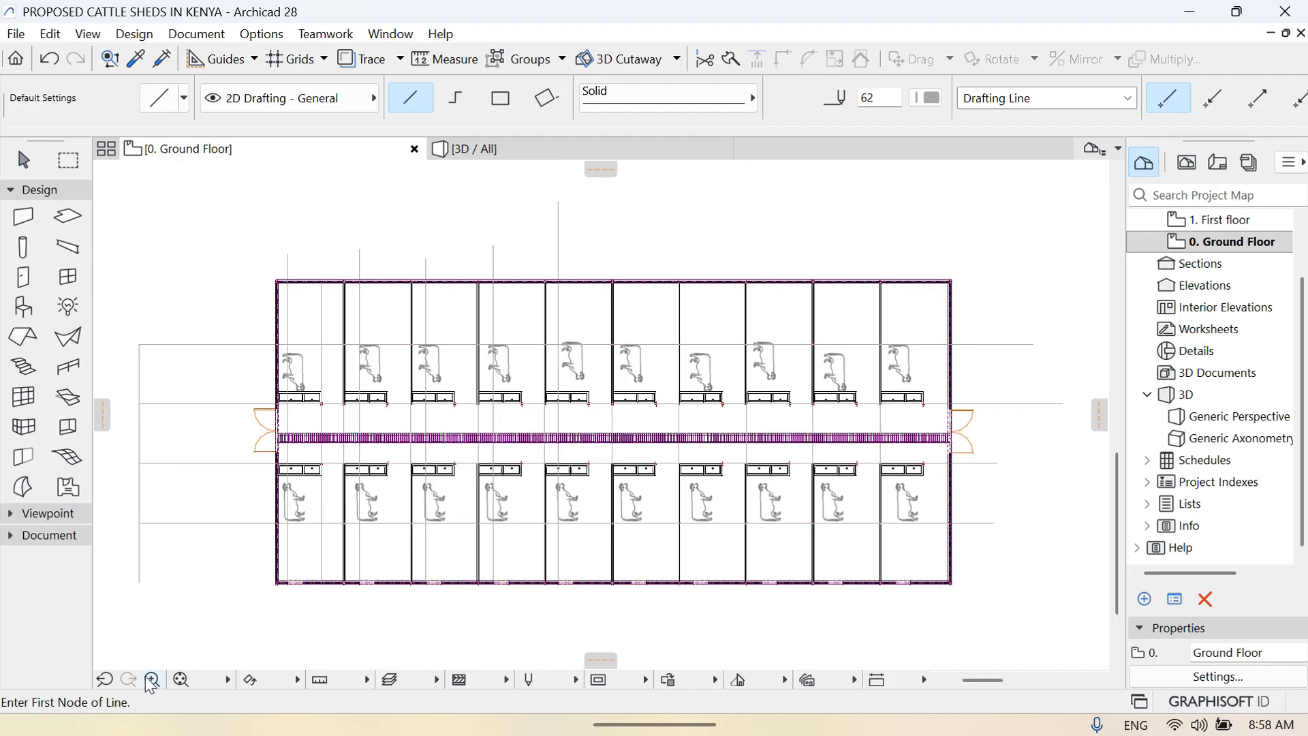
Draw a vertical drafting line from the left jamb of the sixth stall's lower window opening to beyond the upper long wall
{"action": "left_click", "coordinate": [180, 681]}
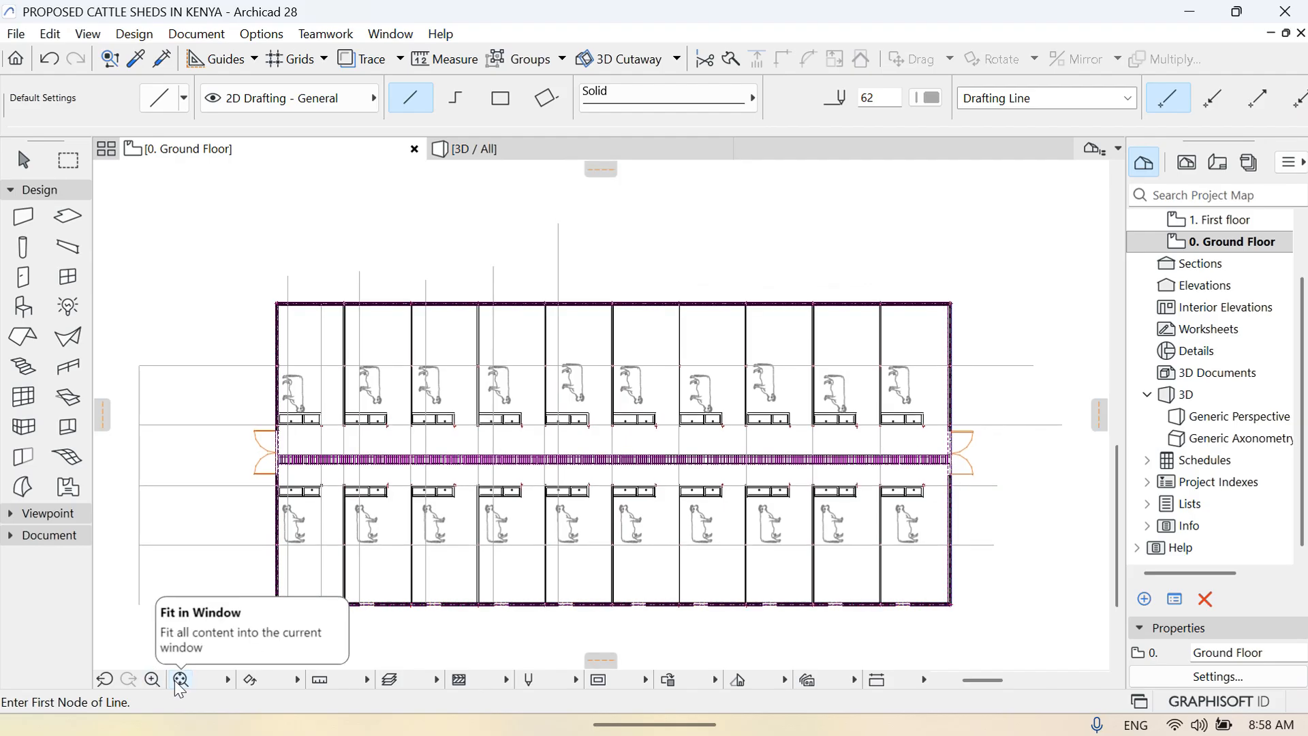
{"action": "left_click", "coordinate": [153, 679]}
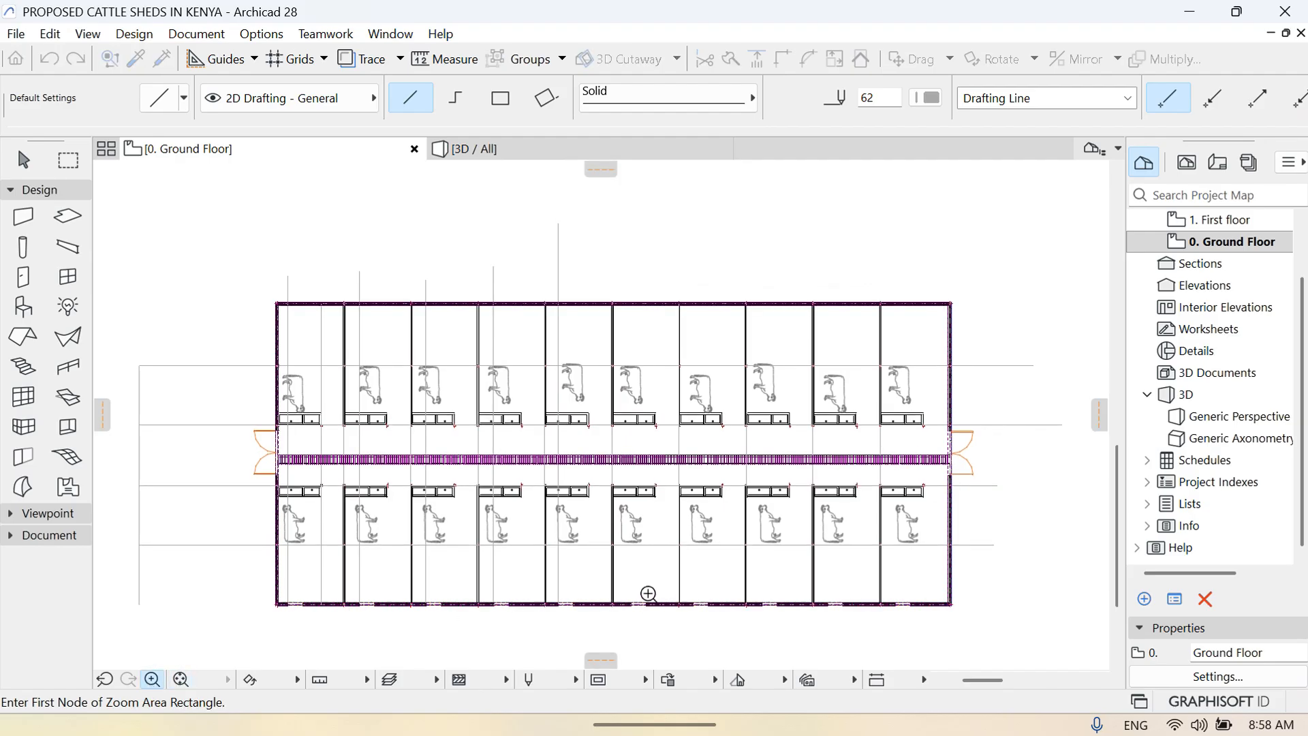
{"action": "left_click", "coordinate": [627, 589]}
{"action": "left_click", "coordinate": [686, 619]}
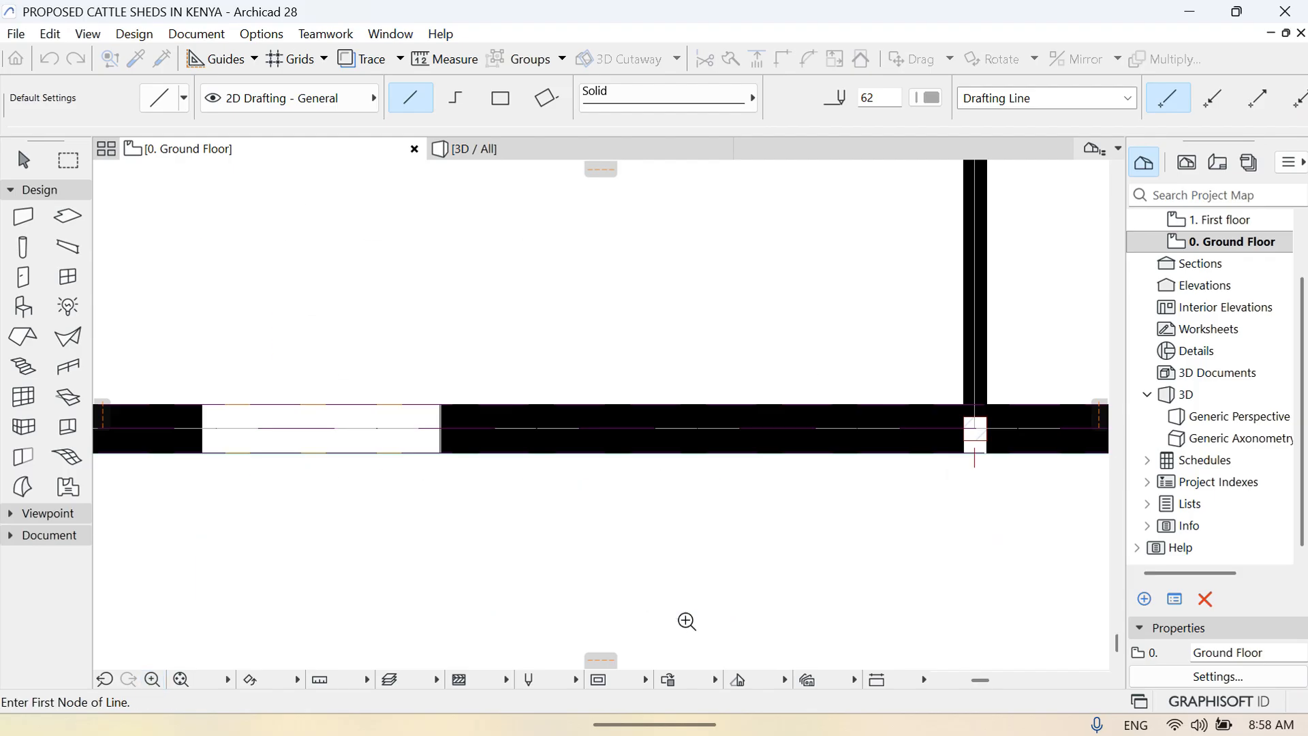
{"action": "left_click", "coordinate": [202, 407]}
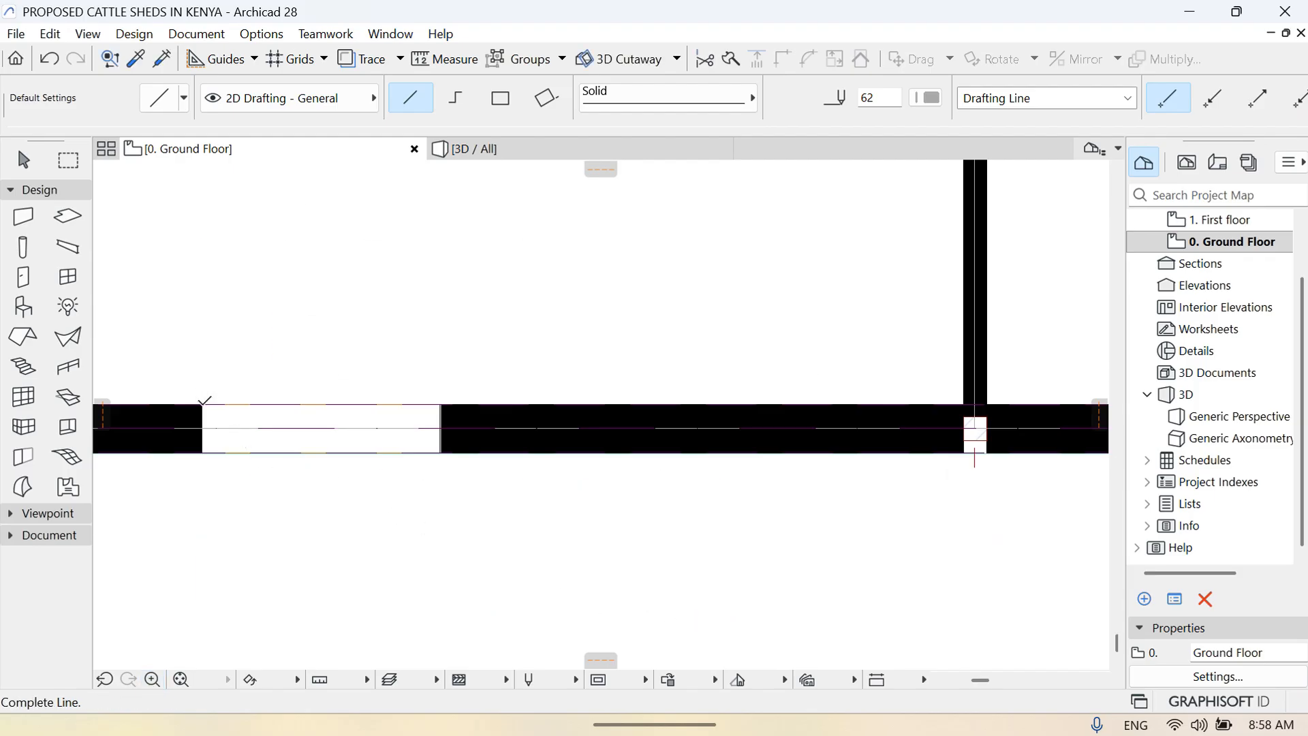
{"action": "left_click", "coordinate": [182, 679]}
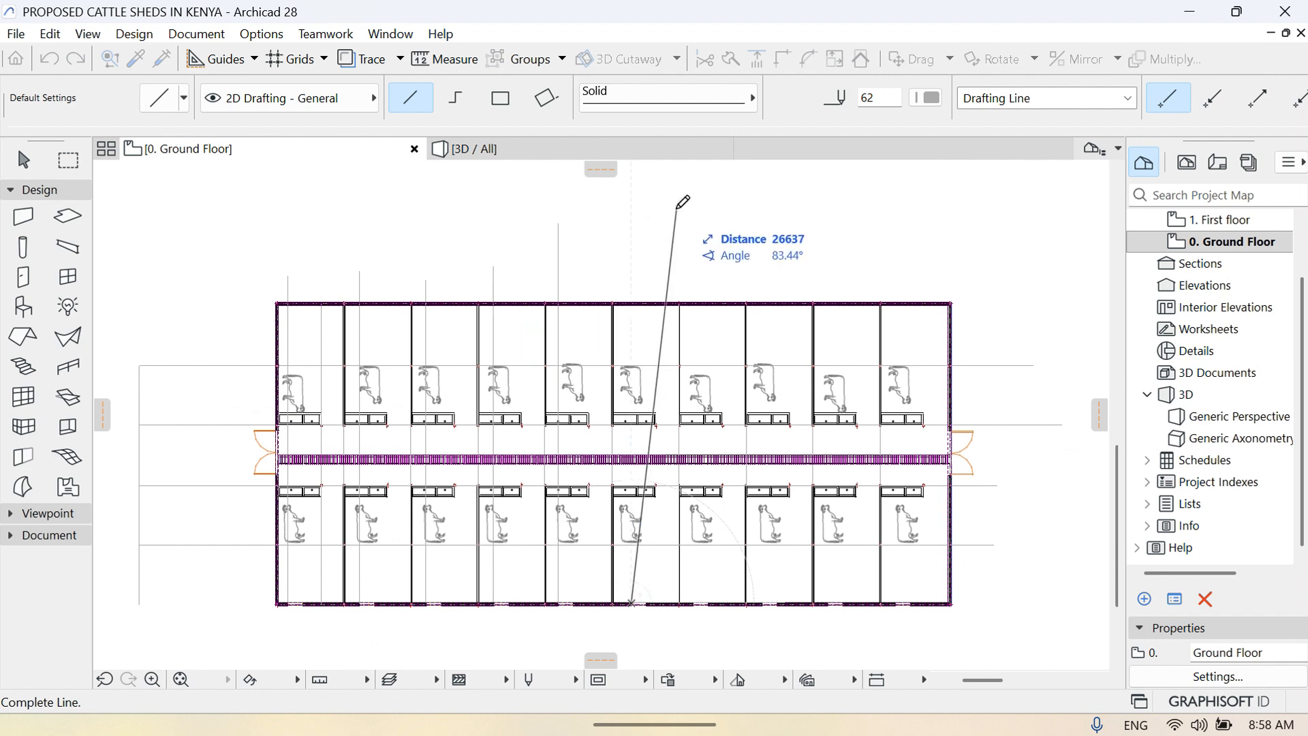
{"action": "left_click", "coordinate": [636, 244]}
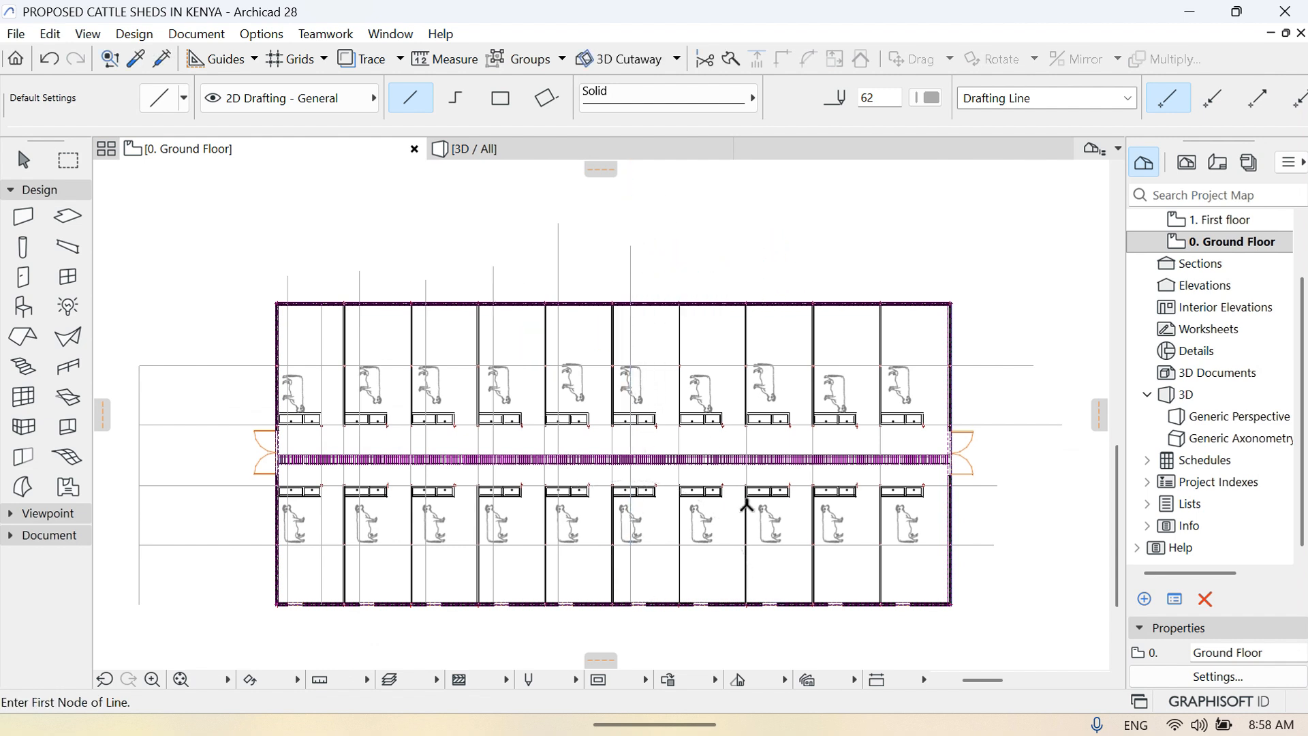
Draw a vertical drafting line from the left jamb of the seventh stall's lower window opening to beyond the upper long wall
{"action": "left_click", "coordinate": [152, 679]}
{"action": "left_click", "coordinate": [689, 586]}
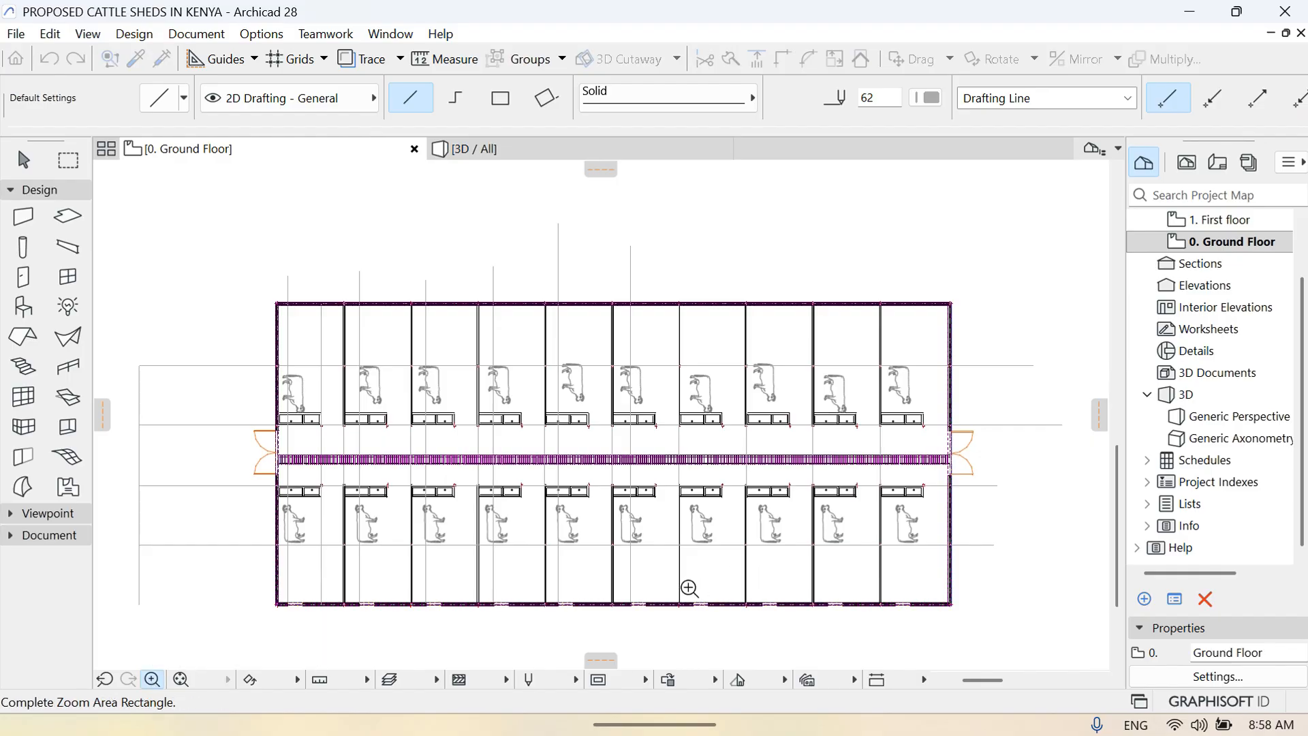
{"action": "left_click", "coordinate": [750, 641]}
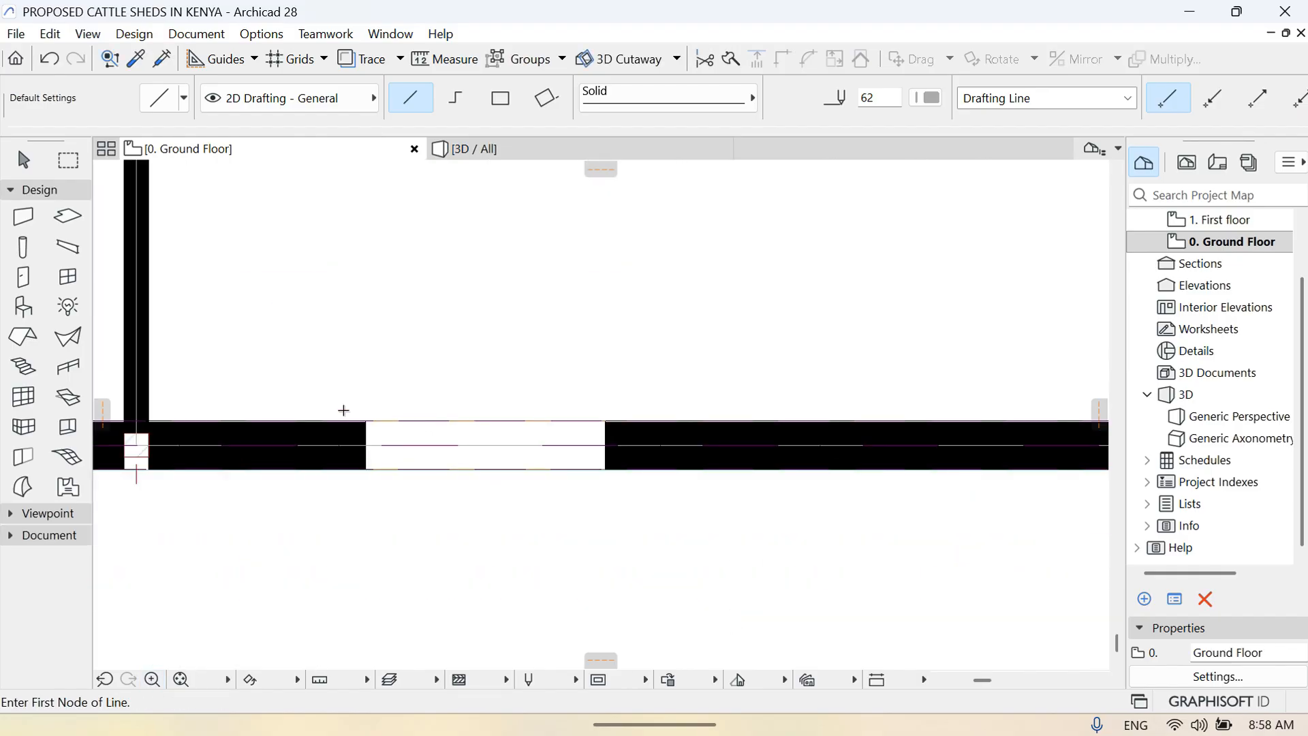
{"action": "left_click", "coordinate": [366, 420]}
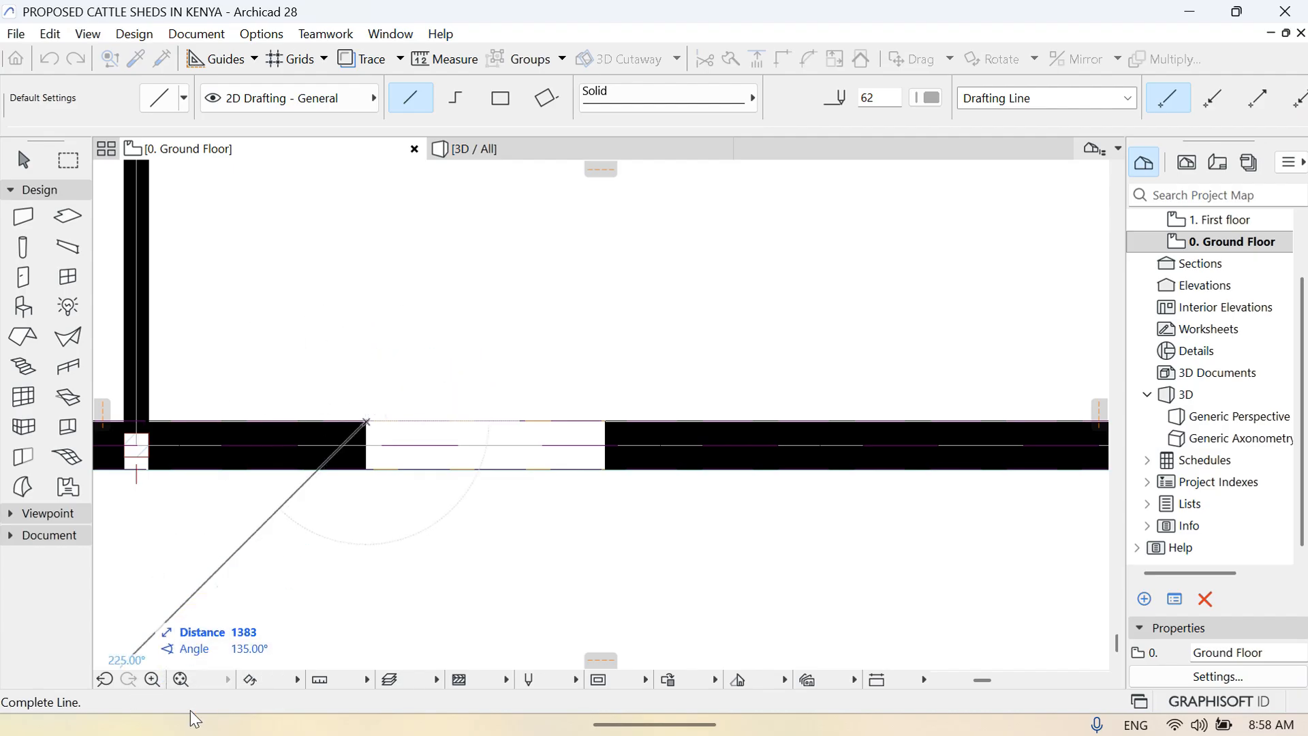
{"action": "left_click", "coordinate": [181, 679]}
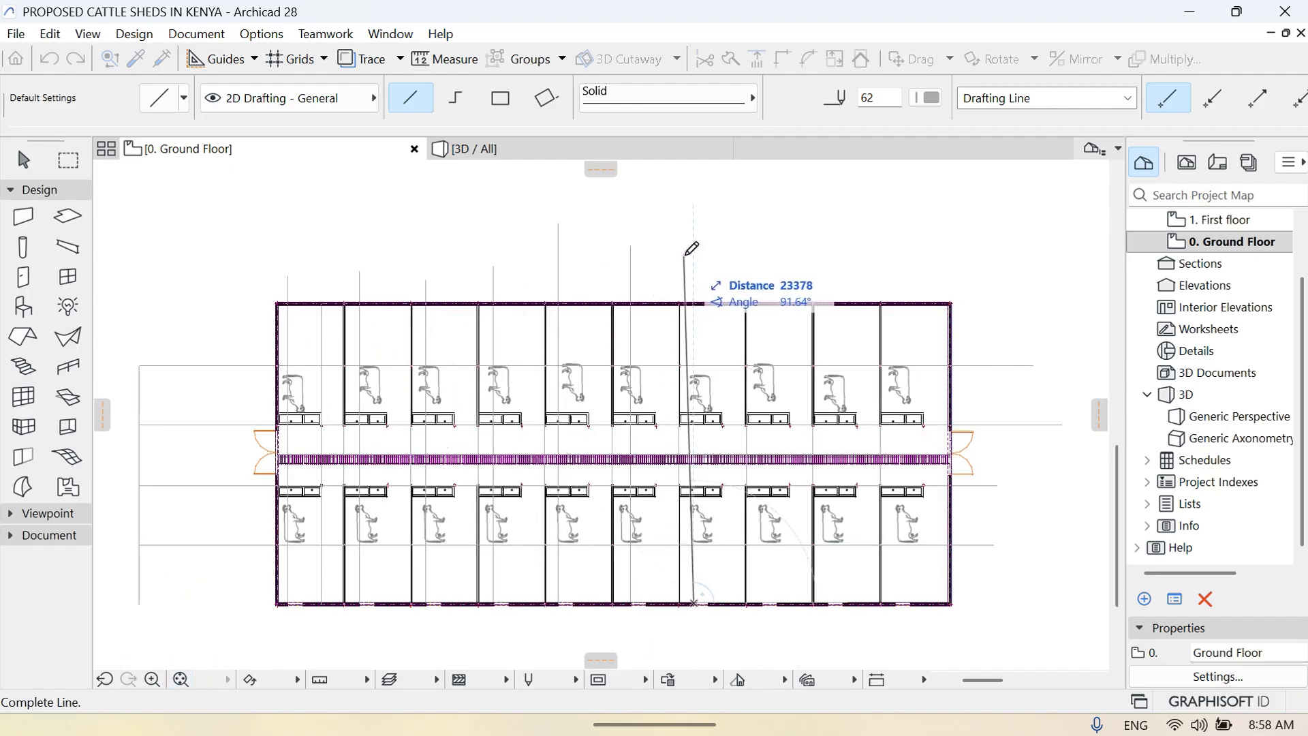
{"action": "left_click", "coordinate": [692, 253]}
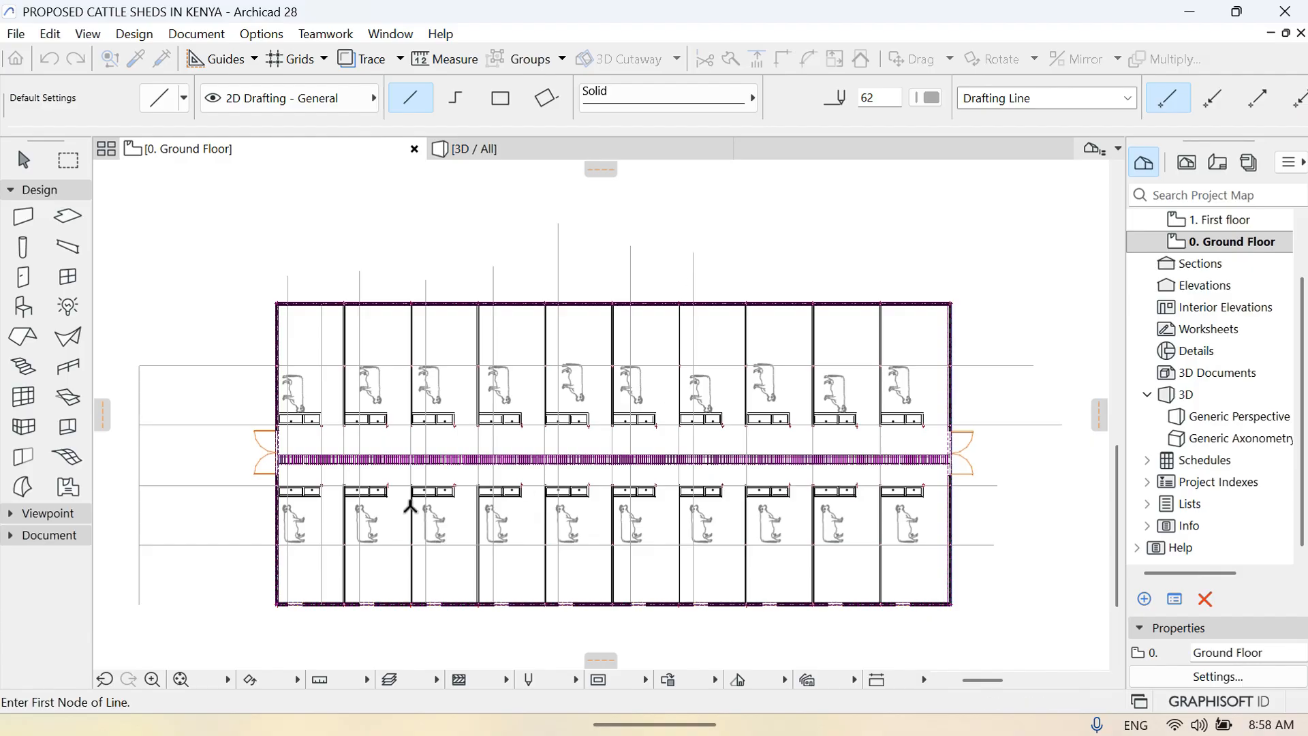
Draw a vertical drafting line about 24,700 mm long from the left jamb of the eighth stall's lower window opening to beyond the upper long wall
{"action": "left_click", "coordinate": [151, 679]}
{"action": "left_click", "coordinate": [753, 591]}
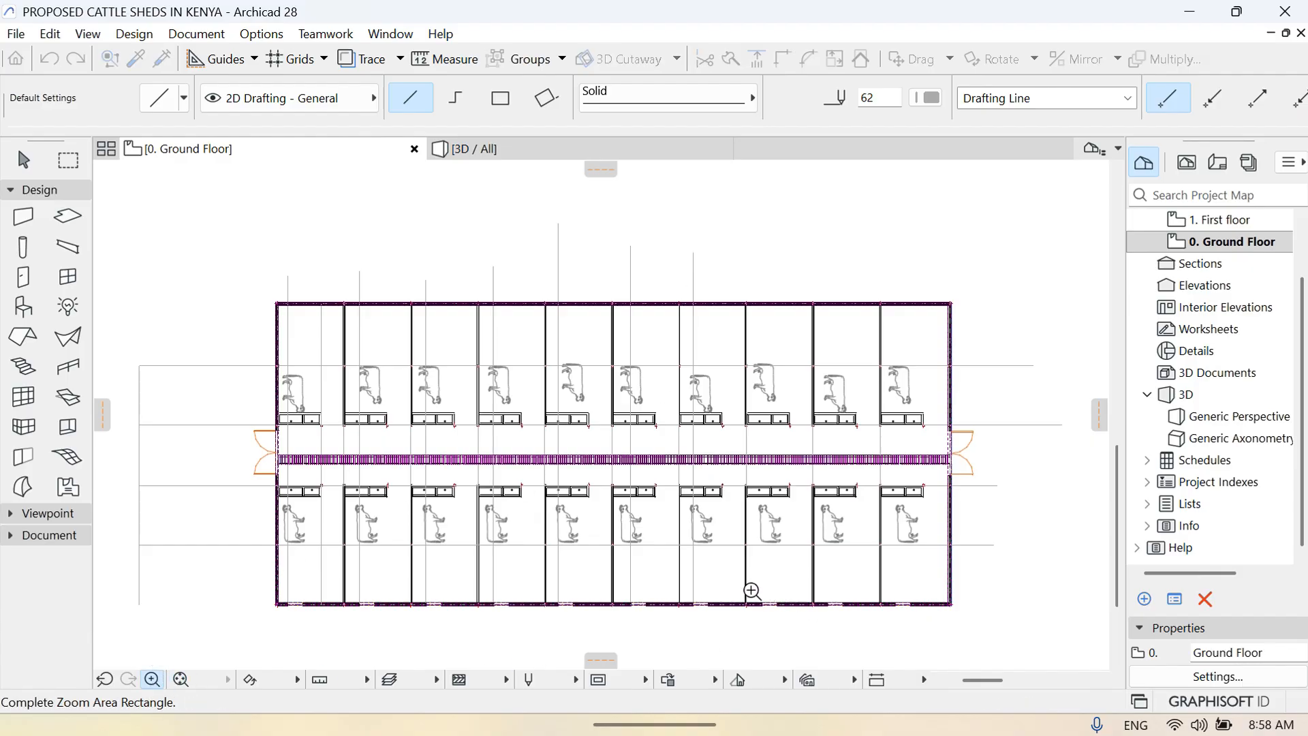
{"action": "left_click", "coordinate": [803, 621]}
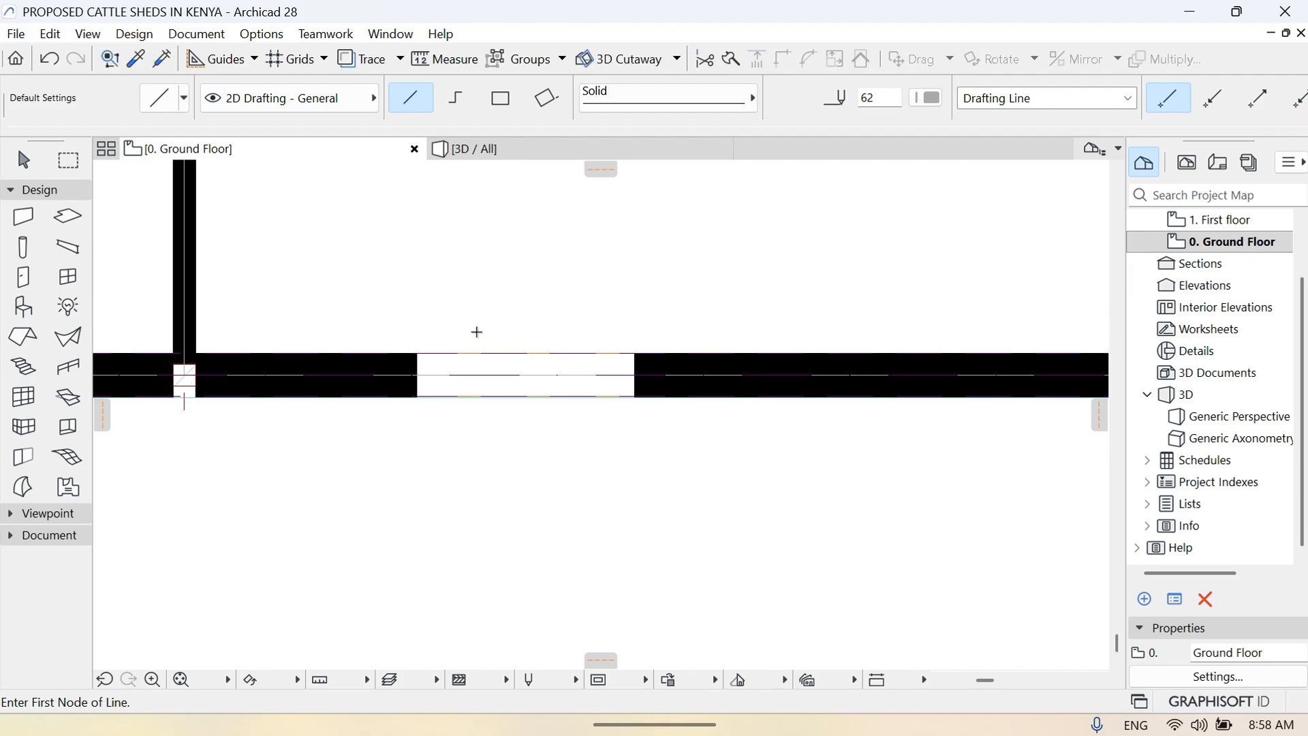
{"action": "left_click", "coordinate": [417, 352]}
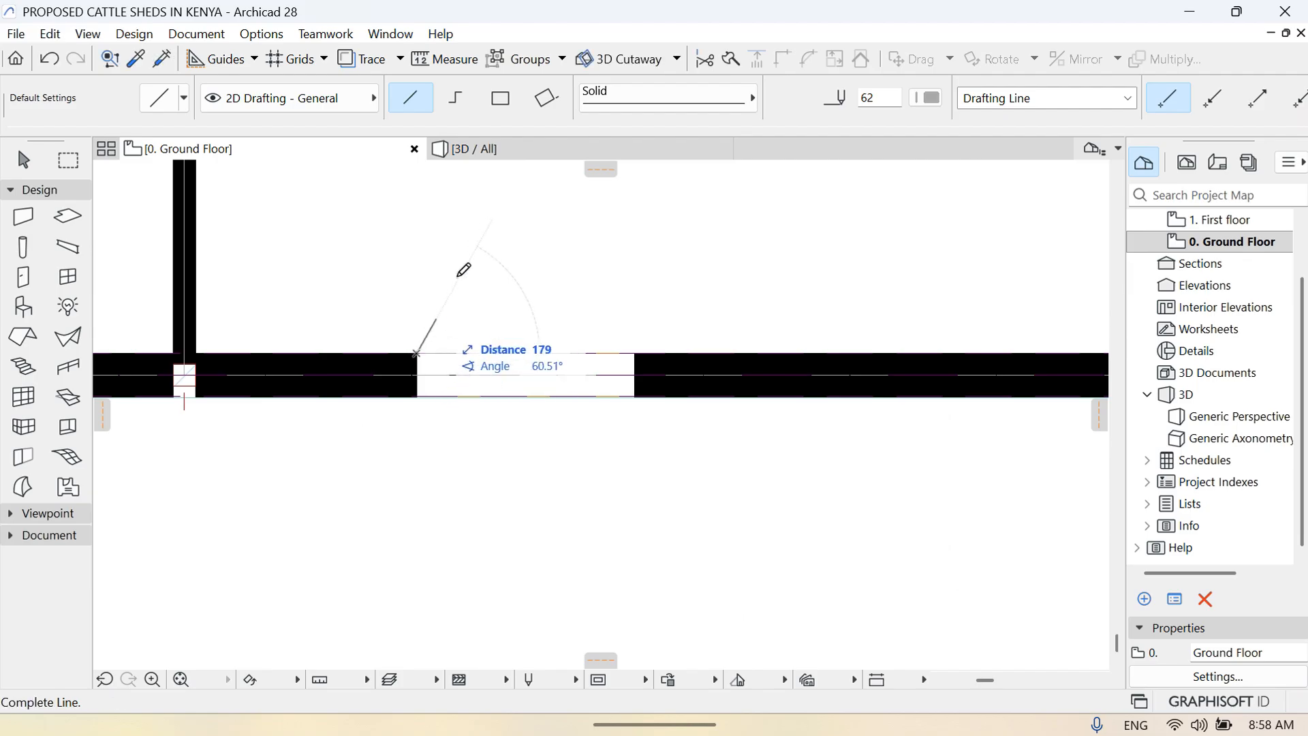
{"action": "left_click", "coordinate": [180, 679]}
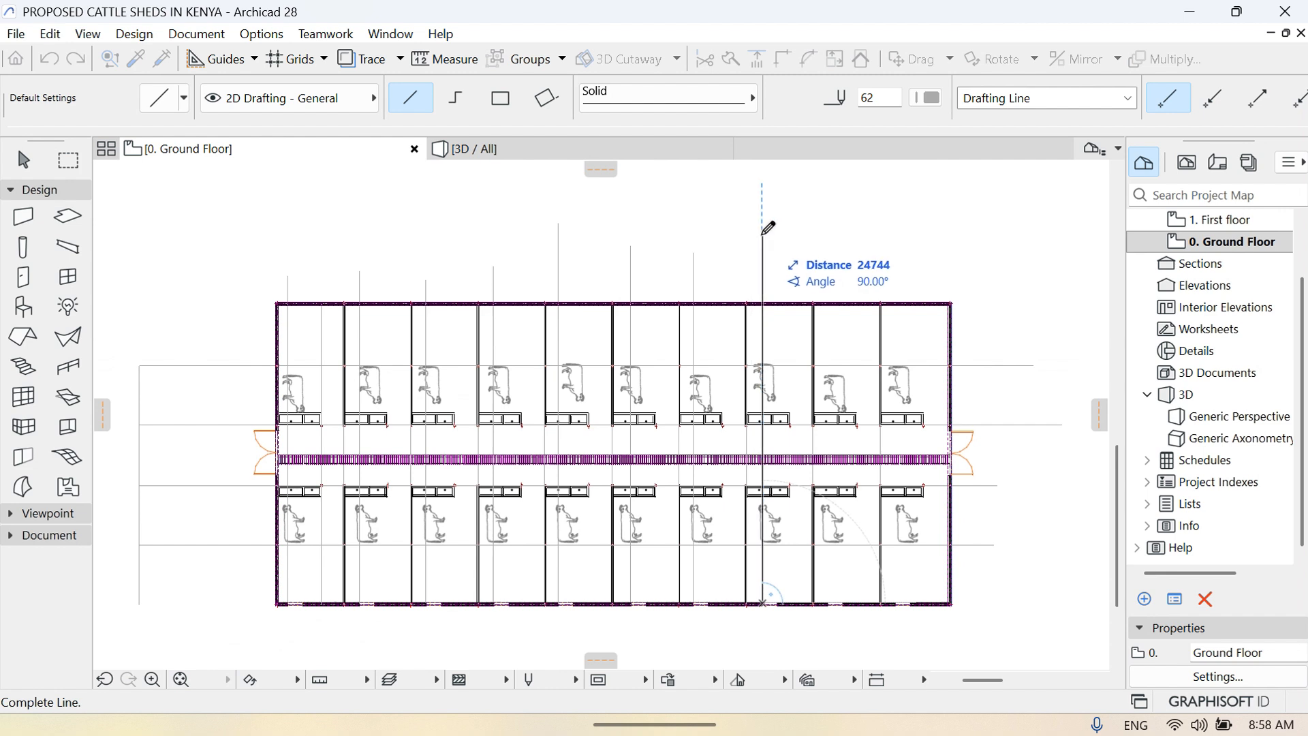
{"action": "left_click", "coordinate": [763, 232]}
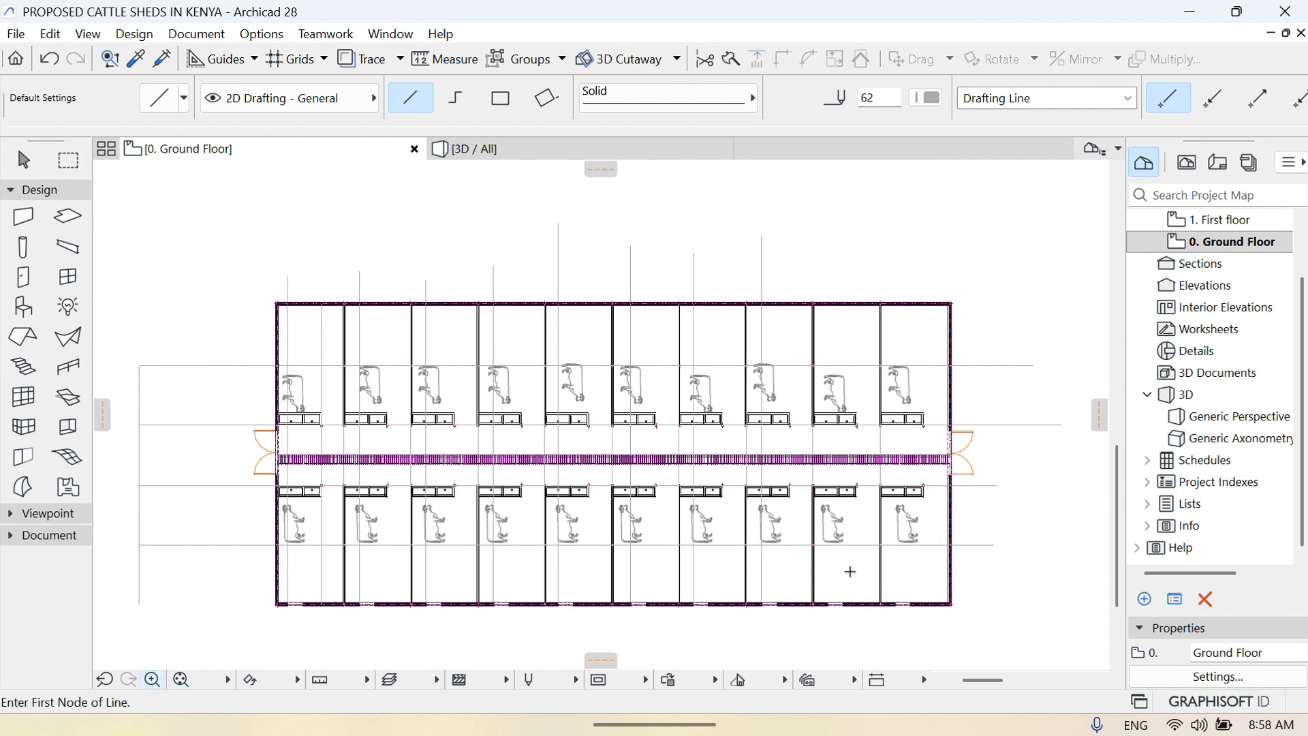
Draw a vertical drafting line from the left jamb of the ninth stall's lower window opening to just beyond the upper long wall
{"action": "left_click", "coordinate": [153, 680]}
{"action": "left_click", "coordinate": [849, 579]}
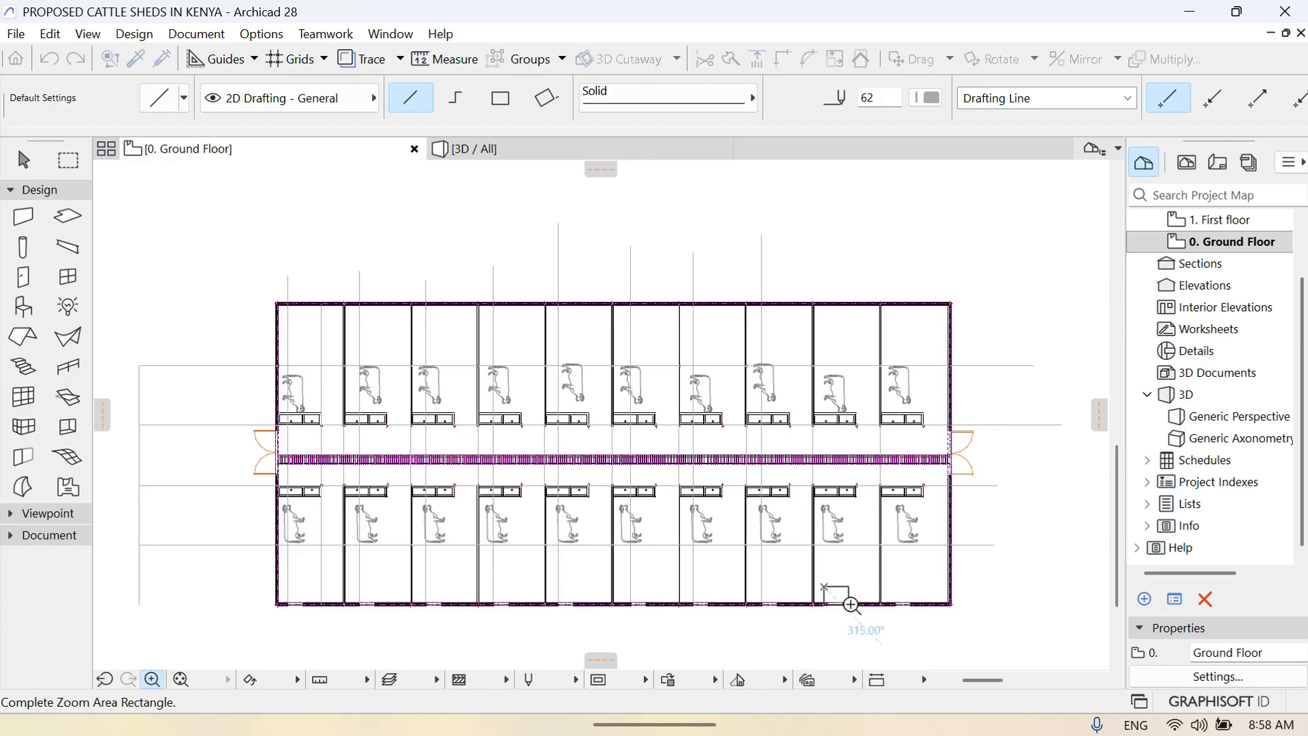
{"action": "left_click", "coordinate": [867, 621]}
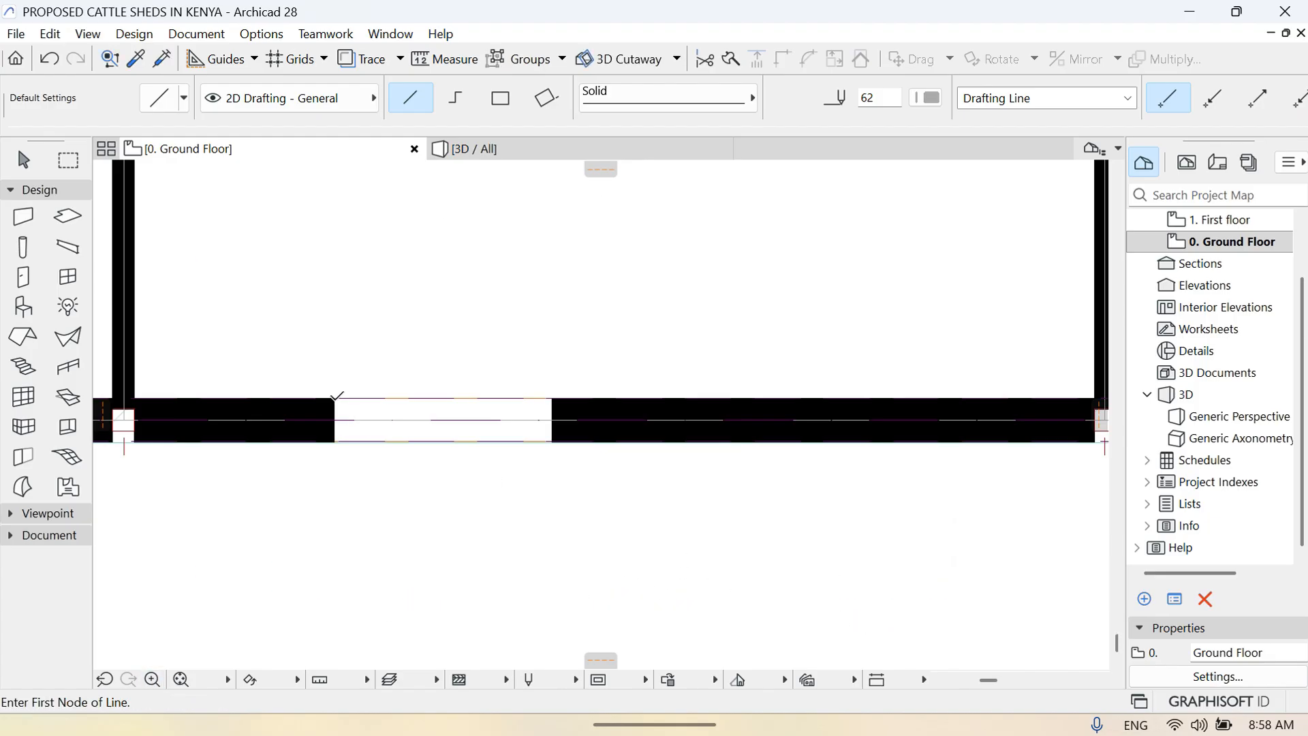
{"action": "left_click", "coordinate": [334, 398]}
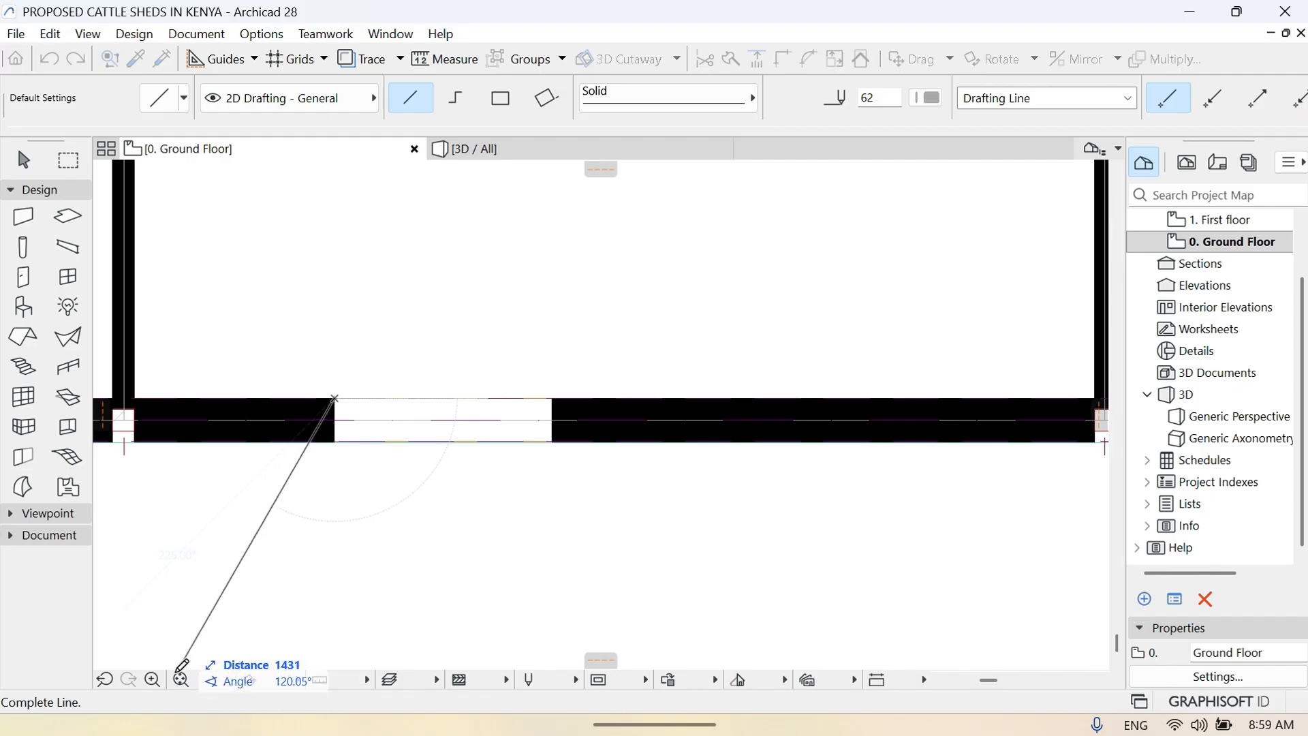
{"action": "left_click", "coordinate": [181, 679]}
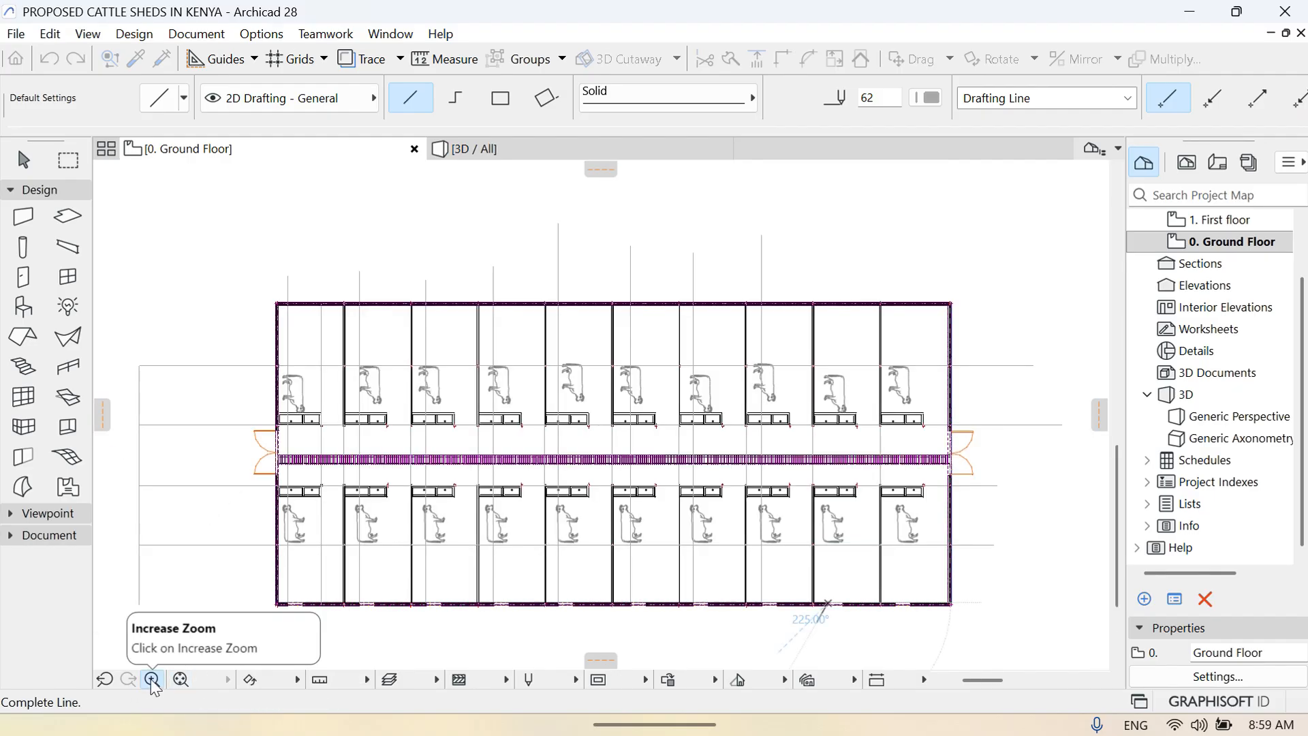
{"action": "left_click", "coordinate": [153, 680]}
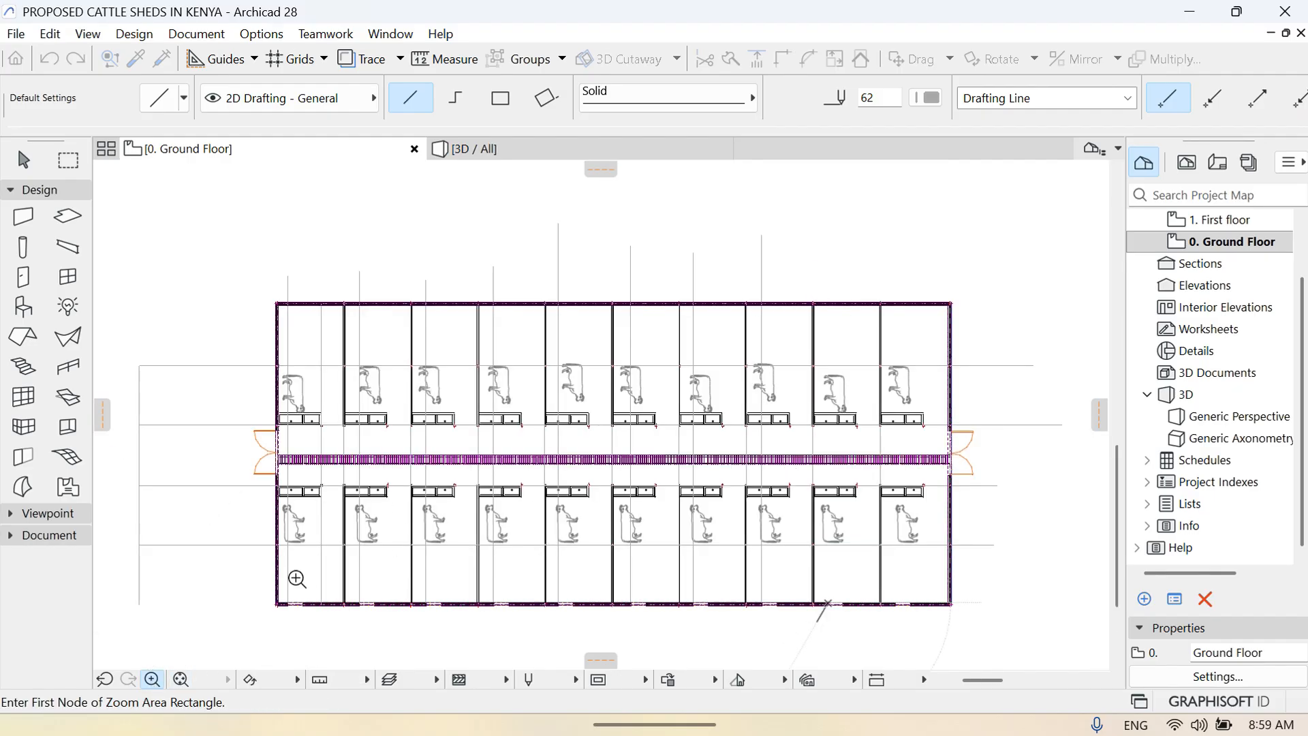
{"action": "key", "text": "Escape"}
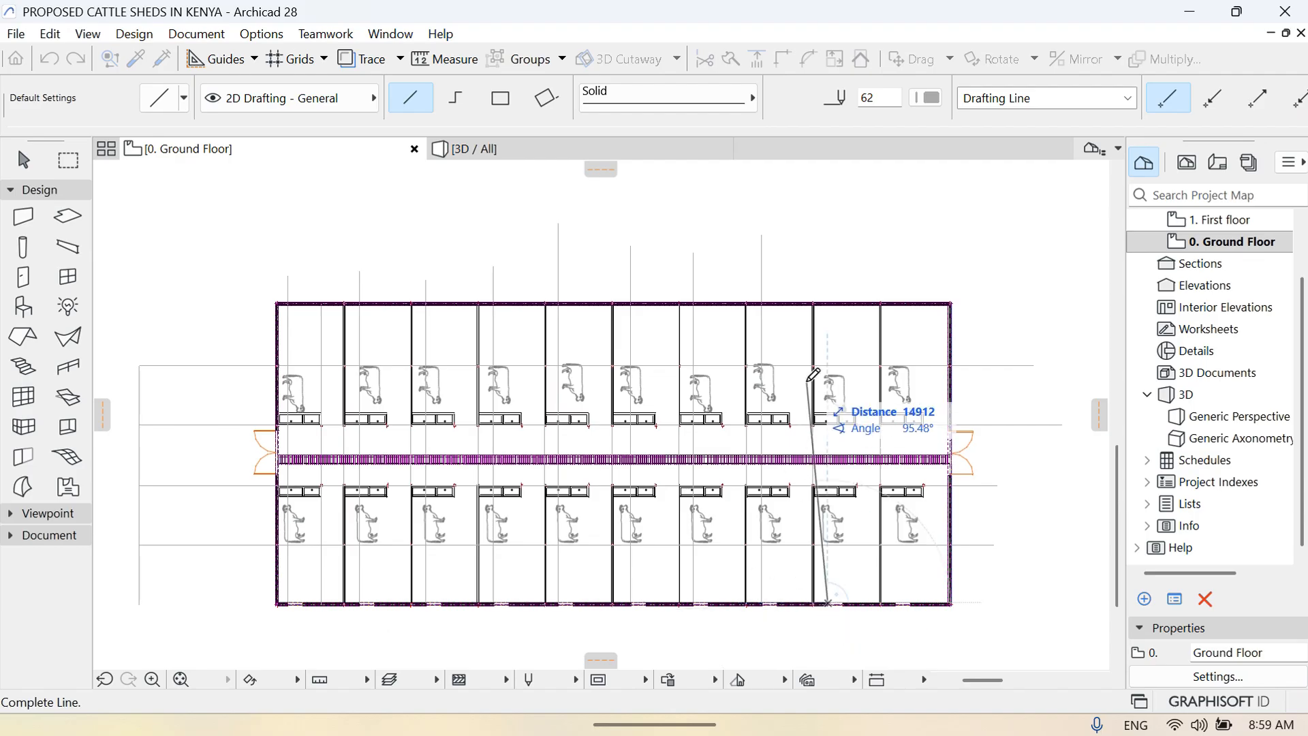
{"action": "left_click", "coordinate": [829, 265]}
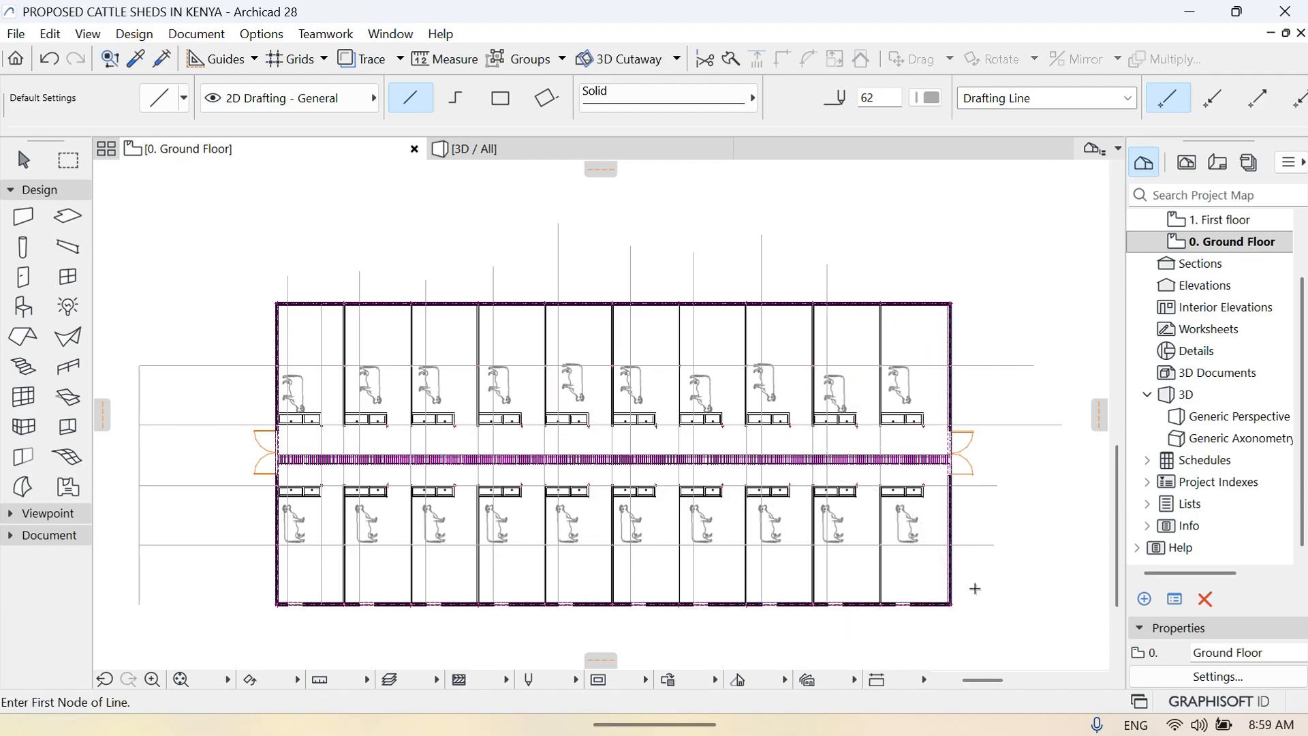
Draw a vertical drafting line about 23,200 mm long from the left jamb of the tenth stall's lower window opening past the upper long wall
{"action": "left_click", "coordinate": [153, 680]}
{"action": "left_click", "coordinate": [894, 591]}
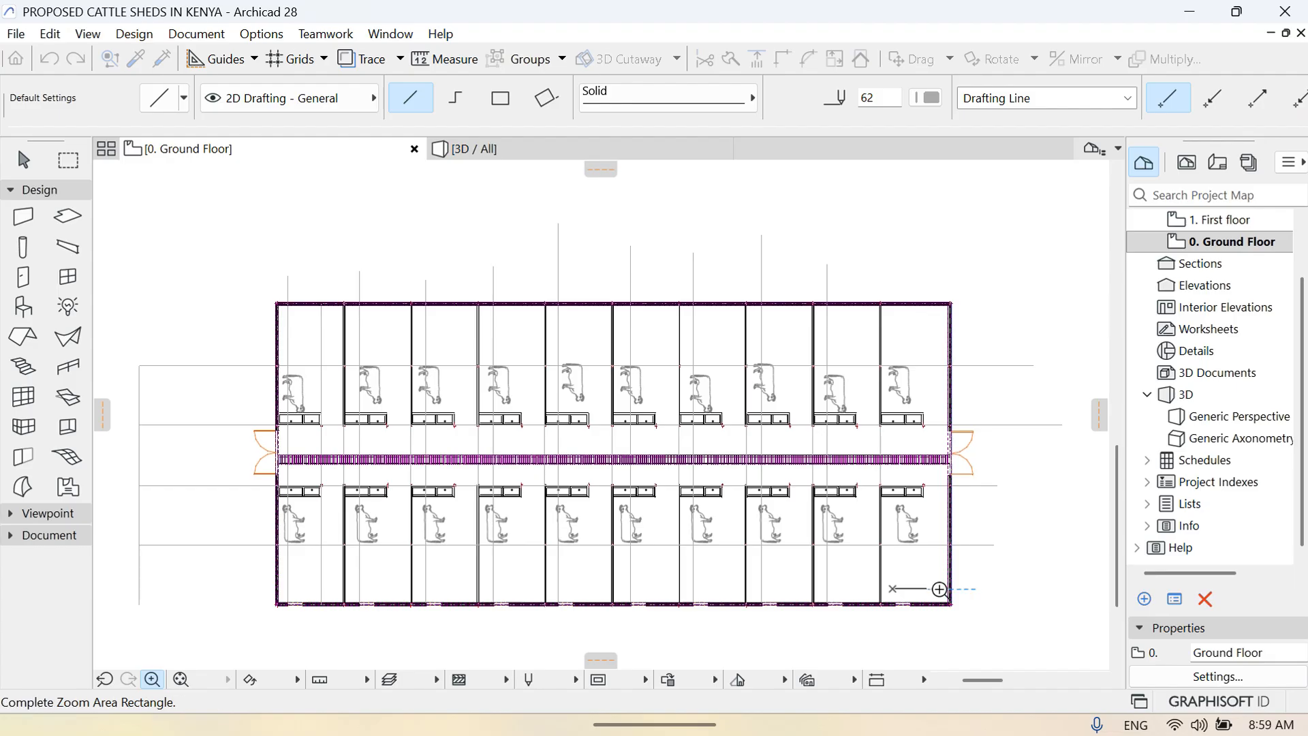
{"action": "left_click", "coordinate": [955, 616]}
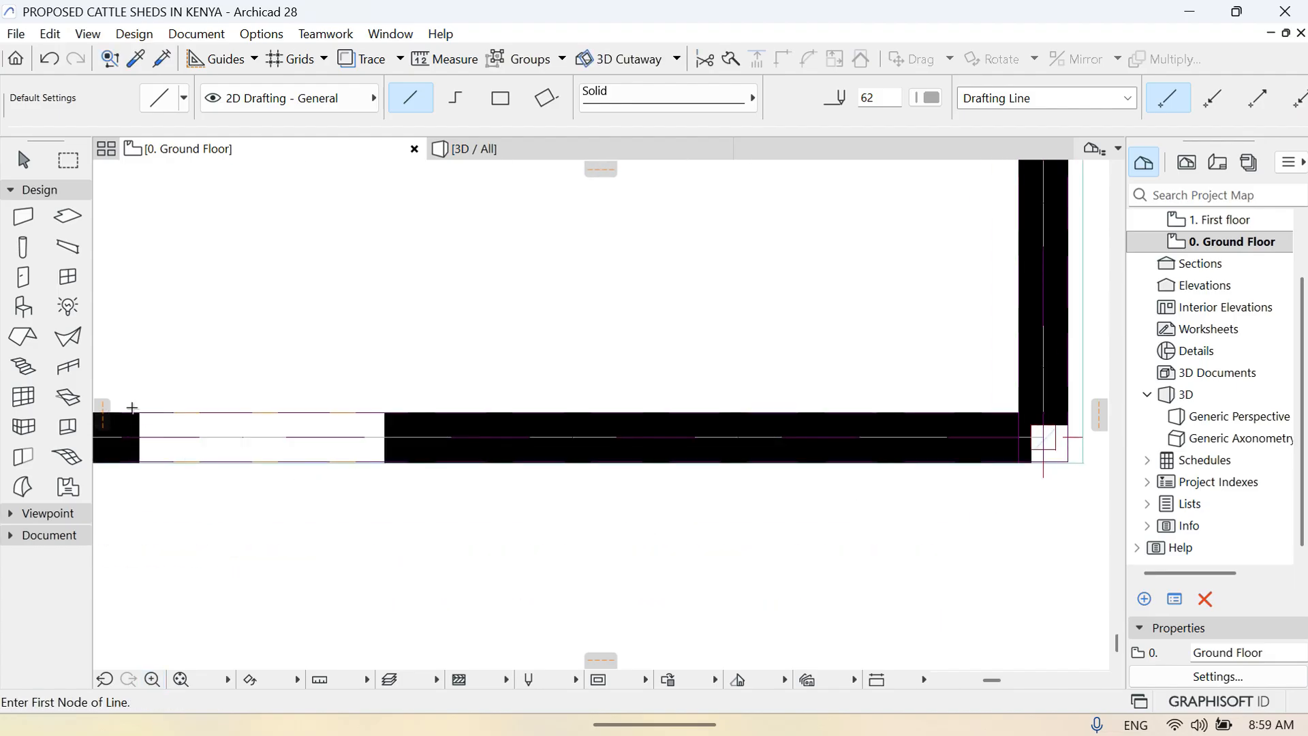
{"action": "left_click", "coordinate": [139, 414]}
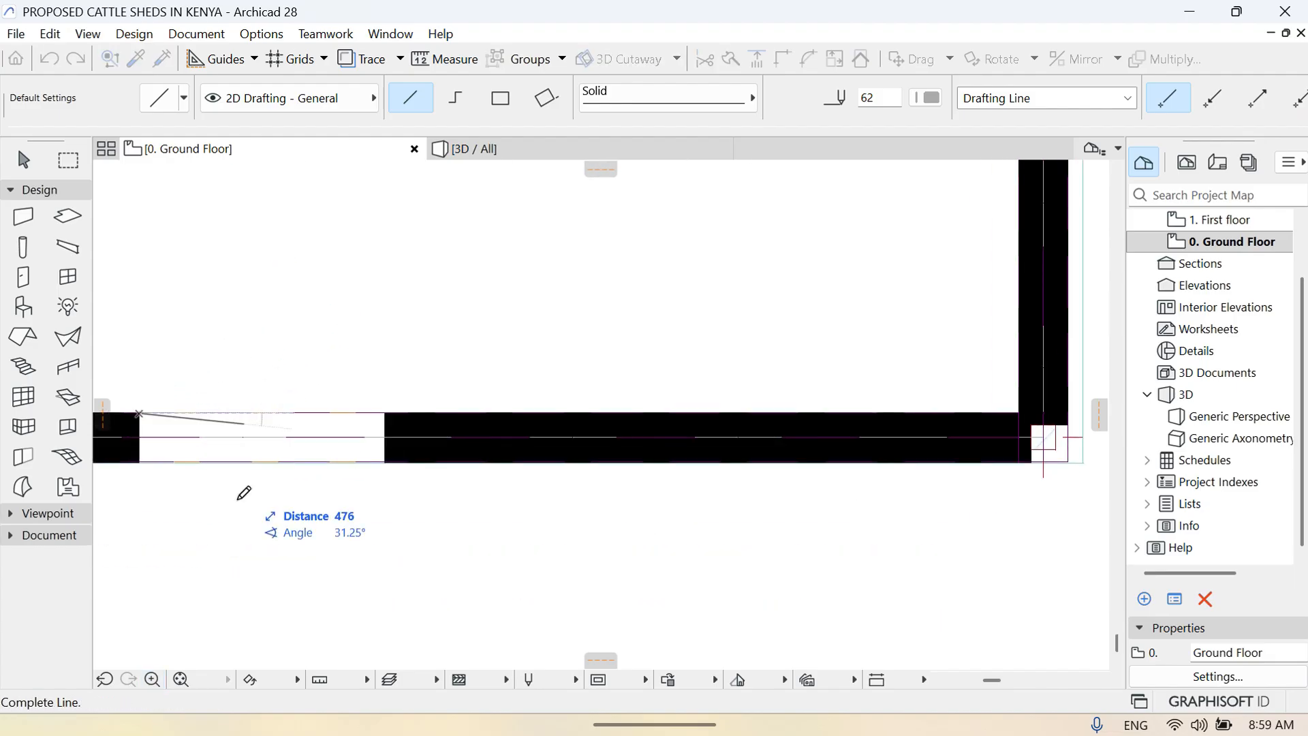
{"action": "left_click", "coordinate": [181, 679]}
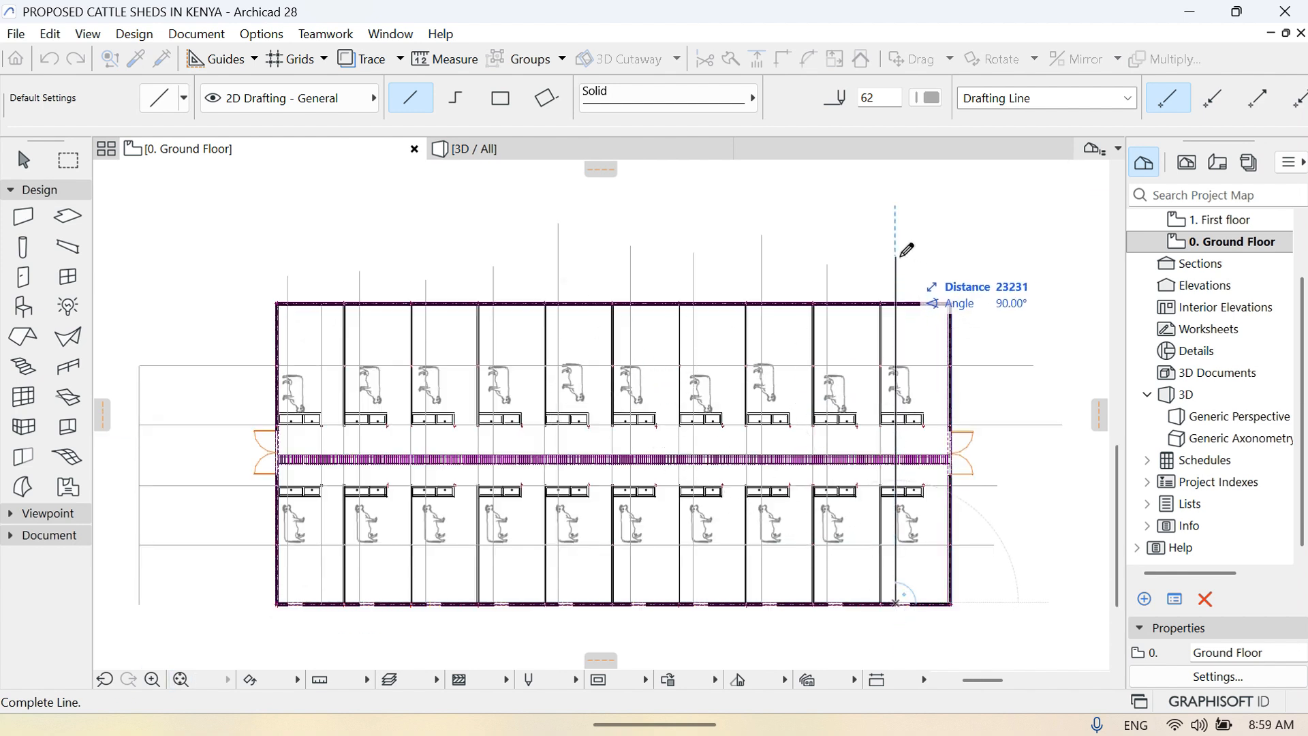
{"action": "left_click", "coordinate": [901, 254]}
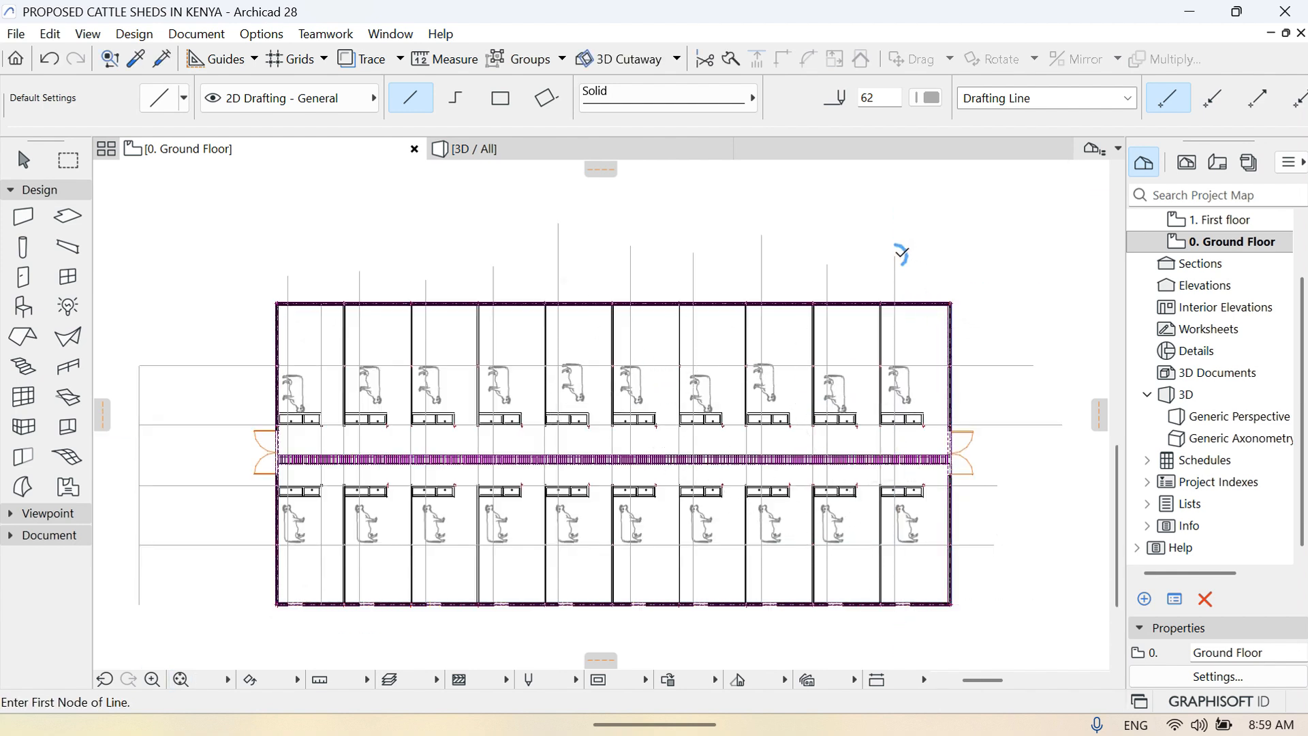
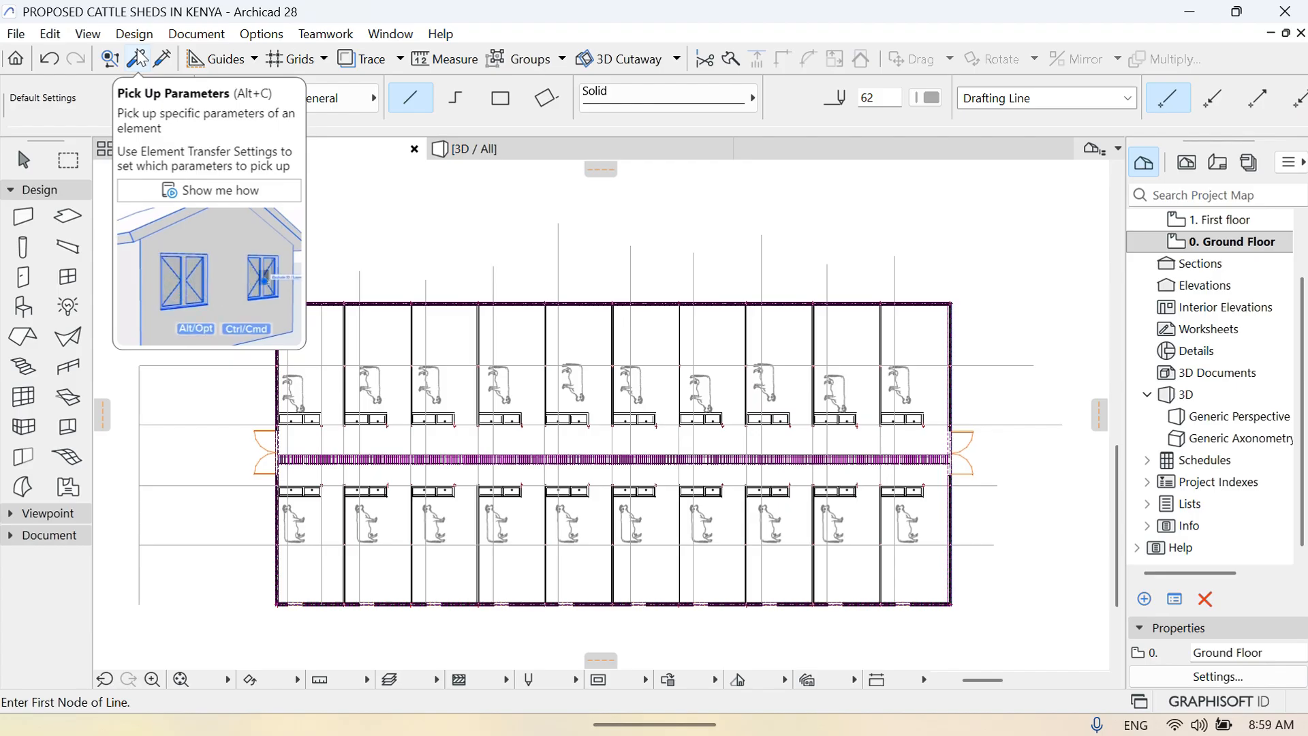
Pick up the first lower window opening's parameters and place matching openings beside the guide lines in the upper wall of stalls one and two
{"action": "left_click", "coordinate": [139, 59]}
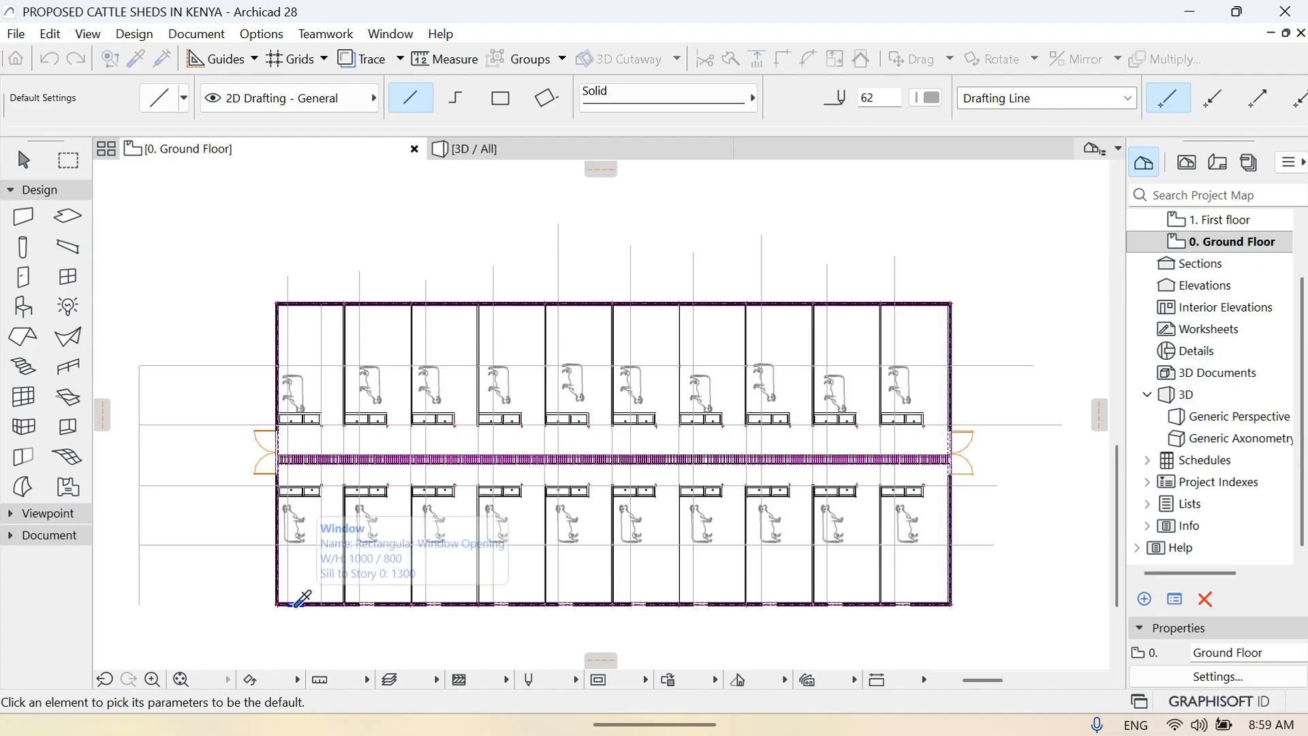
{"action": "left_click", "coordinate": [297, 603]}
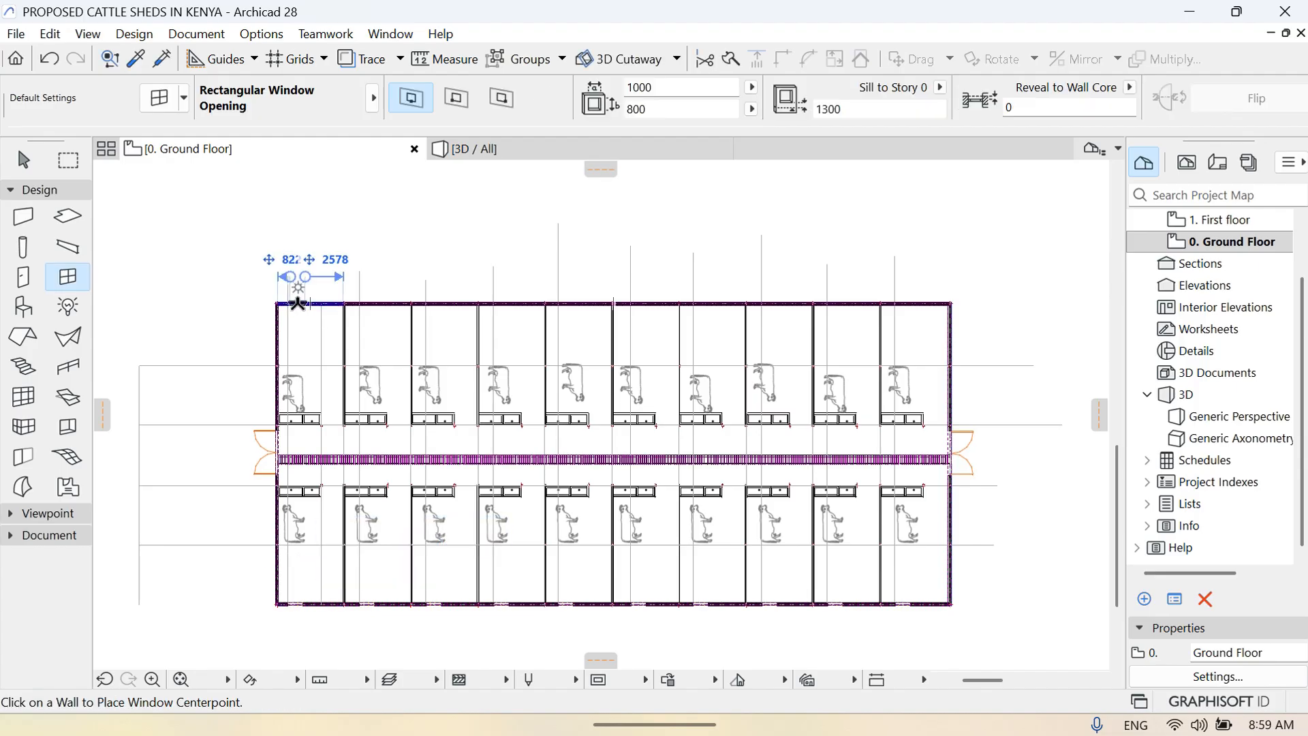
{"action": "left_click", "coordinate": [297, 304]}
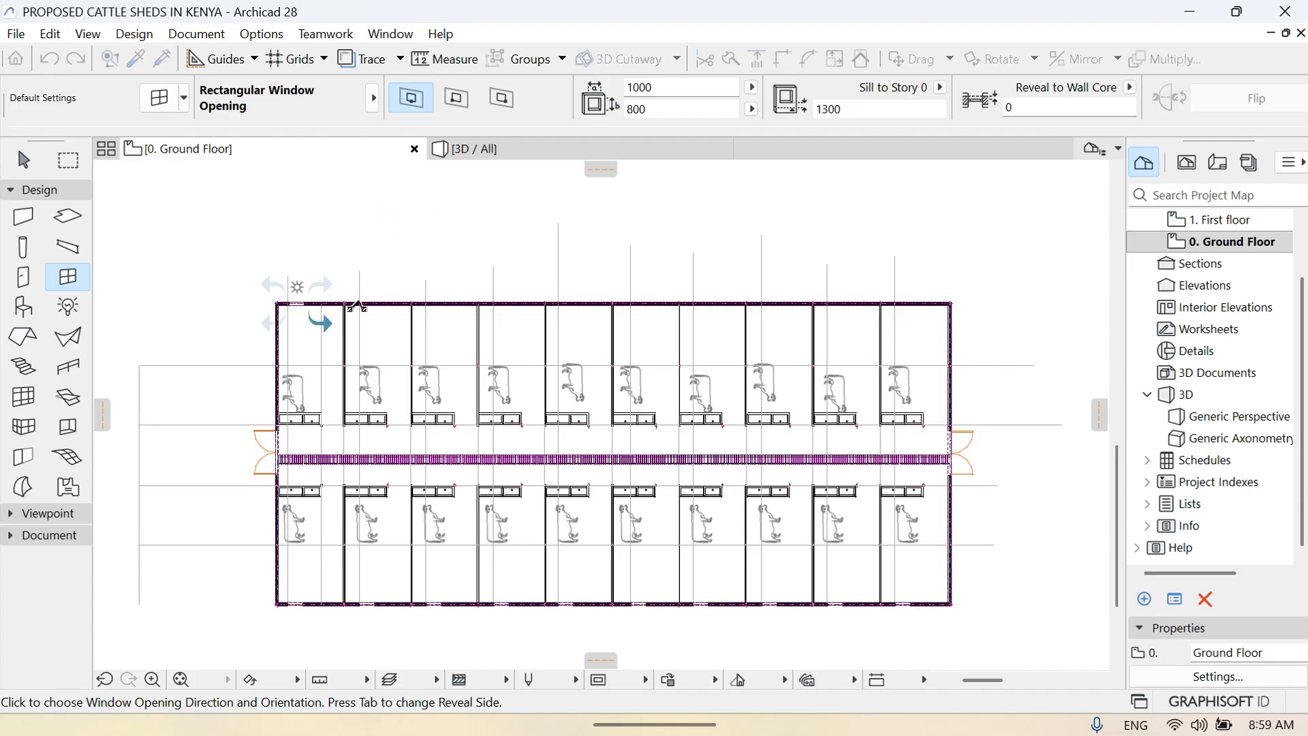
{"action": "left_click", "coordinate": [324, 291]}
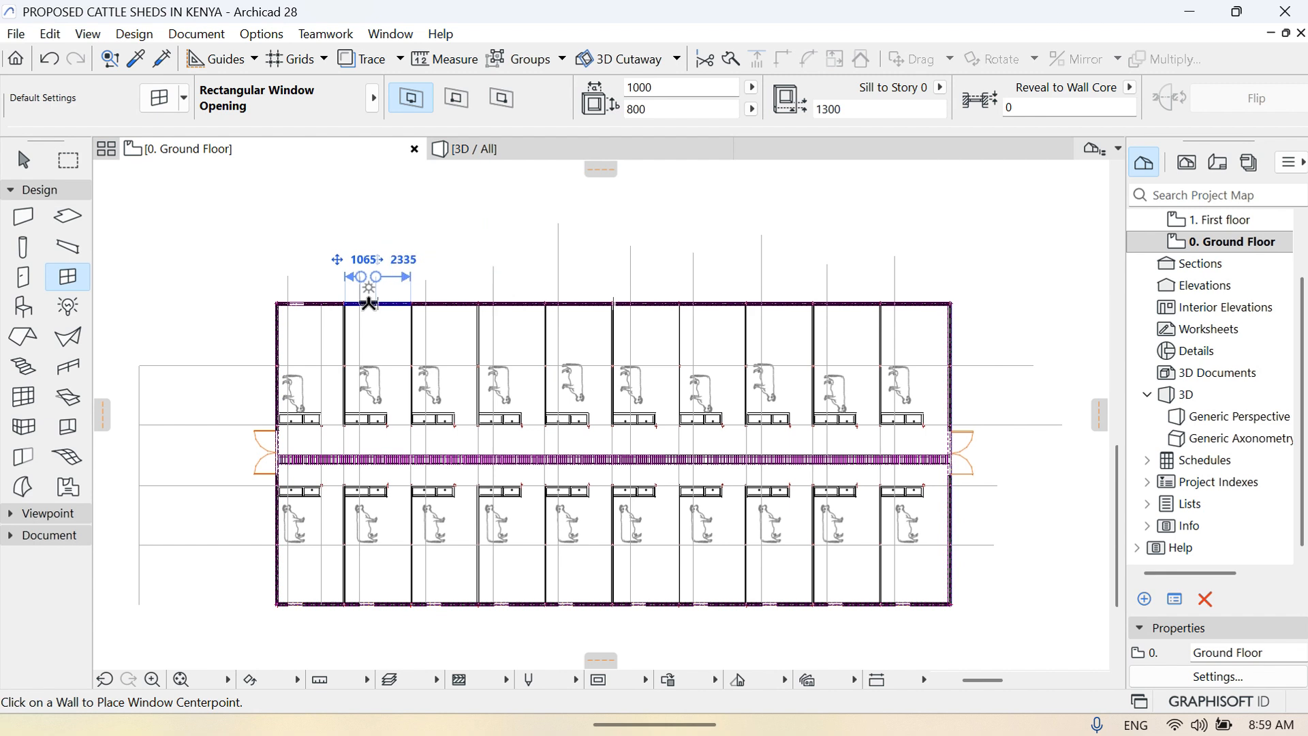
{"action": "left_click", "coordinate": [371, 303]}
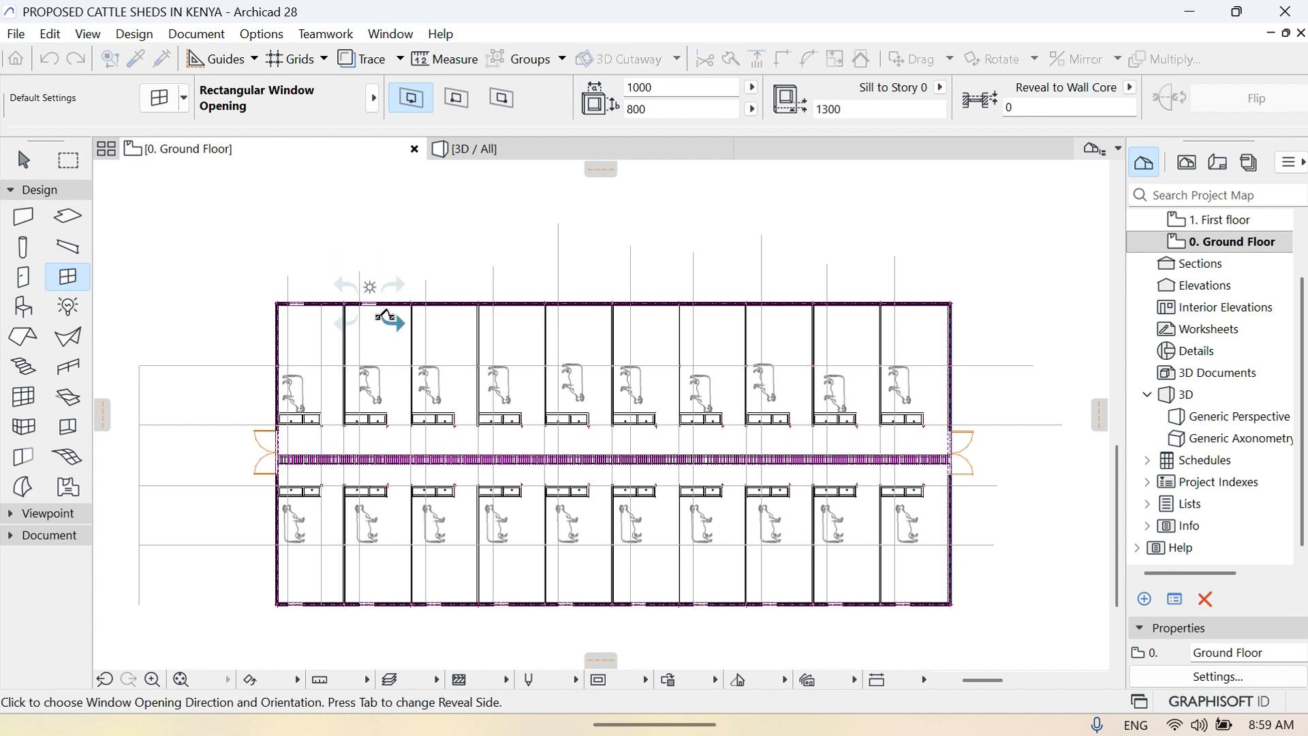
{"action": "left_click", "coordinate": [386, 318]}
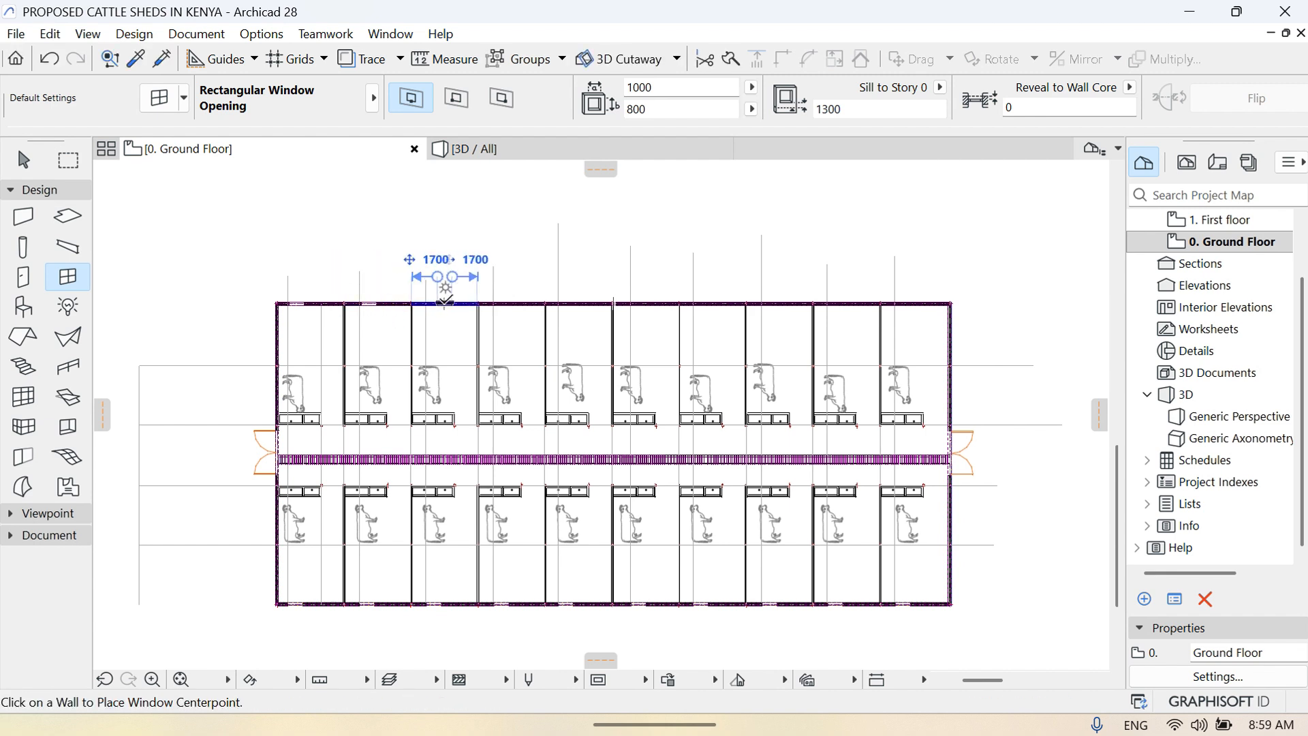
Place 1000 by 800 mm rectangular window openings beside the guide lines in the upper wall of the third, fourth and fifth stalls
{"action": "left_click", "coordinate": [438, 303]}
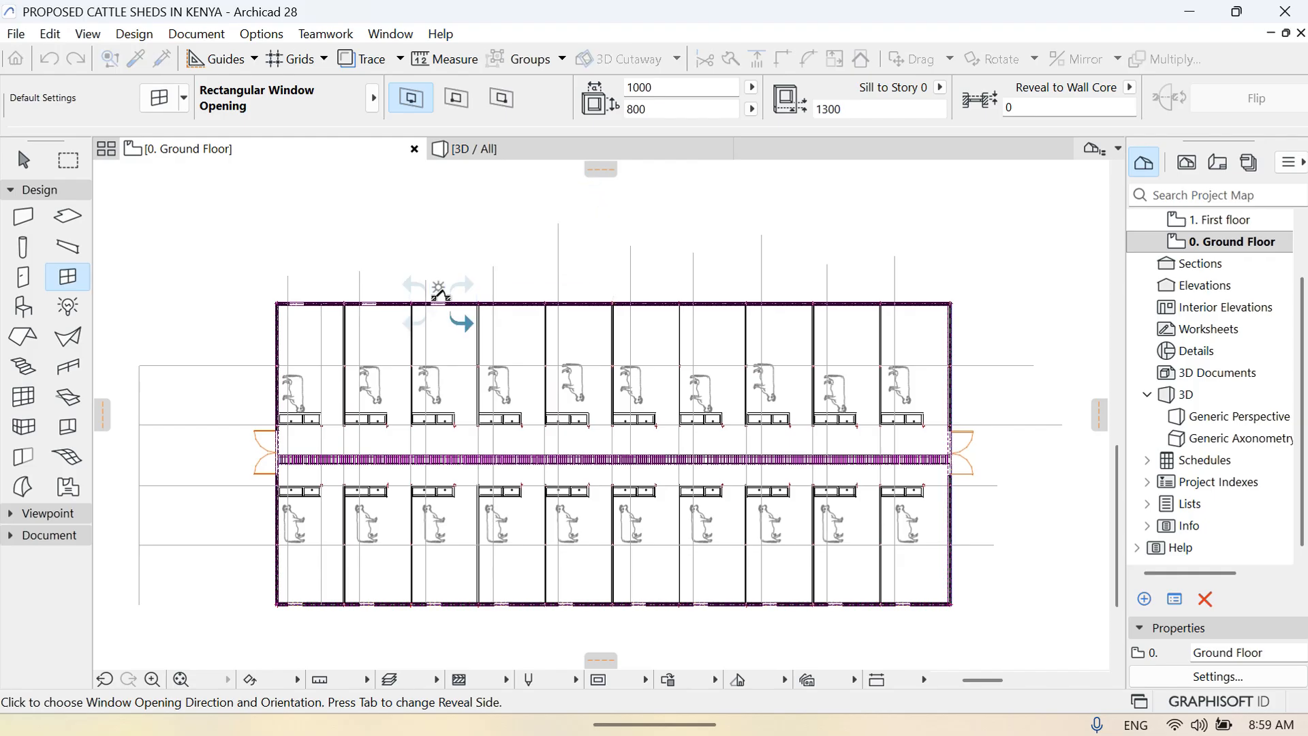
{"action": "left_click", "coordinate": [444, 288]}
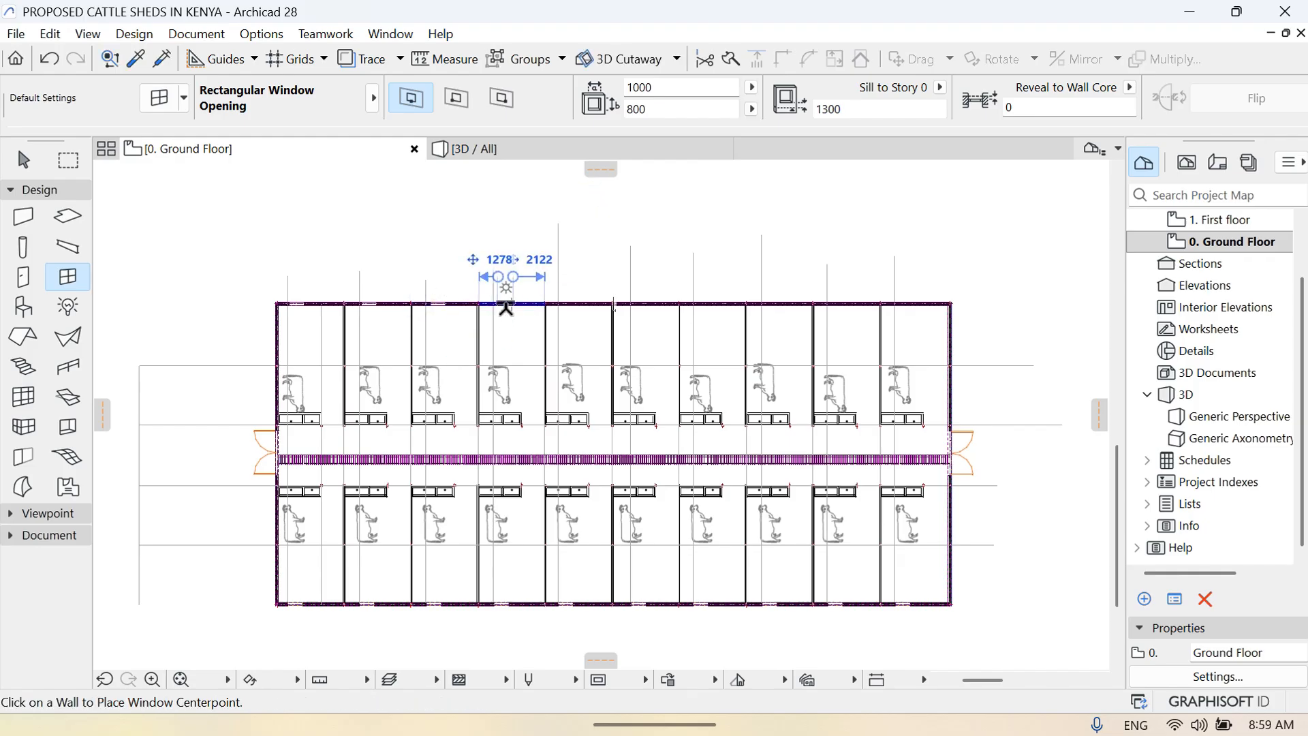
{"action": "left_click", "coordinate": [505, 305]}
{"action": "left_click", "coordinate": [502, 308]}
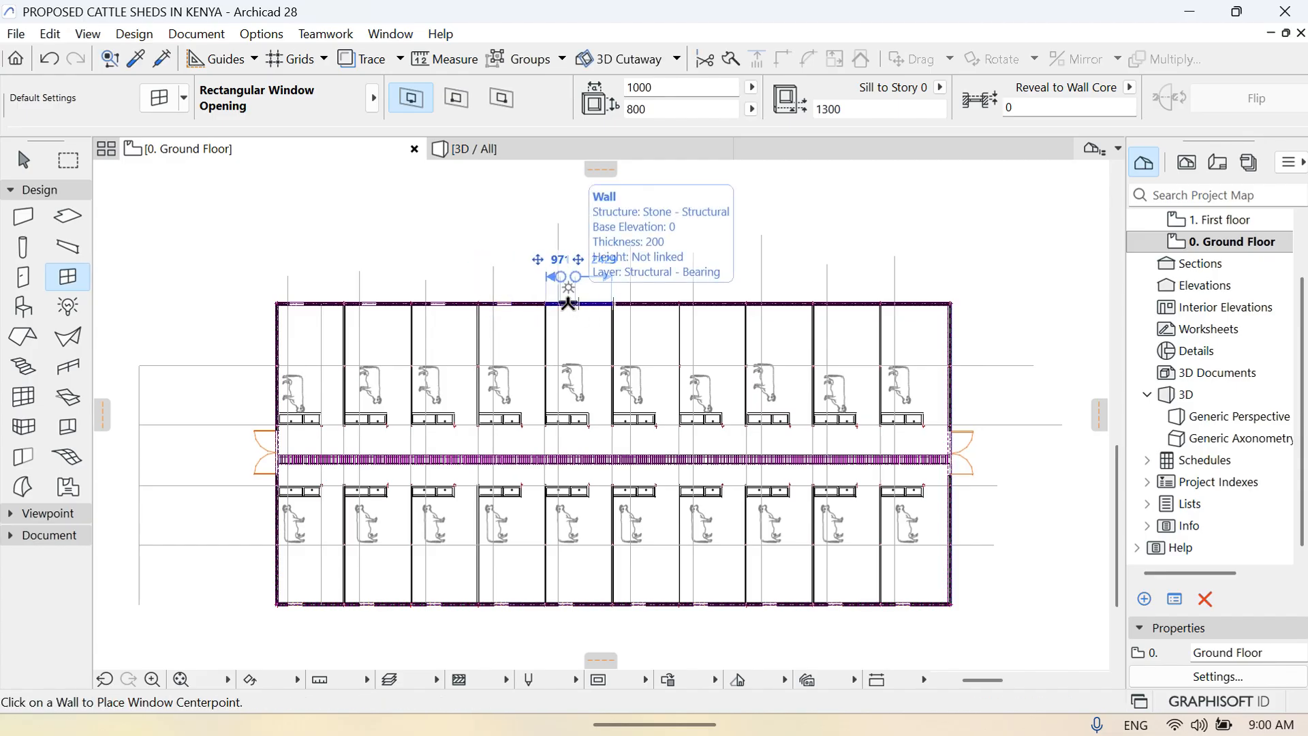
{"action": "left_click", "coordinate": [569, 304]}
{"action": "left_click", "coordinate": [571, 301]}
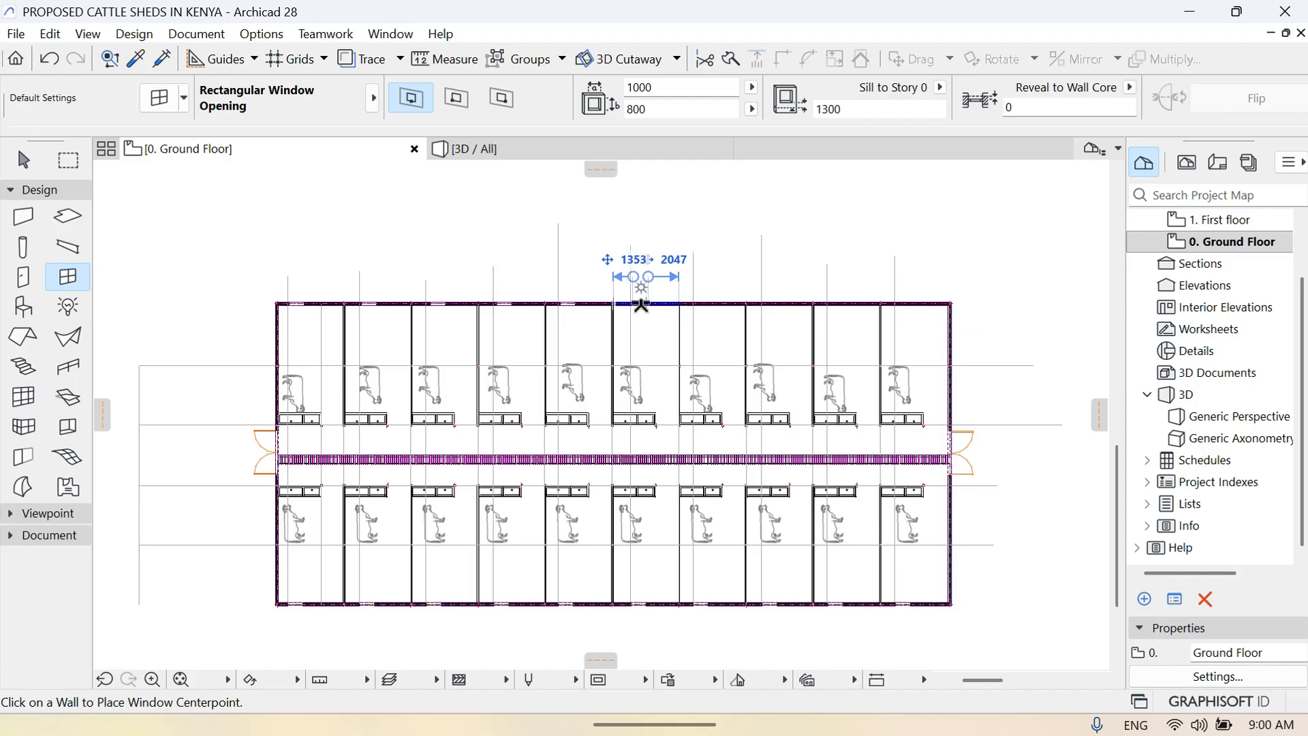
Place 1000 by 800 mm rectangular window openings beside the guide lines in the upper wall of the sixth, seventh and eighth stalls
{"action": "left_click", "coordinate": [642, 303]}
{"action": "left_click", "coordinate": [642, 304]}
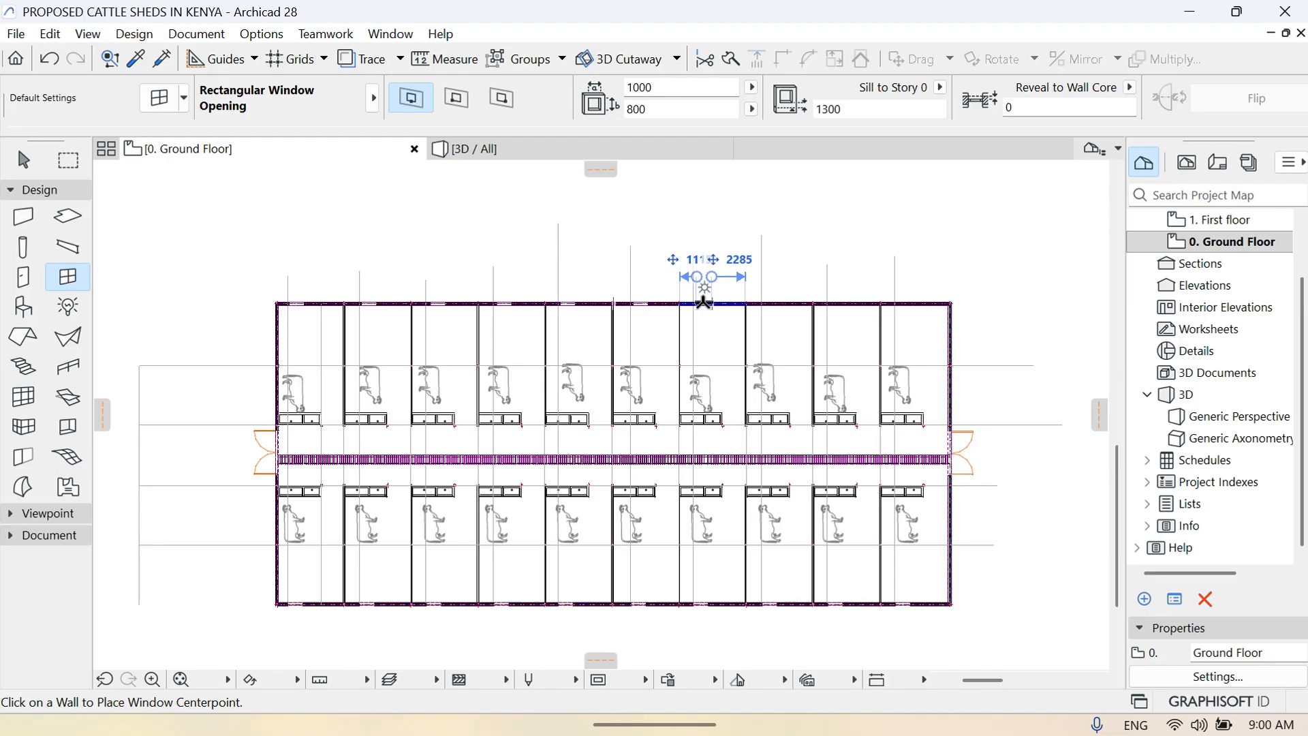
{"action": "left_click", "coordinate": [704, 300]}
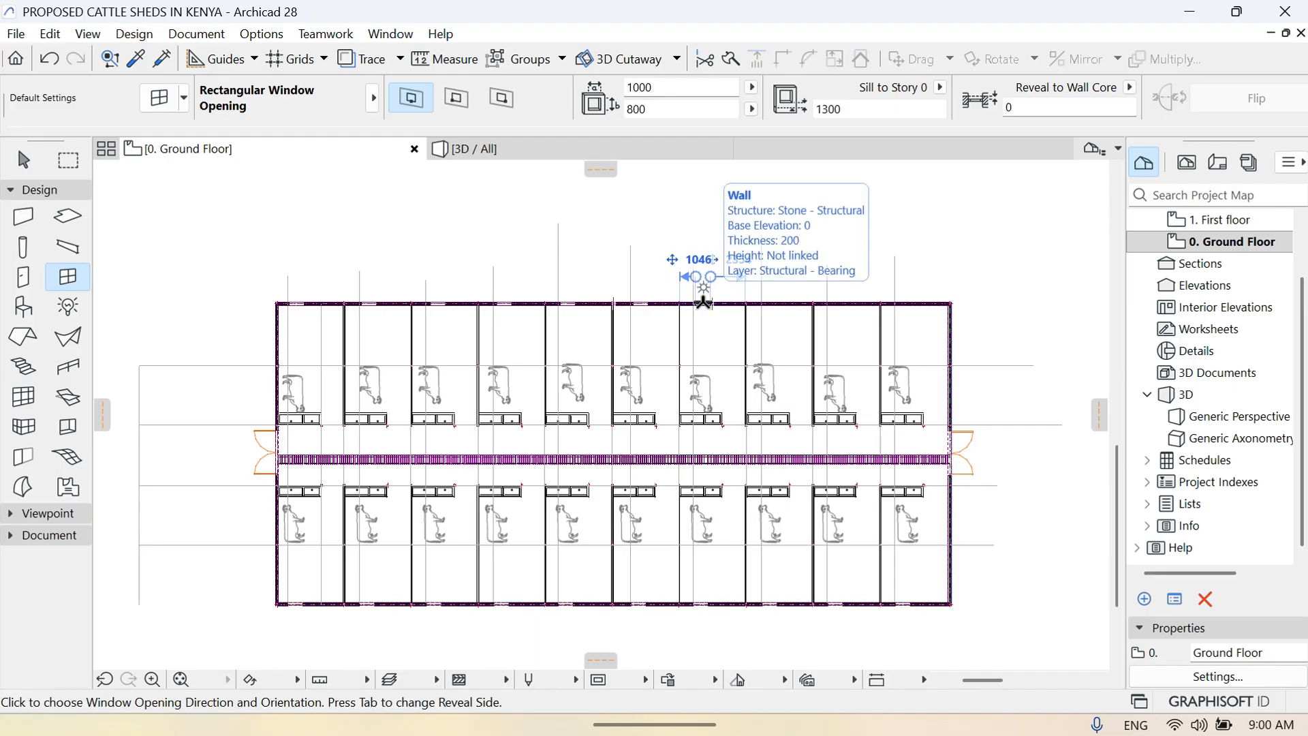
{"action": "left_click", "coordinate": [717, 322]}
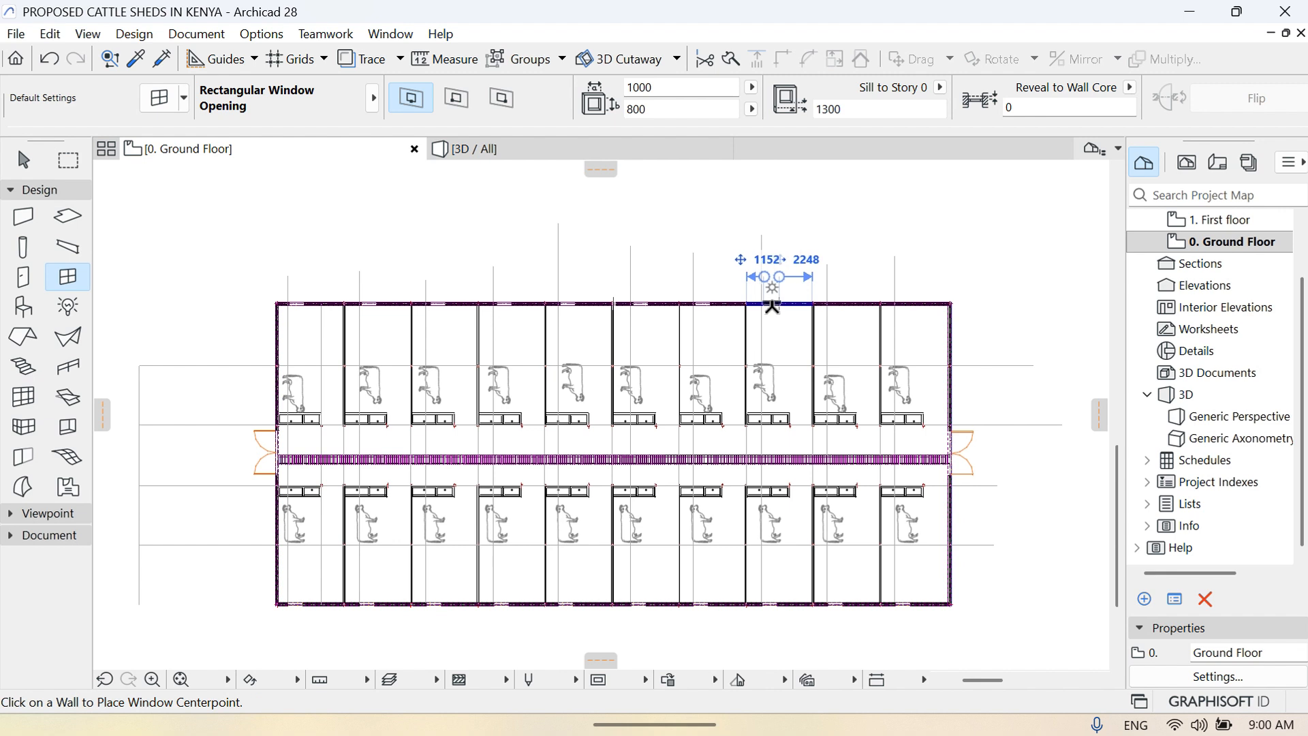
{"action": "left_click", "coordinate": [773, 304]}
{"action": "left_click", "coordinate": [790, 322]}
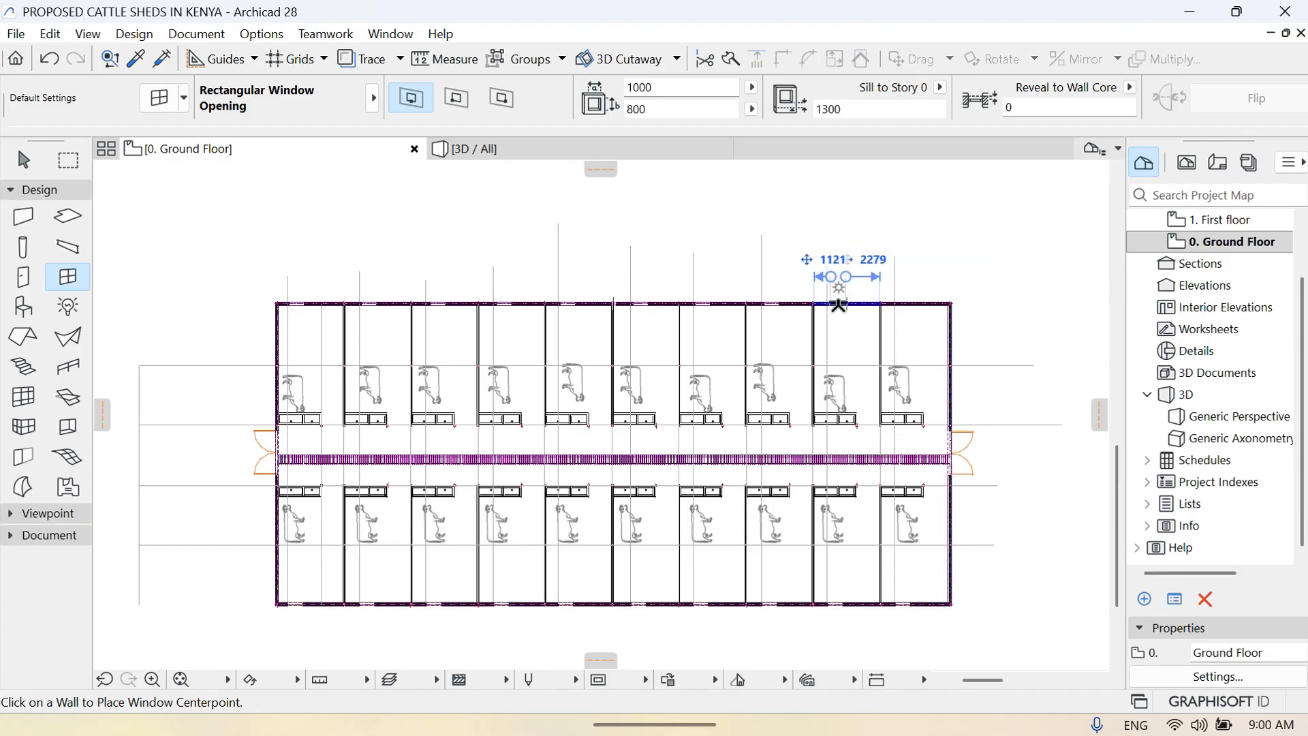
Place 1000 by 800 mm window openings beside the guide lines in the upper wall of the ninth and tenth stalls, and end window placement
{"action": "left_click", "coordinate": [839, 303]}
{"action": "left_click", "coordinate": [839, 304]}
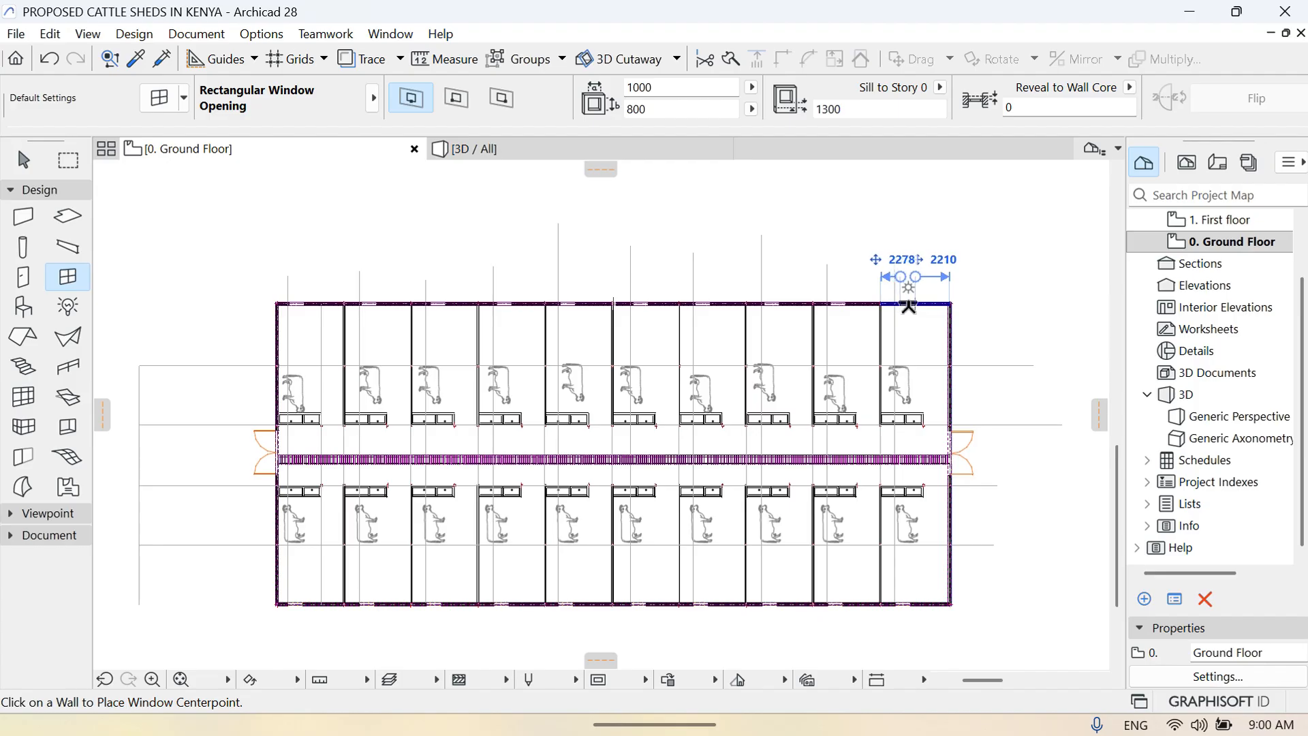
{"action": "left_click", "coordinate": [905, 305]}
{"action": "left_click", "coordinate": [907, 293]}
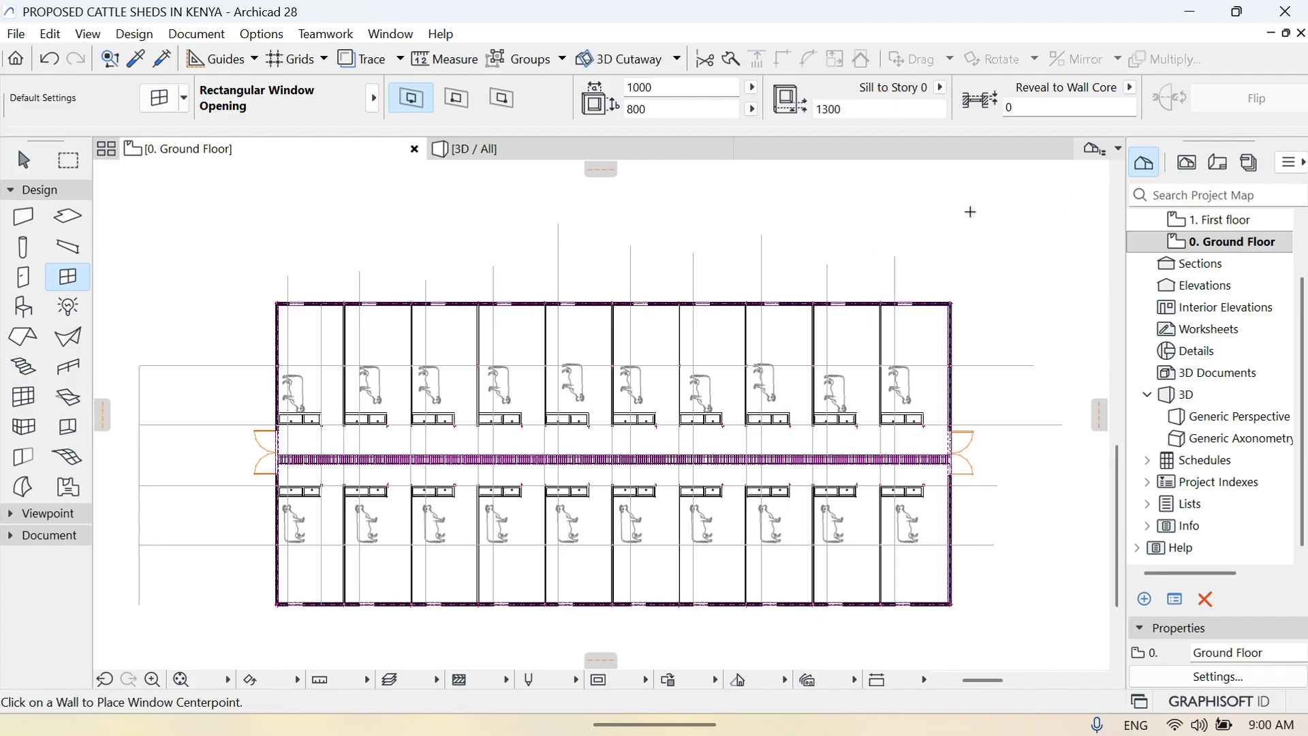
{"action": "key", "text": "Escape"}
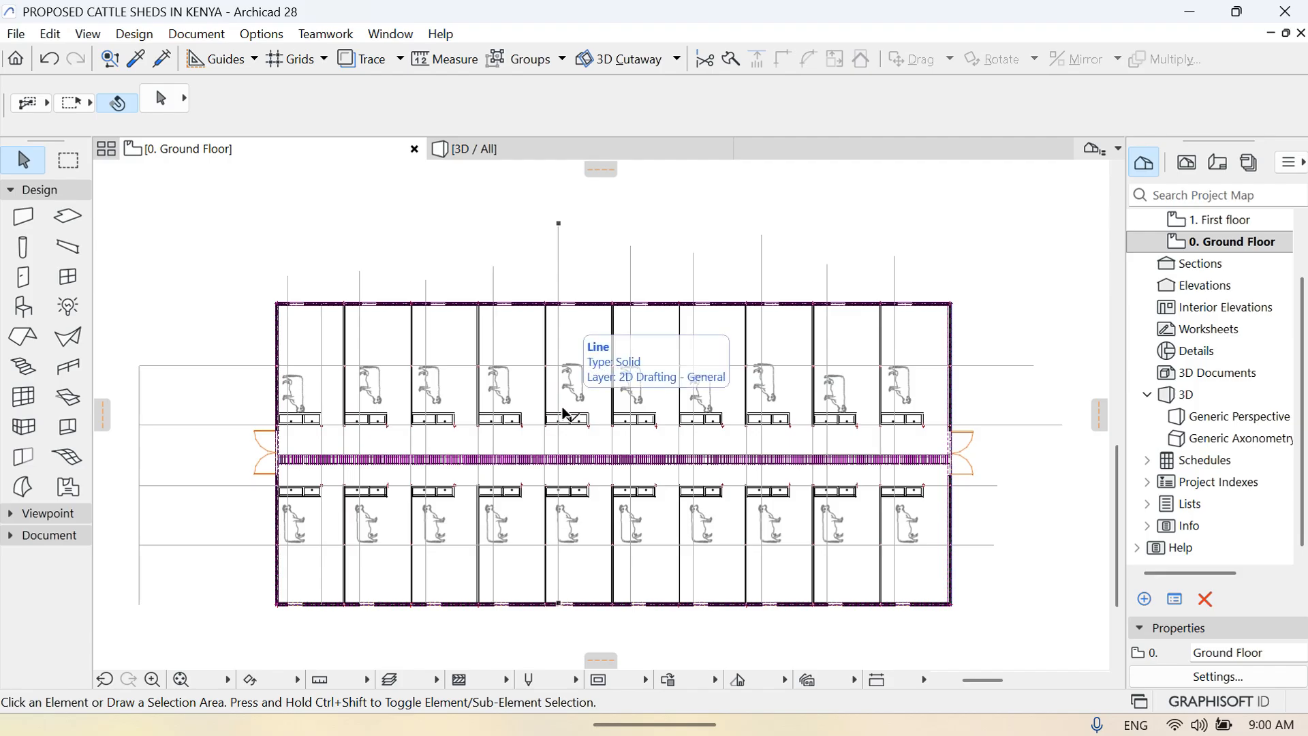
Delete all ten vertical guide lines that were used to align the window openings across both long walls
{"action": "left_click", "coordinate": [289, 283]}
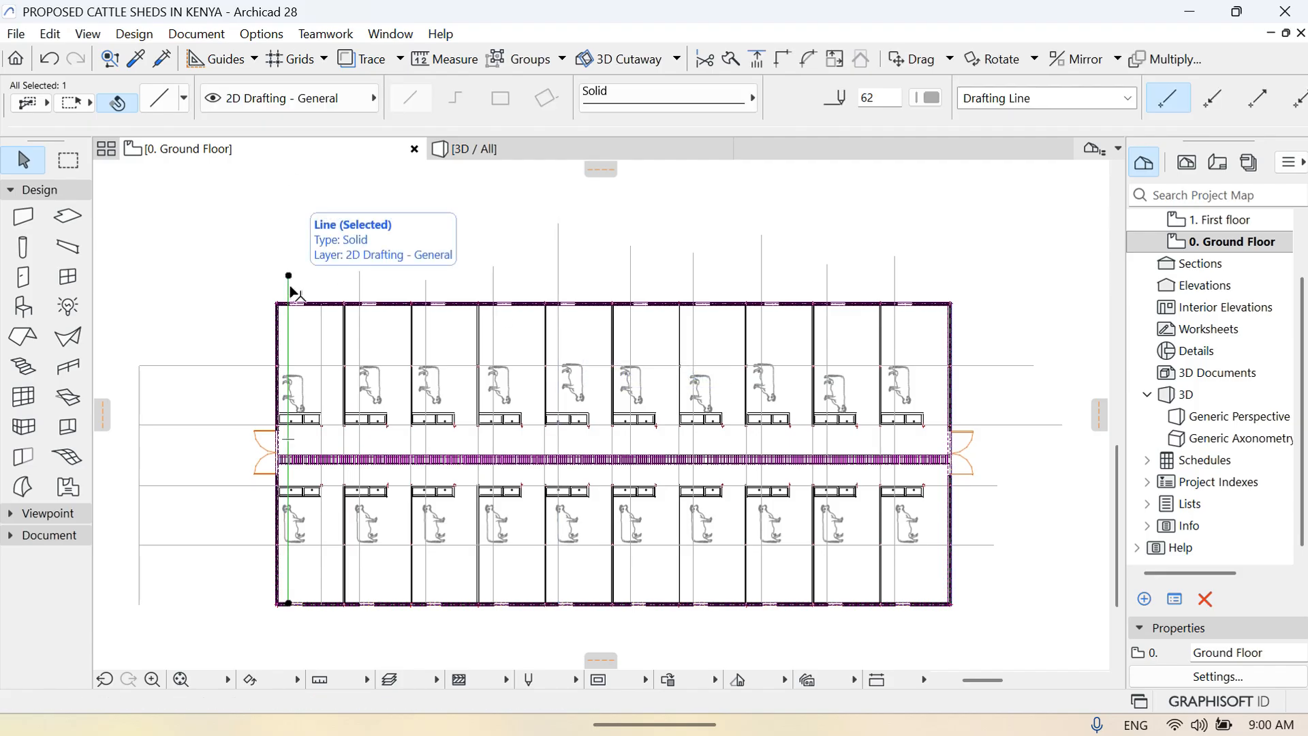
{"action": "left_click_drag", "start_coordinate": [289, 284], "coordinate": [361, 286]}
{"action": "left_click", "coordinate": [361, 286]}
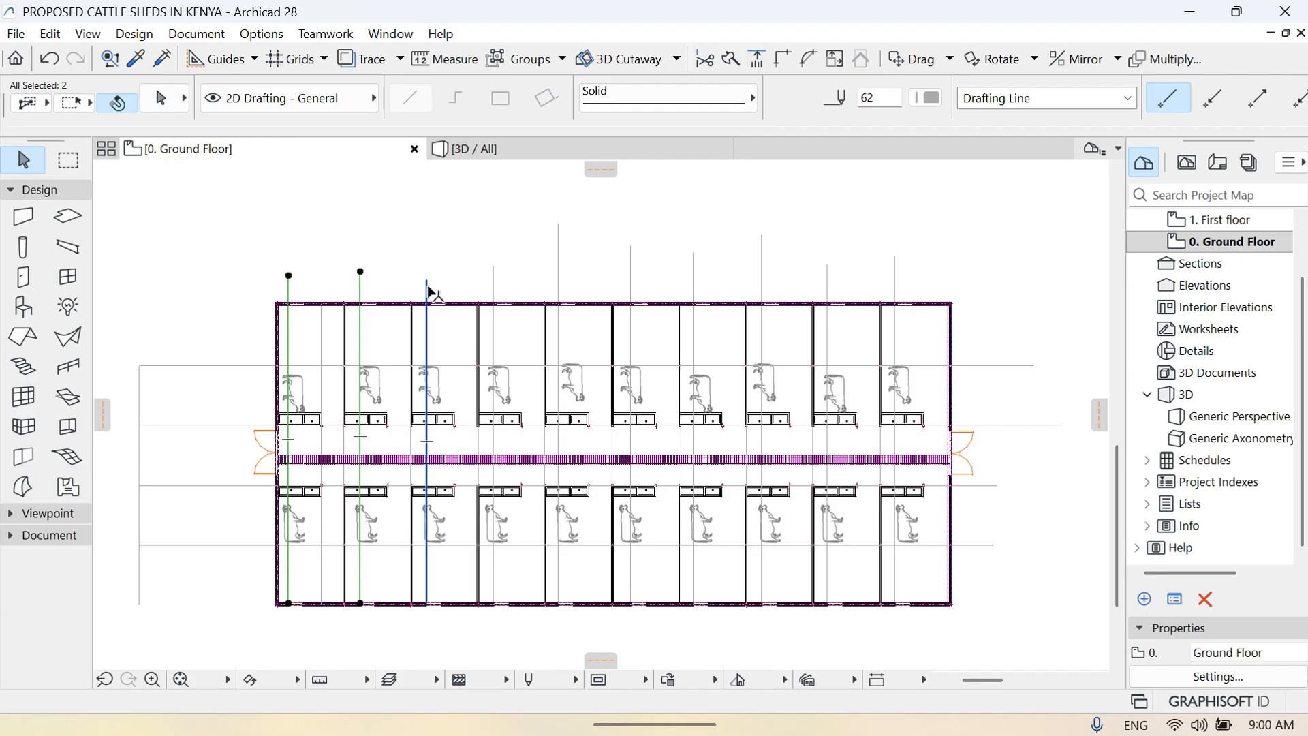
{"action": "left_click", "coordinate": [427, 286]}
{"action": "left_click", "coordinate": [486, 285], "text": "shift"}
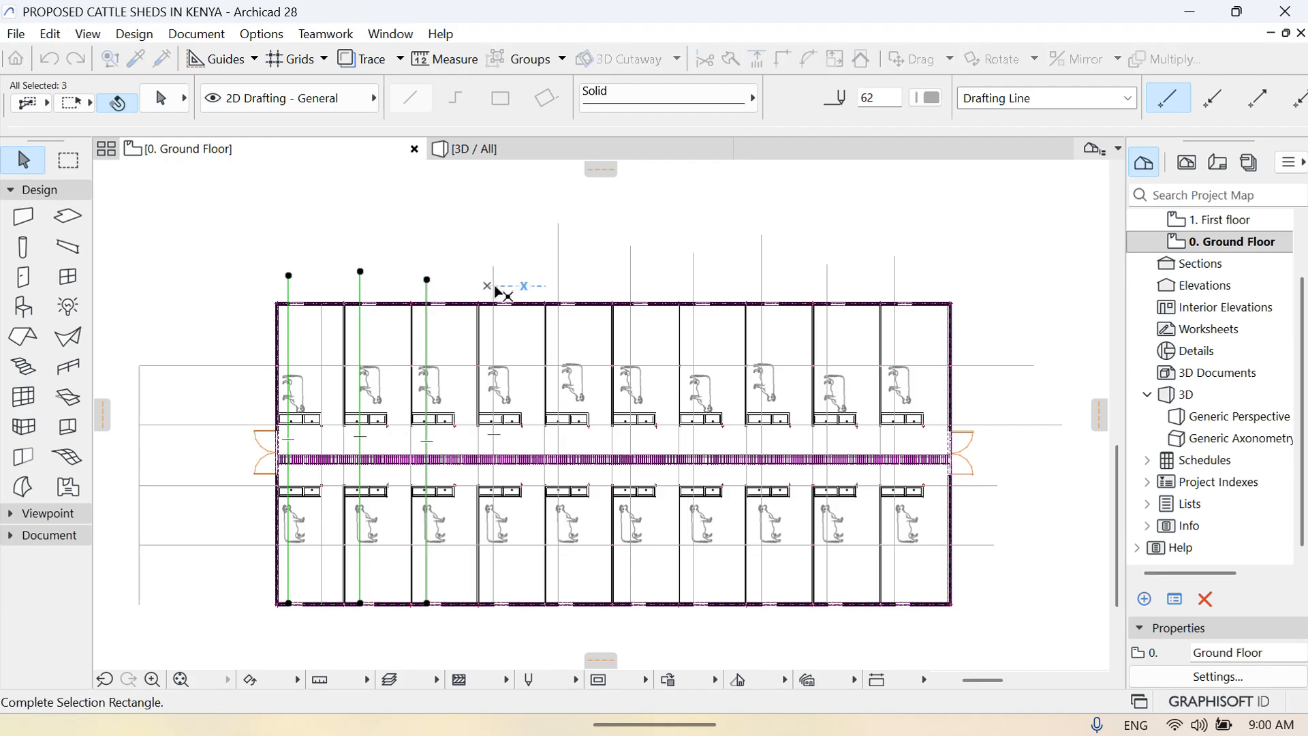
{"action": "left_click", "coordinate": [495, 288], "text": "shift"}
{"action": "left_click", "coordinate": [557, 275]}
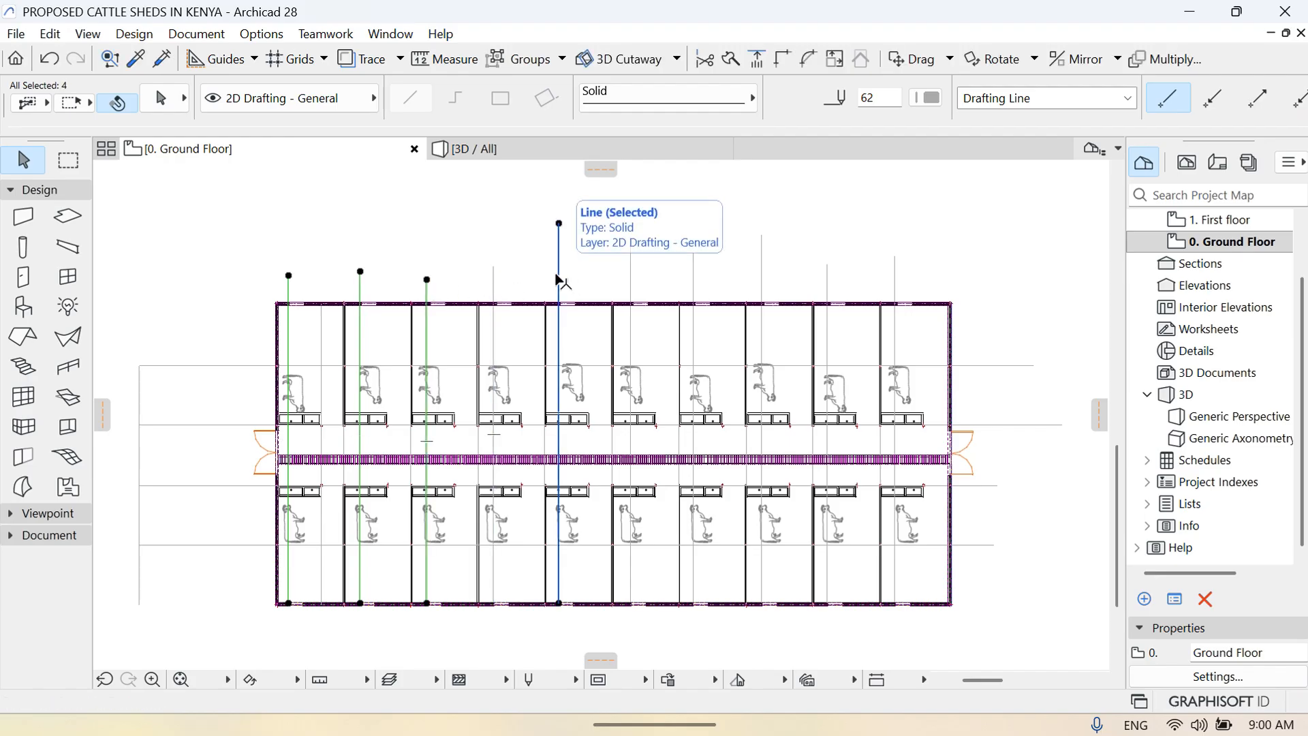
{"action": "left_click", "coordinate": [632, 271]}
{"action": "left_click", "coordinate": [694, 273]}
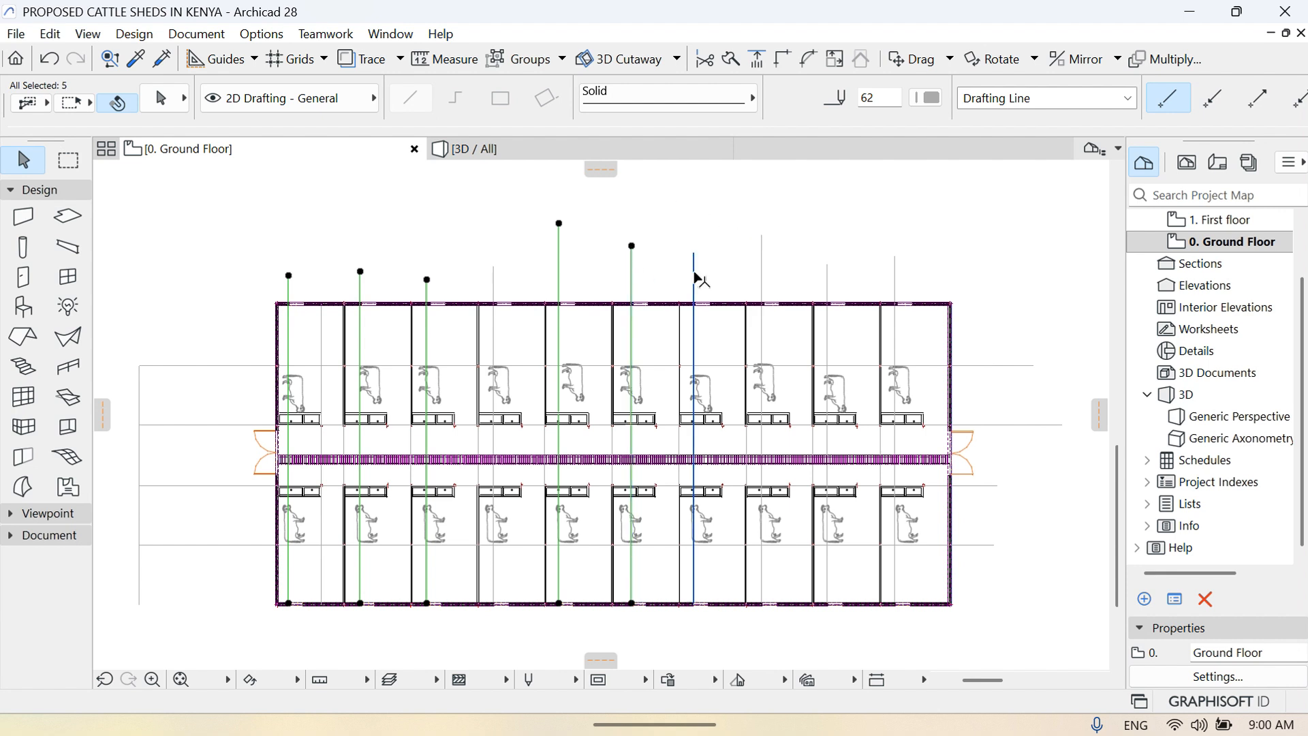
{"action": "left_click", "coordinate": [763, 272]}
{"action": "left_click", "coordinate": [828, 285]}
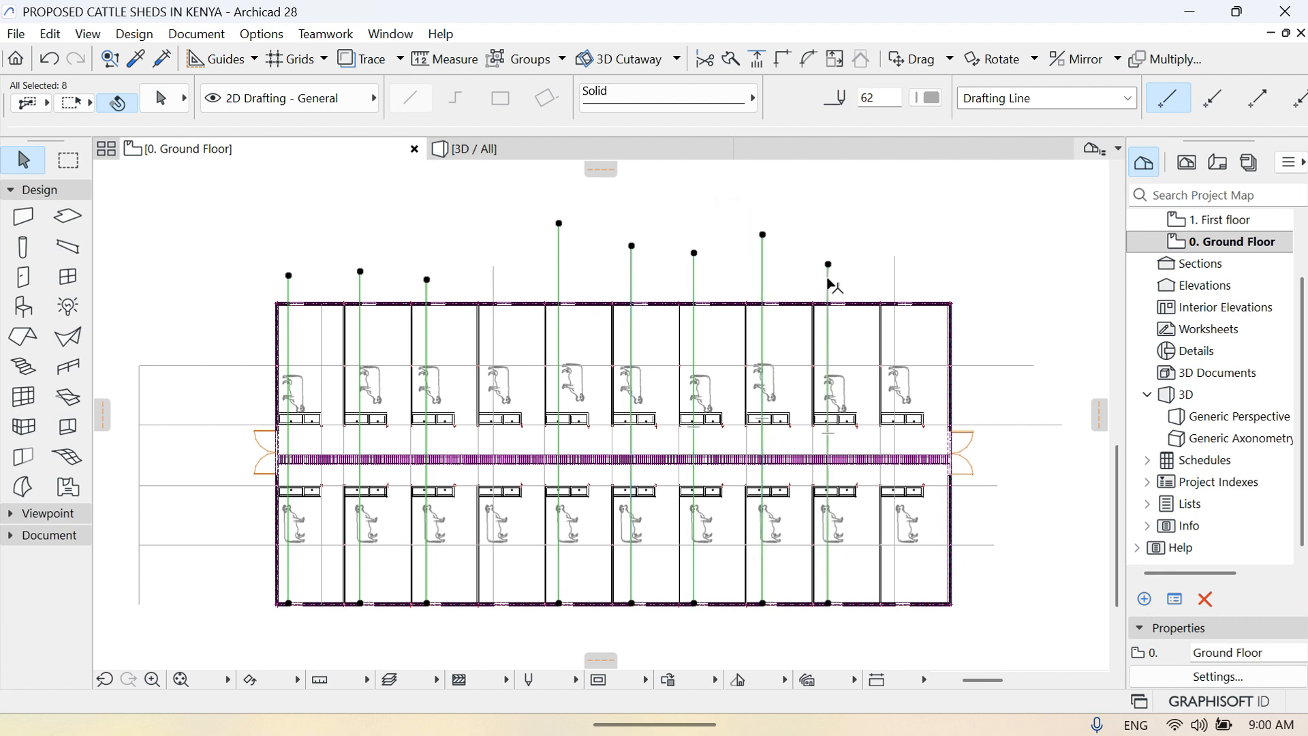
{"action": "left_click", "coordinate": [896, 285]}
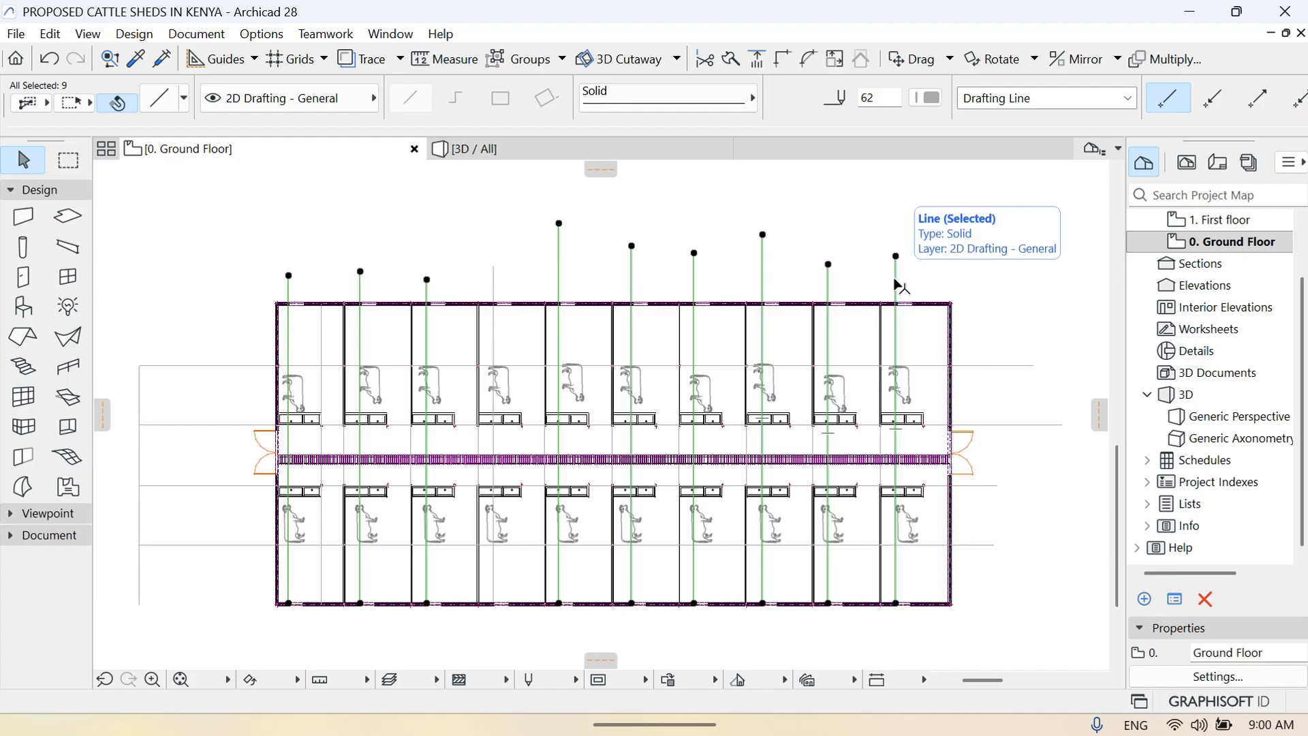
{"action": "key", "text": "Delete"}
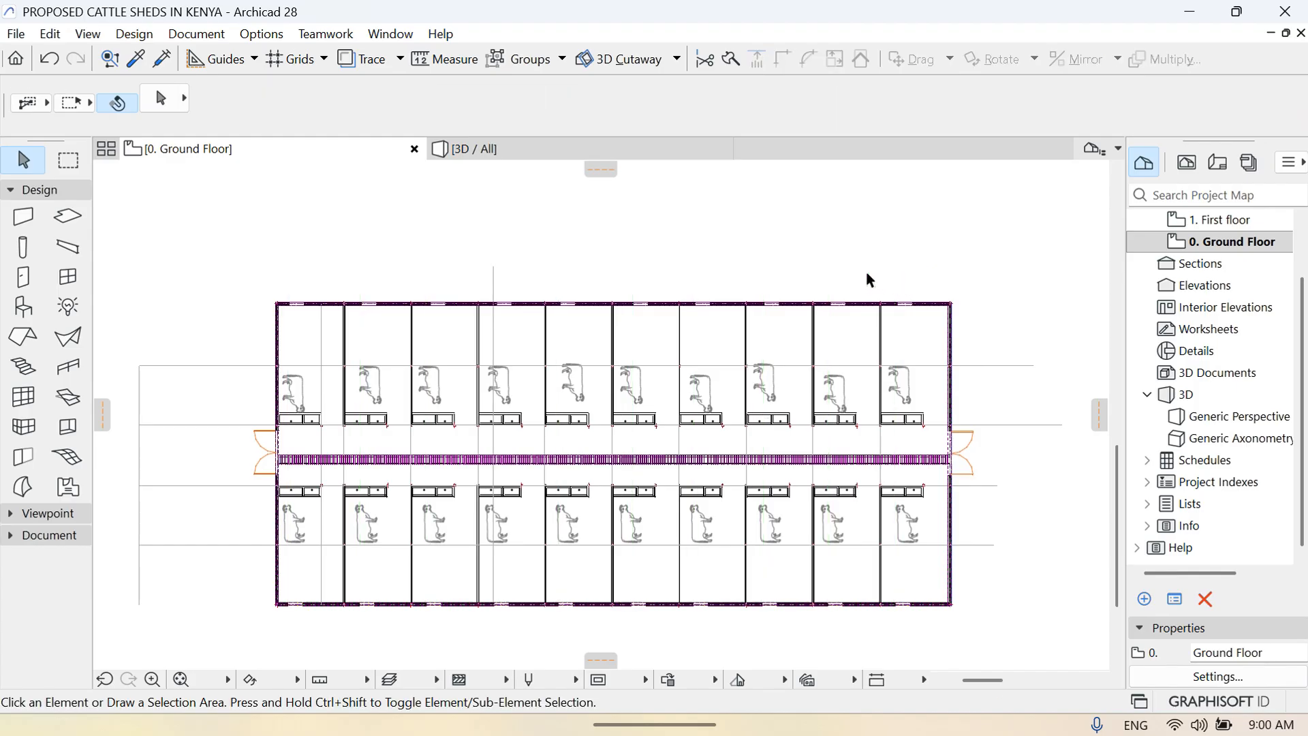
{"action": "left_click", "coordinate": [494, 274]}
{"action": "key", "text": "Delete"}
Nudge the cows in the ninth, seventh and eighth upper stalls so they sit level with each other behind their troughs
{"action": "left_click", "coordinate": [850, 395]}
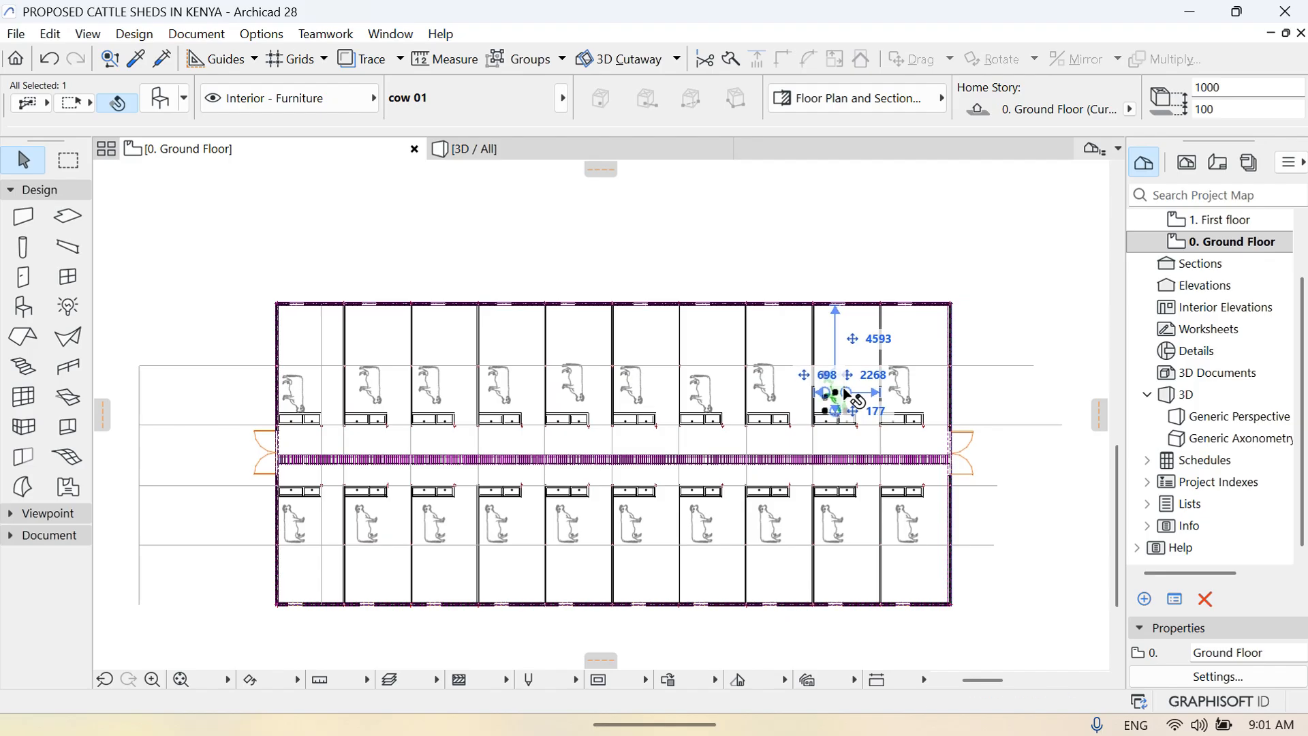
{"action": "key", "text": "Escape"}
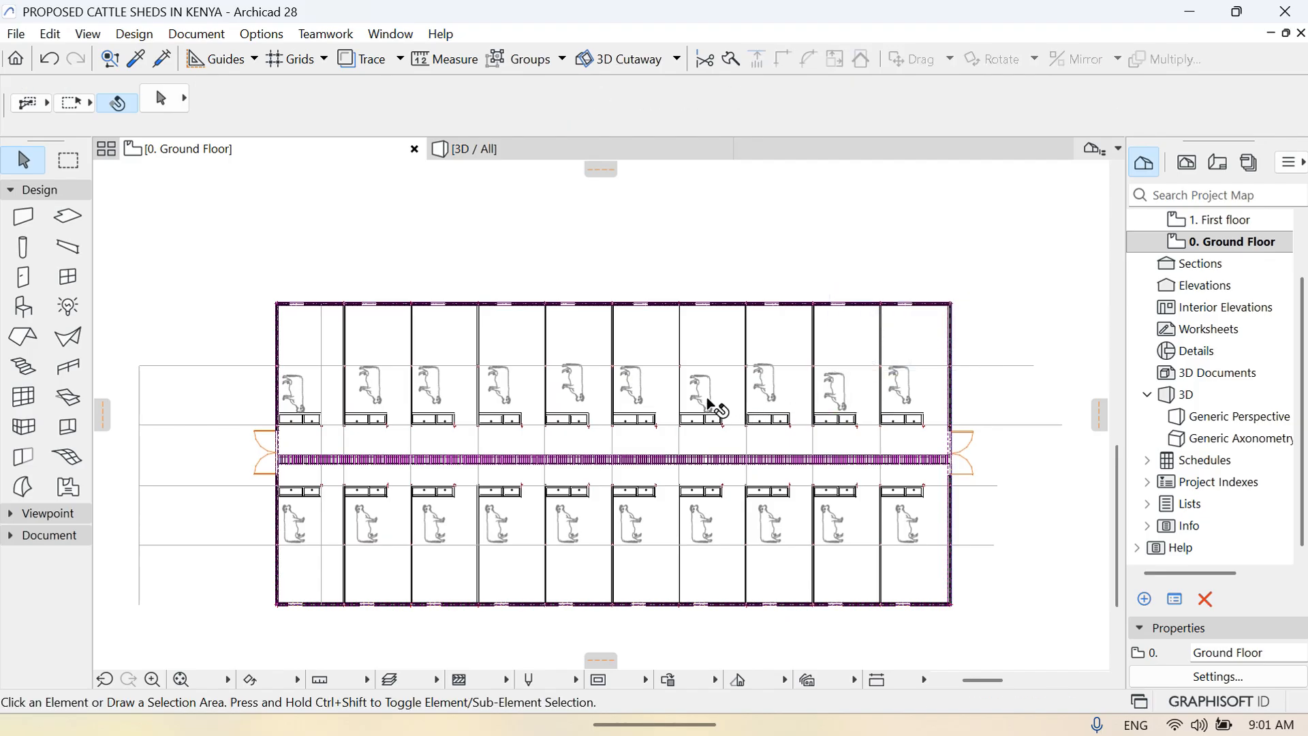
{"action": "left_click", "coordinate": [710, 392]}
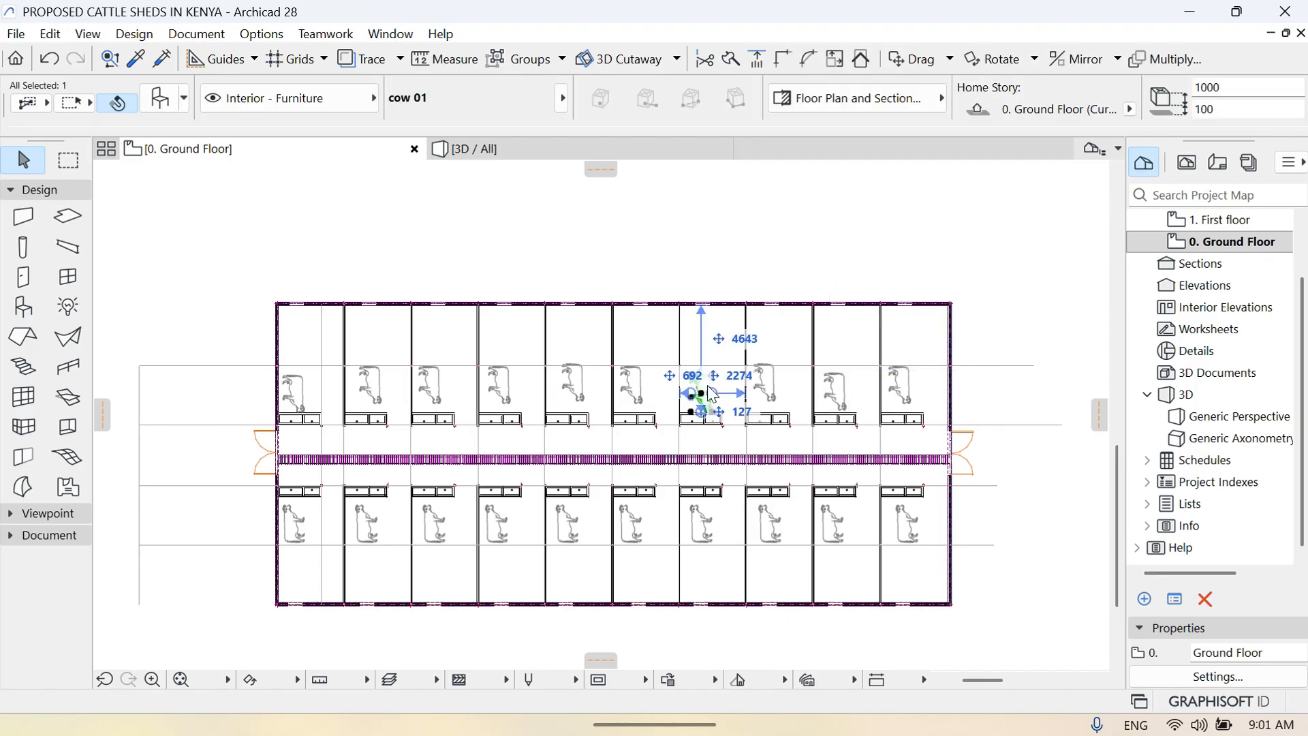
{"action": "key", "text": "Escape"}
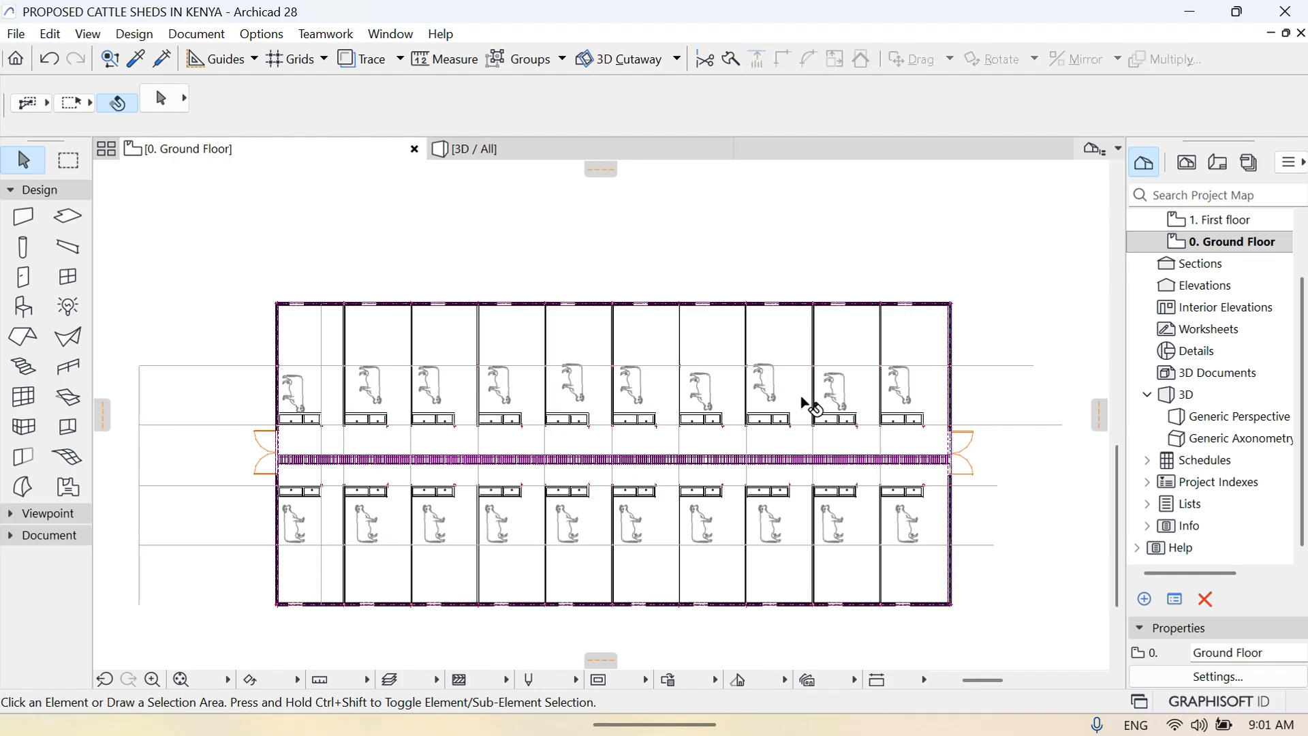
{"action": "left_click", "coordinate": [768, 387]}
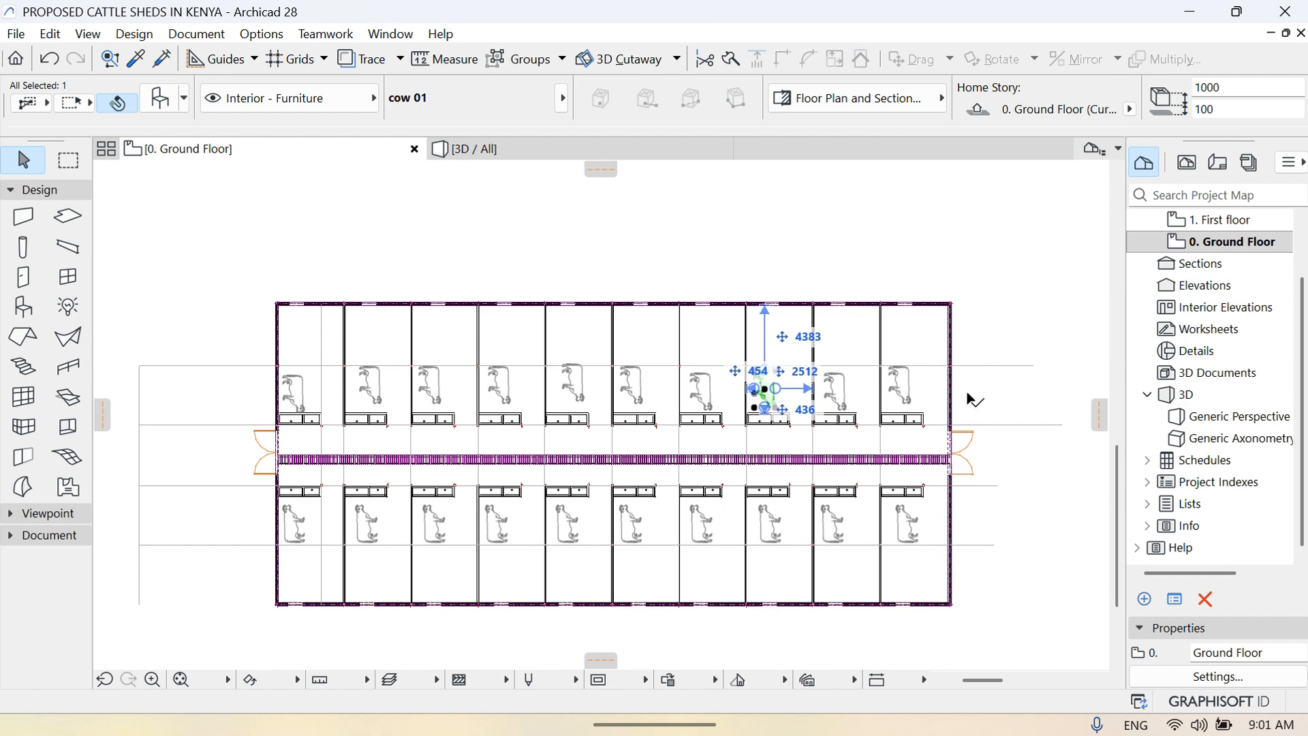
{"action": "key", "text": "Escape"}
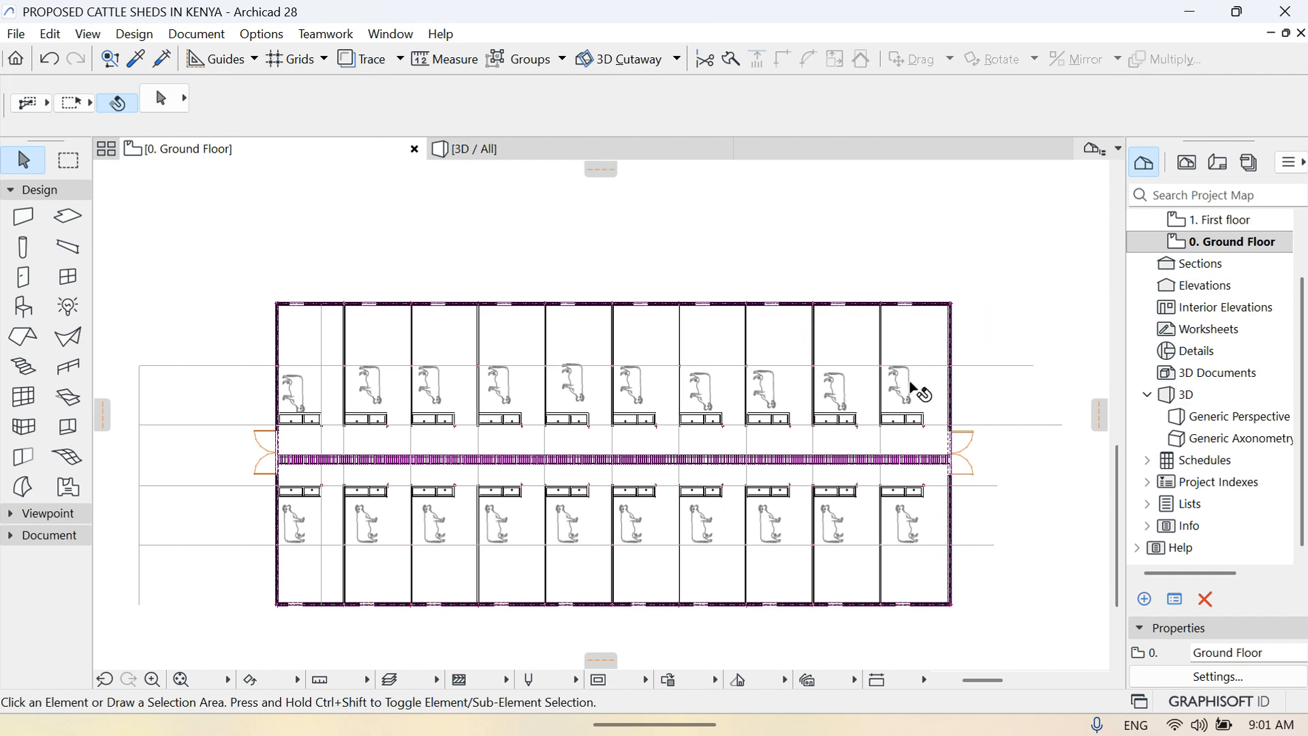
Nudge the cow in the tenth upper stall toward its trough until it is about 4450 mm from the upper wall
{"action": "left_click", "coordinate": [913, 384]}
{"action": "left_click", "coordinate": [1012, 380]}
{"action": "left_click", "coordinate": [909, 389]}
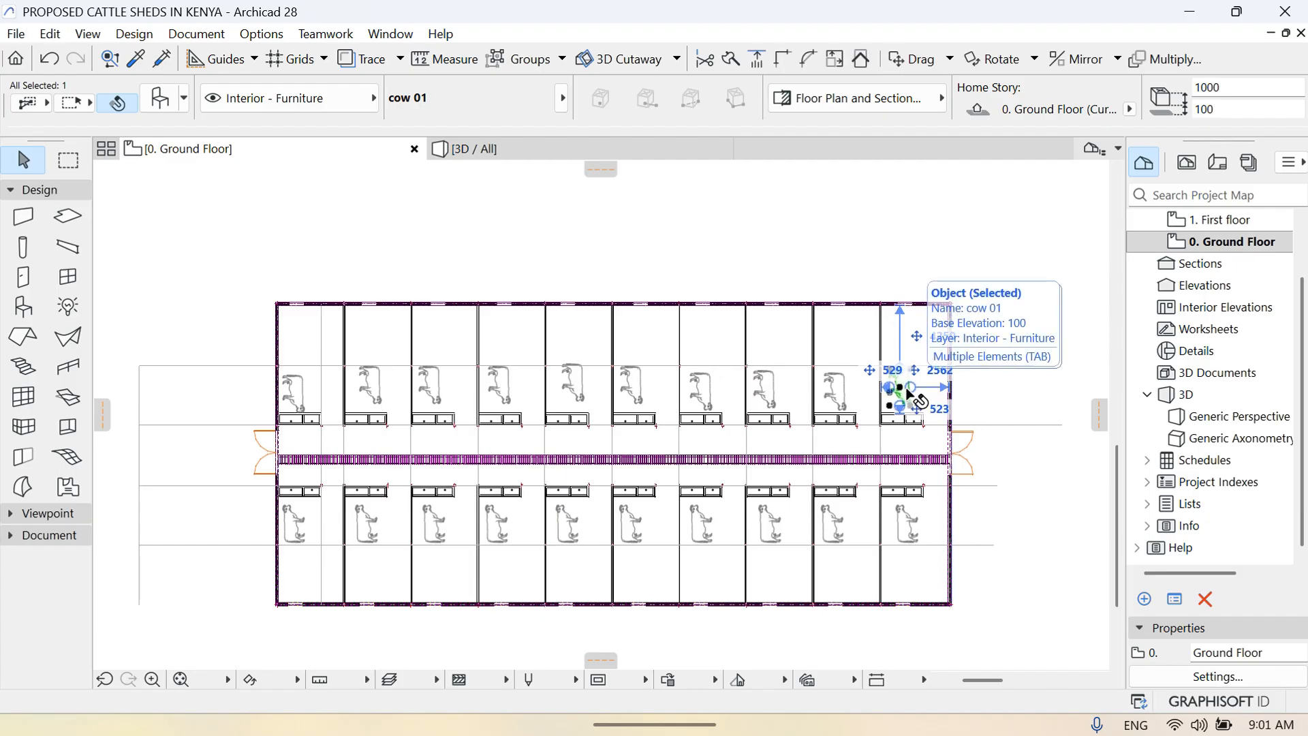
{"action": "left_click", "coordinate": [957, 383]}
{"action": "left_click", "coordinate": [903, 390]}
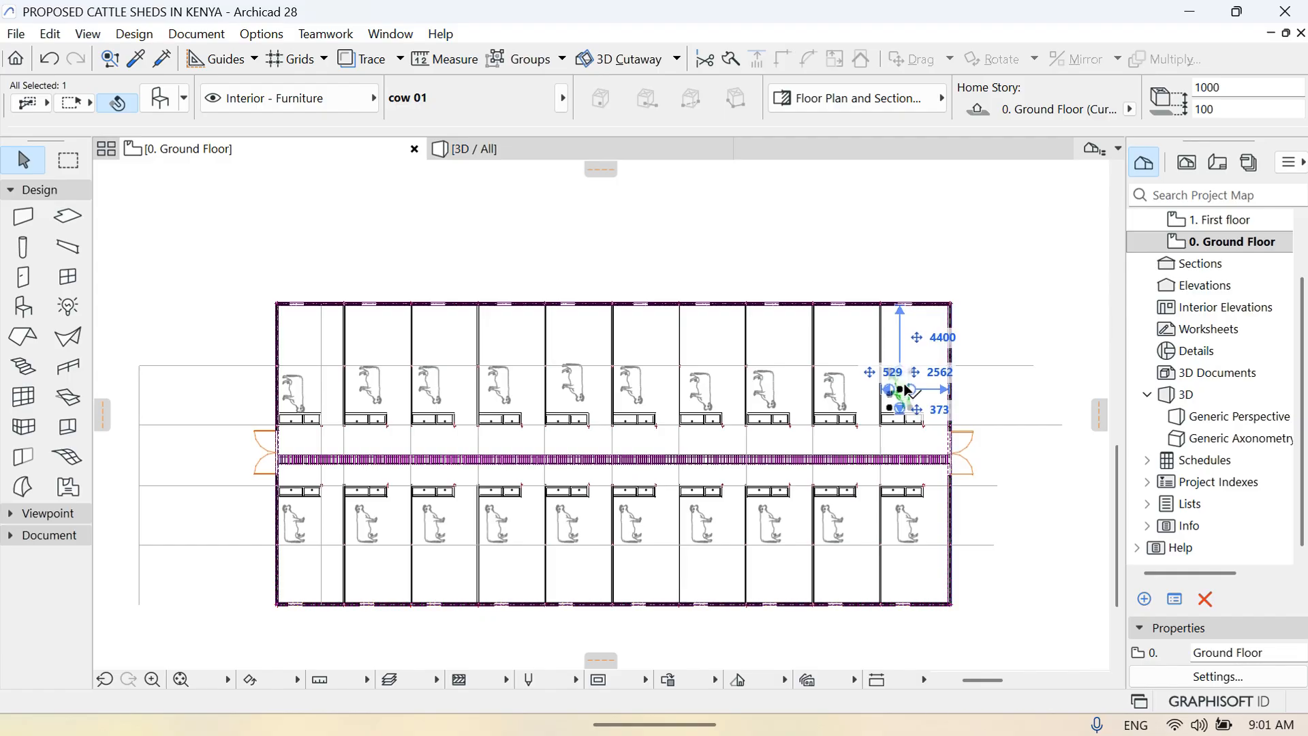
{"action": "left_click", "coordinate": [989, 402]}
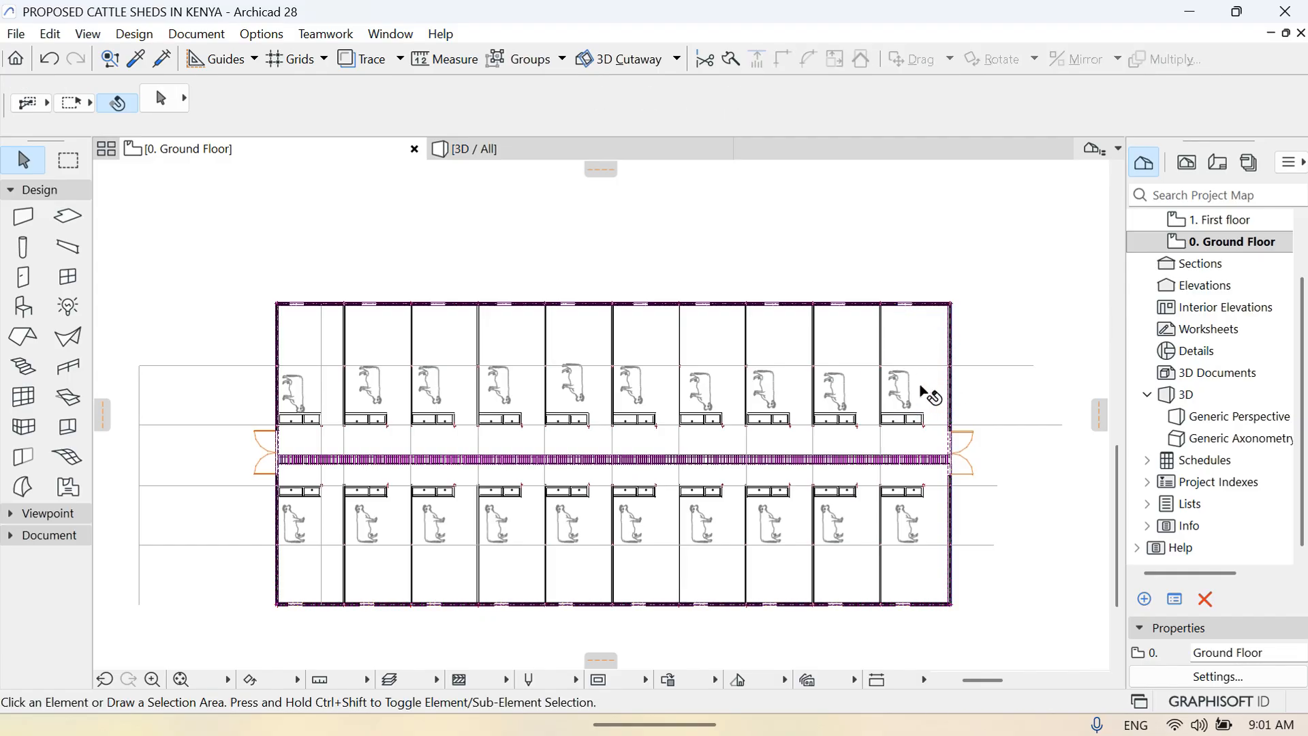
{"action": "left_click", "coordinate": [914, 388]}
{"action": "left_click", "coordinate": [1014, 395]}
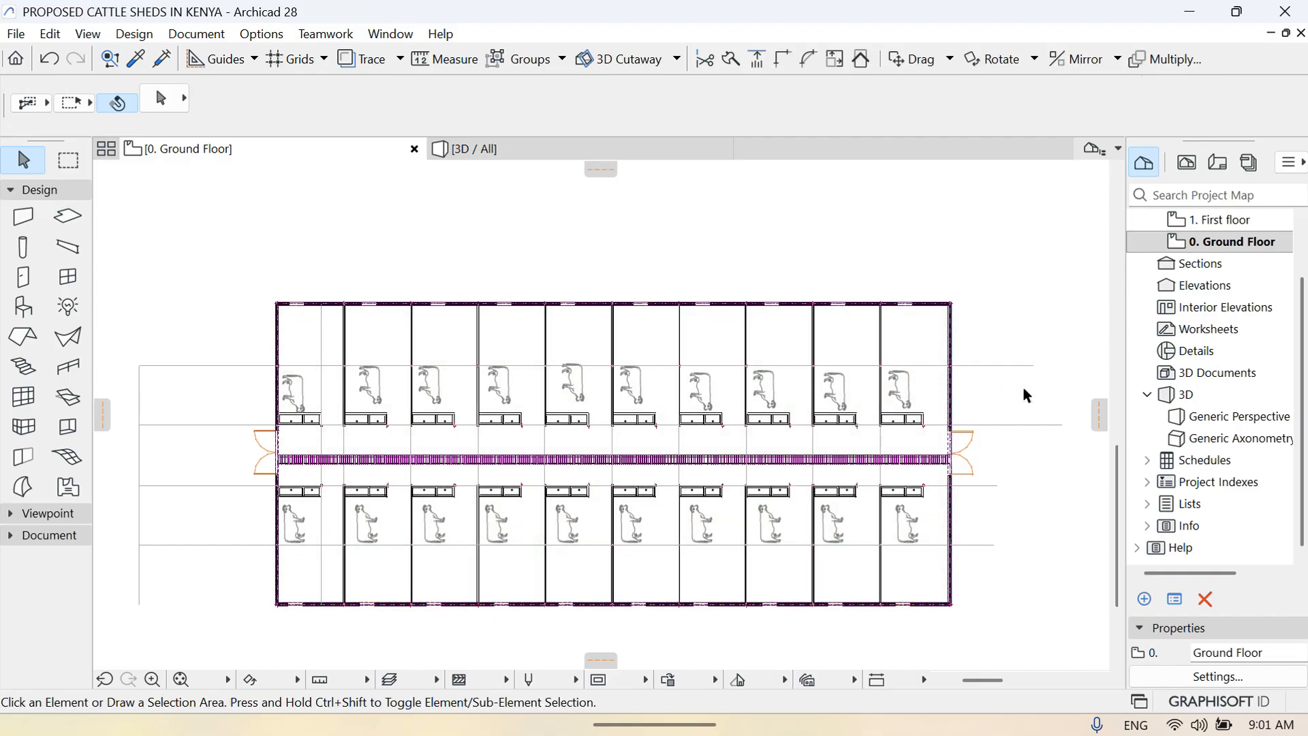
{"action": "left_click", "coordinate": [909, 398]}
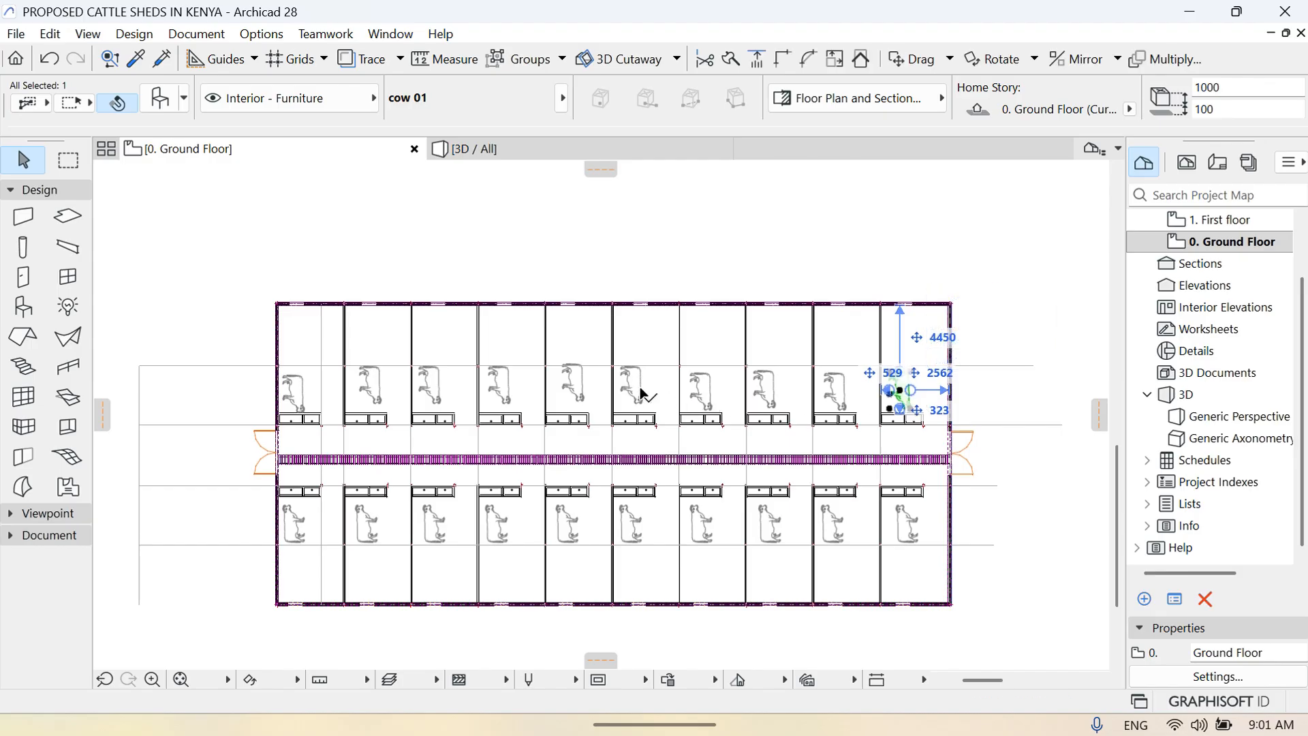
{"action": "left_click", "coordinate": [703, 247]}
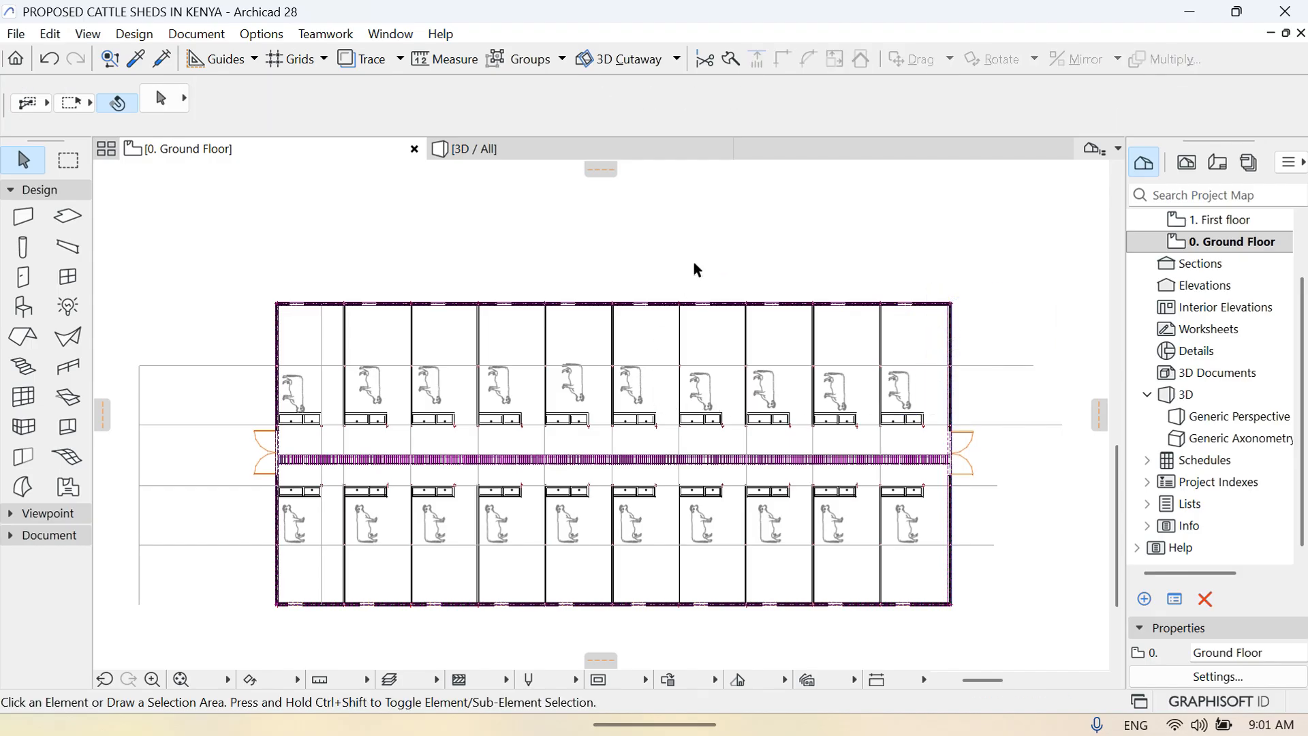
Nudge the cow in the sixth upper stall toward its trough, level with the cows in the stalls beyond it
{"action": "left_click", "coordinate": [647, 406]}
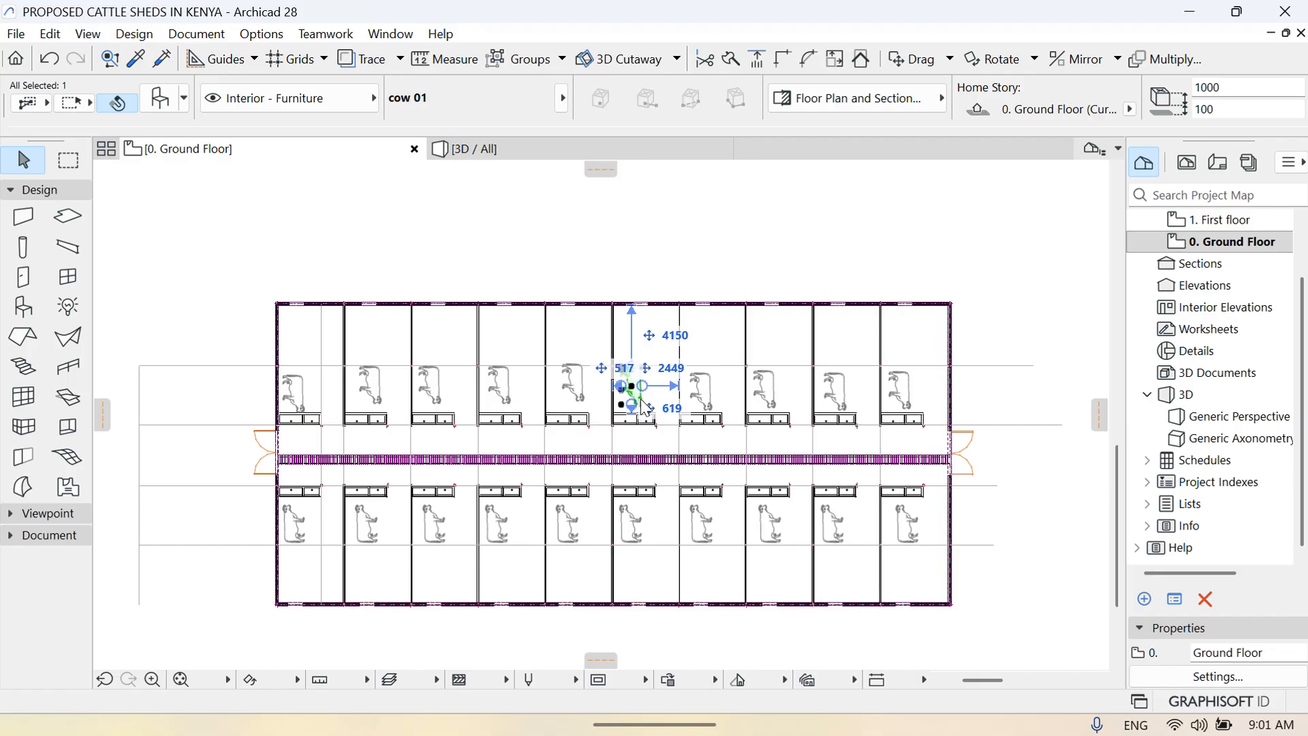
{"action": "key", "text": "shift+Down"}
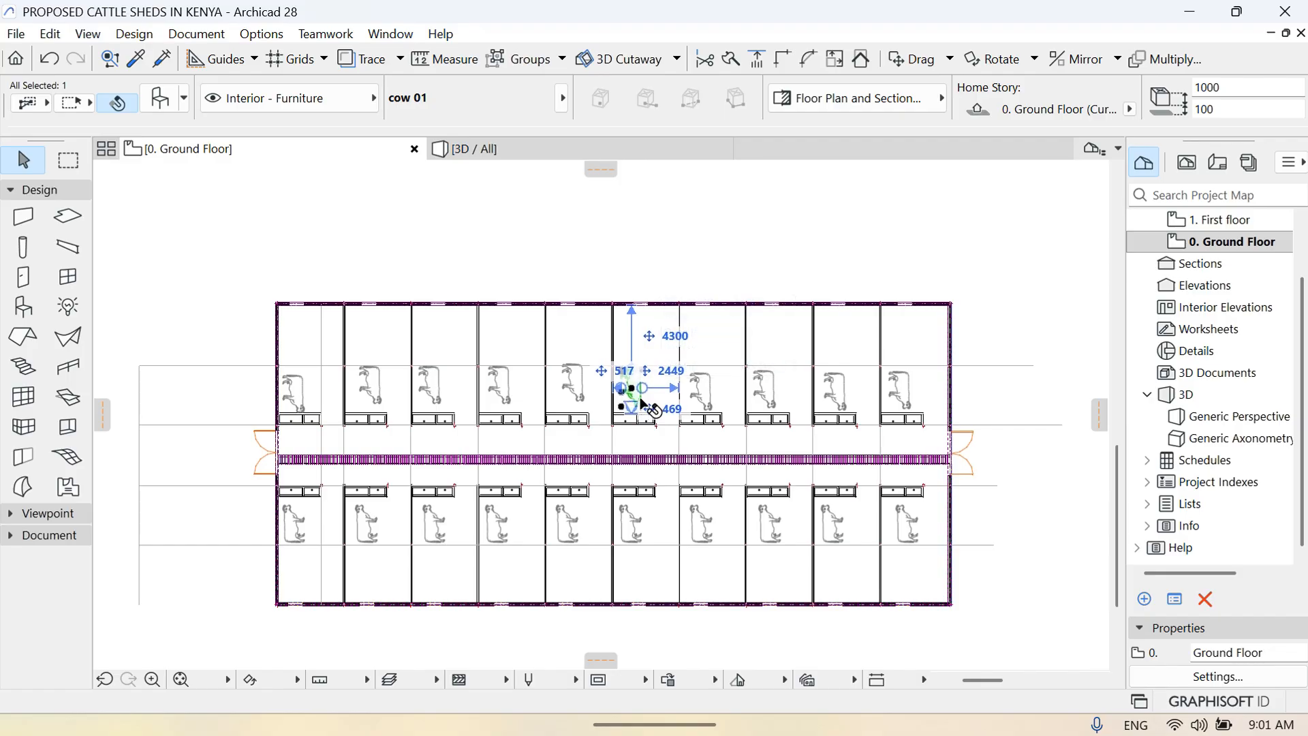
{"action": "left_click", "coordinate": [603, 359]}
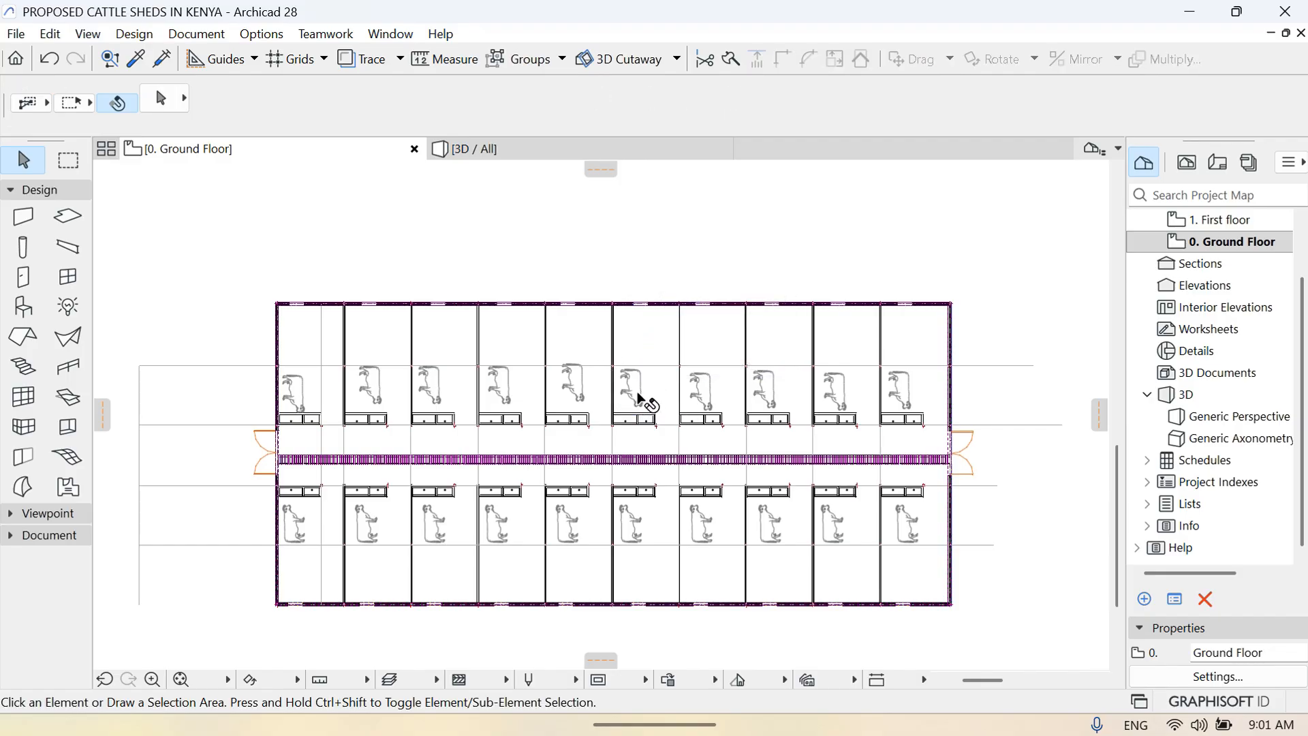
{"action": "left_click", "coordinate": [641, 400]}
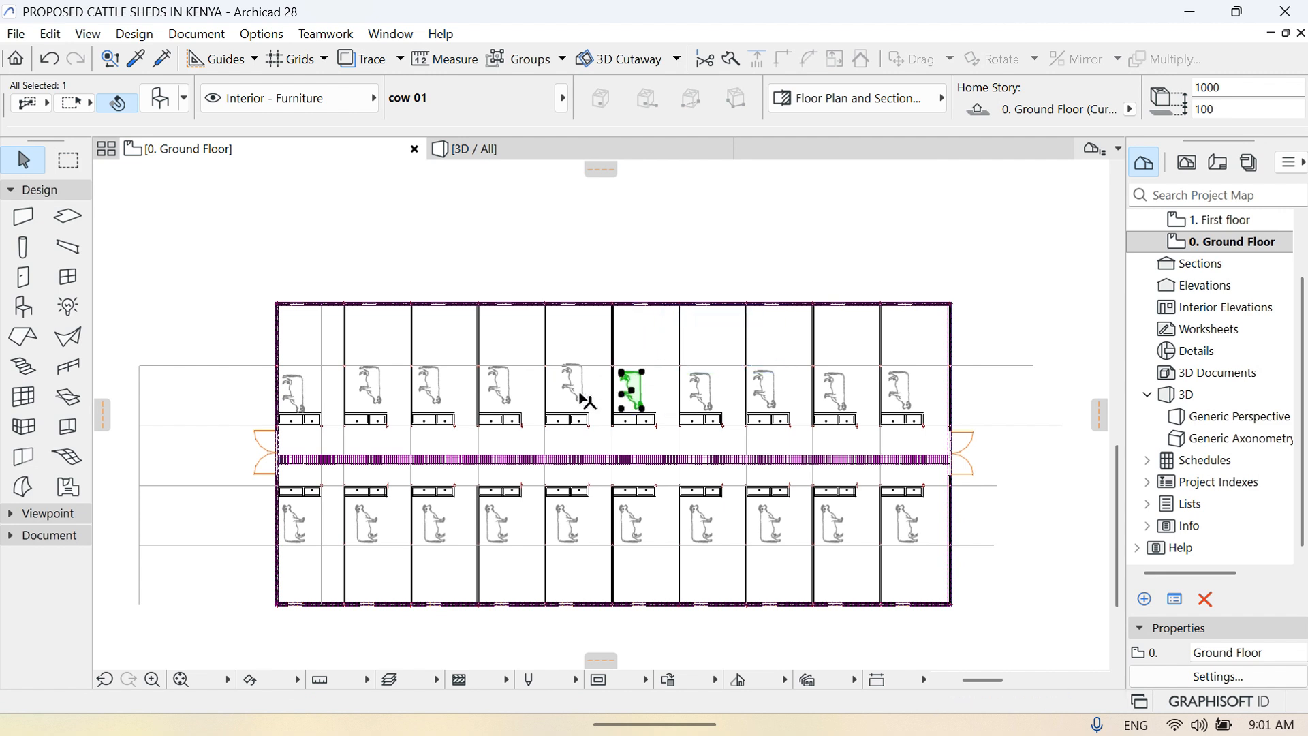
Shift the cow in the fifth upper stall toward its trough and sideways to about 748 mm from the partition shared with the fourth stall
{"action": "left_click", "coordinate": [594, 399]}
{"action": "left_click", "coordinate": [587, 400]}
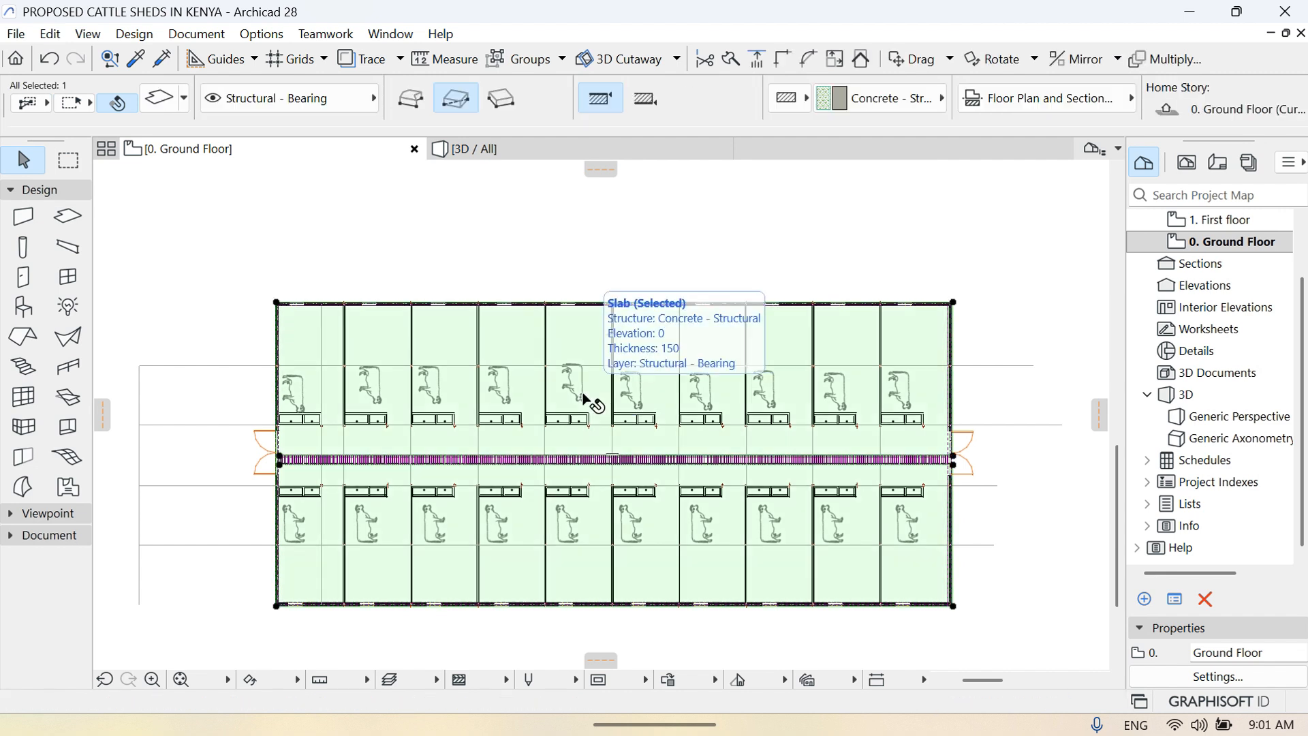
{"action": "left_click", "coordinate": [648, 234]}
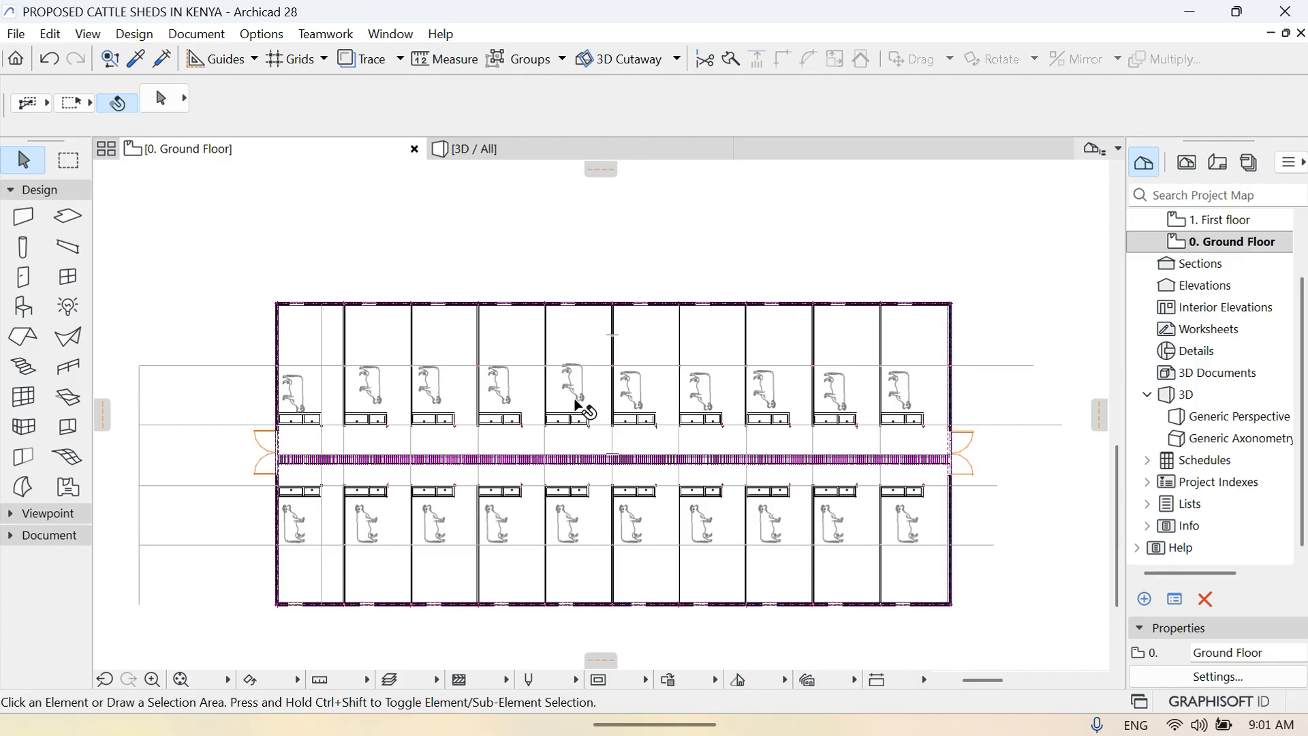
{"action": "left_click", "coordinate": [576, 403]}
{"action": "left_click", "coordinate": [587, 389]}
{"action": "left_click", "coordinate": [582, 398]}
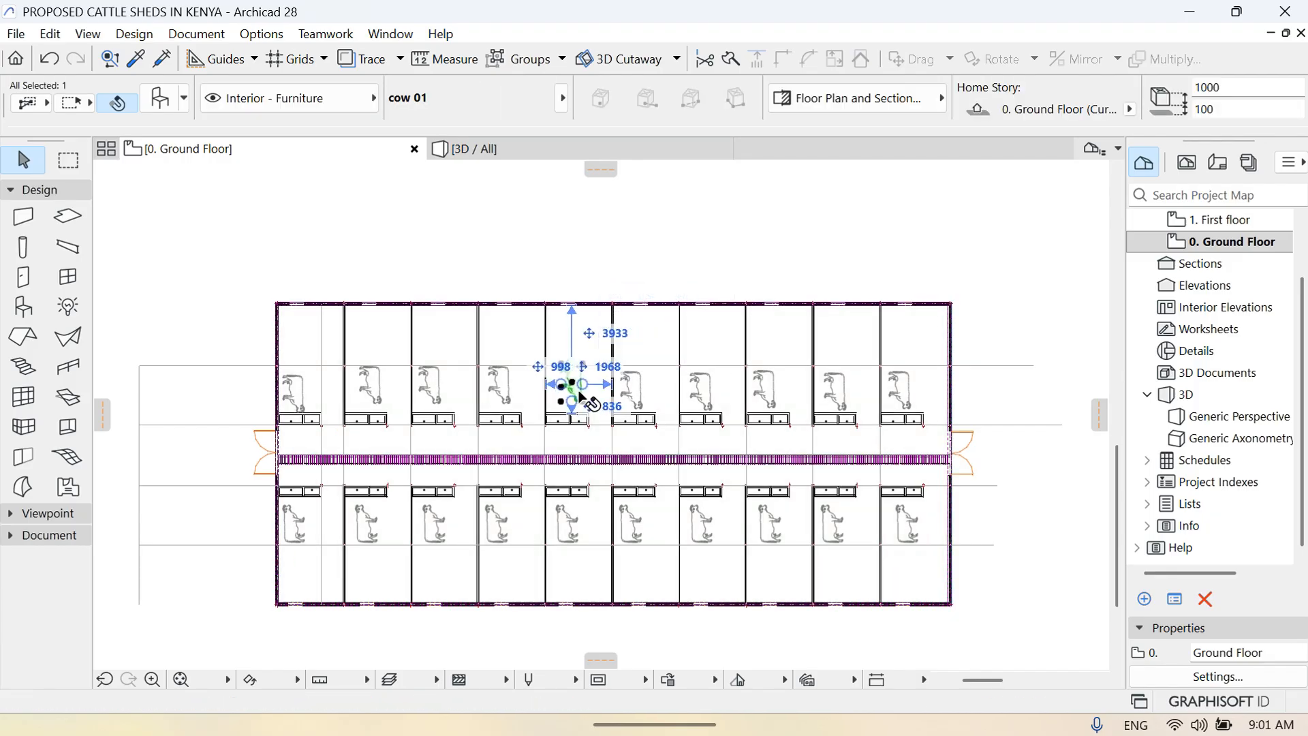
{"action": "key", "text": "shift+Left"}
{"action": "key", "text": "shift+Left"}
{"action": "key", "text": "shift+Down"}
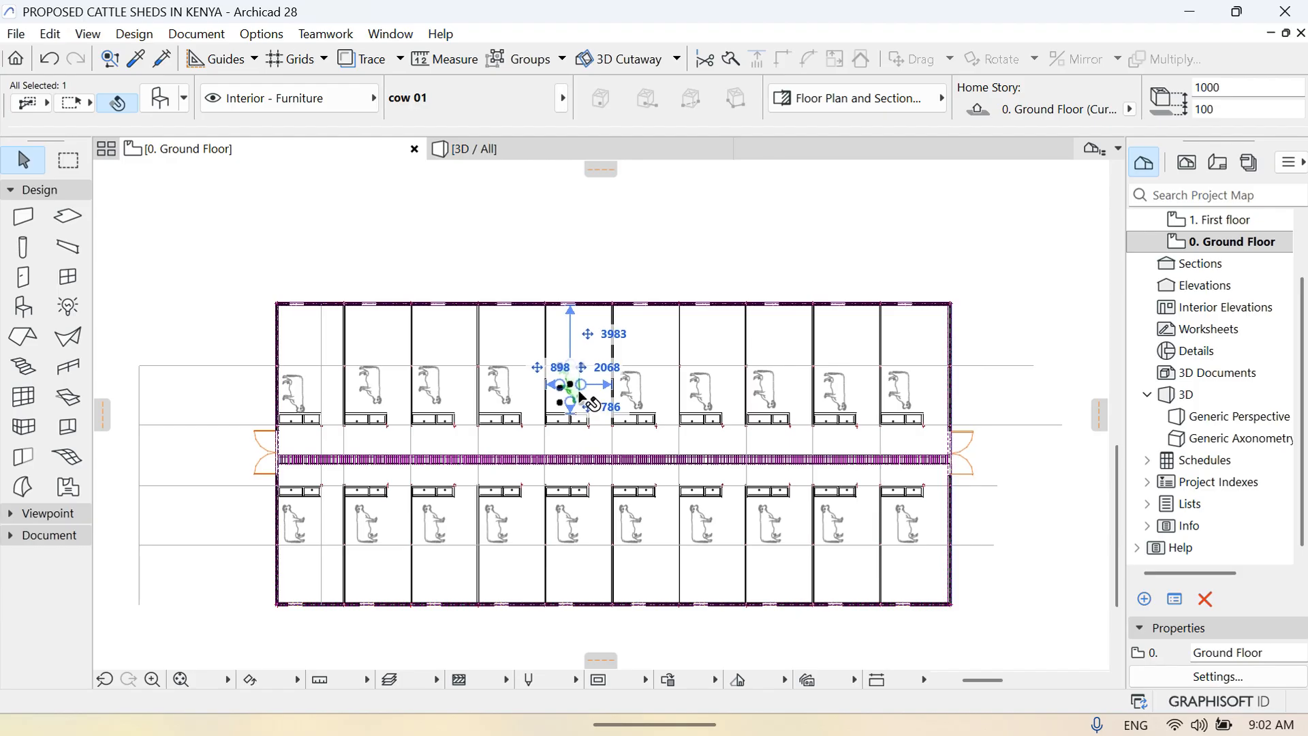
{"action": "key", "text": "shift+Down"}
{"action": "key", "text": "shift+Down"}
{"action": "key", "text": "shift+Down"}
{"action": "key", "text": "shift+Left"}
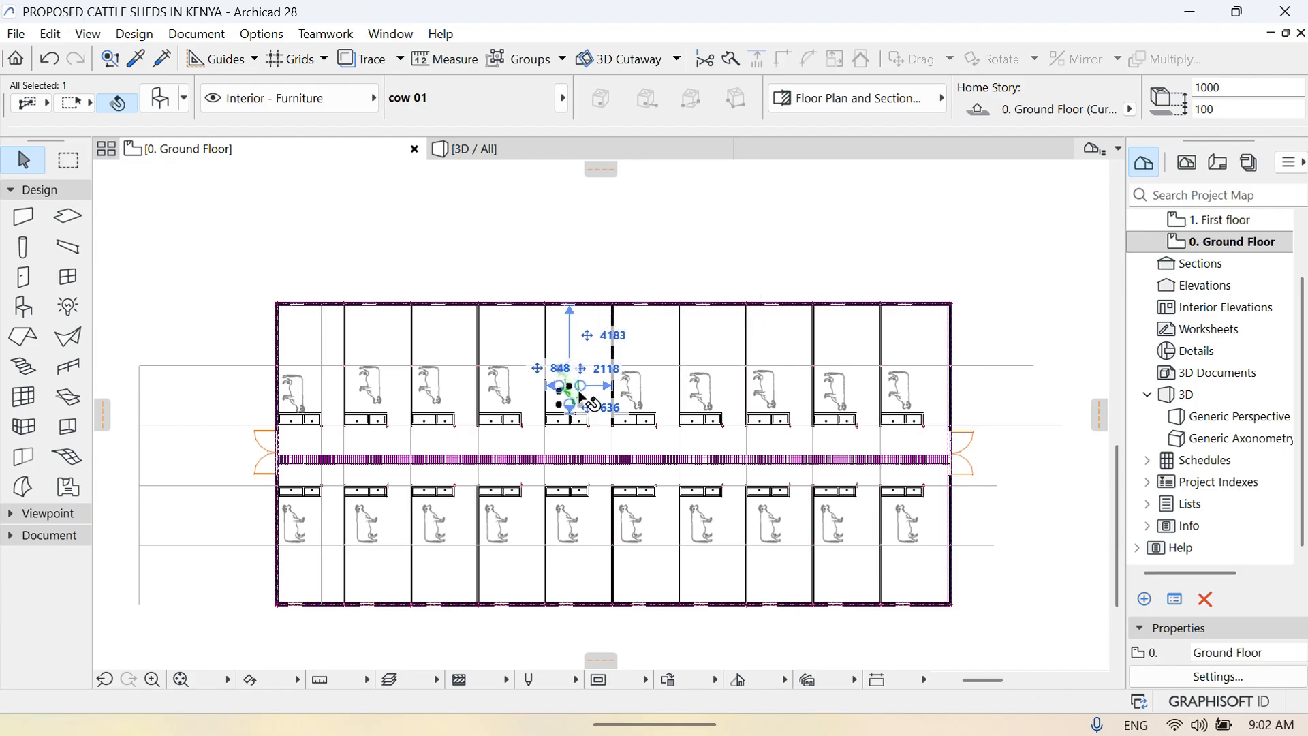
{"action": "key", "text": "shift+Left"}
{"action": "key", "text": "shift+Left"}
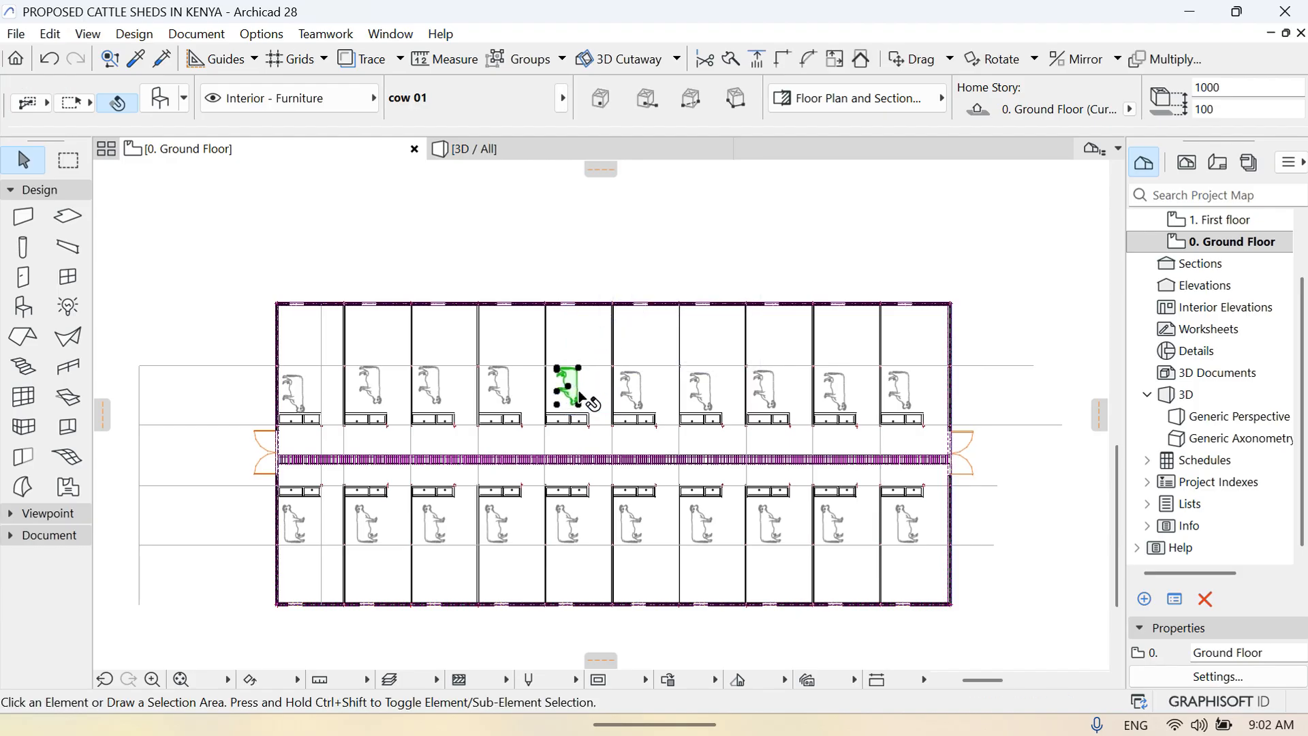
Nudge the fifth upper stall's cow closer to its trough, about 4433 mm from the upper wall, and clear the selection
{"action": "left_click", "coordinate": [579, 400]}
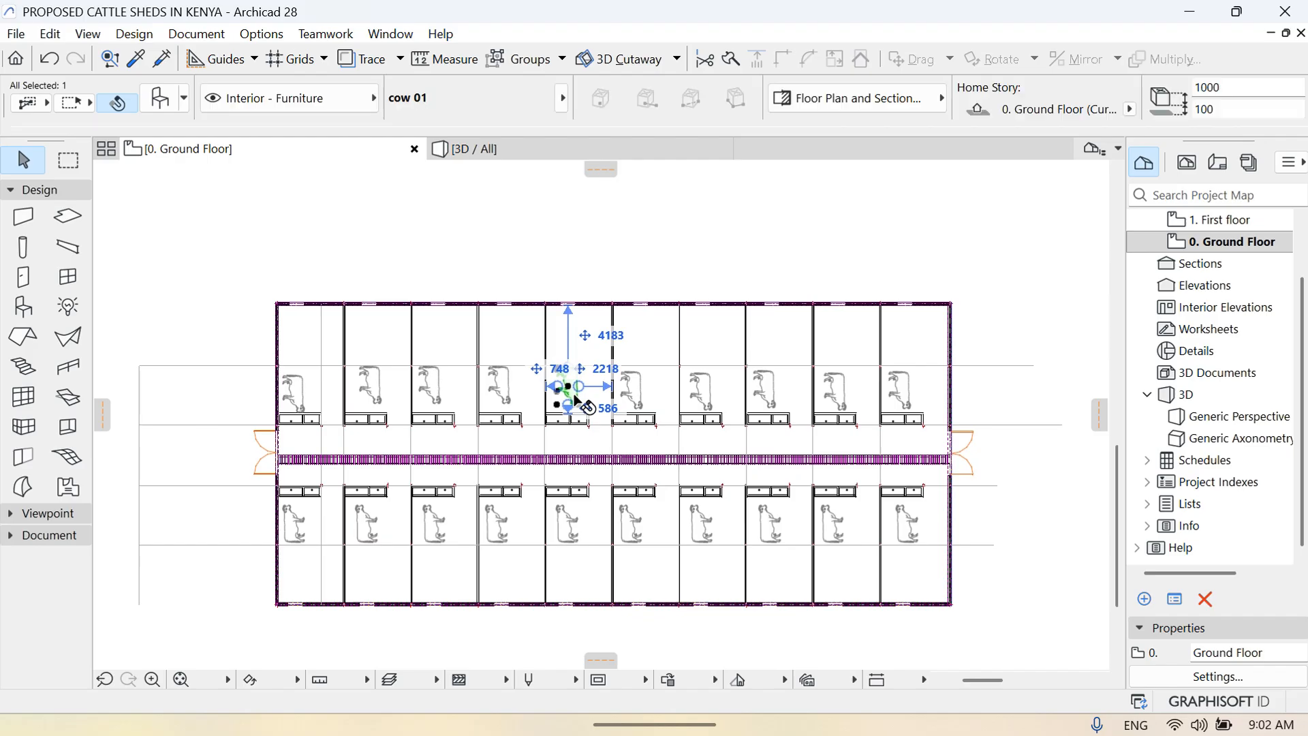
{"action": "key", "text": "shift+Down"}
{"action": "key", "text": "shift+Down"}
{"action": "key", "text": "shift+Down"}
{"action": "key", "text": "shift+Down"}
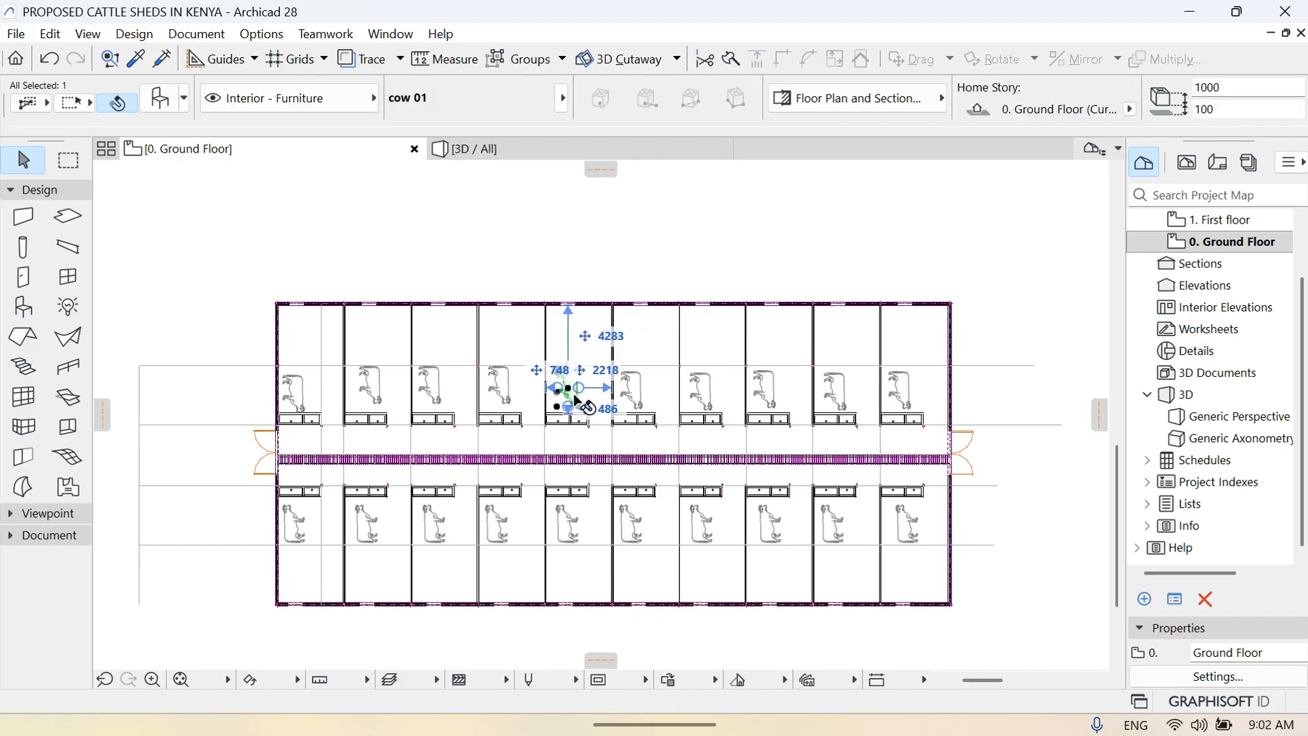
{"action": "key", "text": "shift+Down"}
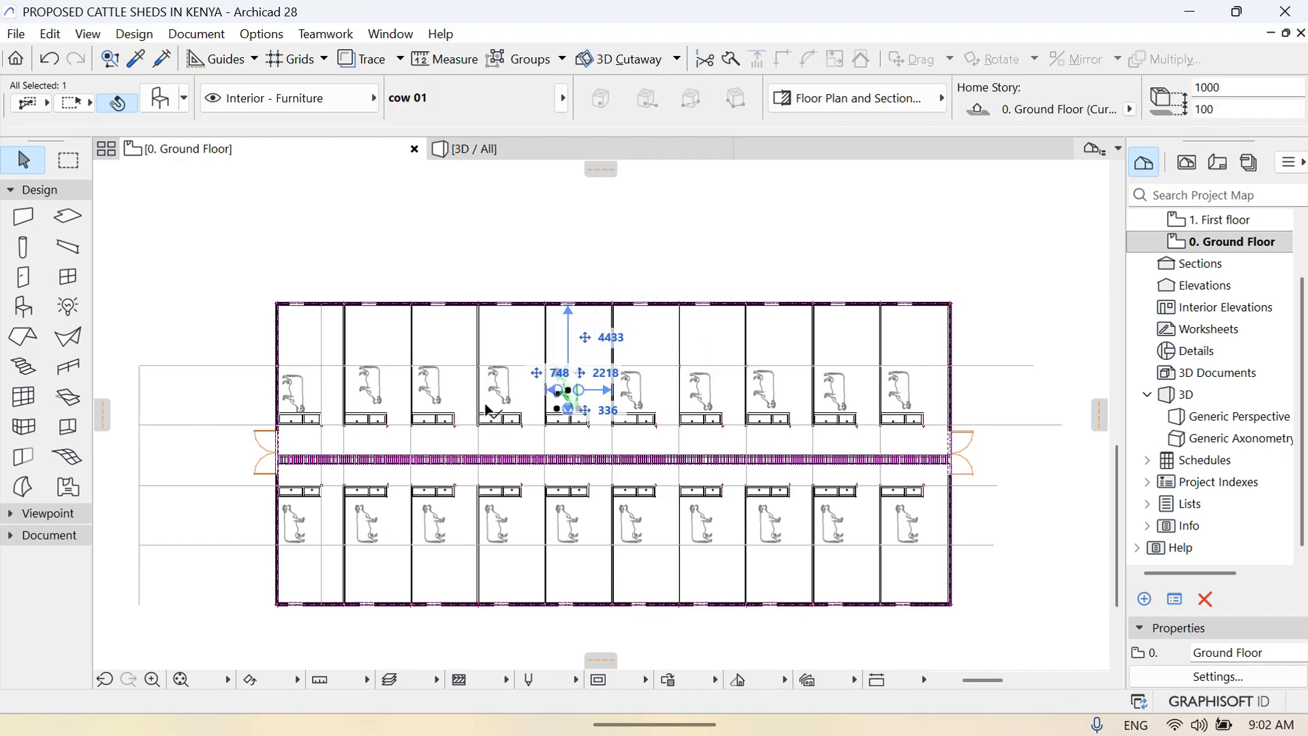
{"action": "left_click", "coordinate": [502, 402]}
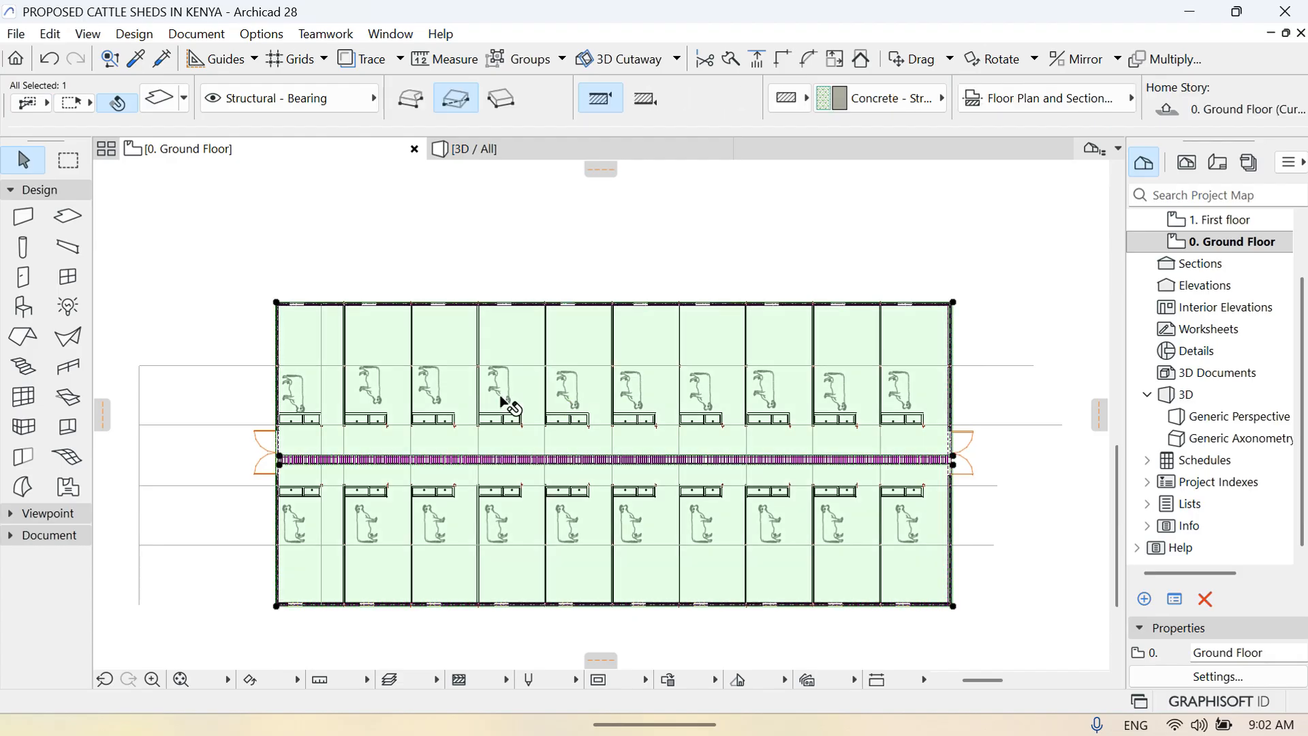
{"action": "left_click", "coordinate": [642, 244]}
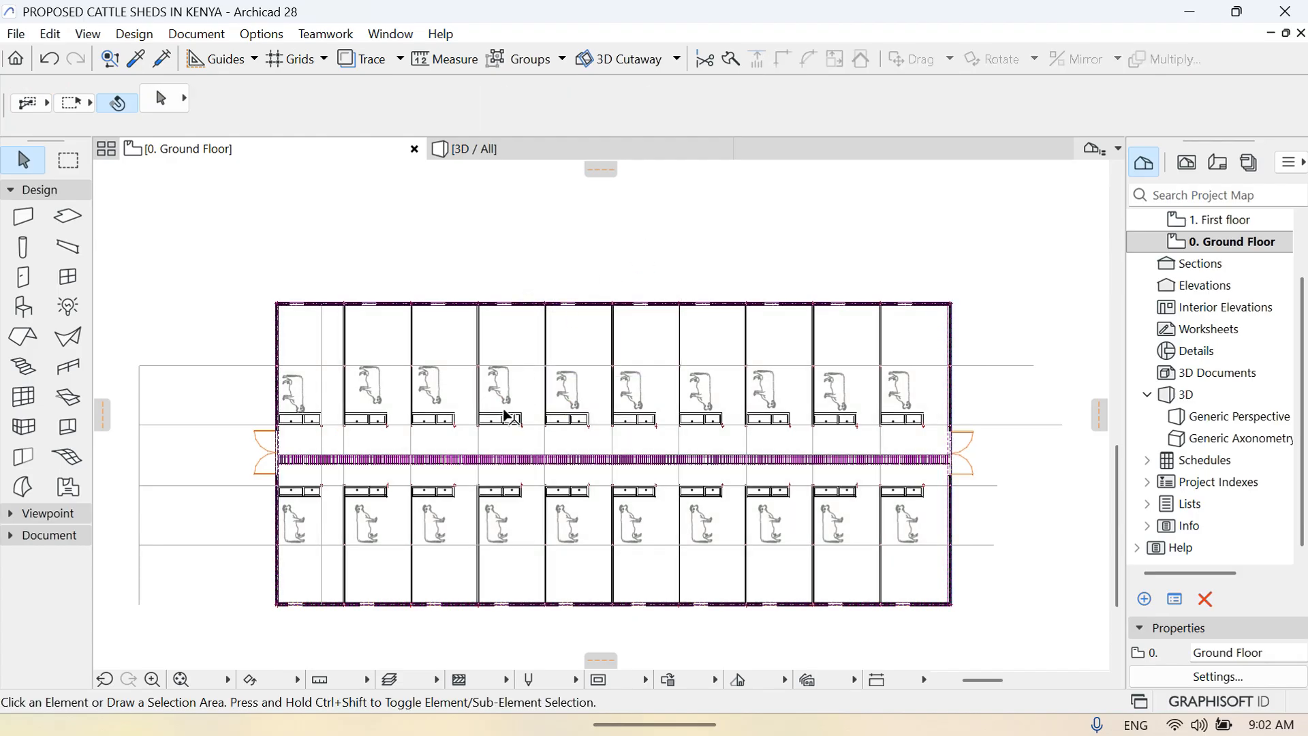
Nudge the fourth upper stall's cow toward its trough and sideways, about 4250 mm from the upper wall and 598 mm from the partition shared with the third stall
{"action": "left_click", "coordinate": [508, 403]}
{"action": "key", "text": "shift+Down"}
{"action": "key", "text": "shift+Down"}
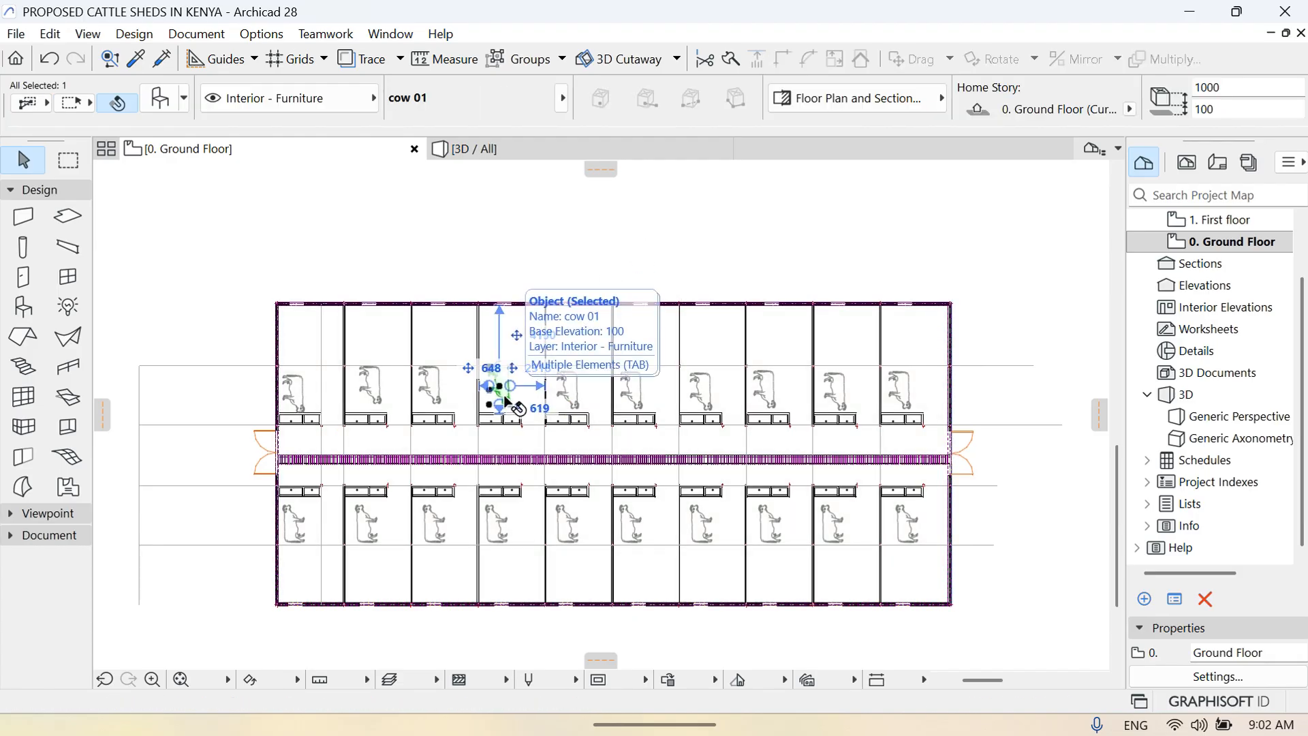
{"action": "key", "text": "shift+Down"}
{"action": "key", "text": "shift+Left"}
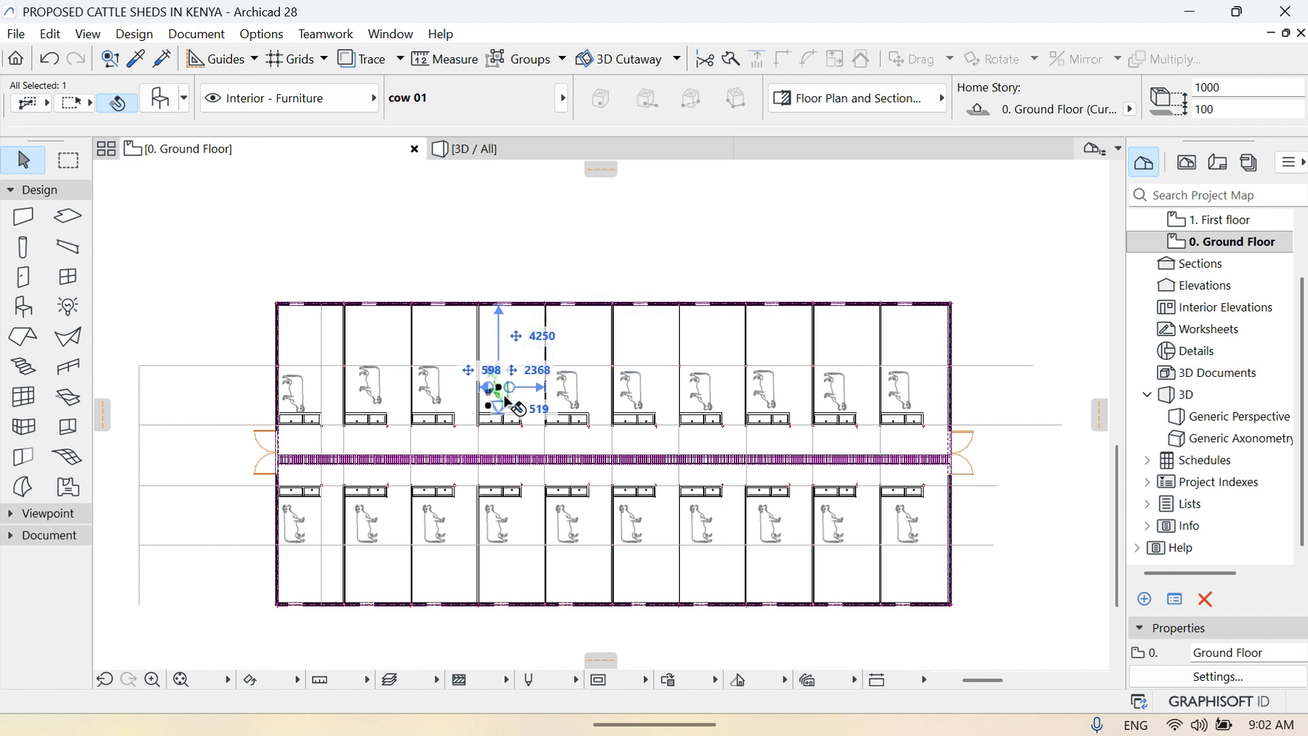
Move the third upper stall's cow slightly toward its trough, about 4200 mm from the upper wall
{"action": "left_click", "coordinate": [439, 402]}
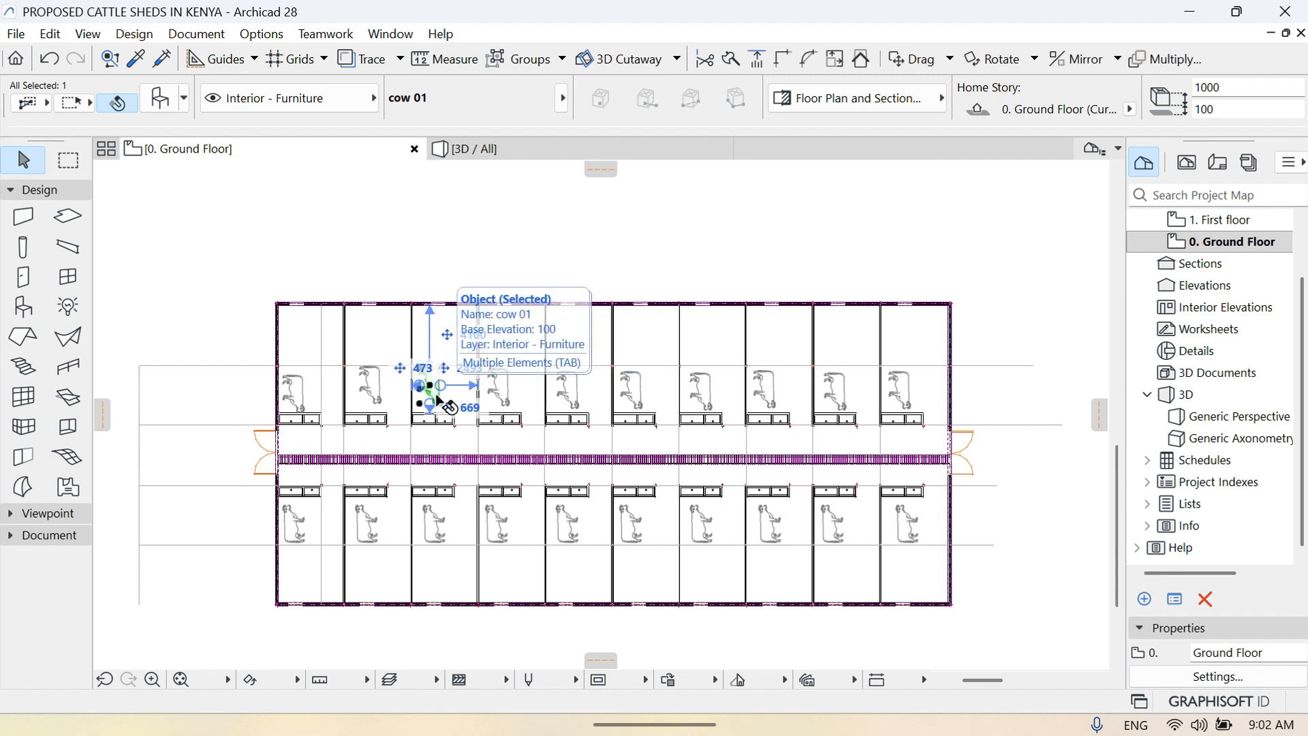
{"action": "left_click", "coordinate": [440, 402]}
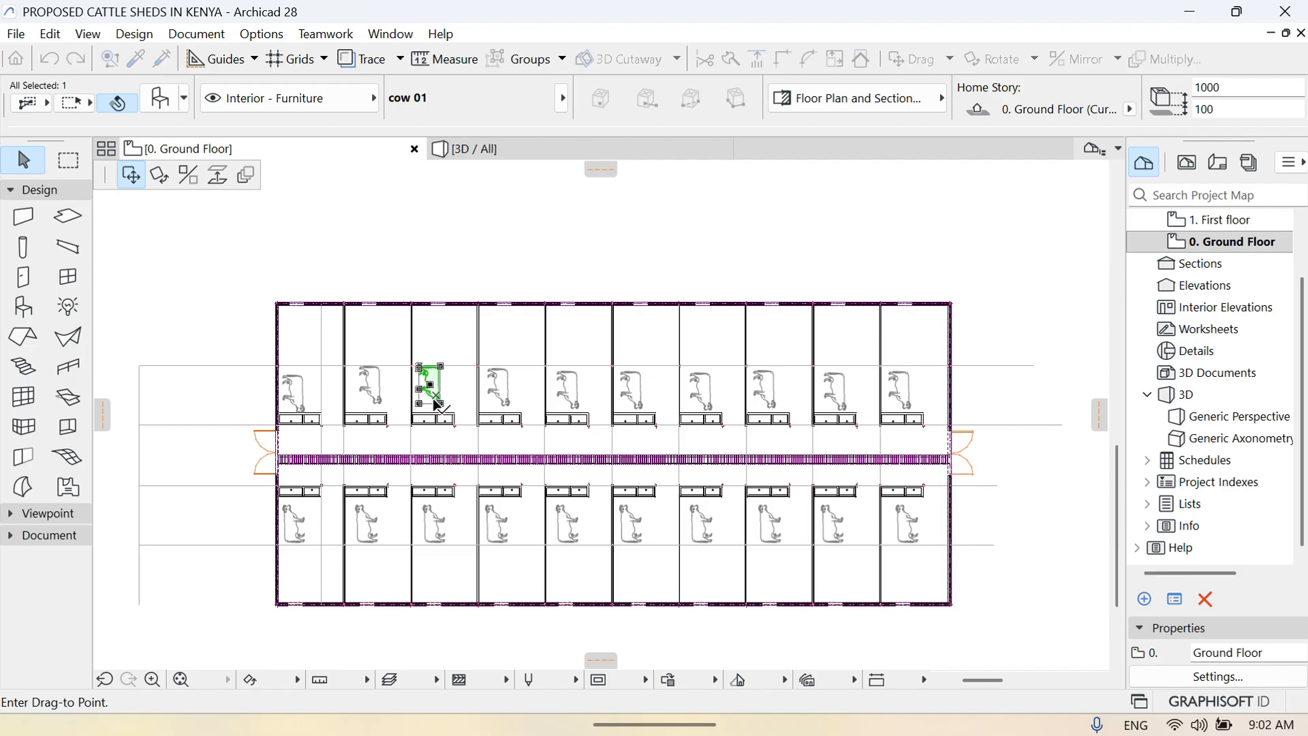
{"action": "left_click", "coordinate": [438, 404]}
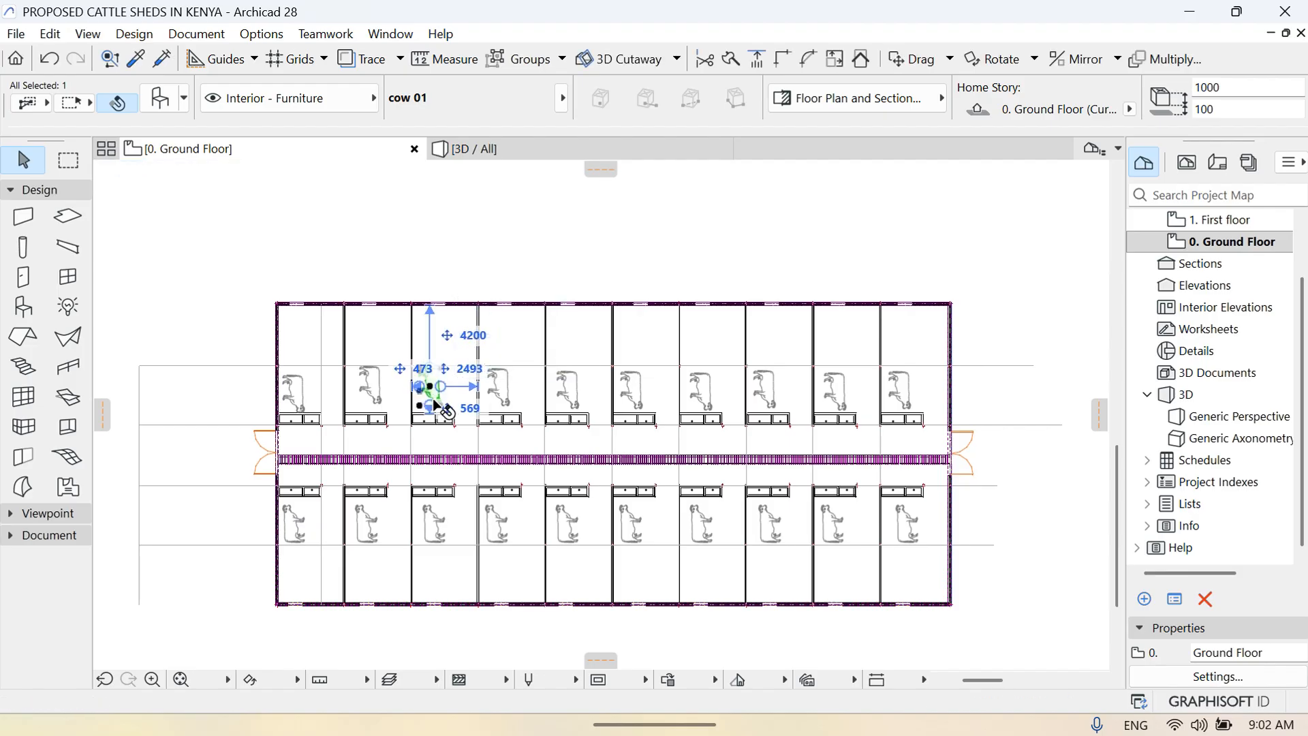
Nudge the second upper stall's cow to about 4250 mm from the upper wall and 936 mm from the partition shared with the first stall
{"action": "left_click_drag", "start_coordinate": [438, 407], "coordinate": [382, 402]}
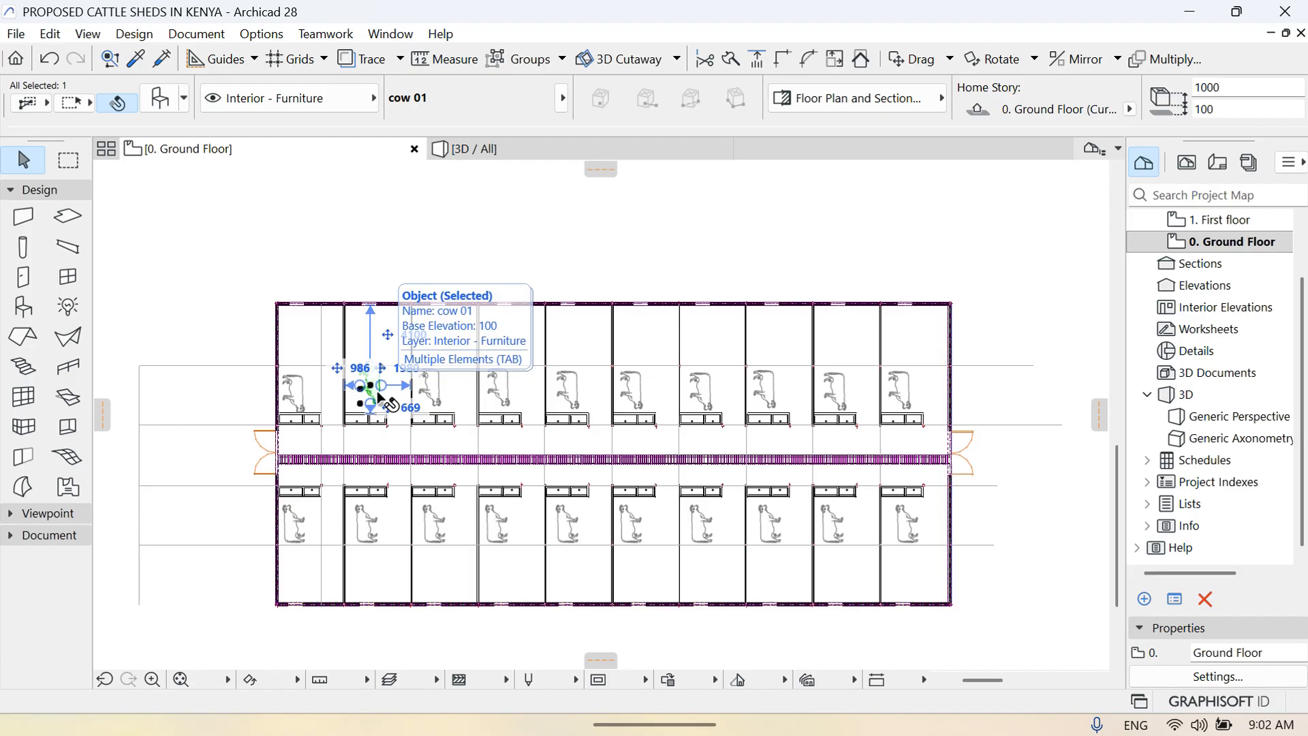
{"action": "key", "text": "shift+Down"}
{"action": "key", "text": "shift+Down"}
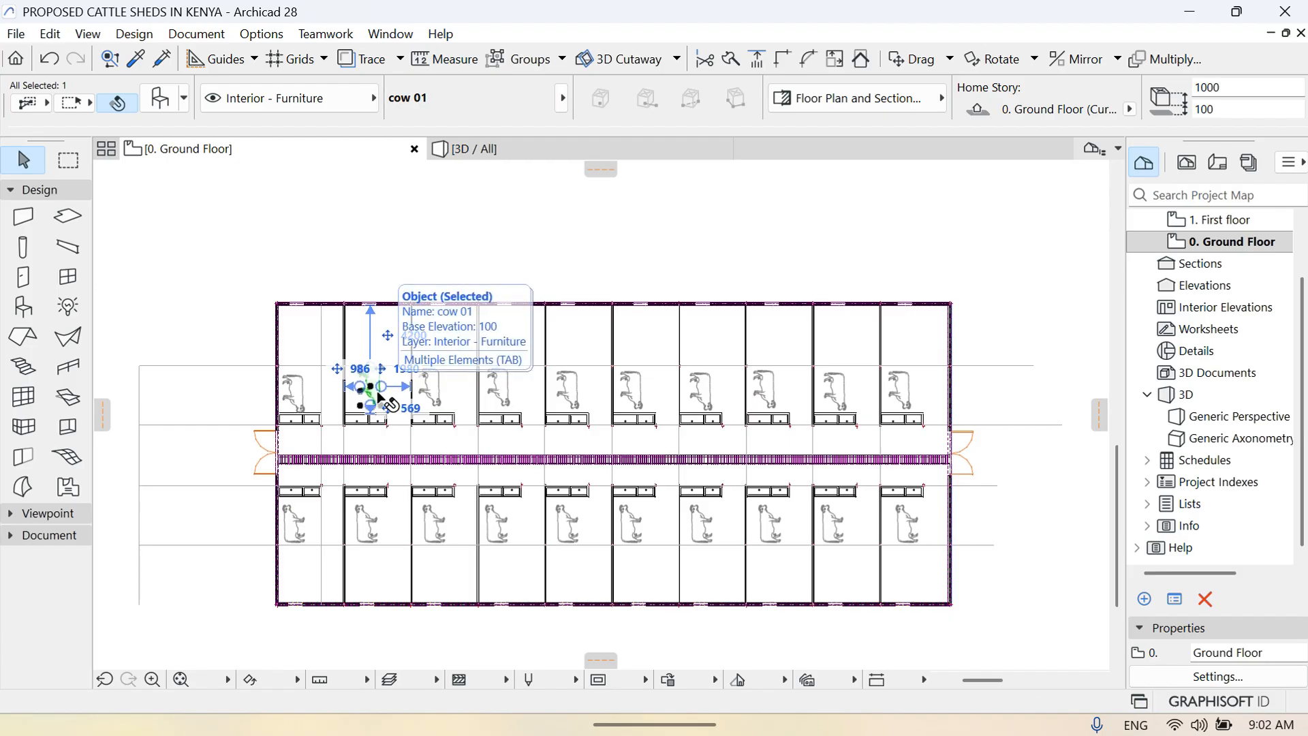
{"action": "key", "text": "shift+Down"}
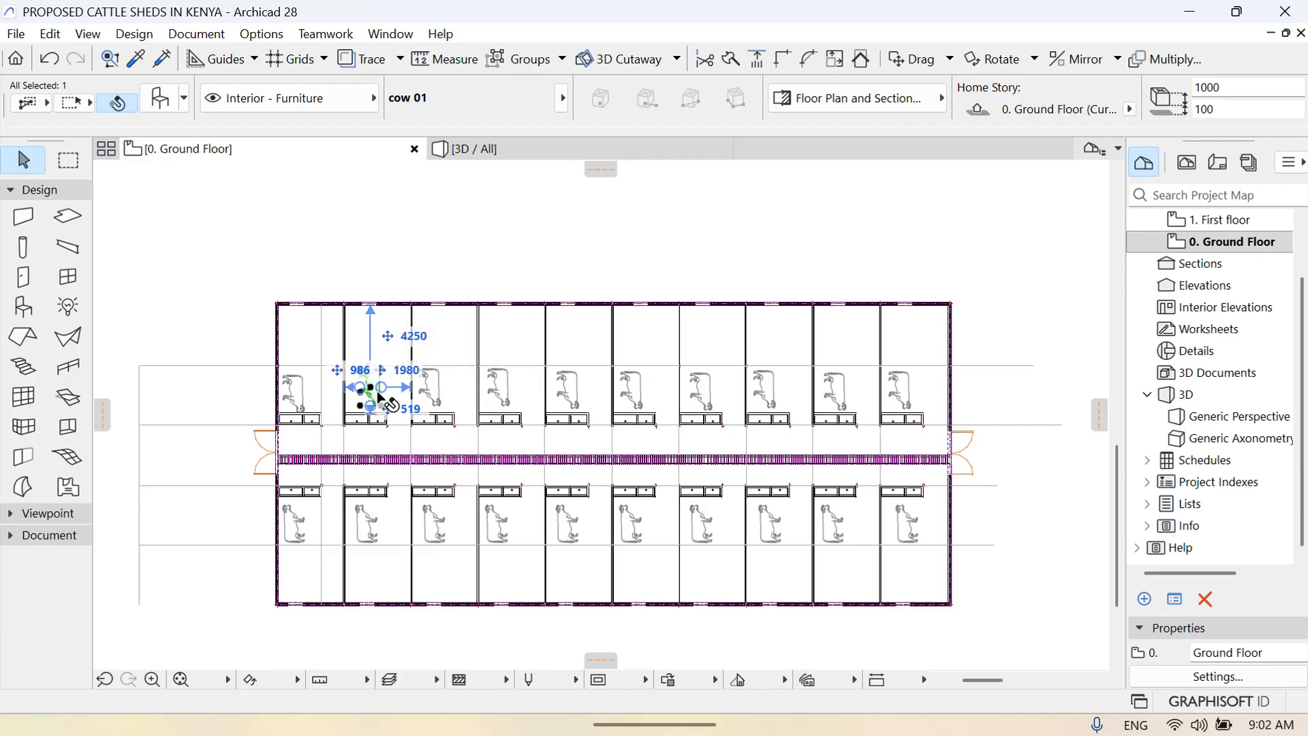
{"action": "key", "text": "shift+Left"}
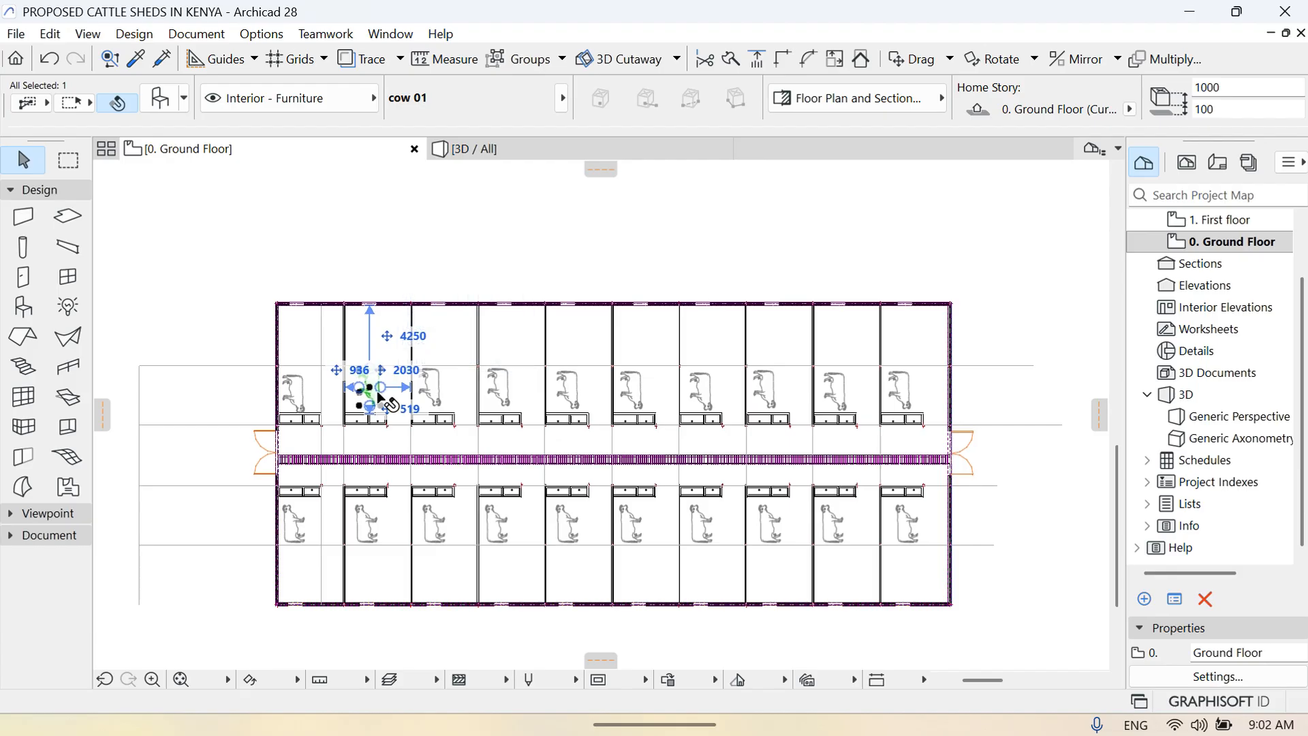
{"action": "left_click", "coordinate": [310, 396]}
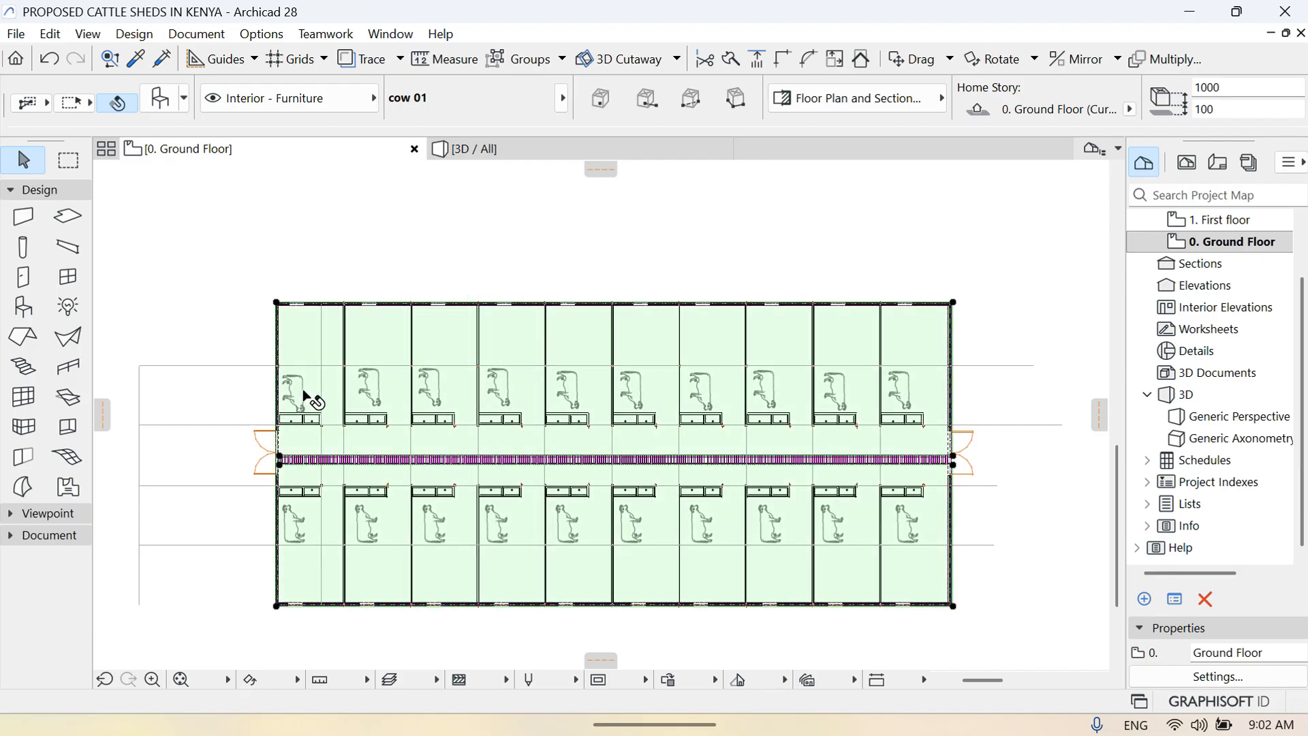
{"action": "left_click", "coordinate": [437, 269]}
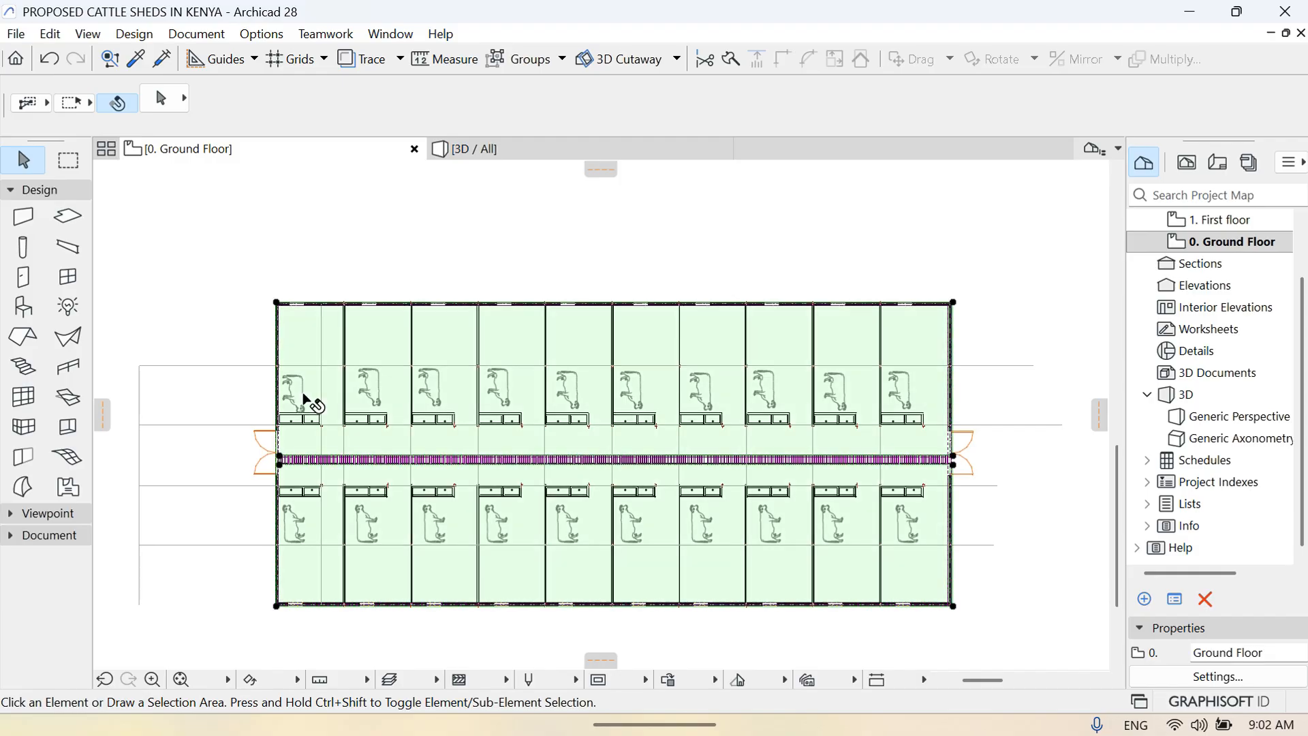
{"action": "left_click", "coordinate": [230, 276]}
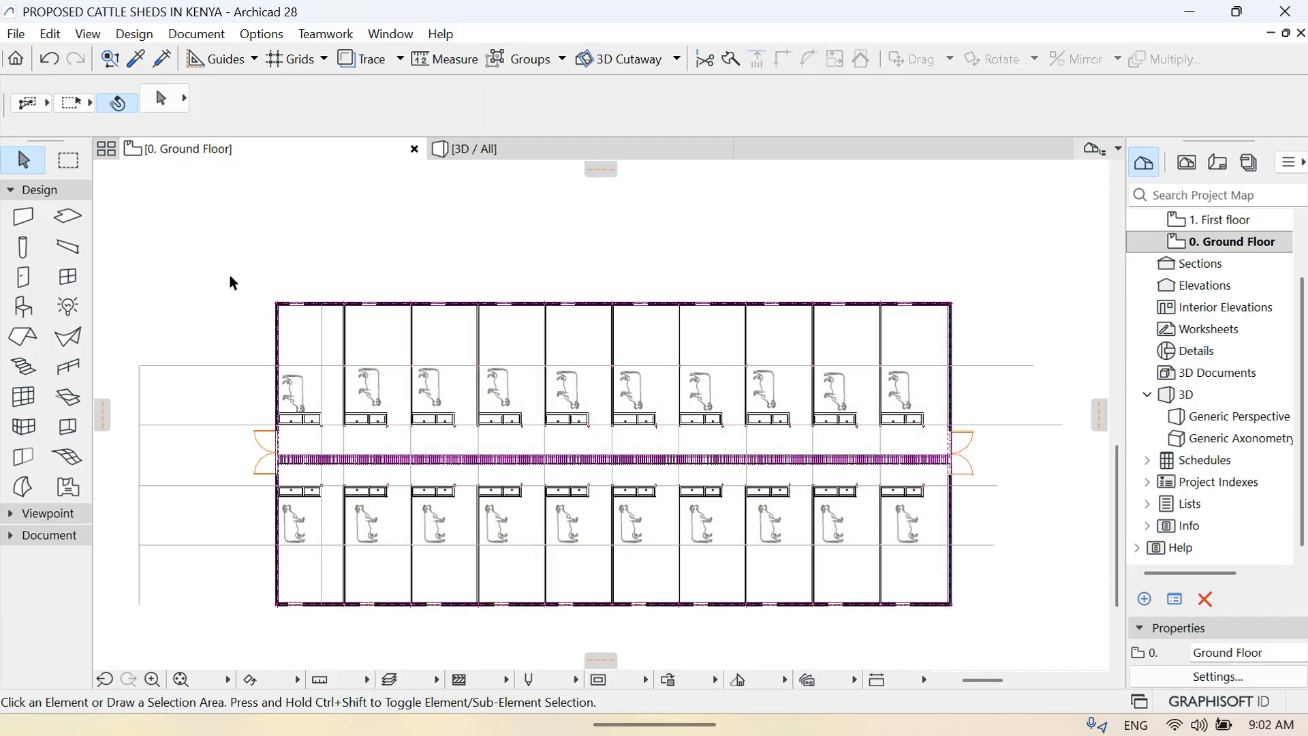
Shift the first upper stall's cow away from its trough to about 4493 mm from the upper wall, and clear the selection
{"action": "left_click", "coordinate": [307, 395]}
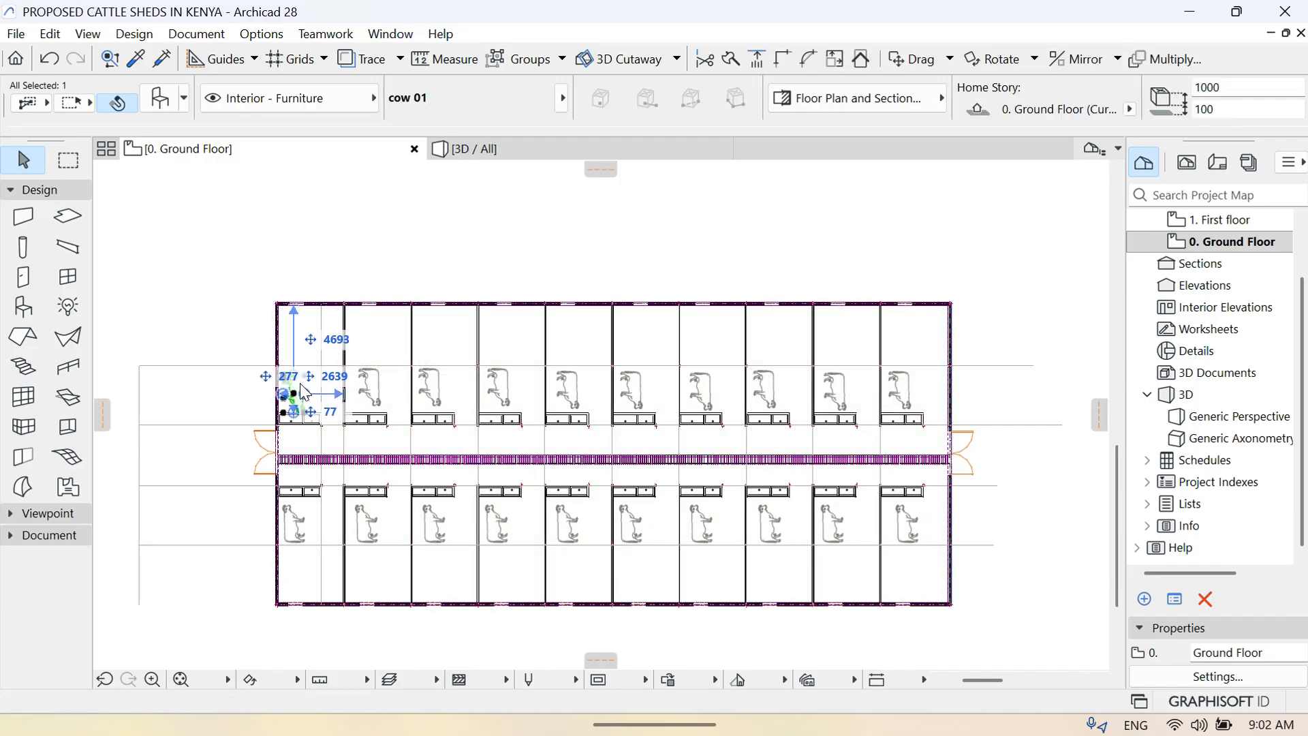
{"action": "key", "text": "shift+Up"}
{"action": "key", "text": "shift+Up"}
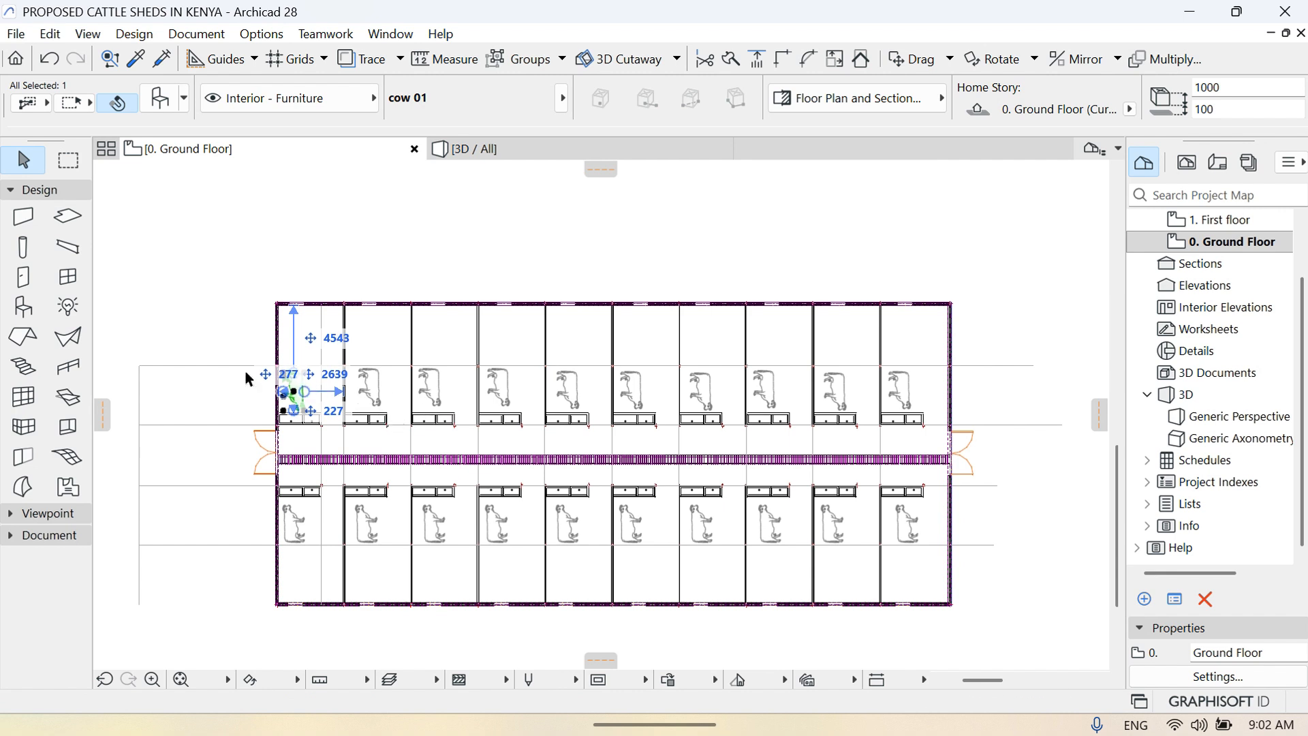
{"action": "key", "text": "shift+Up"}
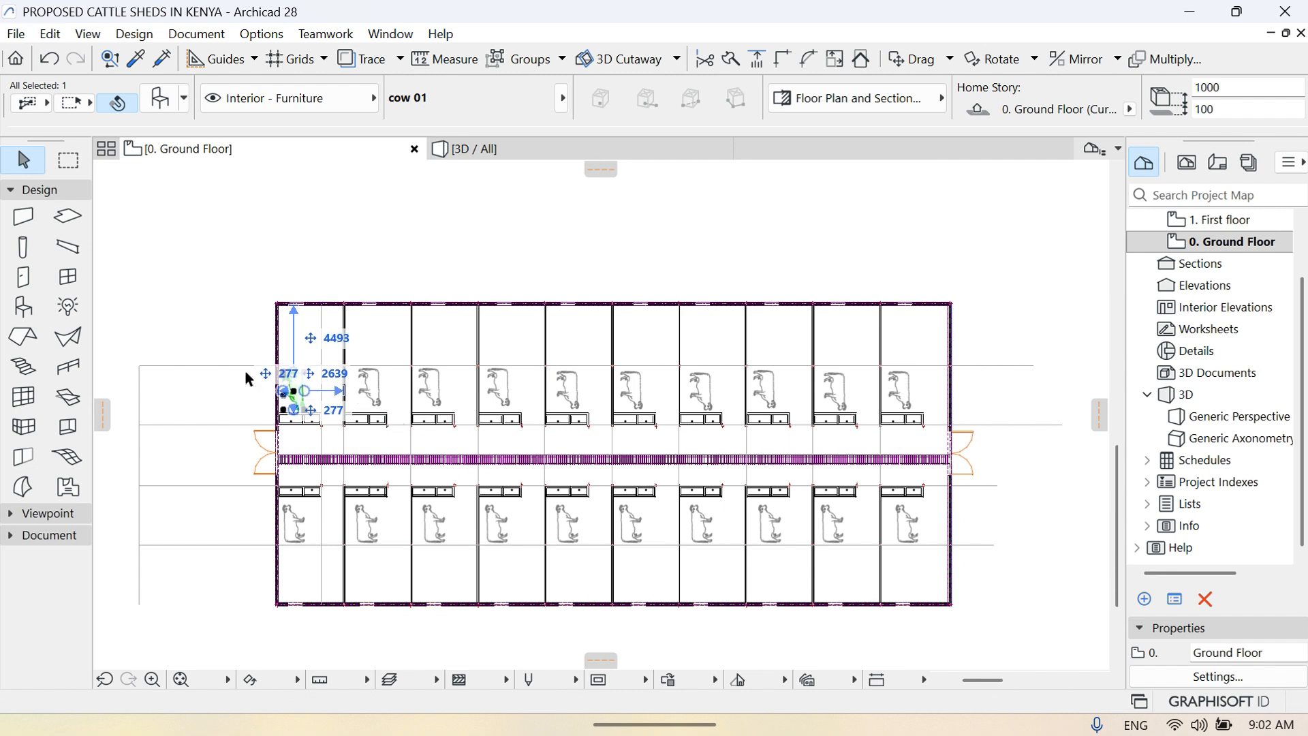
{"action": "left_click", "coordinate": [249, 379]}
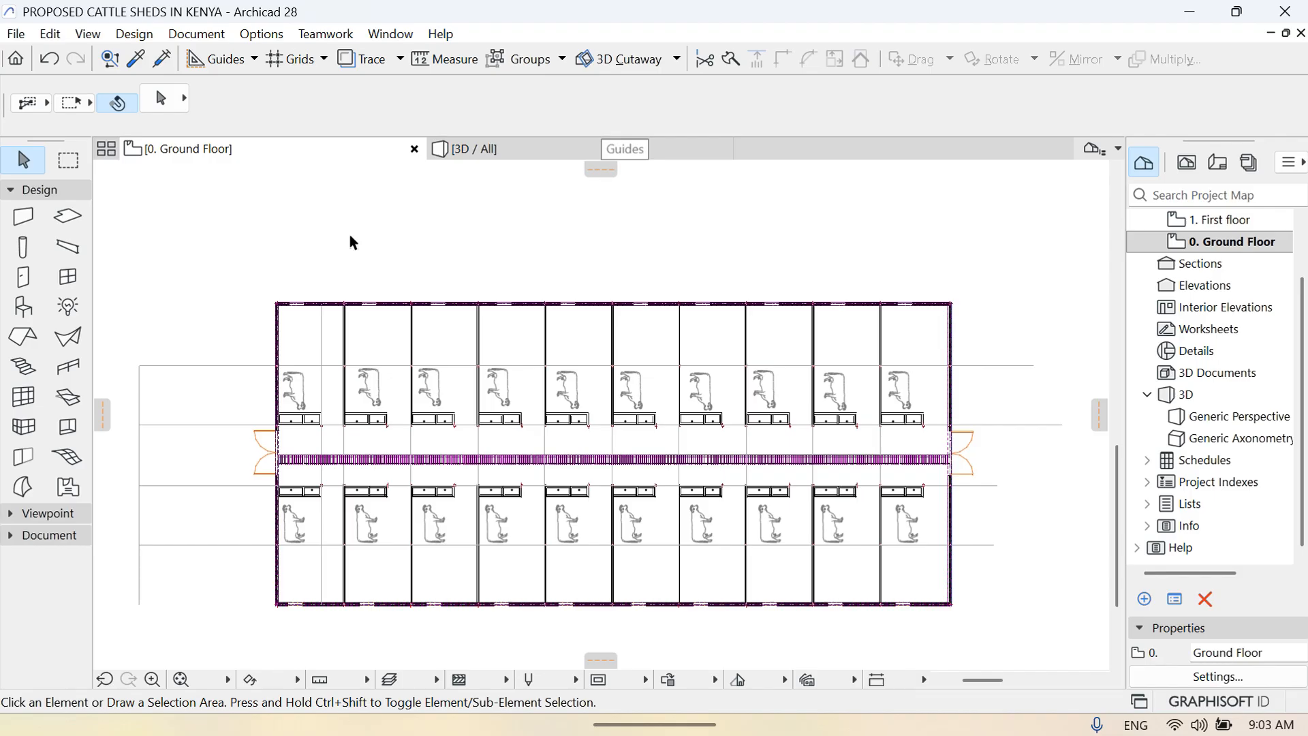
Explore the cattle shed in the 3D perspective, rising above the walls and circling the building to examine the stalls, windows and end doors
{"action": "left_click", "coordinate": [539, 154]}
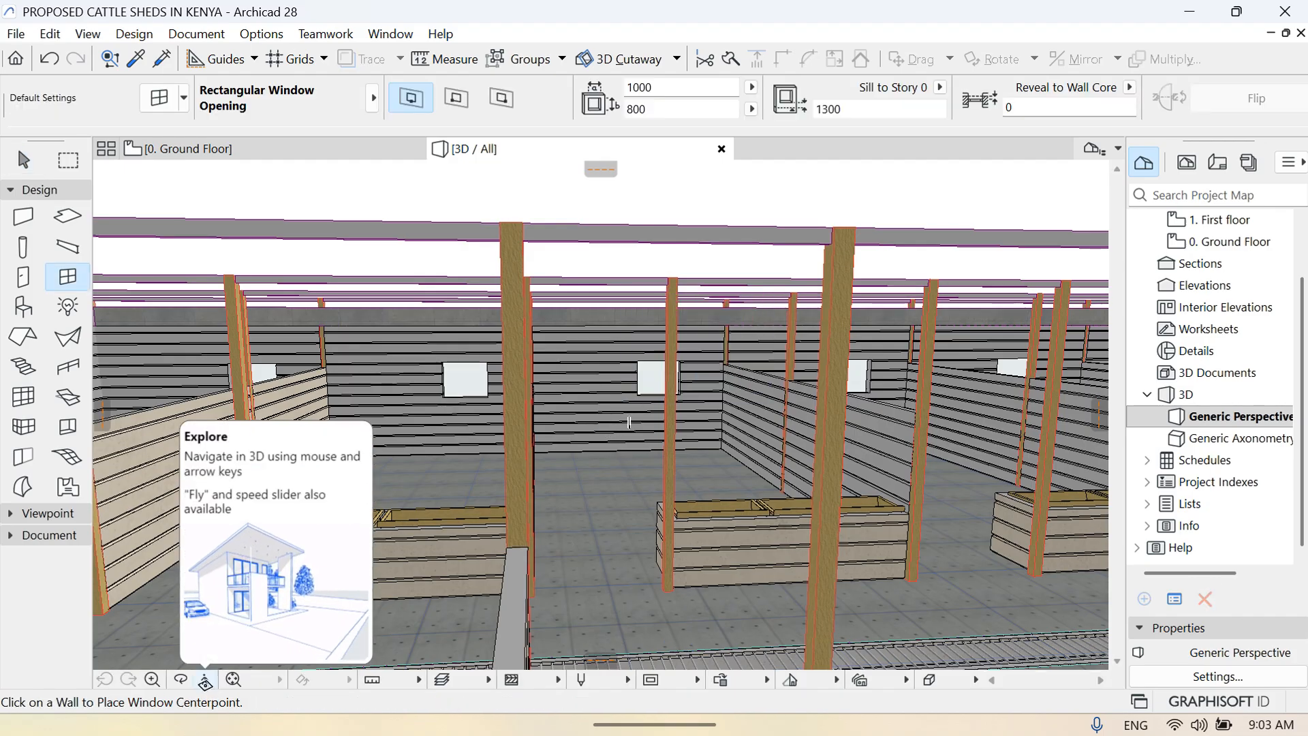
{"action": "left_click", "coordinate": [204, 680]}
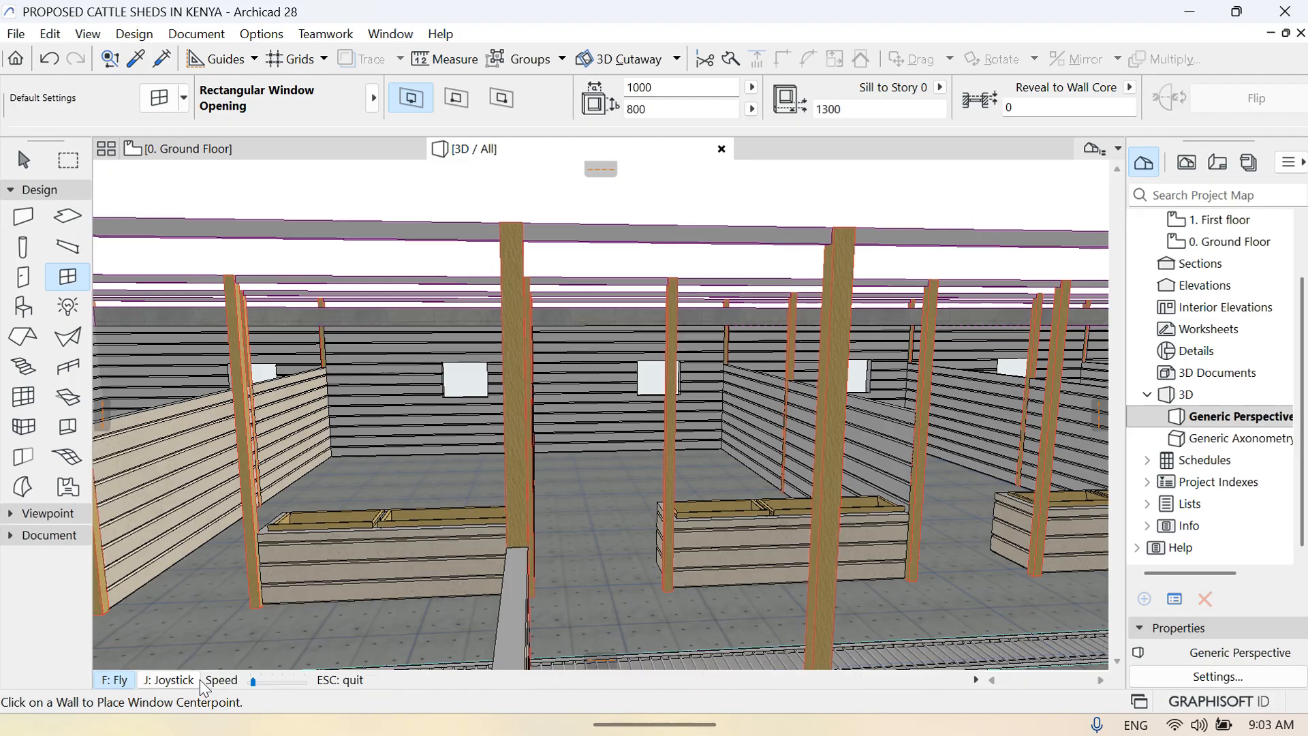
{"action": "key", "text": "Page_Up"}
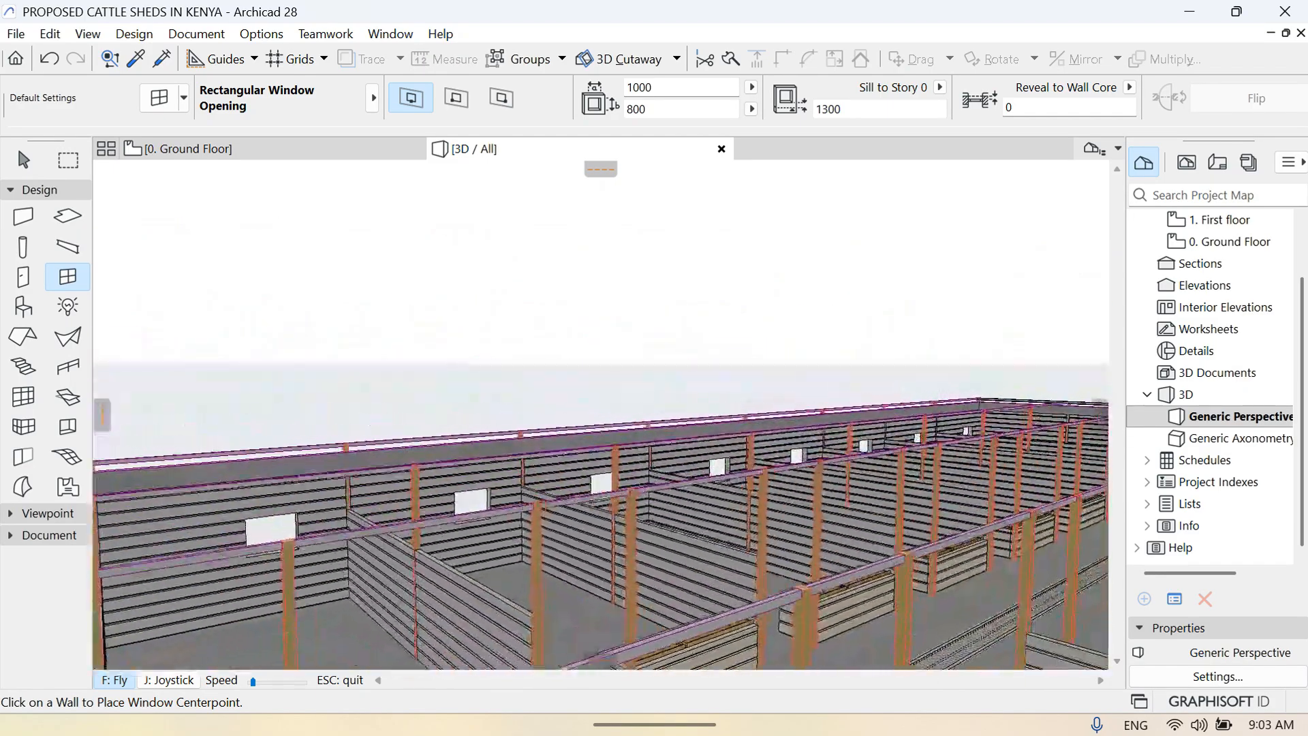
{"action": "key", "text": "Page_Up"}
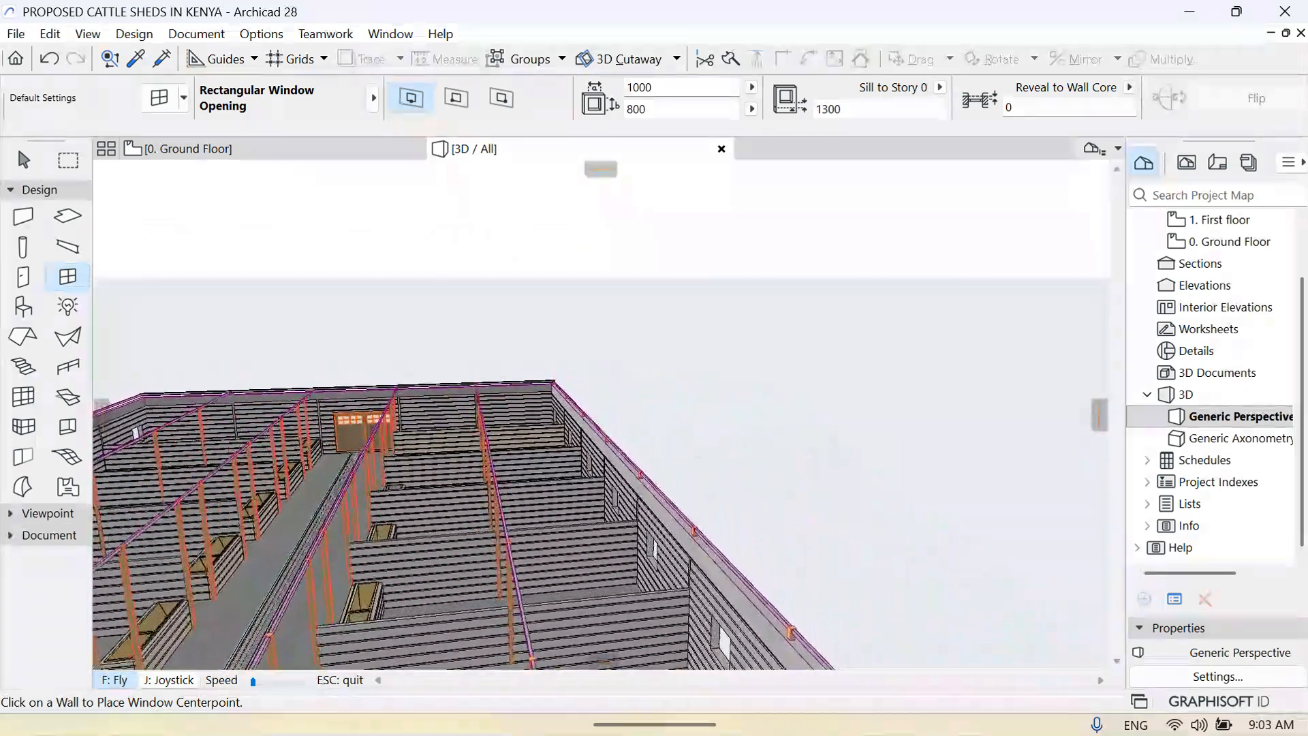
{"action": "key", "text": "Right"}
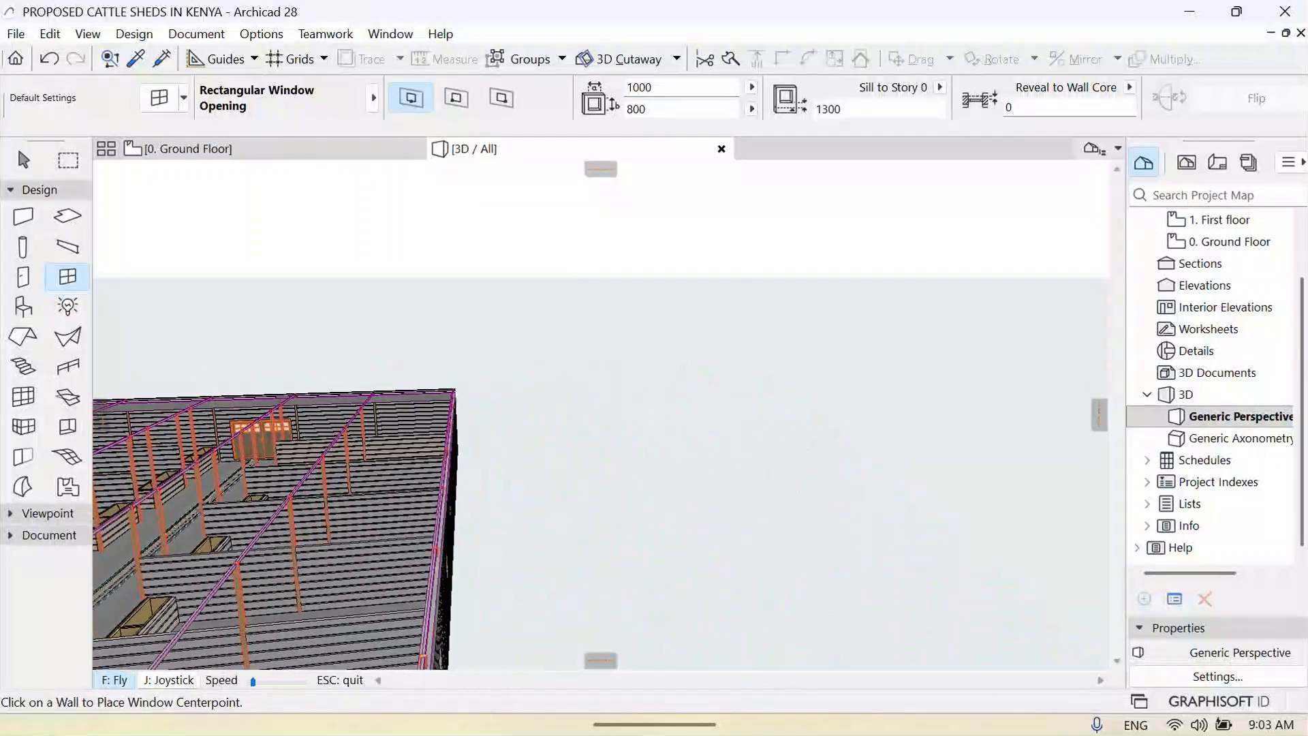
{"action": "key", "text": "Right"}
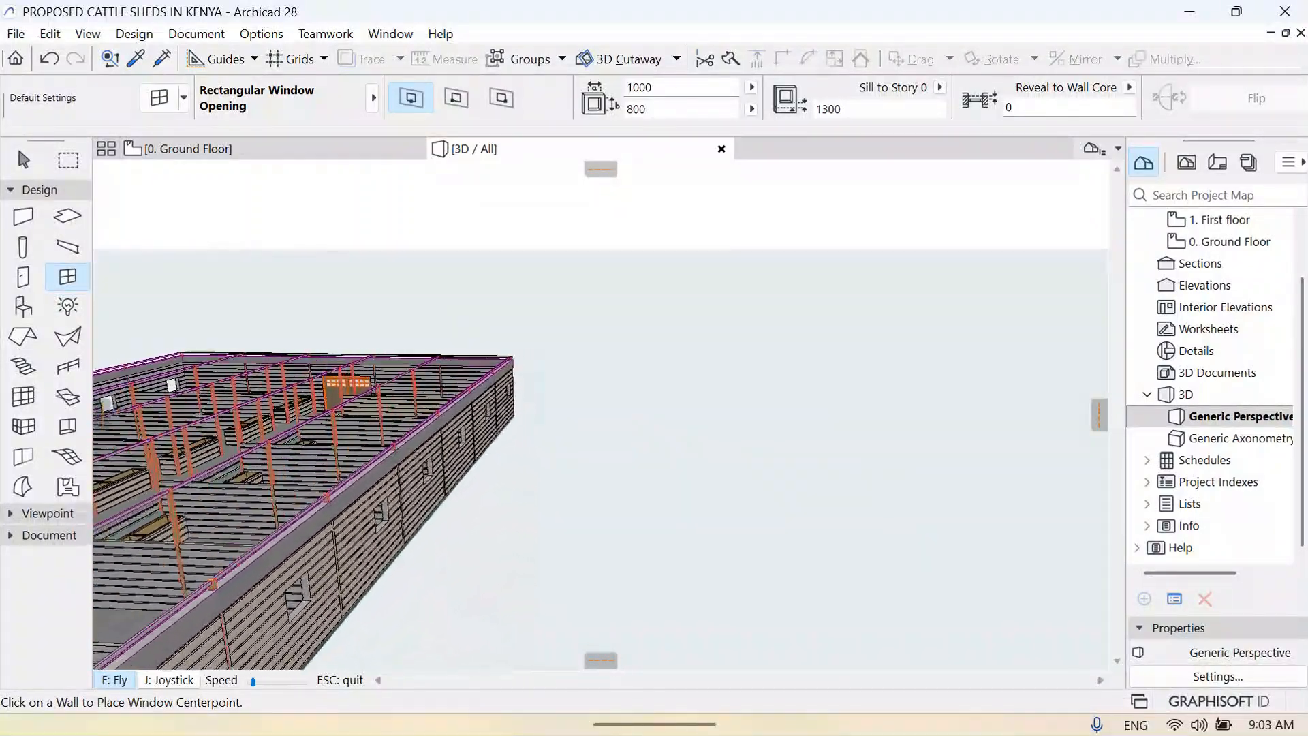
{"action": "key", "text": "Right"}
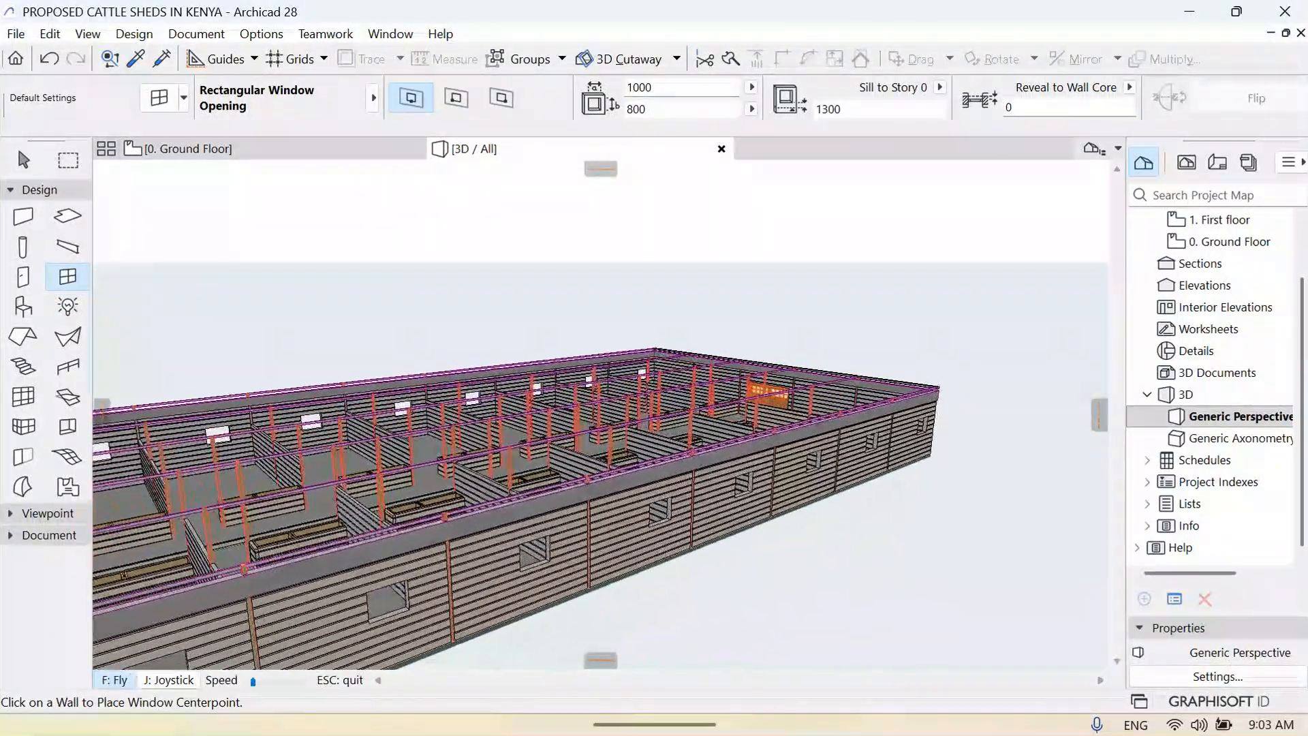
{"action": "key", "text": "Right"}
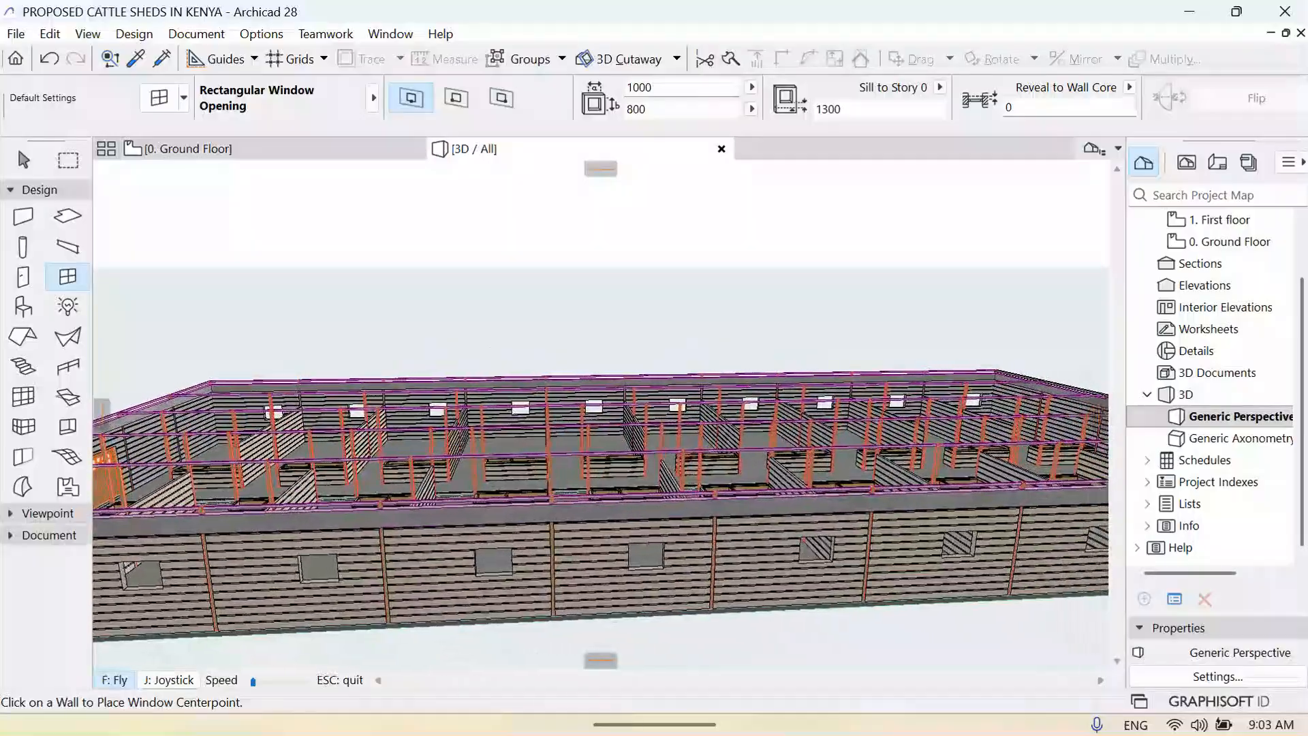
{"action": "key", "text": "Right"}
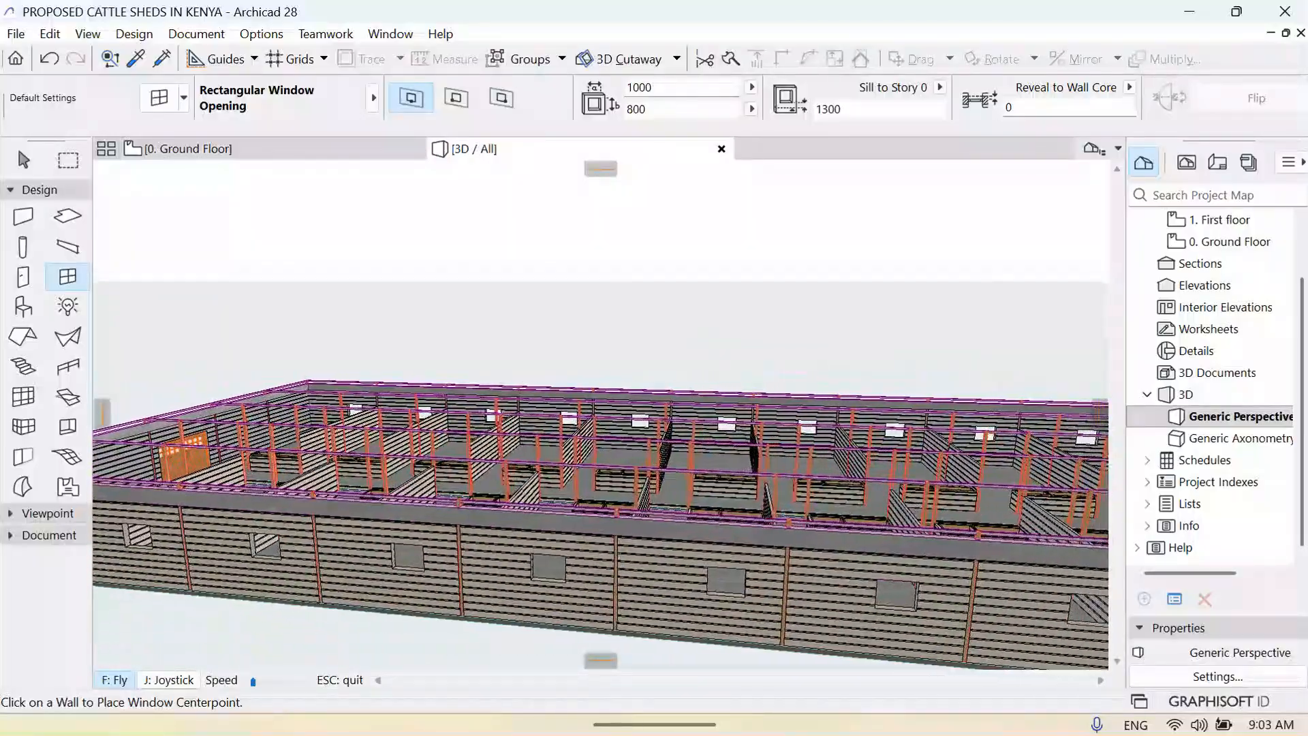
{"action": "key", "text": "Right"}
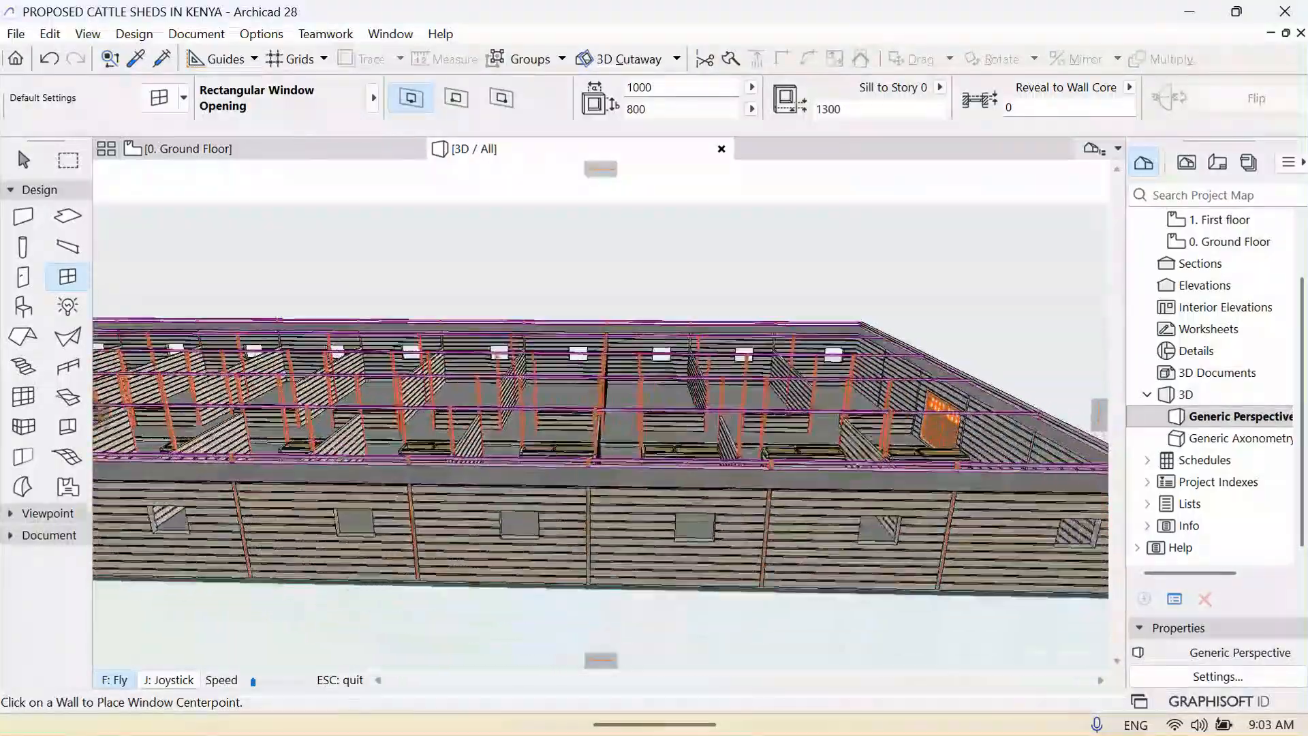
{"action": "key", "text": "Right"}
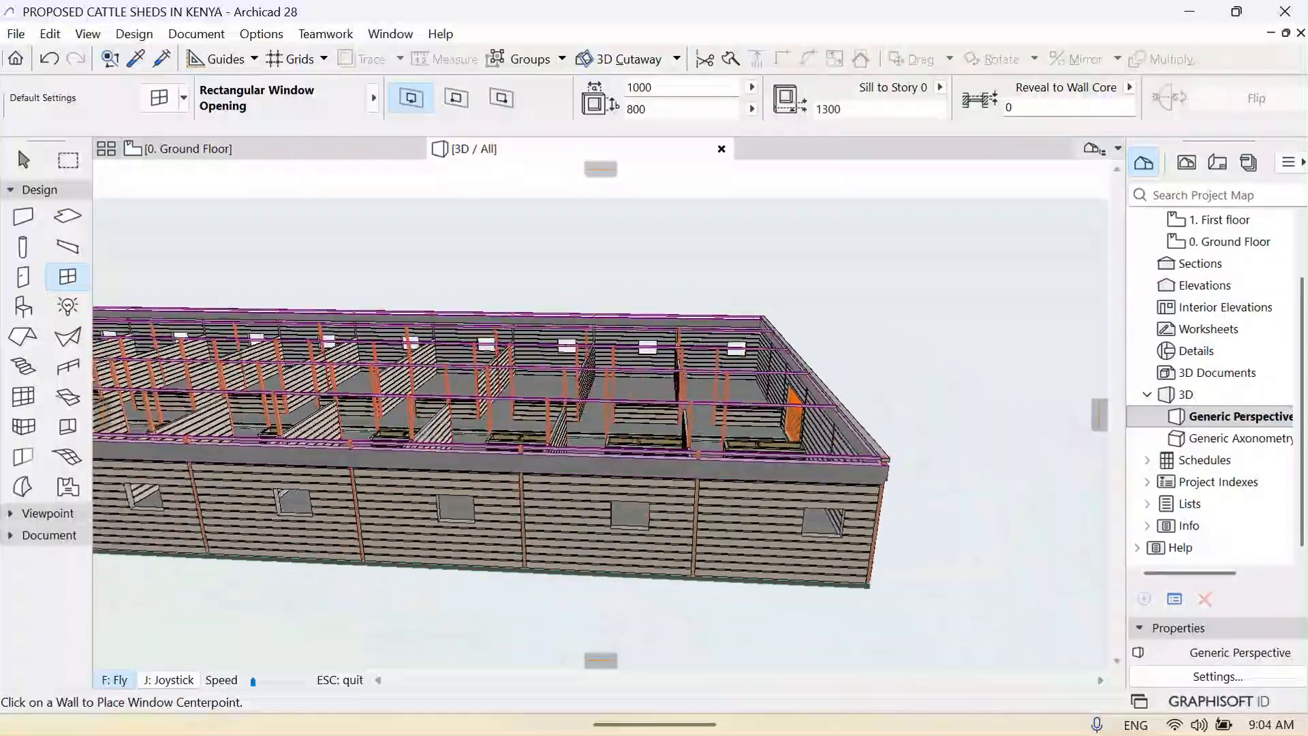
{"action": "key", "text": "Right"}
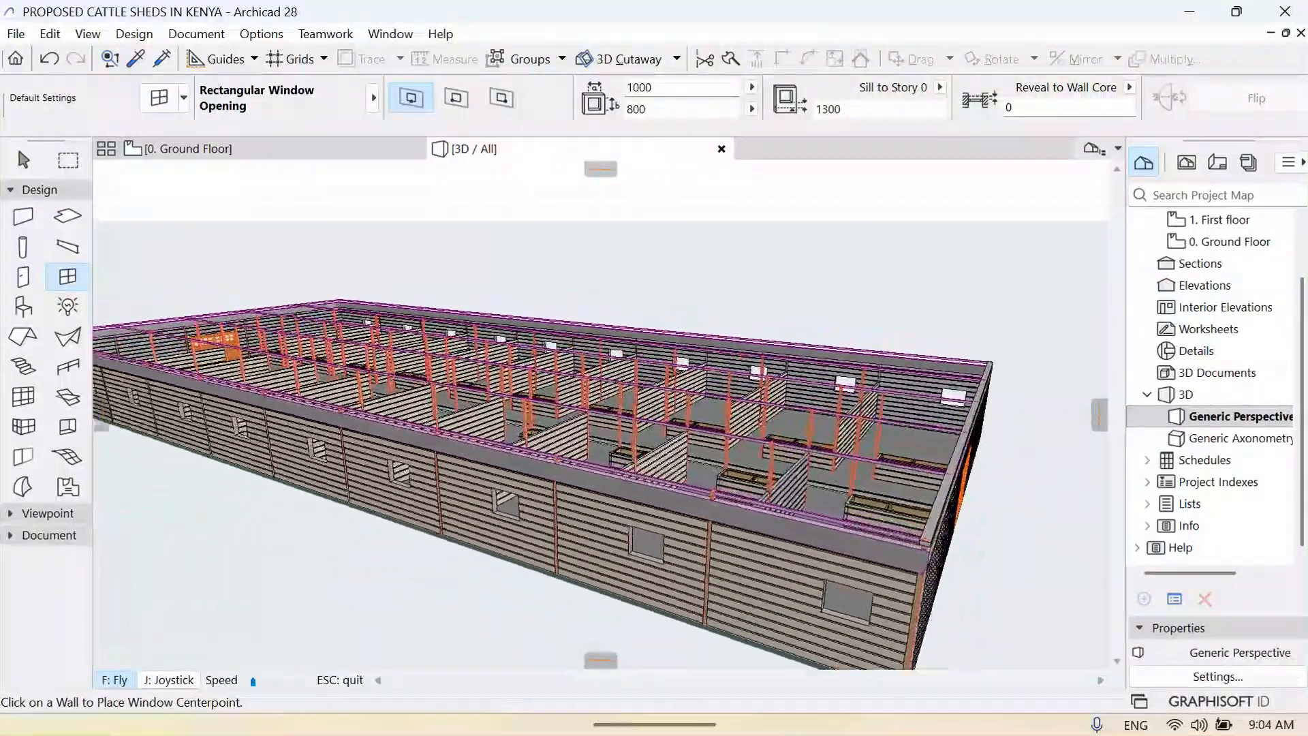
{"action": "key", "text": "Right"}
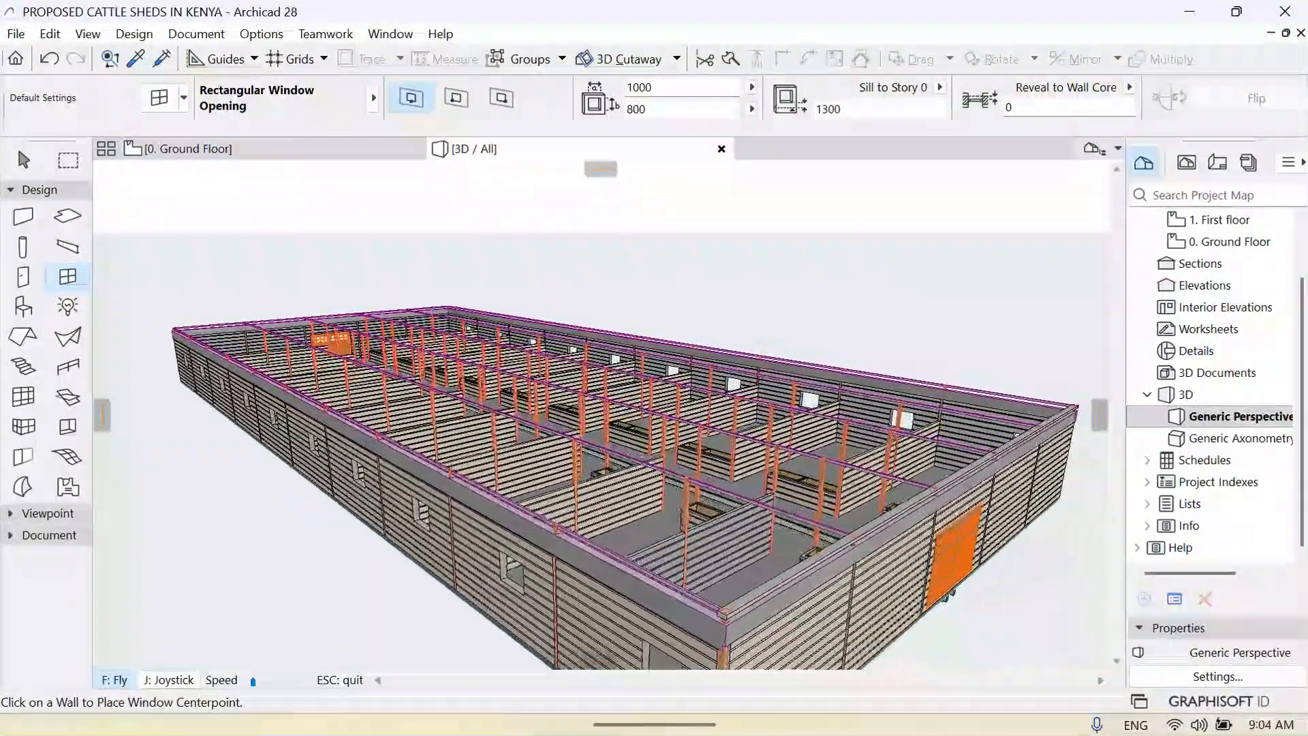
{"action": "key", "text": "Right"}
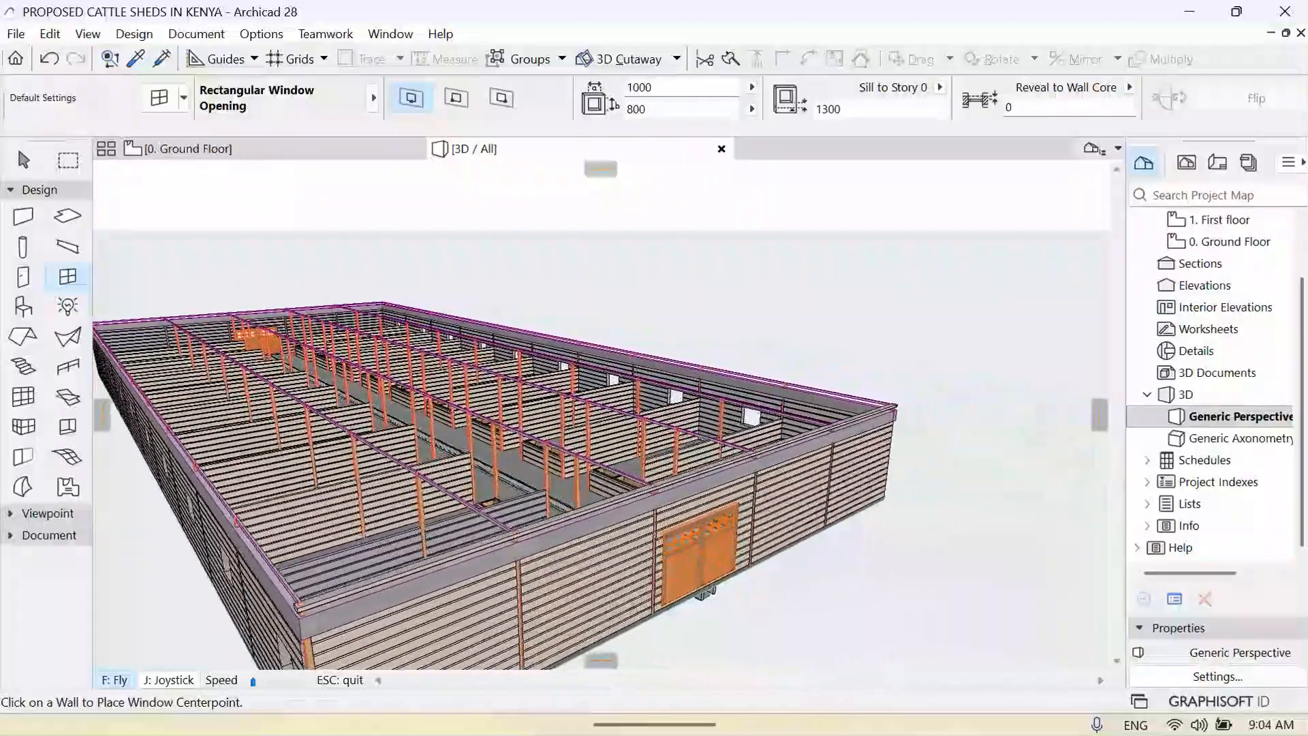
{"action": "key", "text": "Right"}
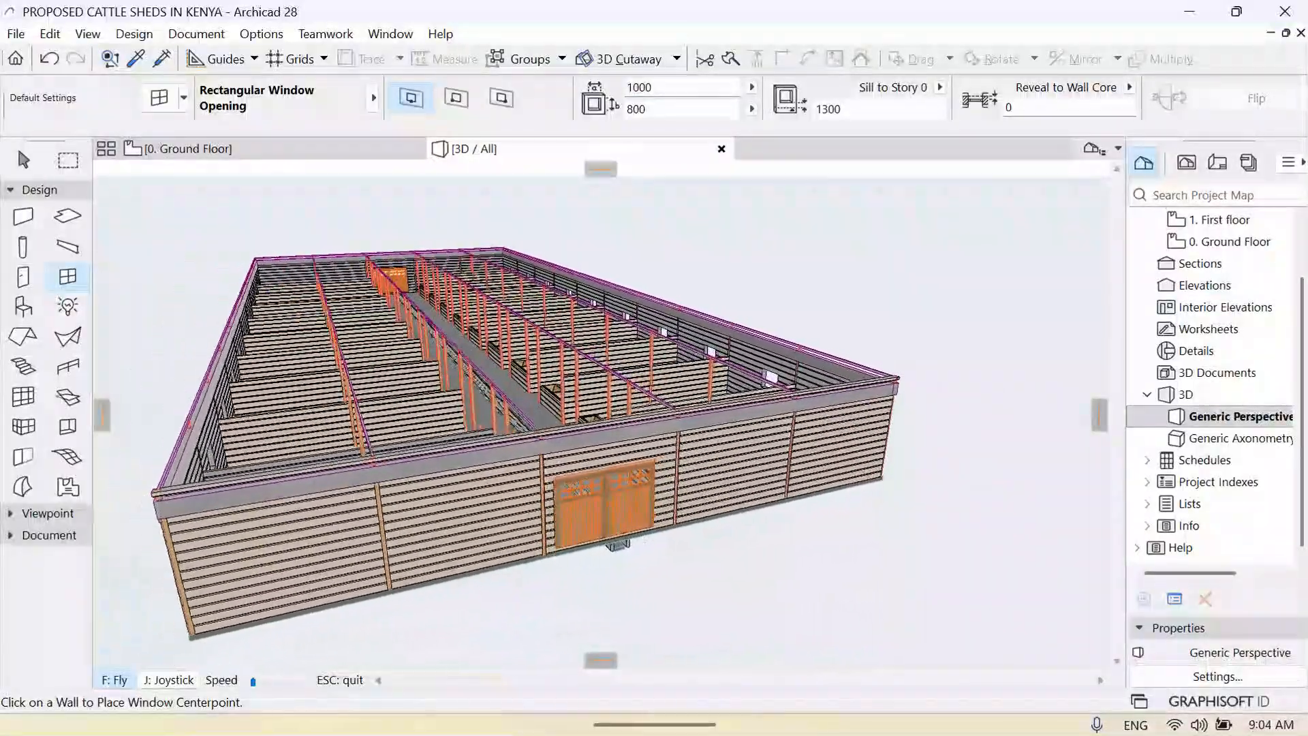
{"action": "key", "text": "Right"}
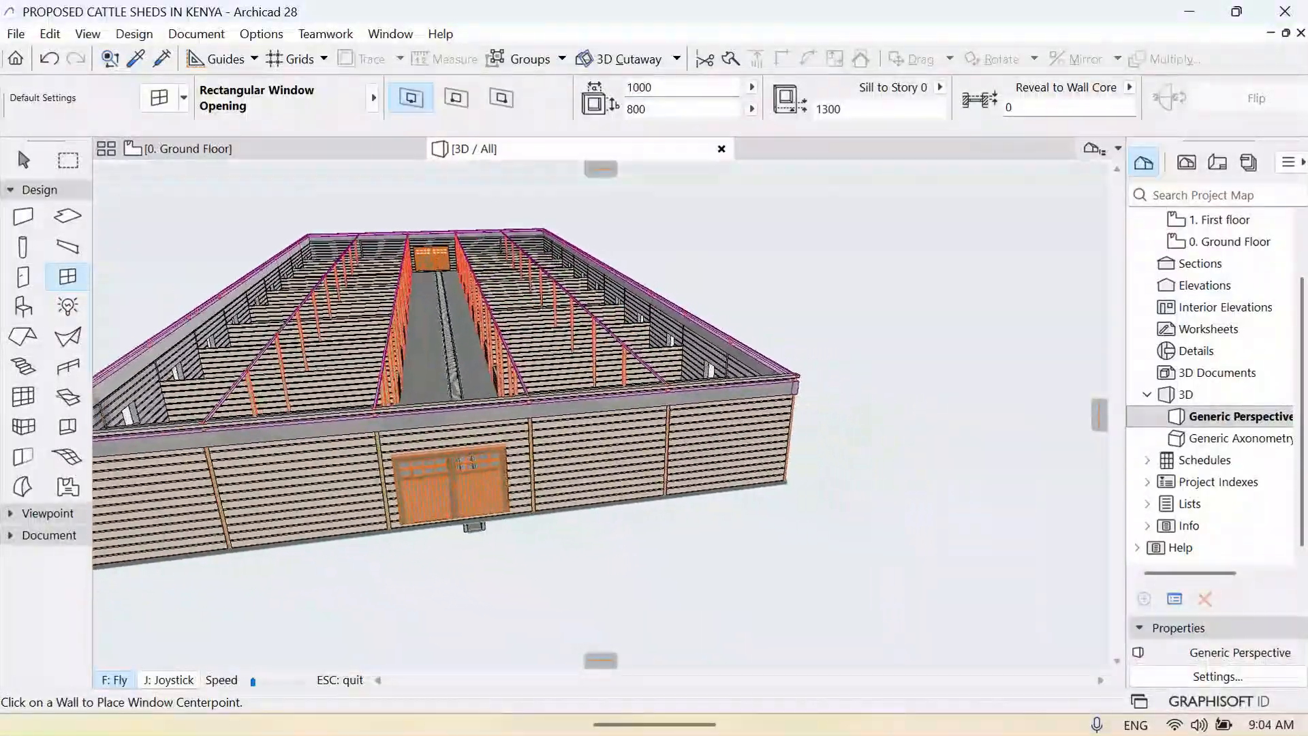
{"action": "key", "text": "Right"}
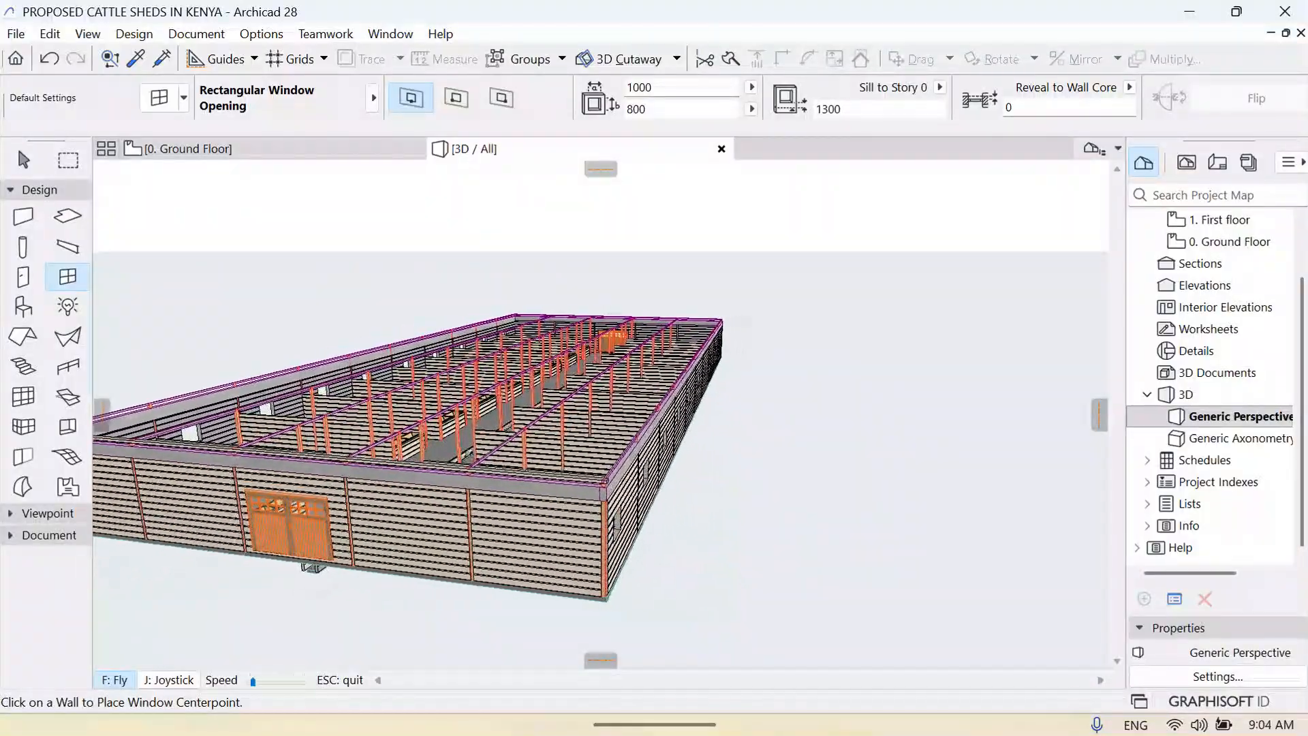
{"action": "key", "text": "Right"}
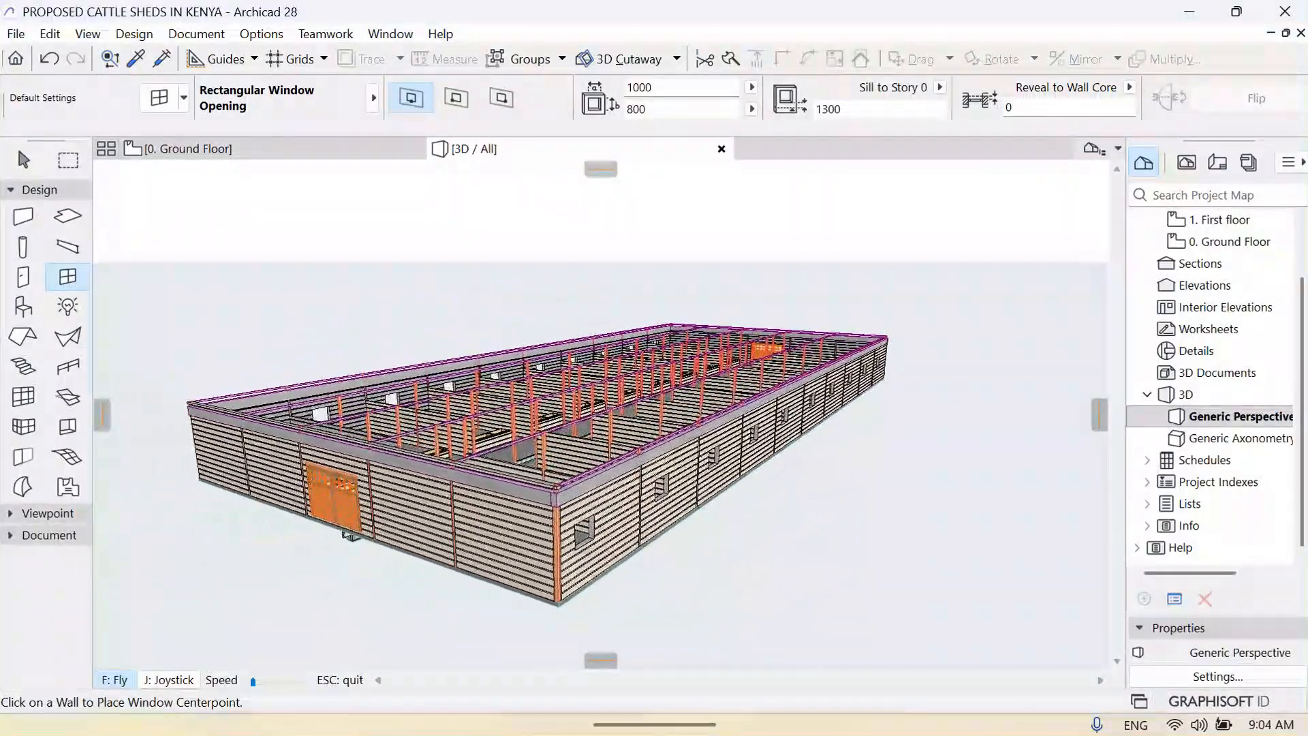
{"action": "key", "text": "Right"}
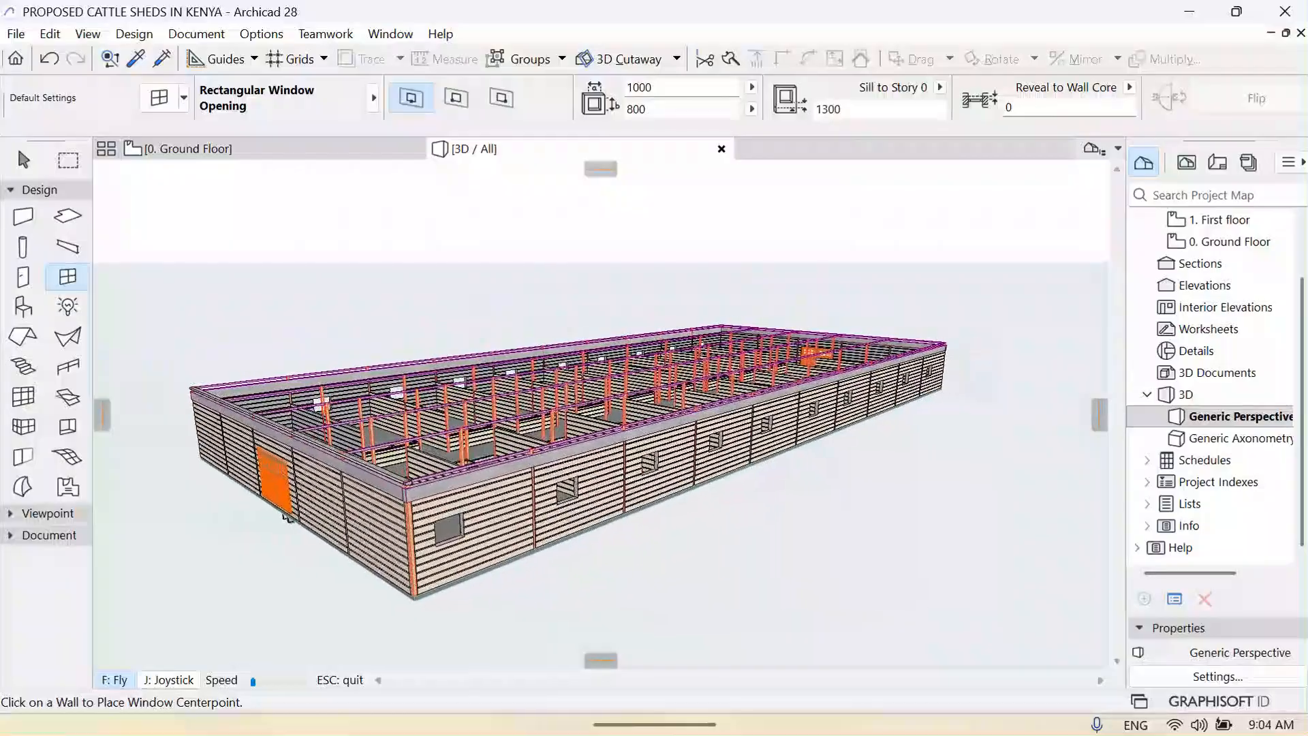
{"action": "key", "text": "Right"}
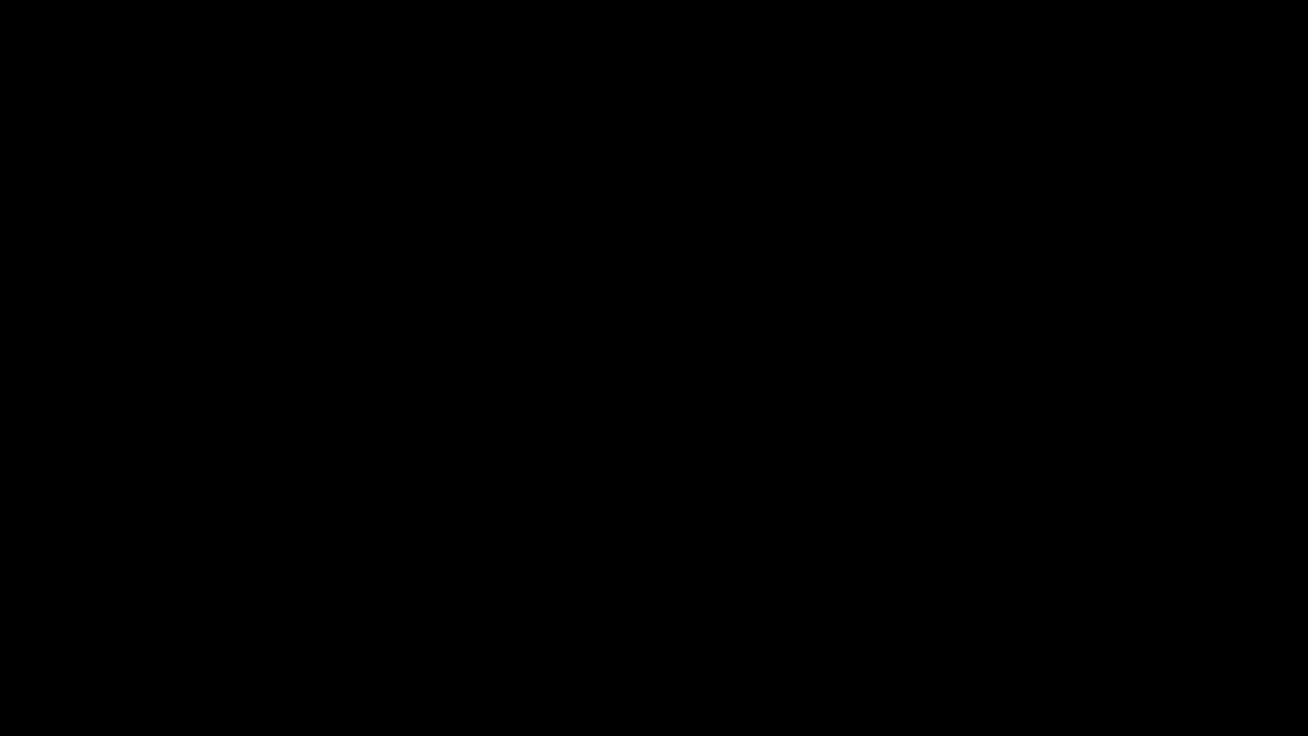